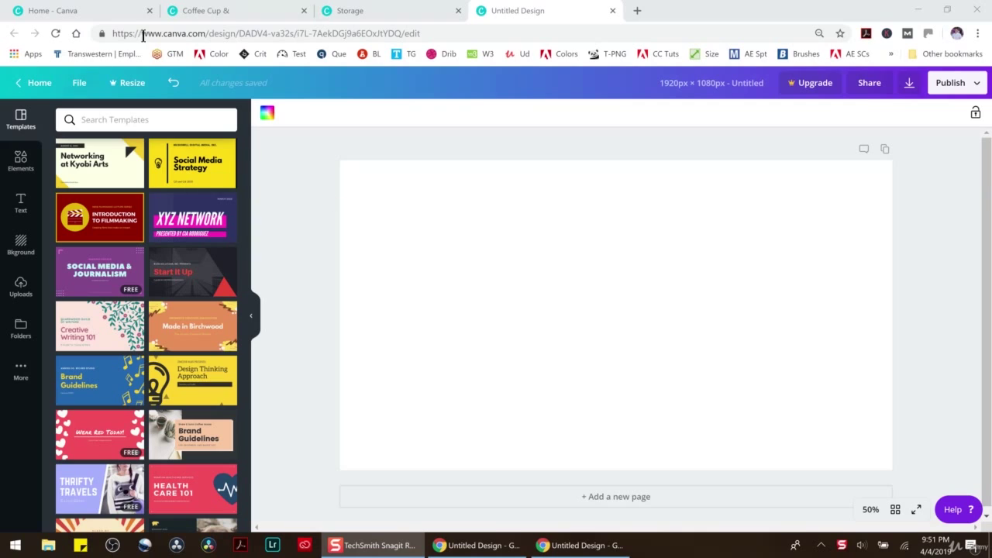
Step: Copy the pencil holder from the Storage design into the blank untitled design
click(331, 11)
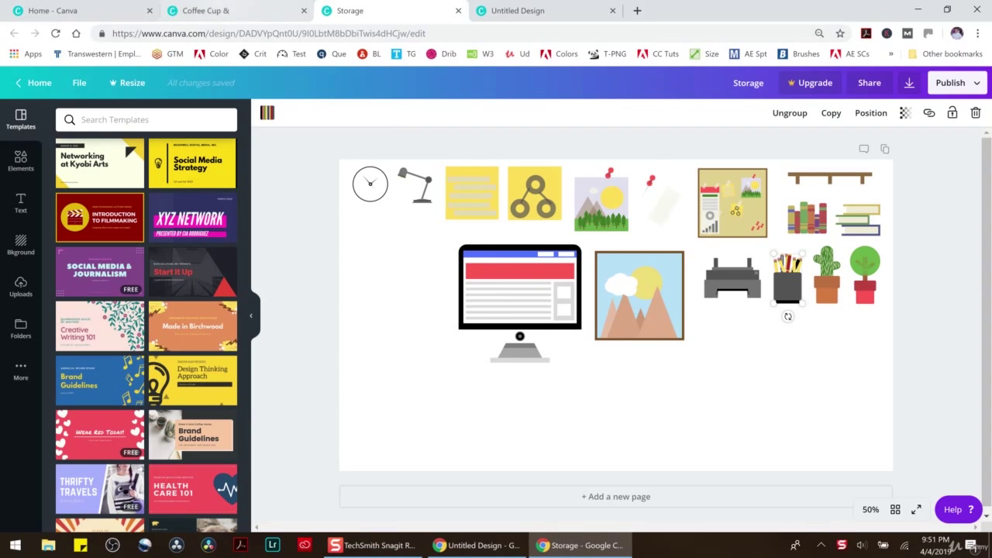
click(233, 11)
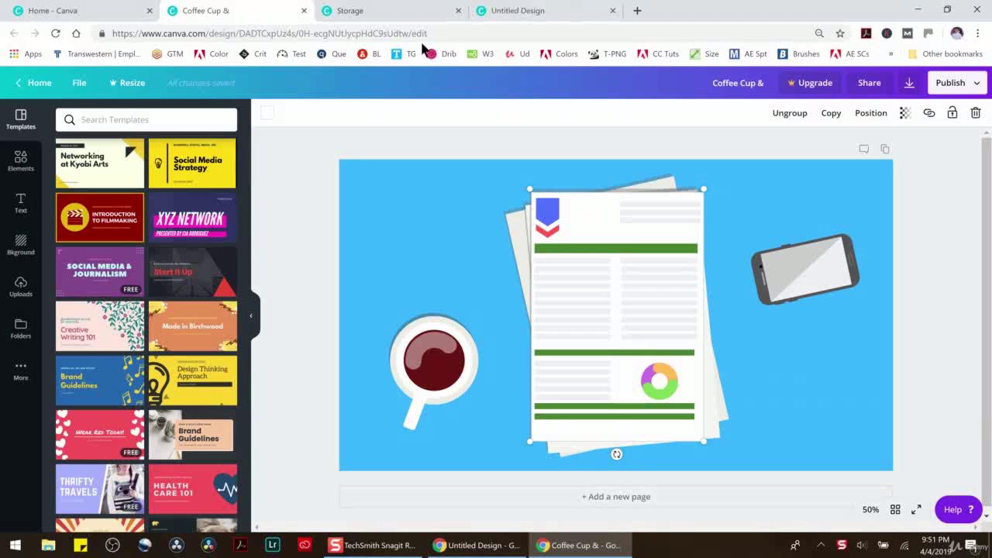
click(400, 13)
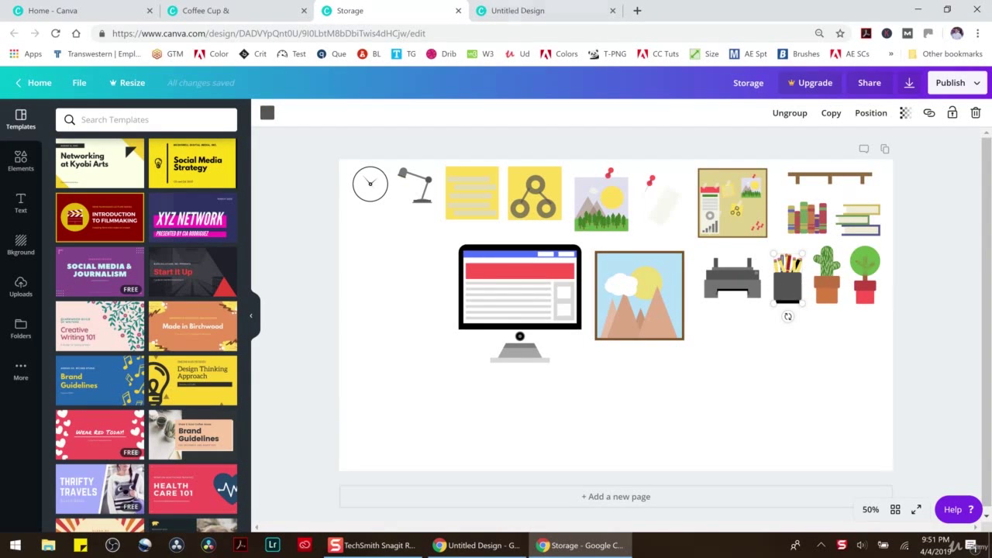
key(ctrl+Tab)
key(ctrl+v)
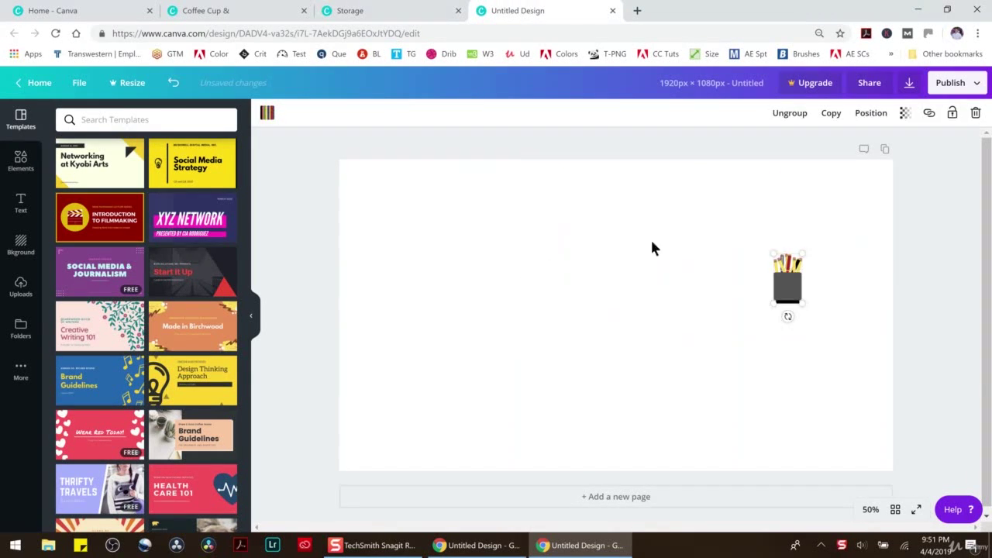
Step: Copy the potted cactus and the potted tree from the Storage design into the untitled design
key(ctrl+shift+Tab)
click(835, 271)
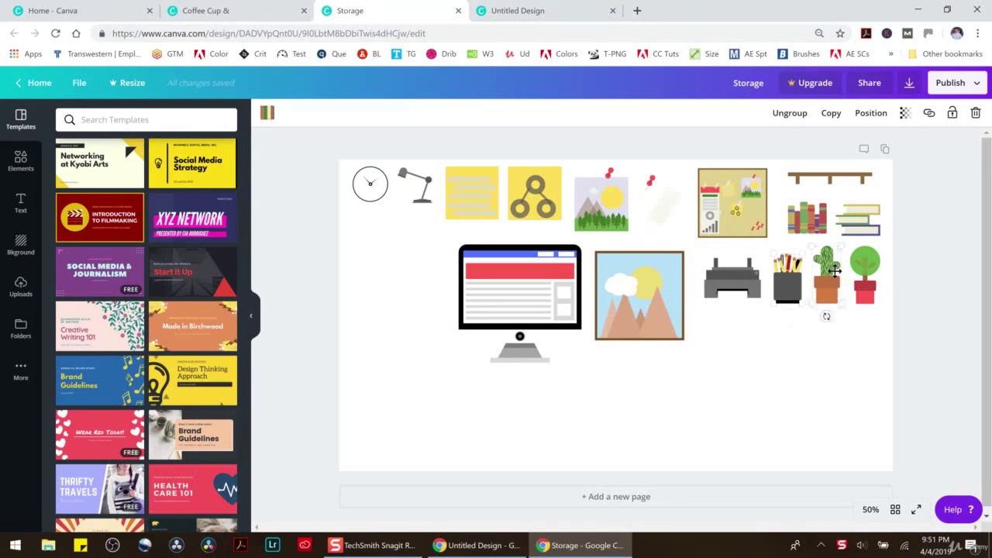
click(853, 300)
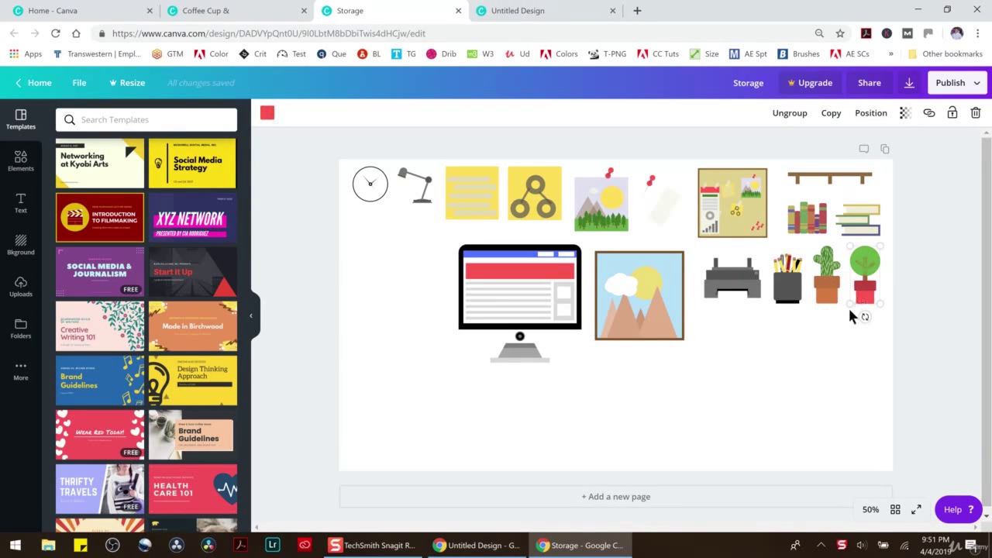
drag(872, 332, 816, 306)
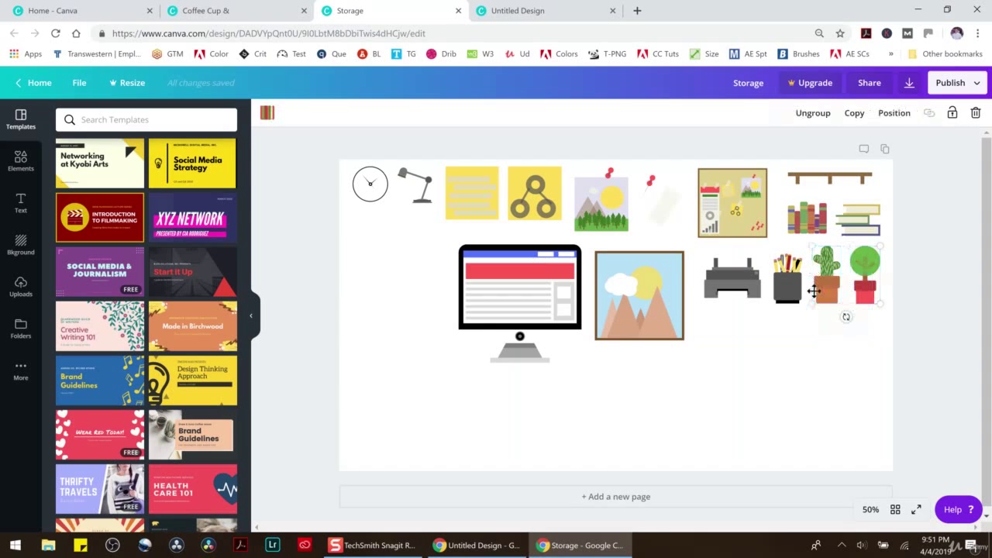
click(543, 11)
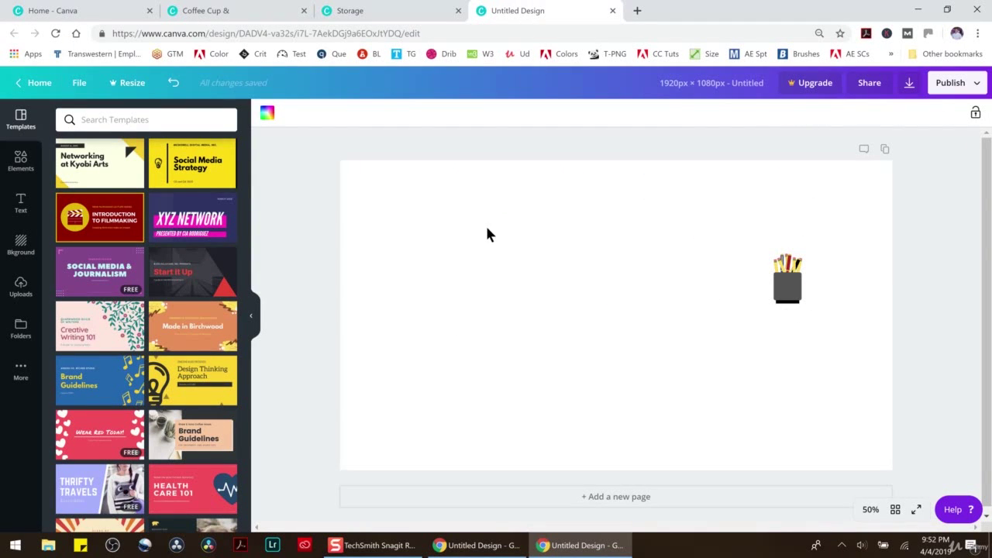
key(ctrl+v)
Step: Copy the coffee cup from the Coffee Cup & design into the untitled design and place it beside the pencil holder
click(388, 11)
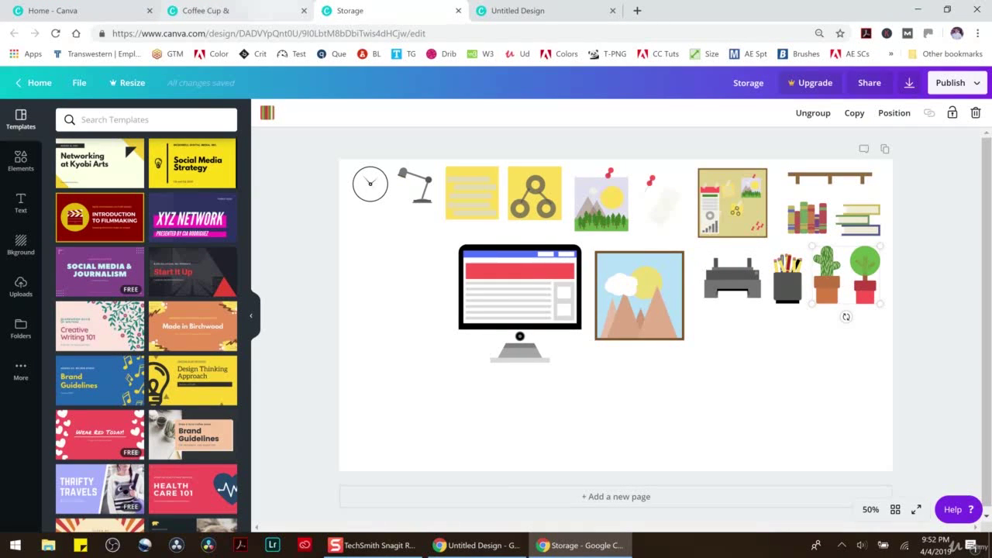
click(249, 10)
click(456, 338)
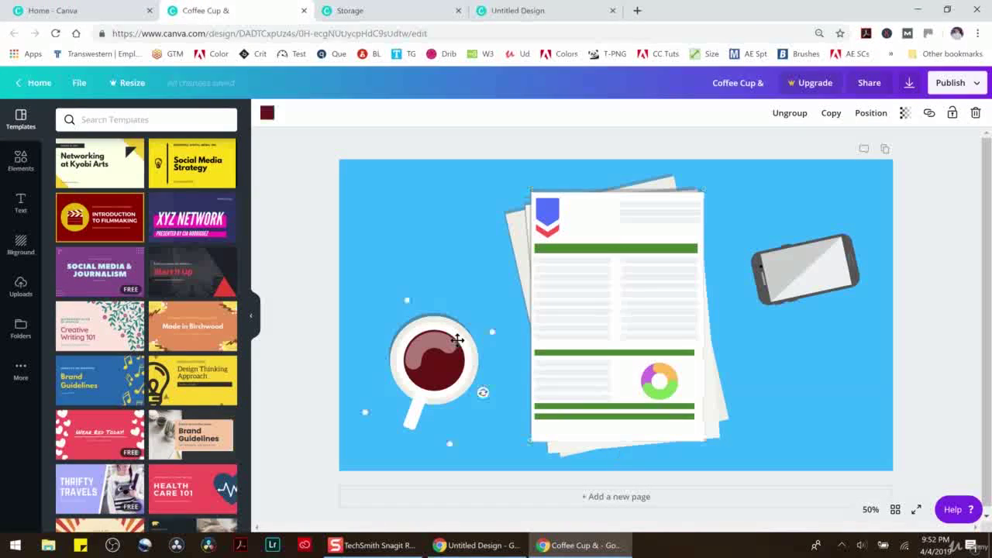
key(ctrl+c)
key(ctrl+4)
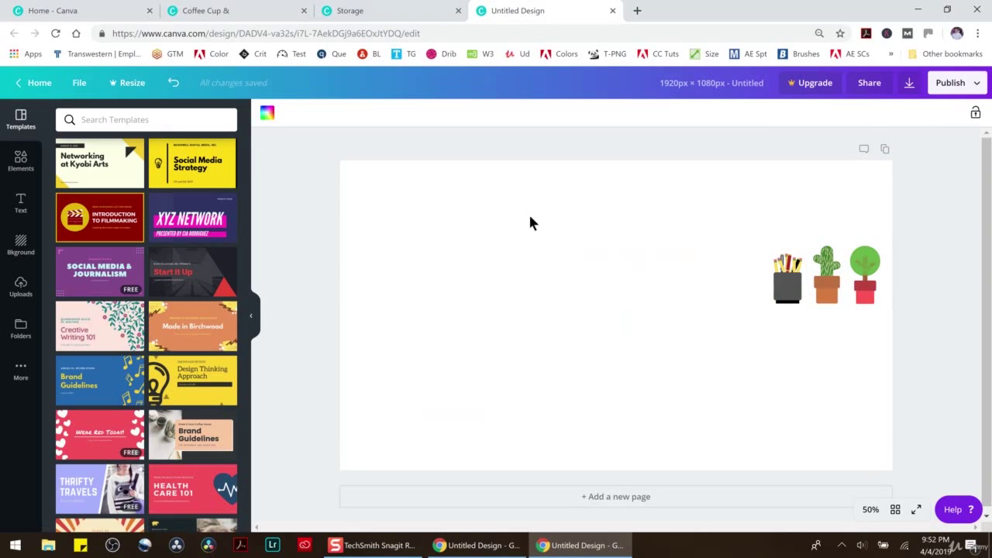
key(ctrl+v)
drag(455, 351, 715, 232)
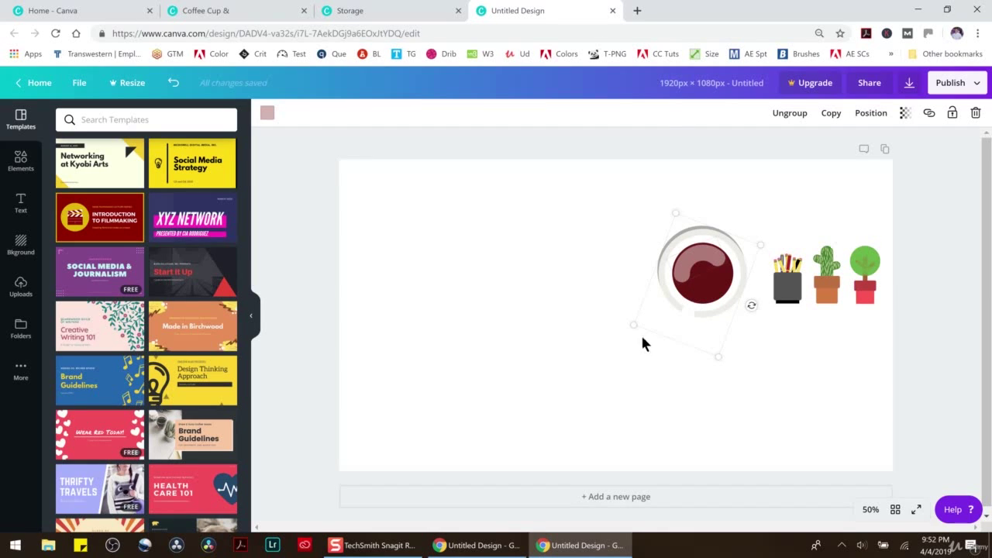
Step: Copy the smartphone from the Coffee Cup & design into the untitled design, placing it above the plants with the cup beside it
click(434, 11)
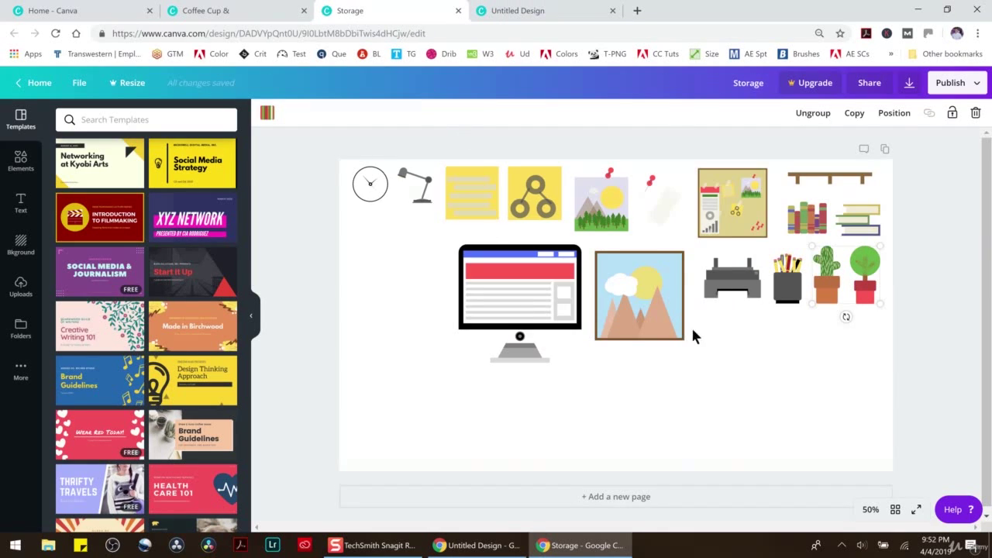
click(236, 11)
click(810, 263)
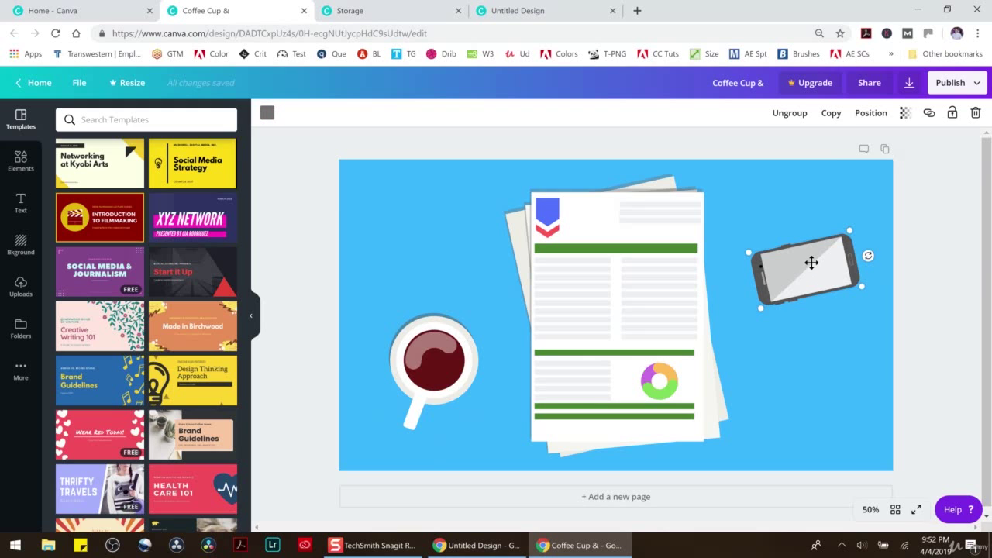
click(535, 11)
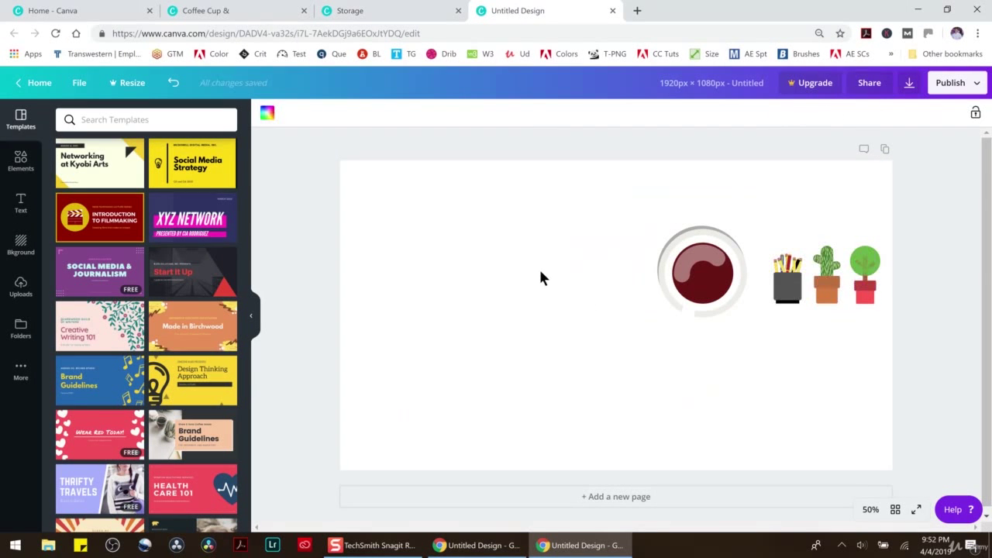
key(ctrl+v)
drag(764, 266, 813, 197)
drag(710, 278, 705, 239)
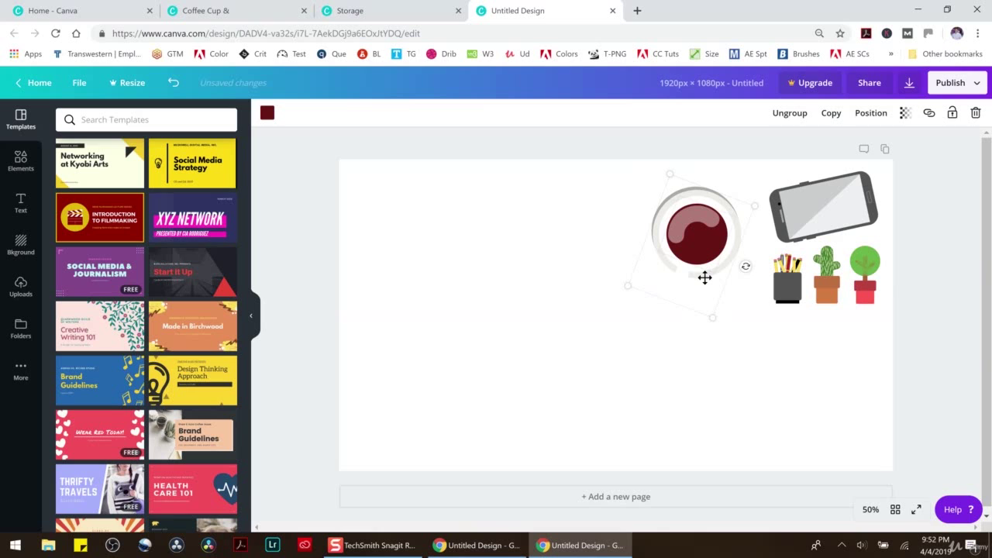
Step: Show all Shapes elements and enlarge the pencil holder to fill most of the page height in the page's left half
click(21, 161)
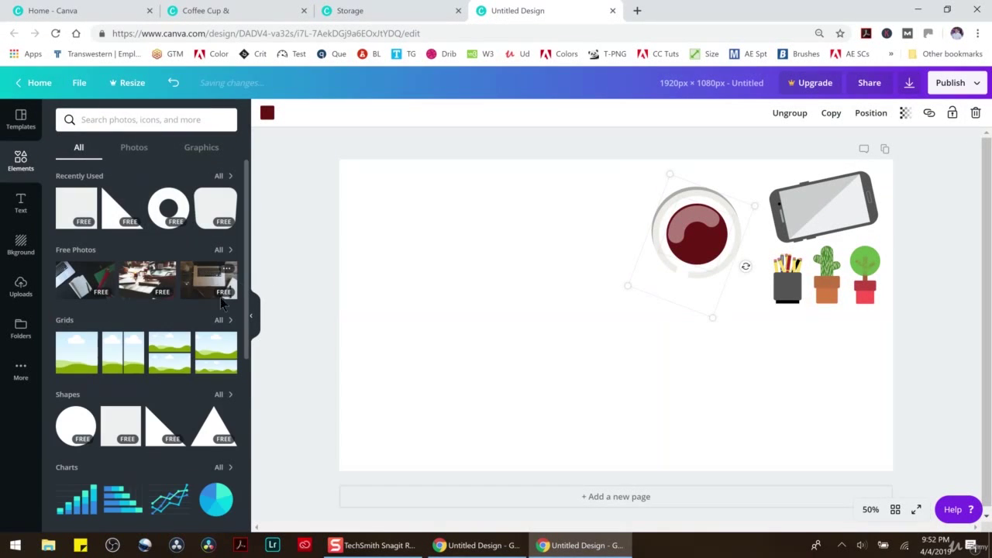
click(220, 395)
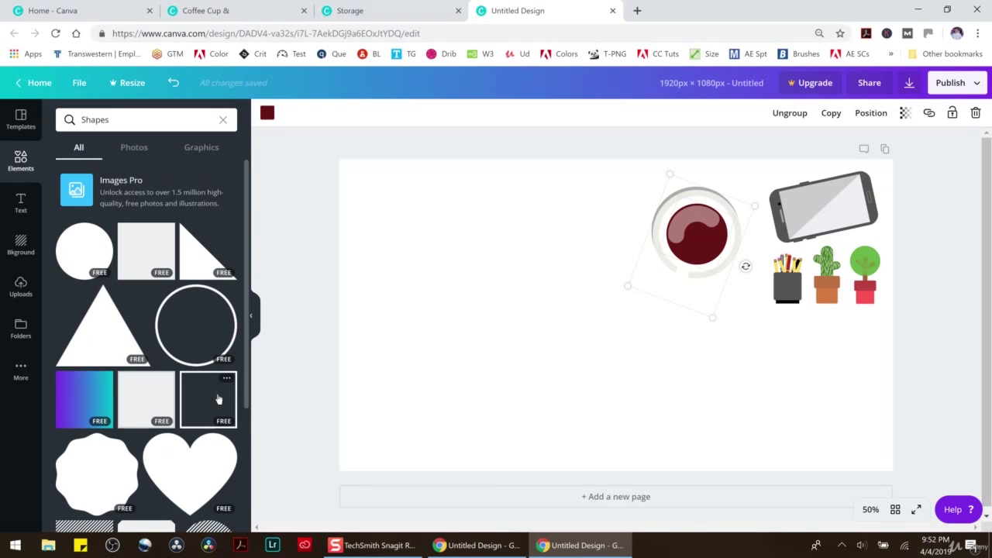
mouse_move(785, 296)
mouse_down()
mouse_move(476, 344)
mouse_move(463, 275)
mouse_move(596, 414)
mouse_up()
drag(465, 339, 454, 310)
drag(540, 372, 602, 415)
Step: Shrink the coffee cup and smartphone into the page's upper-right corner and slightly reduce the cactus
click(674, 252)
drag(639, 274, 690, 264)
click(799, 210)
drag(779, 243, 812, 207)
drag(725, 219, 781, 203)
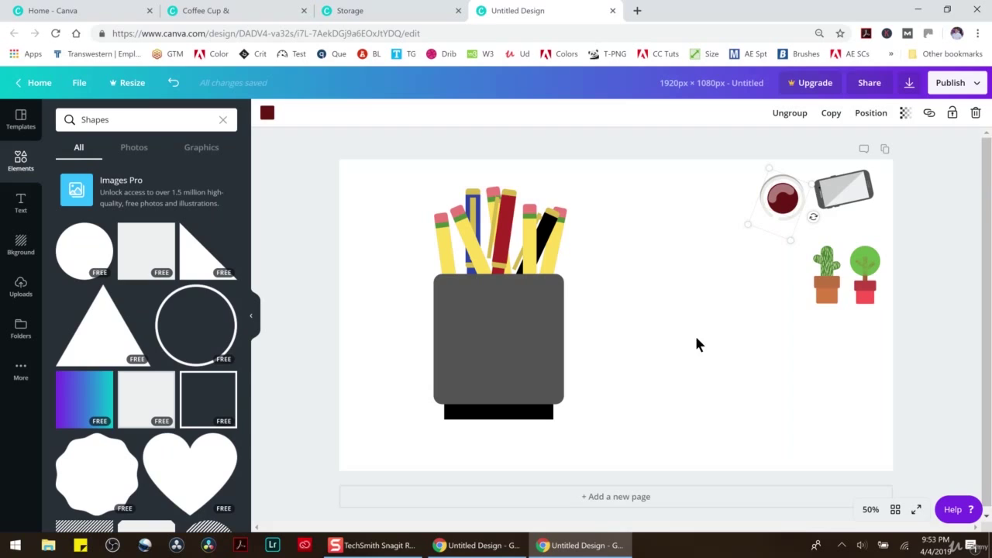
click(820, 297)
mouse_move(811, 306)
mouse_down()
mouse_move(685, 425)
mouse_move(789, 287)
mouse_up()
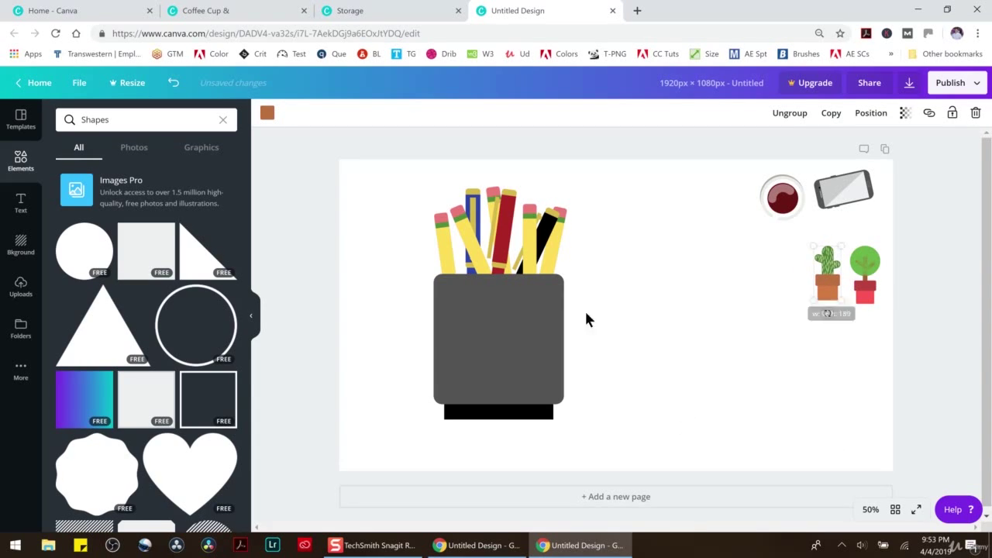
Step: Recolor the pencil holder's gray body with the default purple
click(503, 326)
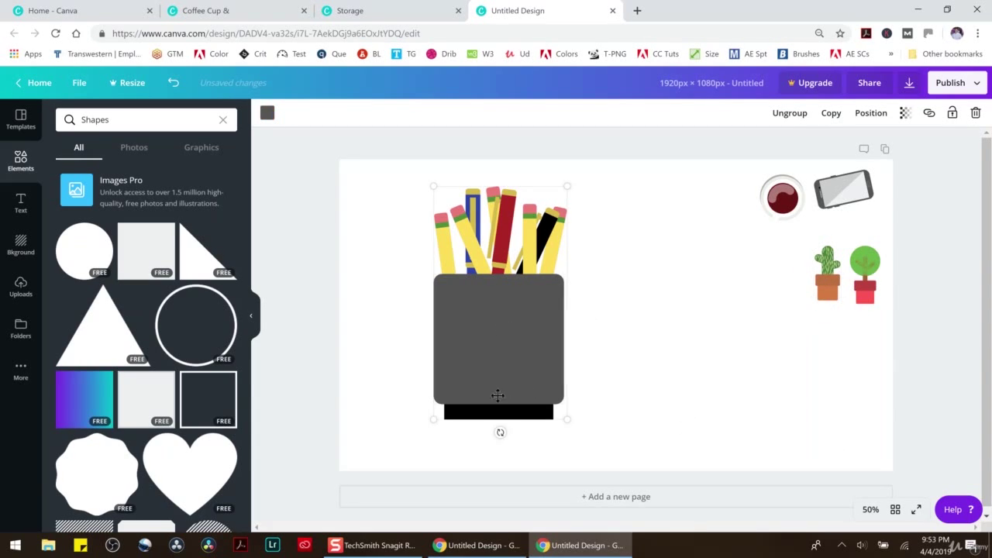
click(267, 113)
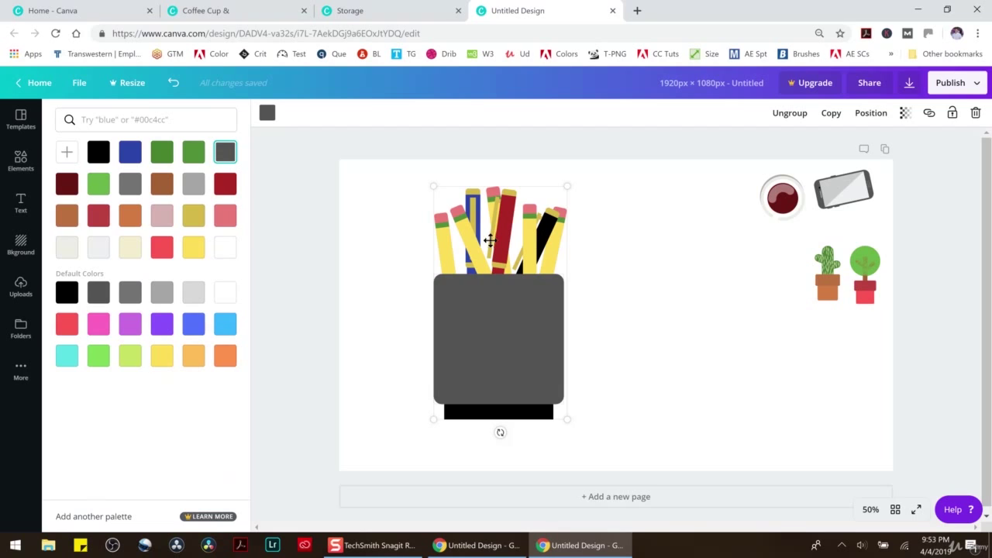
click(166, 327)
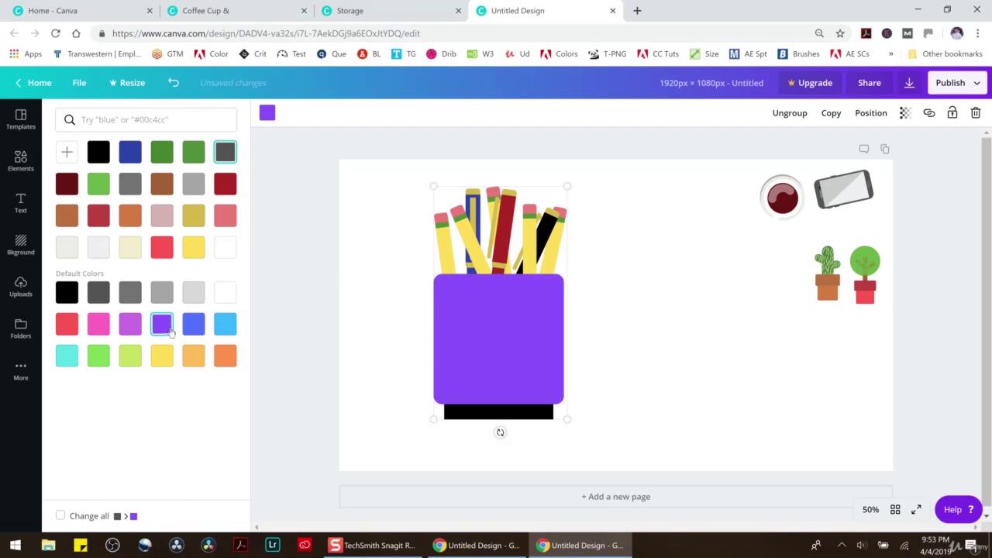
click(493, 411)
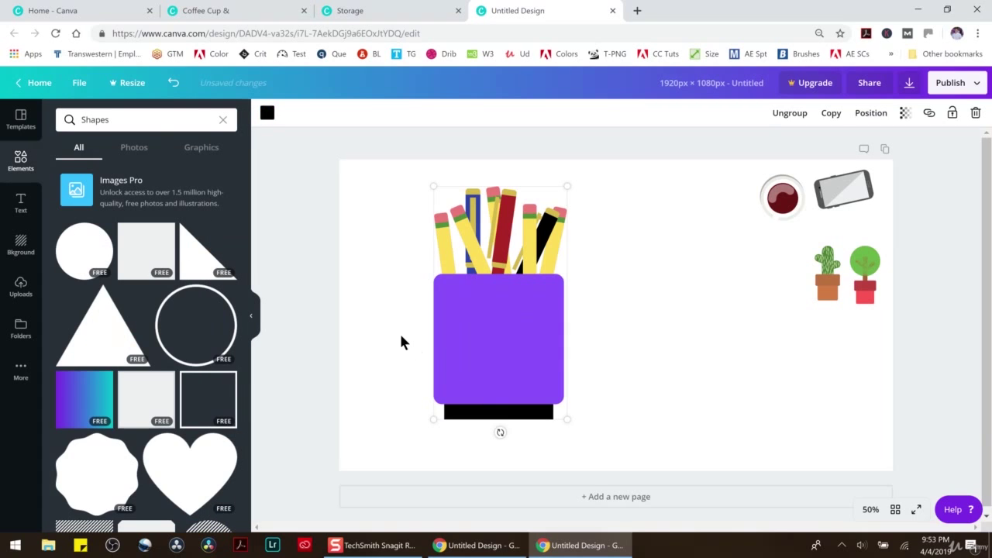
click(350, 329)
Step: Add the thick rounded arc shape, tilt it diagonally and place it in the empty area beside the pencil holder
scroll(105, 401, down, 5)
scroll(106, 403, down, 5)
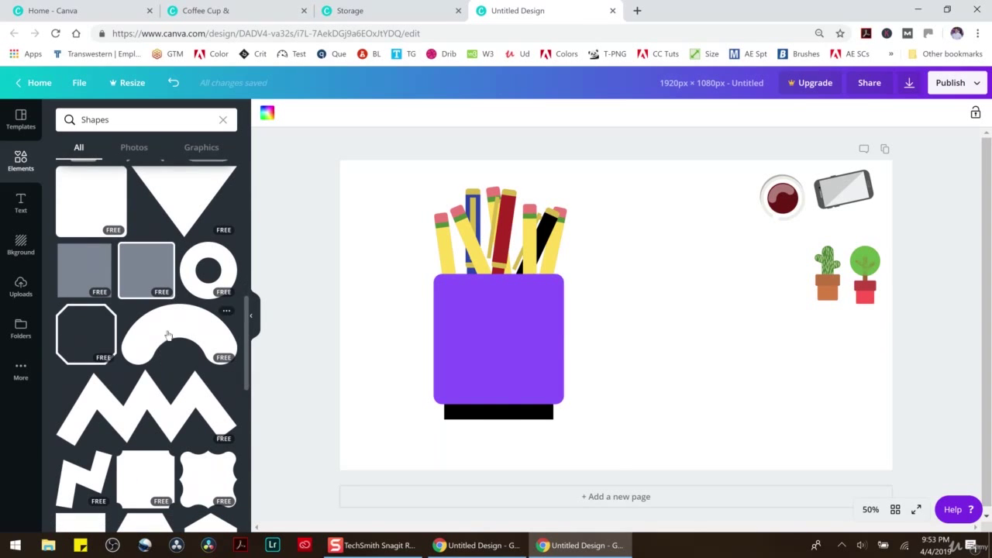
click(167, 335)
drag(855, 440, 563, 286)
mouse_move(470, 299)
mouse_down()
mouse_move(390, 271)
mouse_move(413, 281)
mouse_up()
drag(461, 217, 674, 306)
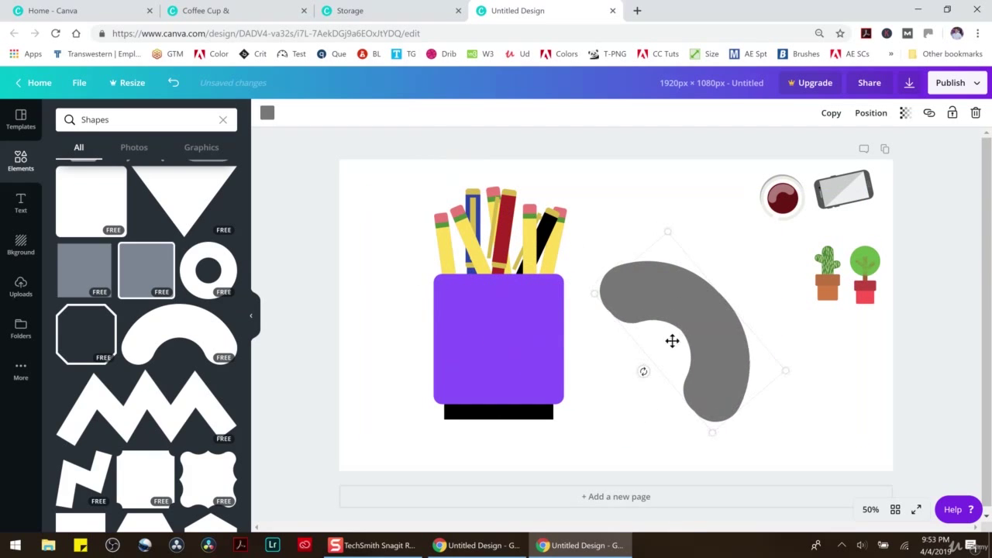
Step: Shrink the arc and arrange it with a mirrored copy as two curved legs under the pencil holder's base
drag(682, 354, 674, 405)
drag(611, 317, 633, 303)
drag(594, 212, 723, 390)
drag(655, 300, 514, 300)
drag(640, 220, 573, 299)
drag(467, 328, 502, 374)
drag(594, 331, 528, 380)
drag(473, 414, 501, 407)
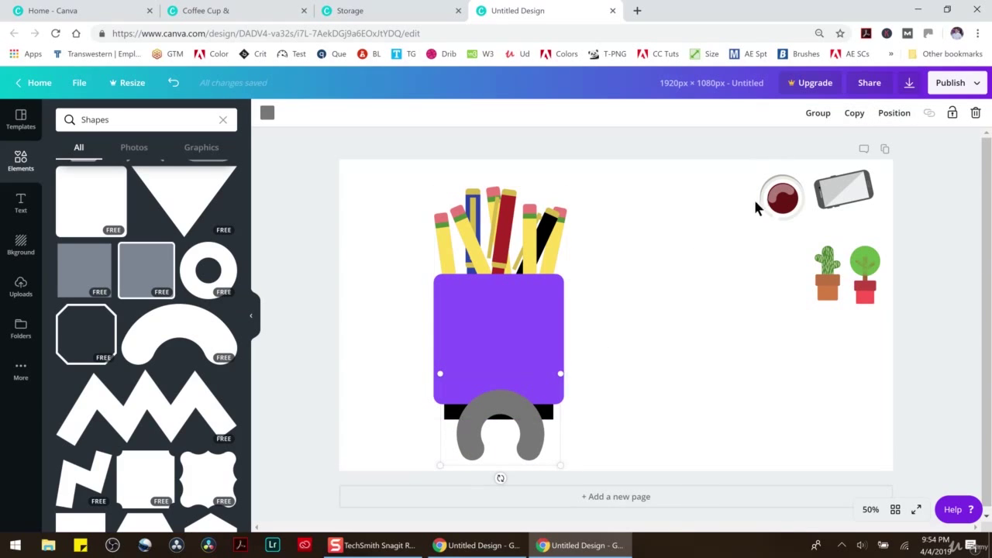
Step: Send both leg arcs backward so they sit behind the pencil holder
click(893, 113)
click(879, 166)
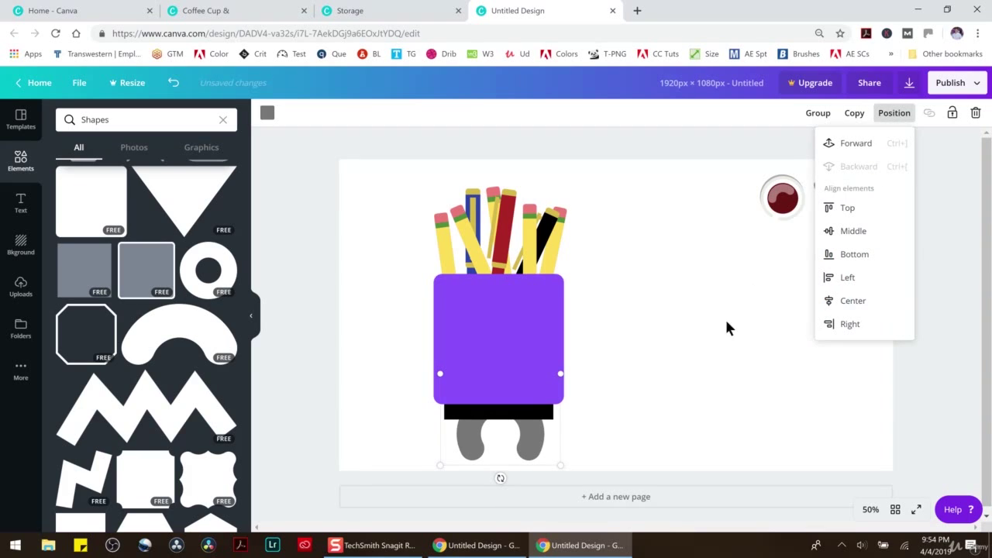
click(692, 349)
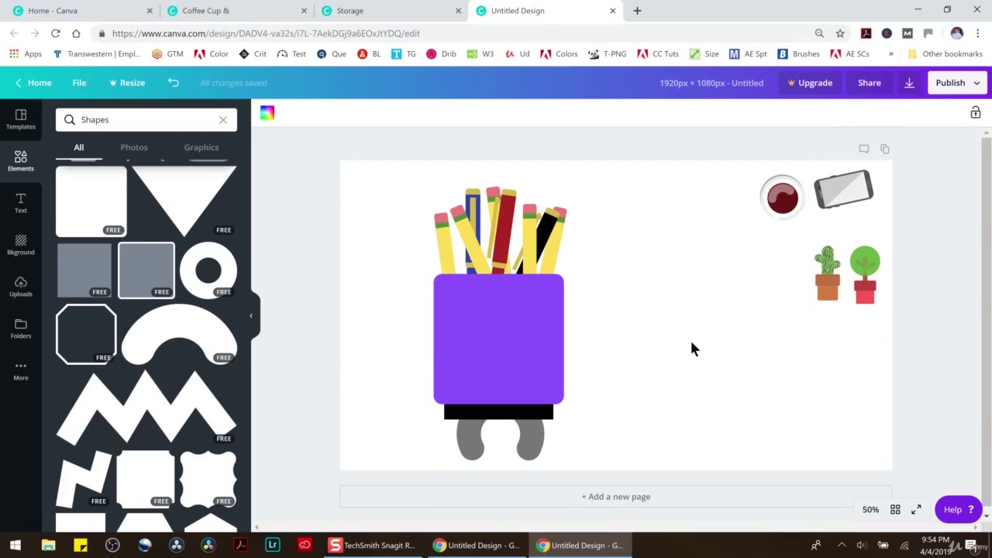
Step: Duplicate the two leg arcs, move the copies beside the pencil holder and turn them upside down
click(537, 430)
drag(580, 467, 426, 445)
key(ctrl+])
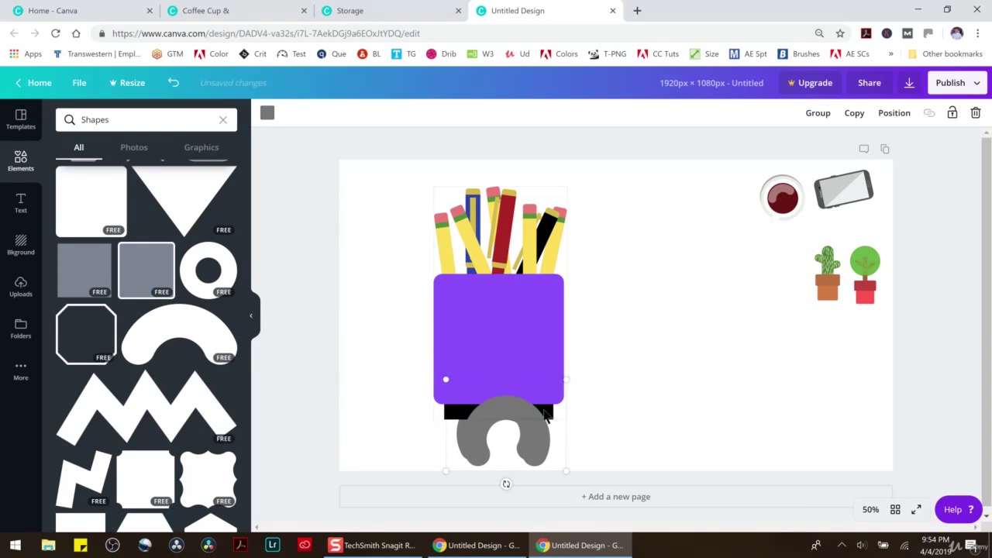
drag(526, 405, 679, 274)
drag(657, 352, 657, 177)
Step: Try enlarging the upside-down arc pair and placing it over the pencil holder, and undo both changes
mouse_move(742, 222)
mouse_down()
mouse_move(810, 176)
mouse_move(917, 130)
mouse_up()
mouse_move(803, 250)
mouse_down()
mouse_move(510, 357)
mouse_move(531, 365)
mouse_move(558, 337)
mouse_up()
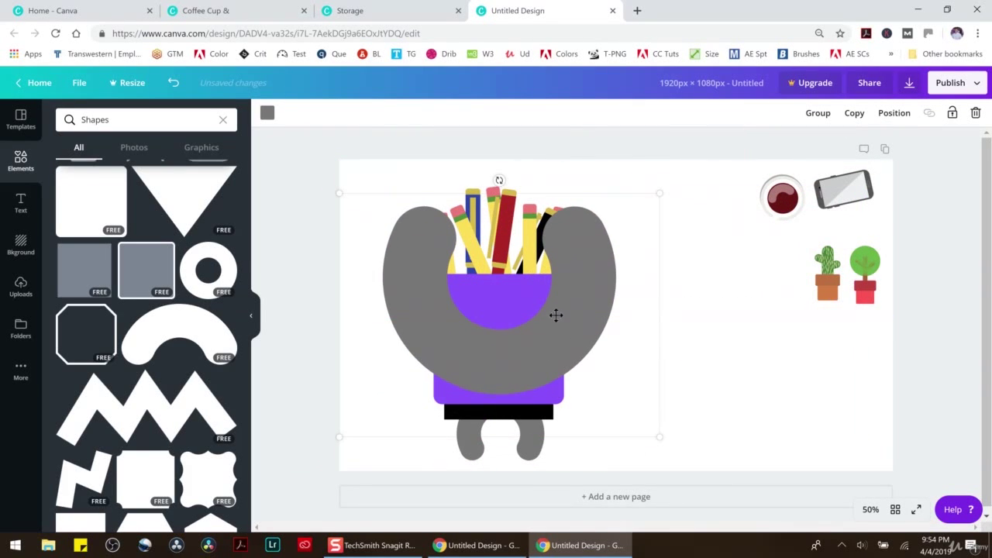
click(695, 365)
click(594, 315)
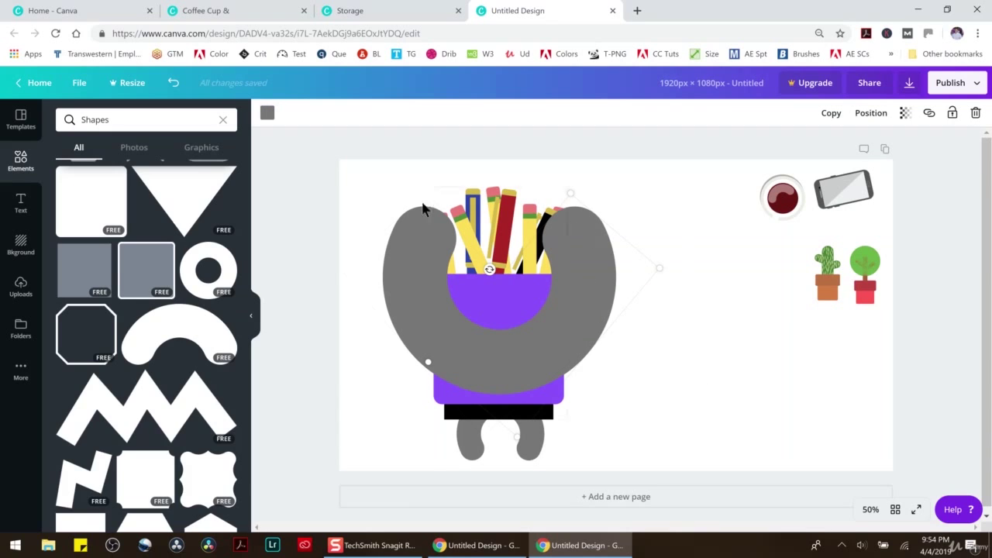
click(173, 83)
click(173, 83)
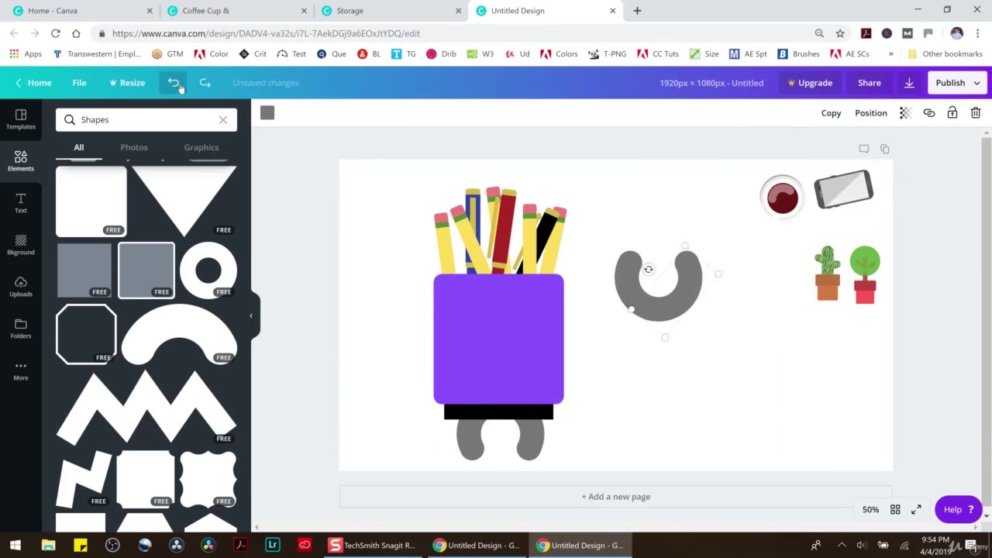
Step: Attach the two upside-down arcs separately to opposite sides of the purple body as raised arms
click(749, 376)
click(686, 292)
drag(686, 291, 584, 329)
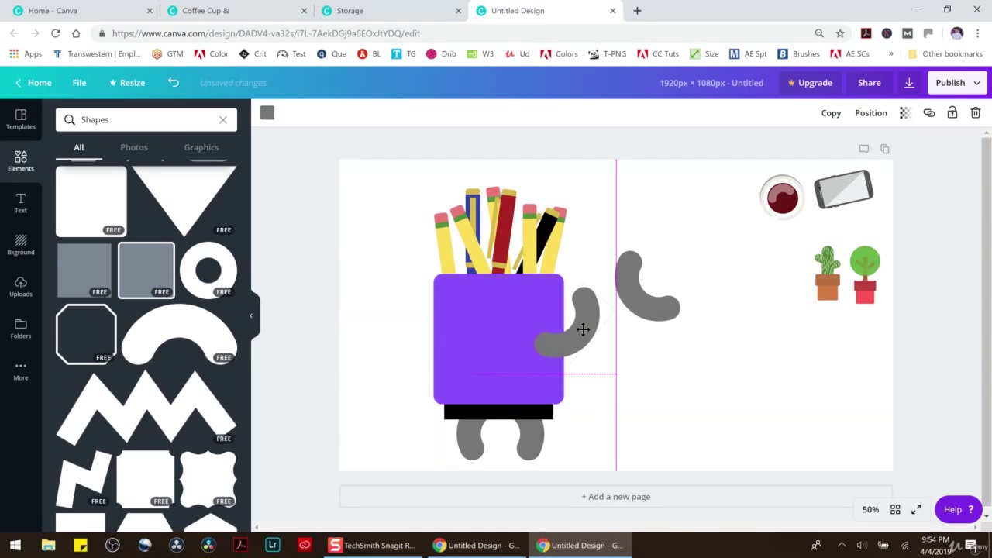
drag(638, 295, 410, 330)
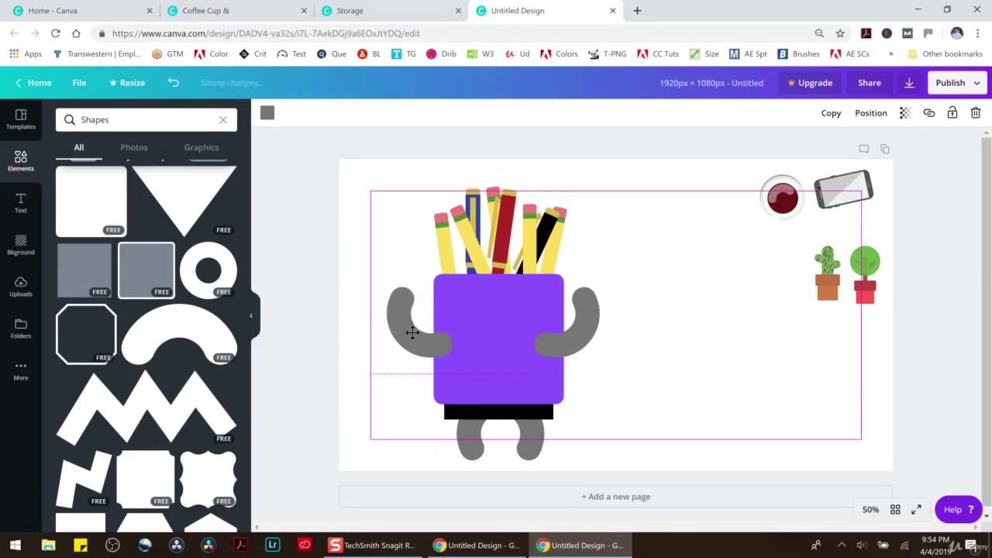
Step: Move the pencil holder's right arm outward, rotate it lower, and raise the left arm slightly on the purple body
mouse_move(584, 337)
mouse_down()
mouse_move(594, 332)
mouse_move(585, 335)
mouse_up()
click(678, 339)
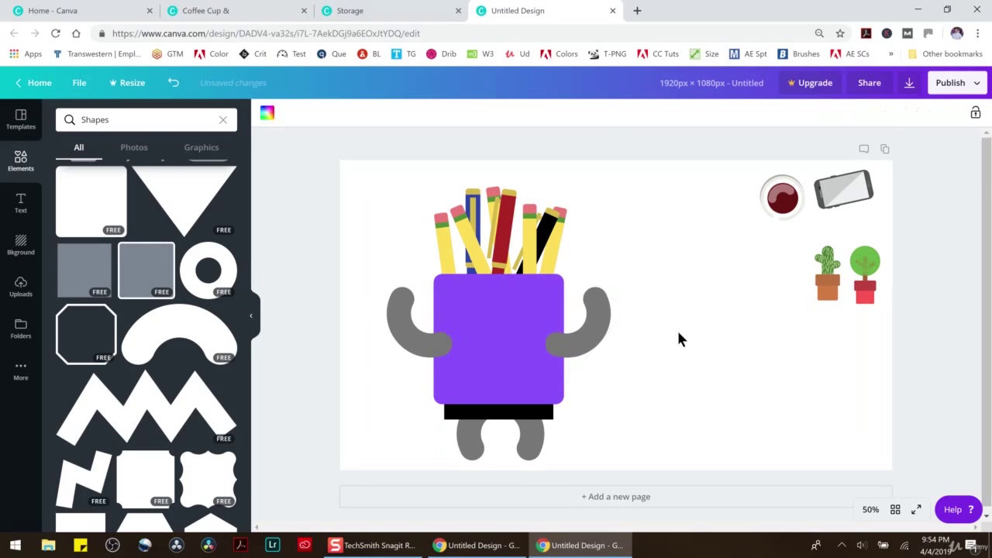
click(574, 348)
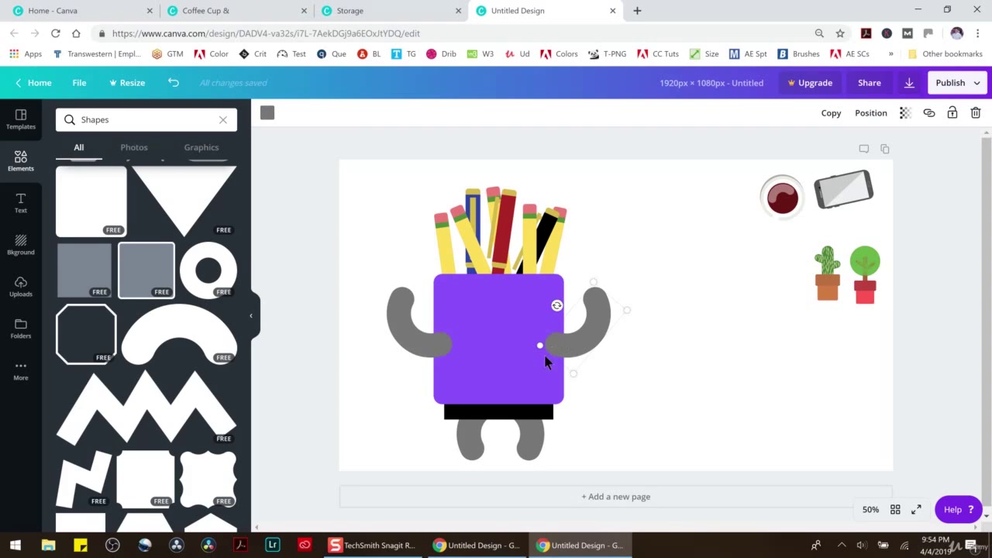
drag(557, 305, 584, 360)
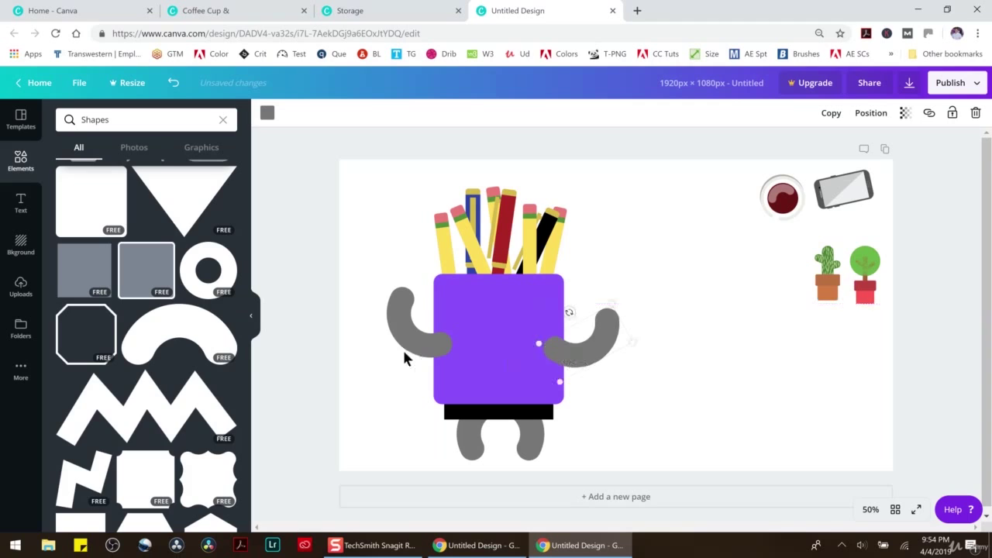
drag(407, 341, 408, 330)
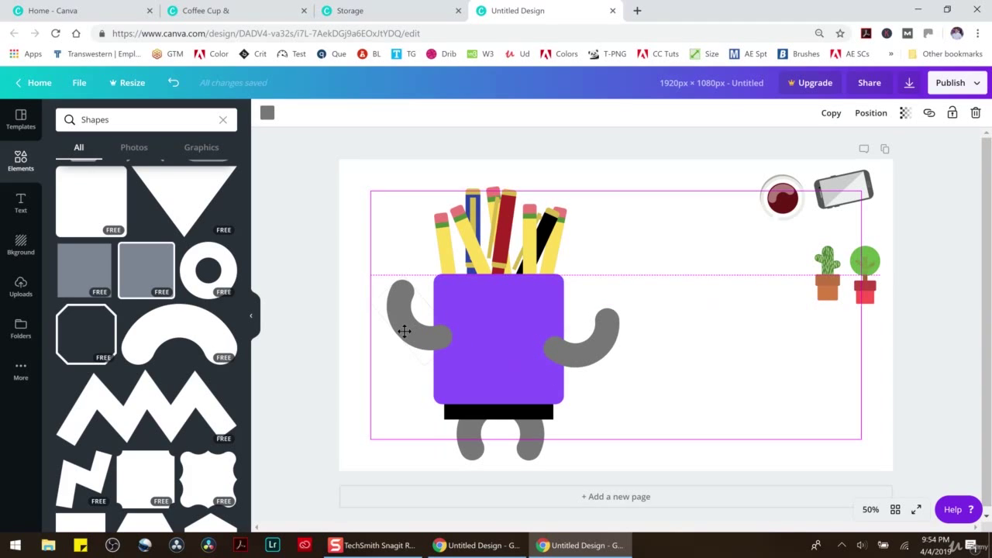
Step: Send both raised arms backward so their inner ends sit behind the purple body
click(603, 346)
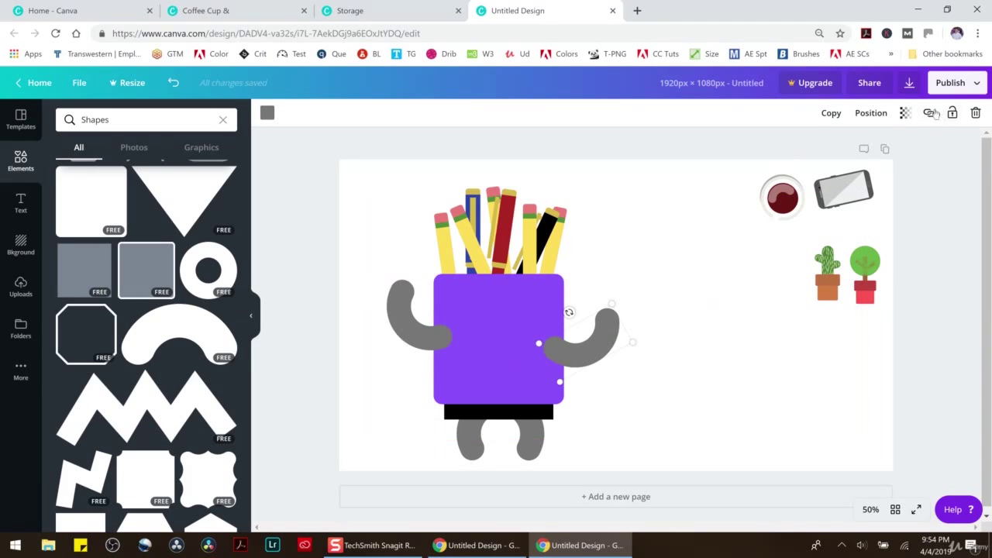
click(872, 123)
click(859, 169)
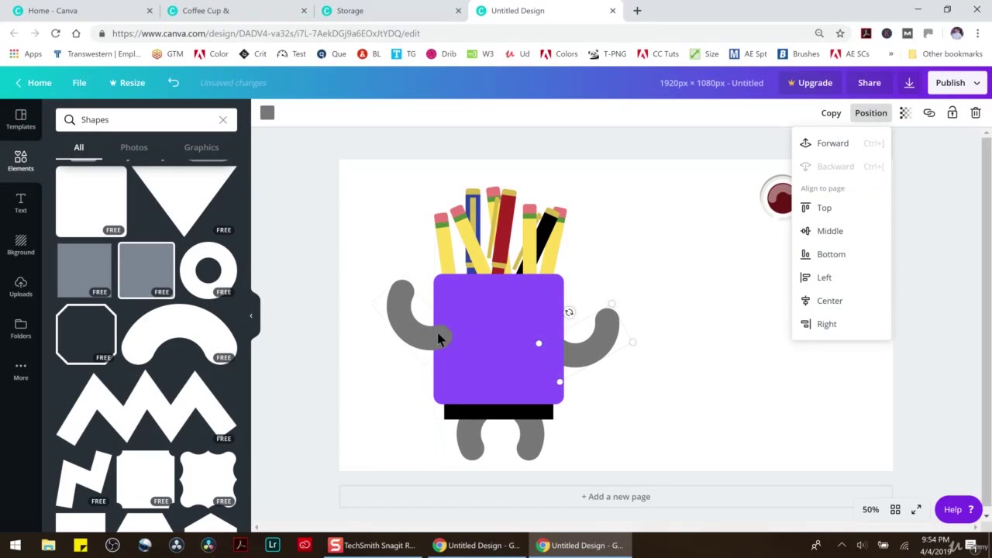
click(440, 341)
click(868, 114)
click(844, 169)
click(629, 283)
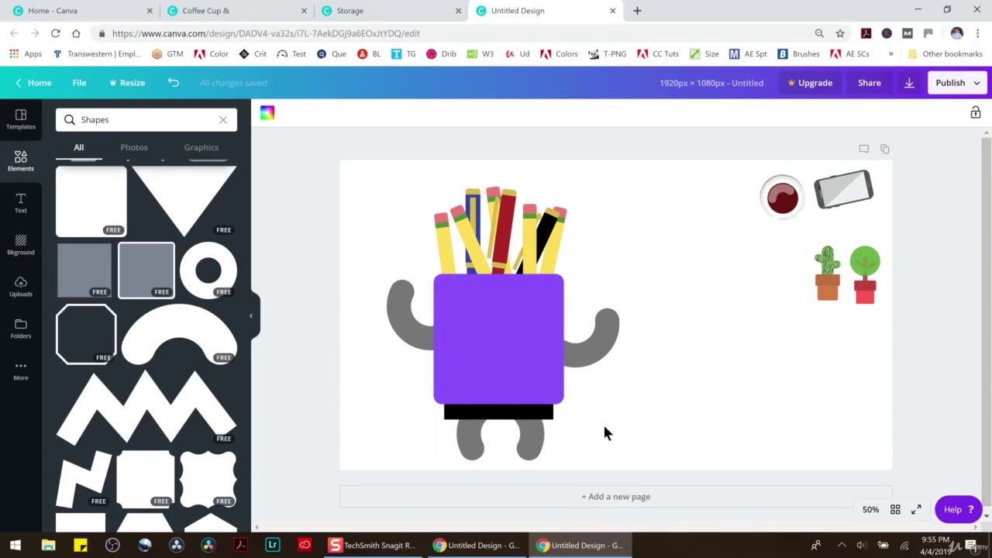
Step: Shift the pencil holder's right leg slightly upward to make it shorter than the left leg
click(526, 452)
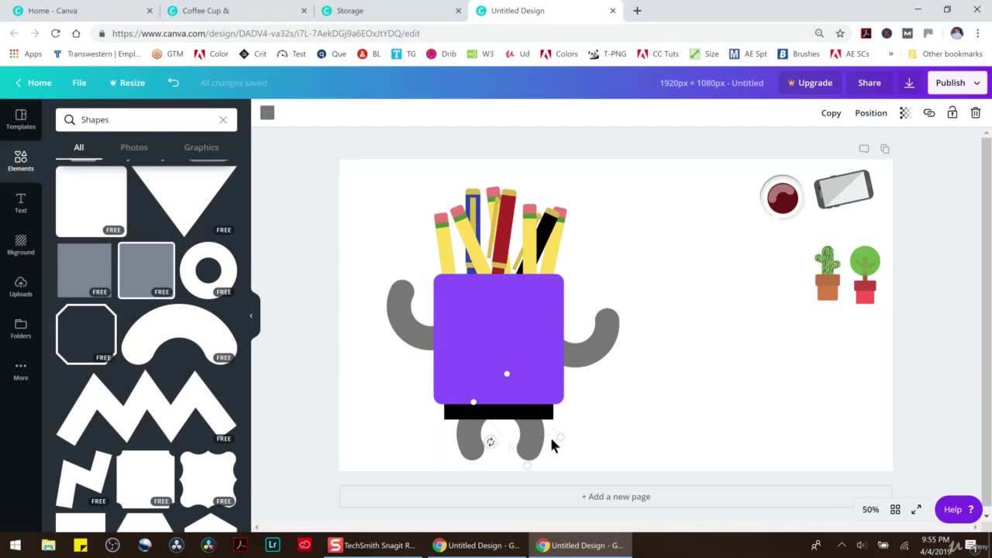
drag(536, 439, 538, 435)
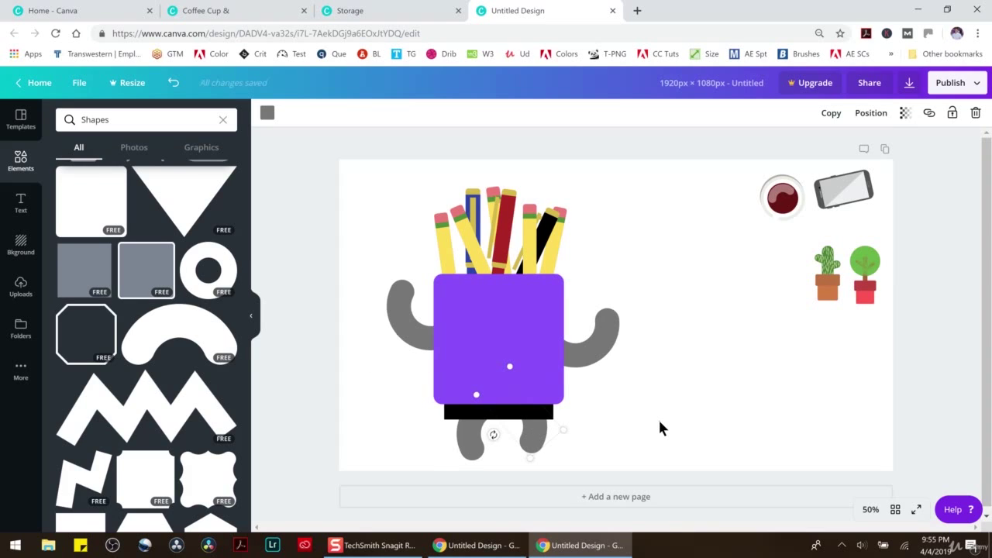
click(659, 421)
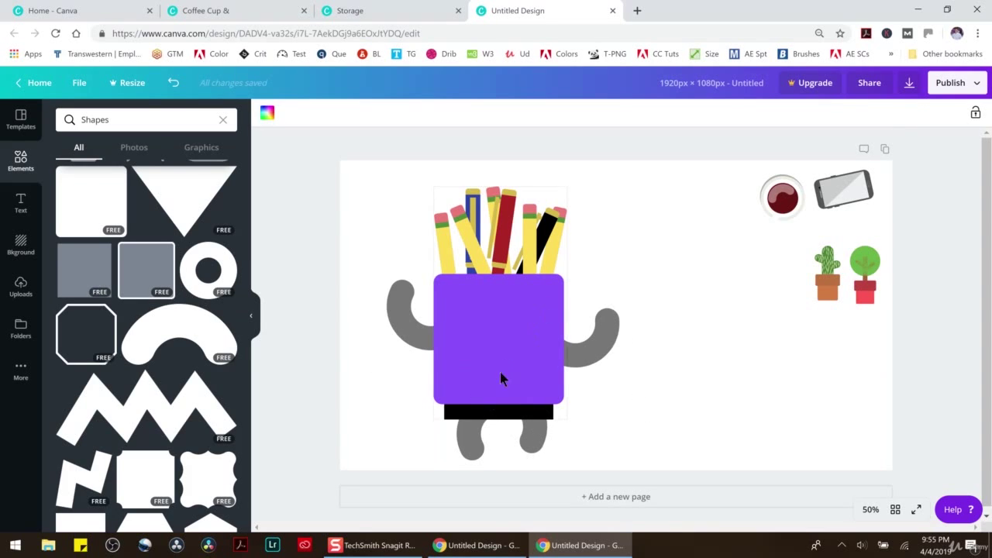
Step: Make a copy of the left arm's arc, rotate it to open downward, and park it on the blank area beside the pencils
scroll(166, 252, down, 8)
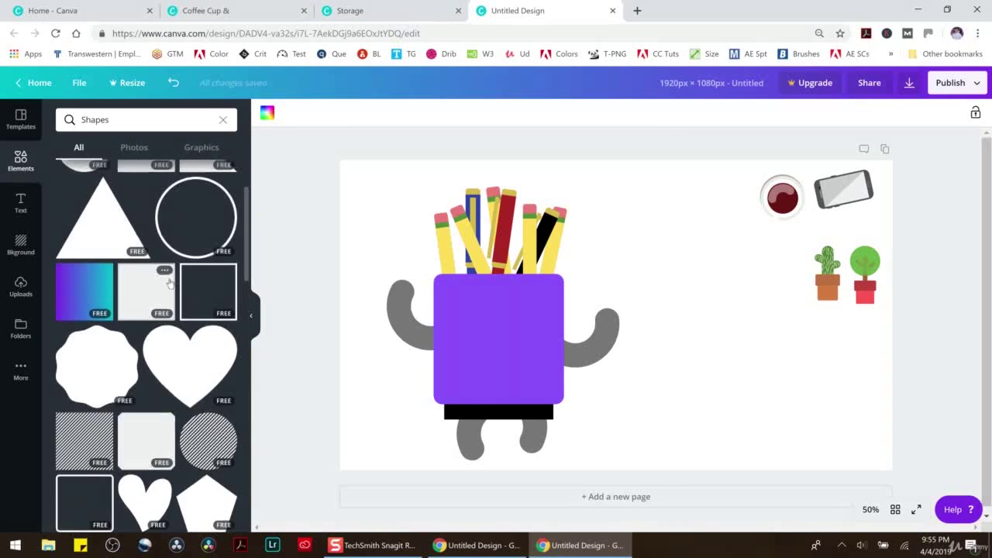
click(421, 328)
key(ctrl+bracketright)
drag(447, 304, 419, 393)
drag(423, 337, 655, 222)
Step: Add a circle shape, shrink it to eye size, and place it on the middle of the purple body
scroll(138, 291, up, 3)
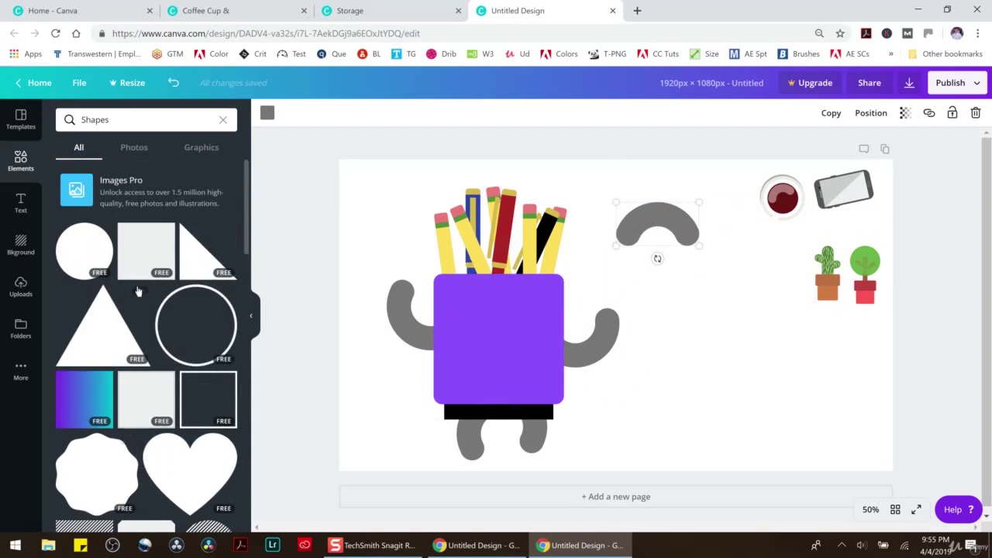
click(91, 257)
drag(737, 437, 558, 257)
drag(538, 214, 497, 324)
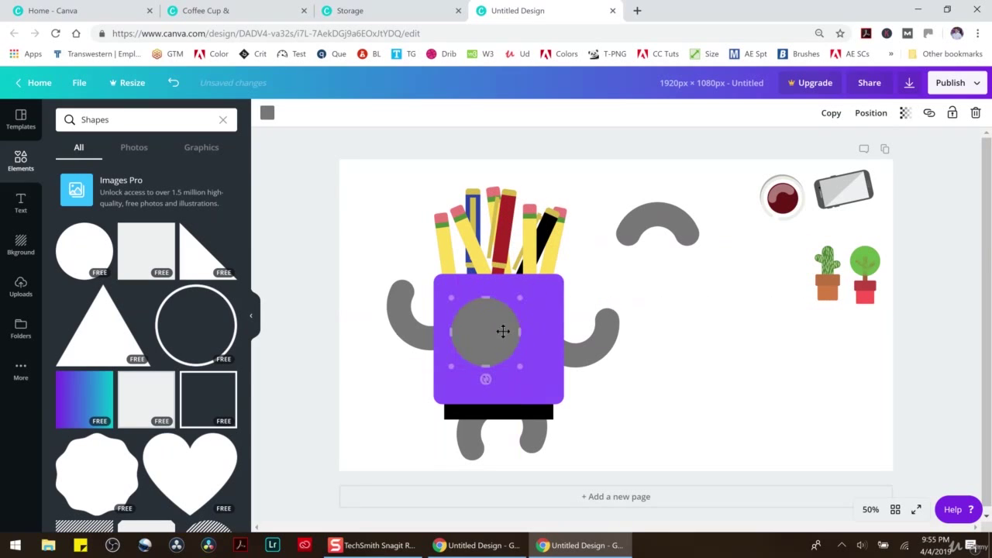
drag(520, 365, 501, 326)
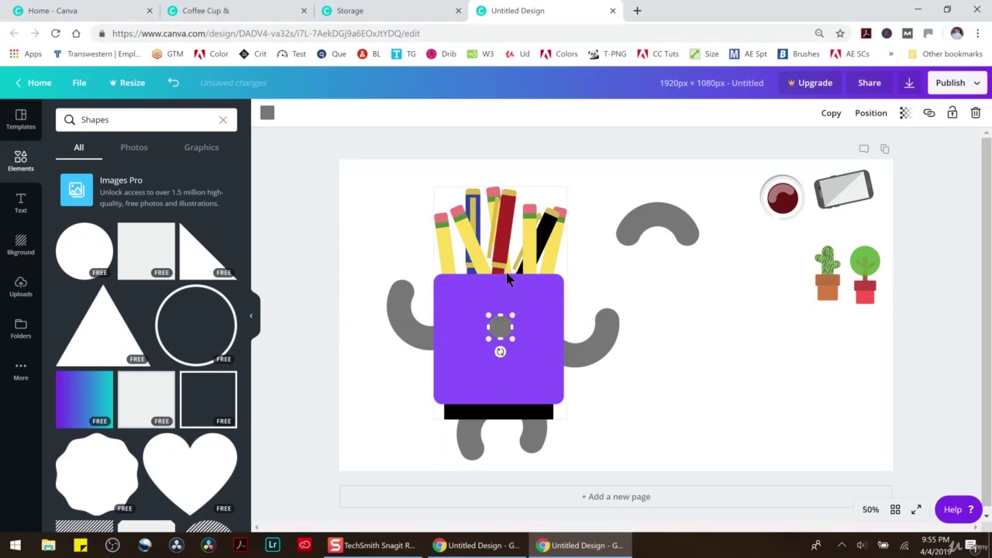
Step: Place circle copies on both sides of the middle circle as eyes and delete the middle circle
drag(504, 331, 526, 326)
click(501, 327)
click(502, 328)
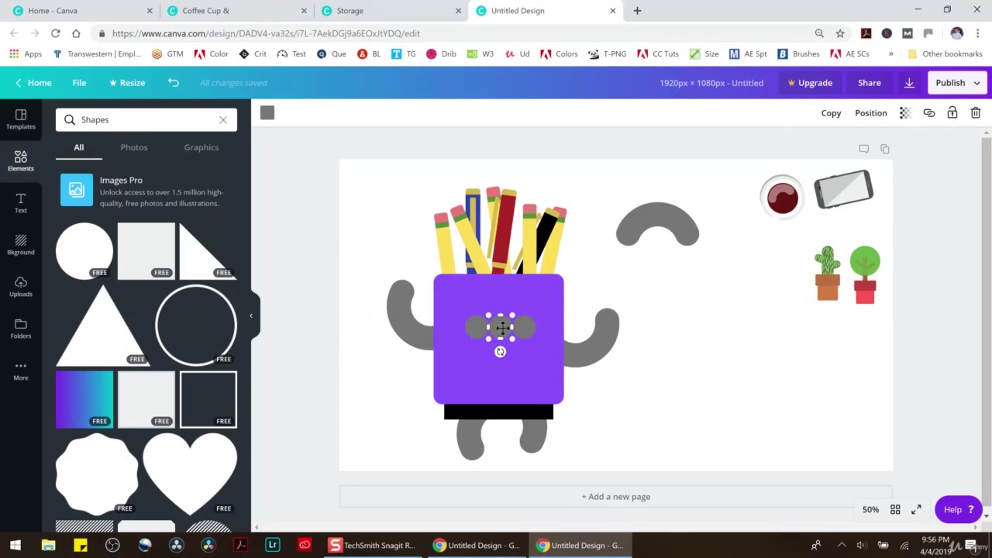
click(975, 113)
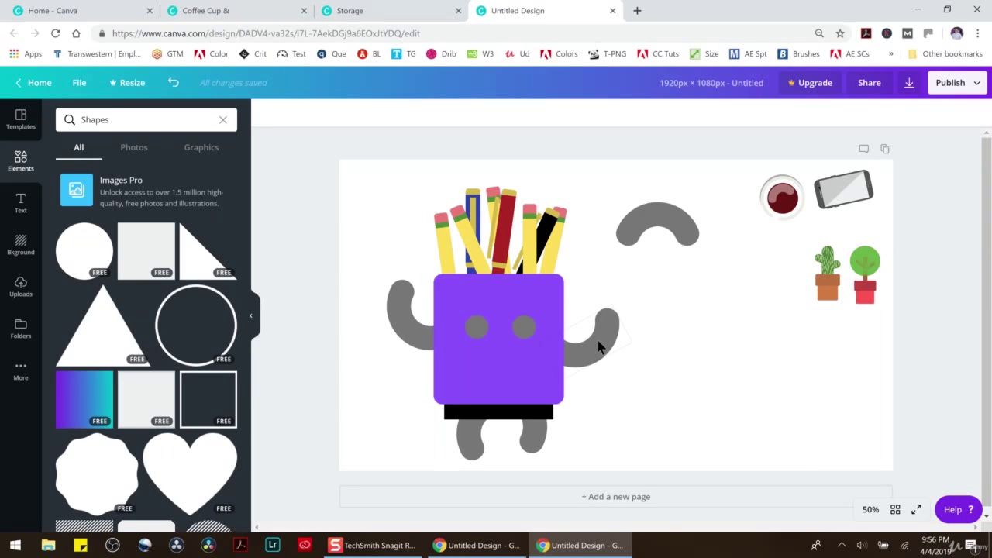
Step: Add a square shape, shrink it over the left eye, and fill it with yellow
click(139, 250)
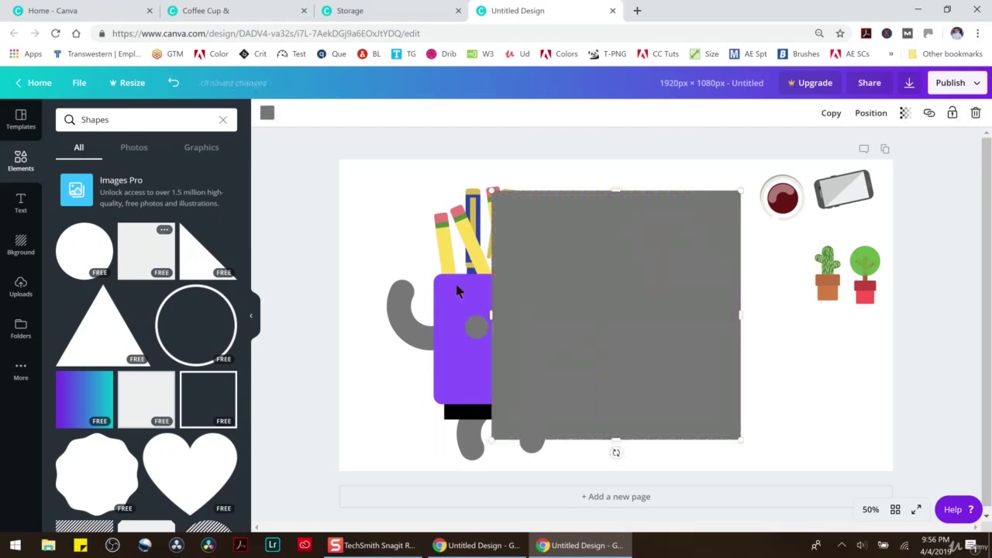
drag(728, 199, 462, 328)
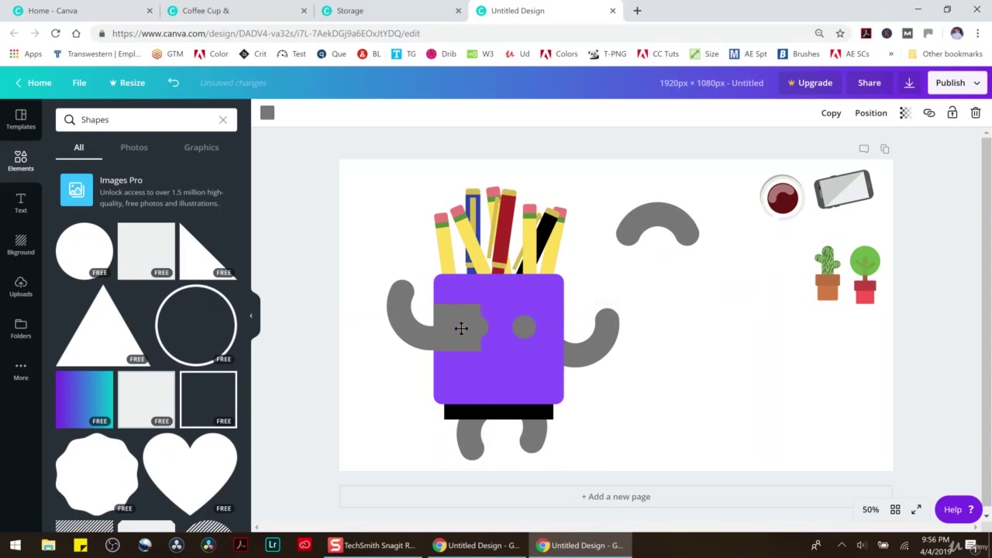
click(267, 112)
click(66, 278)
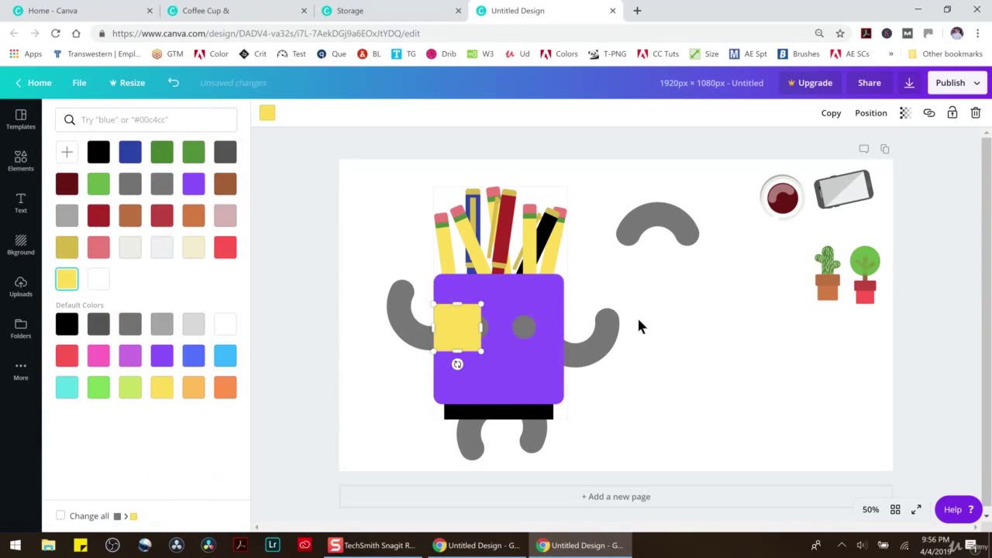
Step: Move the yellow square between the eyes and widen it into a rectangle that works as a spacing guide
click(636, 315)
drag(462, 329, 498, 326)
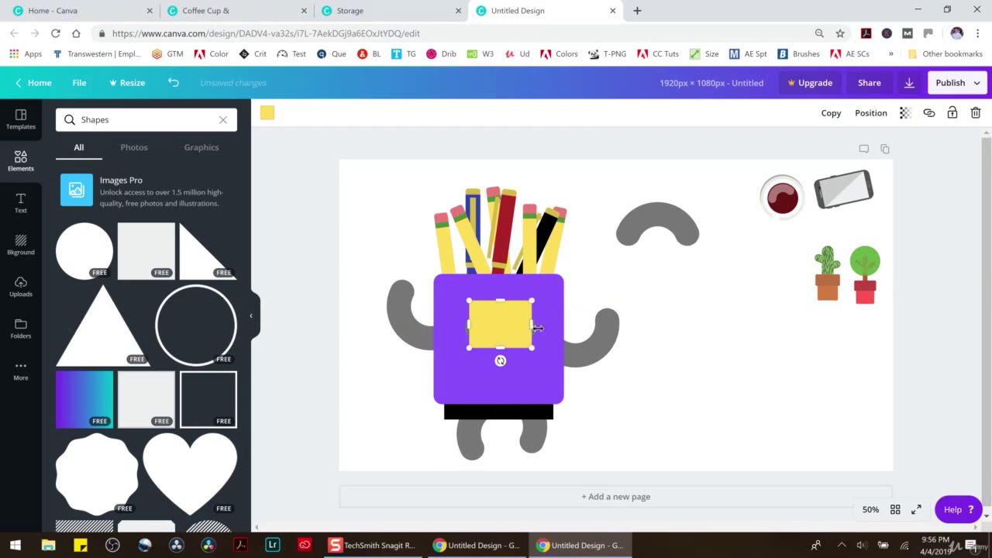
click(620, 275)
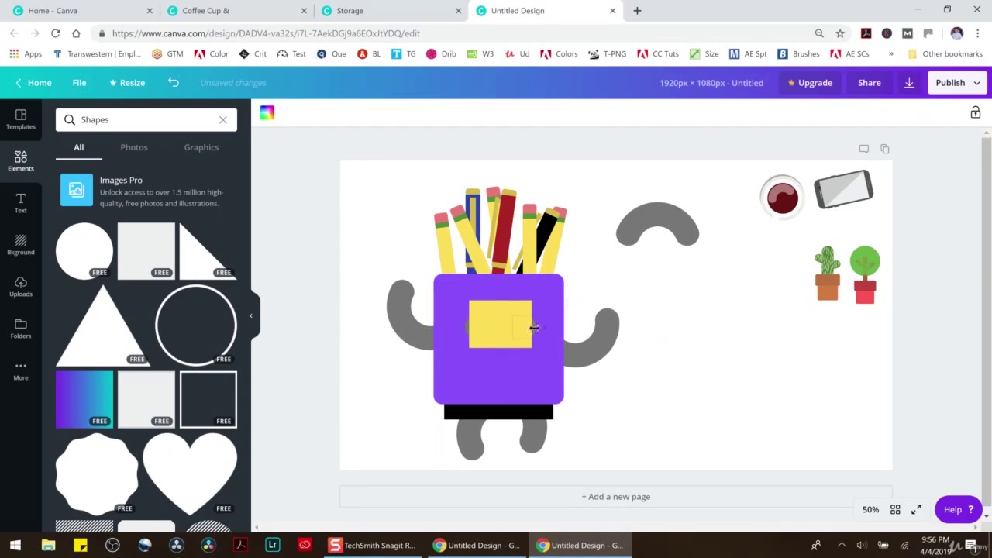
Step: Move both eye circles off the body and center the yellow rectangle horizontally on it
click(532, 326)
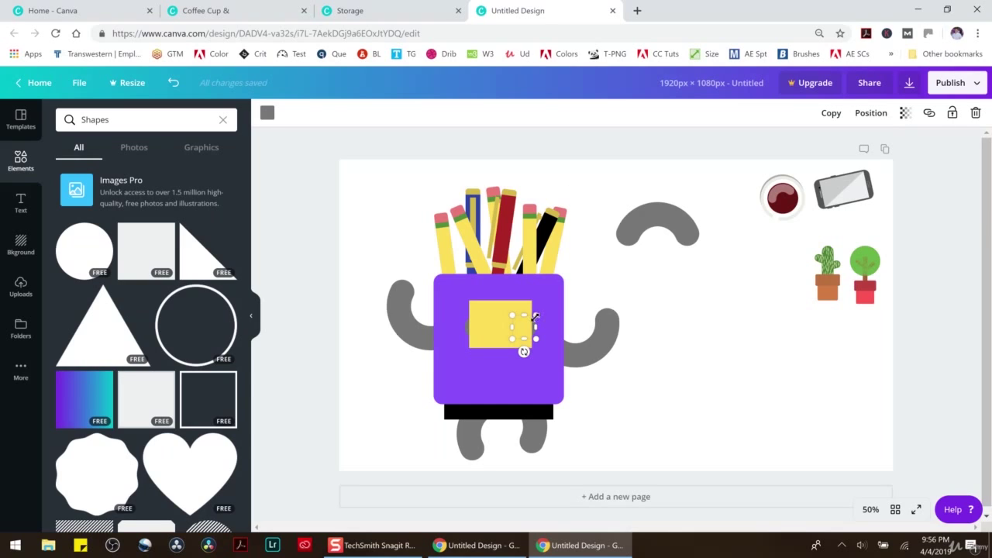
click(489, 317)
drag(489, 317, 506, 372)
drag(529, 332, 684, 344)
drag(476, 329, 701, 406)
drag(497, 372, 489, 319)
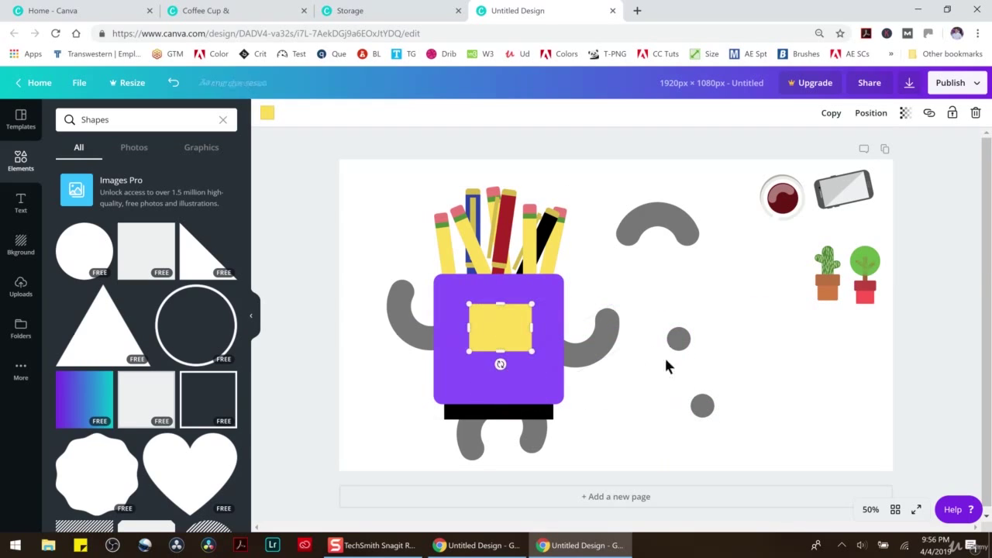
Step: Center the two eye circles on the yellow rectangle's side edges and move the rectangle off the body
drag(678, 337, 531, 330)
drag(703, 409, 706, 373)
click(499, 326)
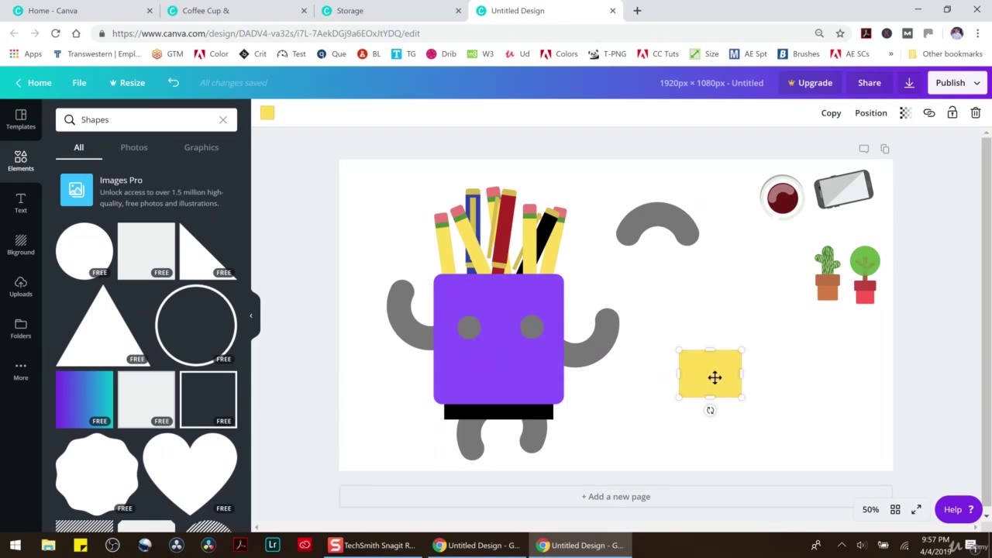
Step: Reposition the yellow rectangle beside the character and recolor it to the same purple as the body
drag(713, 379, 690, 326)
click(265, 113)
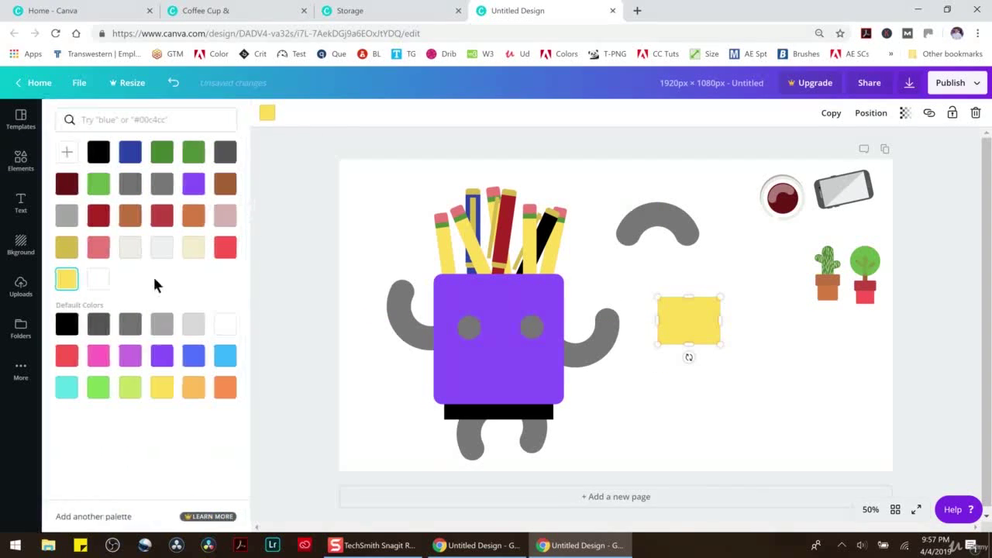
click(130, 355)
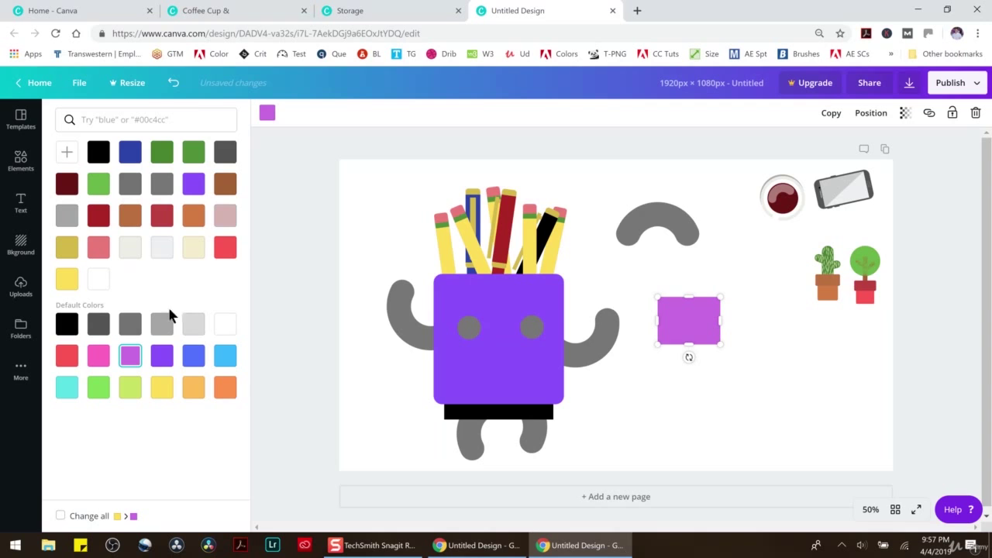
click(162, 355)
click(721, 404)
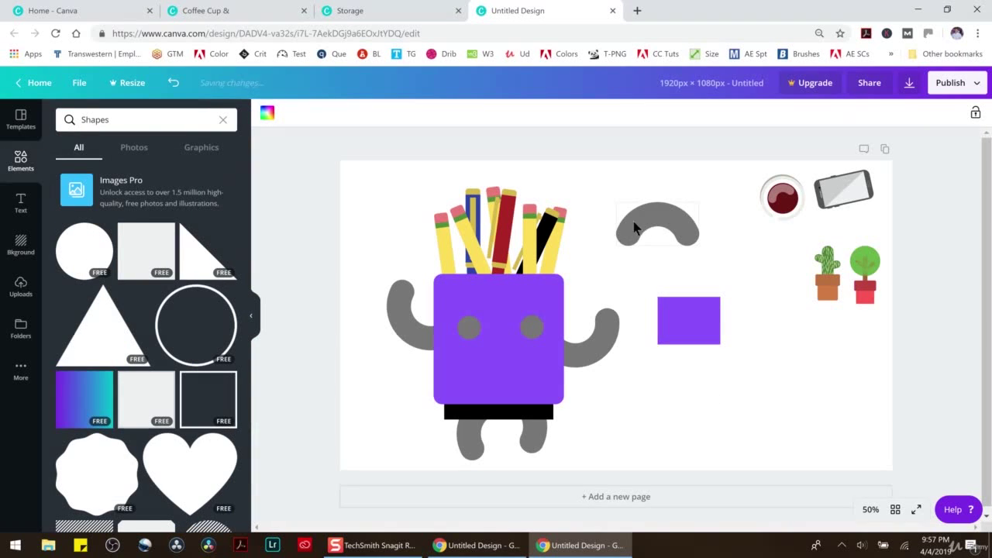
Step: Shrink the spare arc into an eyebrow over the left eye and place a duplicate over the right eye
click(659, 219)
drag(659, 218, 480, 310)
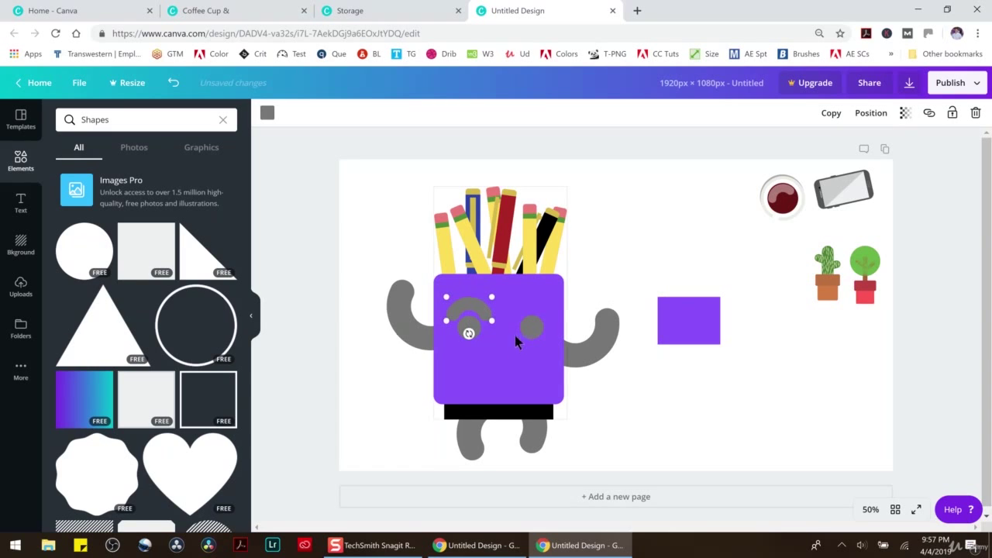
key(ctrl+d)
drag(471, 316, 537, 307)
click(615, 276)
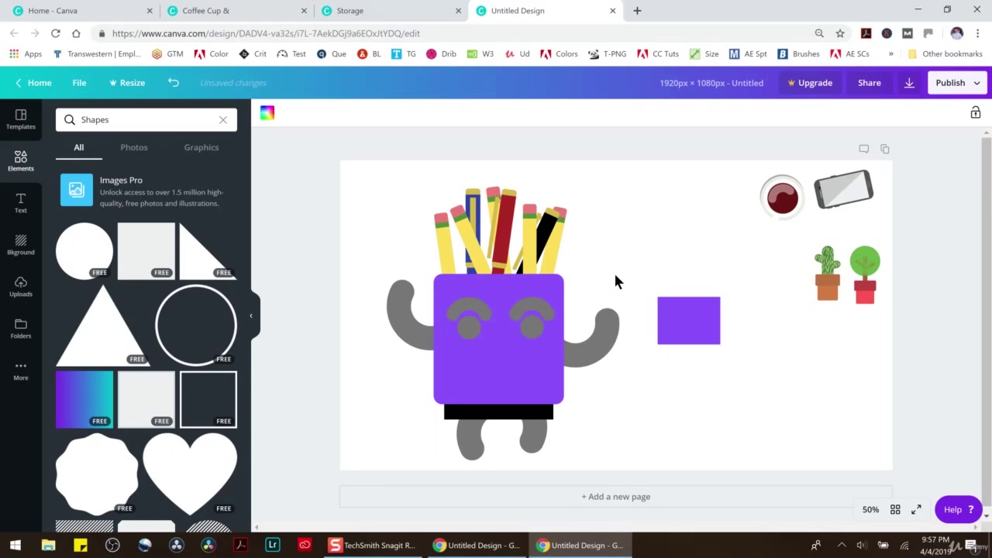
Step: Try raising the right eyebrow for a different expression, and move it back level with the left one
click(532, 304)
drag(532, 304, 532, 296)
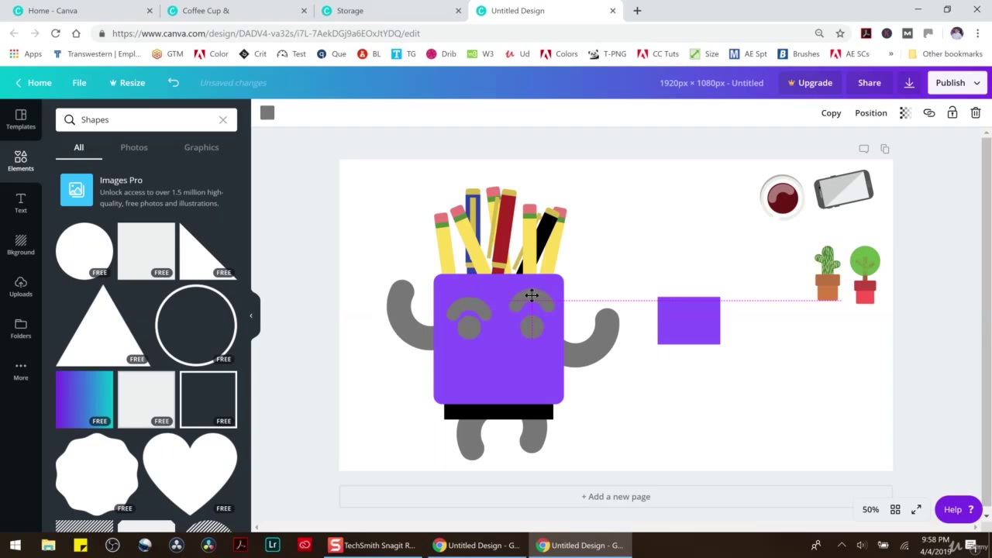
drag(531, 297, 532, 306)
click(596, 281)
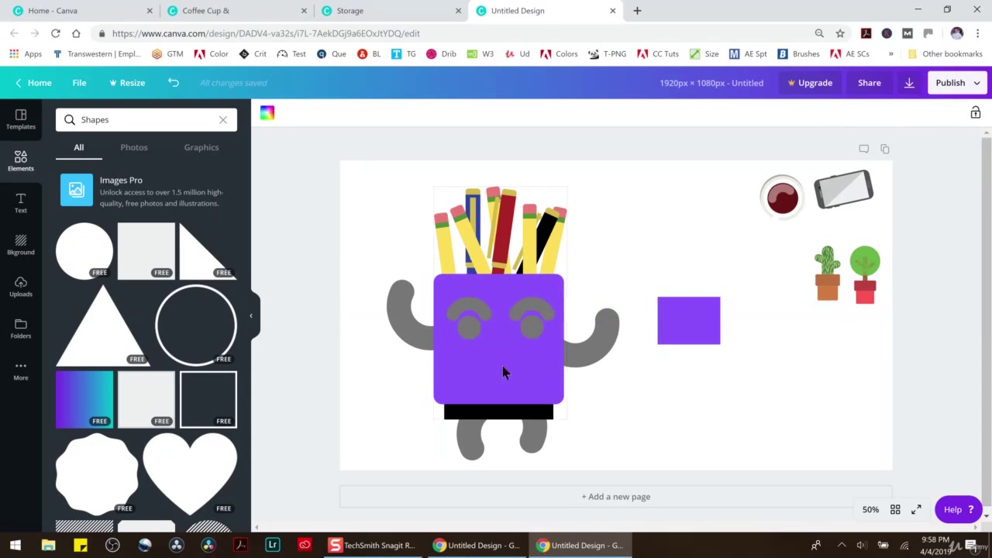
Step: Add another circle, shrink it to mouth size, and center it below the eyes on the purple body
click(113, 267)
drag(741, 189, 595, 324)
drag(540, 392, 501, 374)
drag(532, 333, 501, 366)
click(671, 377)
drag(505, 356, 503, 365)
Step: Bring the purple rectangle forward and cover the upper half of the mouth circle with it to form a smile
click(692, 327)
drag(680, 329, 500, 354)
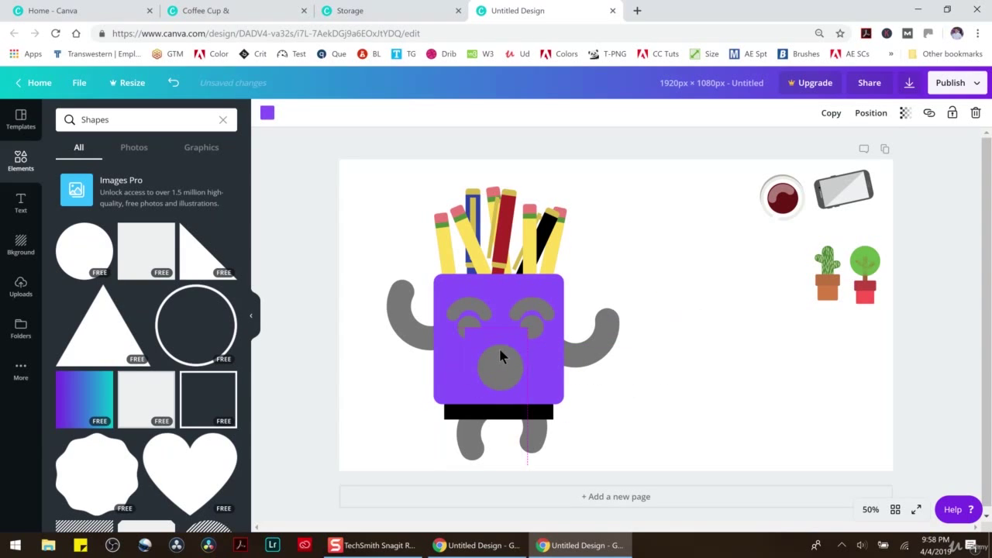
click(871, 112)
click(826, 143)
drag(500, 327, 501, 368)
click(683, 380)
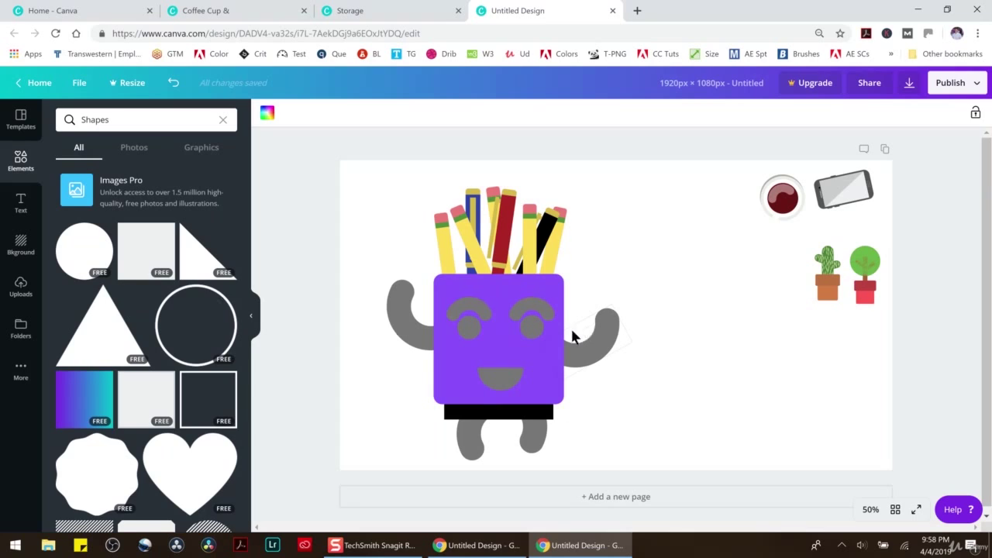
Step: Recolor the purple pencil holder body bright green and match the rectangle covering the top of the mouth to it
click(555, 358)
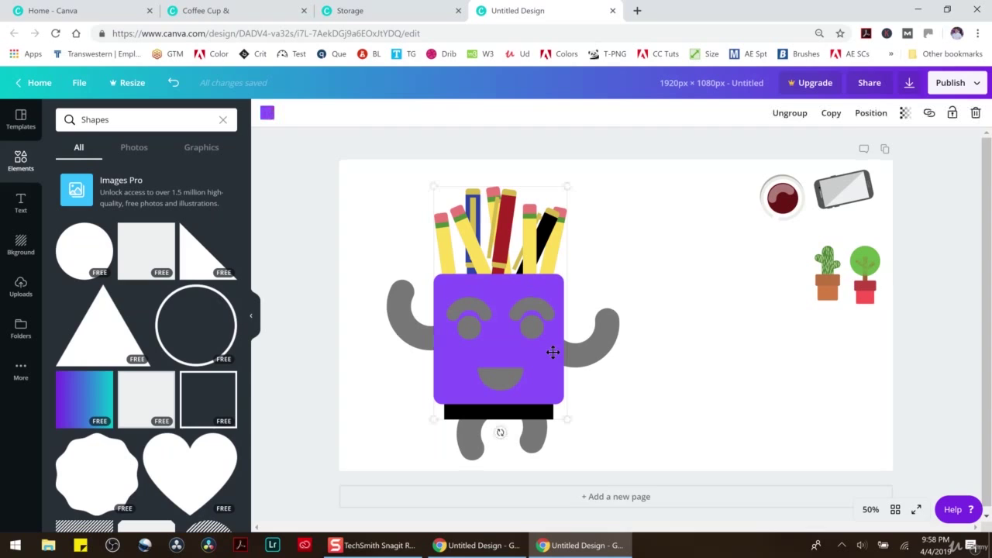
click(265, 114)
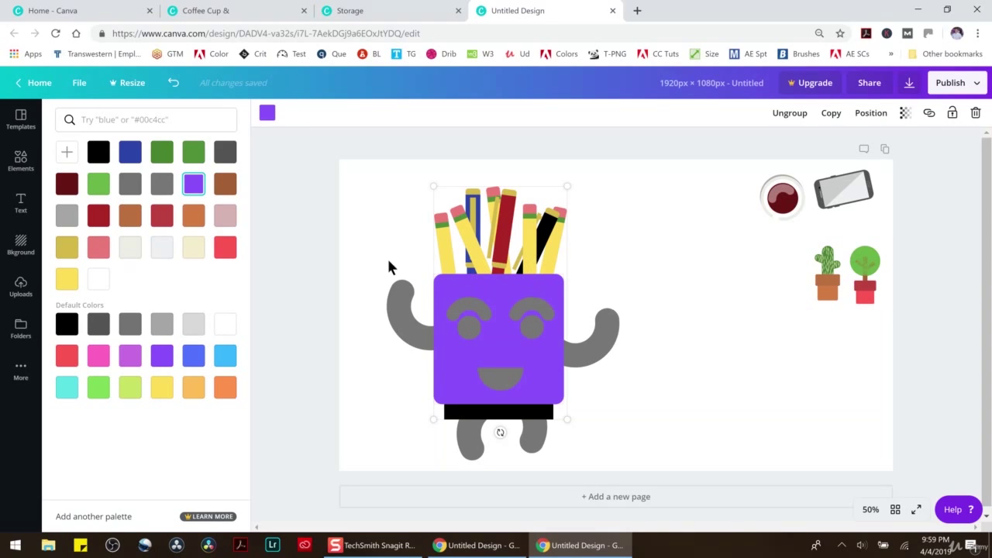
click(194, 153)
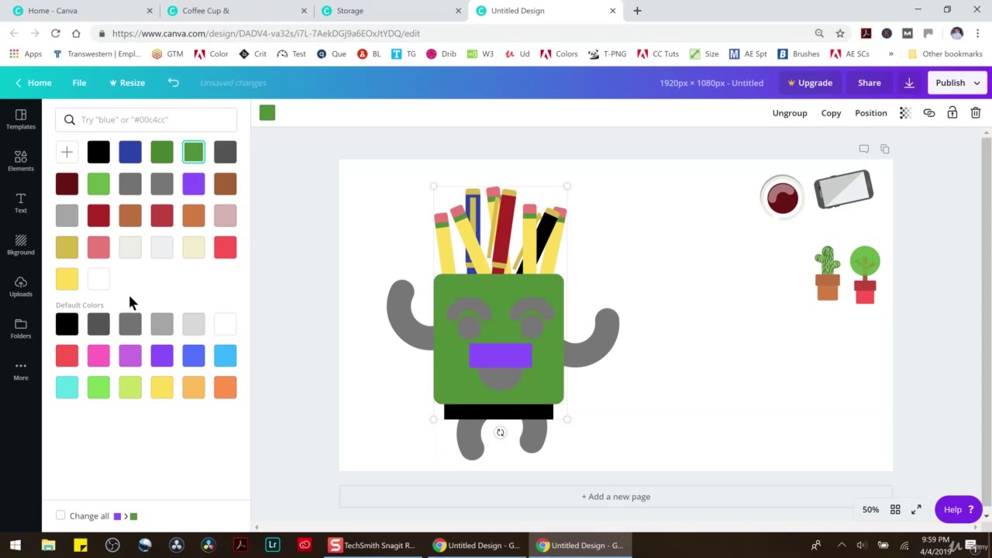
click(98, 387)
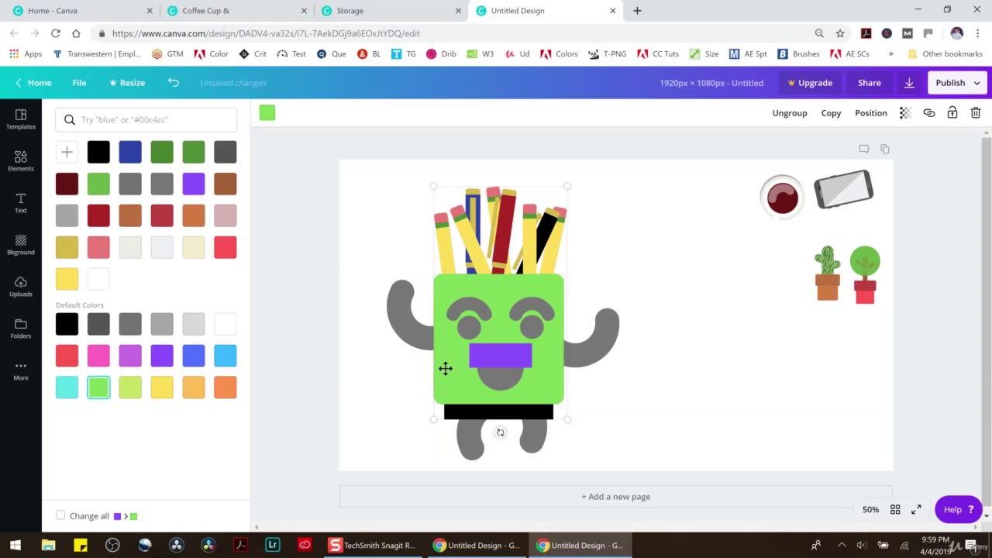
click(467, 365)
click(99, 387)
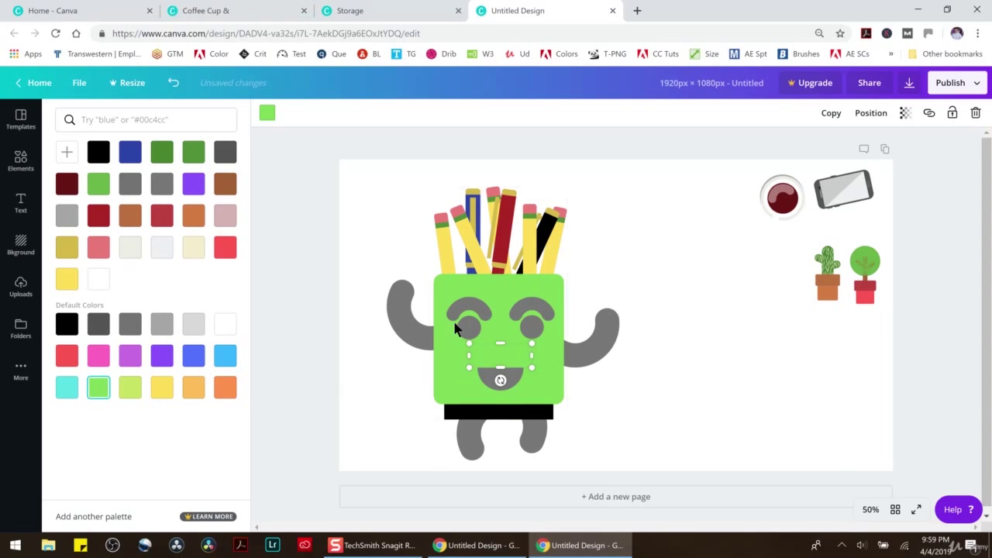
click(653, 316)
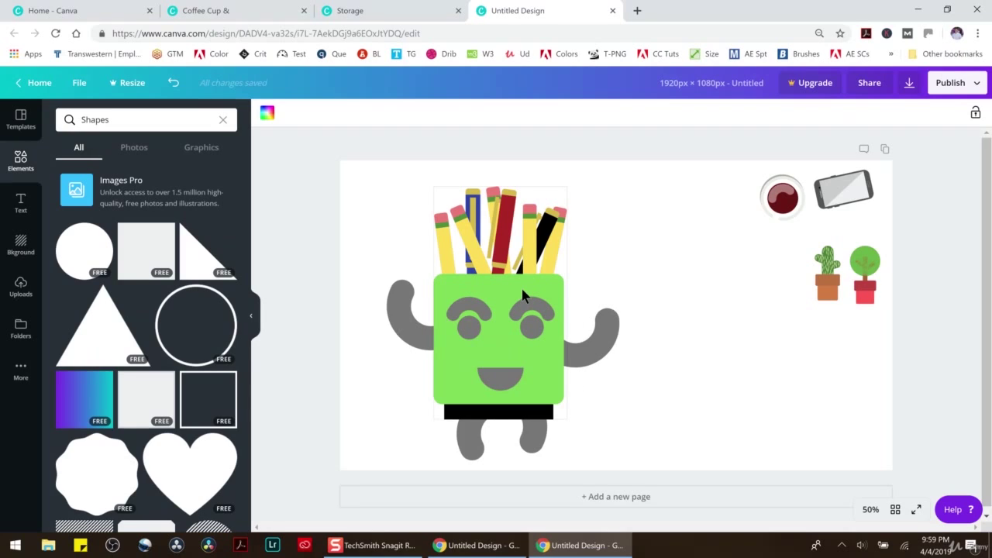
Step: Try purple and dark green on the strip under the pencil holder, and set it back to black
click(503, 409)
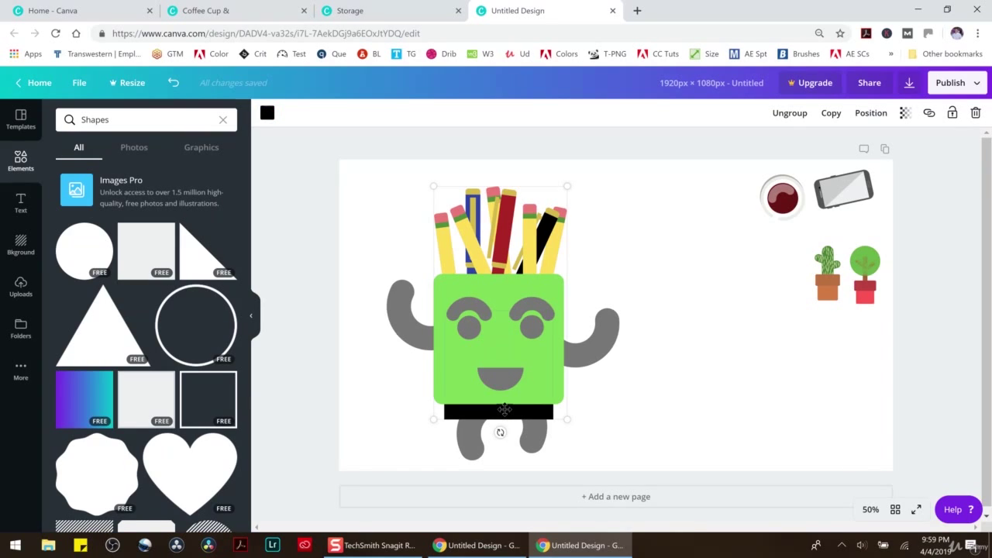
click(268, 114)
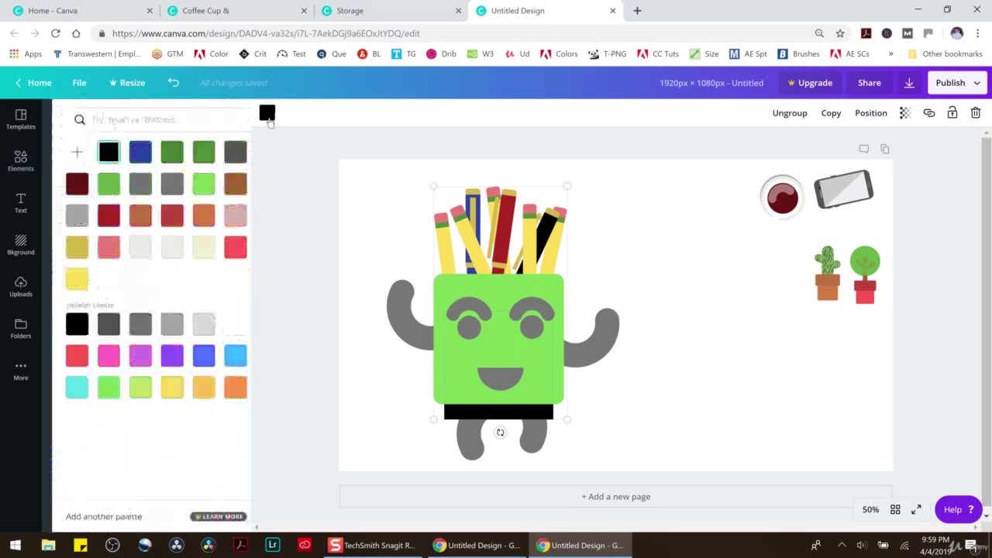
click(193, 357)
click(166, 357)
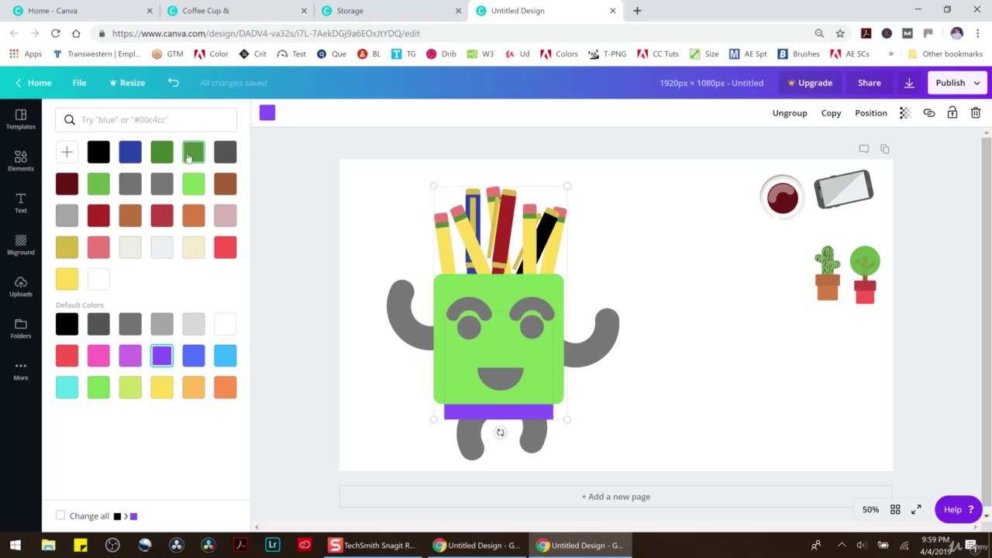
click(188, 156)
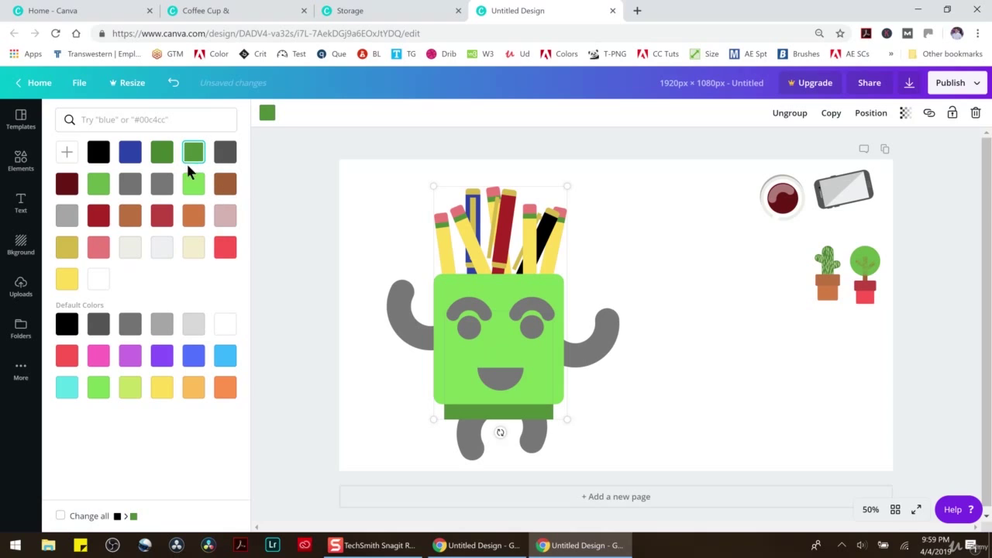
click(105, 152)
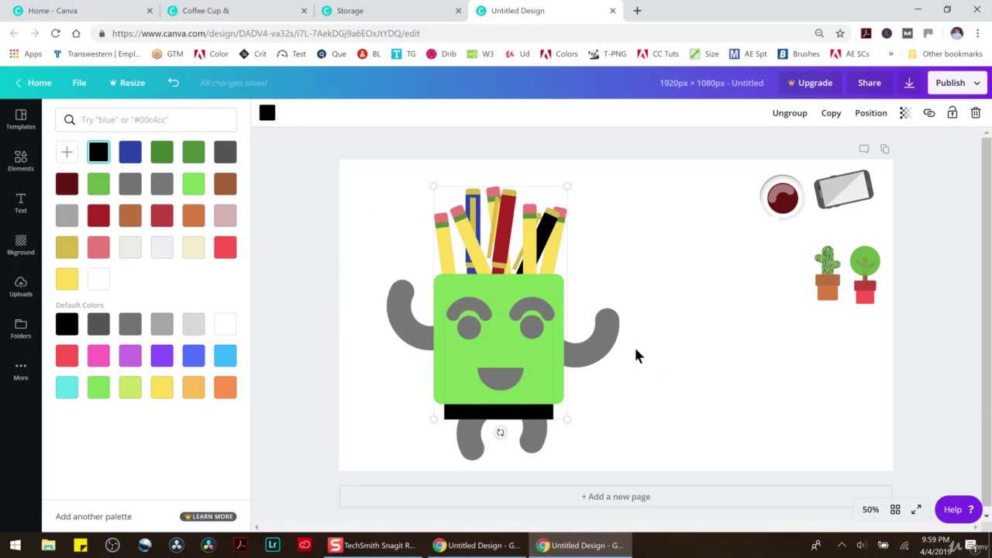
Step: Recolor both gray arms of the pencil holder character dark green
click(600, 343)
click(268, 113)
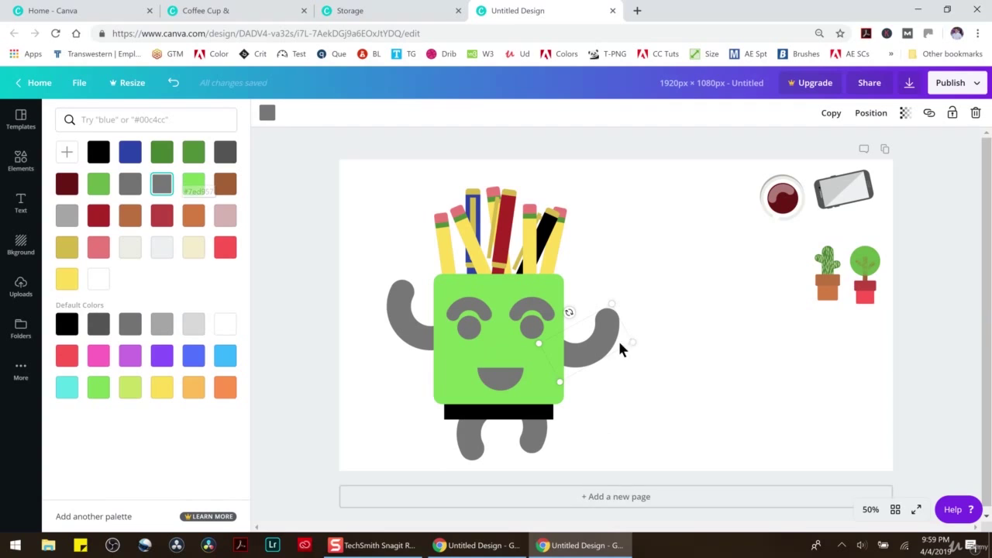
click(162, 153)
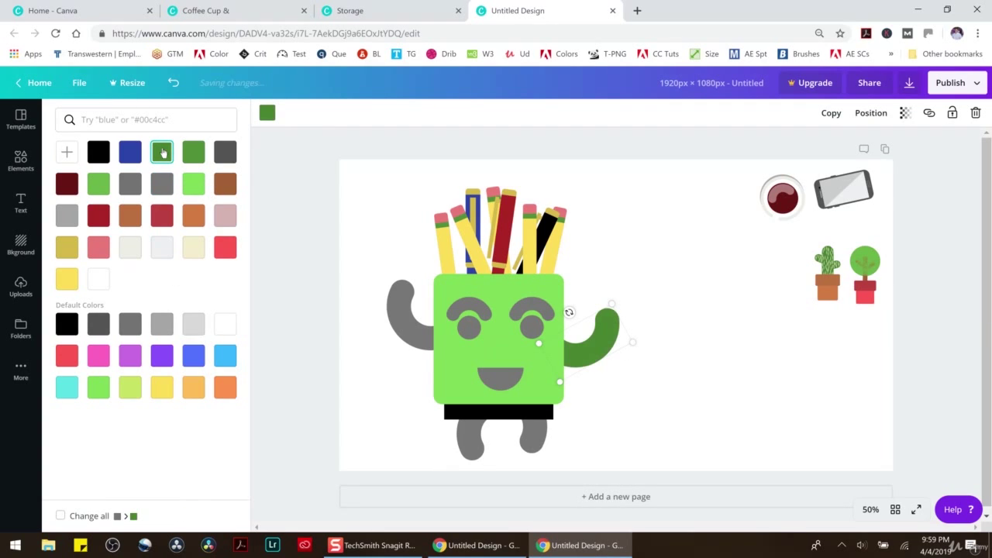
click(396, 313)
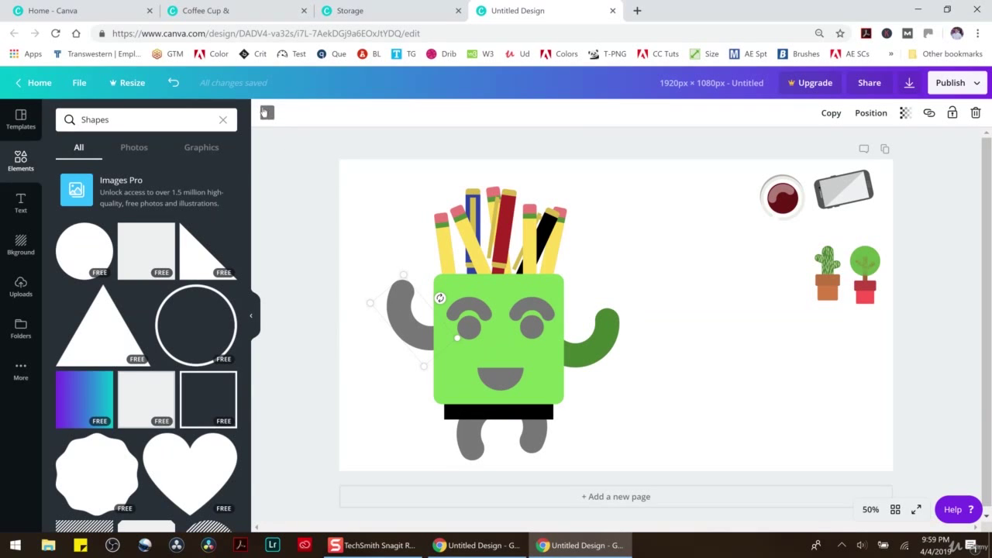
click(267, 112)
click(162, 152)
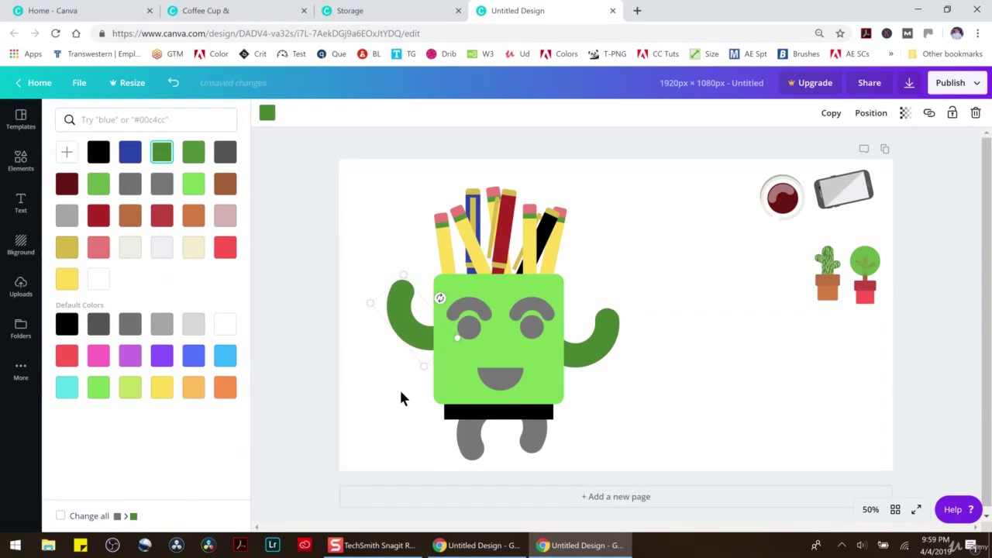
Step: Recolor both gray legs of the pencil holder character in the same dark green as the arms
click(467, 442)
click(162, 153)
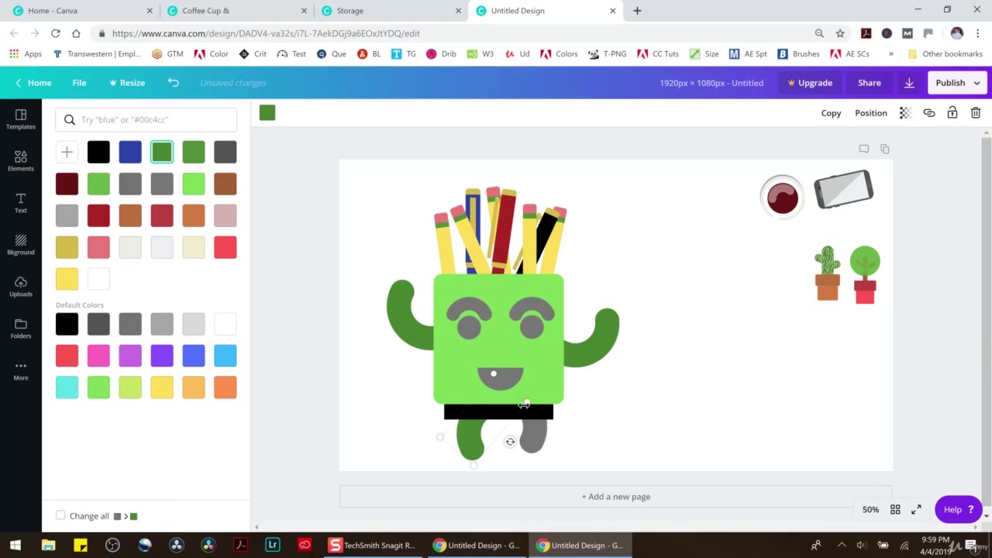
click(533, 438)
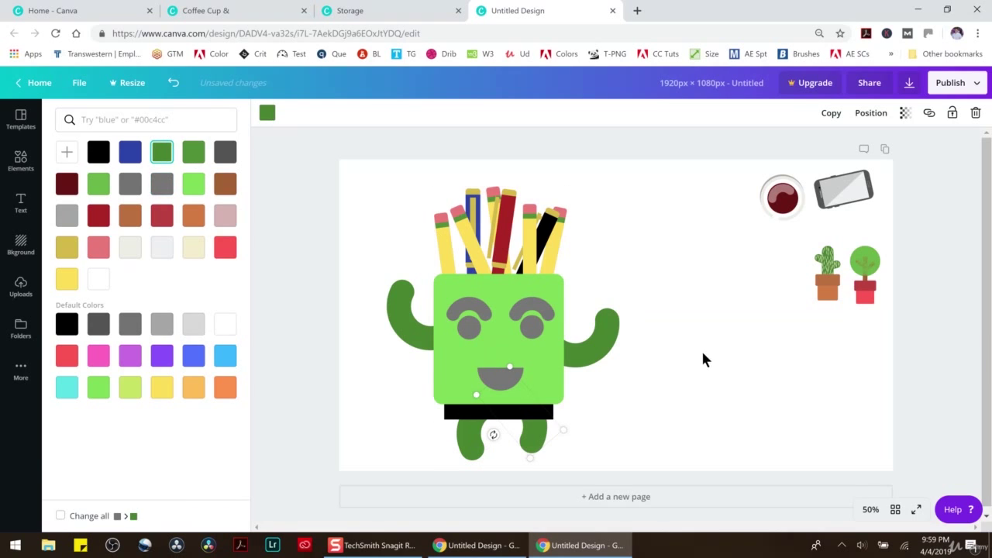
click(702, 359)
Step: Nudge the character's left leg slightly lower and outward beneath the black strip
mouse_move(475, 440)
mouse_down()
mouse_move(467, 427)
mouse_move(508, 440)
mouse_move(467, 442)
mouse_move(476, 426)
mouse_up()
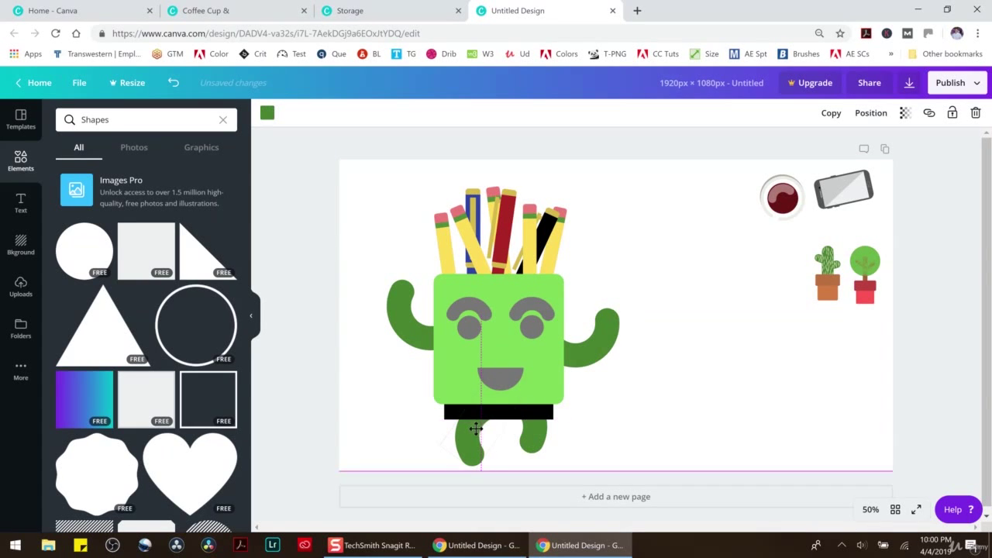
click(639, 419)
drag(476, 431, 475, 427)
click(619, 428)
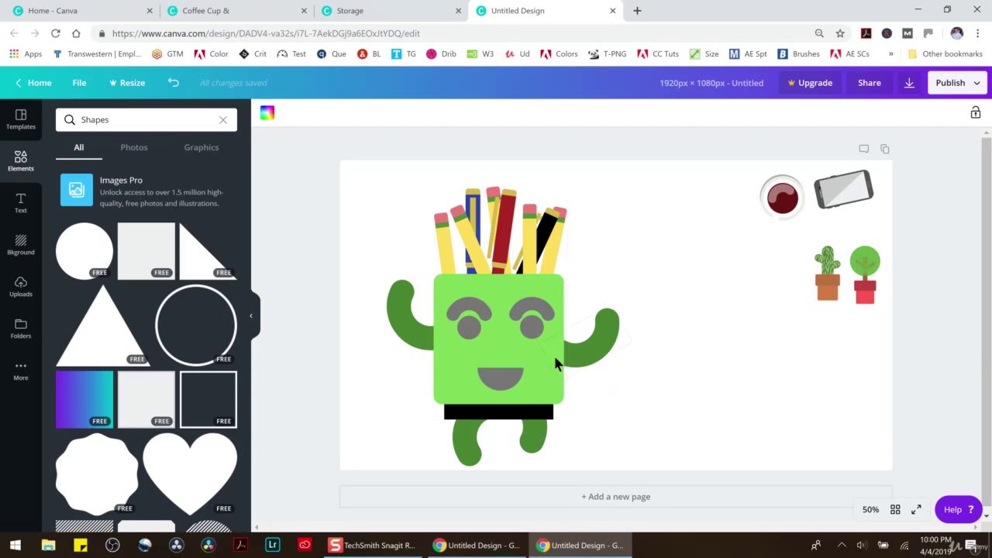
Step: Recolor the gray smiling mouth black
click(529, 330)
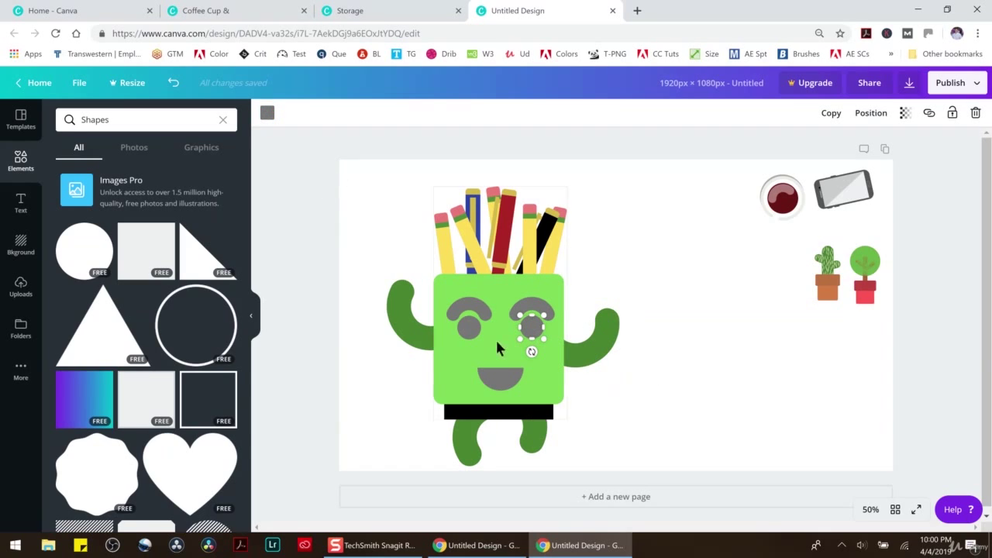
click(503, 380)
click(266, 113)
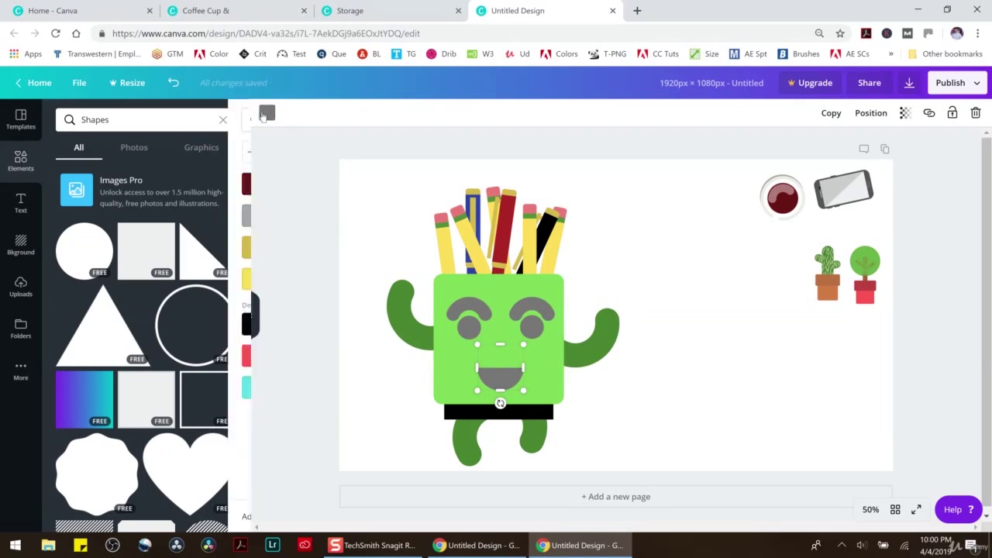
click(99, 152)
click(699, 339)
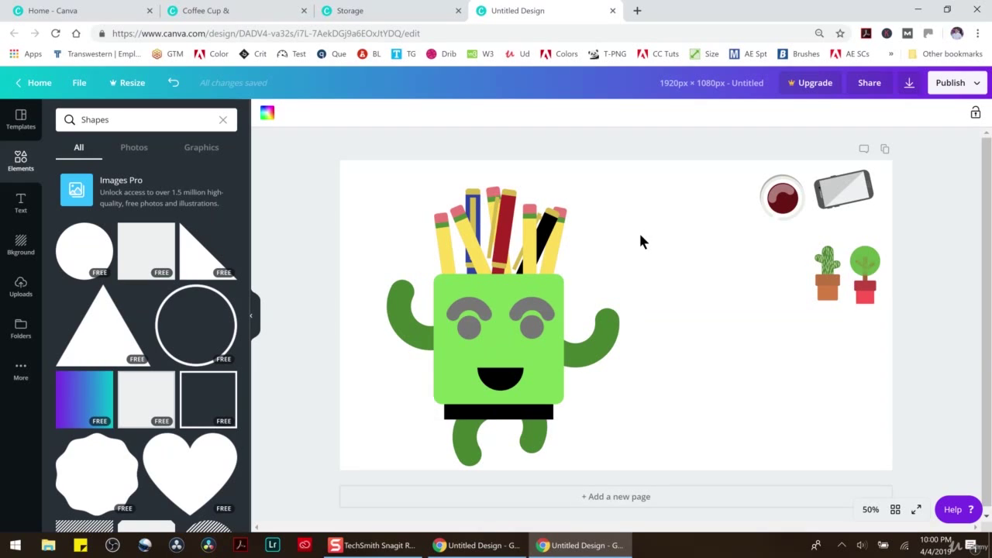
Step: Add a small square, color it white, and place it as a tooth at the upper left of the mouth
mouse_move(147, 265)
drag(148, 261, 526, 391)
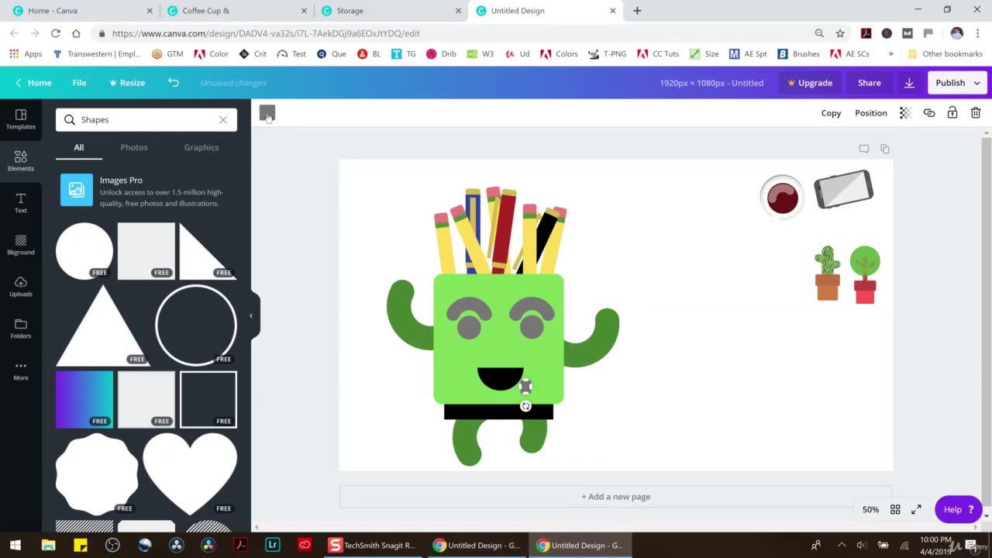
click(267, 114)
click(222, 323)
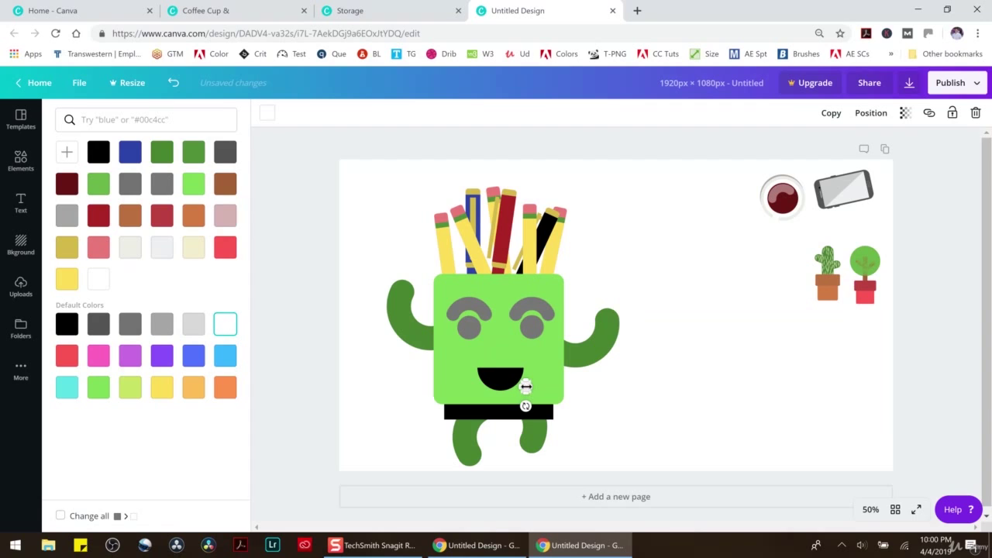
drag(526, 386, 486, 376)
click(493, 373)
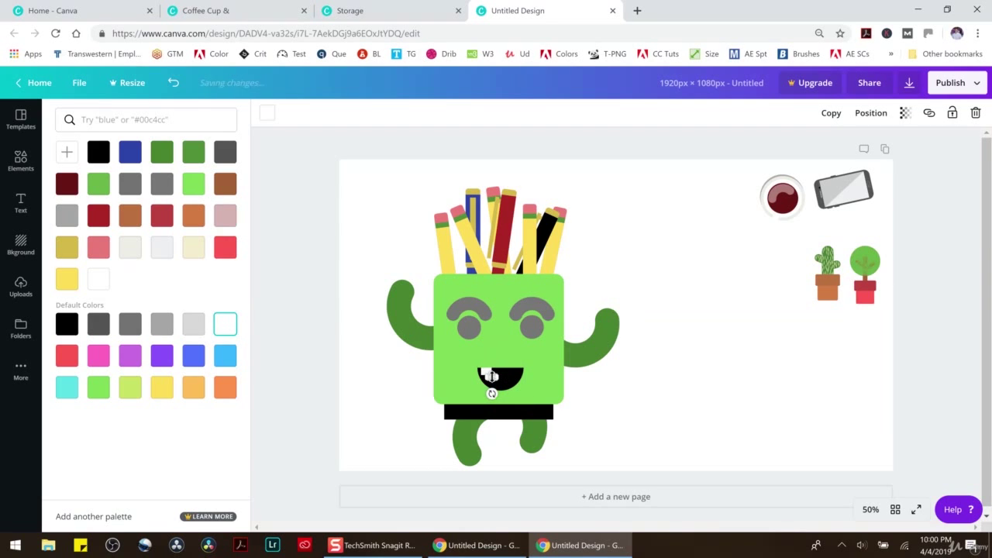
Step: Duplicate the tooth, leave one narrow white tooth at the mouth's upper left, and place a smaller spare copy above the mouth
click(870, 509)
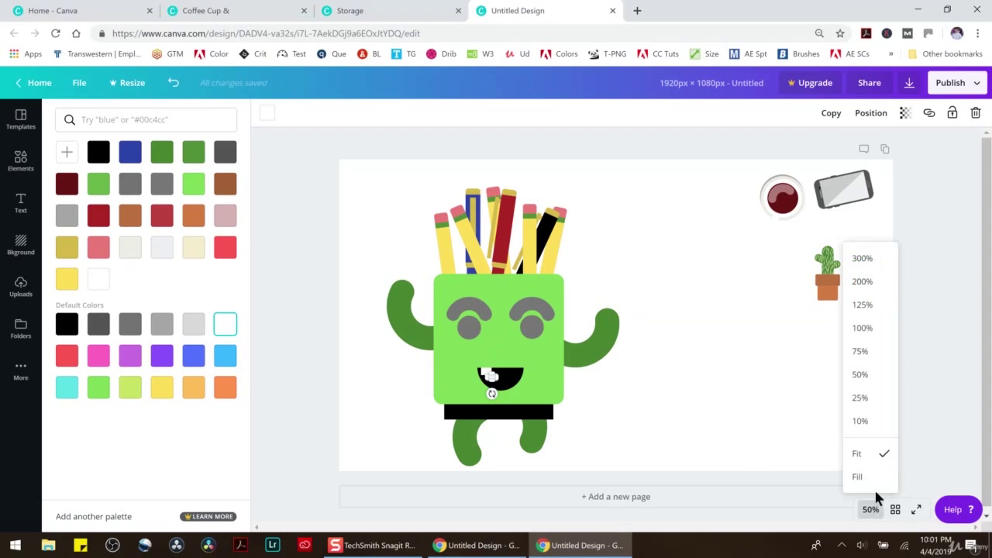
click(862, 328)
drag(375, 460, 413, 431)
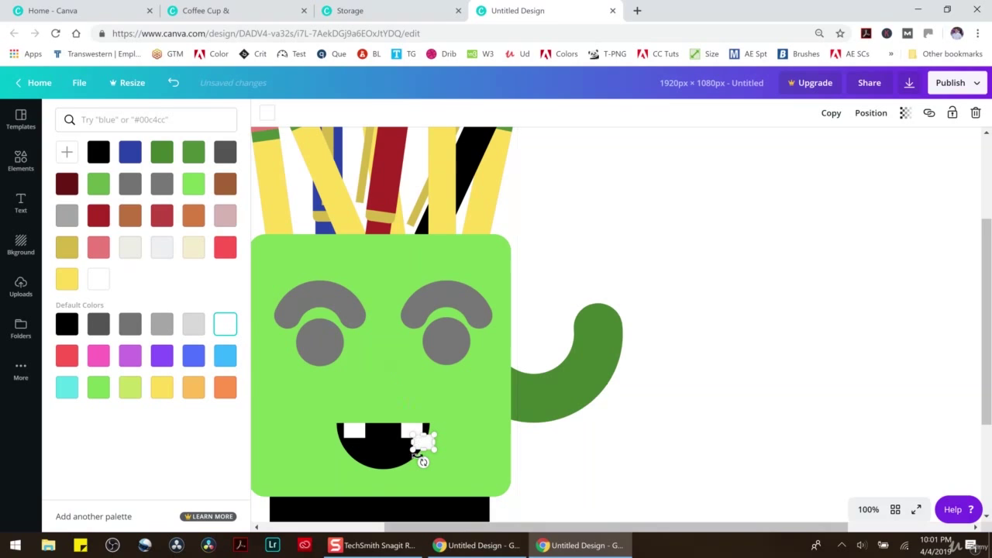
drag(418, 439, 368, 378)
click(411, 431)
drag(411, 431, 359, 431)
click(367, 376)
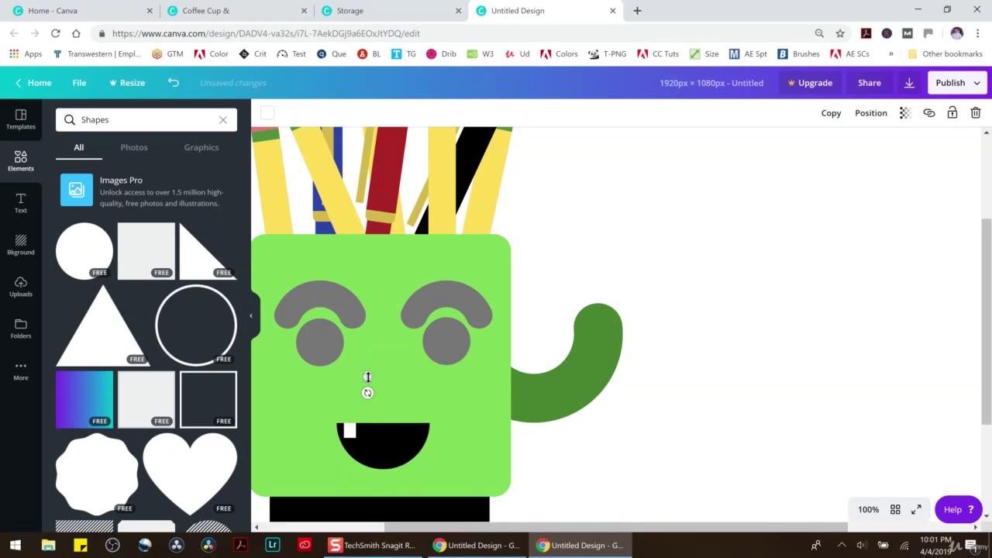
Step: Recolor the small white piece above the mouth yellow
click(846, 286)
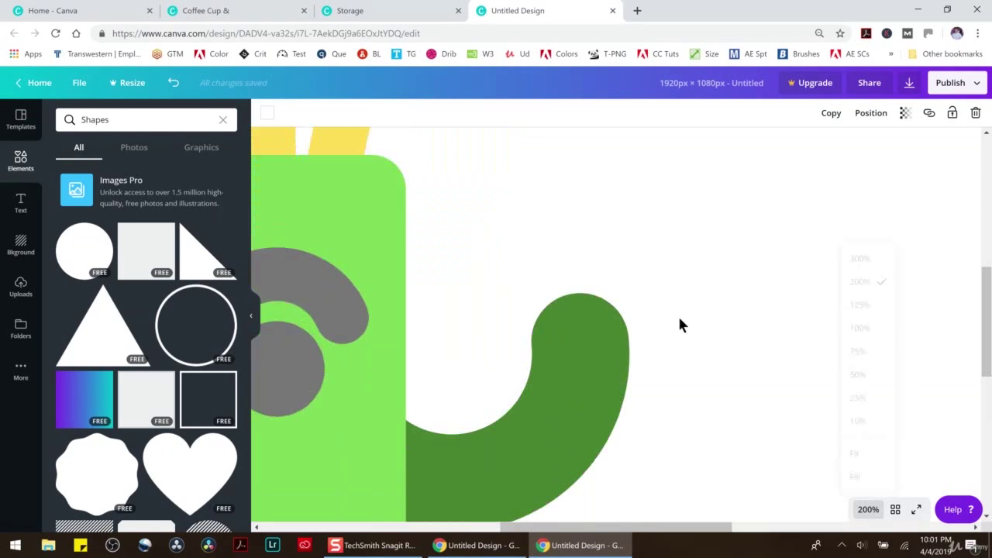
scroll(433, 455, down, 4)
drag(571, 527, 465, 525)
click(582, 297)
click(519, 226)
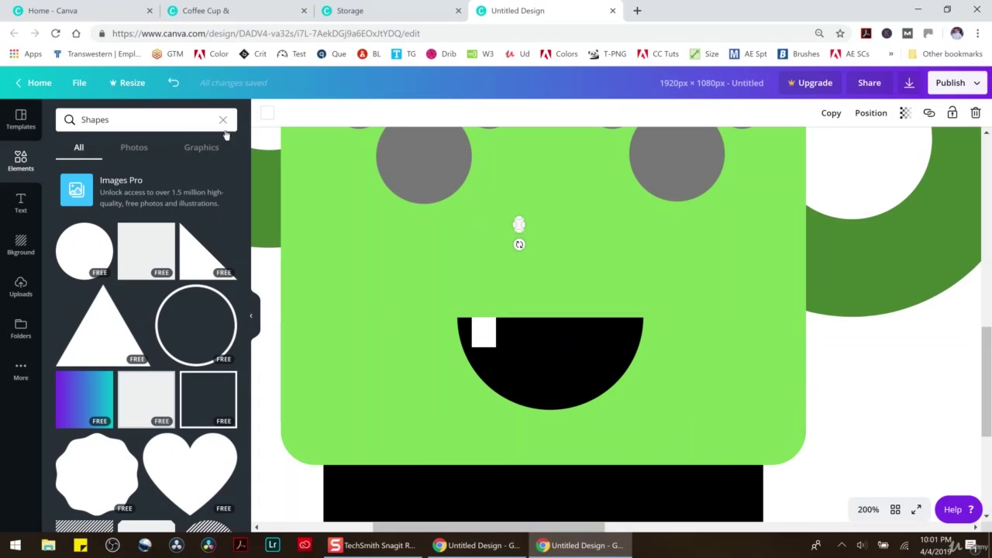
click(267, 114)
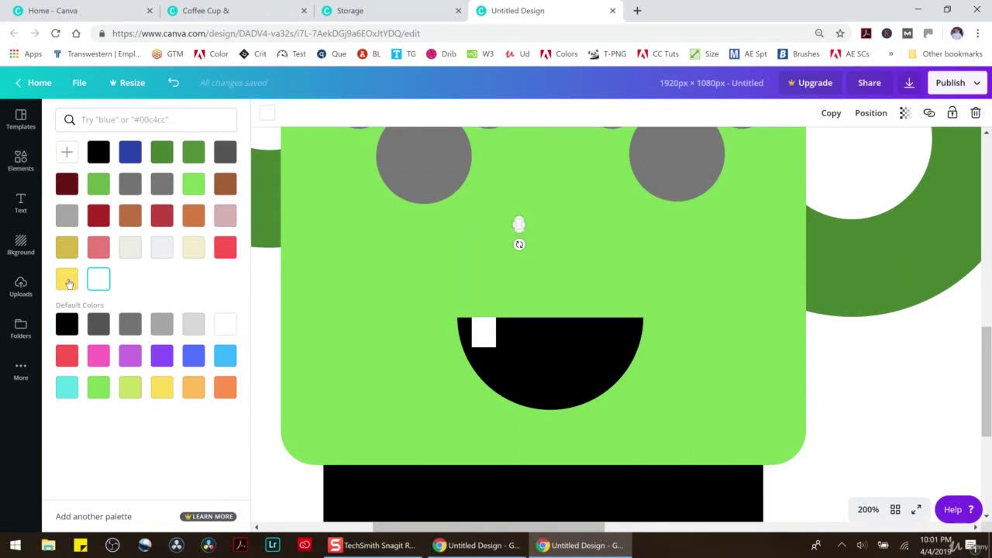
click(162, 387)
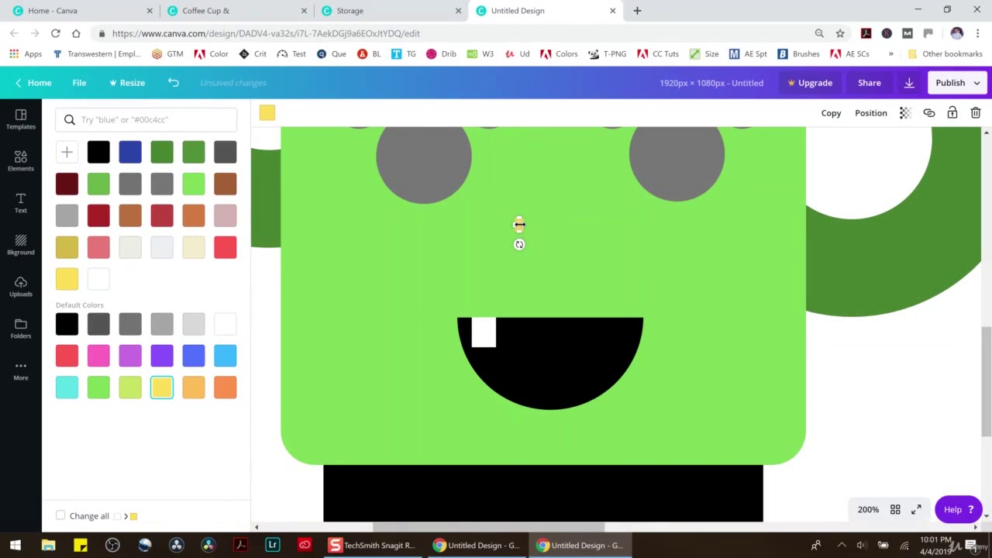
Step: Place the small yellow piece against the right edge of the white tooth, flush with the top of the mouth
click(868, 509)
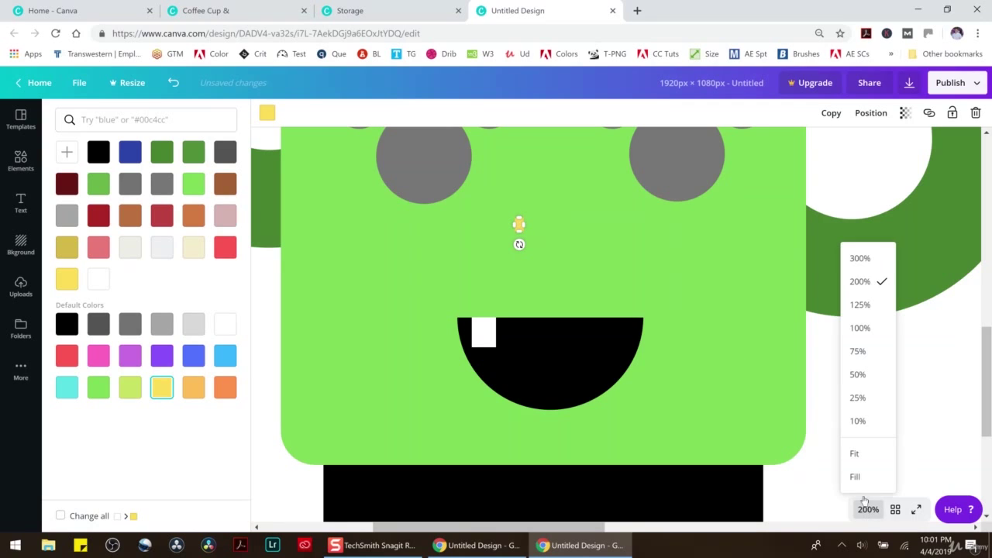
click(861, 260)
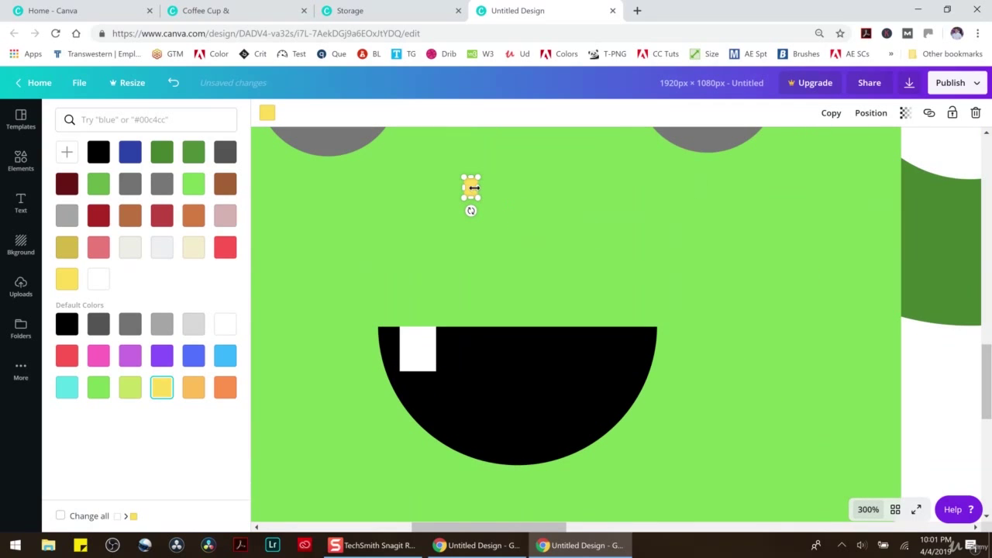
drag(471, 188, 442, 337)
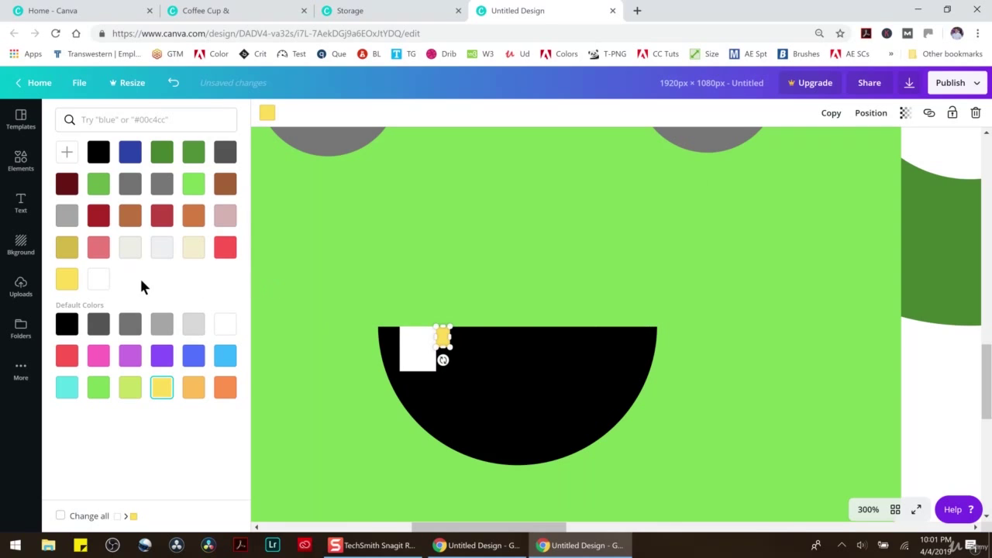
Step: Nudge the white tooth toward the mouth's upper-left corner until its lower corner just meets the curved edge
click(417, 348)
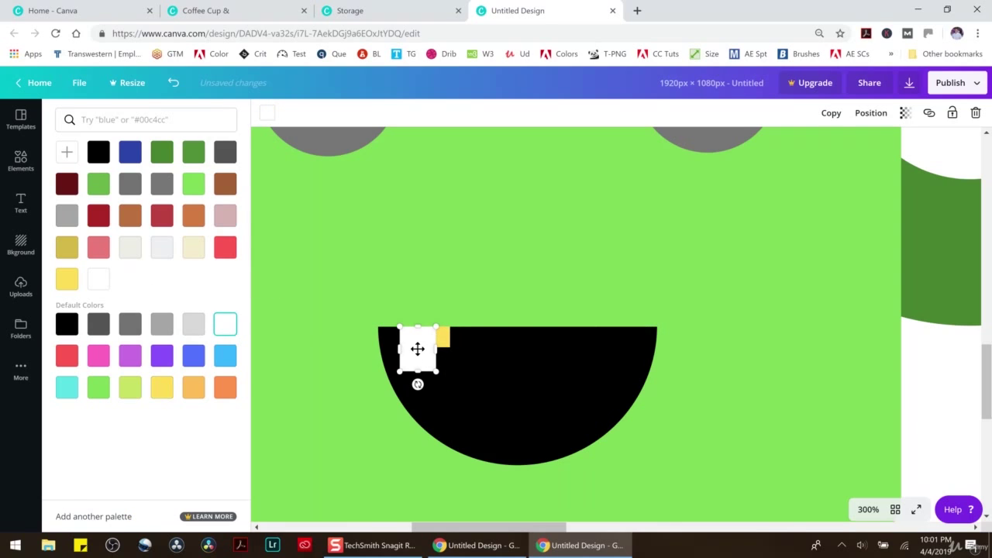
key(Left)
key(Left)
key(Left)
key(Left)
key(Left)
key(Left)
key(Left)
key(Left)
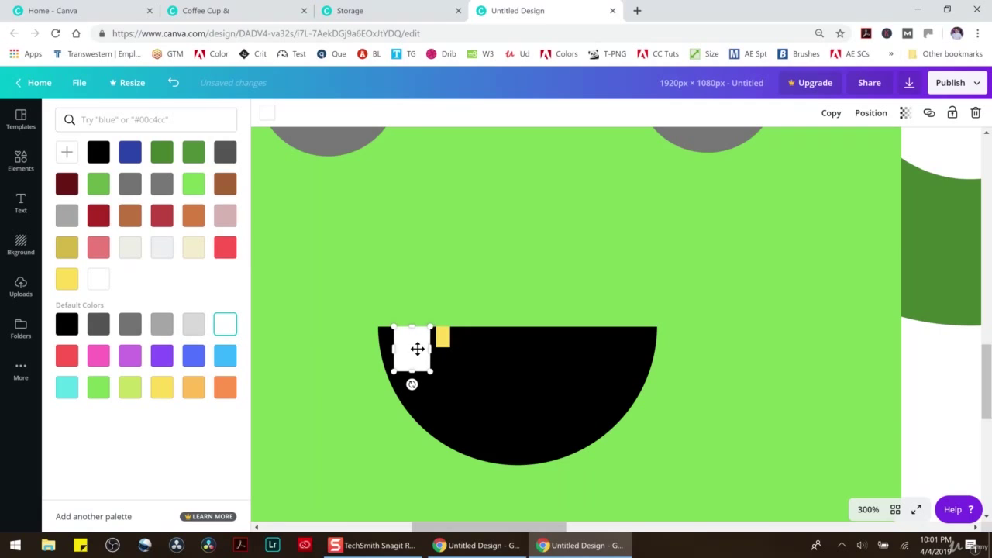
key(Left)
key(Left)
key(Left)
key(Left)
key(Left)
key(Left)
click(411, 388)
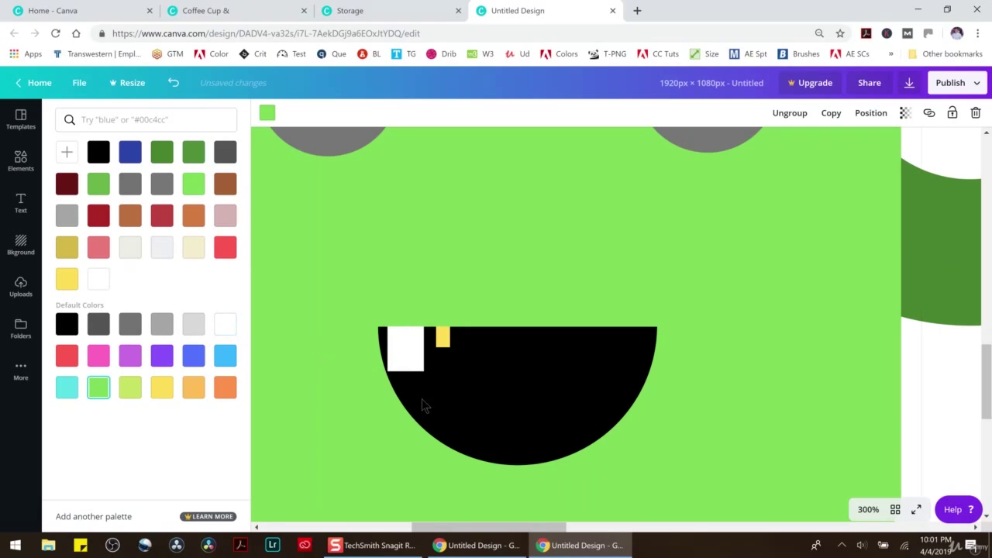
click(403, 358)
key(Right)
key(Right)
key(Right)
key(Right)
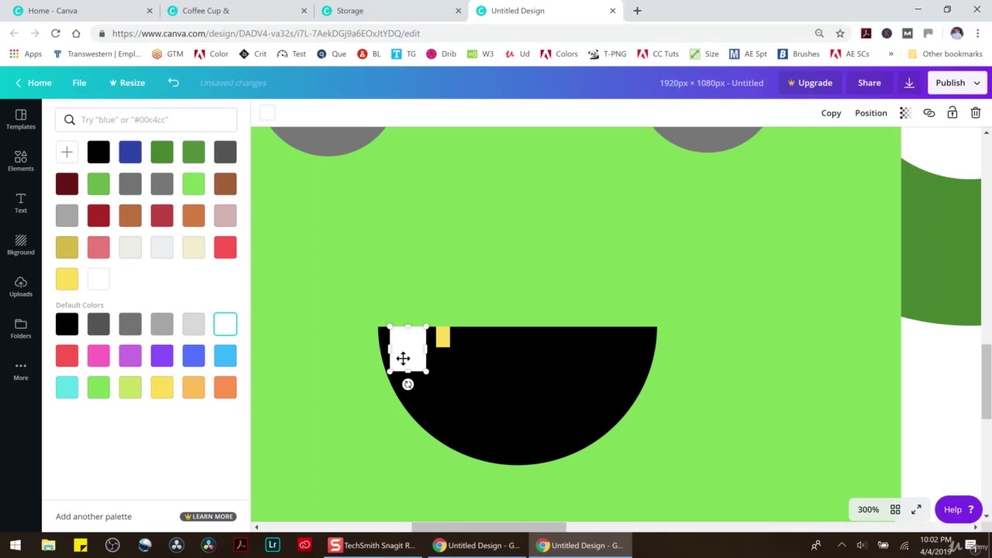
click(384, 361)
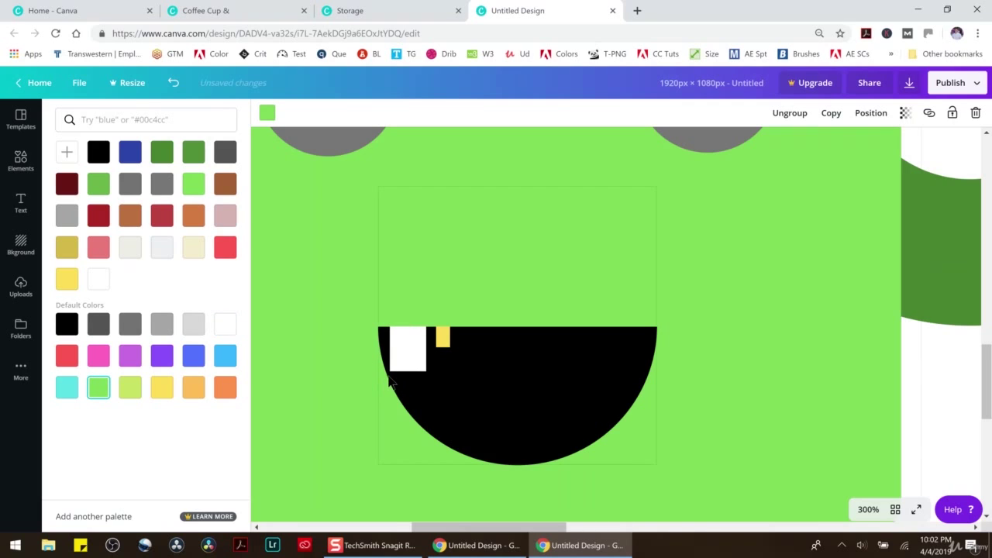
Step: Duplicate the white tooth and place the copy one yellow spacer's width to its right, with the spacer moved beyond it
click(443, 337)
drag(443, 337, 437, 334)
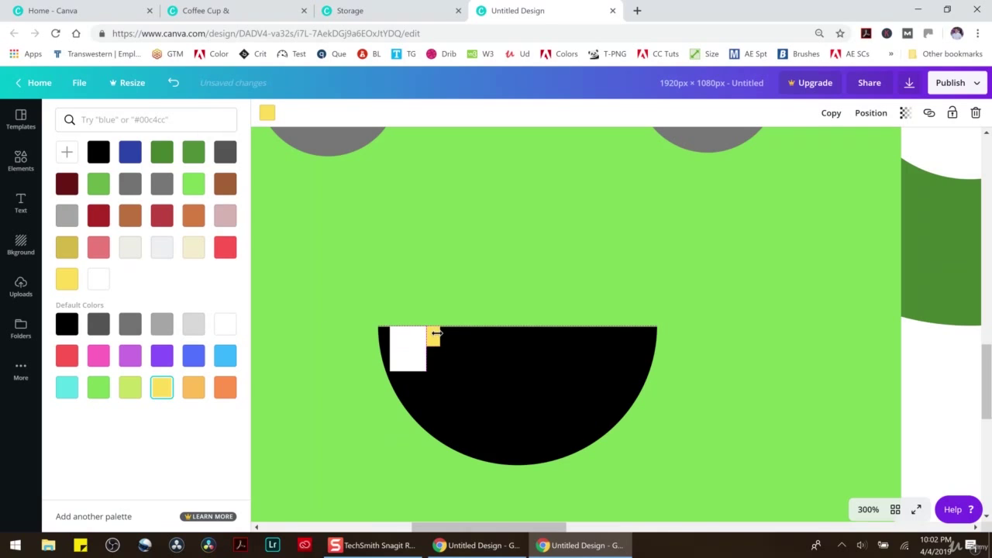
click(411, 341)
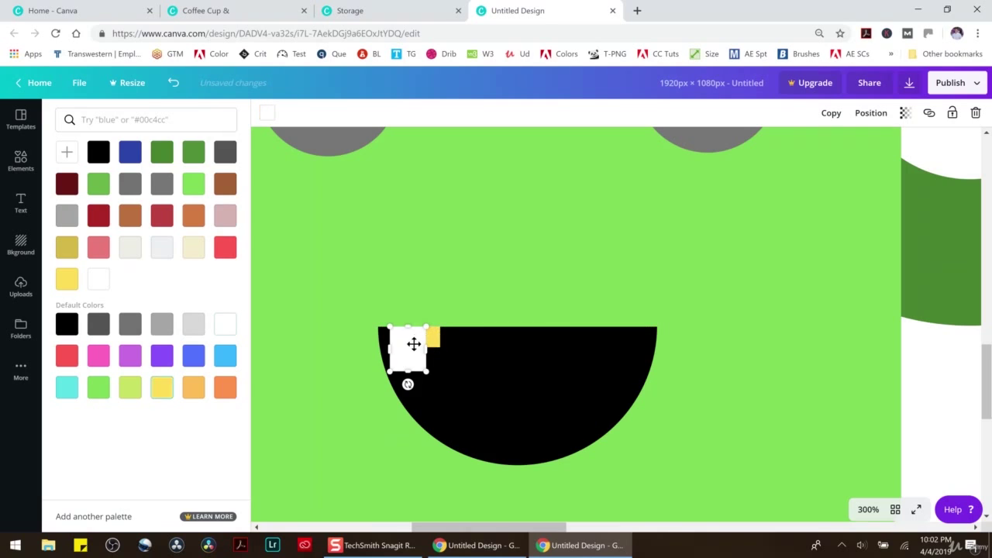
key(ctrl+d)
drag(438, 380, 482, 337)
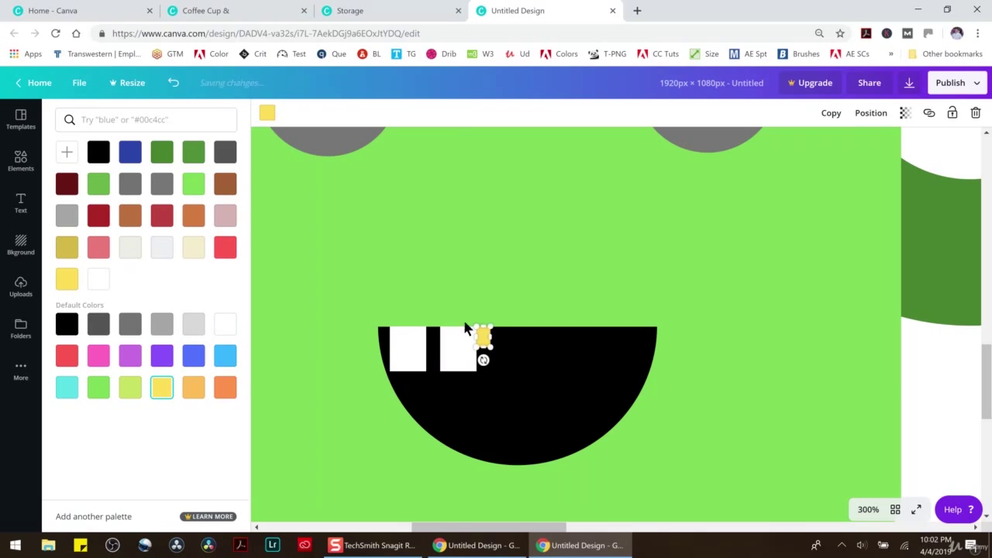
Step: Add a third white tooth, aligned with the mouth's top edge and one spacer's width from the second, and shift the yellow spacer past it
click(463, 343)
key(ctrl+d)
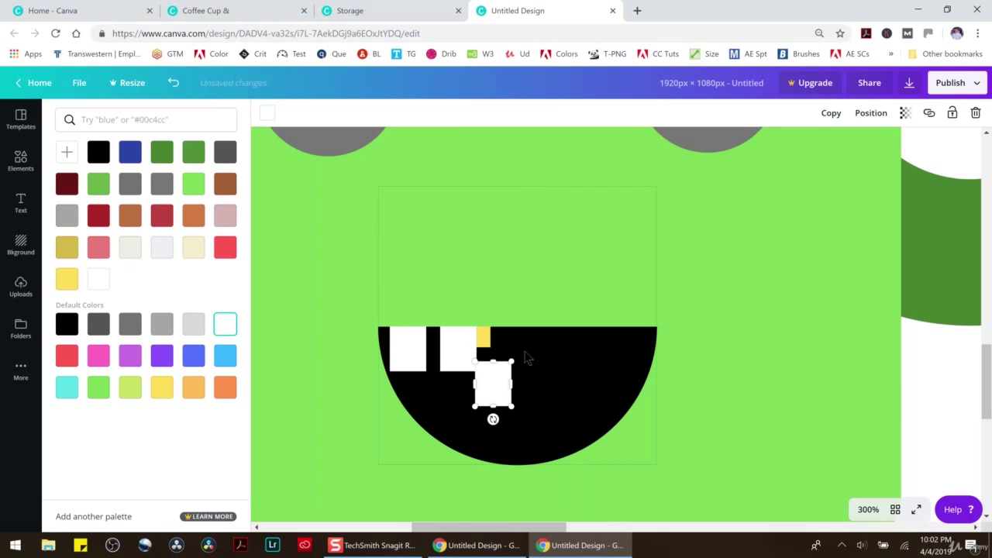
drag(490, 382, 534, 339)
click(509, 346)
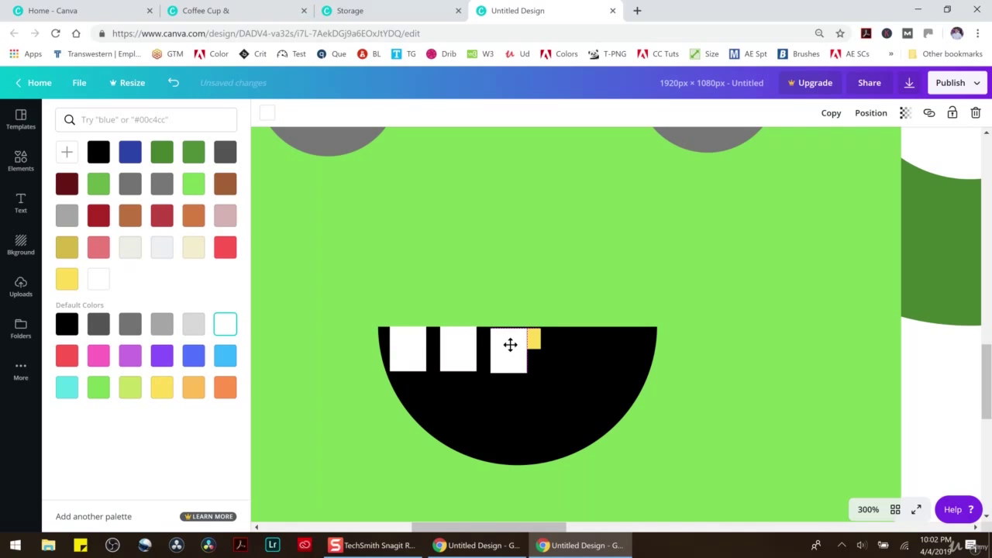
click(532, 338)
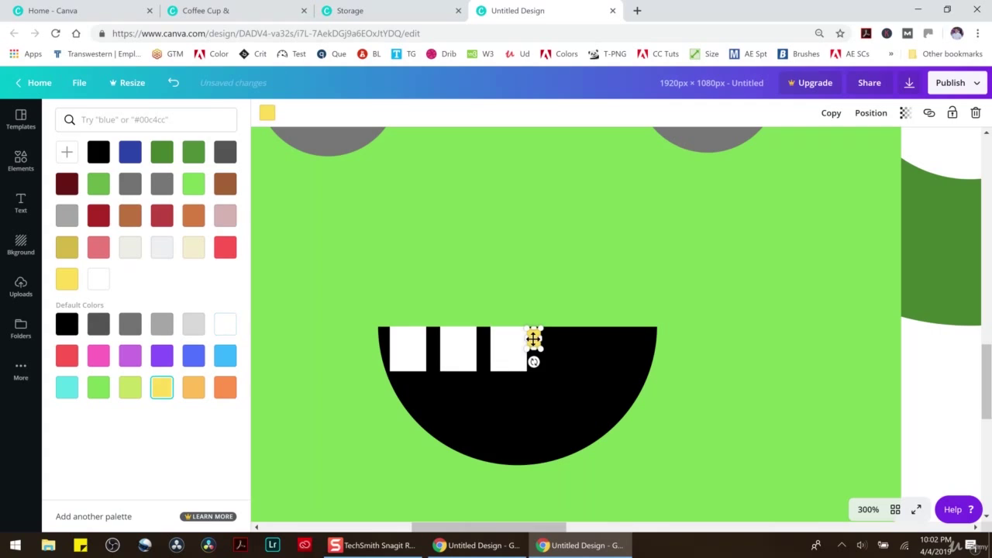
click(521, 345)
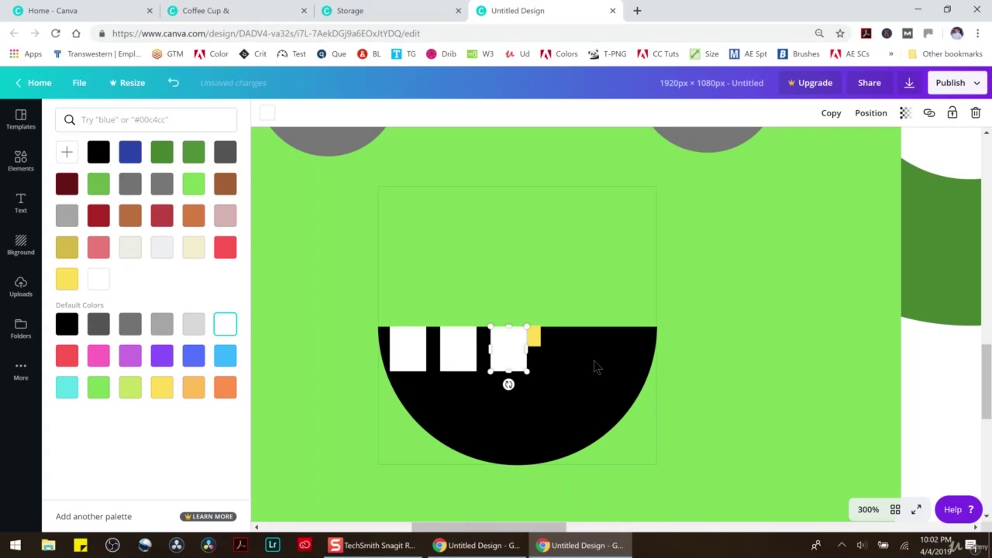
Step: Duplicate the tooth twice more, using the yellow spacer for even gaps, to complete a row of five along the mouth's top edge
key(ctrl+d)
drag(537, 376, 585, 335)
click(533, 335)
click(561, 349)
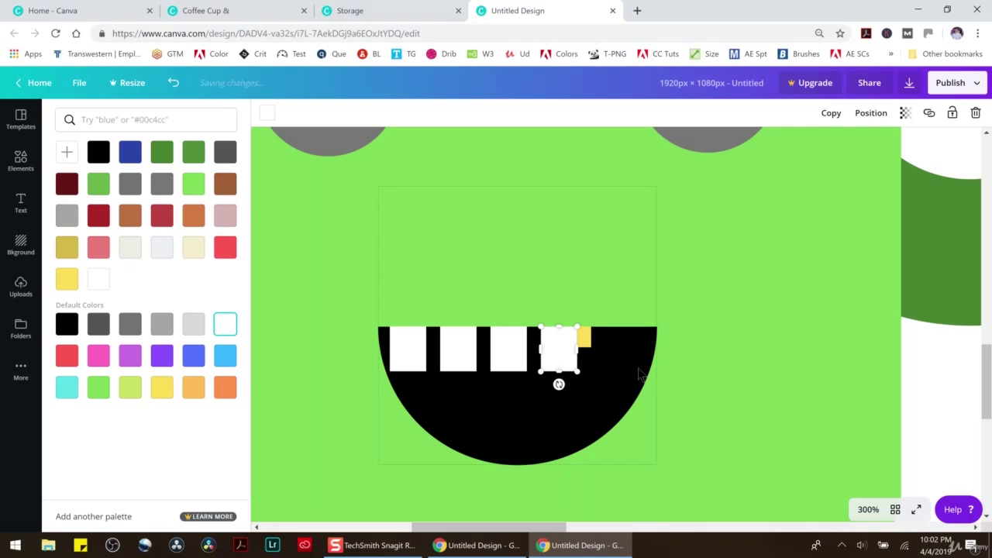
key(ctrl+d)
drag(597, 383, 624, 364)
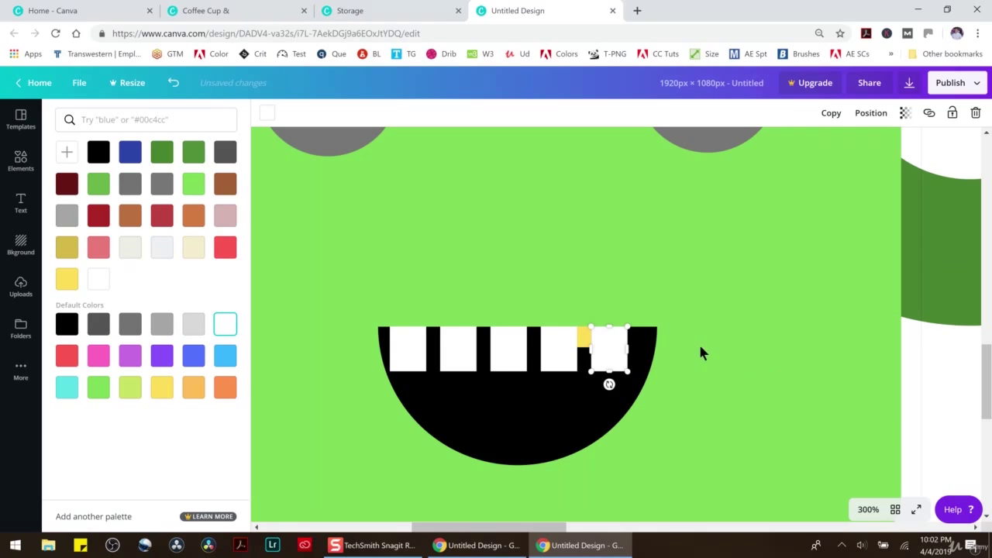
Step: Delete the yellow spacer between the fourth and fifth teeth and undo the accidental move of the green body
click(415, 352)
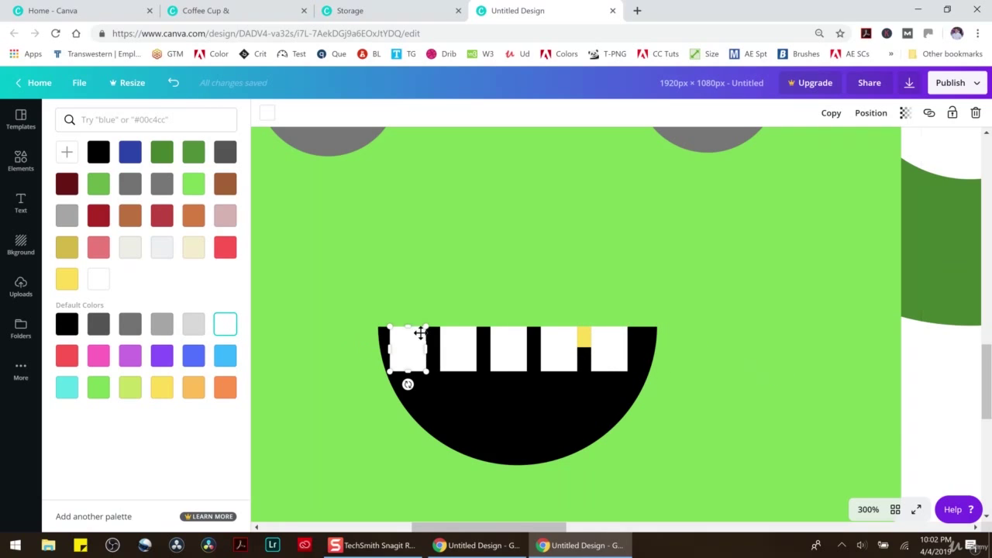
click(589, 339)
key(Delete)
click(600, 343)
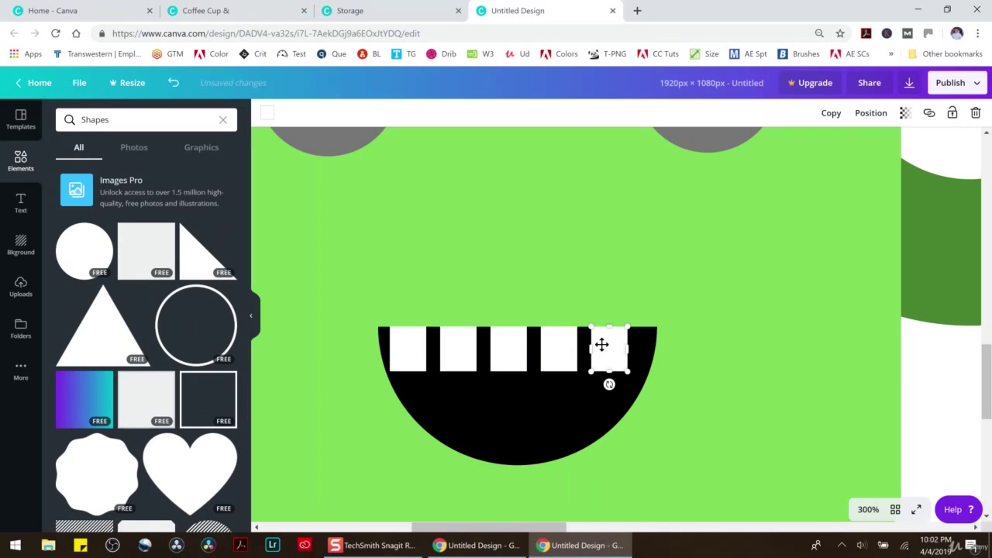
click(700, 361)
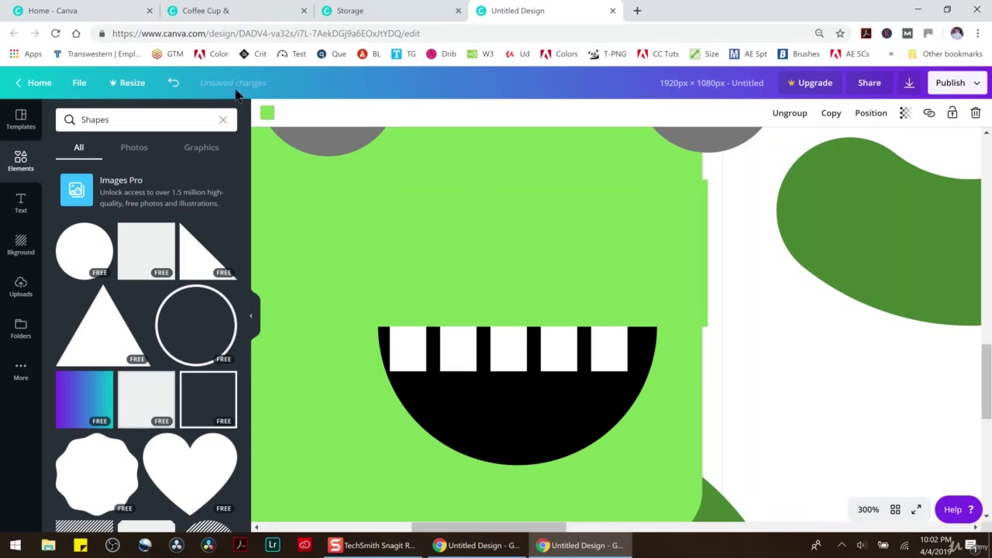
click(173, 83)
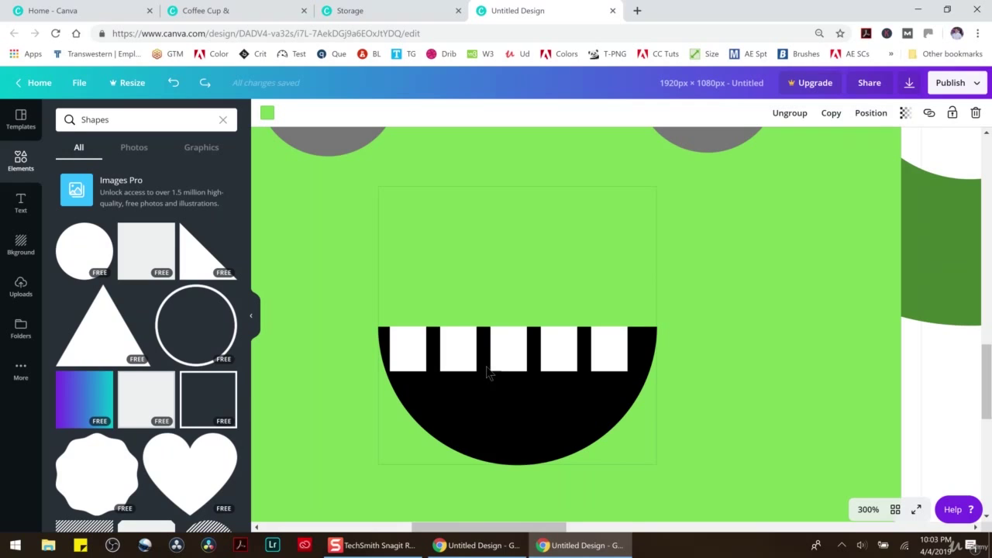
Step: Rearrange the row so the five teeth sit close together from the mouth's left side with only thin gaps between them
click(612, 349)
drag(610, 349, 629, 352)
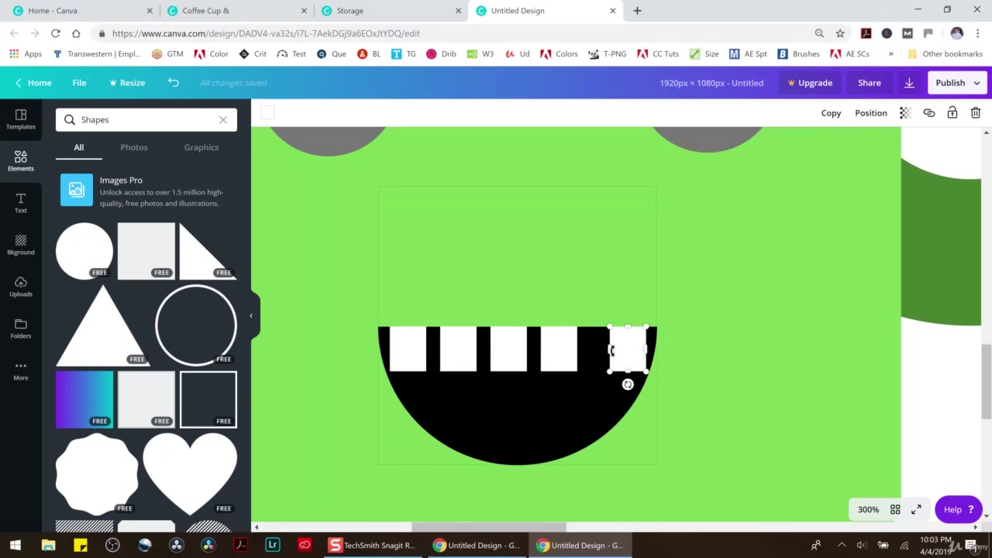
drag(630, 350, 628, 350)
drag(565, 346, 533, 344)
click(467, 345)
drag(466, 345, 455, 346)
drag(534, 353, 496, 351)
drag(569, 351, 520, 350)
drag(620, 350, 567, 345)
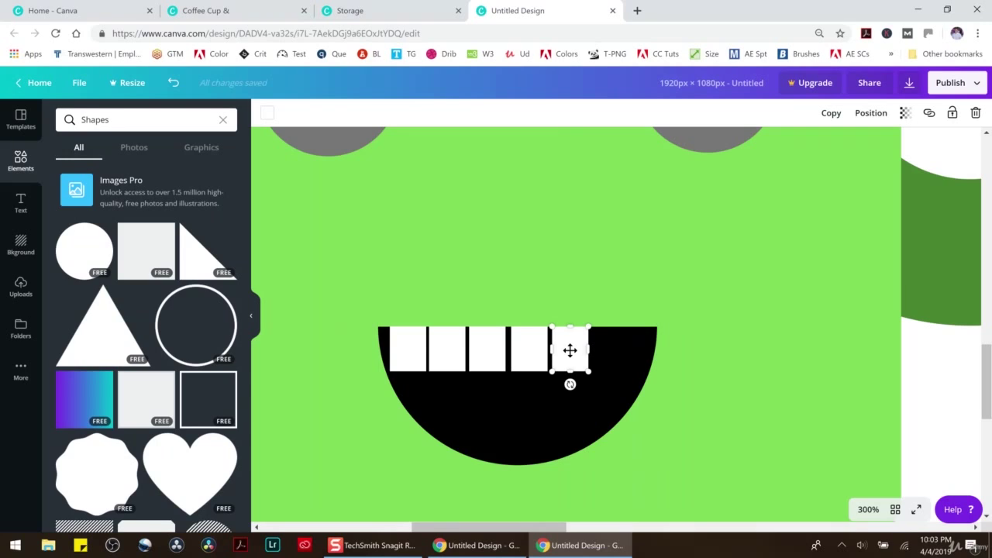
Step: Delete all five white teeth from the mouth
drag(569, 356, 530, 355)
key(Delete)
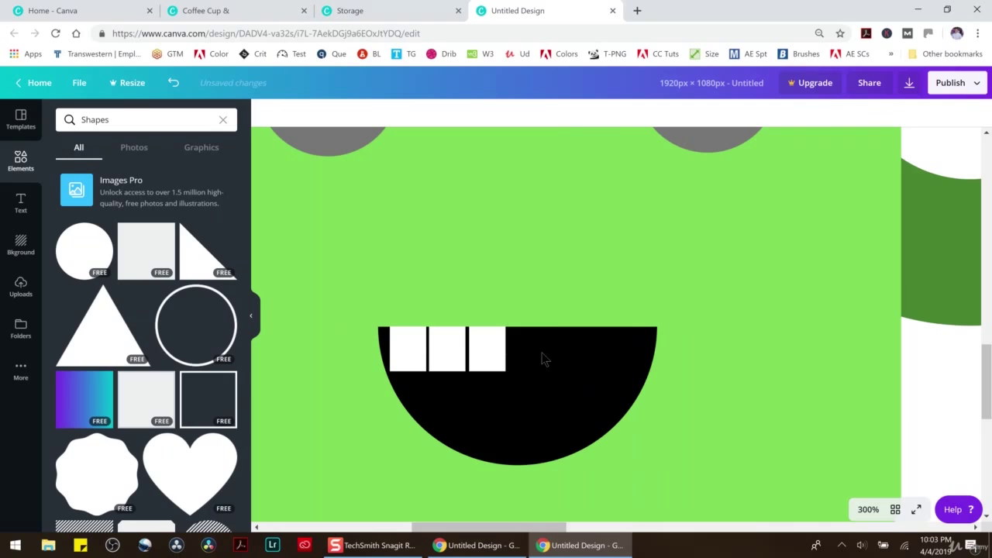
click(487, 342)
key(Delete)
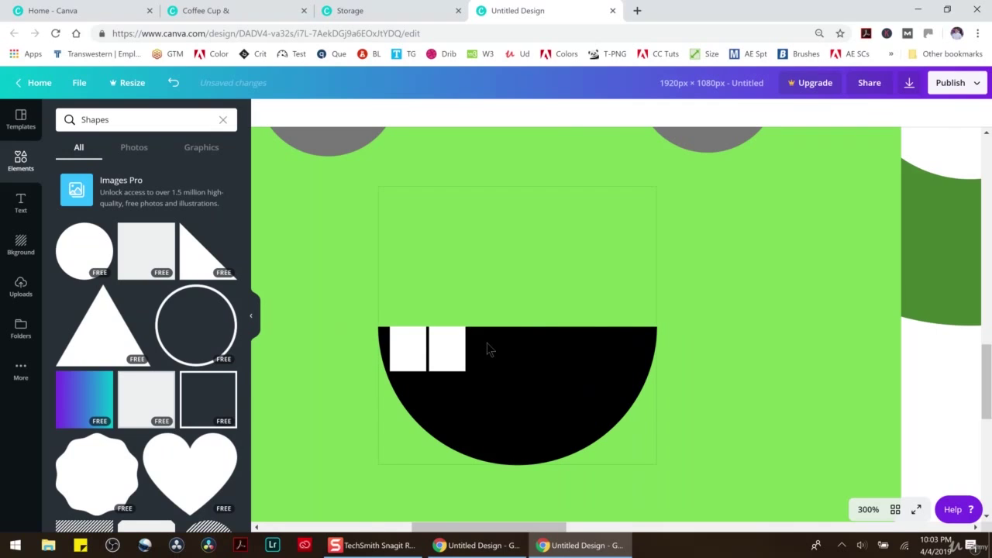
click(444, 342)
key(Delete)
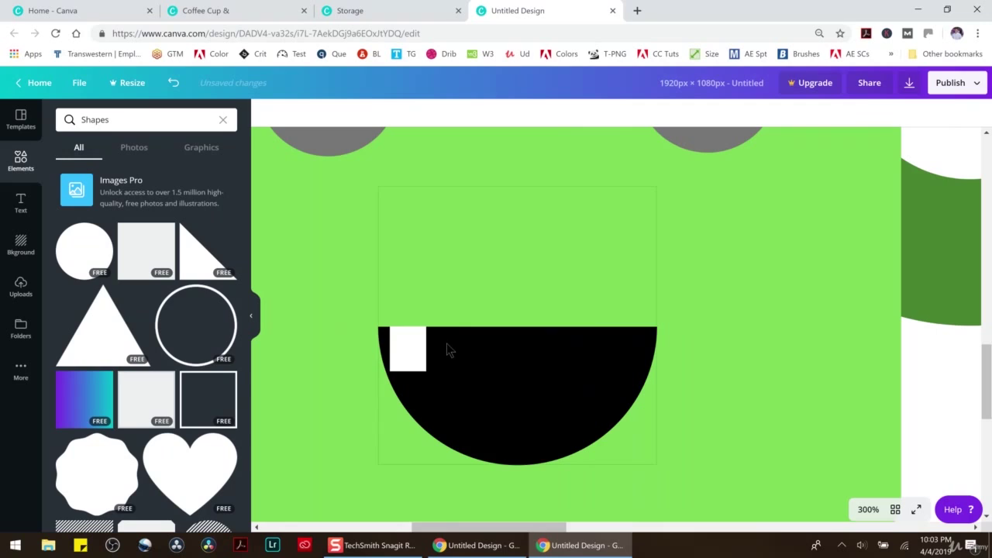
click(408, 353)
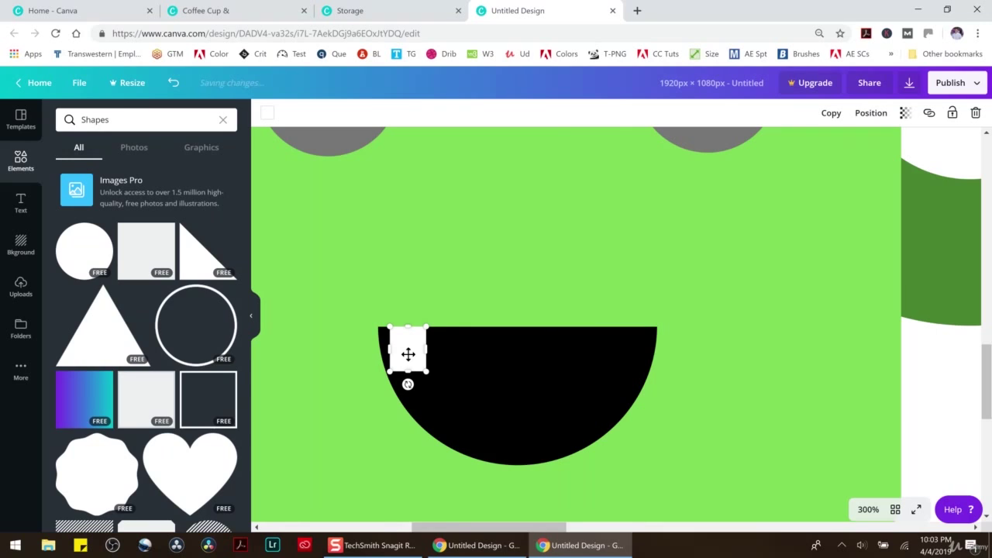
key(Delete)
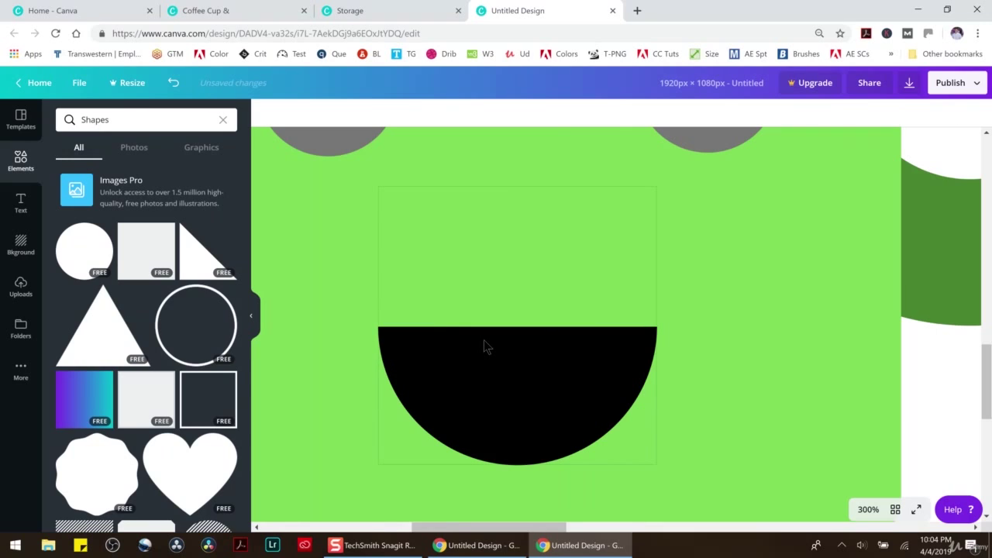
drag(496, 528, 564, 528)
click(385, 329)
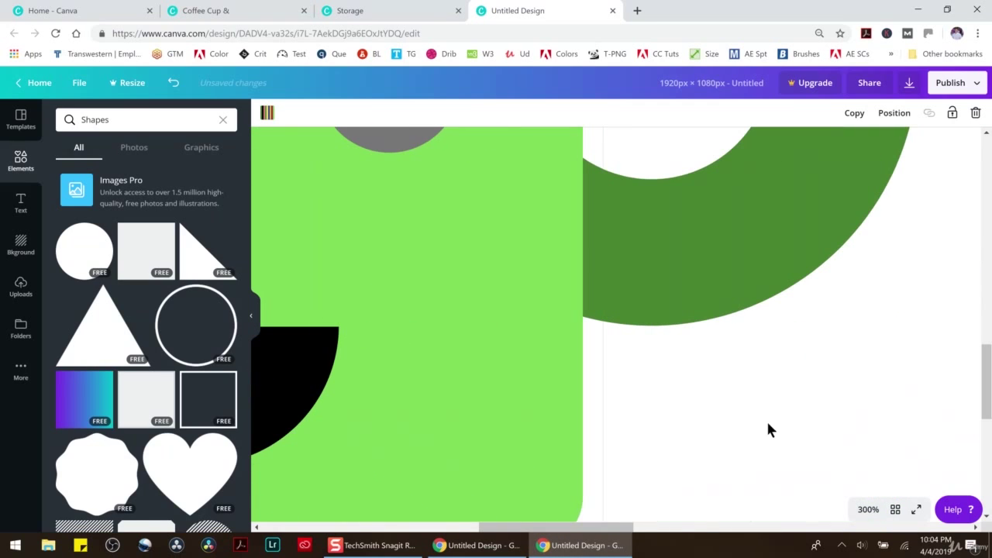
drag(555, 527, 659, 528)
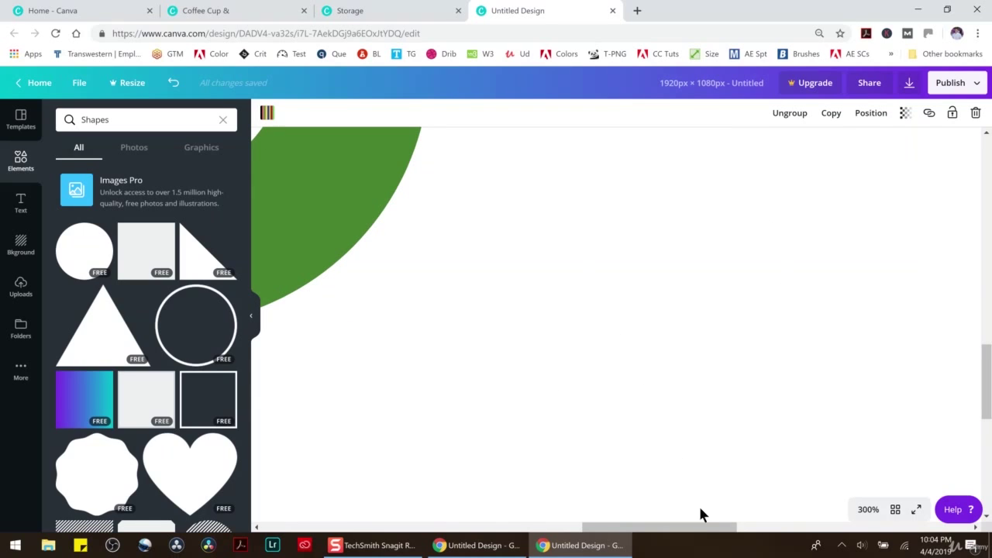
drag(679, 528, 507, 514)
click(491, 334)
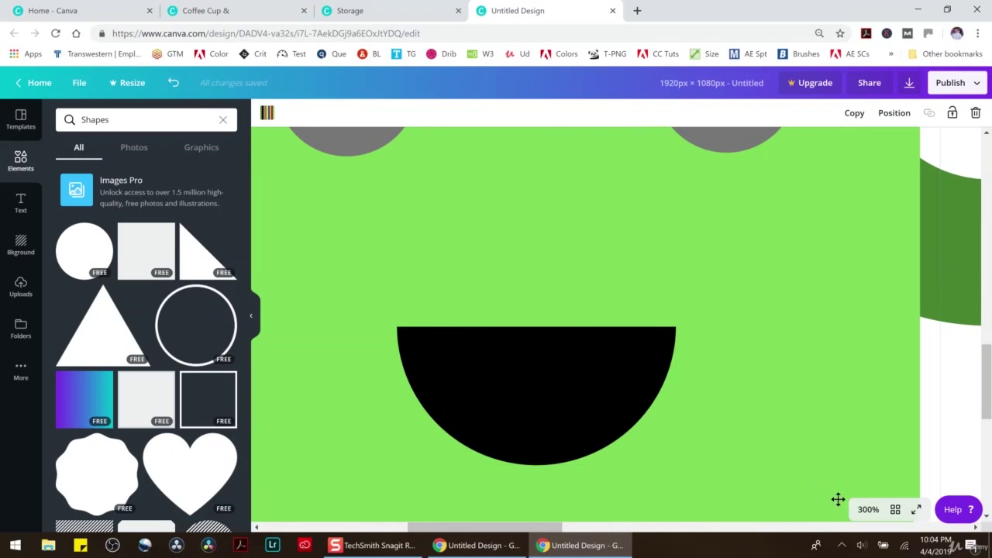
Step: Select the whole pencil holder character, including its arms, legs and face, and tilt it slightly counterclockwise
click(868, 509)
click(858, 376)
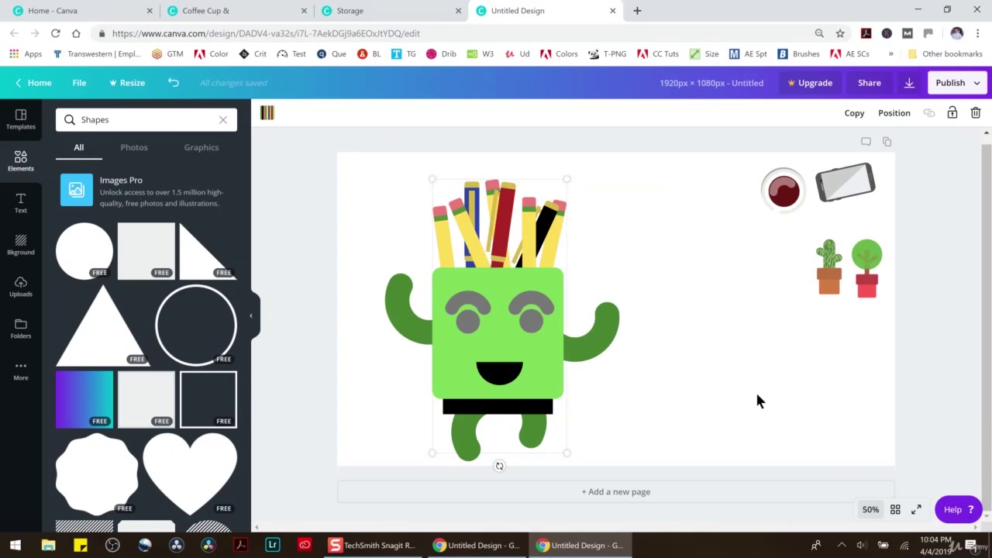
click(527, 351)
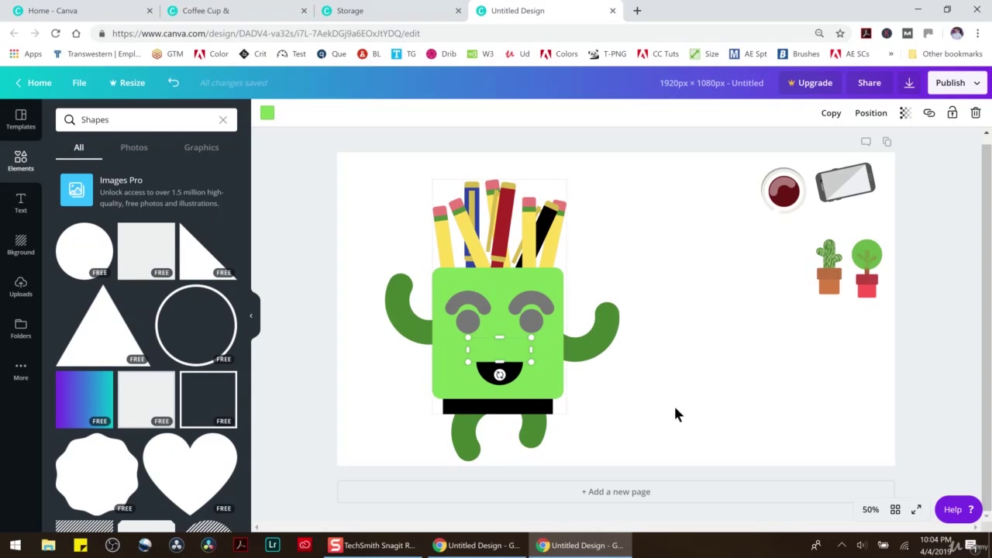
click(393, 203)
drag(505, 292, 728, 490)
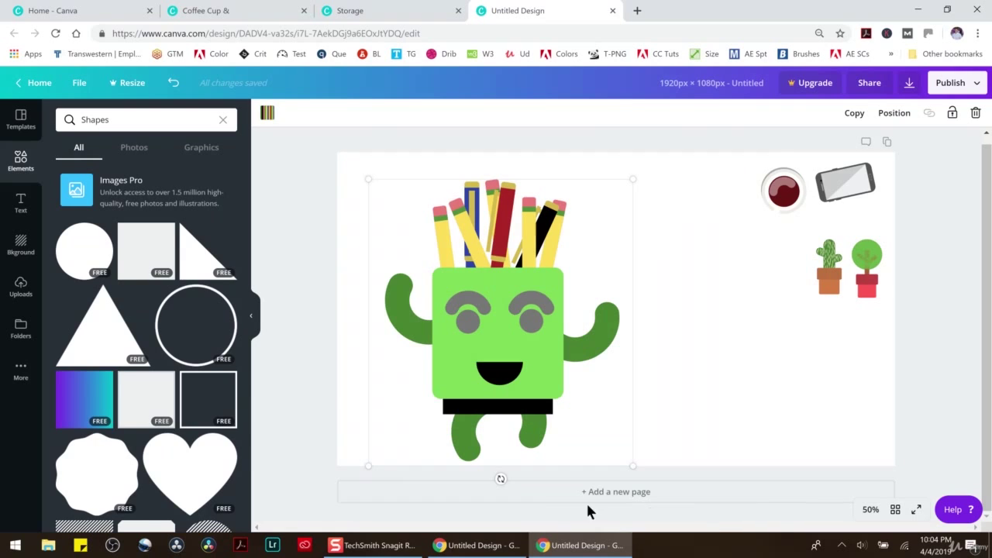
drag(503, 478, 524, 476)
click(695, 378)
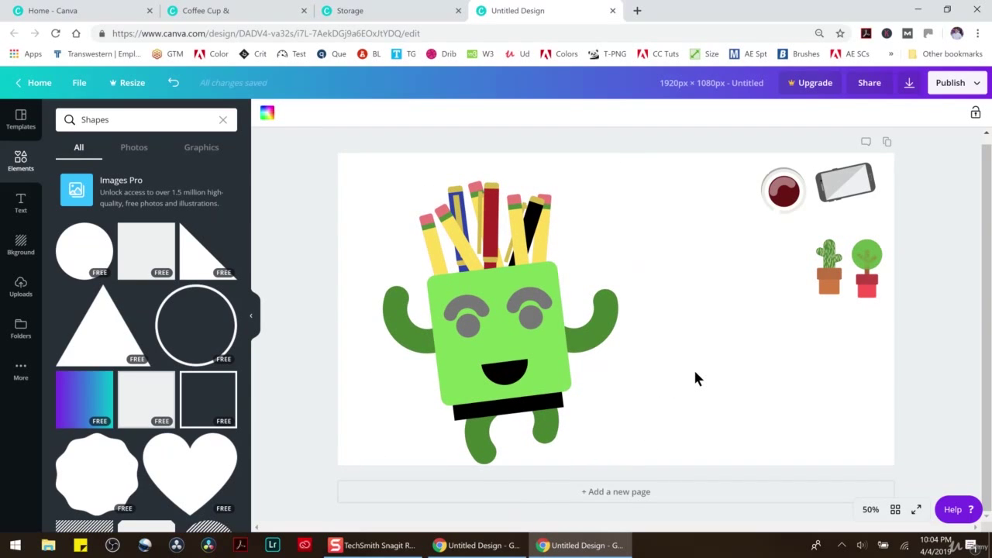
Step: Recolor the gray circle of the pencil holder's right-hand eye to the medium blue default color
click(530, 317)
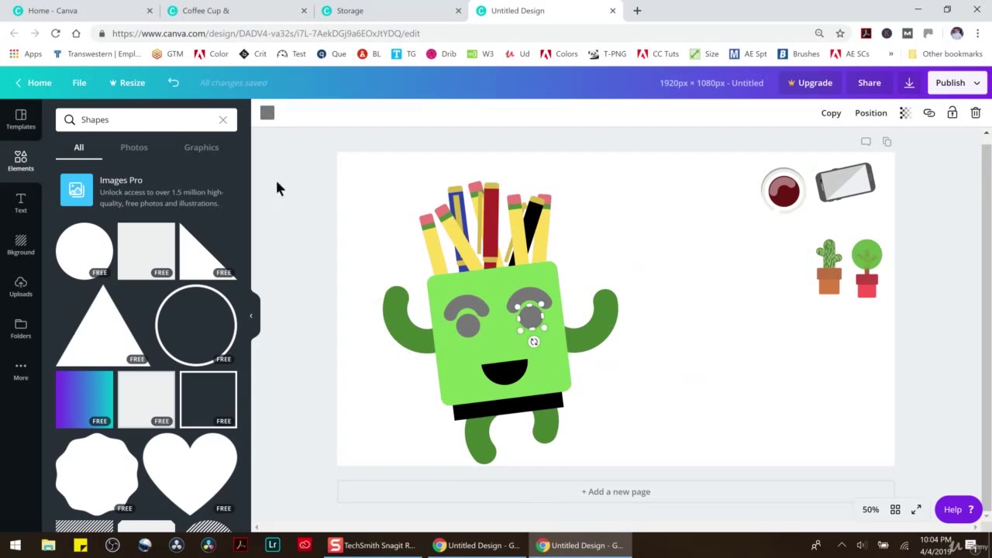
click(268, 113)
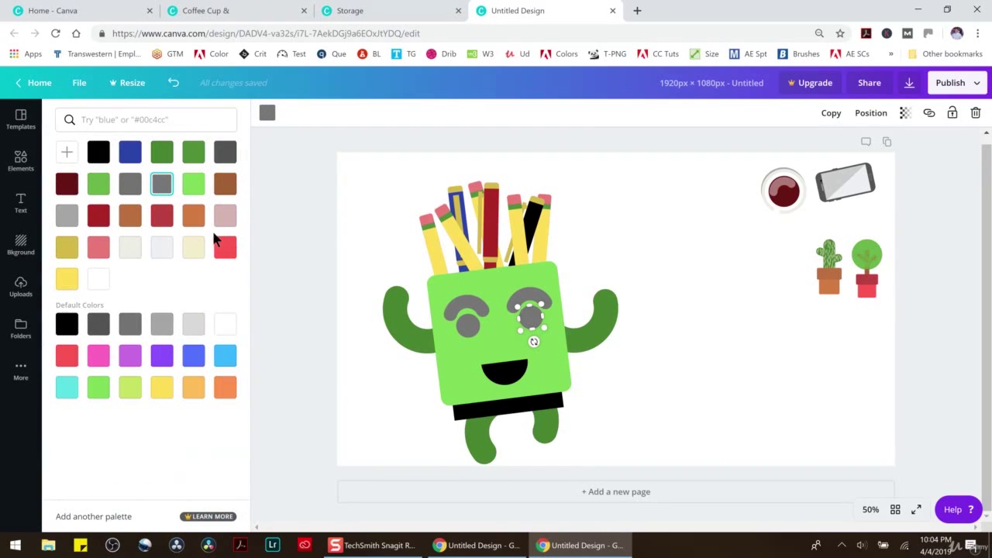
click(194, 355)
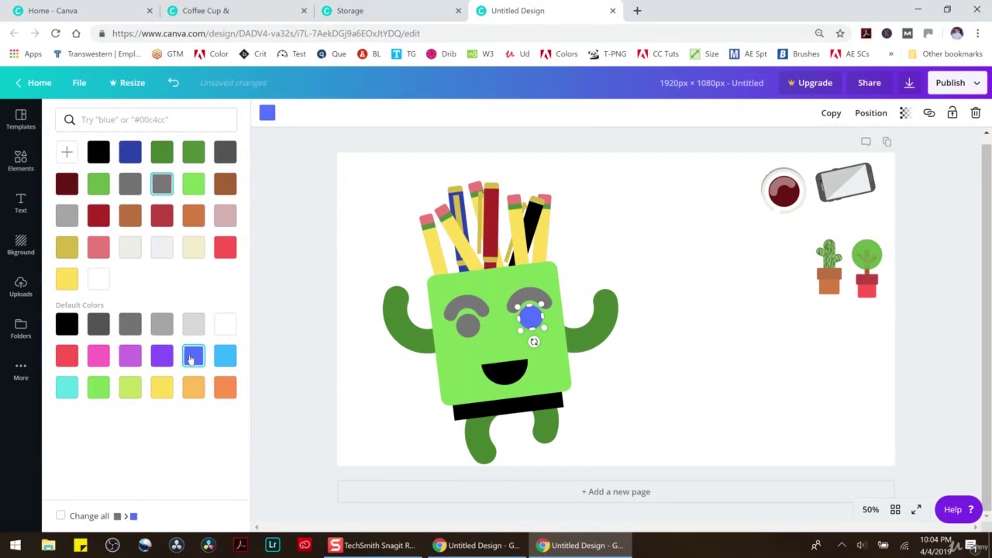
Step: Recolor the pencil holder's left-hand eye circle medium blue and both eyebrows white
click(472, 331)
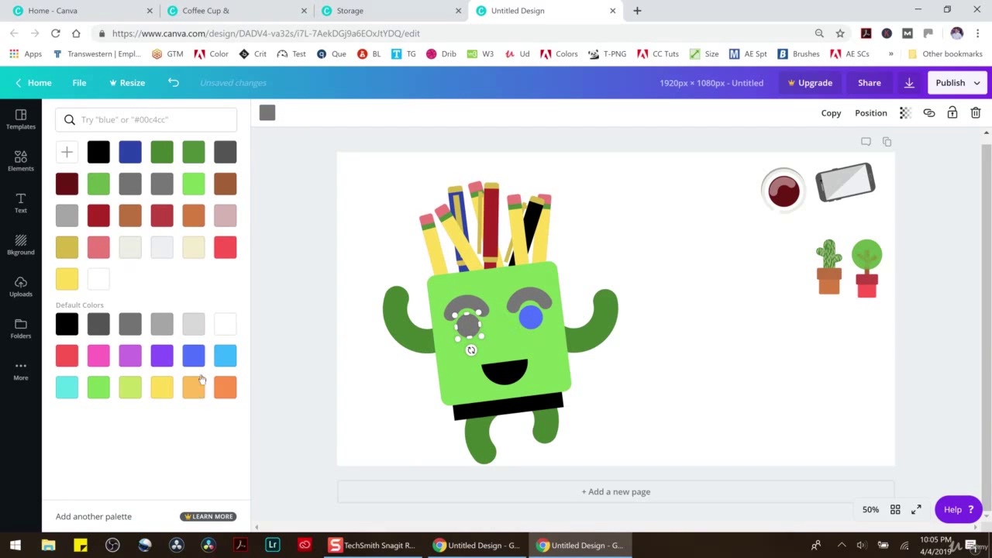
click(195, 356)
click(456, 314)
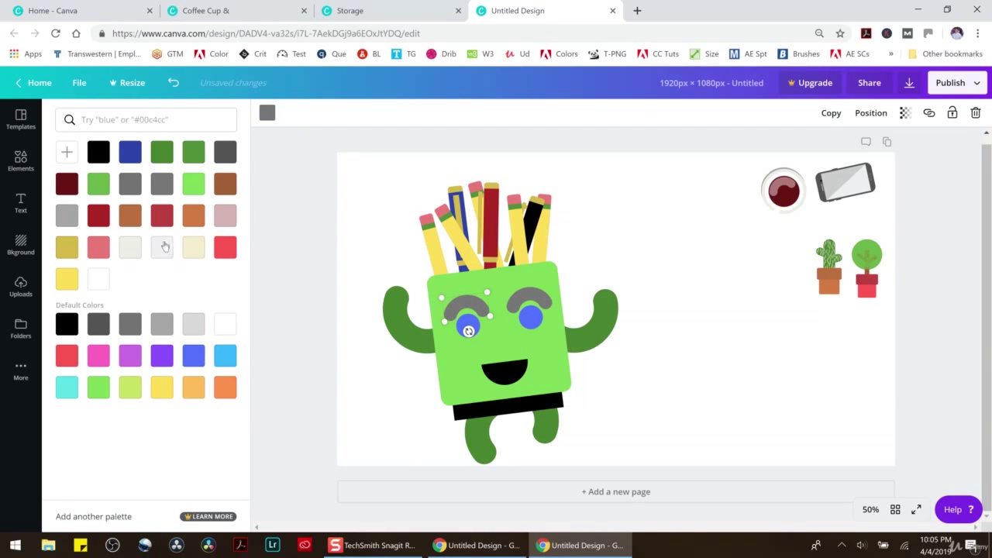
click(98, 154)
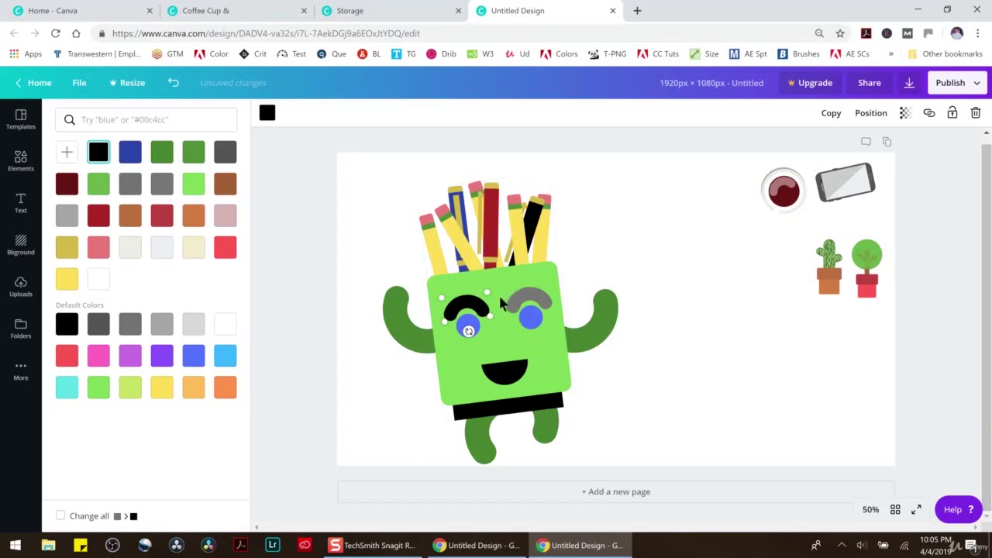
click(225, 329)
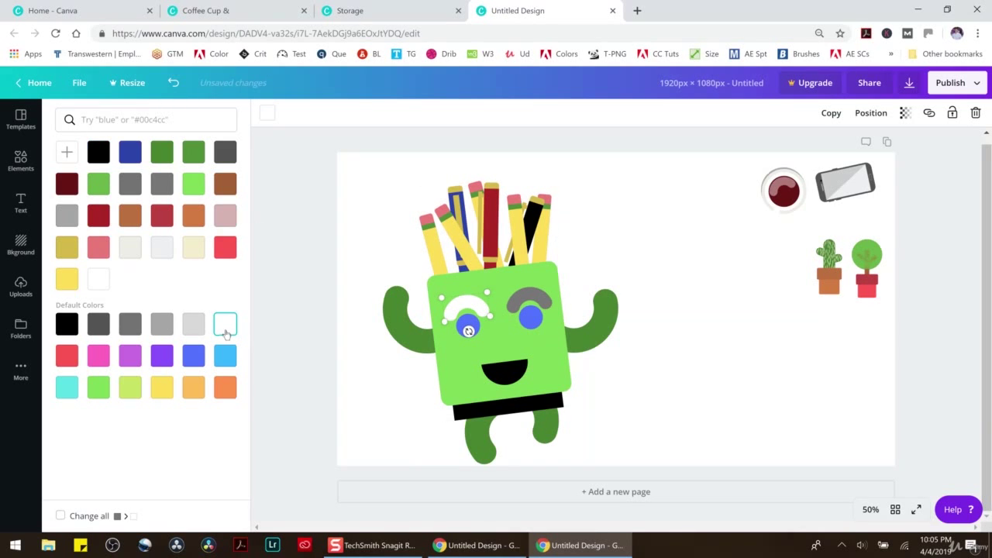
click(530, 297)
click(226, 329)
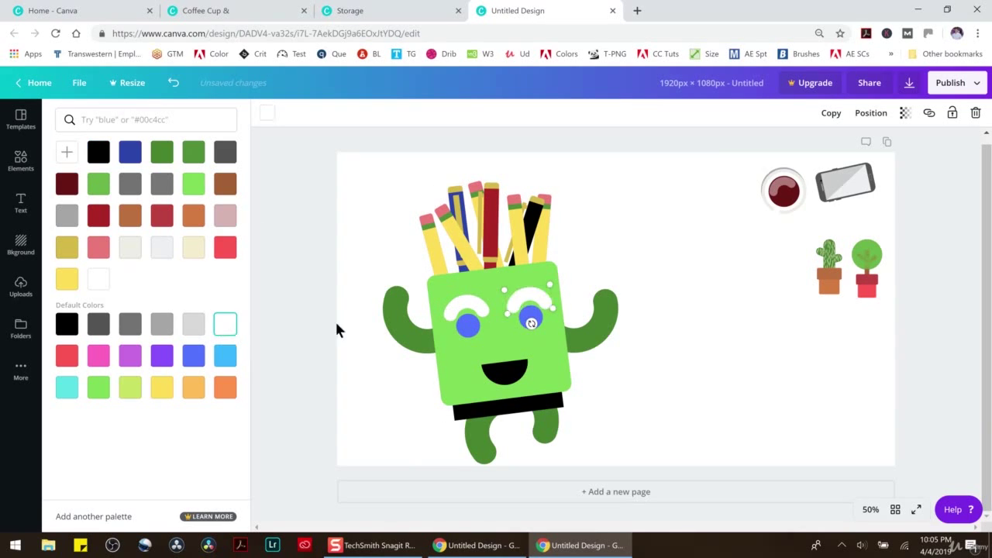
click(666, 341)
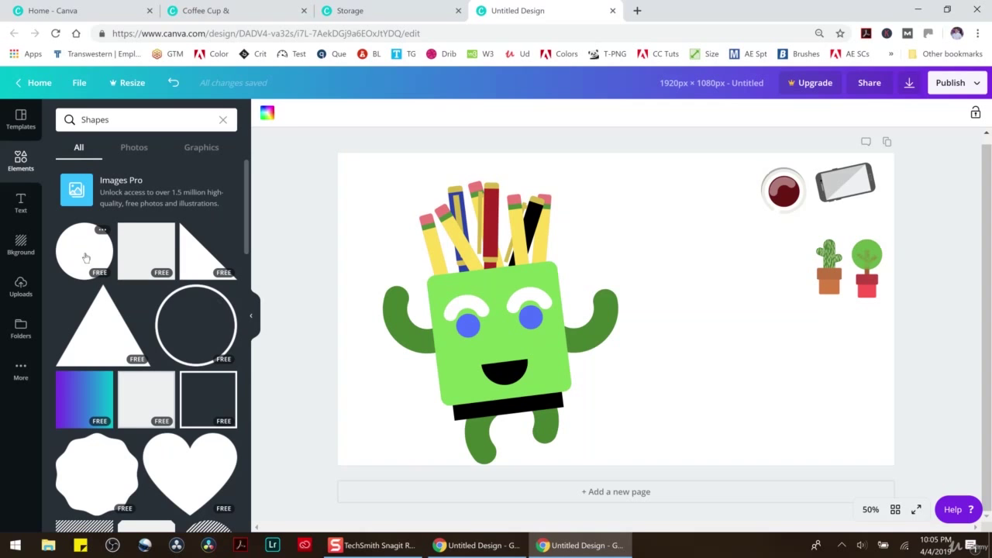
Step: Duplicate the right-hand eye's blue circle, try the copy over the mouth, and move it onto the empty canvas beside the character
scroll(93, 272, down, 3)
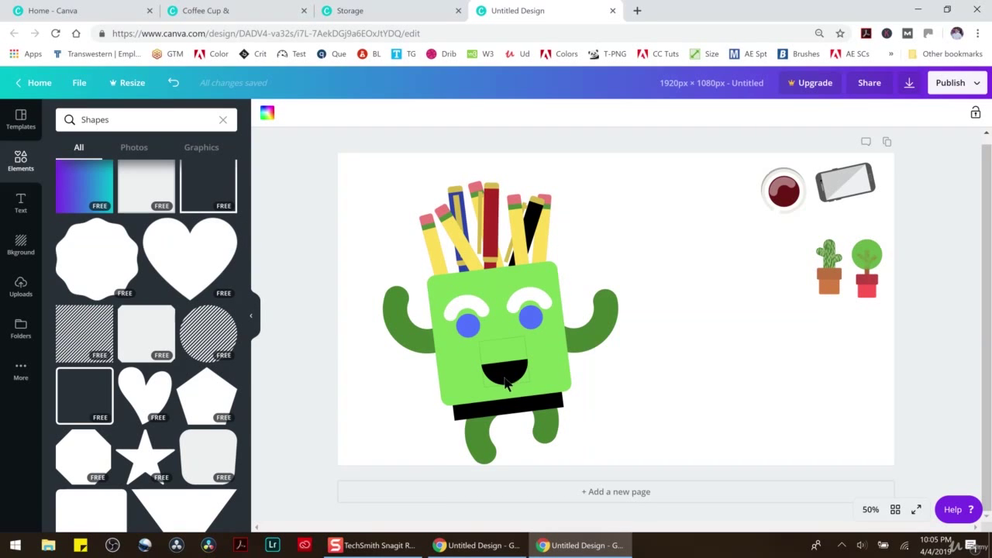
scroll(214, 310, up, 3)
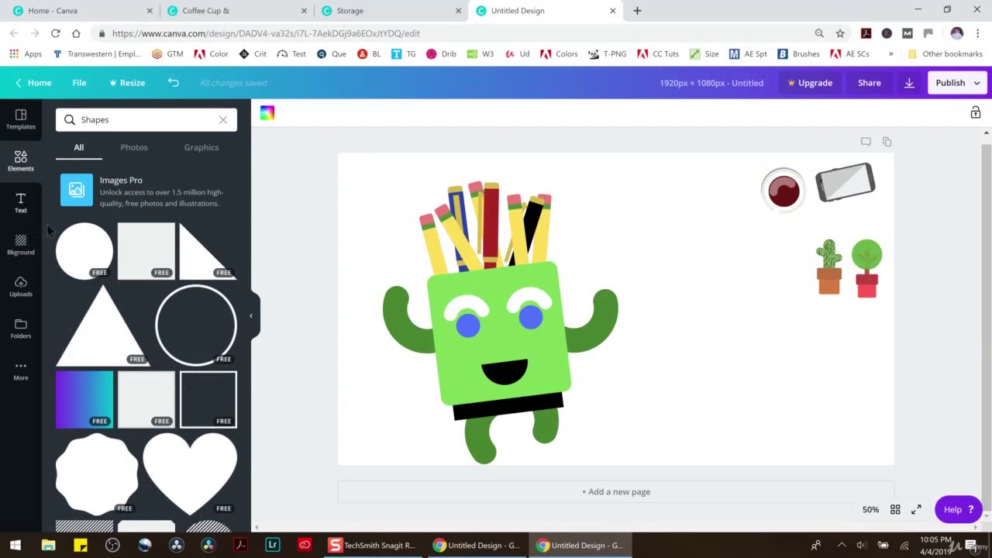
click(534, 324)
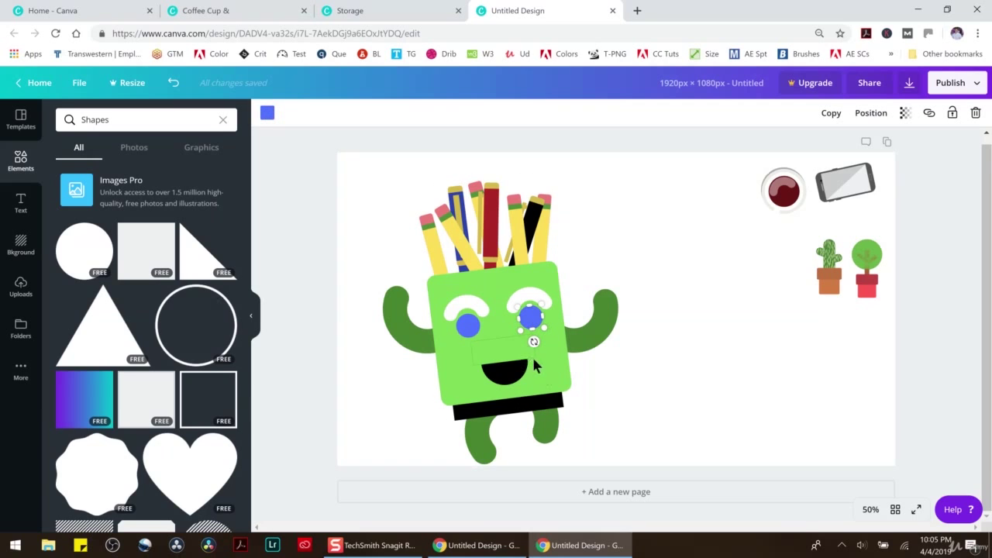
drag(532, 320, 508, 381)
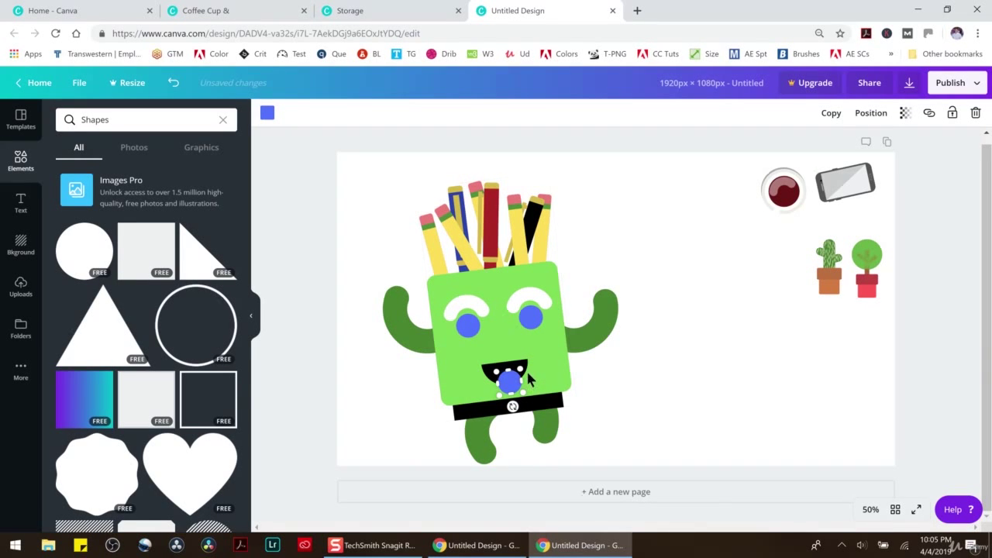
mouse_move(516, 384)
mouse_down()
mouse_move(497, 393)
mouse_move(512, 382)
mouse_up()
drag(511, 381, 659, 355)
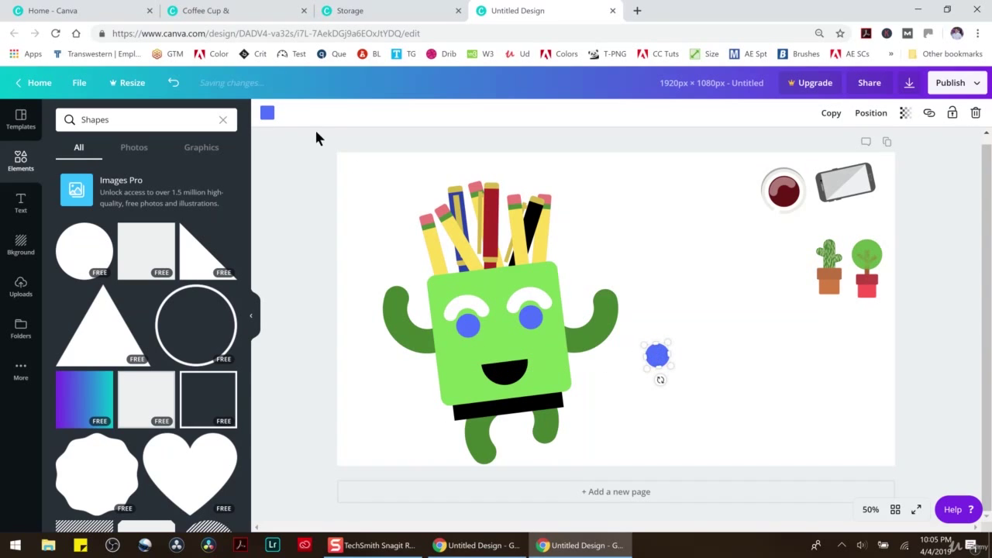
Step: Undo the circle copy, the white and blue recolors and the tilt, back to the upright pencil holder with gray eyes and eyebrows
click(173, 83)
click(174, 83)
click(174, 82)
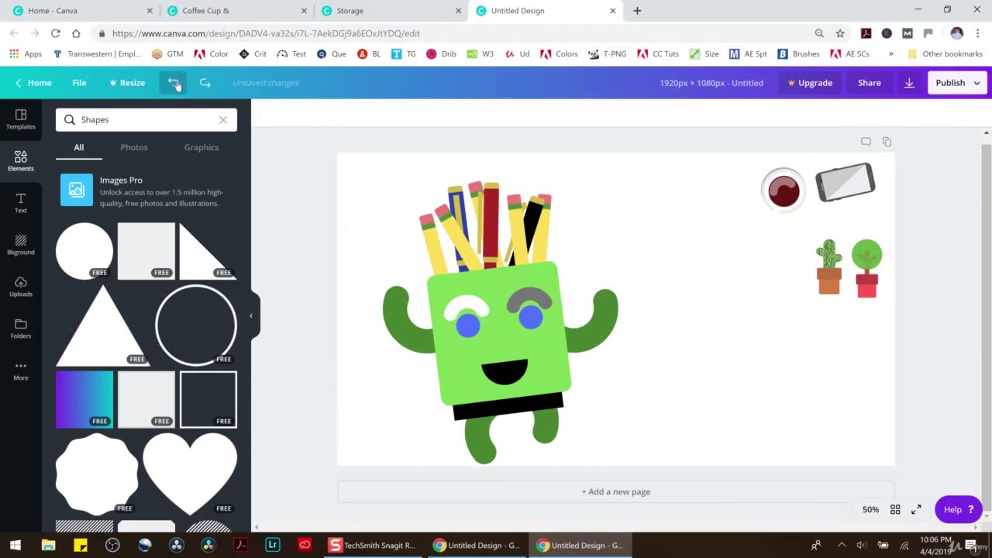
click(174, 83)
click(174, 82)
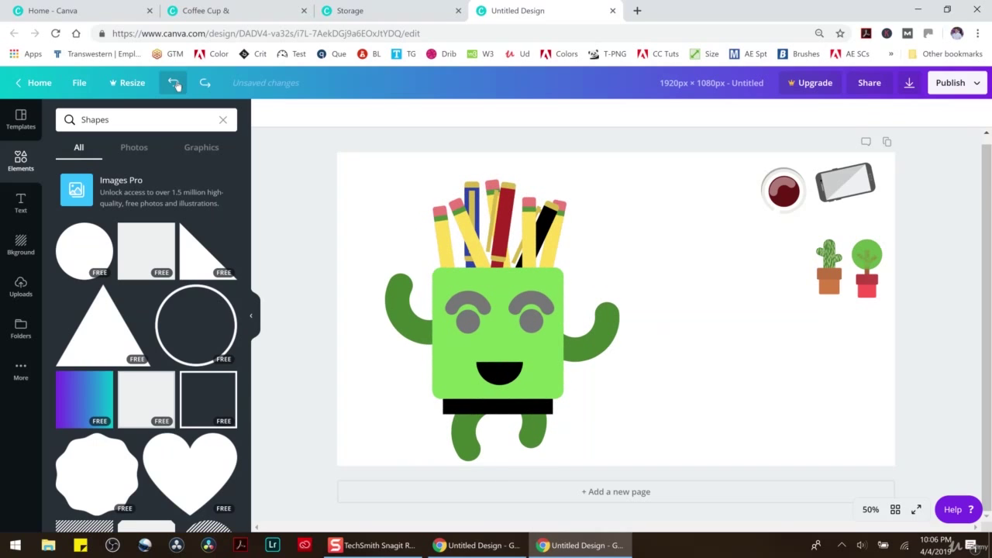
Step: Duplicate the right-hand eye's gray circle, place the copy on the center of the mouth and recolor it coral red
click(531, 320)
drag(534, 324, 500, 365)
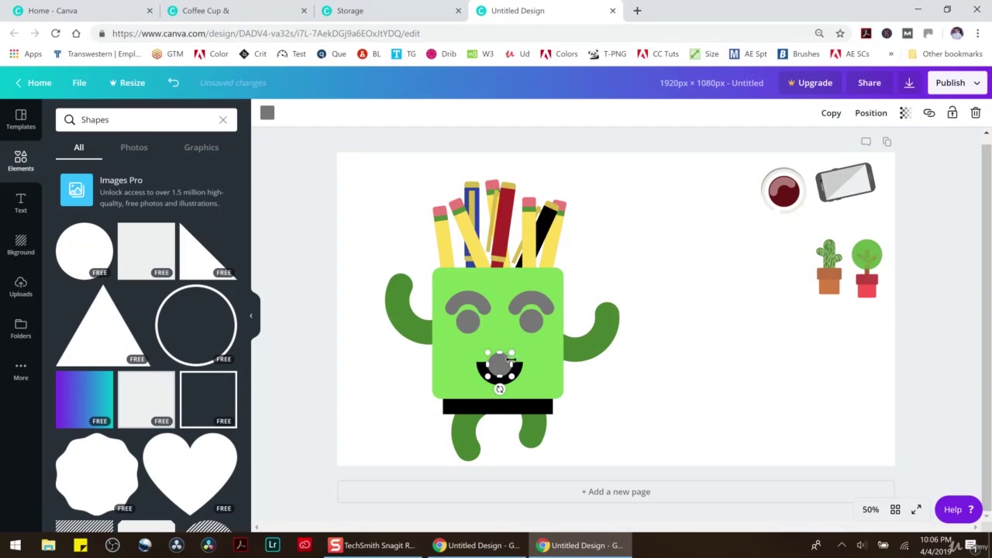
click(267, 112)
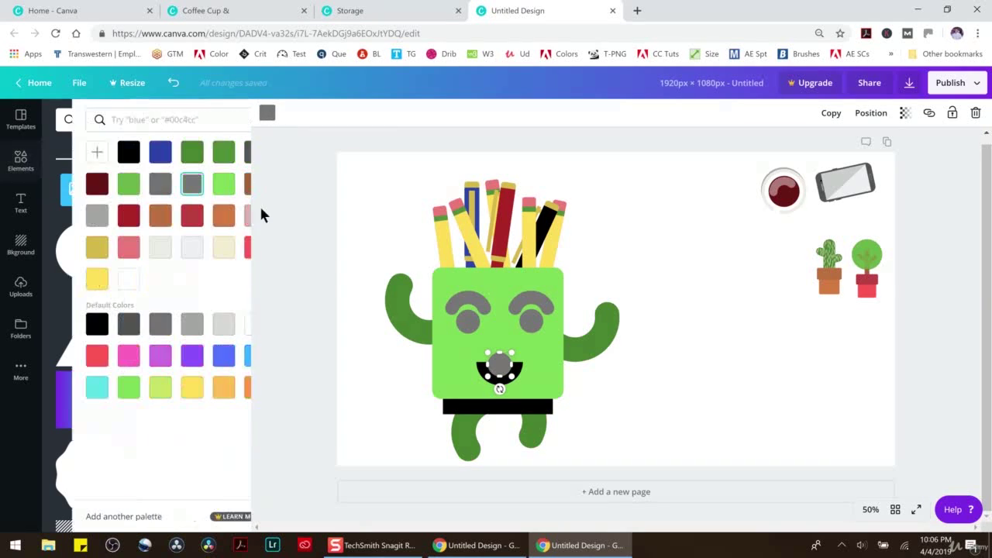
click(225, 246)
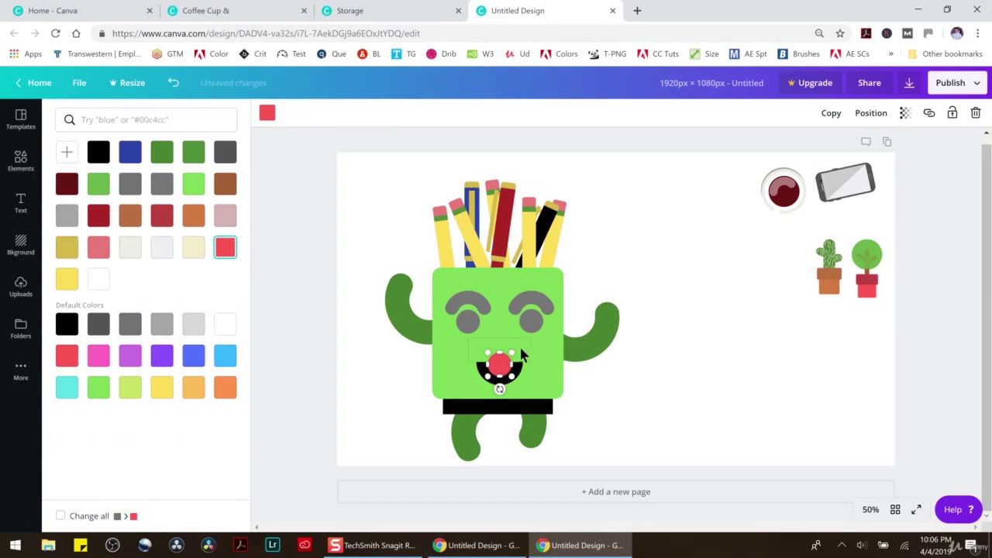
Step: Send the red circle backward one level and stretch it vertically into a tongue hanging below the mouth
click(870, 113)
click(837, 166)
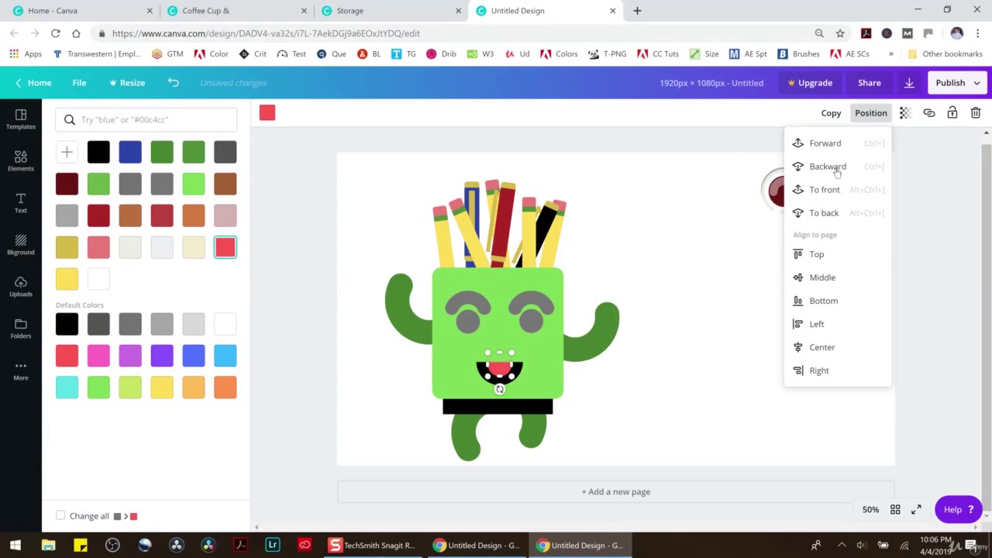
click(678, 333)
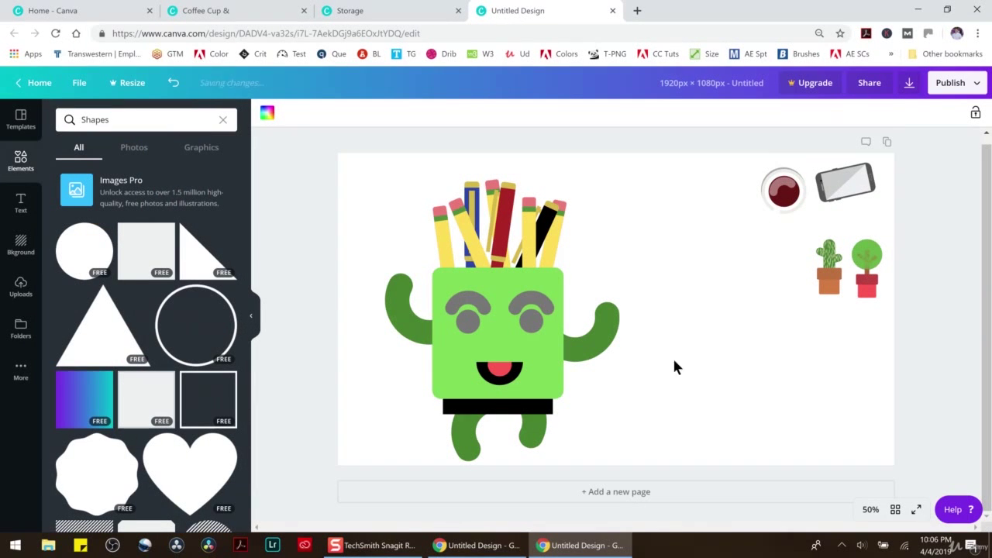
click(502, 372)
mouse_move(515, 379)
mouse_down()
mouse_move(505, 370)
mouse_move(524, 389)
mouse_move(498, 373)
mouse_move(500, 344)
mouse_move(500, 378)
mouse_up()
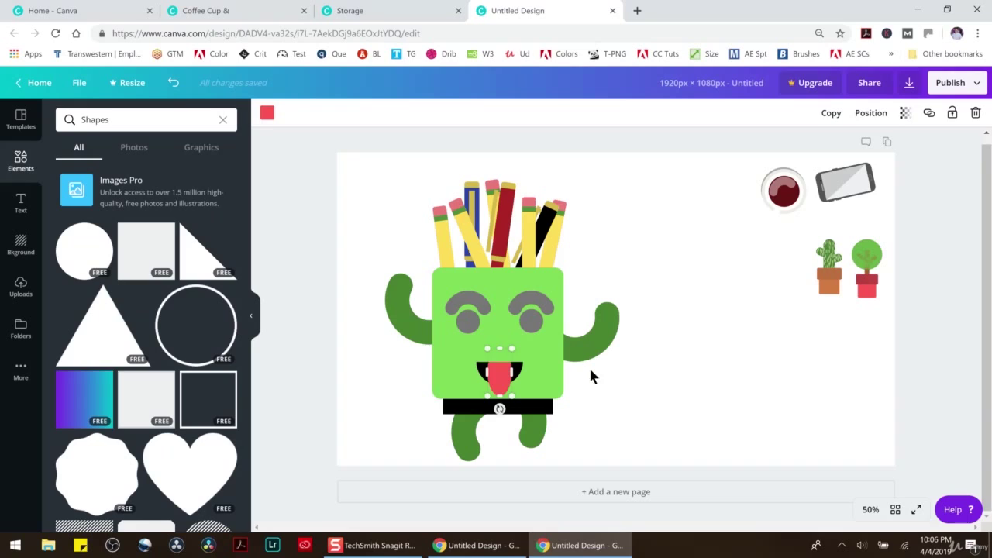
click(626, 377)
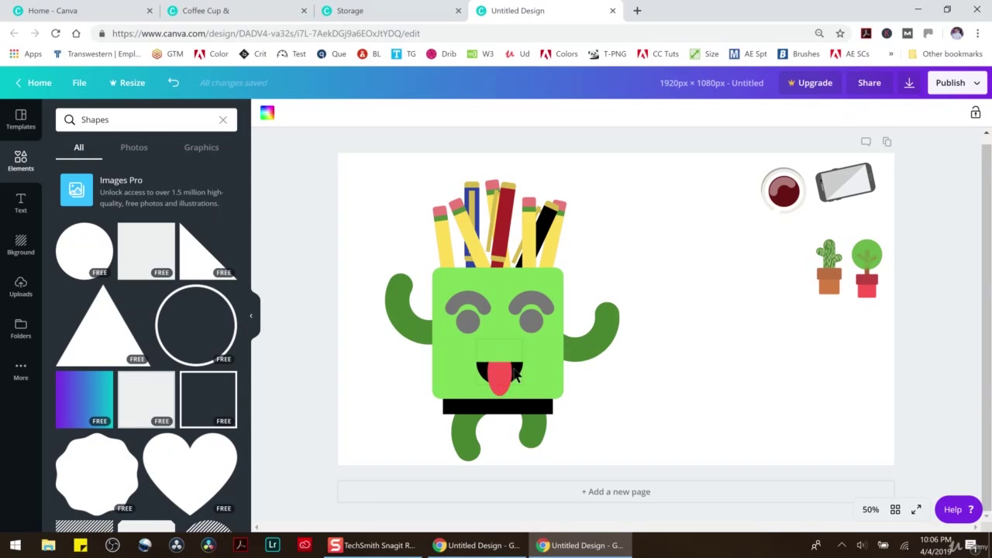
Step: Recolor both gray eye circles of the pencil holder to the medium blue default color
click(468, 319)
click(266, 113)
click(194, 355)
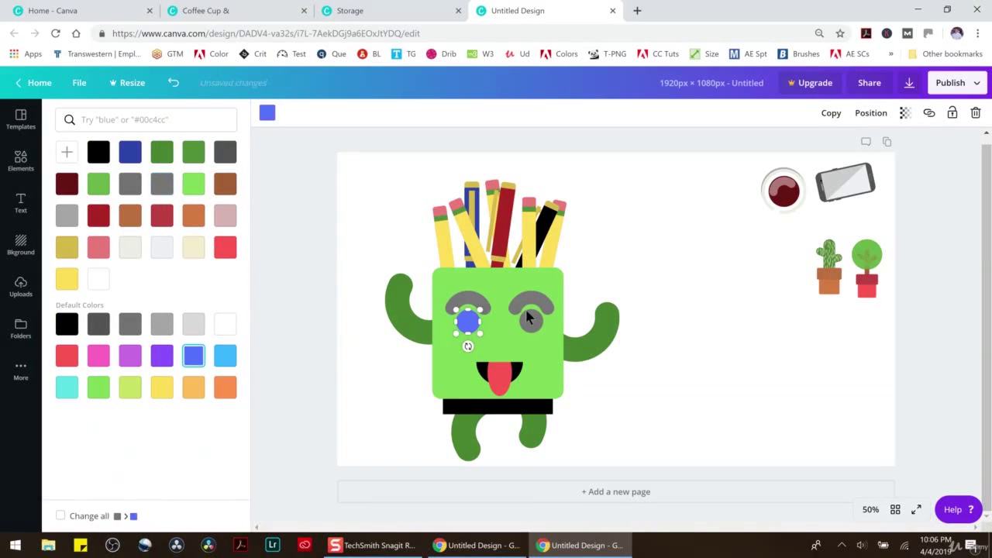
click(539, 327)
click(194, 355)
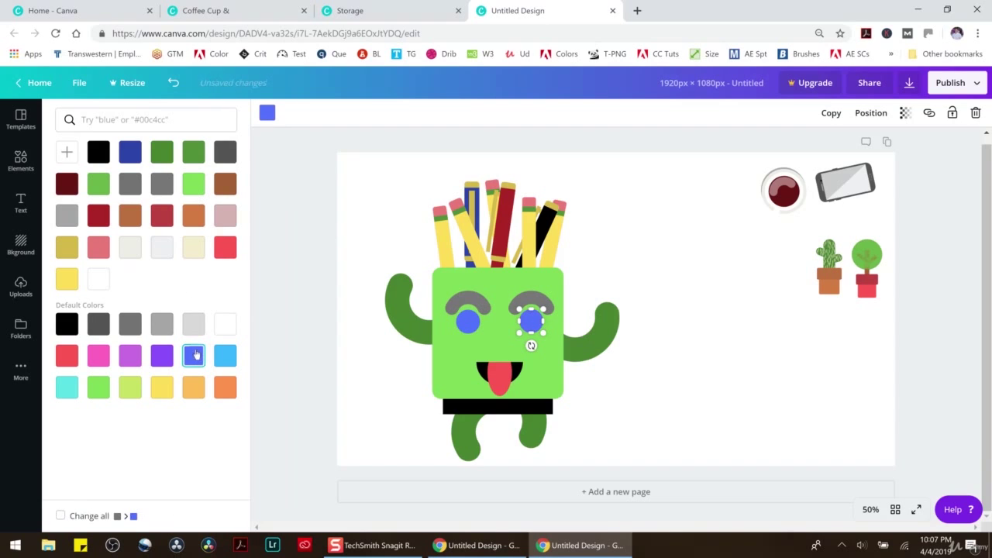
Step: Duplicate the left-hand eye's blue circle, shrink the copy inside the eye and recolor it black as a pupil
click(469, 327)
drag(469, 327, 478, 331)
click(268, 114)
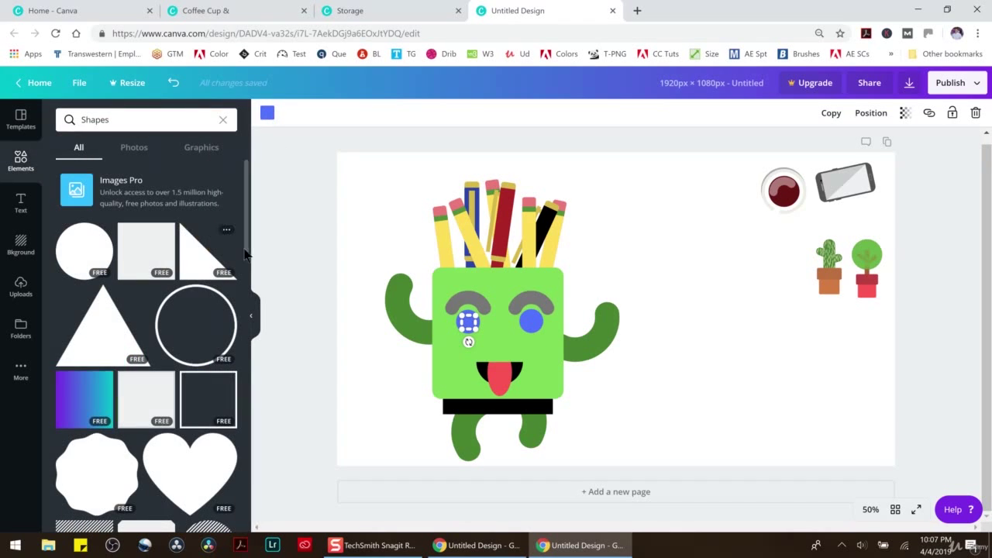
click(268, 114)
click(98, 152)
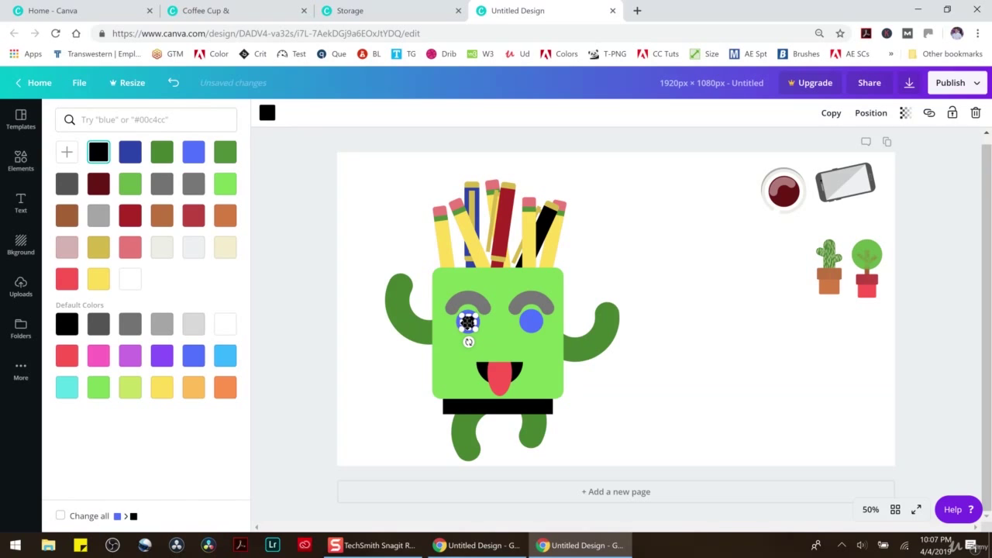
Step: Center the black pupil within the left-hand blue eye, working at 125% zoom
click(869, 509)
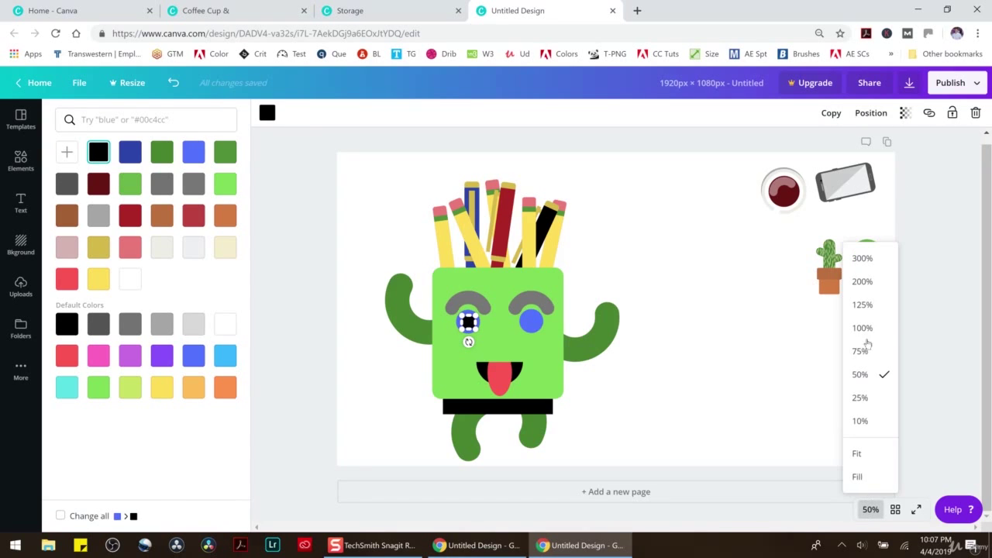
click(863, 305)
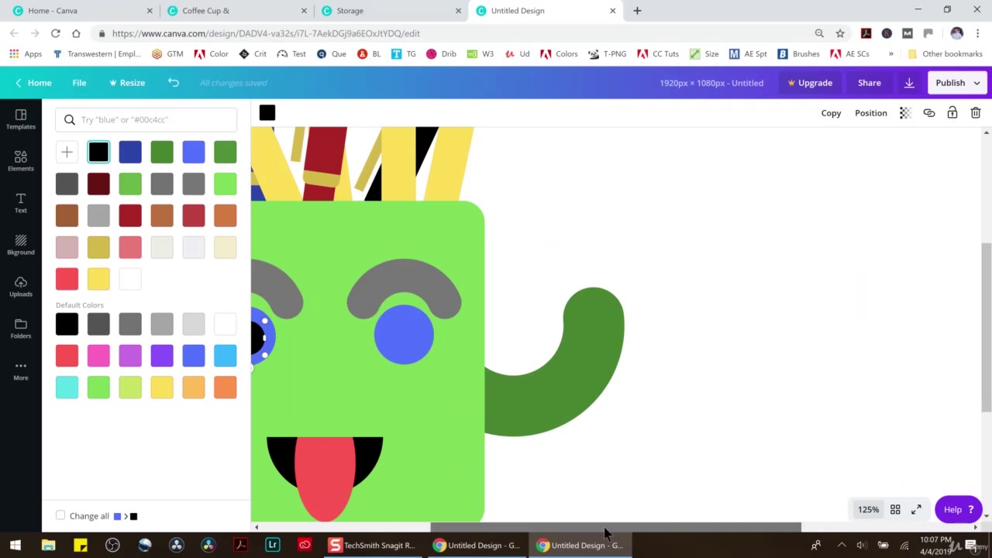
scroll(344, 365, left, 3)
click(412, 387)
click(384, 333)
drag(384, 333, 386, 334)
click(770, 221)
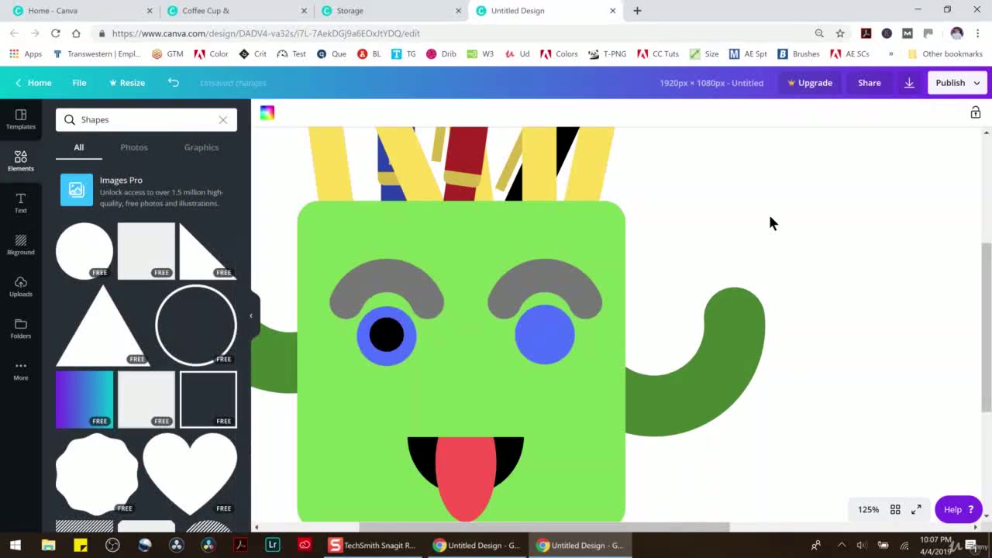
Step: Duplicate the black pupil and center the copy in the right-hand blue eye
click(387, 335)
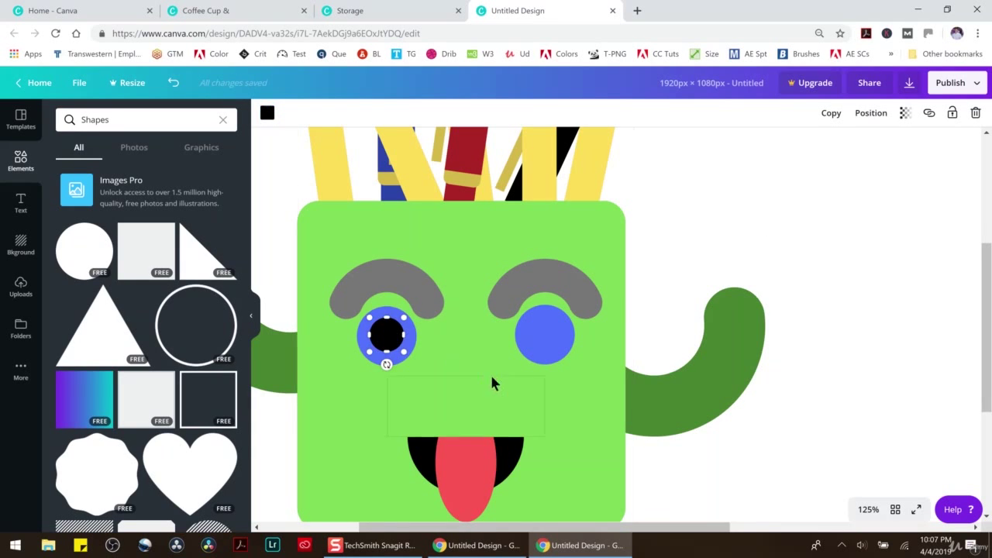
key(ctrl+d)
drag(401, 349, 545, 334)
click(715, 242)
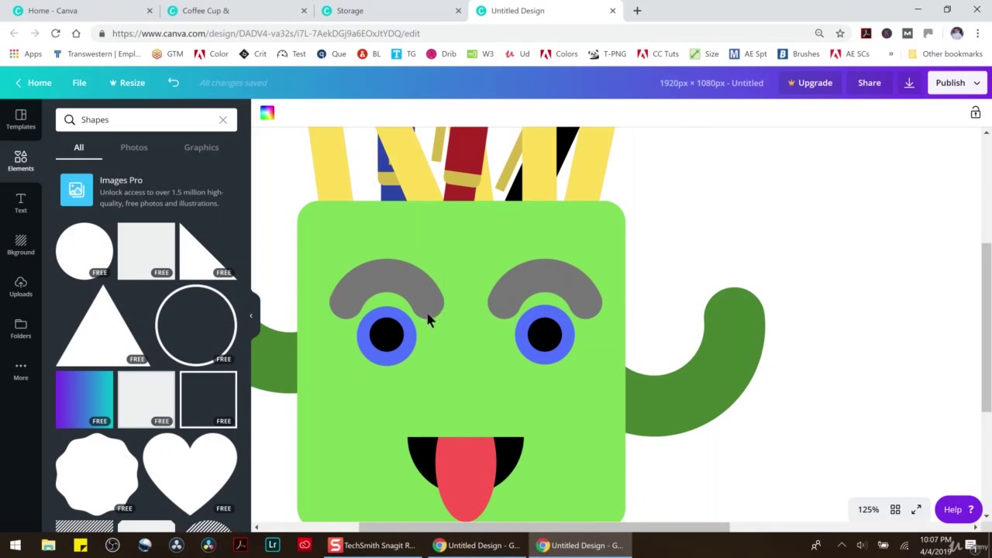
Step: Shrink the left-hand pupil to a small dot, recolor it white and move it to the eye's upper right as a highlight
click(392, 338)
drag(403, 353, 386, 334)
click(267, 113)
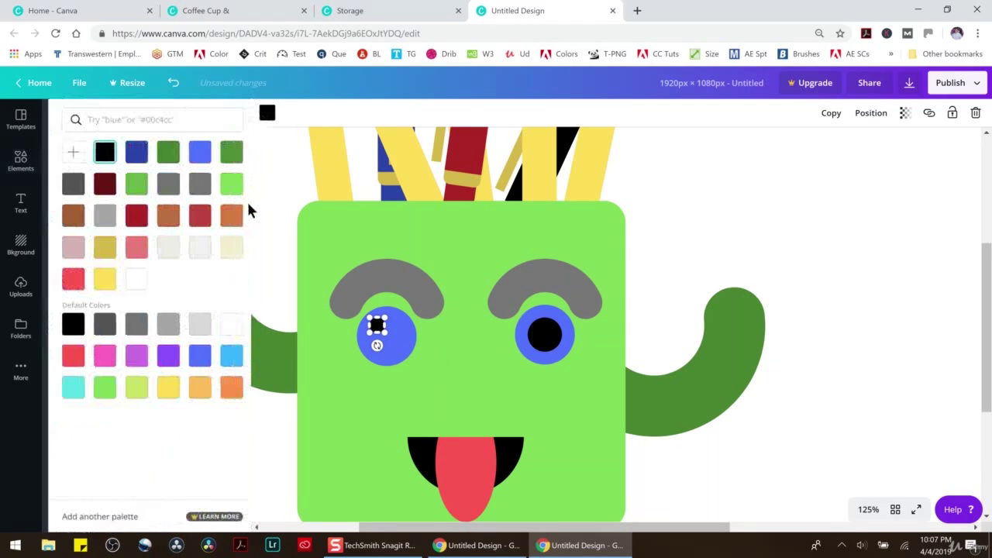
click(225, 325)
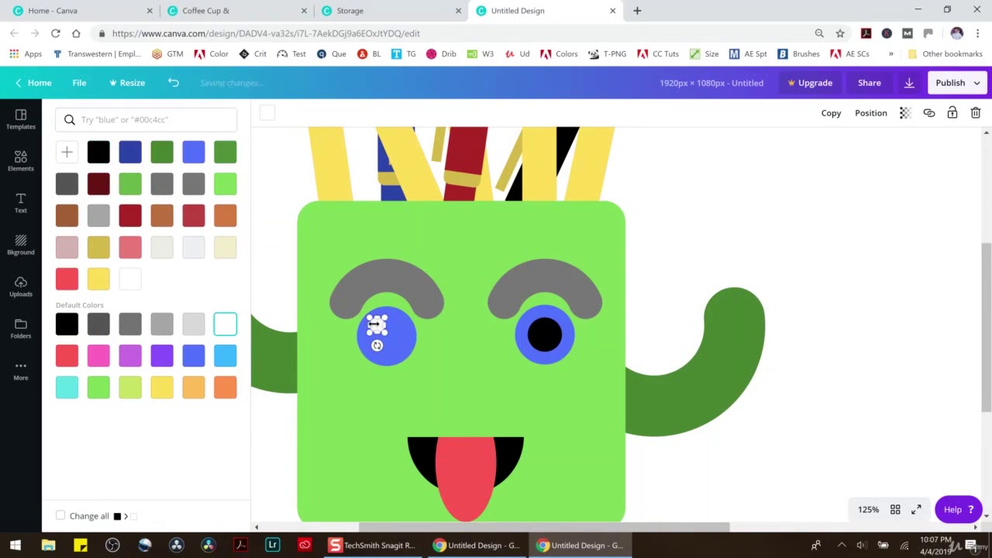
drag(375, 325, 398, 324)
Step: Delete the black pupil from the right-hand eye
click(544, 332)
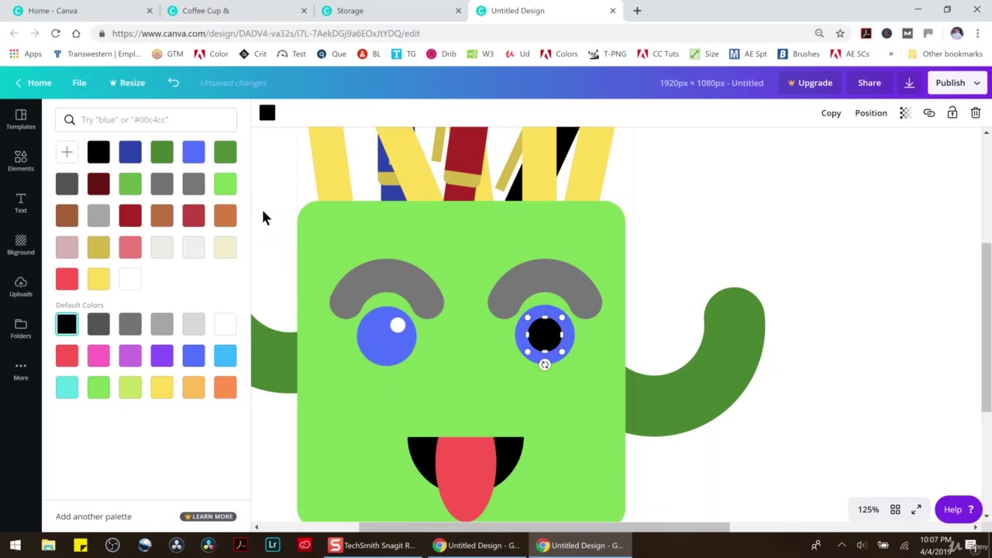
click(267, 113)
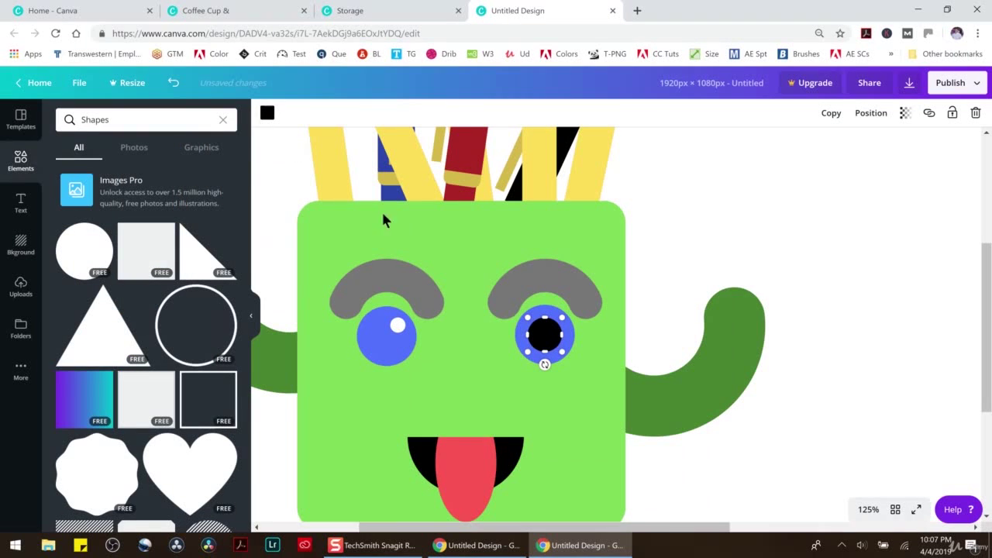
click(975, 112)
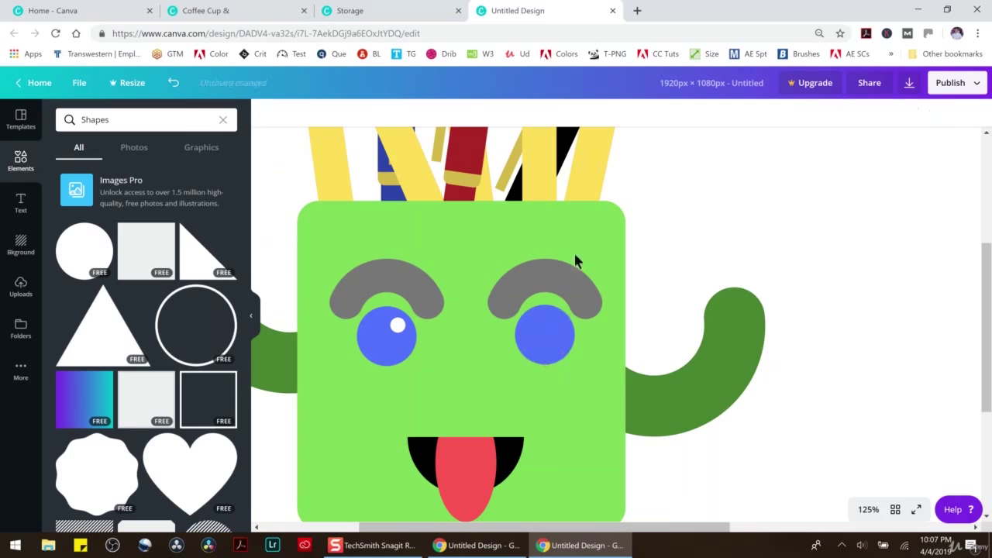
Step: Duplicate the white eye highlight and place the copy at the upper right of the right-hand blue eye
click(395, 329)
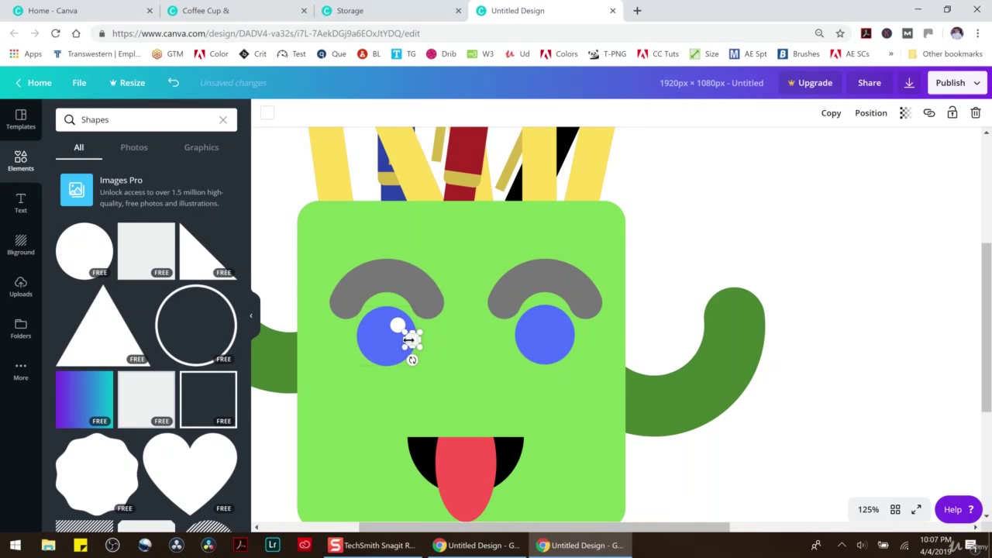
drag(409, 337, 555, 325)
click(753, 220)
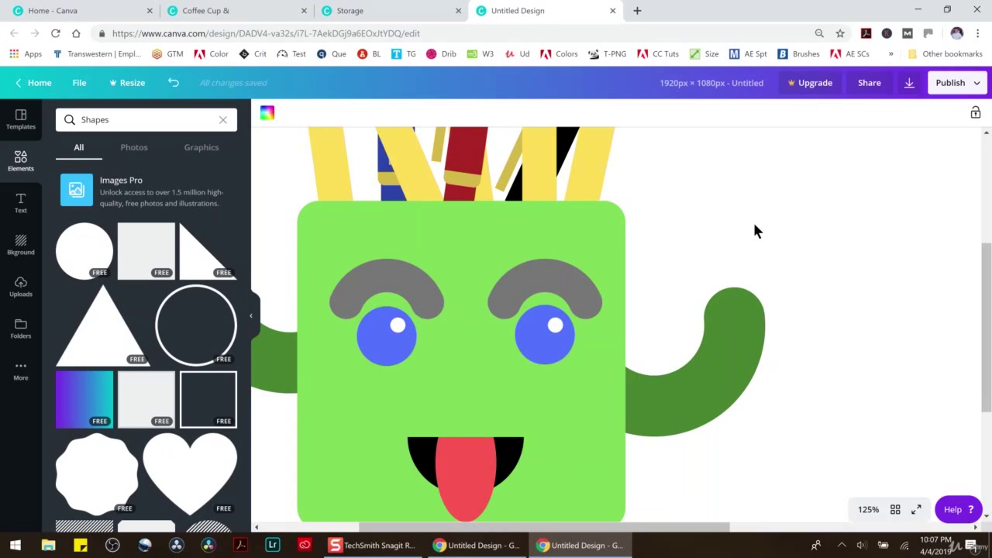
Step: Recolor both gray eyebrows to the dark green used for the arms
click(541, 310)
click(266, 114)
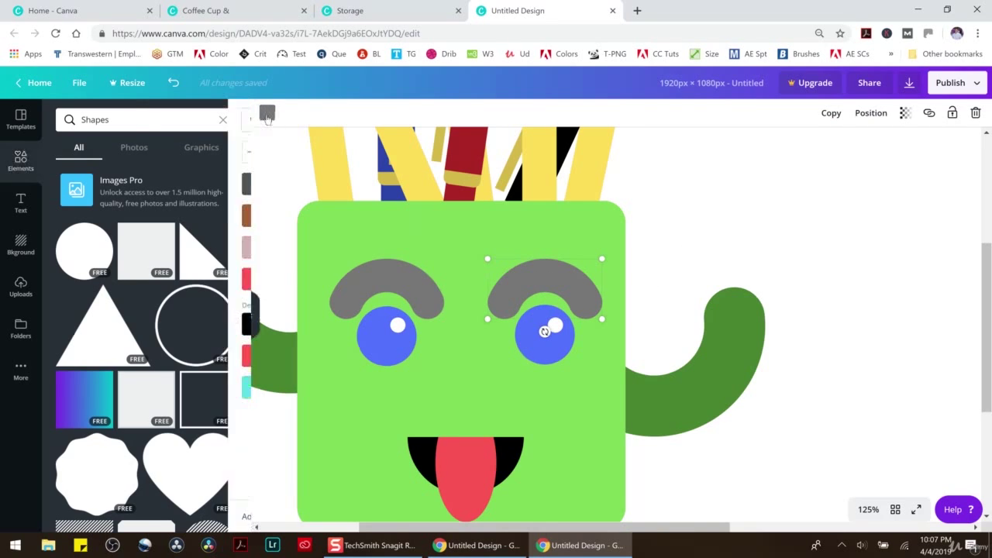
click(162, 152)
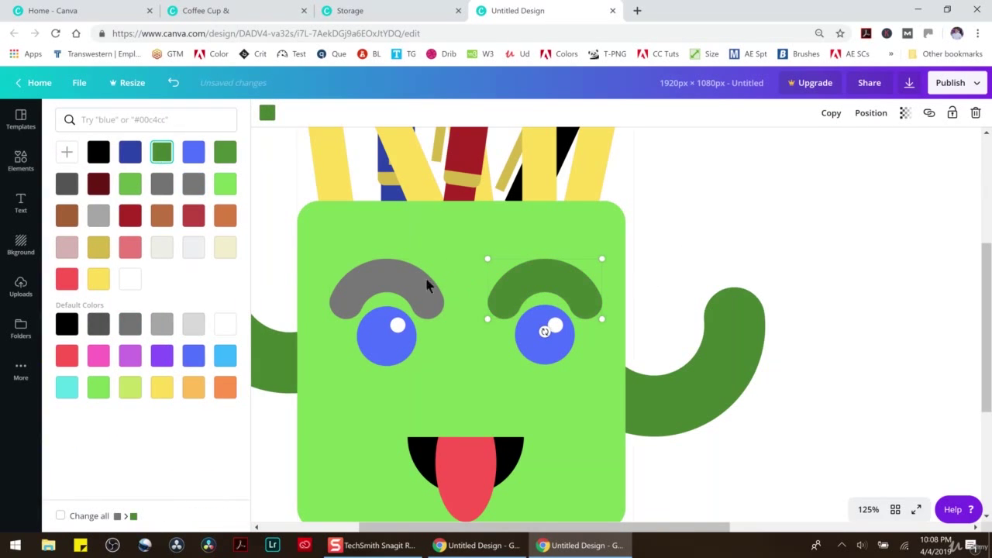
click(427, 286)
click(162, 152)
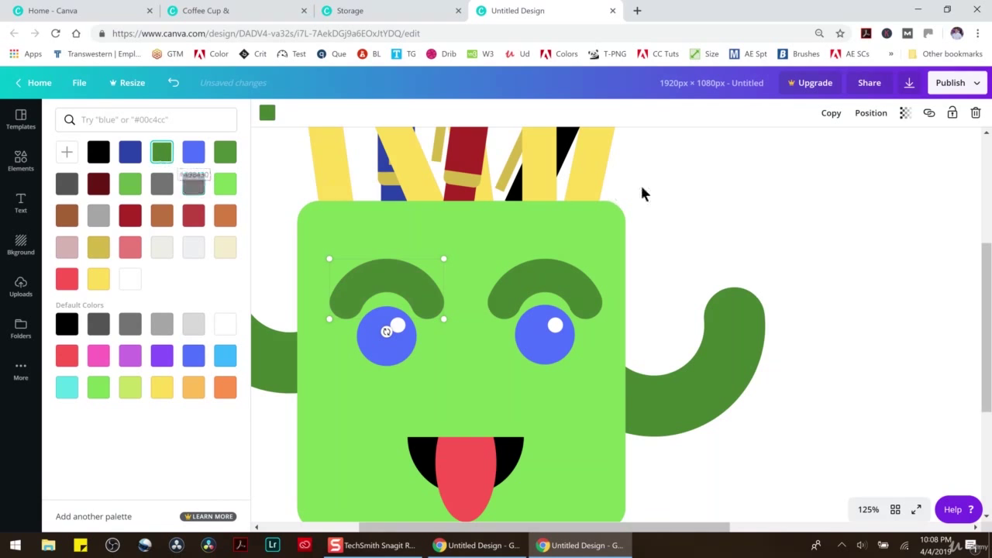
click(755, 194)
Step: Select all parts of the pencil holder character at 50% zoom and group them
click(867, 509)
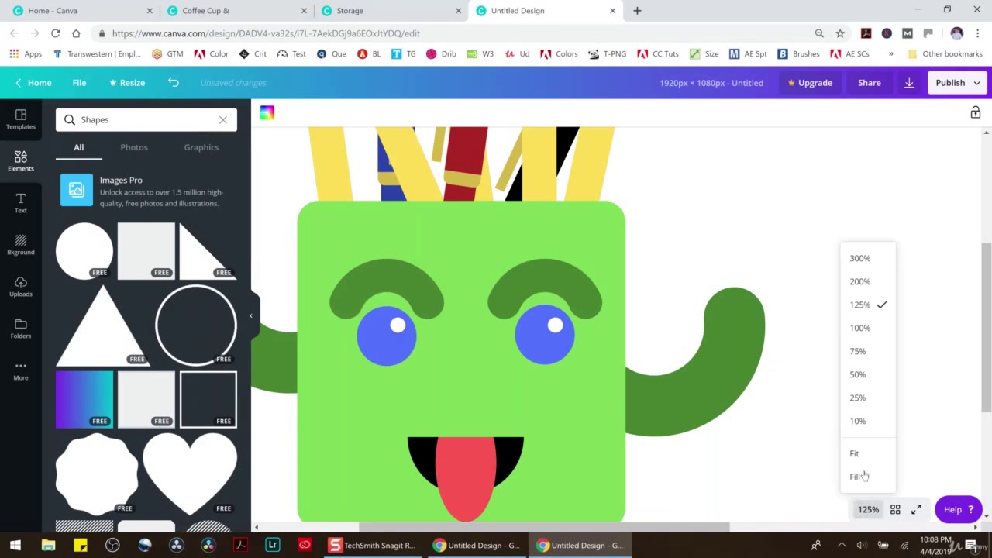
click(867, 373)
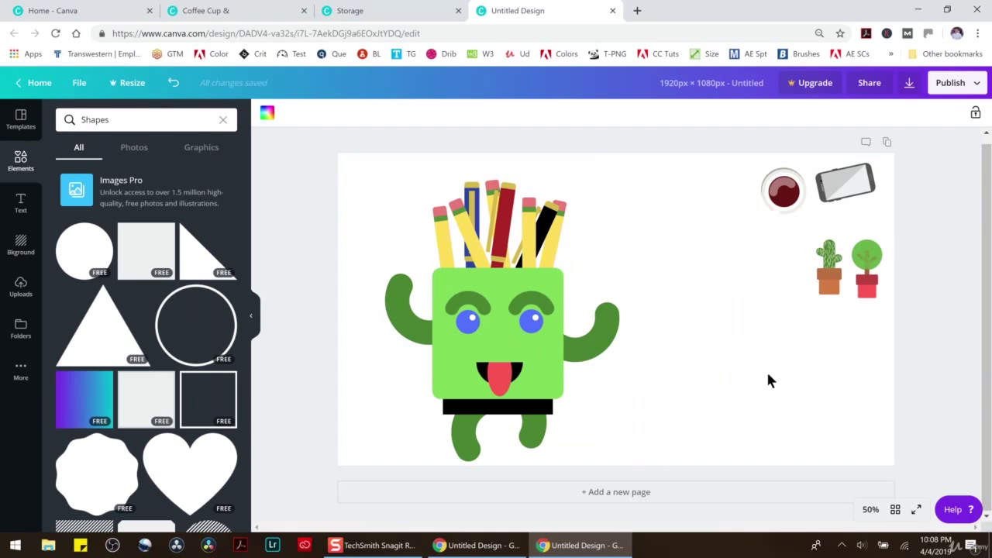
drag(350, 169, 681, 466)
click(516, 221)
click(789, 112)
click(684, 234)
drag(370, 178, 682, 438)
key(ctrl+g)
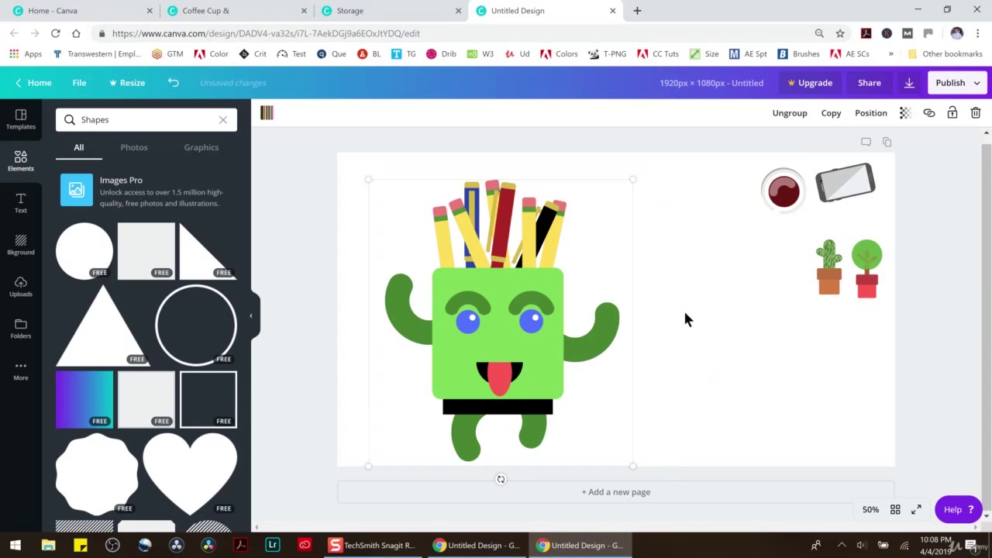
Step: Shrink the grouped pencil holder character and move it to the page's upper-left corner
drag(633, 466, 508, 328)
drag(448, 268, 416, 245)
drag(475, 306, 423, 266)
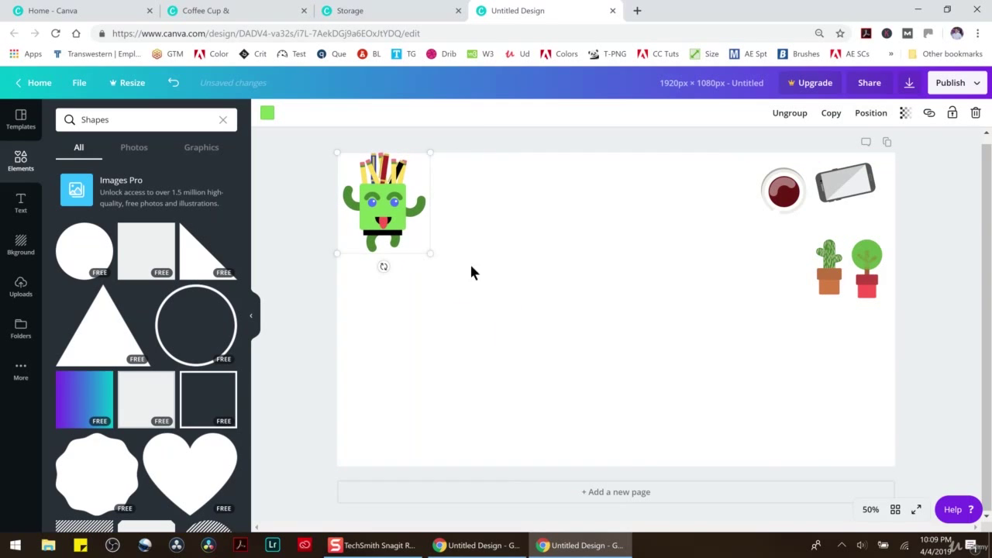
Step: Move the phone to the middle of the page, enlarged and rotated upright
drag(845, 192, 540, 400)
drag(555, 350, 539, 316)
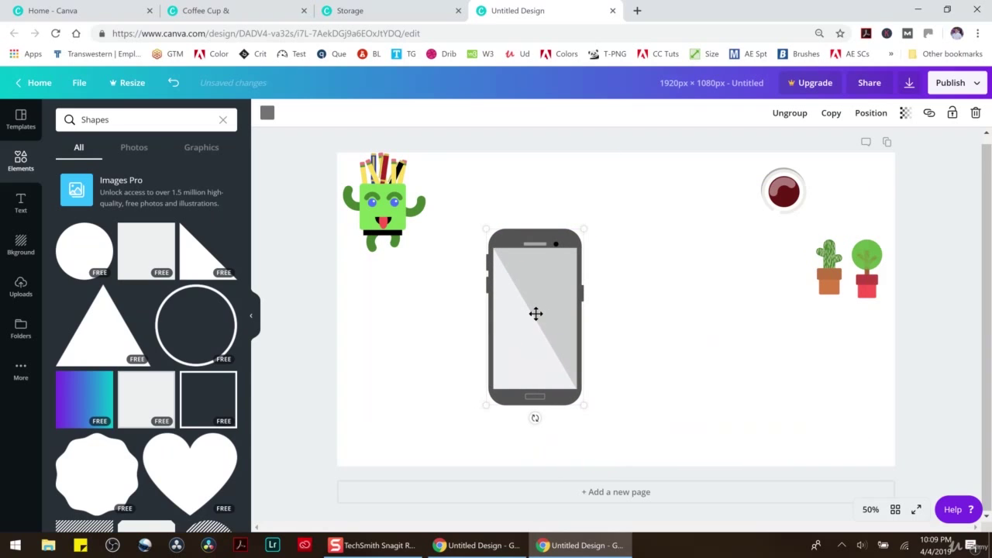
click(648, 334)
click(537, 290)
Step: Duplicate the small pencil holder character, enlarge the copy and position it over the phone
click(365, 240)
key(ctrl+d)
drag(415, 235, 806, 469)
drag(725, 380, 536, 326)
drag(623, 400, 663, 459)
click(530, 329)
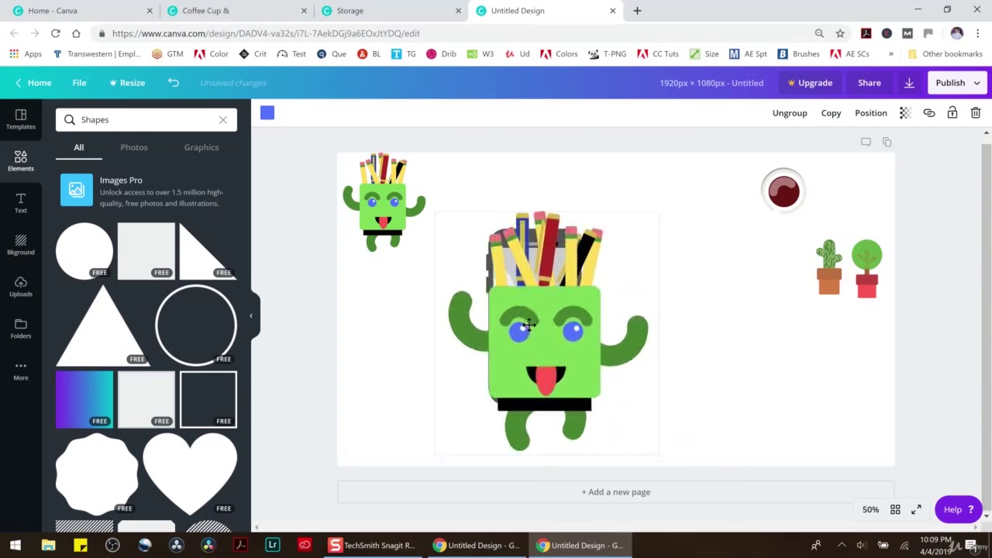
drag(529, 327, 525, 300)
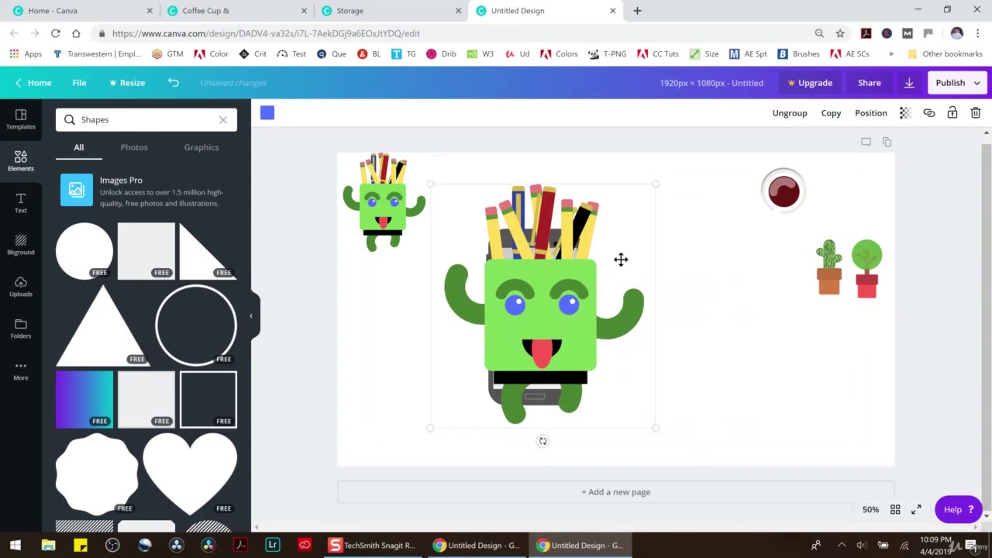
Step: Ungroup the enlarged character copy and delete its green holder body, the two right-hand pencils and the black pen
click(765, 173)
click(581, 242)
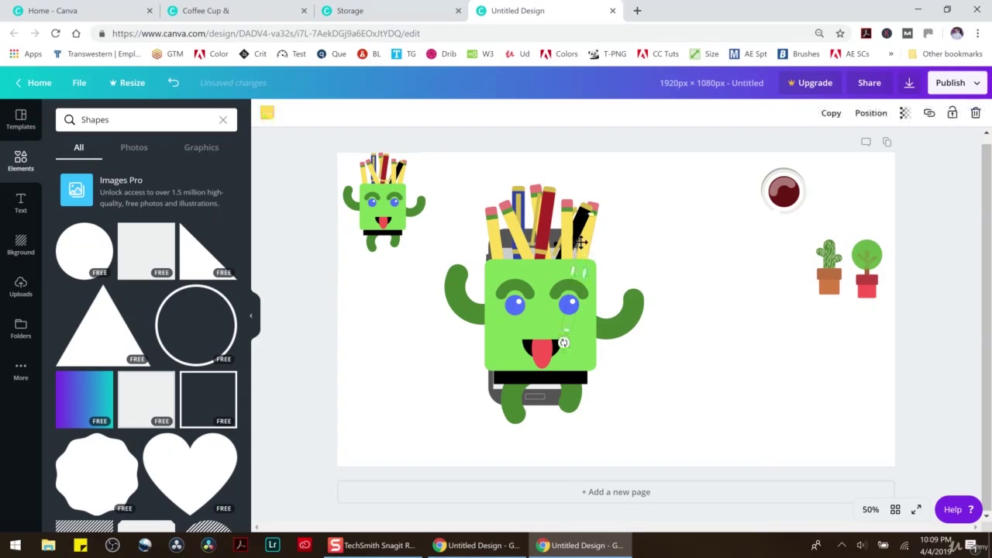
key(Delete)
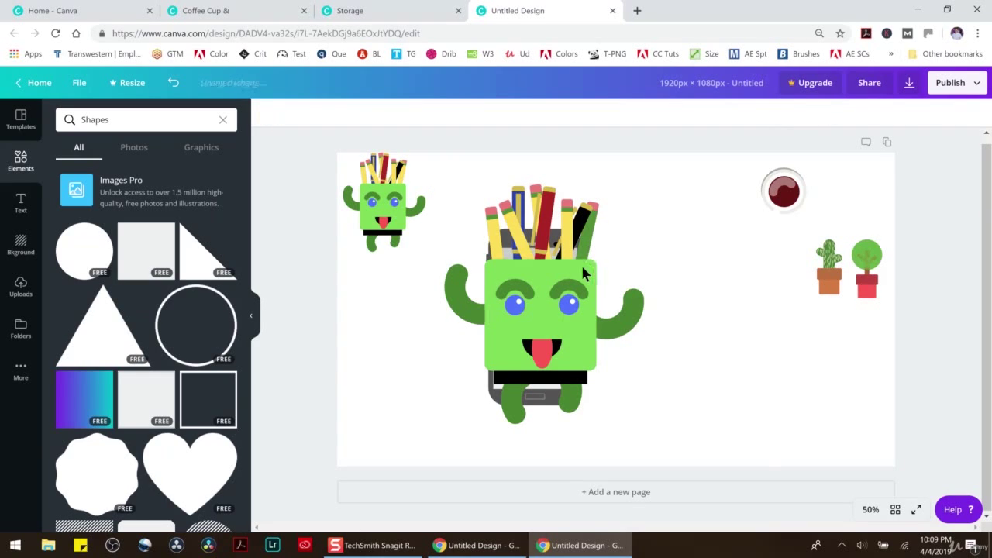
click(583, 267)
key(Delete)
click(589, 237)
key(Delete)
click(589, 237)
key(Delete)
click(572, 221)
key(Delete)
click(568, 217)
key(Delete)
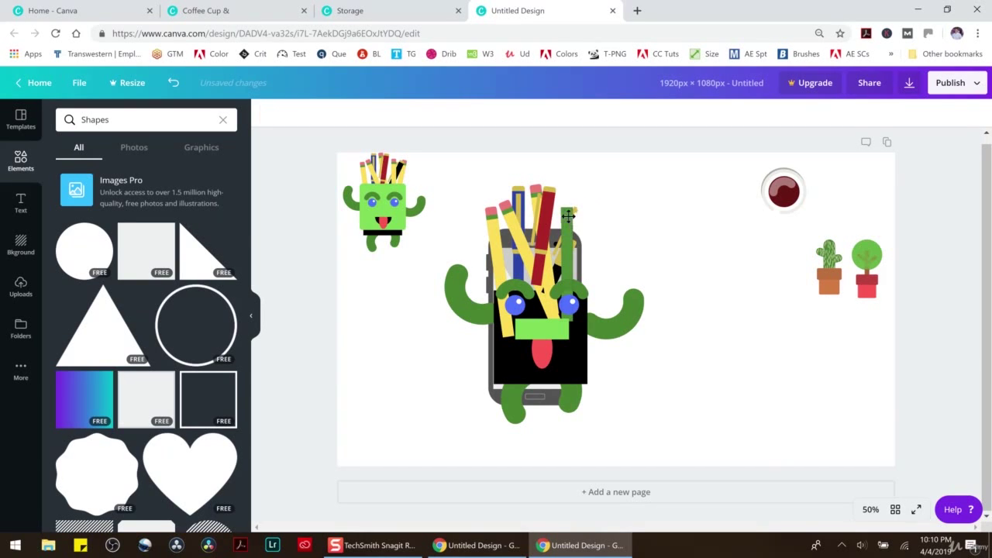
key(Delete)
click(572, 225)
key(Delete)
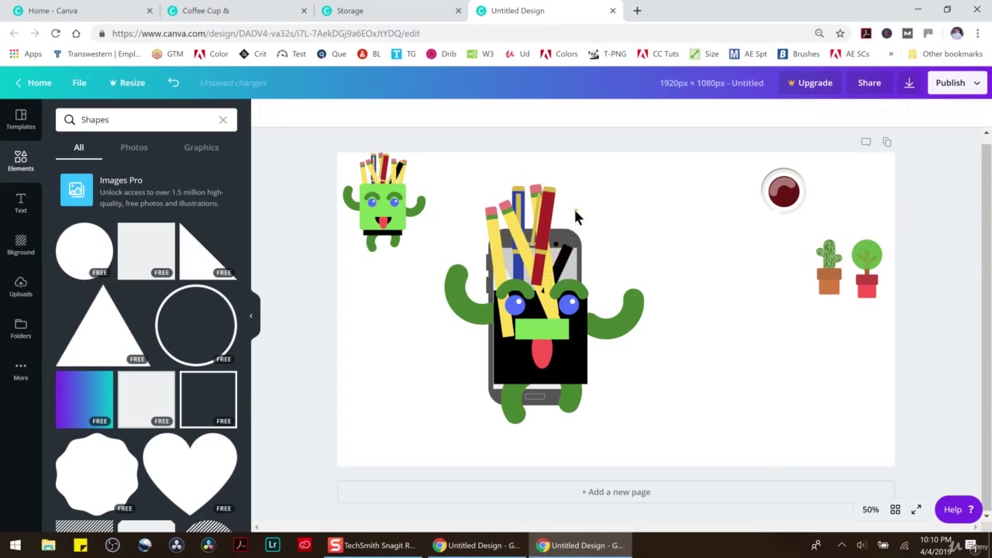
click(569, 248)
key(Delete)
Step: Delete the red pen, the pencil behind it and the upper parts of the blue pen from the character copy
click(547, 256)
key(Delete)
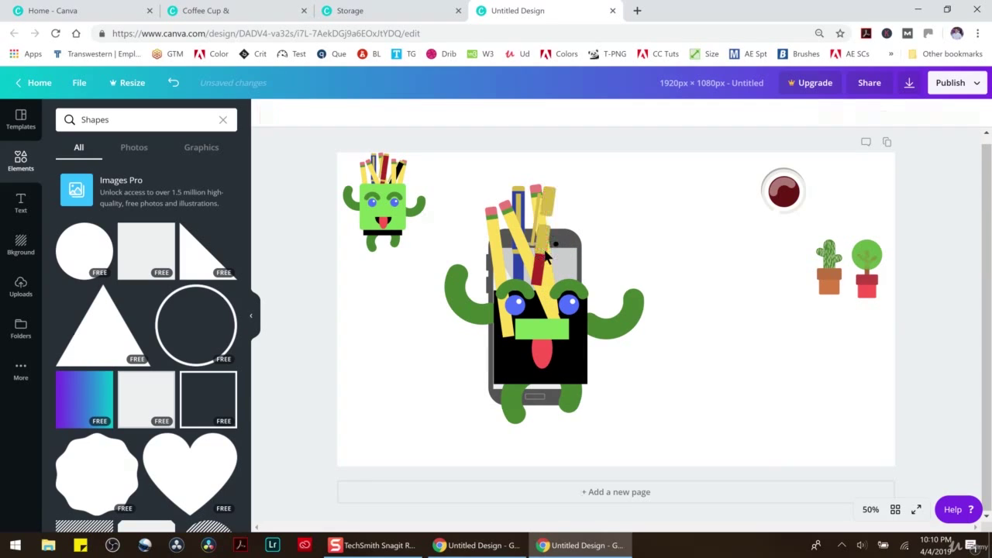
click(535, 208)
key(Delete)
click(540, 203)
key(Delete)
click(518, 203)
key(Delete)
click(515, 220)
key(Delete)
drag(517, 199, 518, 227)
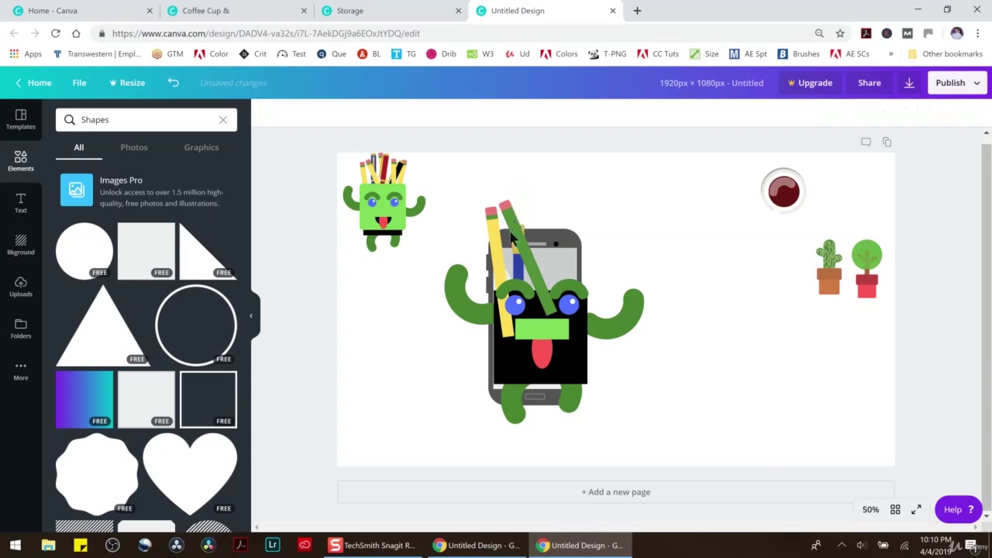
Step: Delete the two remaining pencils, the blue pen barrel and the black holder shape from the character copy
click(507, 210)
key(Delete)
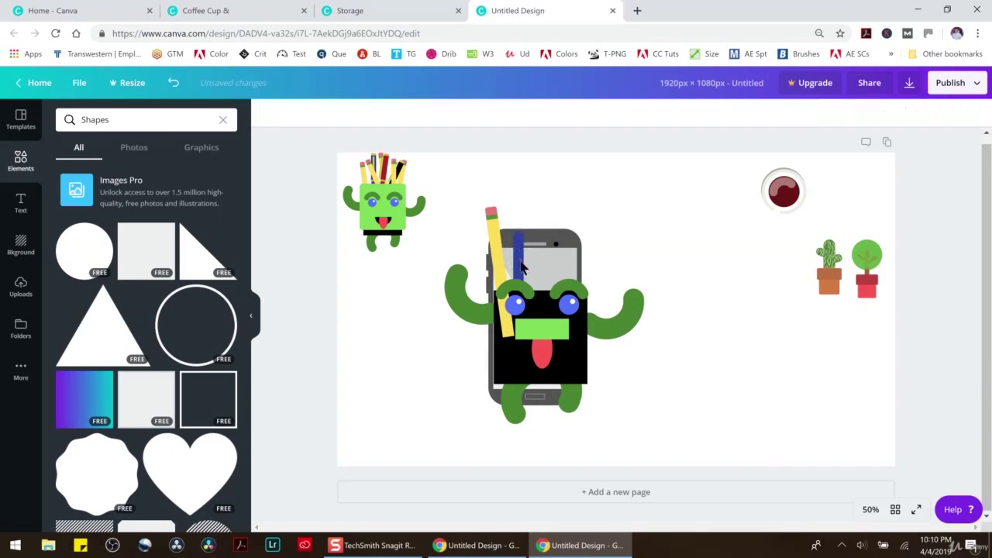
click(519, 248)
key(Delete)
click(498, 244)
key(Delete)
click(498, 233)
key(Delete)
click(586, 357)
key(Delete)
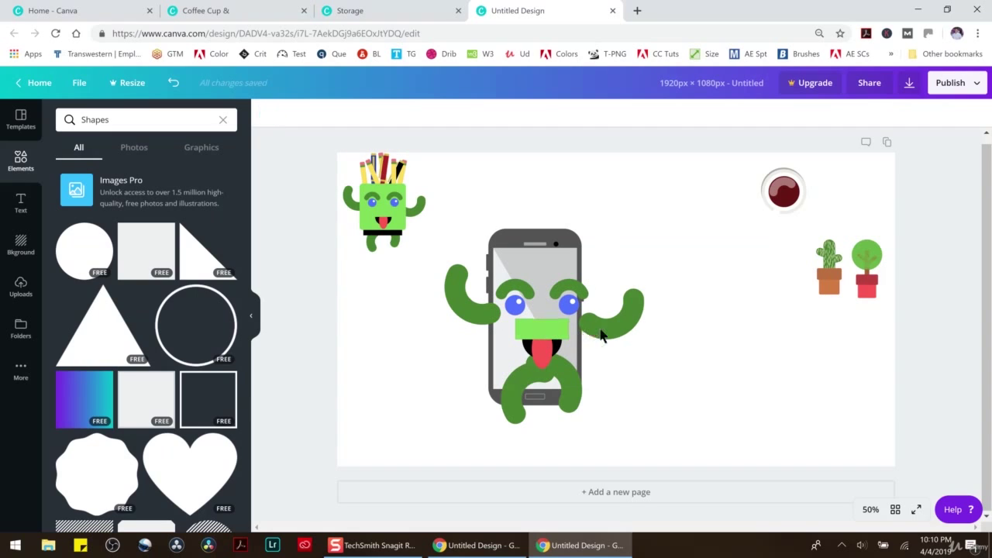
Step: Center the phone behind the face, bring it forward over the limbs and move both arms closer to its sides
mouse_move(540, 236)
mouse_down()
mouse_move(552, 235)
mouse_move(542, 218)
mouse_up()
click(870, 112)
click(824, 143)
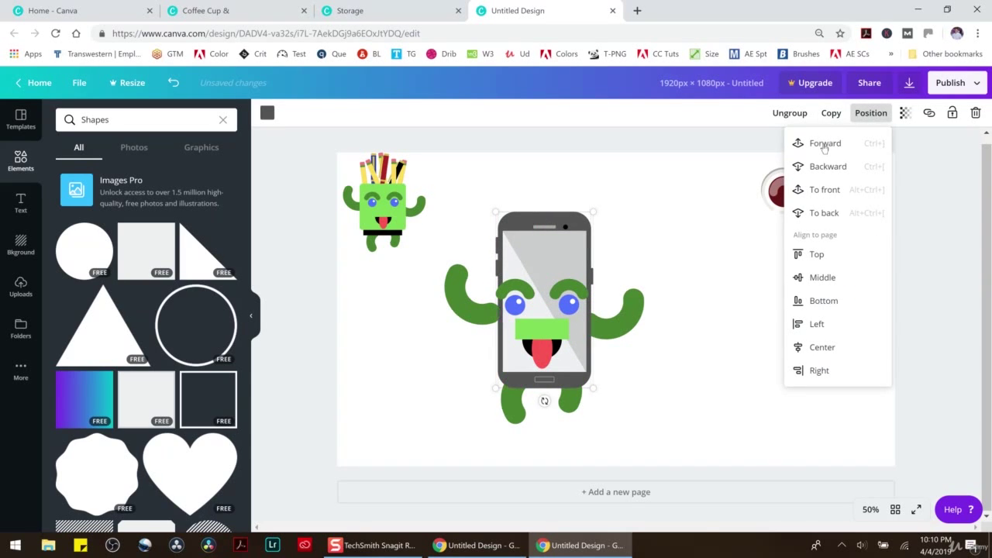
drag(466, 313, 477, 313)
drag(617, 323, 613, 323)
Step: Recolor the green rectangle covering the top of the mouth to light gray #eef0f2
click(556, 329)
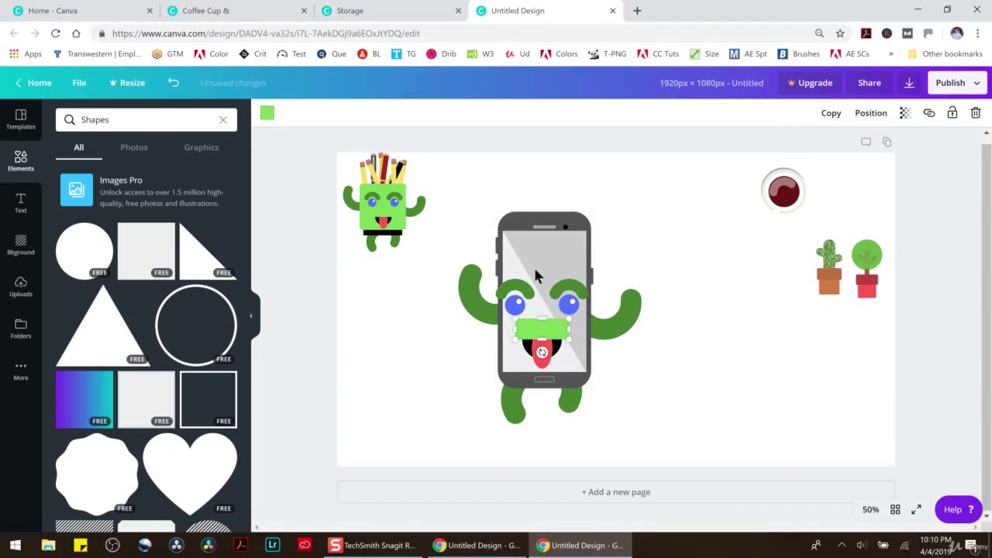
click(267, 113)
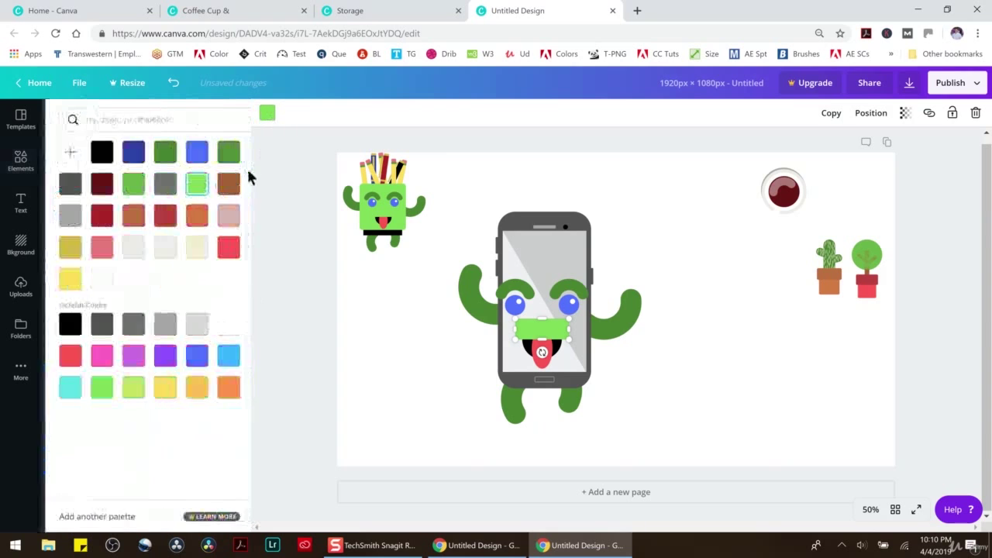
click(193, 326)
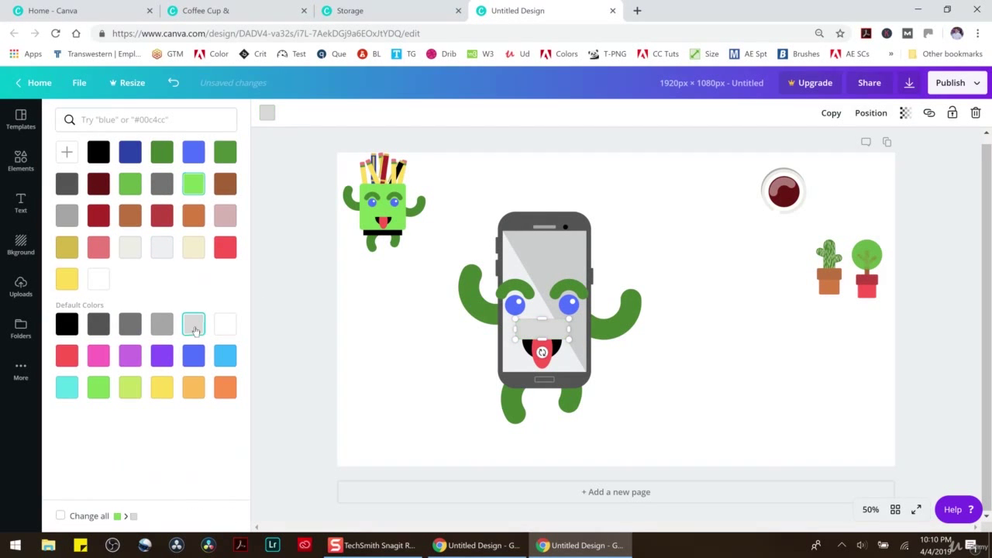
click(130, 248)
click(161, 249)
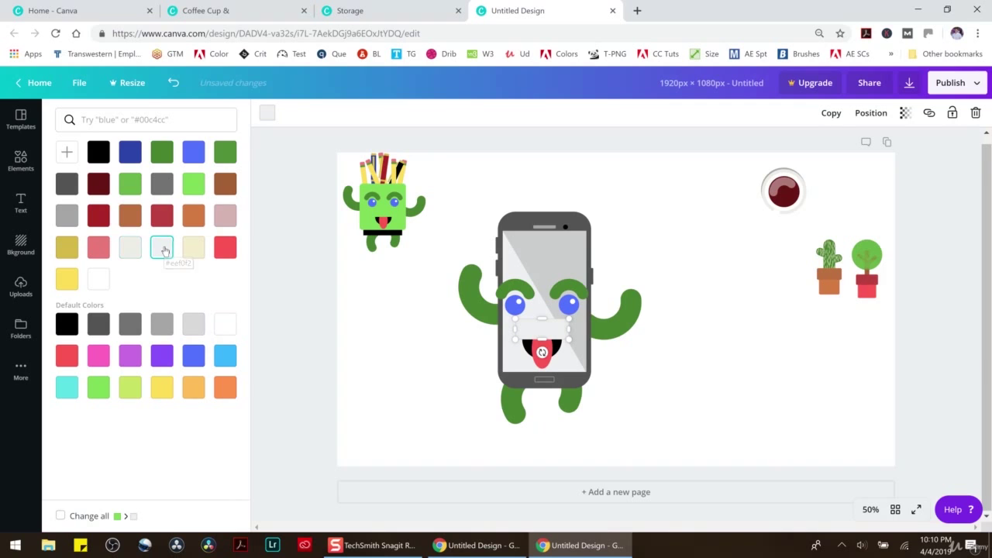
Step: Nudge the phone slightly left behind the face and move the right-hand arm in against its side
click(686, 401)
drag(555, 252, 553, 251)
drag(613, 325, 603, 323)
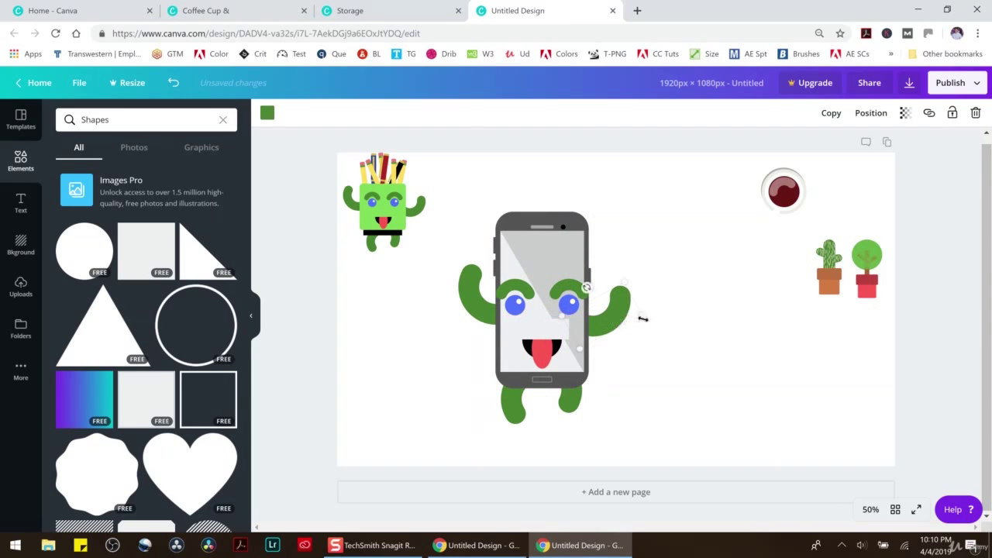
click(704, 349)
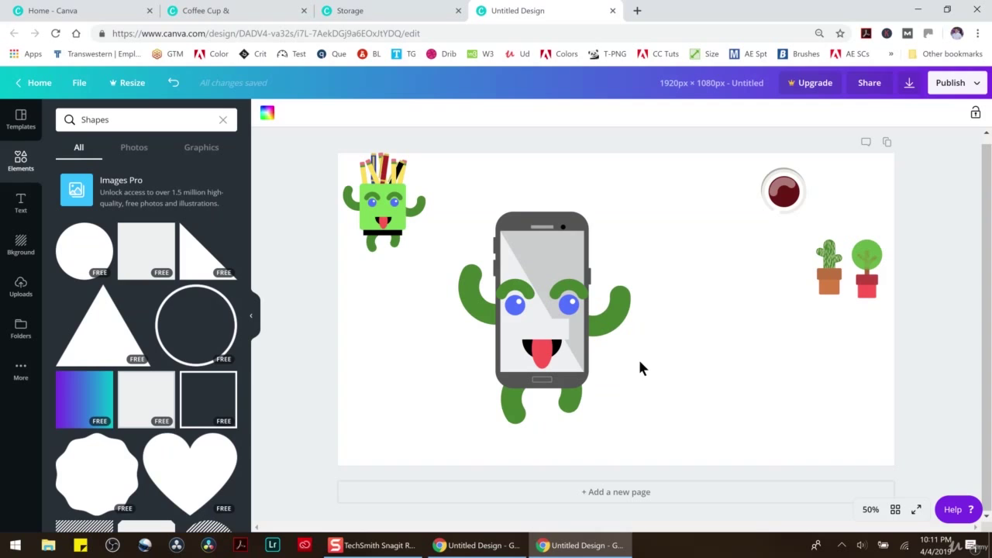
Step: Move the phone aside, spread the arms and legs along the page's bottom and move the face to the lower-right corner
drag(548, 233, 768, 300)
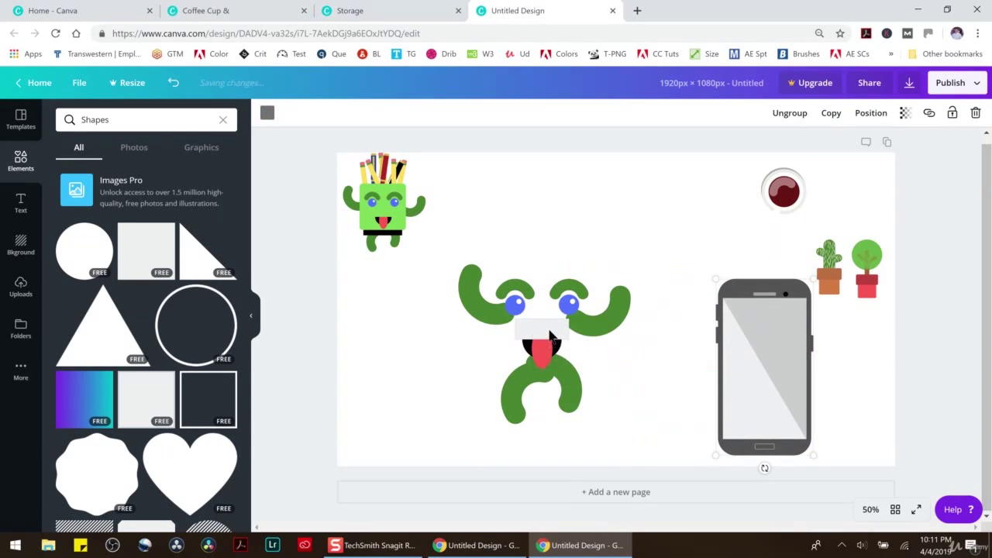
click(590, 327)
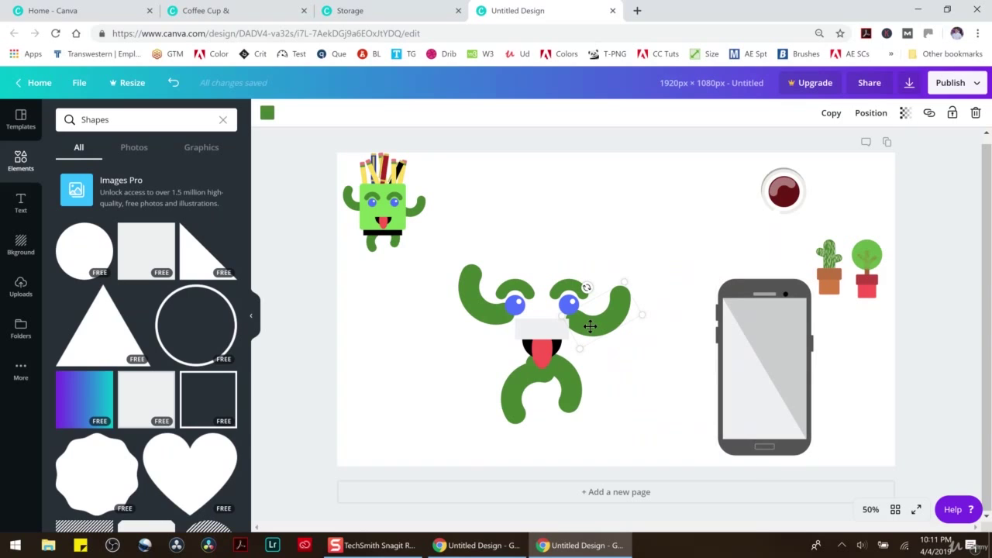
drag(590, 326, 643, 378)
drag(458, 314, 376, 451)
drag(525, 392, 478, 423)
drag(559, 388, 582, 438)
drag(662, 378, 671, 444)
drag(471, 260, 583, 355)
drag(583, 354, 786, 364)
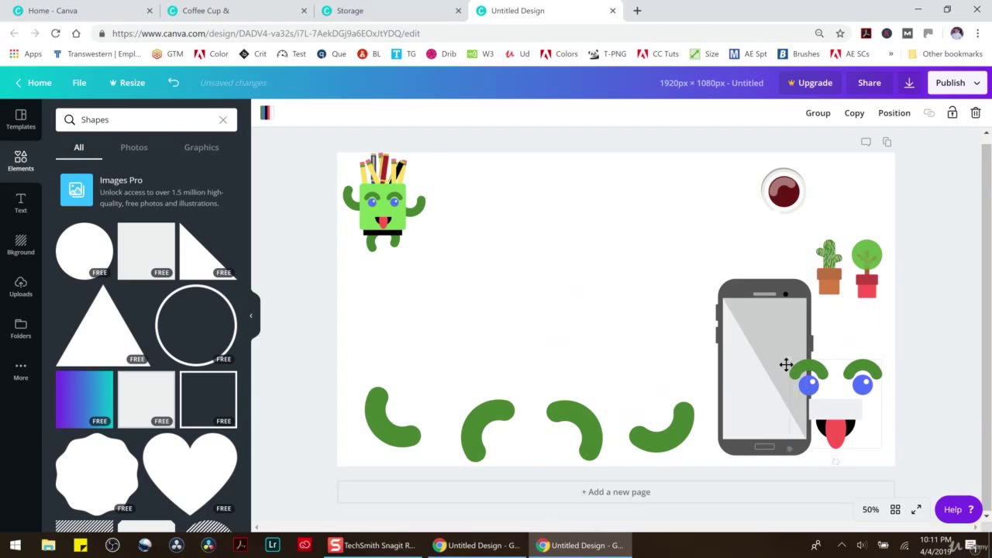
Step: Move the phone away from the face to the upper middle of the page
click(759, 350)
drag(709, 321, 554, 255)
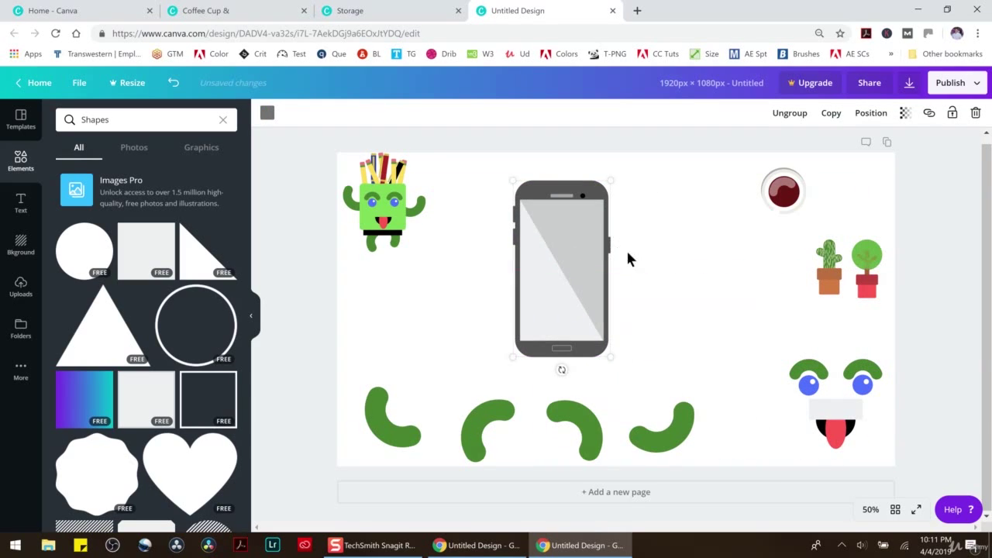
click(634, 273)
Step: Delete the two overlapping translucent gray reflection triangles from the phone's screen
click(576, 267)
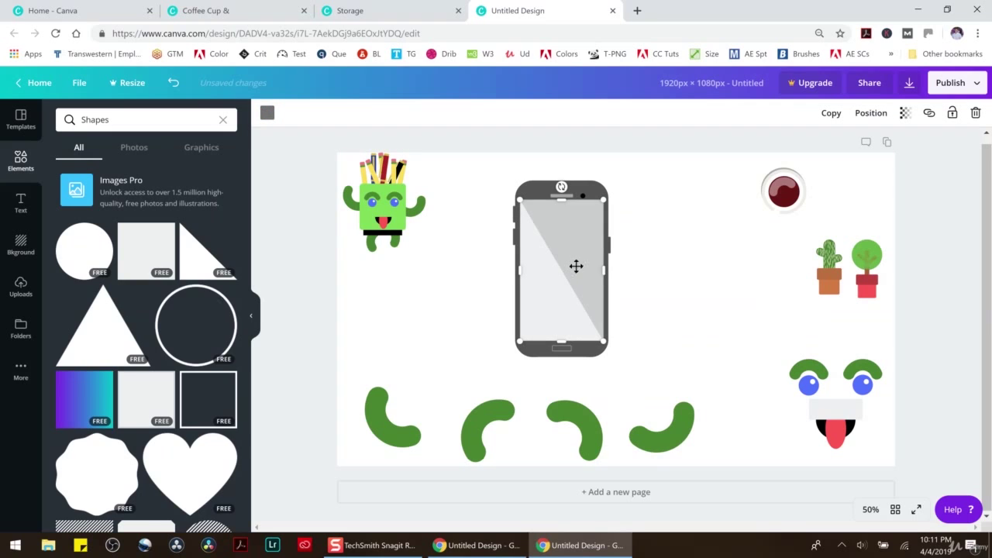
drag(566, 224, 705, 255)
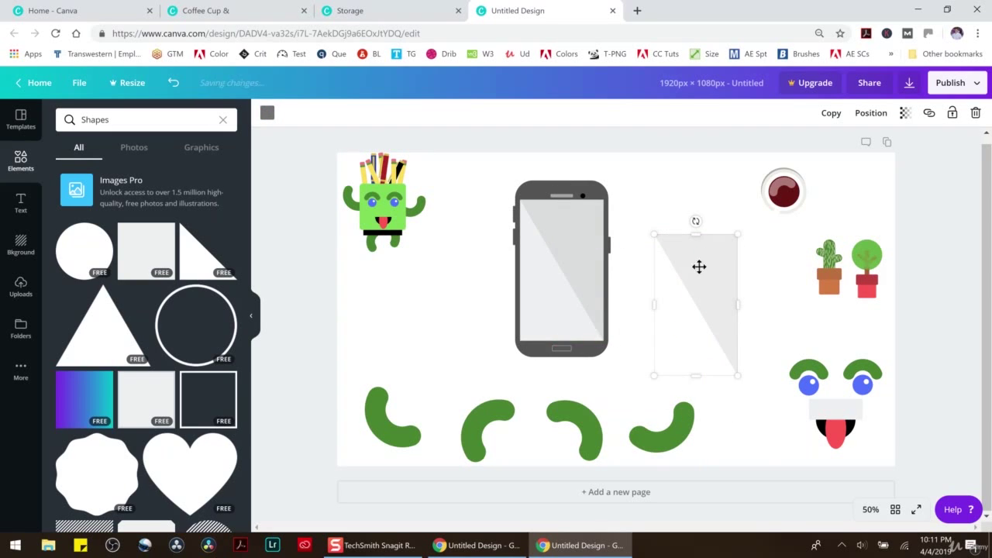
click(975, 113)
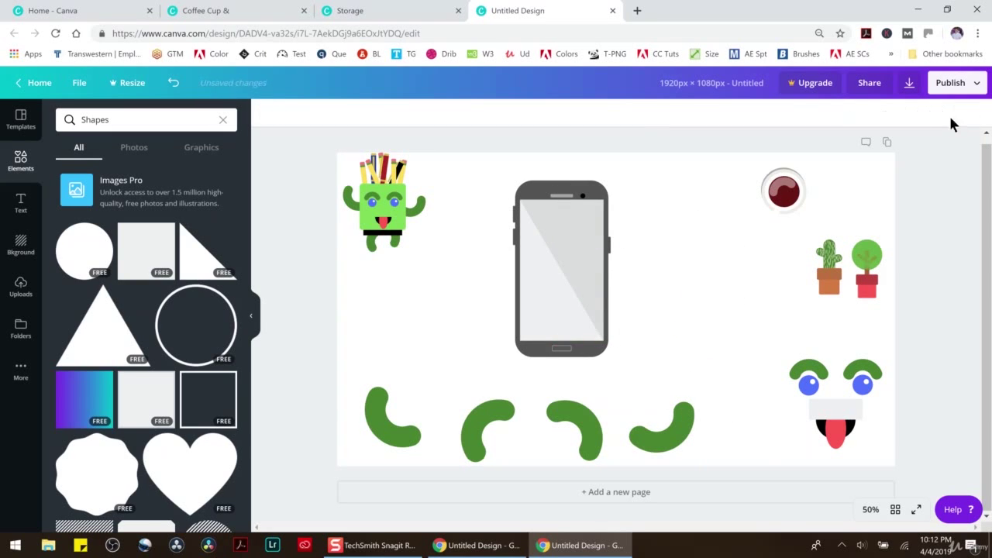
click(585, 249)
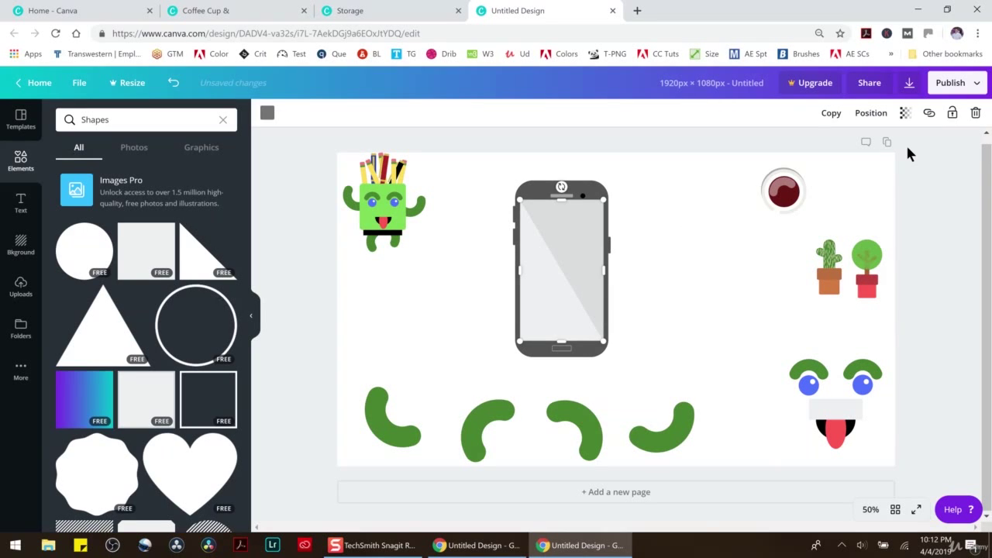
click(975, 113)
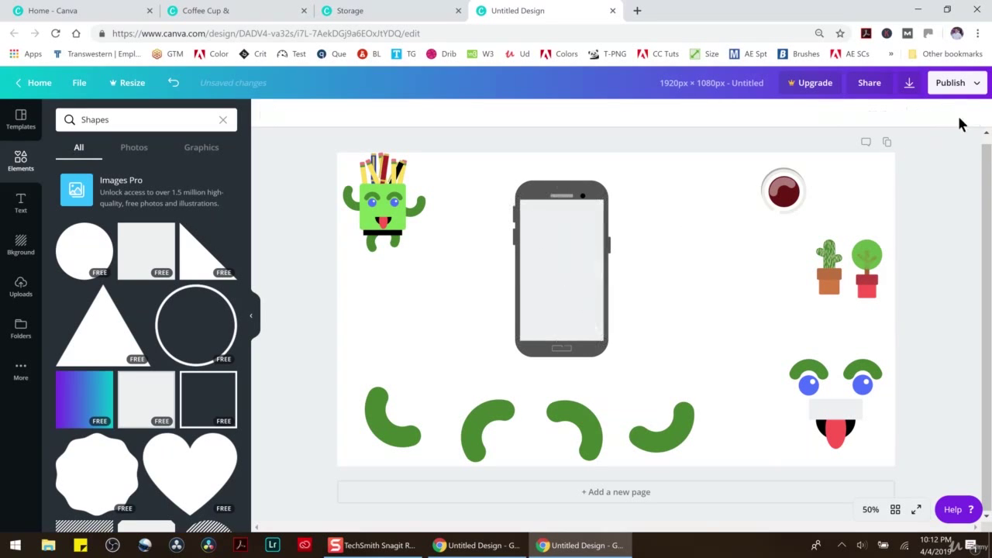
click(664, 268)
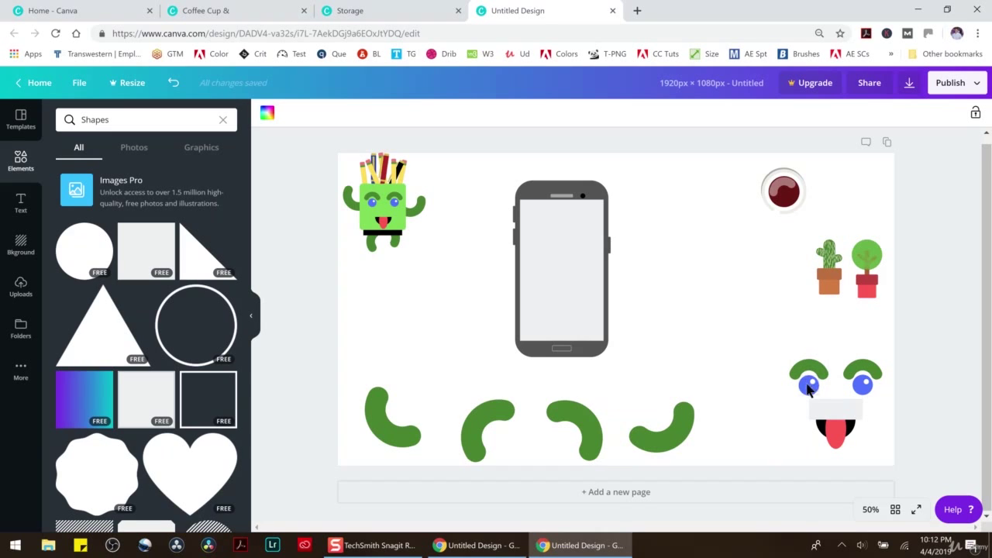
Step: Place the two green arms against the phone's sides, raised upward, and recolor both black
drag(664, 441, 627, 267)
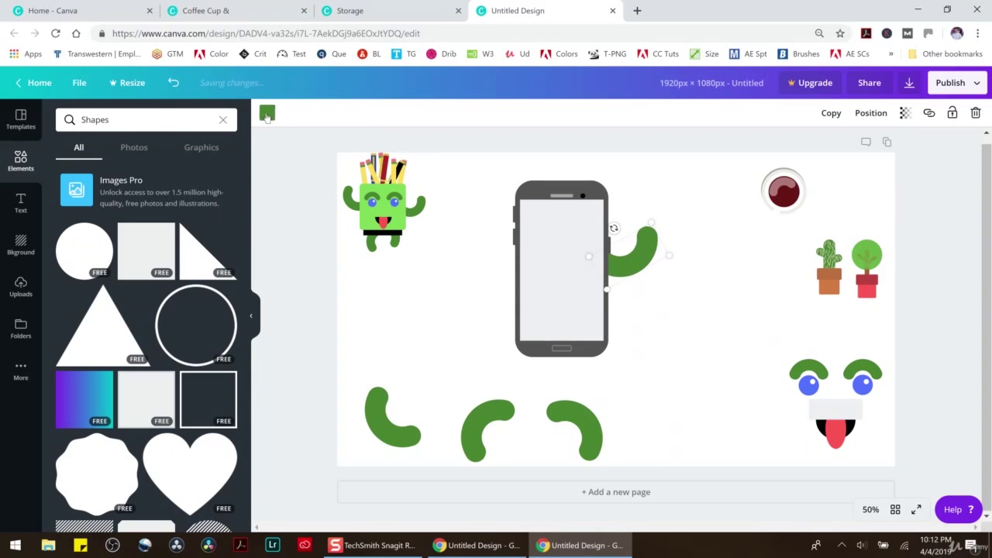
click(267, 114)
click(98, 152)
drag(392, 422, 493, 245)
click(266, 113)
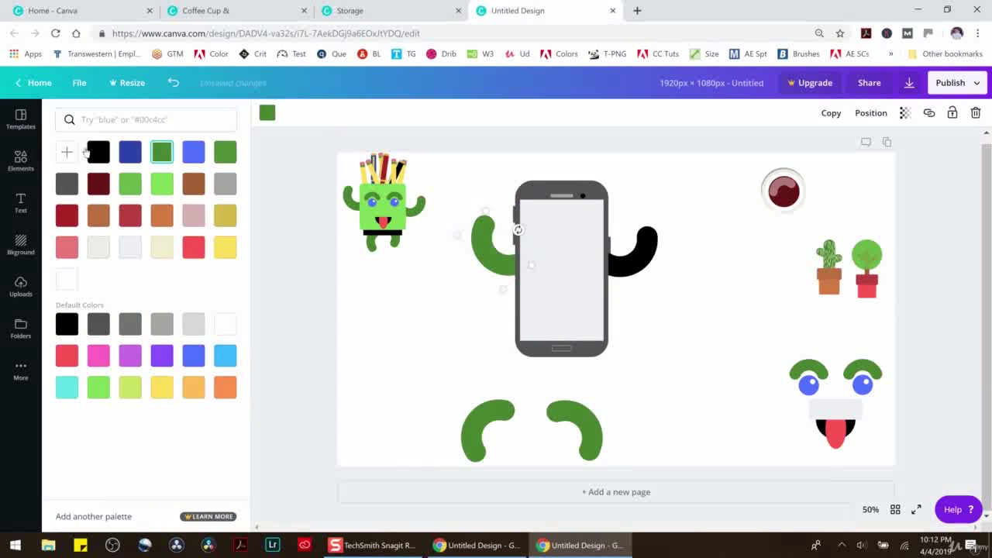
click(99, 152)
Step: Place the two green legs at the phone's lower sides and recolor both black
drag(600, 446, 629, 355)
drag(508, 440, 513, 331)
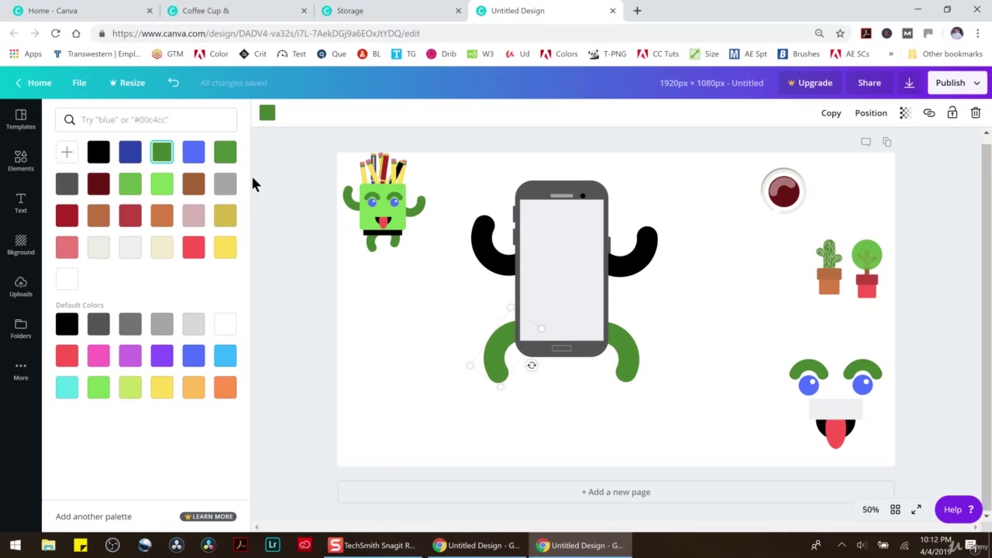
click(21, 161)
click(267, 113)
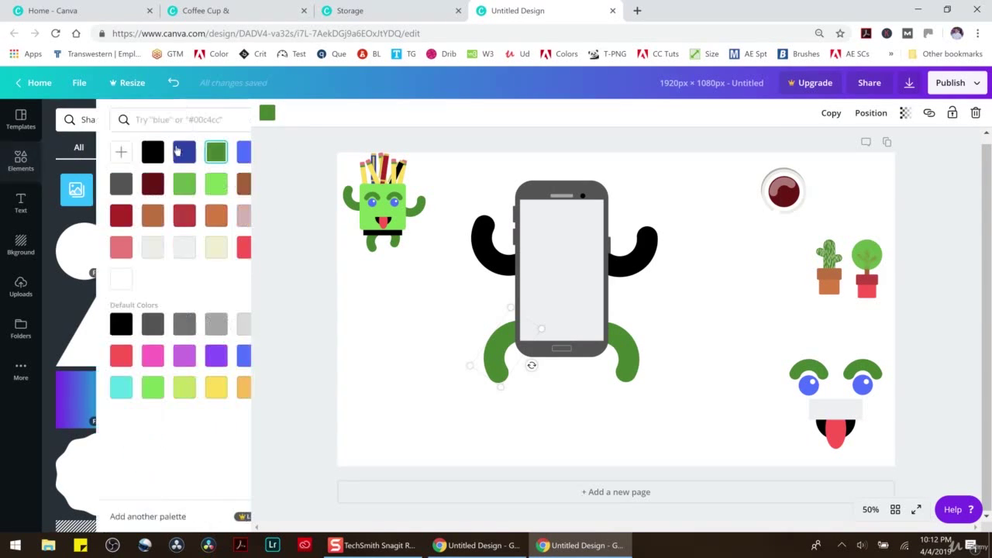
click(96, 155)
click(620, 356)
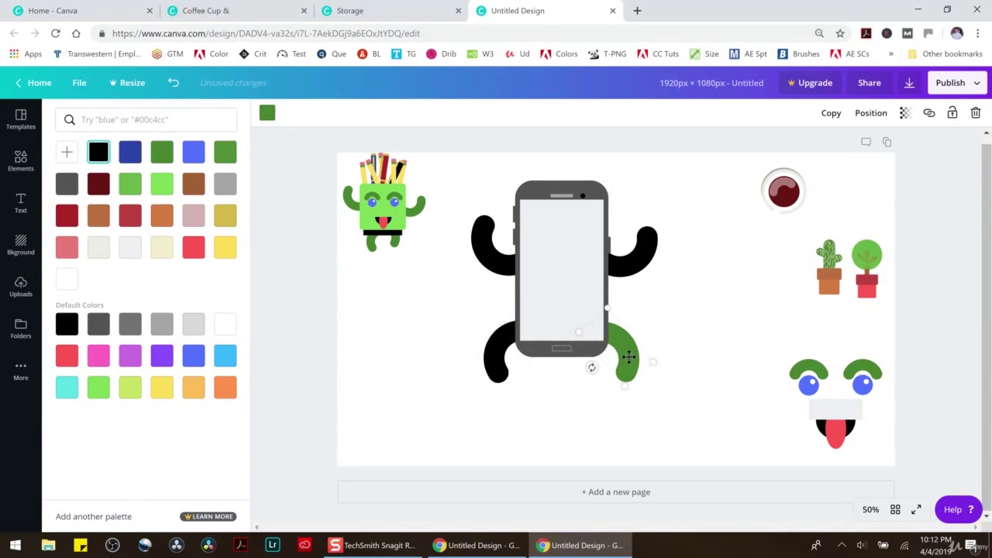
click(98, 155)
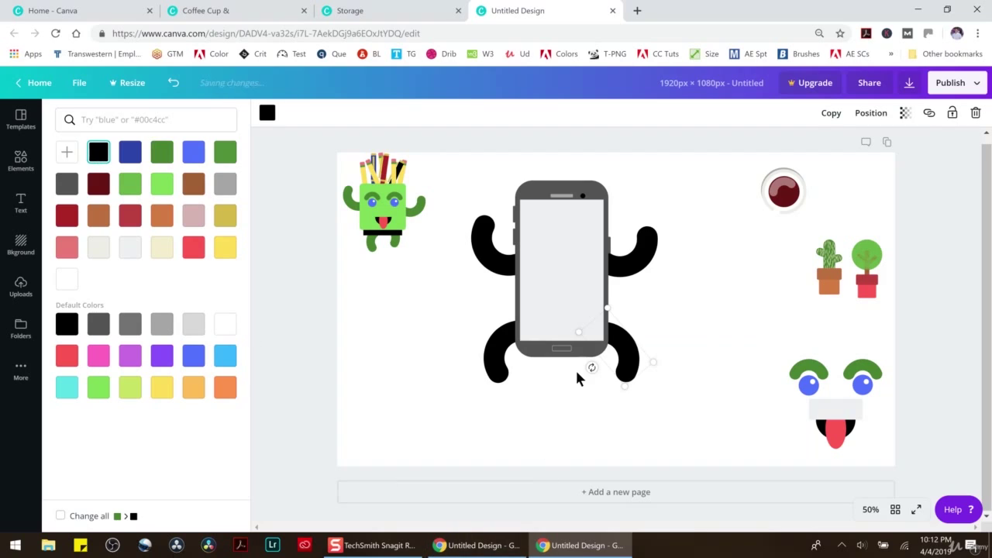
click(684, 337)
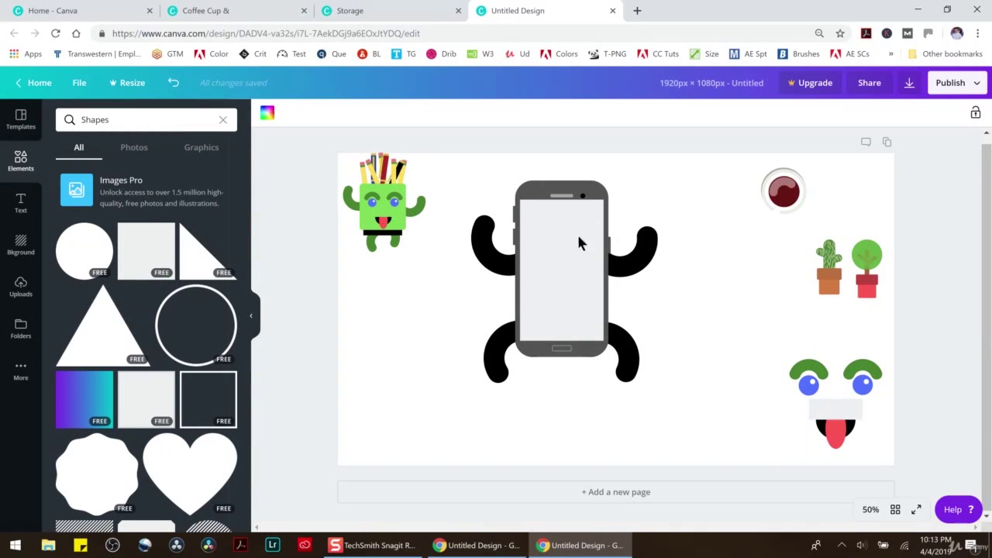
Step: Try the legs close together beneath the phone, and return them to its lower sides
drag(624, 343, 590, 375)
click(655, 365)
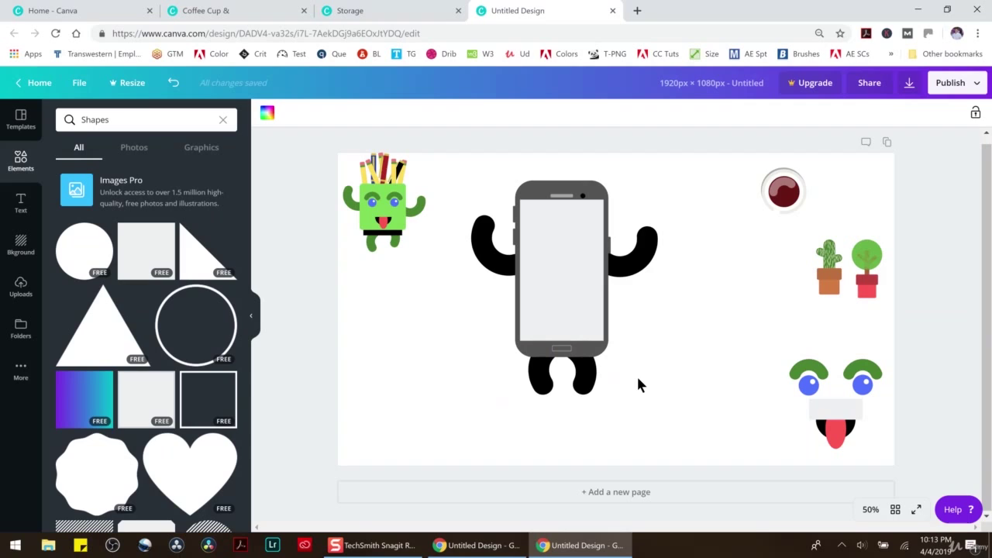
drag(595, 378, 623, 365)
drag(543, 375, 505, 366)
click(685, 321)
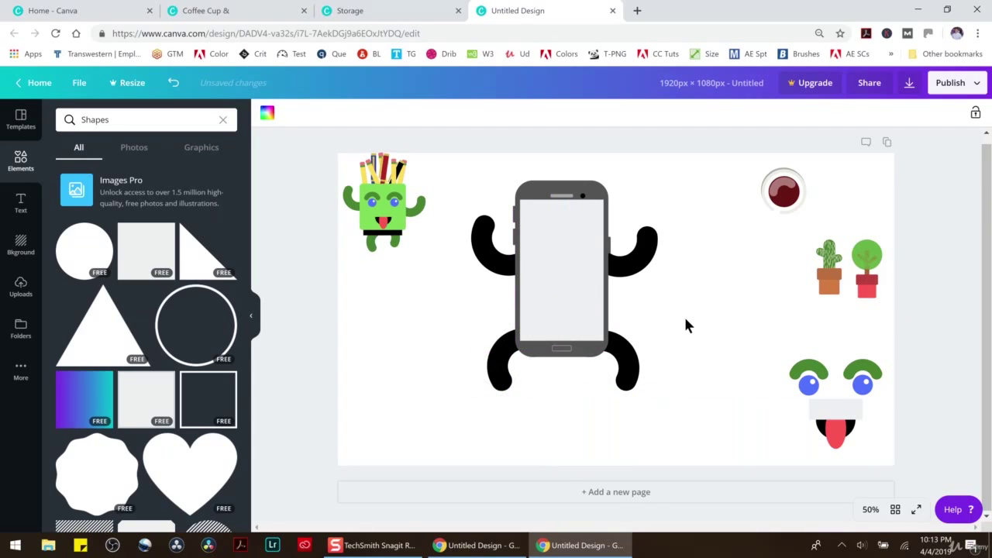
drag(640, 368, 633, 355)
drag(514, 355, 504, 348)
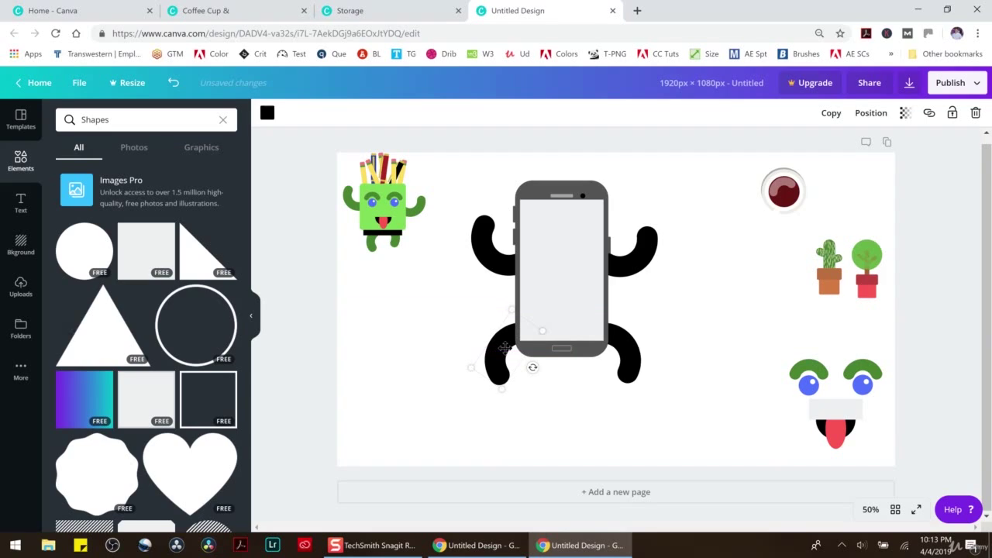
click(769, 314)
Step: Move the mouth with its light gray cover rectangle onto the lower part of the phone screen and delete the red tongue
click(827, 414)
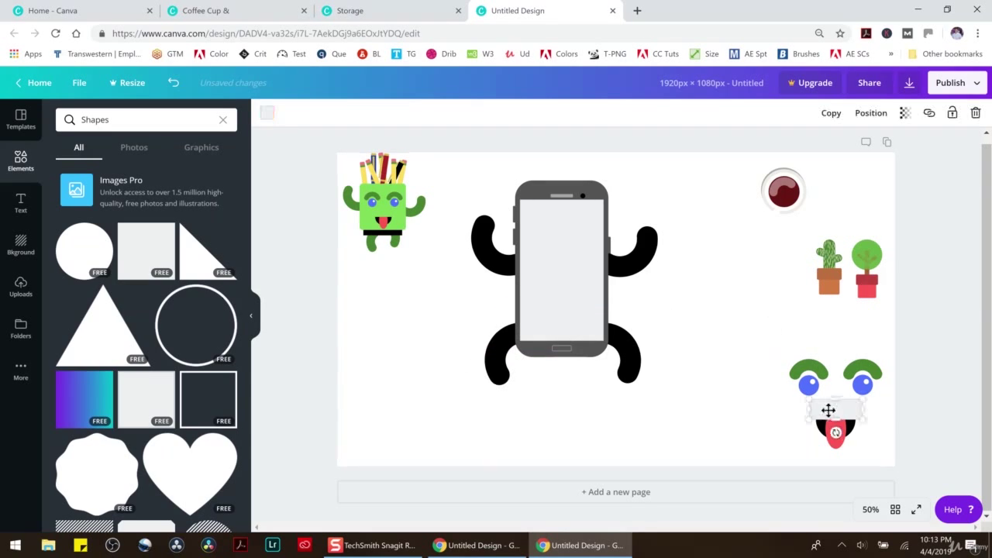
click(863, 454)
drag(864, 453, 560, 296)
click(682, 304)
click(567, 318)
key(Delete)
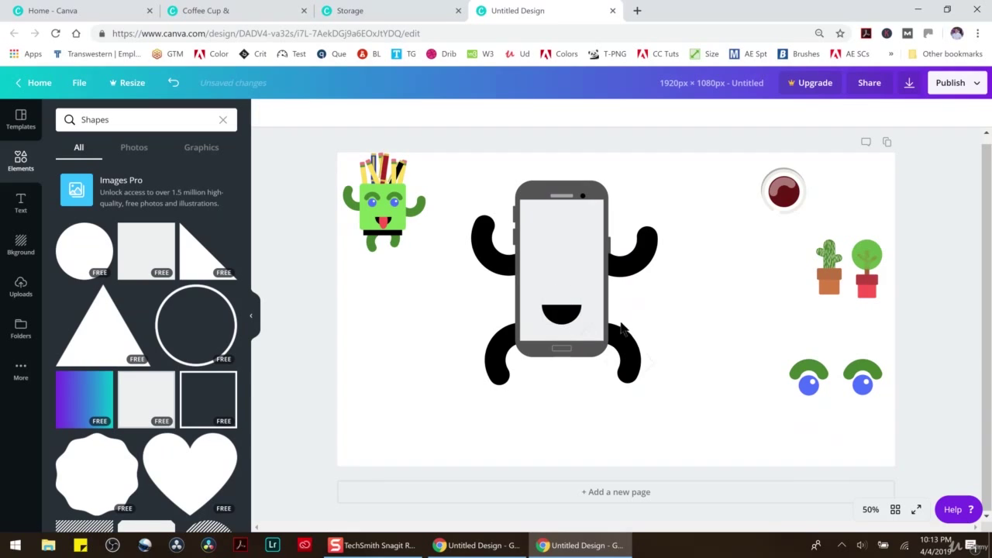
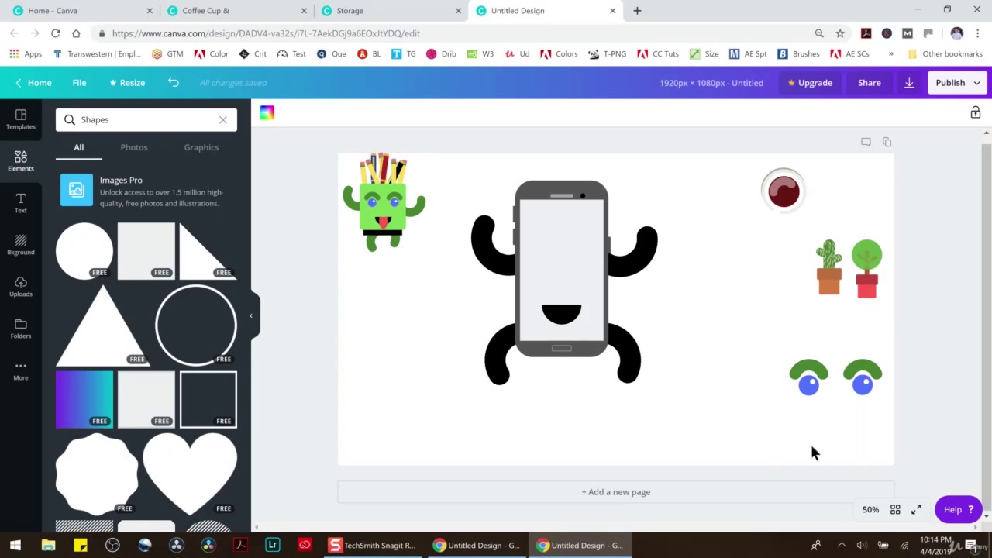
Step: Try placing both eyes with their green eyebrows above the mouth on the phone screen, and undo both placements
drag(770, 331, 543, 253)
drag(812, 341, 586, 252)
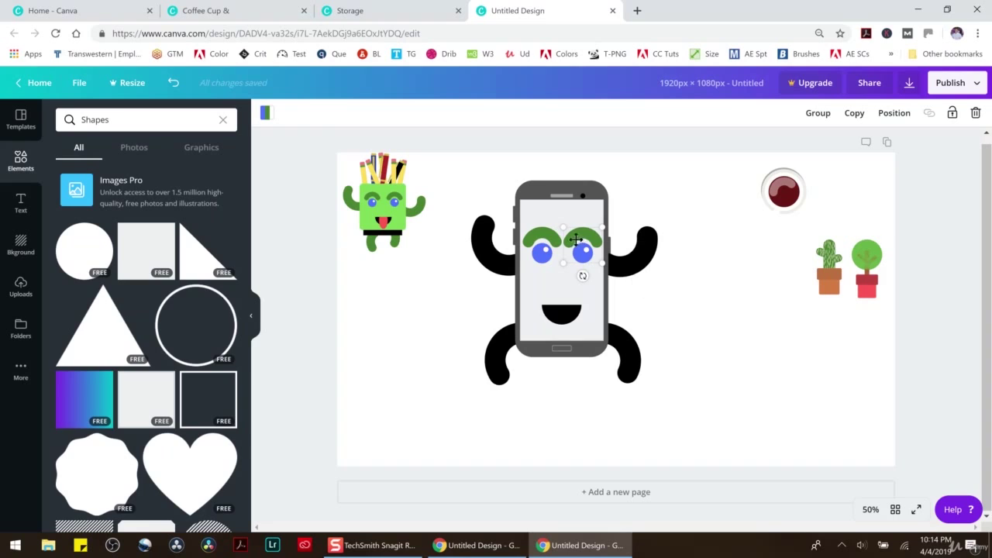
click(173, 82)
click(173, 82)
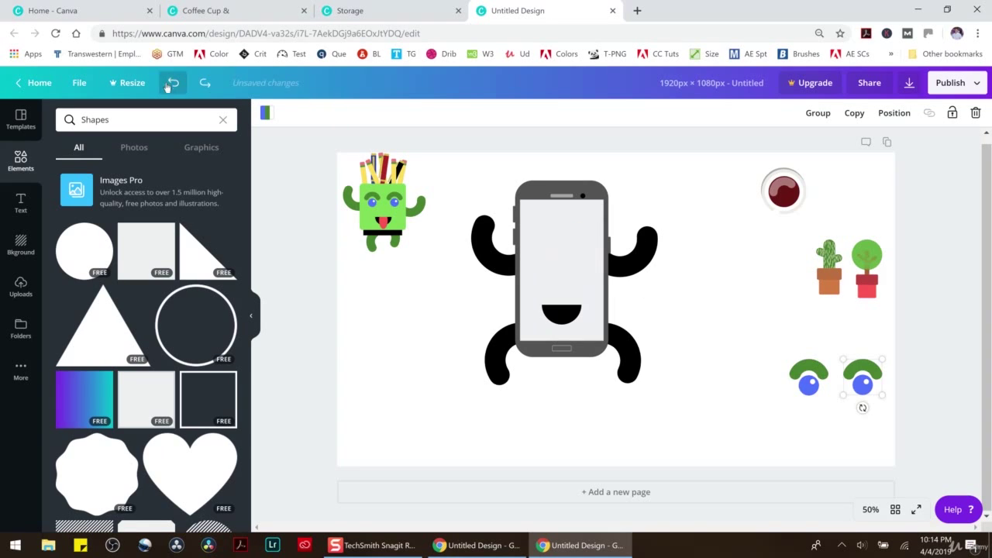
Step: Move one blue eye circle without its eyebrow onto the phone screen and duplicate it into a row of three touching circles
click(810, 385)
drag(809, 385, 581, 237)
key(ctrl+d)
drag(581, 235, 543, 236)
key(ctrl+d)
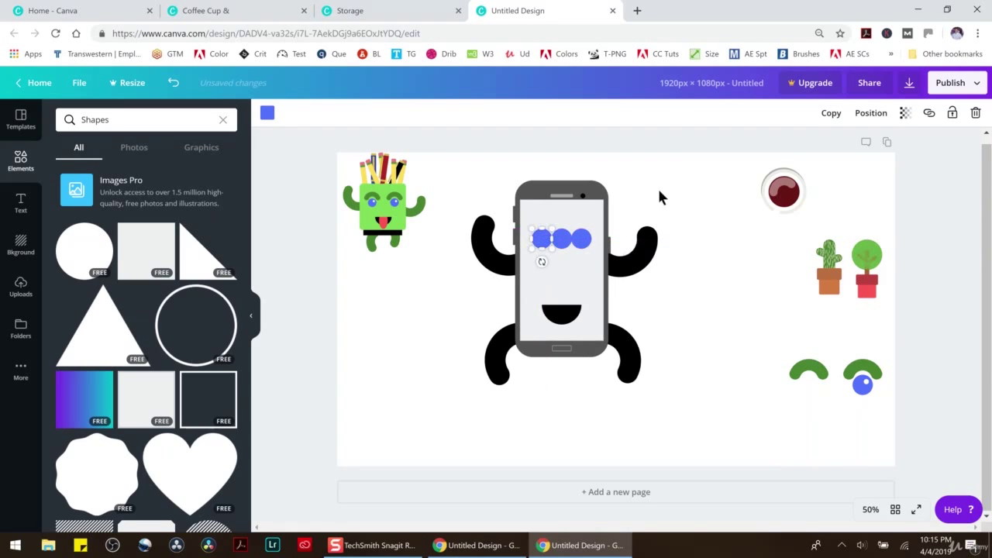
click(659, 197)
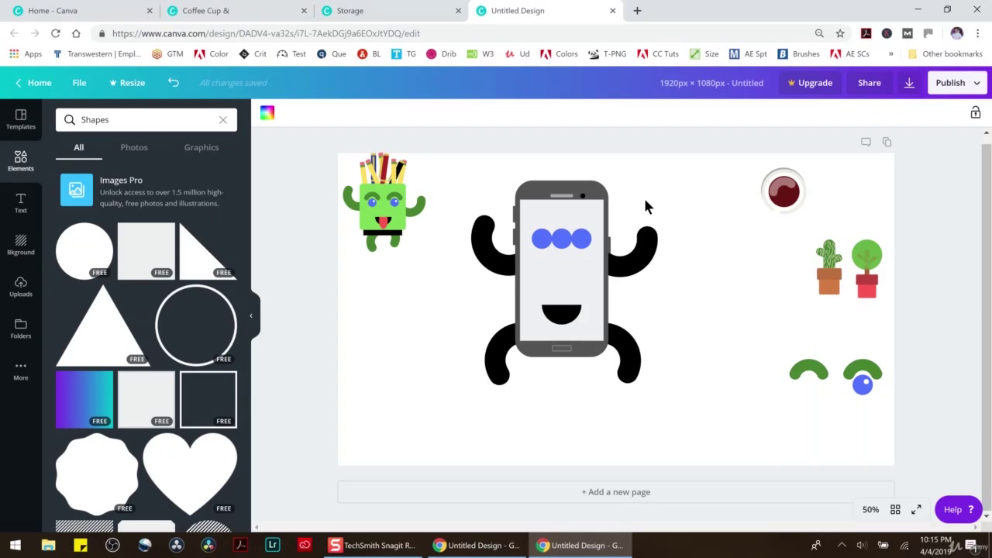
Step: Nudge the two outer blue circles slightly apart and delete the middle one, leaving two eyes on the phone screen
drag(582, 238, 581, 239)
click(541, 240)
drag(541, 237, 541, 237)
click(561, 239)
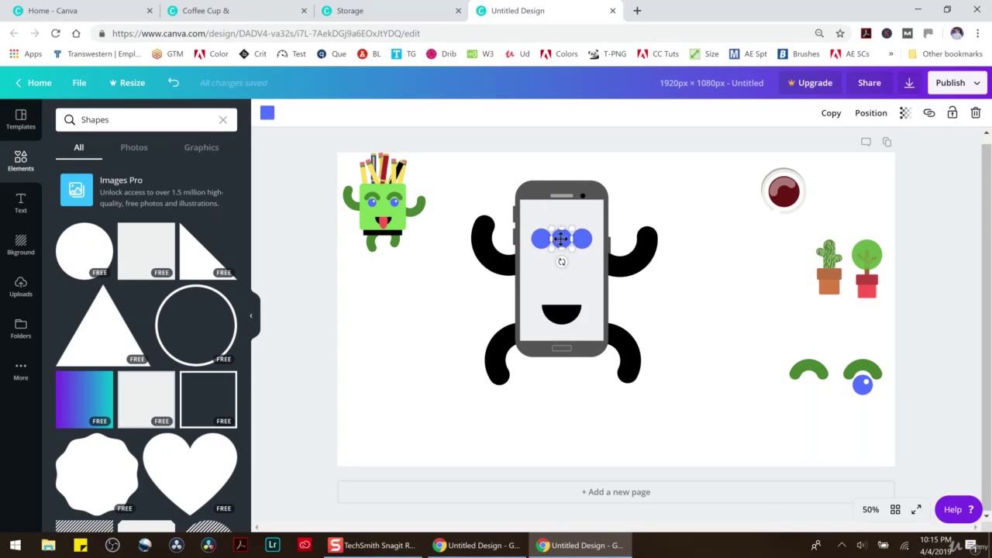
key(Delete)
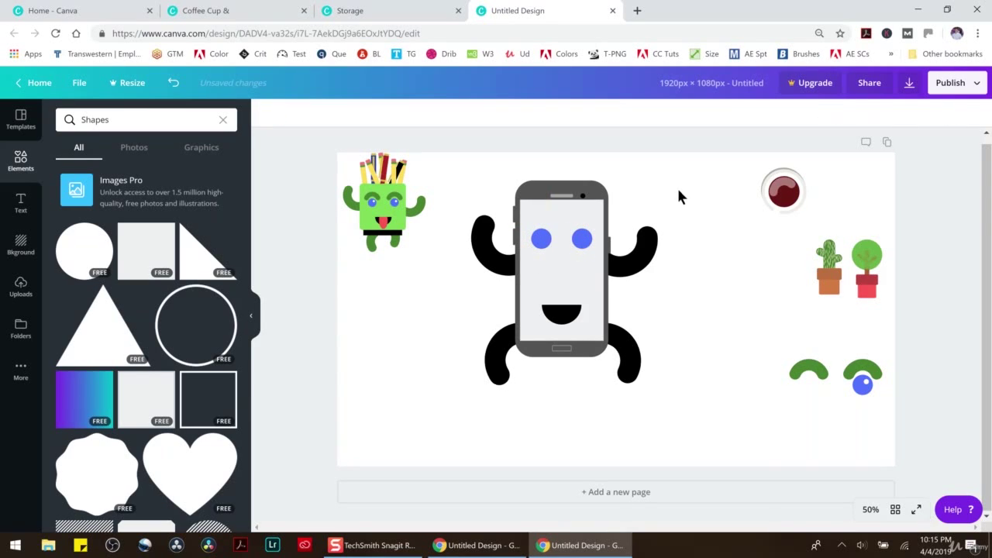
Step: Enlarge the black mouth, resize the light gray rectangle to cover its upper half and move both higher on the phone screen
click(570, 313)
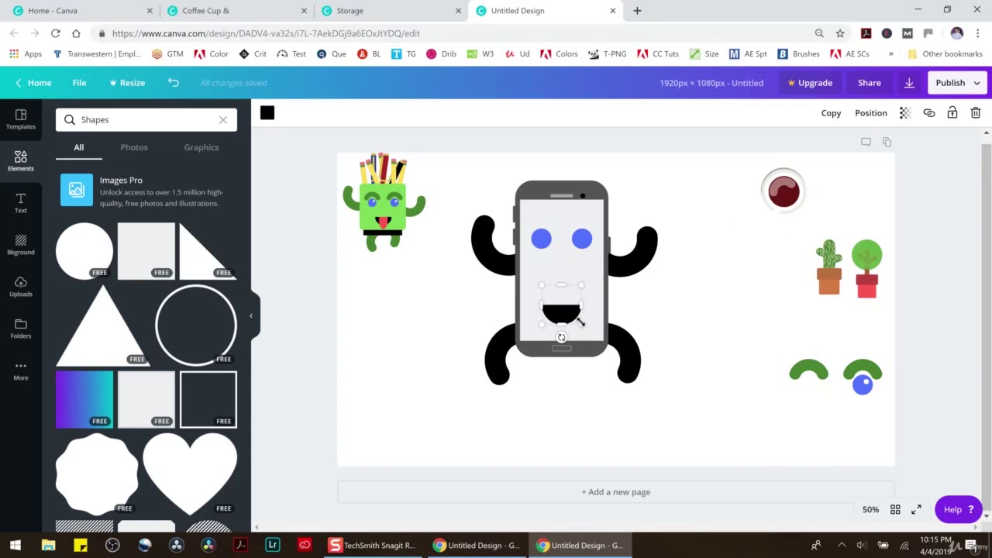
drag(580, 320, 602, 349)
drag(572, 318, 561, 266)
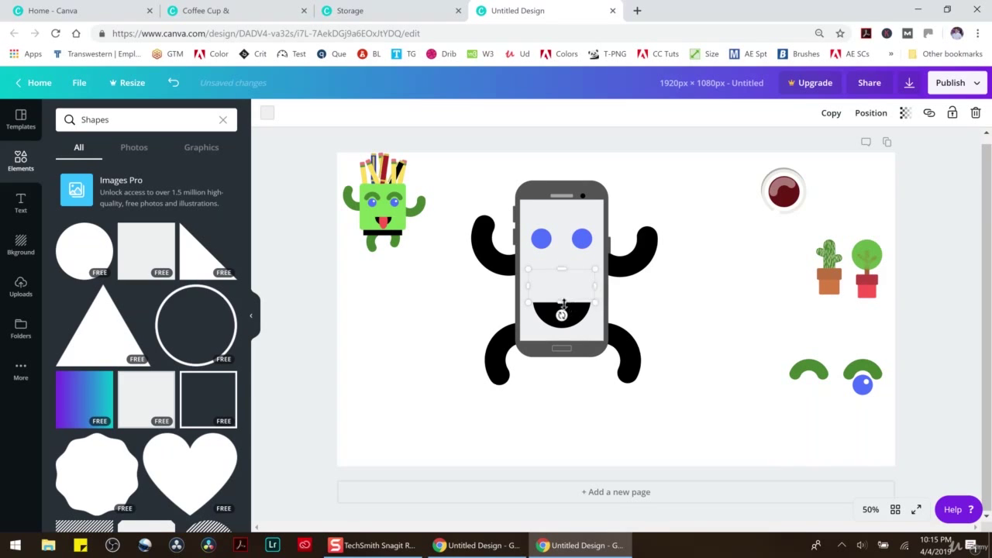
drag(572, 318, 565, 309)
click(562, 273)
drag(562, 273, 562, 251)
drag(565, 301, 563, 284)
click(712, 266)
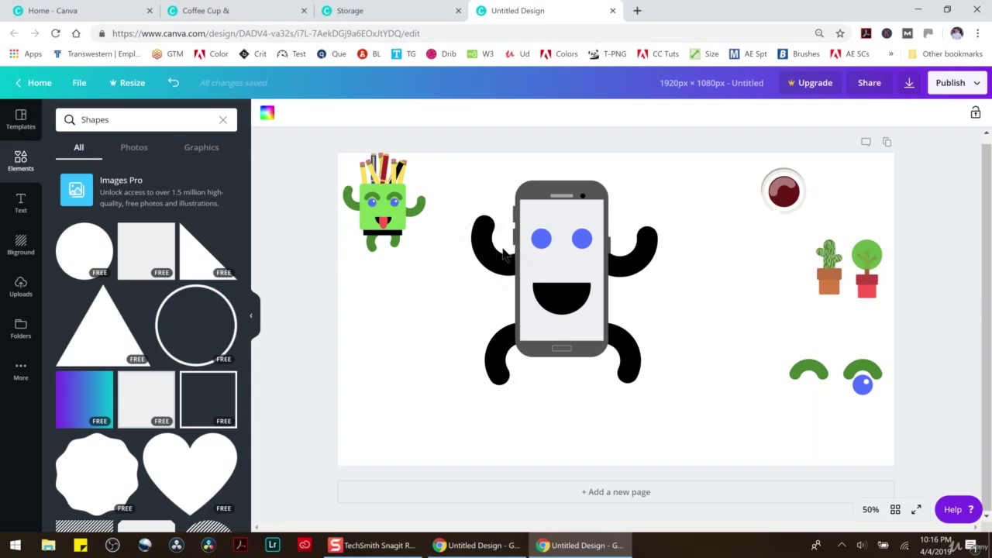
Step: Make a smaller black pupil of about 48 × 48 px from a copy of the left-hand blue eye and center it on that eye
click(541, 239)
drag(548, 245, 549, 247)
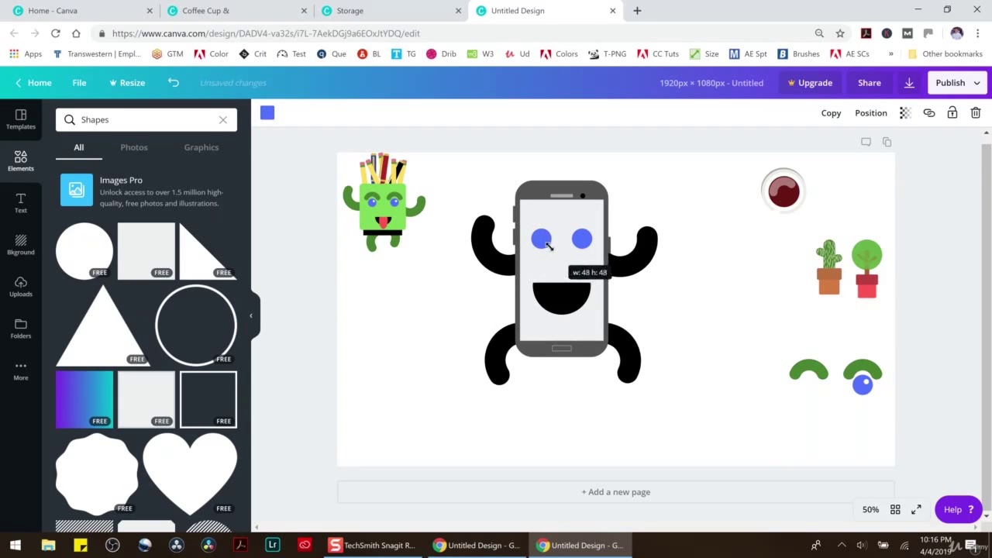
click(266, 113)
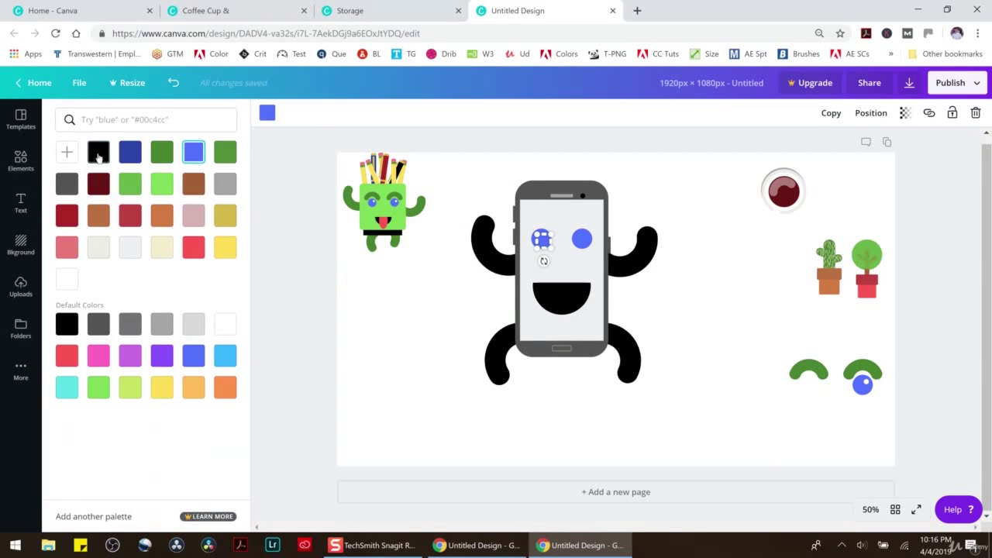
click(99, 152)
drag(545, 241, 541, 238)
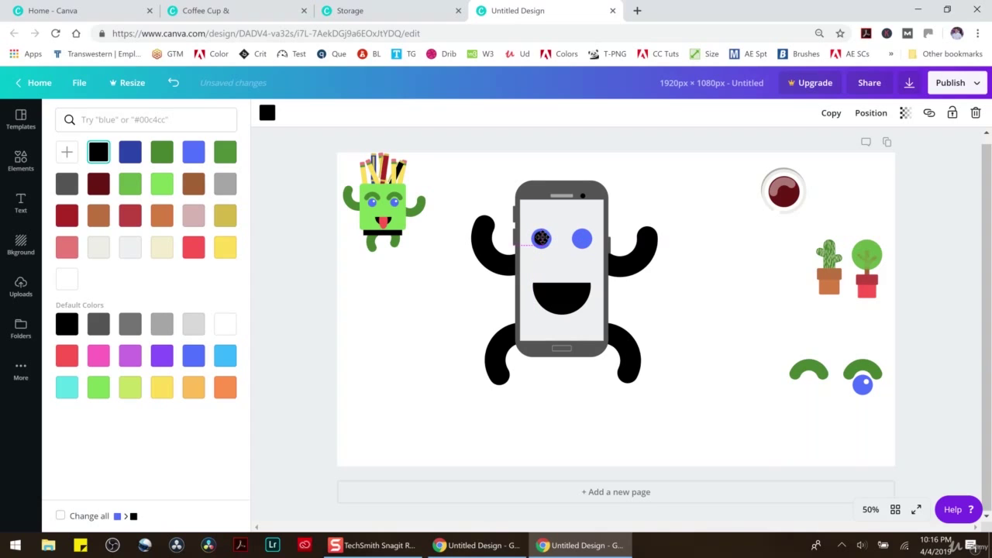
drag(541, 238, 541, 239)
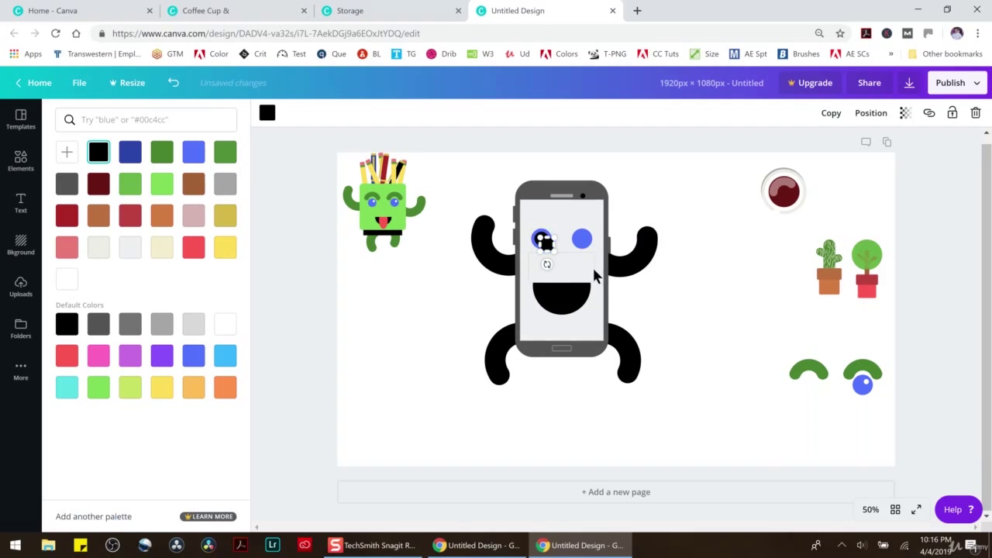
Step: Duplicate the black pupil and center the copy on the right-hand blue eye
key(ctrl+d)
drag(545, 243, 582, 238)
click(727, 232)
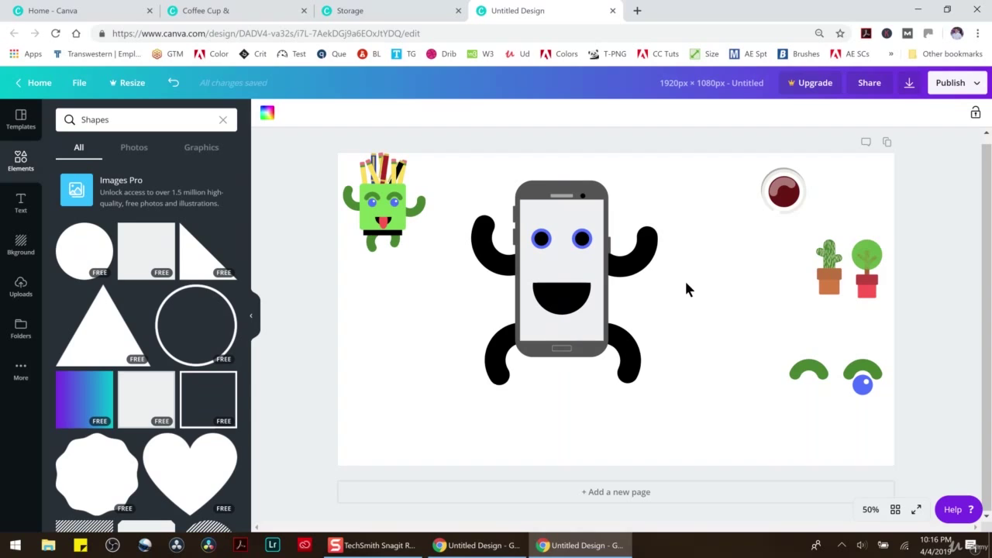
Step: Shrink the black pupil of the left-hand eye and delete the pupil of the right-hand eye
click(540, 242)
drag(541, 248, 540, 251)
click(581, 238)
click(975, 113)
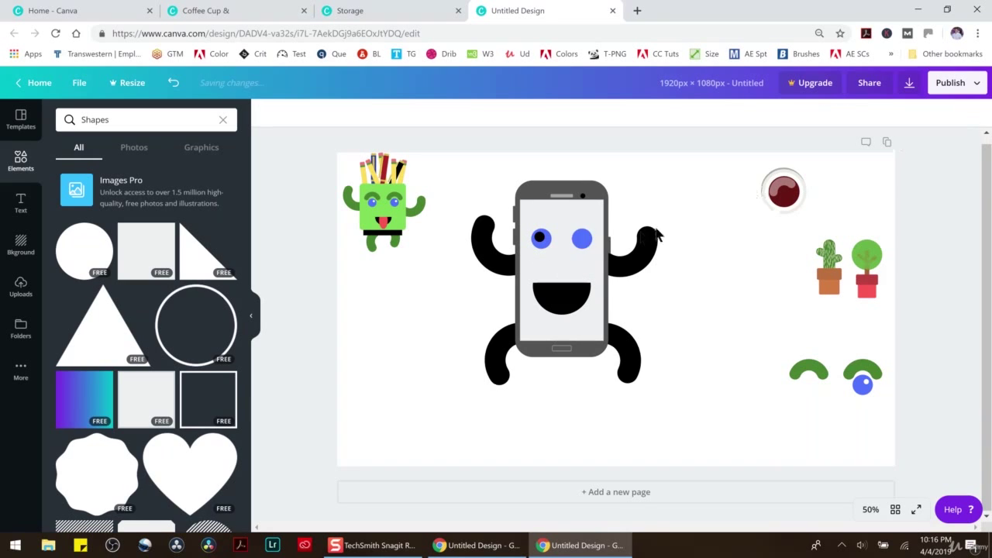
Step: Center the black pupil on the left-hand blue eye and place a copy of it at the center of the right-hand eye
click(540, 238)
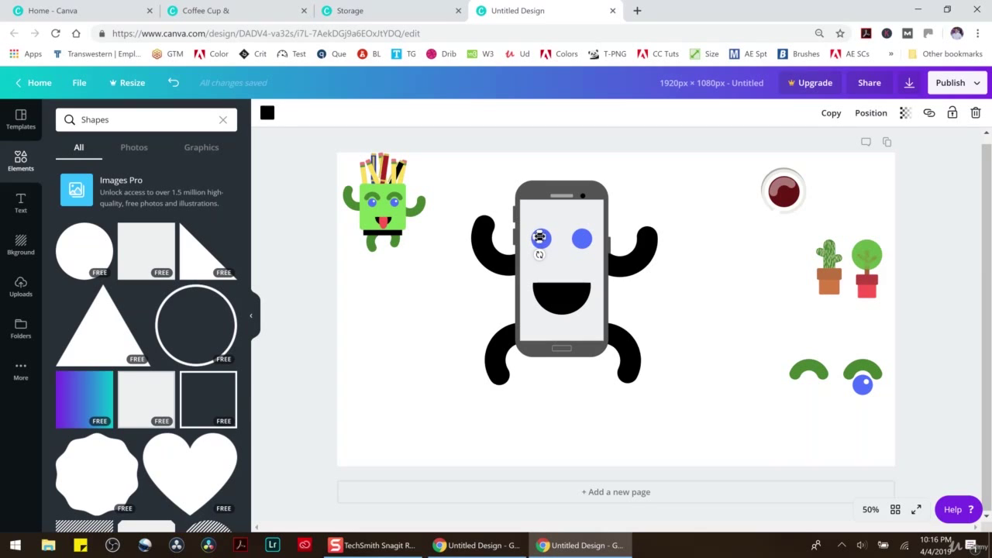
click(870, 510)
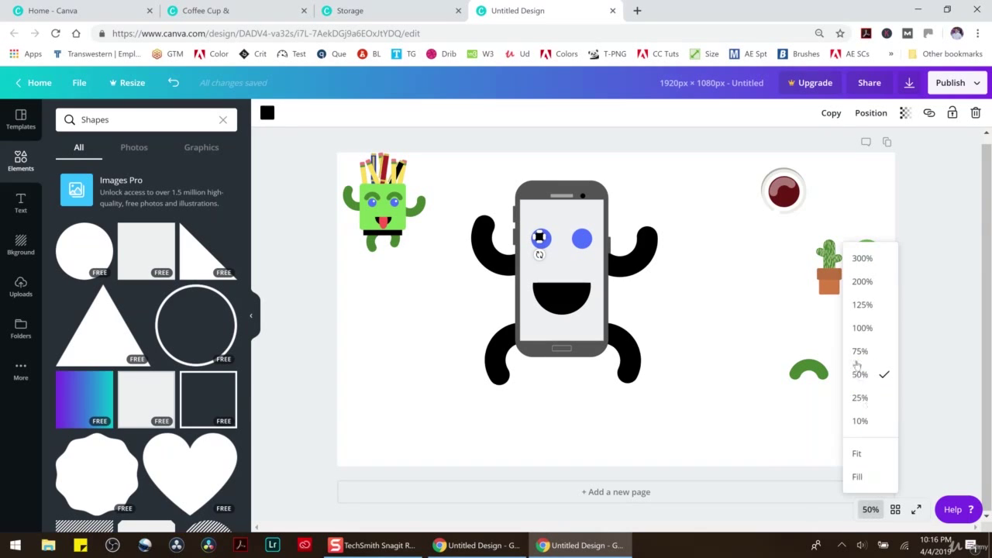
click(862, 328)
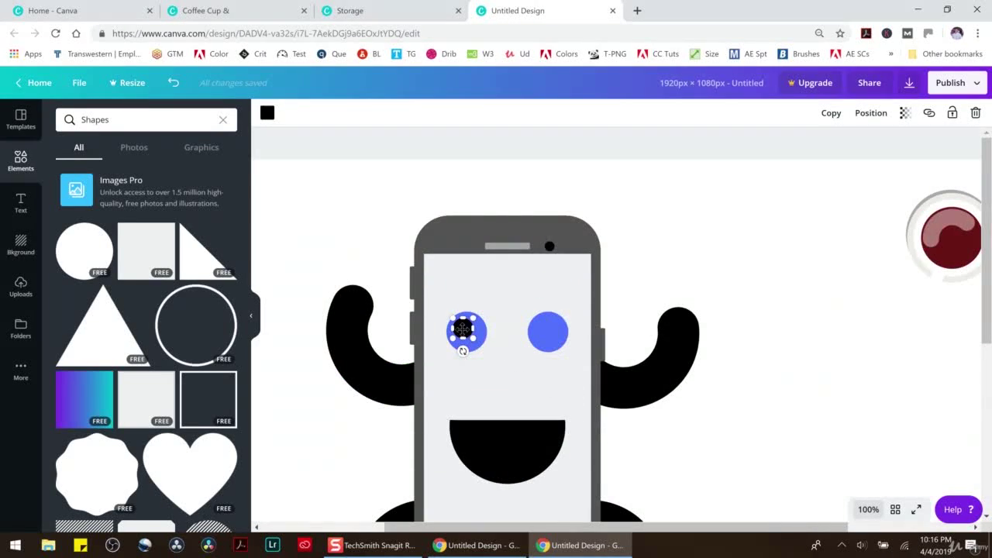
drag(463, 329, 548, 331)
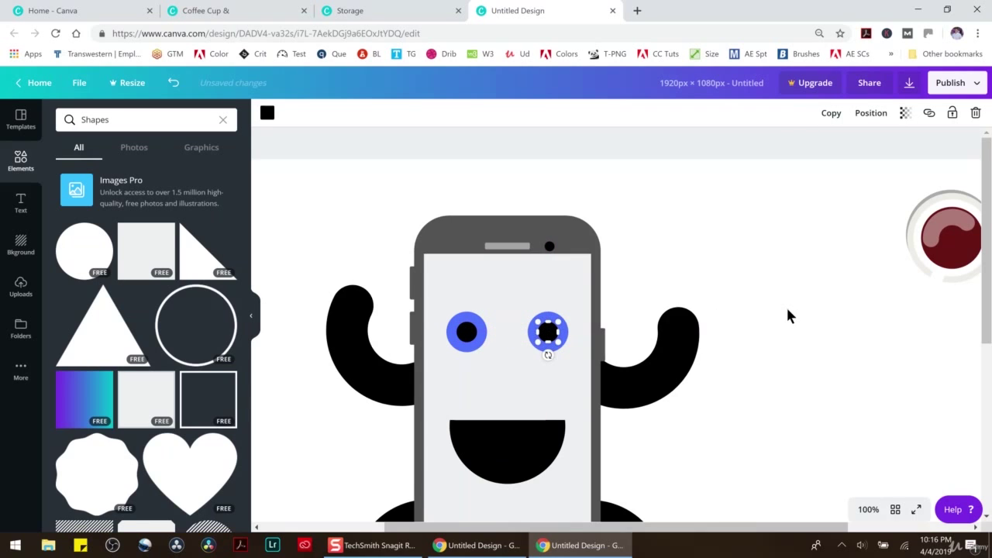
click(788, 311)
scroll(786, 315, down, 3)
scroll(733, 330, up, 1)
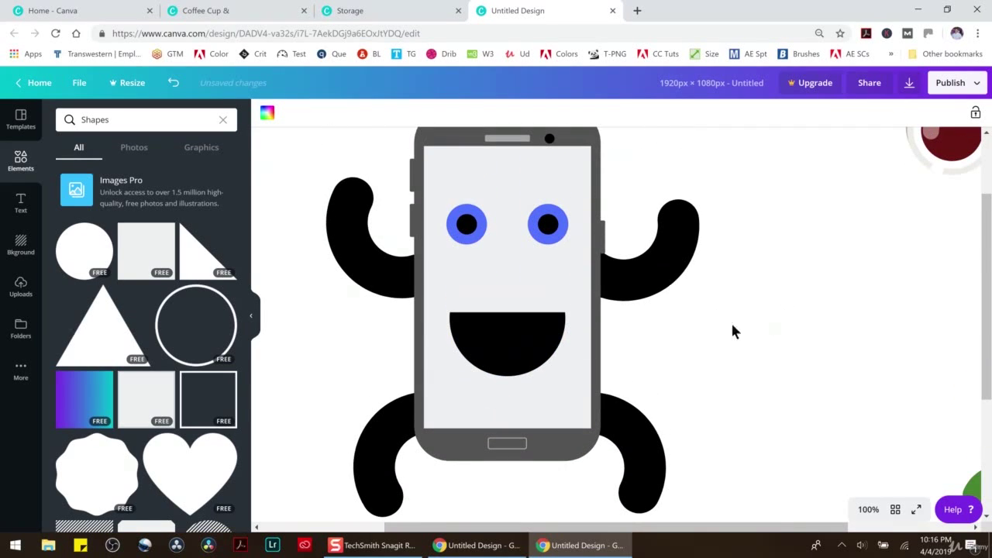
Step: Rotate the right-hand arm further upright and move it higher, and turn the left-hand arm to hang down from the phone's side
click(635, 269)
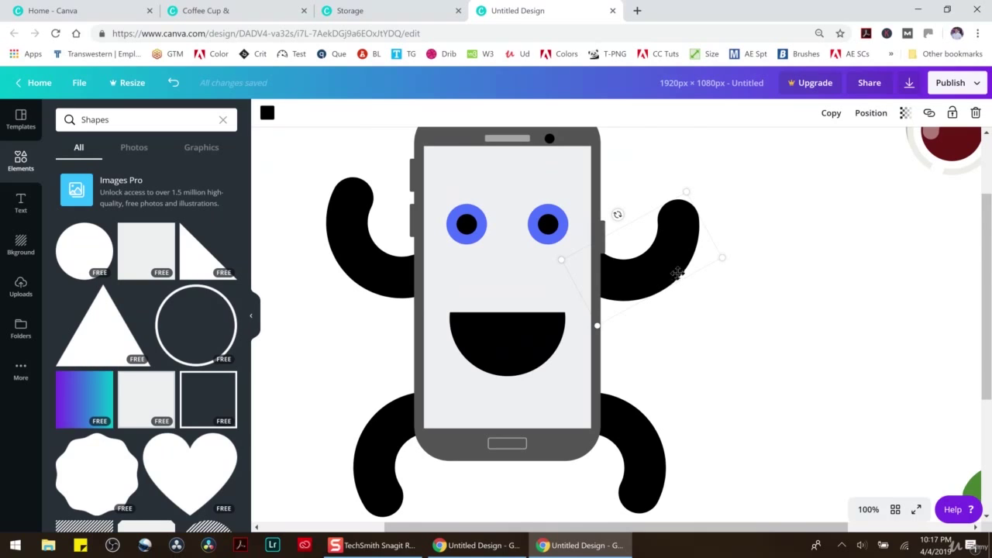
drag(618, 214, 601, 229)
drag(684, 250, 668, 207)
click(378, 243)
drag(411, 215, 395, 279)
drag(368, 229, 375, 256)
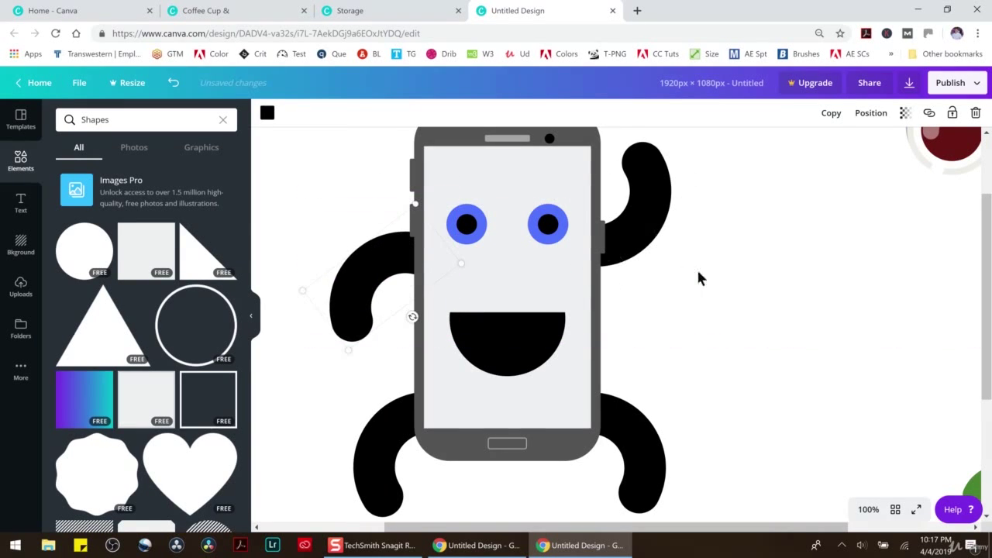
Step: Rotate both black legs slightly inward and reposition them against the phone's lower corners
click(655, 467)
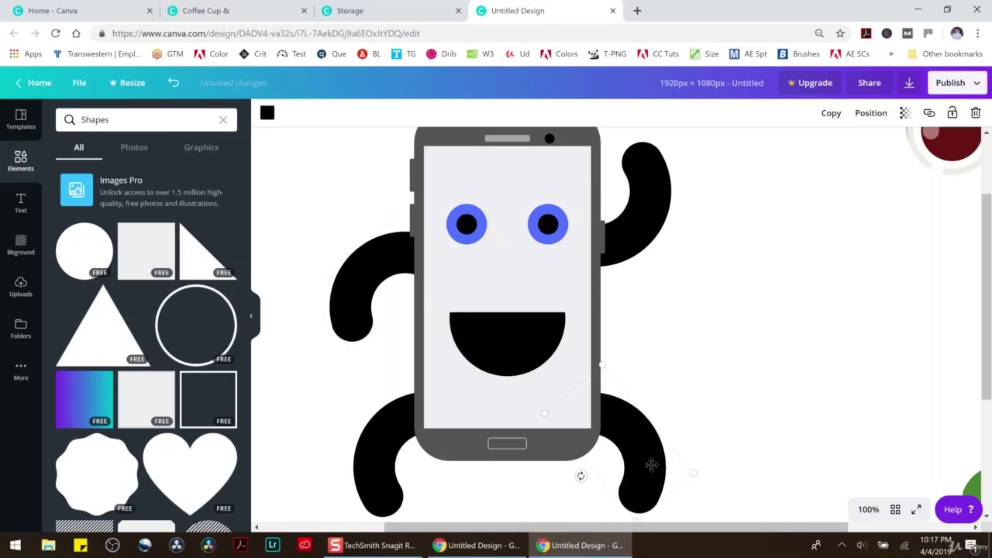
drag(581, 477, 560, 485)
mouse_move(633, 452)
mouse_down()
mouse_move(630, 464)
mouse_move(627, 452)
mouse_up()
click(368, 448)
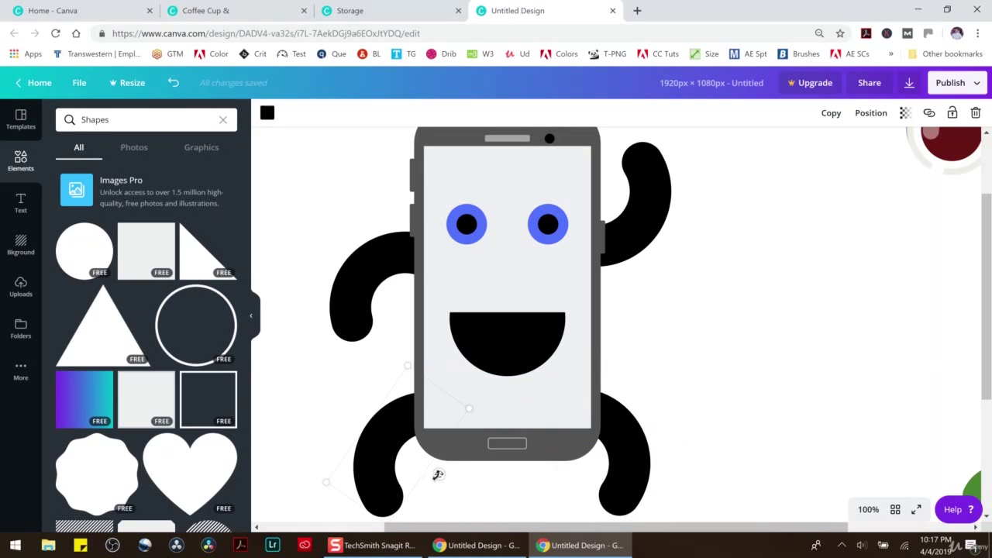
drag(439, 472, 450, 466)
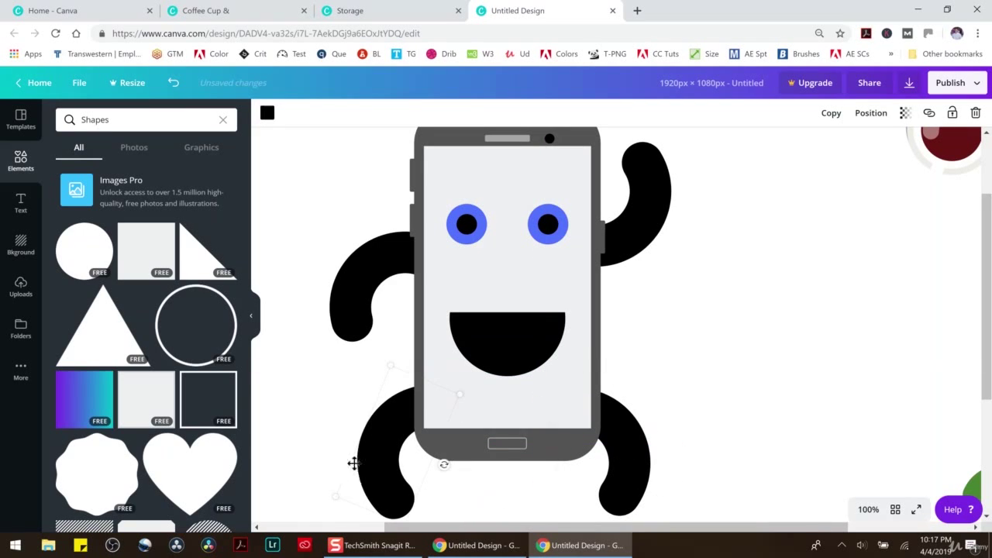
drag(385, 452, 394, 455)
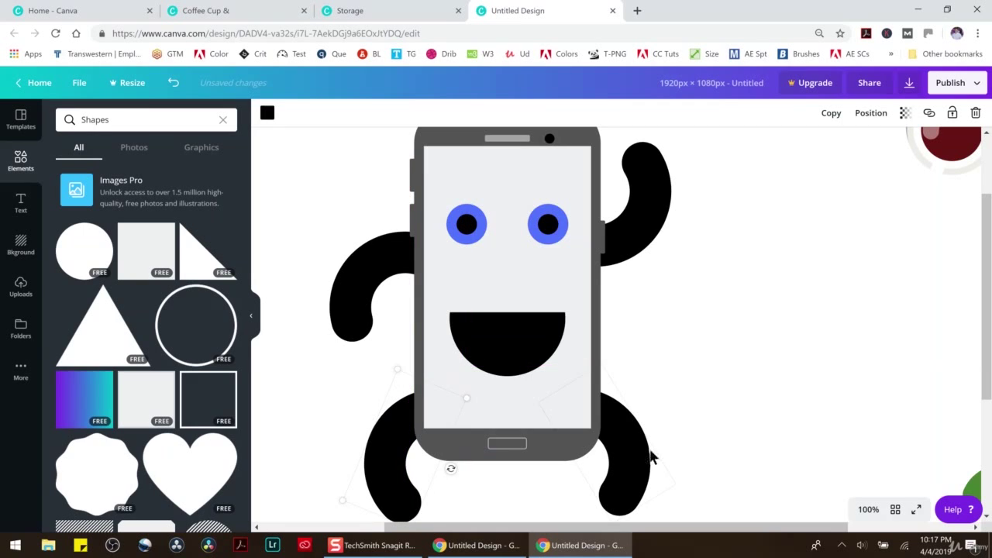
scroll(654, 454, down, 2)
drag(629, 358, 637, 349)
drag(572, 356, 569, 354)
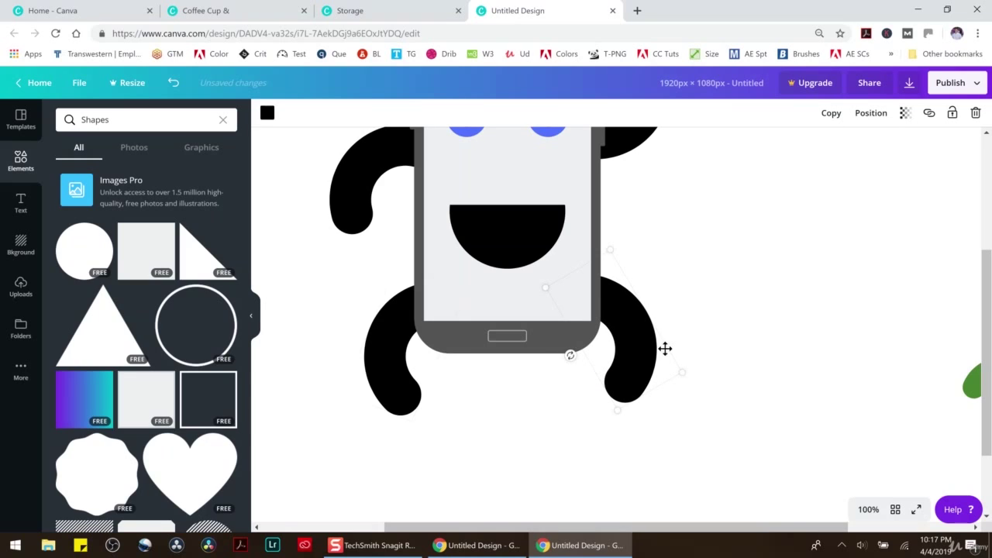
Step: Replace the left-hand leg with a duplicate of the right-hand leg, rotated to mirror it at the phone's lower left corner
click(389, 350)
key(Delete)
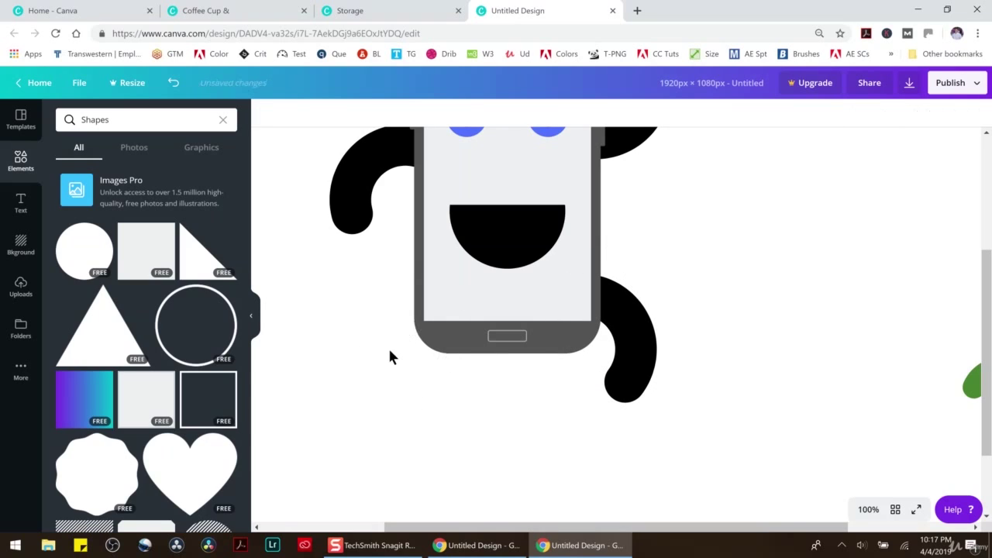
click(638, 339)
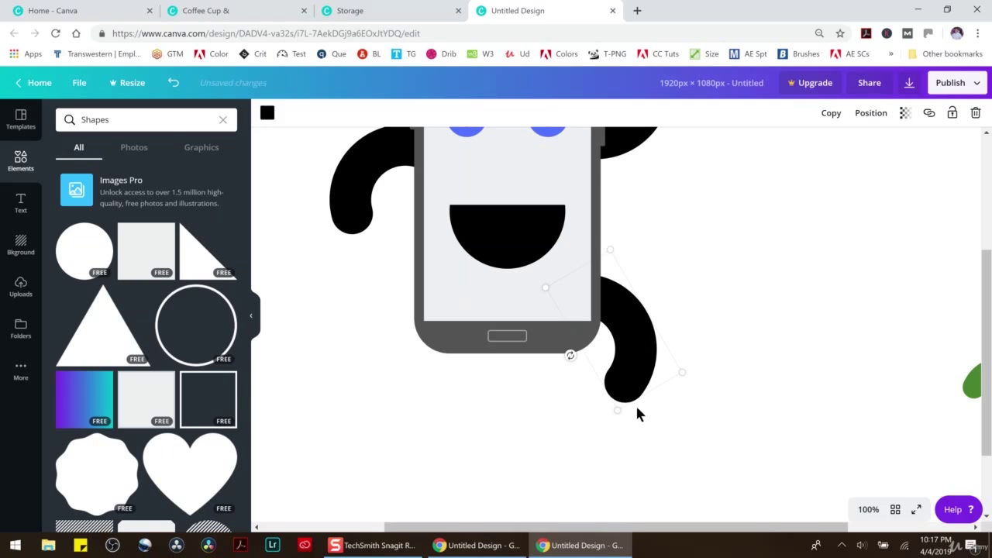
key(ctrl+d)
drag(583, 369, 668, 370)
drag(620, 328, 397, 325)
Step: Send the new left-hand leg behind the phone and fine-tune its position at the phone's edge
click(870, 113)
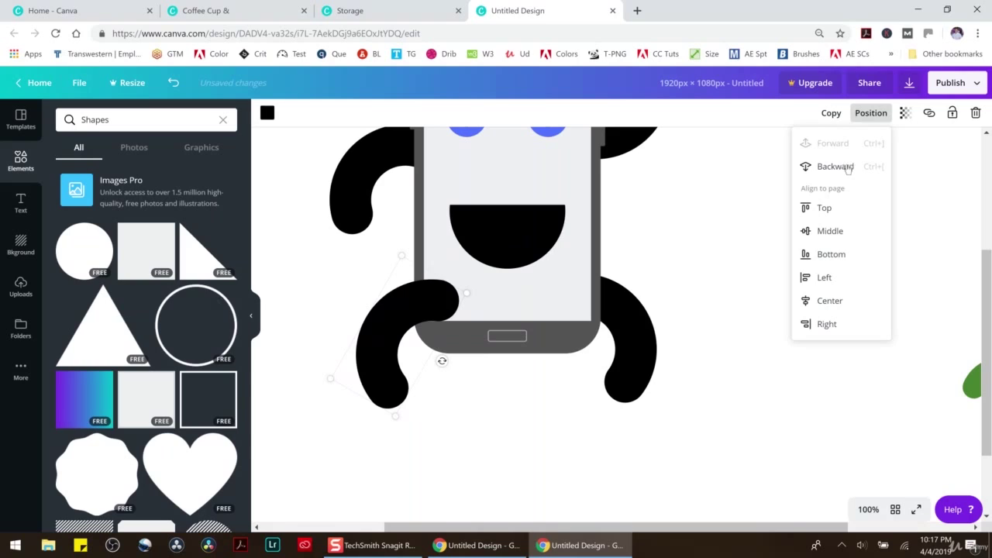
click(847, 169)
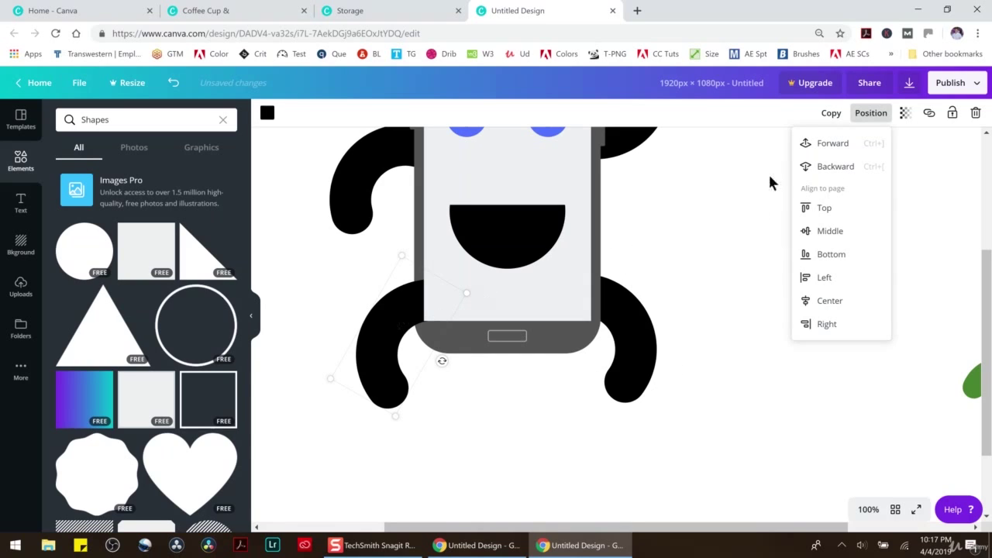
mouse_move(383, 324)
mouse_down()
mouse_move(373, 320)
mouse_move(387, 321)
mouse_up()
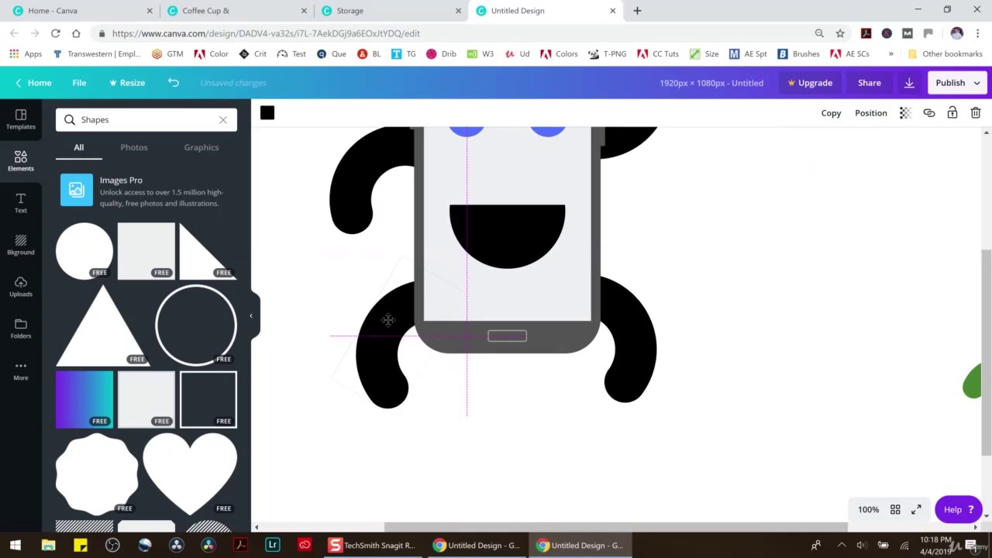
drag(388, 320, 388, 320)
click(811, 279)
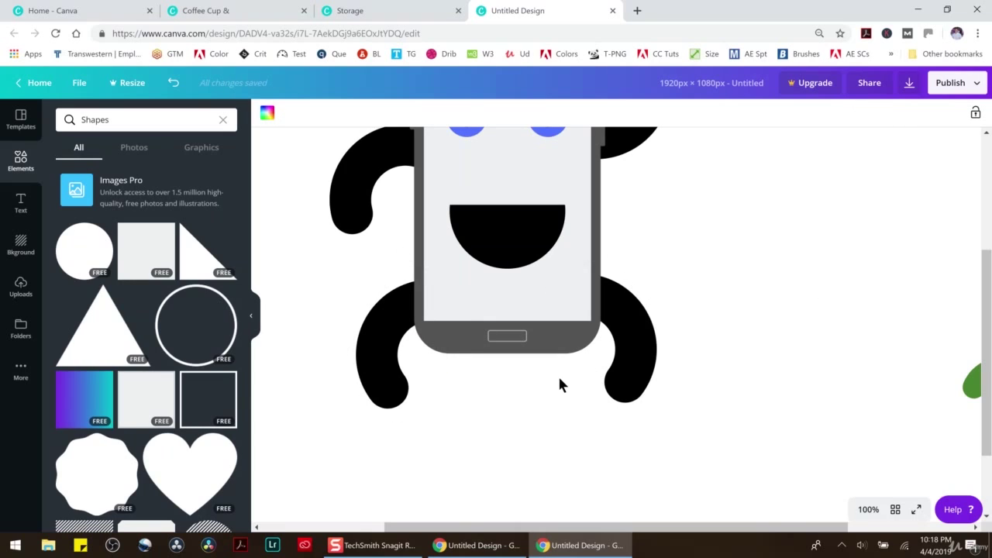
Step: Place a light gray rectangle as a guide under both feet, widen it to span the legs, and level the left-hand foot with it
click(531, 296)
drag(597, 288, 547, 451)
drag(497, 285, 434, 423)
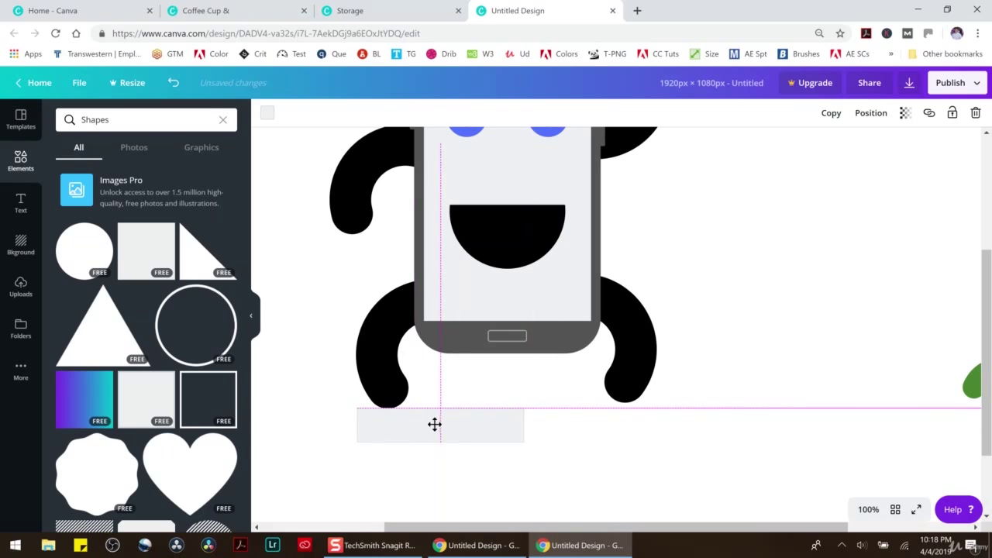
drag(554, 423, 652, 412)
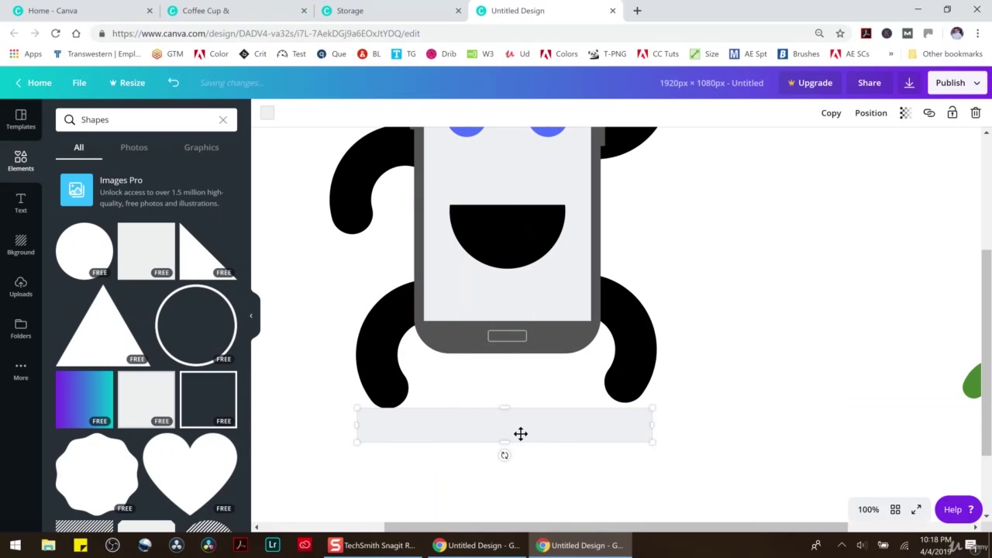
drag(518, 432, 519, 428)
drag(443, 359, 389, 349)
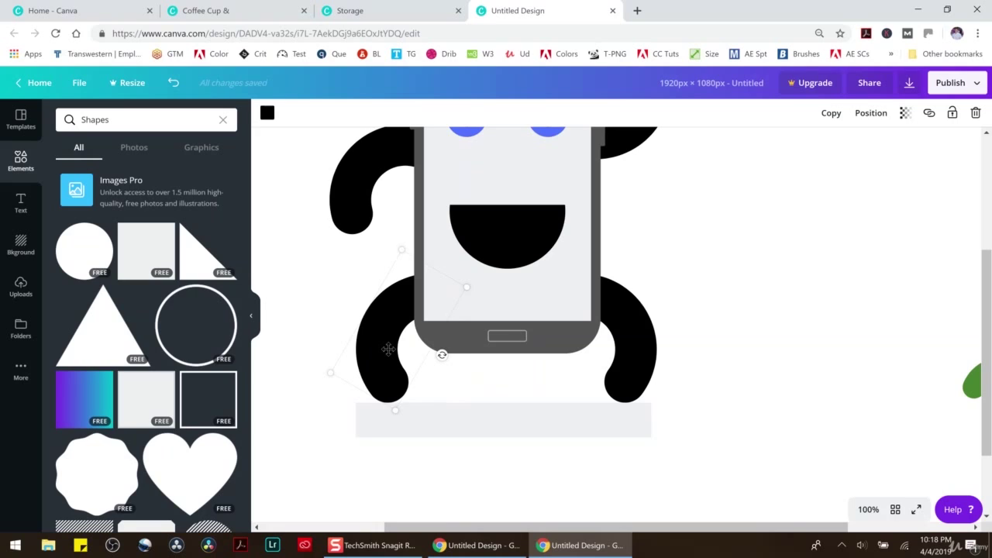
Step: Lay the guide rectangle across the legs, nudge the left-hand leg slightly right to match the spacing, and delete the guide
drag(464, 418, 471, 359)
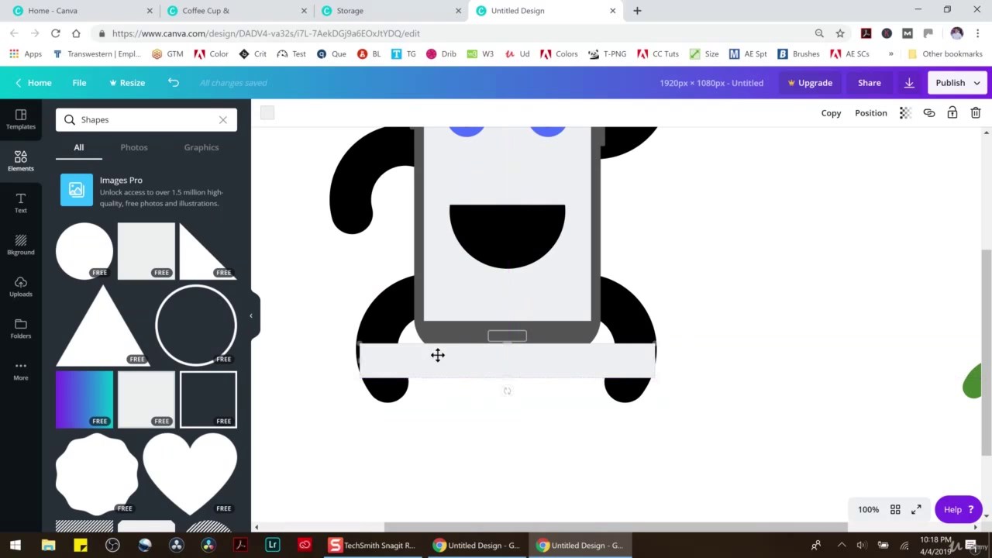
click(390, 300)
key(Right)
key(Right)
key(Right)
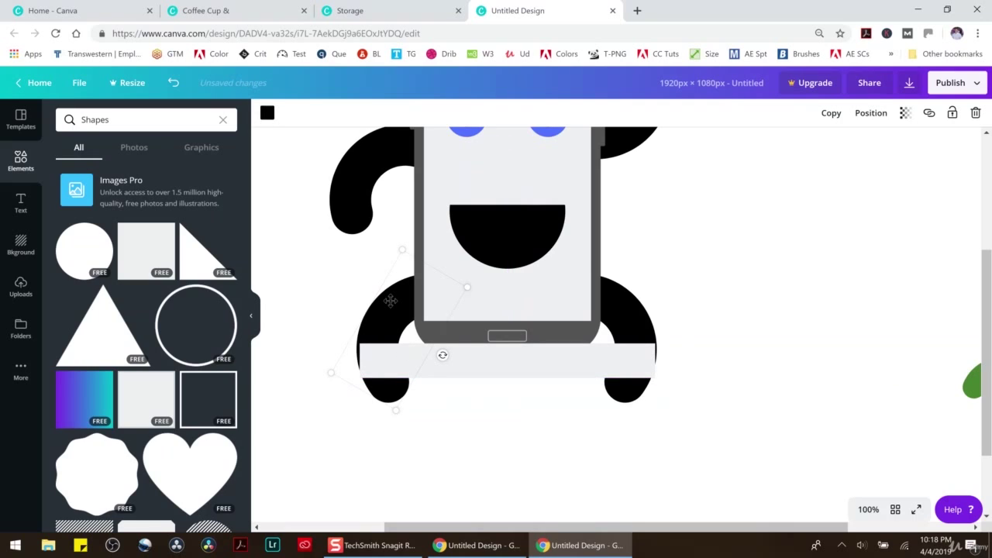
key(Right)
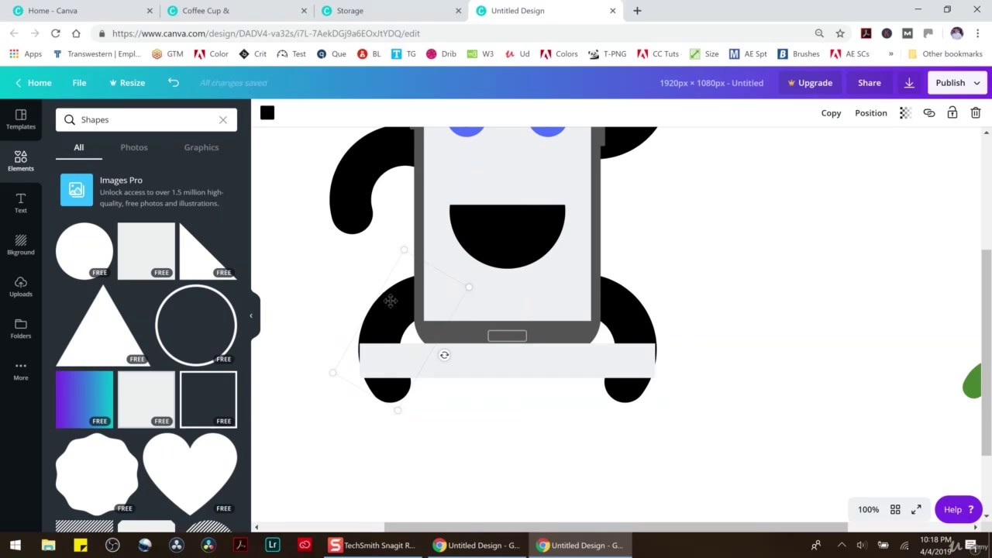
click(675, 271)
click(600, 351)
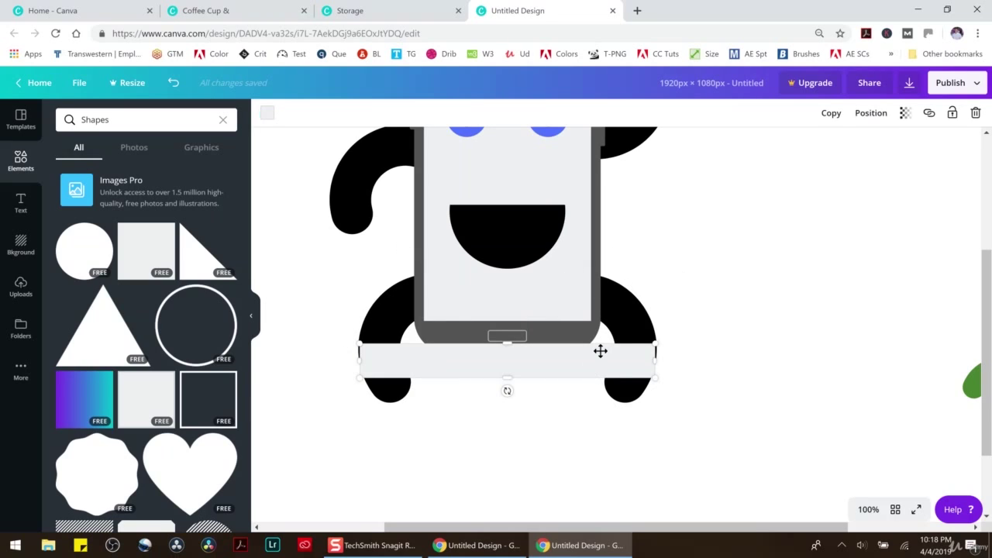
key(Delete)
Step: Recolor both blue eyes of the phone character to the medium gray from the default colors
scroll(601, 356, up, 3)
scroll(617, 304, down, 1)
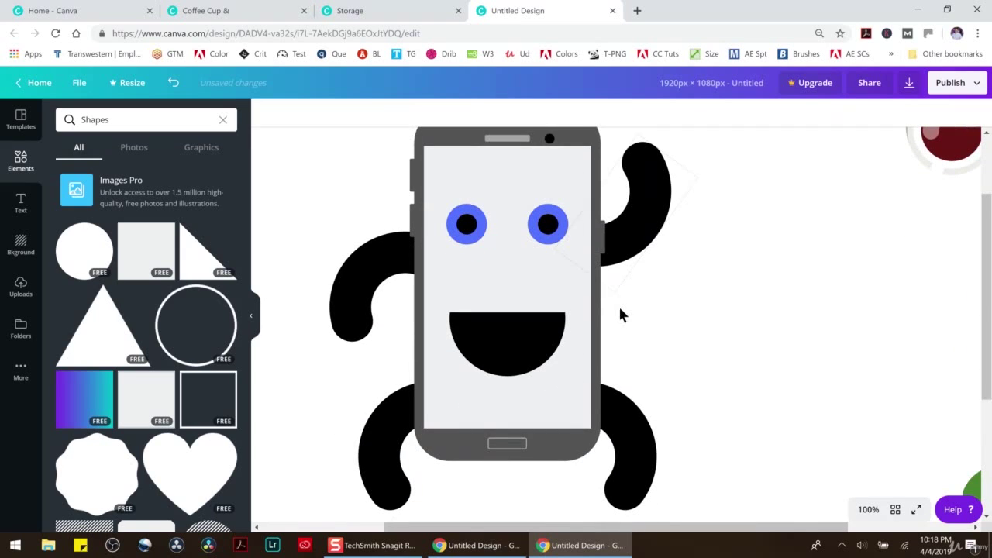
scroll(634, 299, up, 1)
click(865, 510)
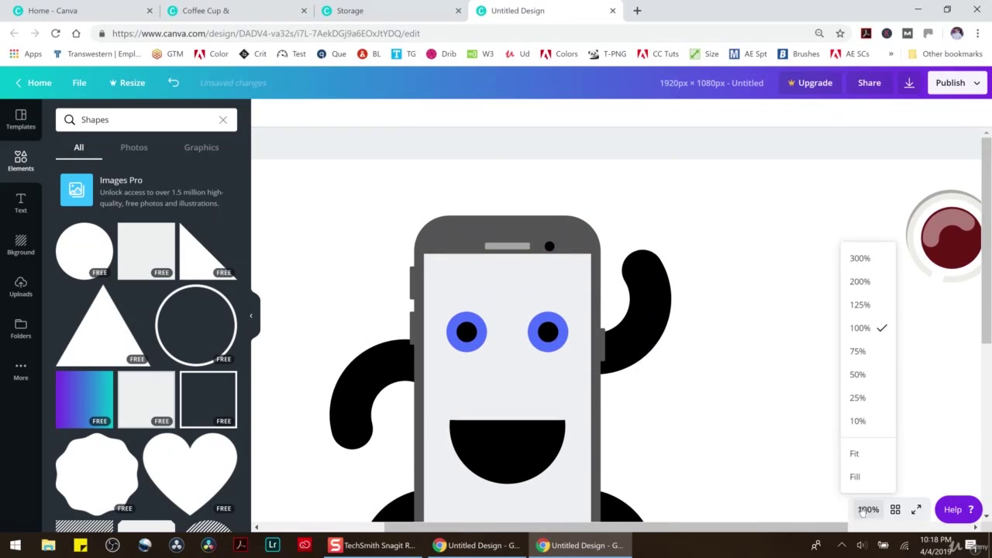
click(858, 375)
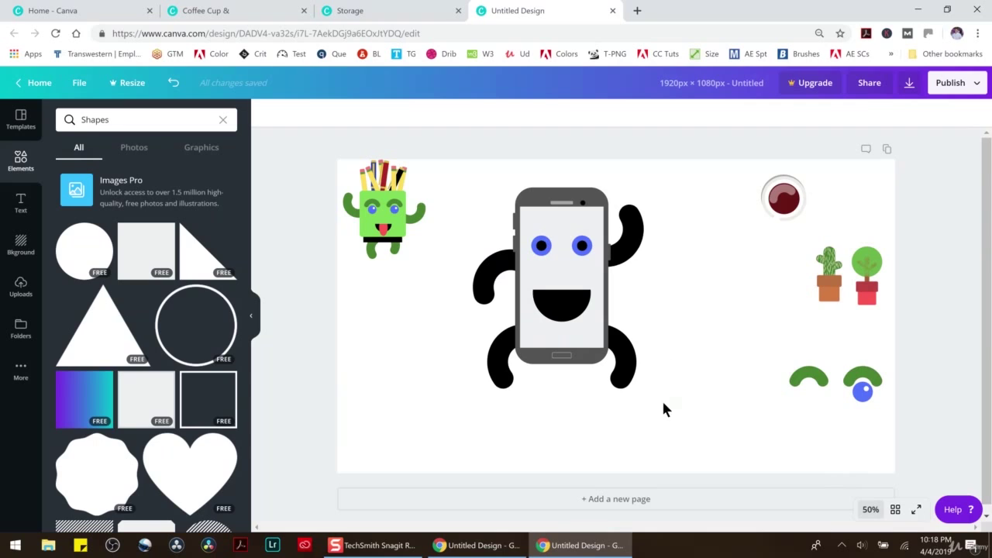
click(548, 254)
click(267, 113)
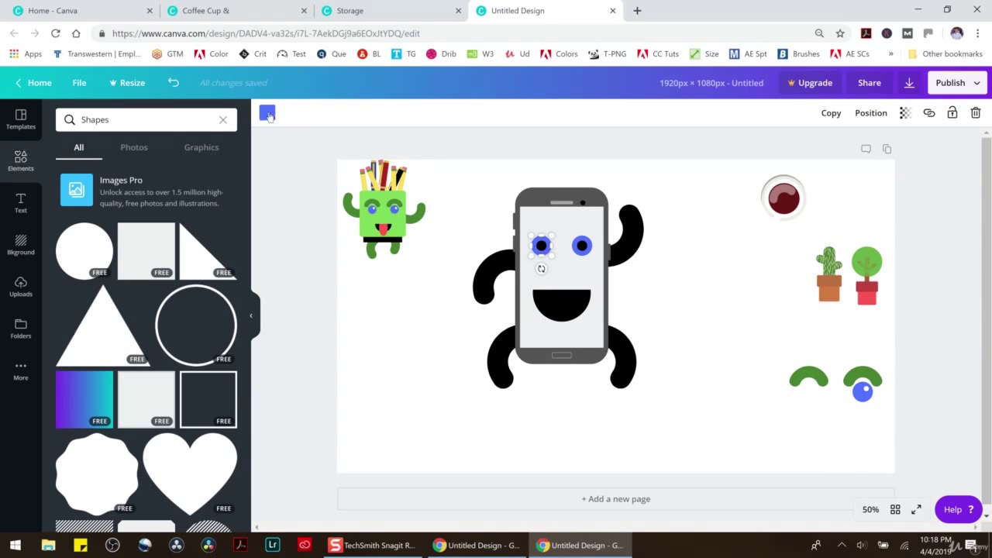
click(68, 186)
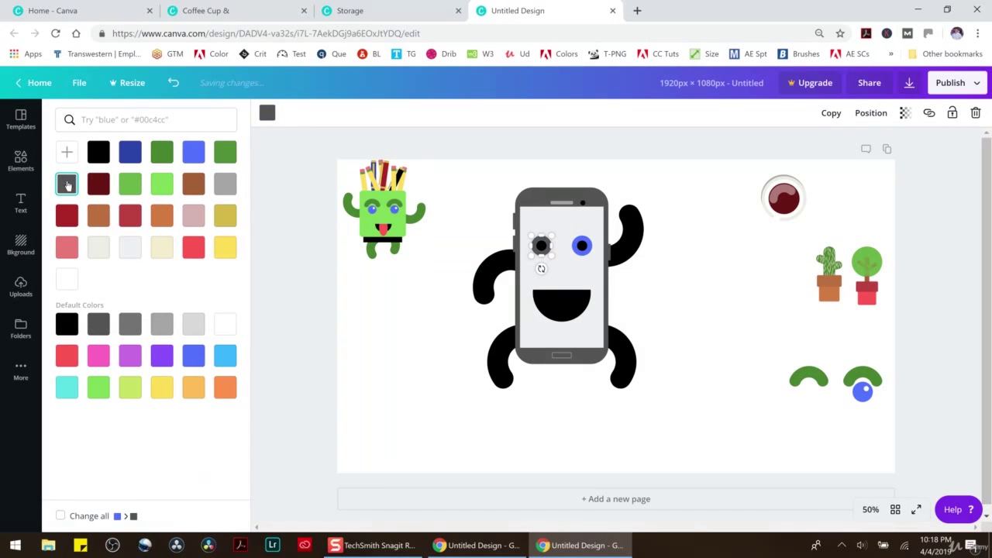
click(163, 325)
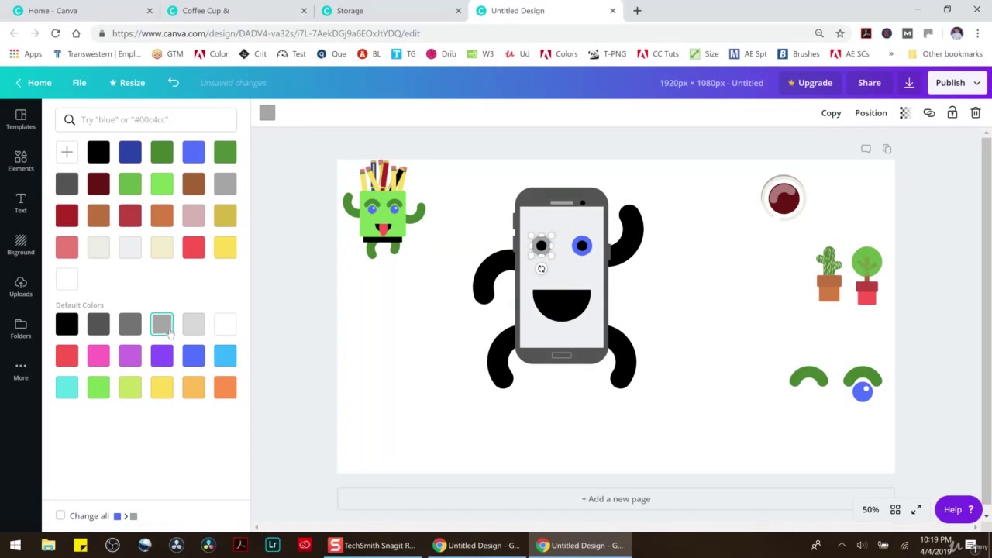
click(581, 247)
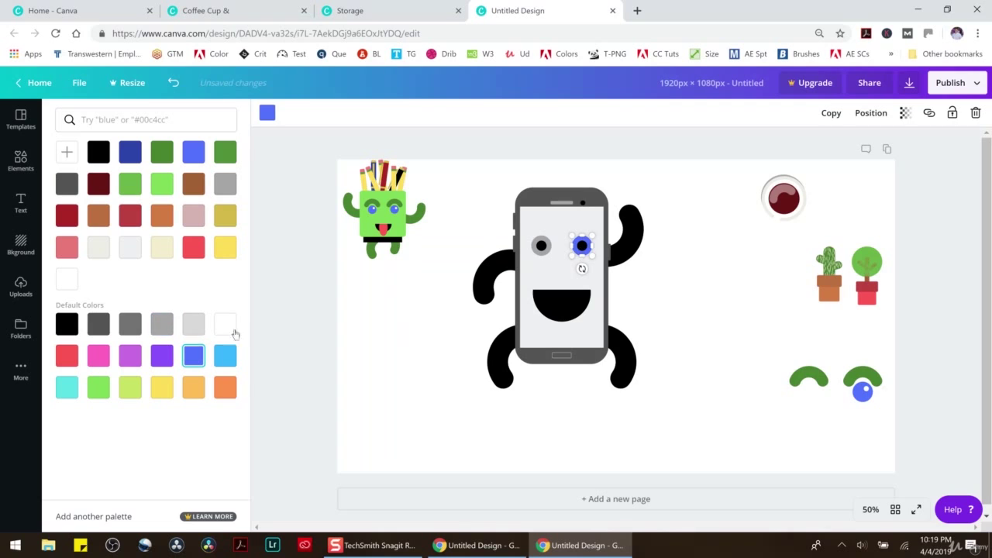
click(170, 332)
click(701, 387)
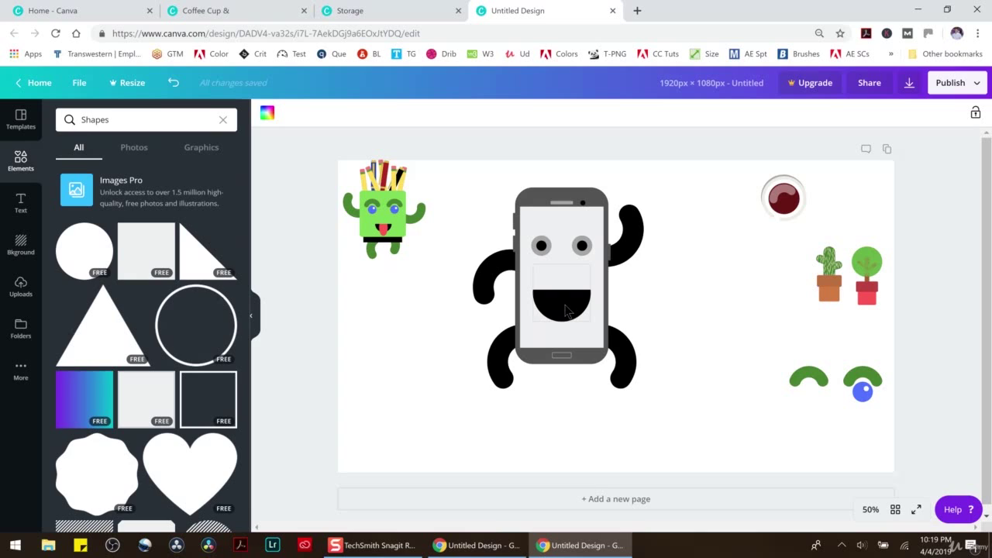
Step: Move the black mouth circle off the phone onto the blank canvas and shift the light gray cover rectangle lower on the phone screen
drag(566, 310, 724, 316)
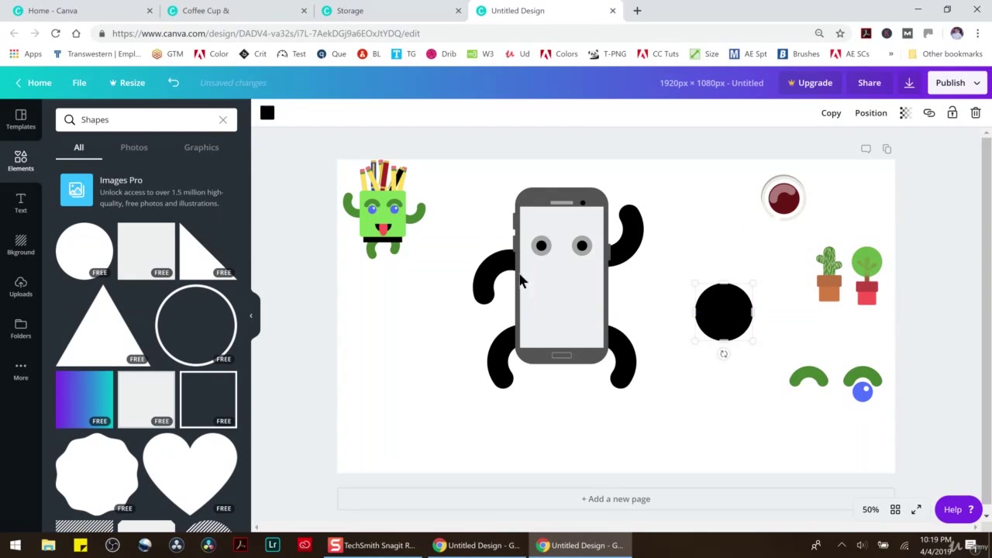
click(545, 287)
drag(571, 267, 558, 291)
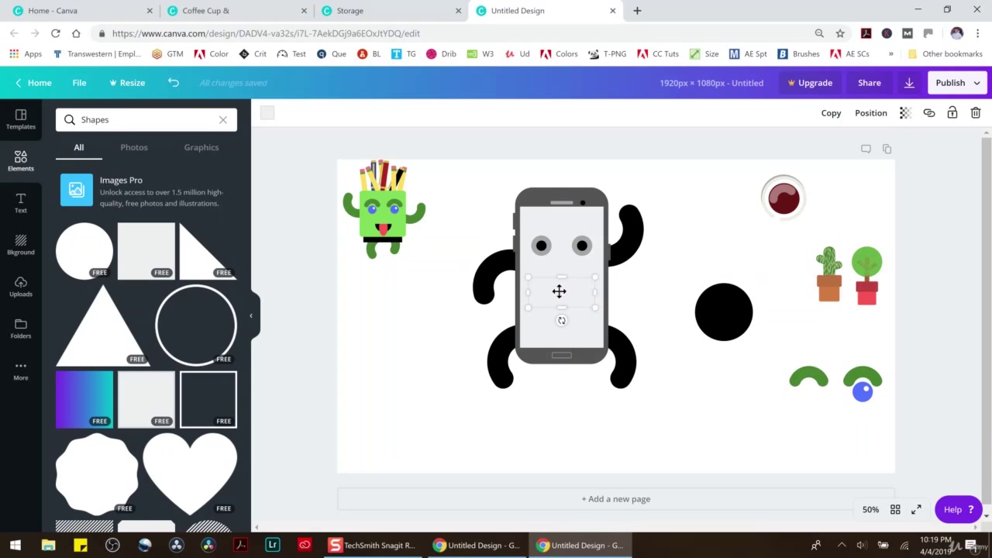
Step: Recolor the light gray rectangle below the phone's eyes black and send it back one layer to form the mouth
click(268, 115)
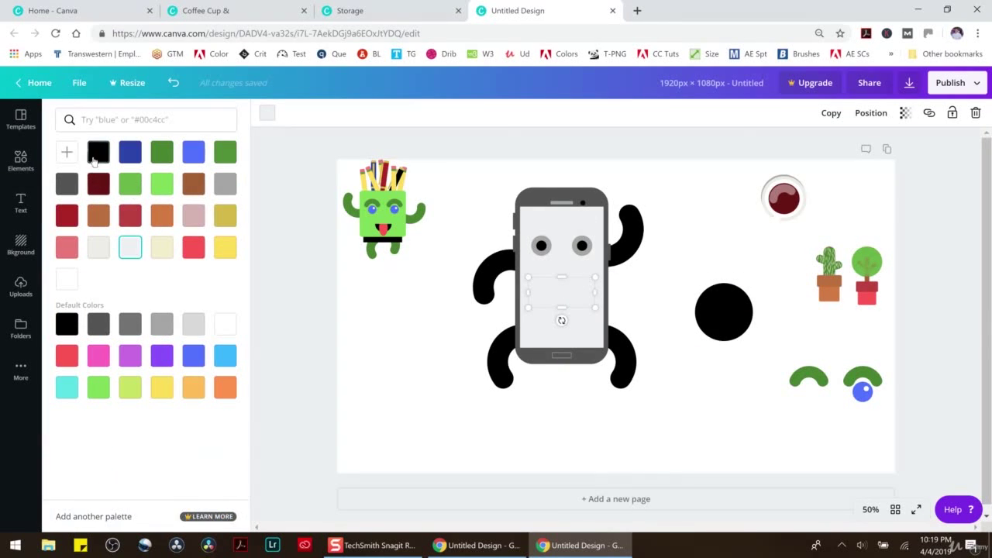
click(99, 151)
click(870, 115)
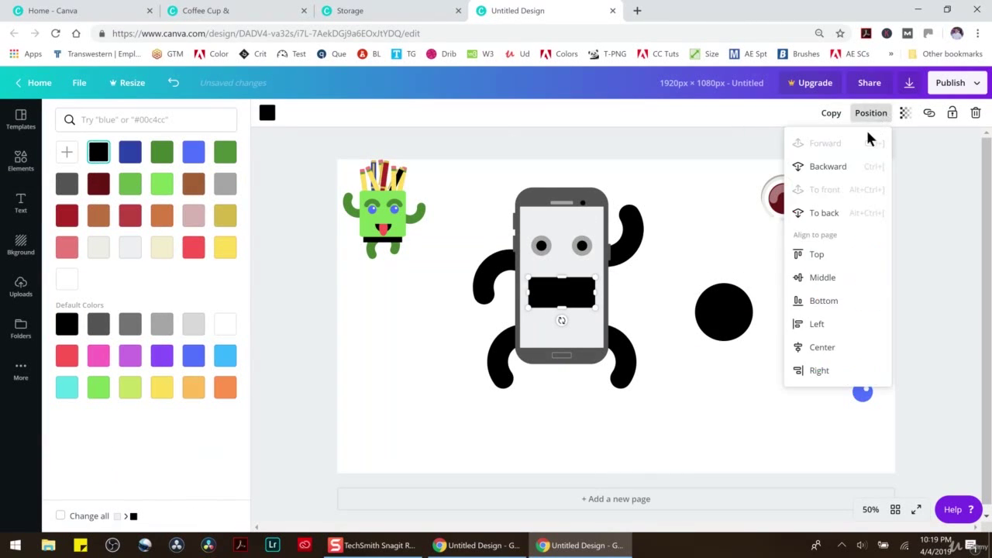
click(826, 167)
click(665, 262)
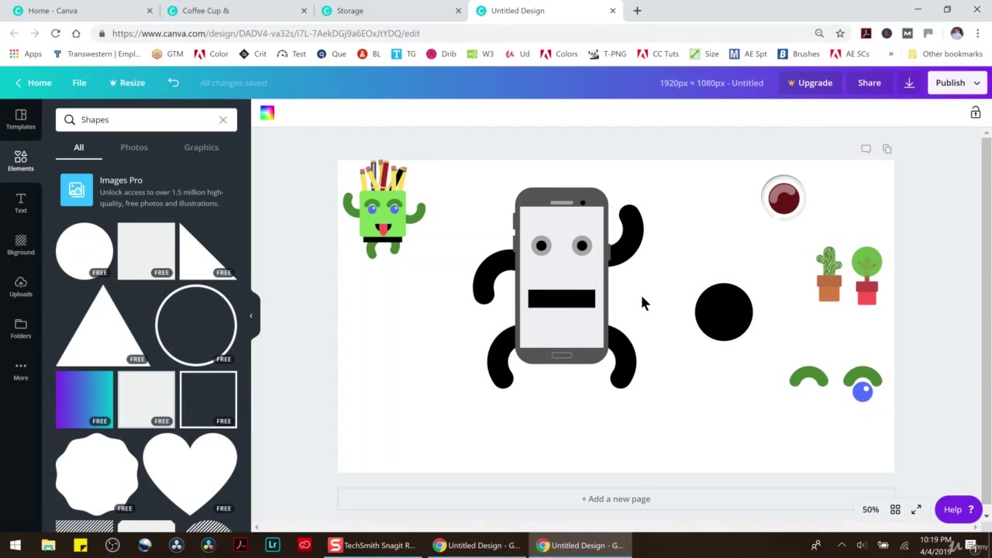
Step: Overlay a slightly narrower, shorter copy of the black rectangle on the upper part of the phone's mouth
click(562, 306)
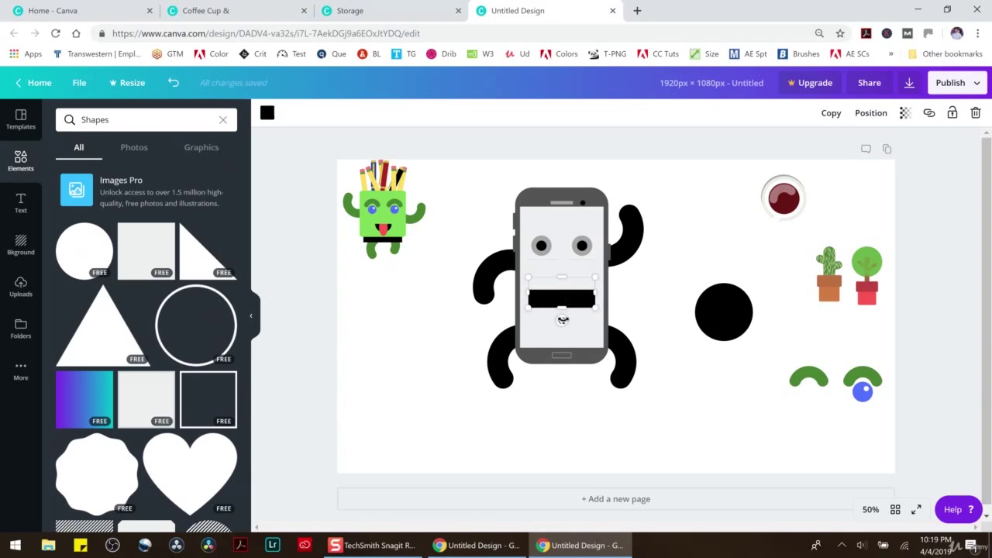
mouse_move(566, 297)
mouse_down()
mouse_move(562, 284)
mouse_move(595, 283)
mouse_move(558, 286)
mouse_move(597, 282)
mouse_move(562, 282)
mouse_up()
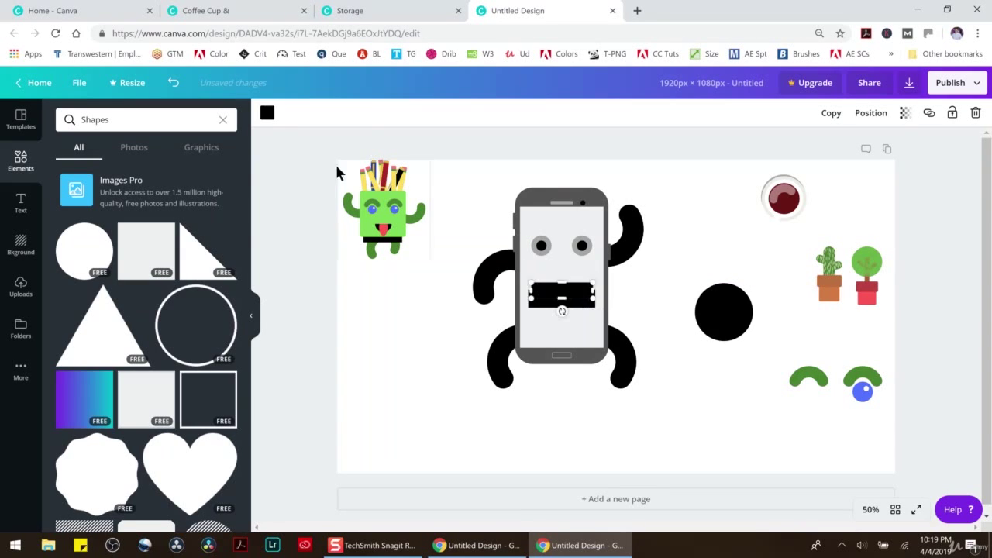
Step: Recolor the narrower mouth rectangle white and send it behind the gray cover rectangle as upper teeth
click(266, 114)
click(225, 324)
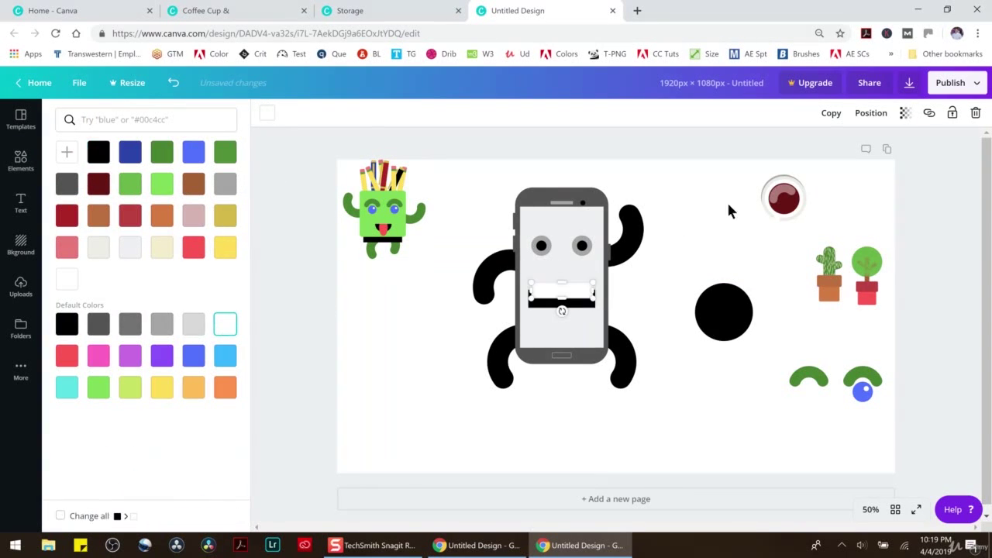
click(860, 117)
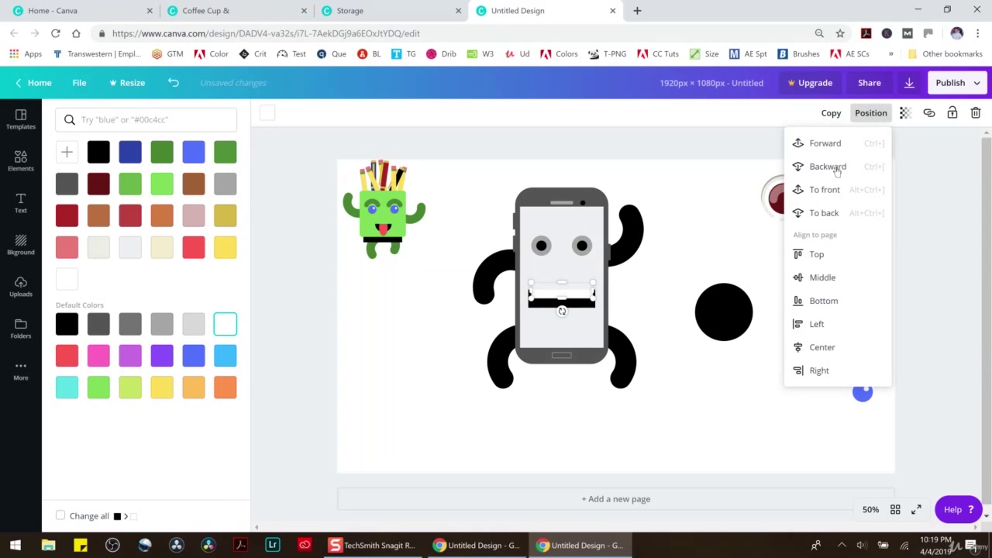
click(831, 166)
click(837, 143)
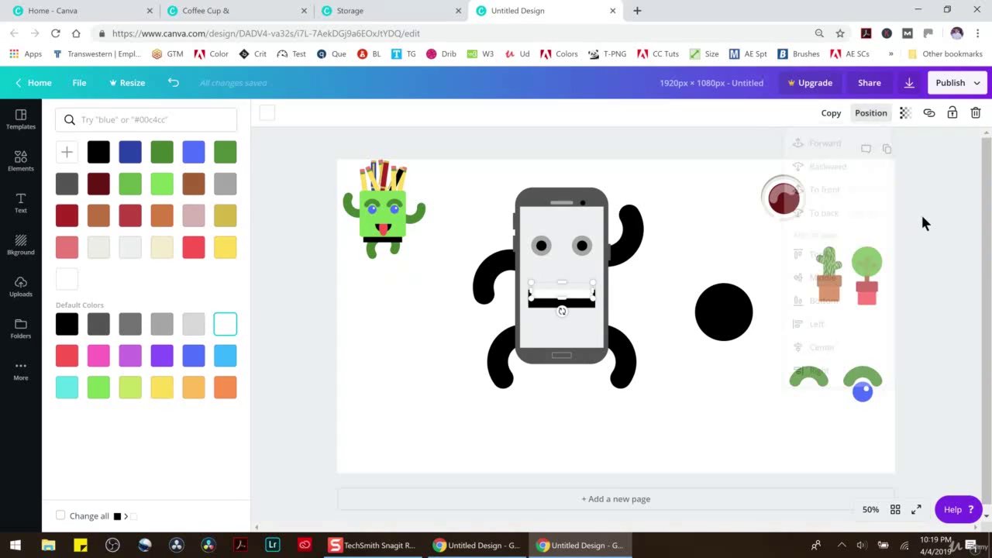
click(923, 217)
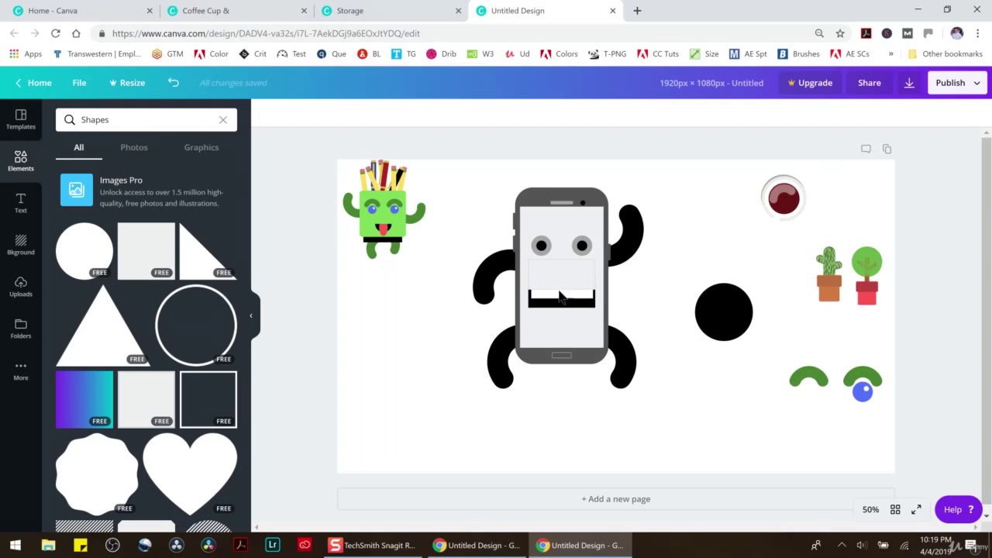
Step: Place a copy of the white teeth strip along the mouth's lower edge and mask its overhang with a copied gray cover
drag(577, 303, 555, 310)
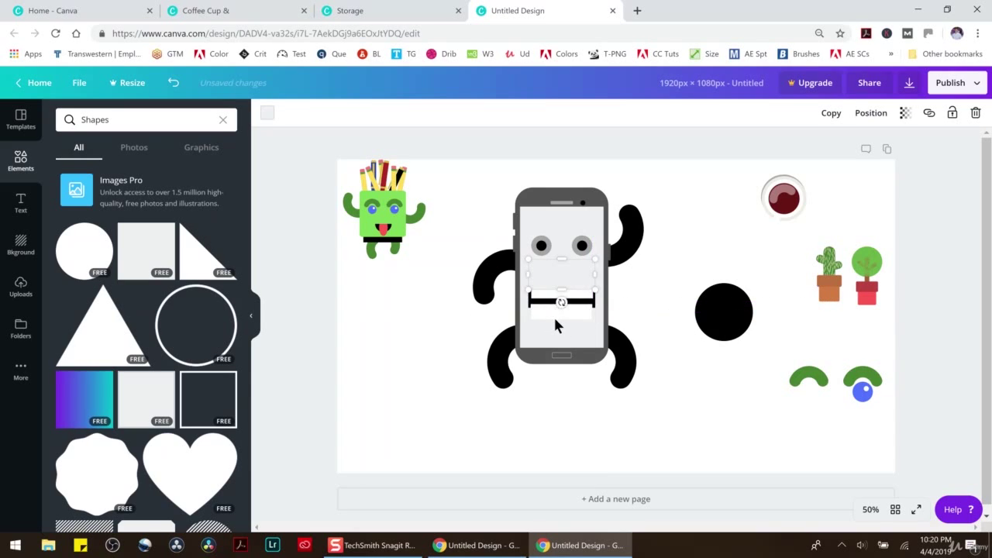
drag(563, 277, 558, 321)
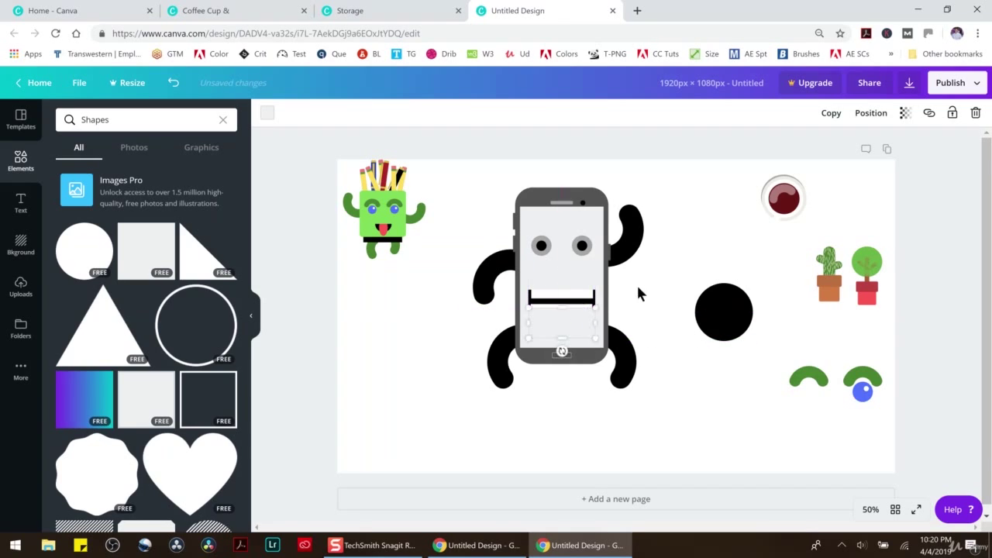
click(637, 282)
Step: Nudge the upper white teeth strip slightly upward and sideways so more black mouth separates the two rows
click(870, 509)
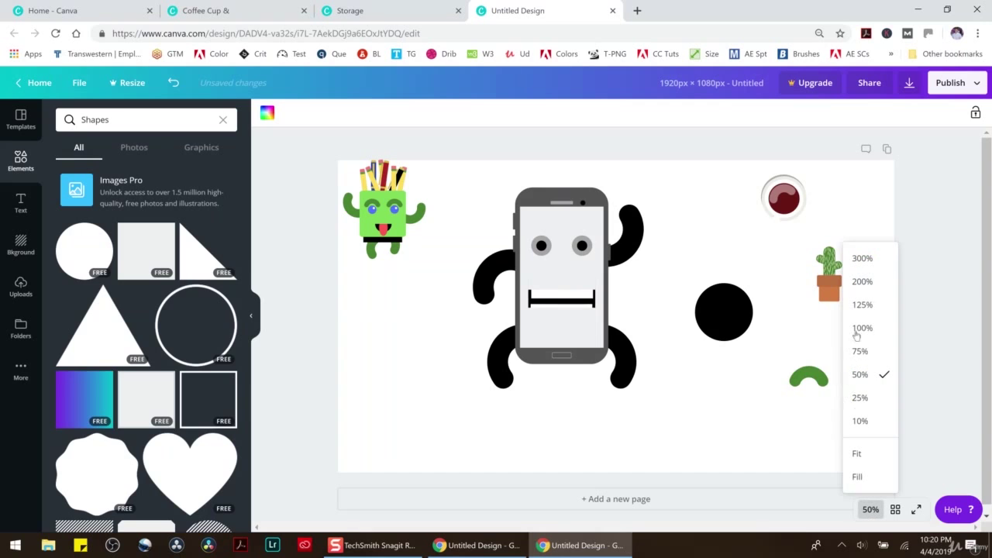
click(862, 304)
scroll(523, 351, up, 3)
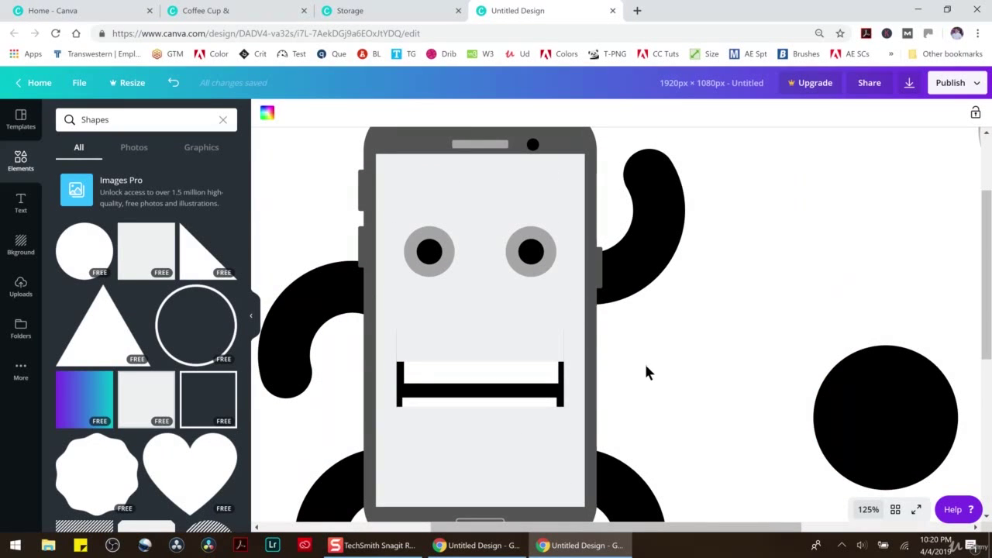
click(527, 372)
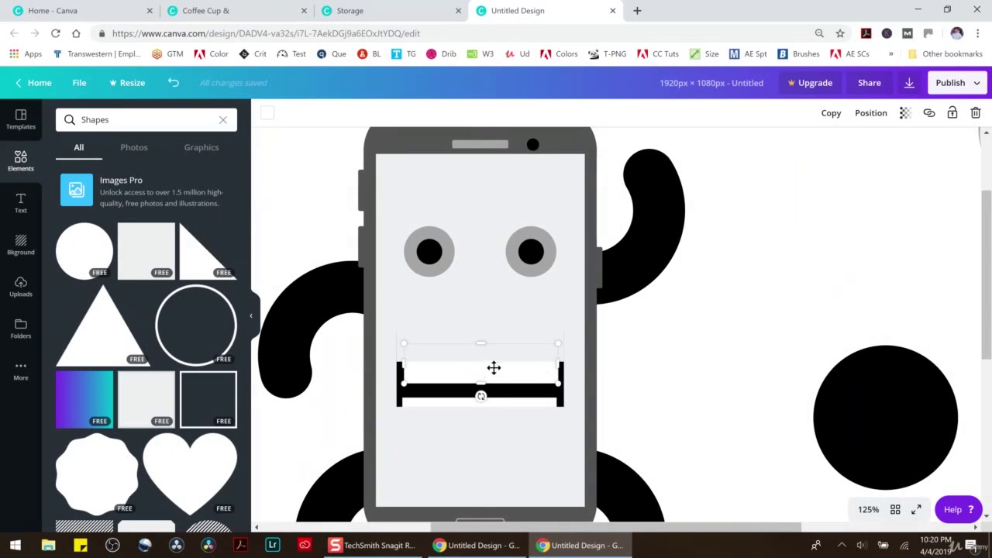
drag(492, 367, 493, 366)
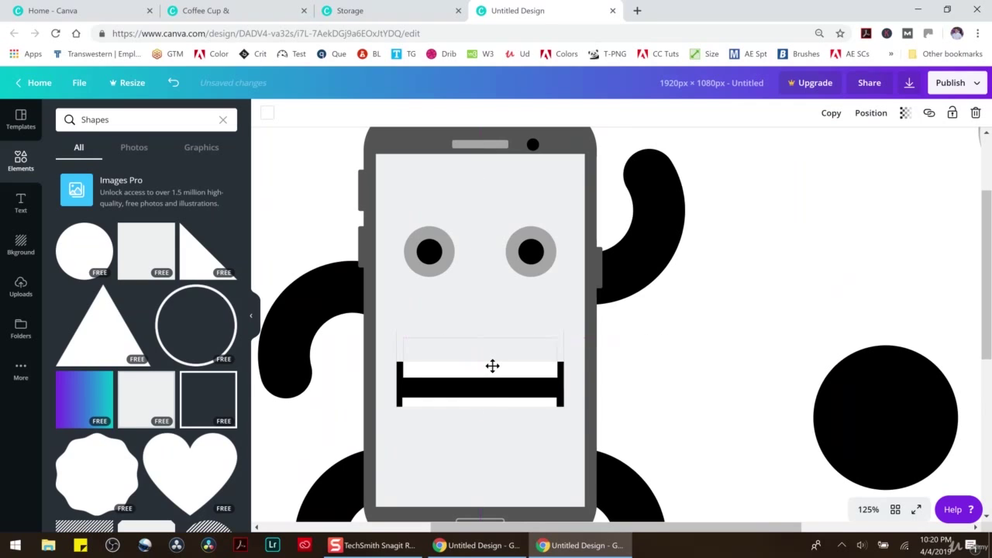
click(614, 387)
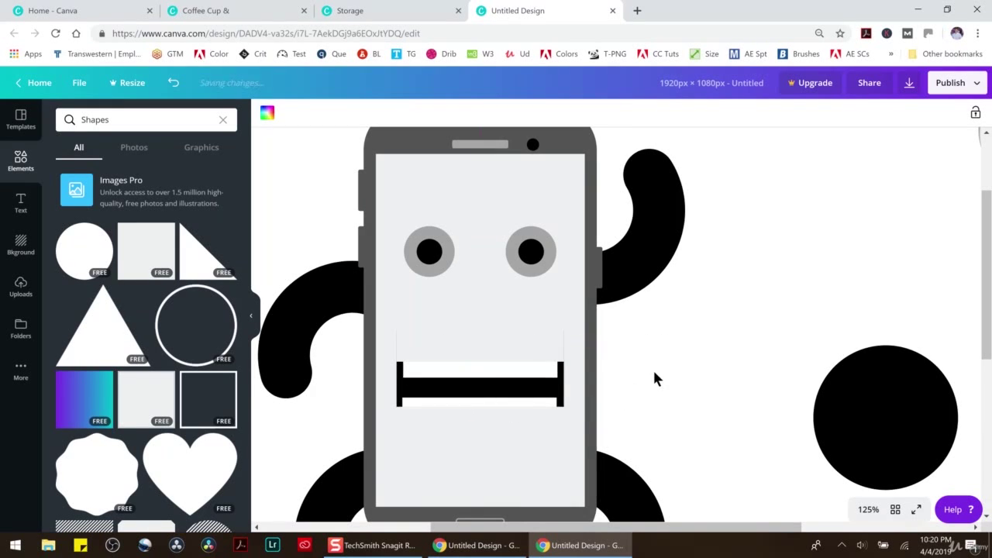
Step: Recolor the phone screen and both cover rectangles around the mouth with the lightest gray of the default colors
click(554, 267)
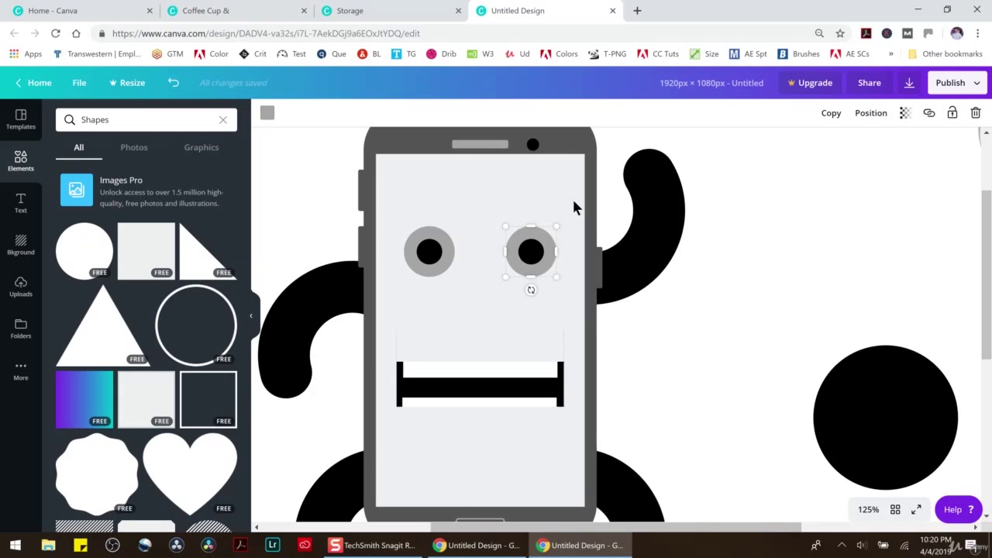
click(267, 112)
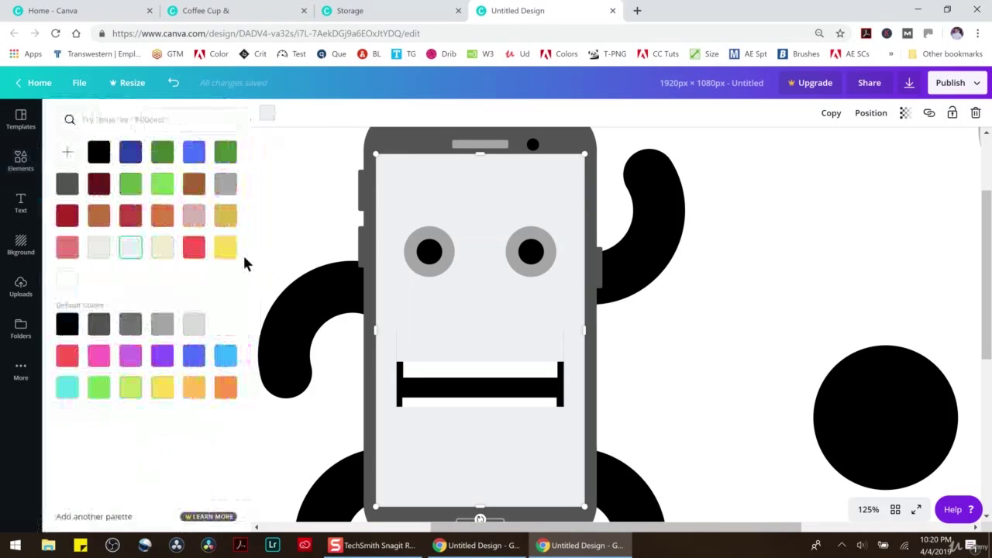
click(193, 325)
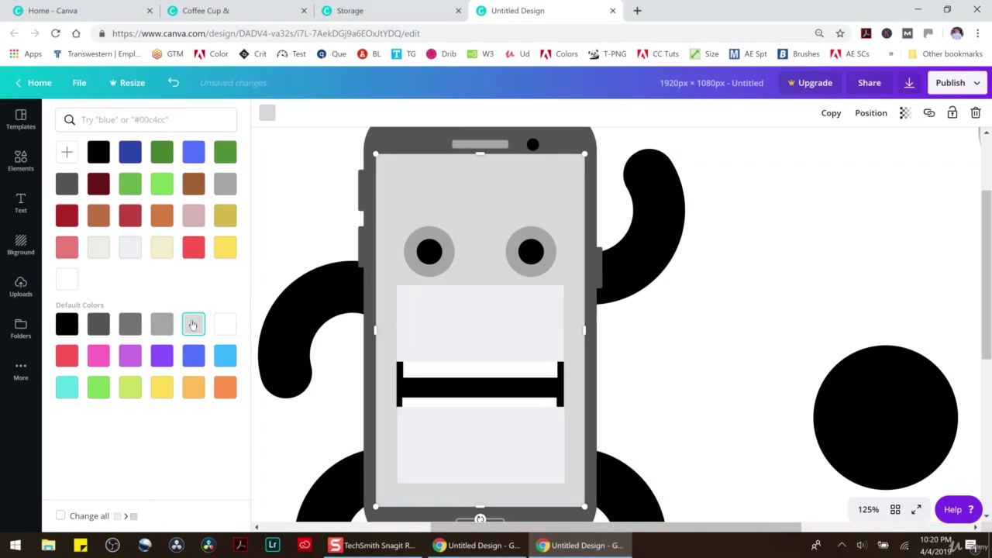
click(534, 326)
click(193, 325)
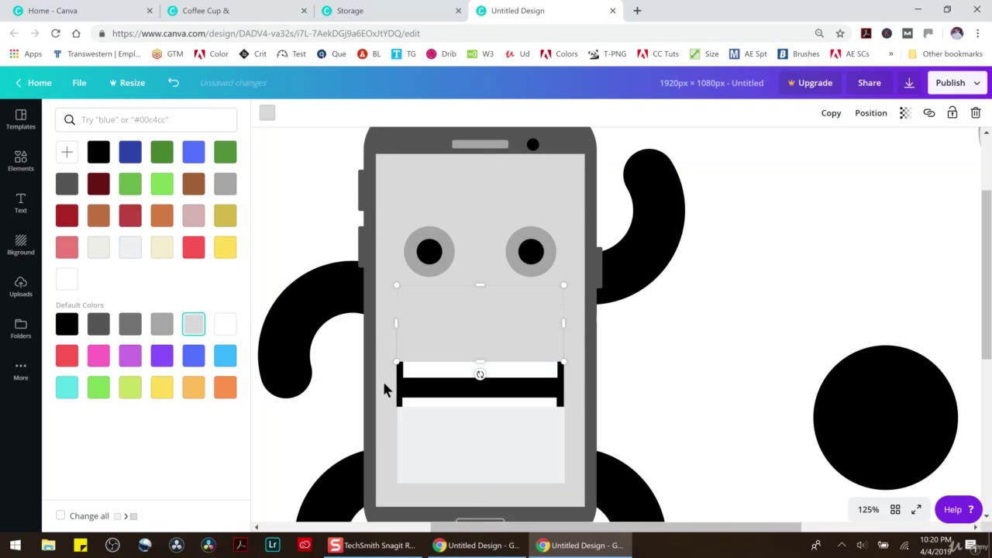
click(480, 465)
click(193, 325)
click(734, 340)
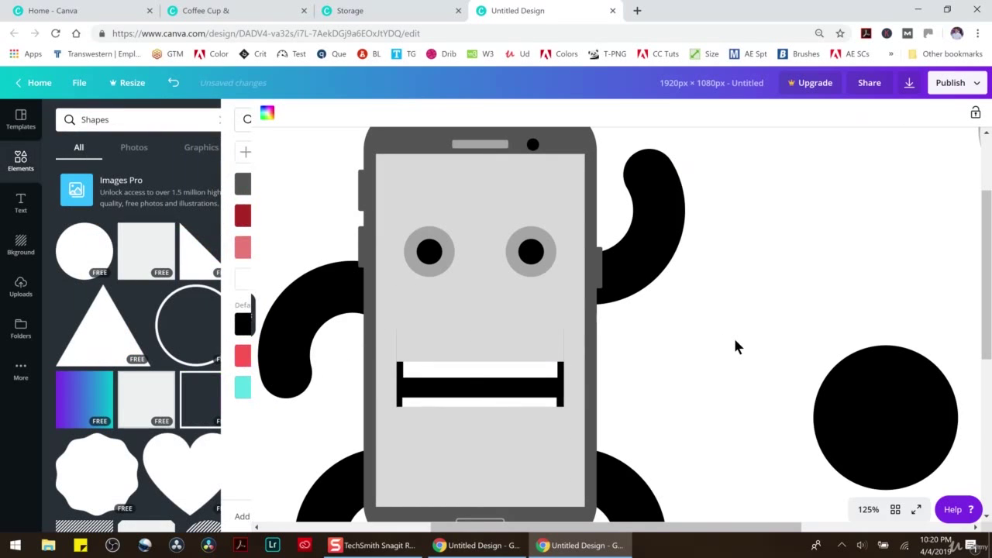
Step: Widen the upper gray cover rectangle beyond the mouth on both sides so it hides the thin outline above the teeth
click(554, 349)
drag(564, 322, 544, 325)
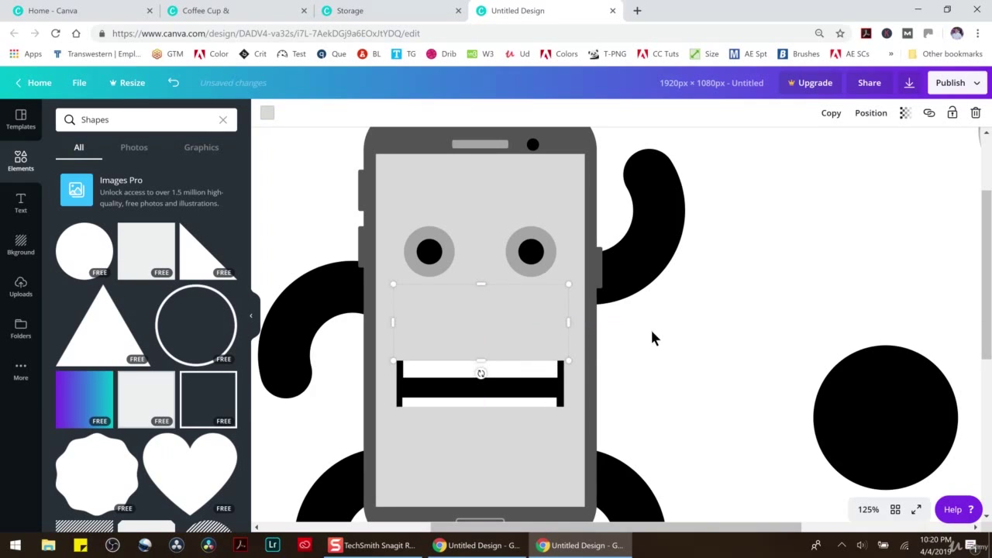
click(651, 335)
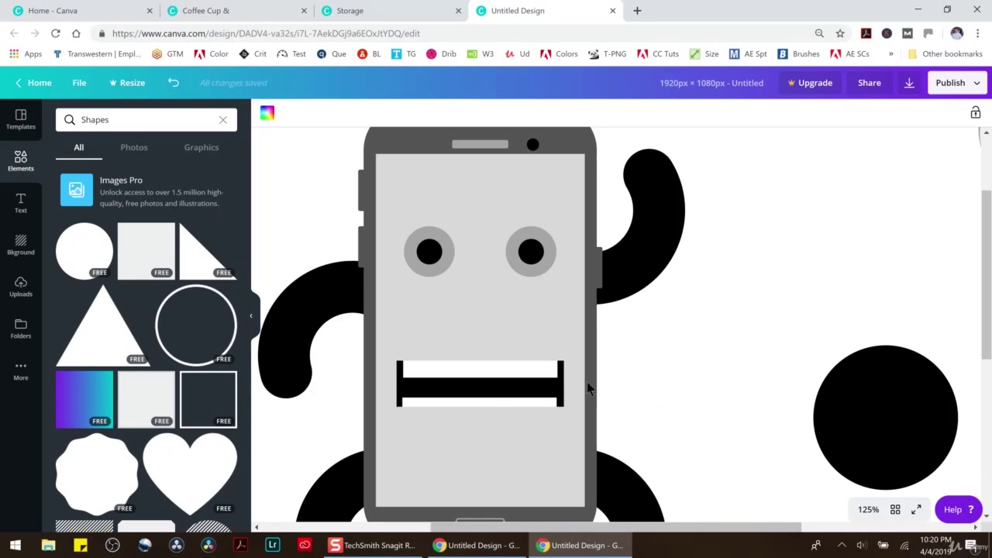
Step: Add a thin vertical black bar and shrink it to span the upper teeth near their left end as a divider
click(439, 384)
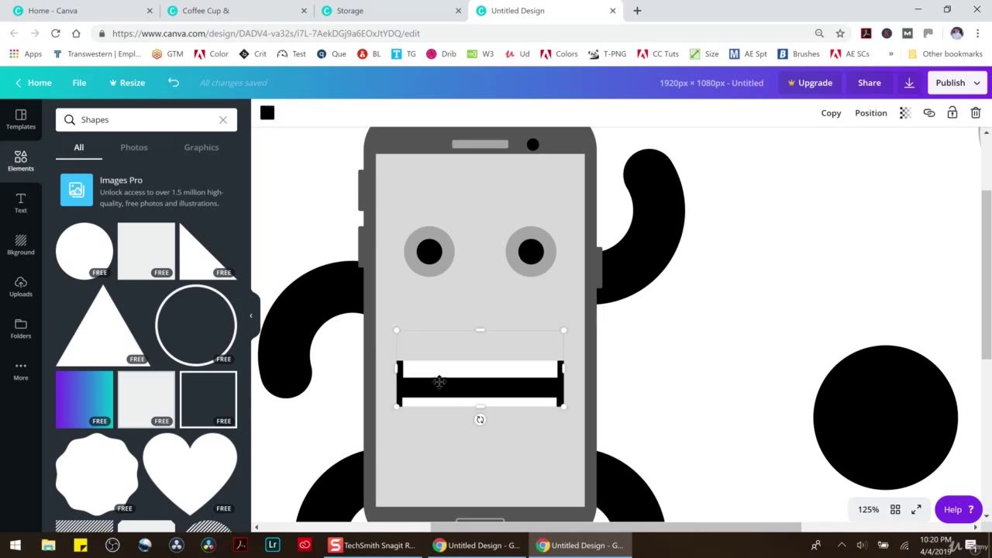
key(ctrl+v)
drag(581, 383, 403, 385)
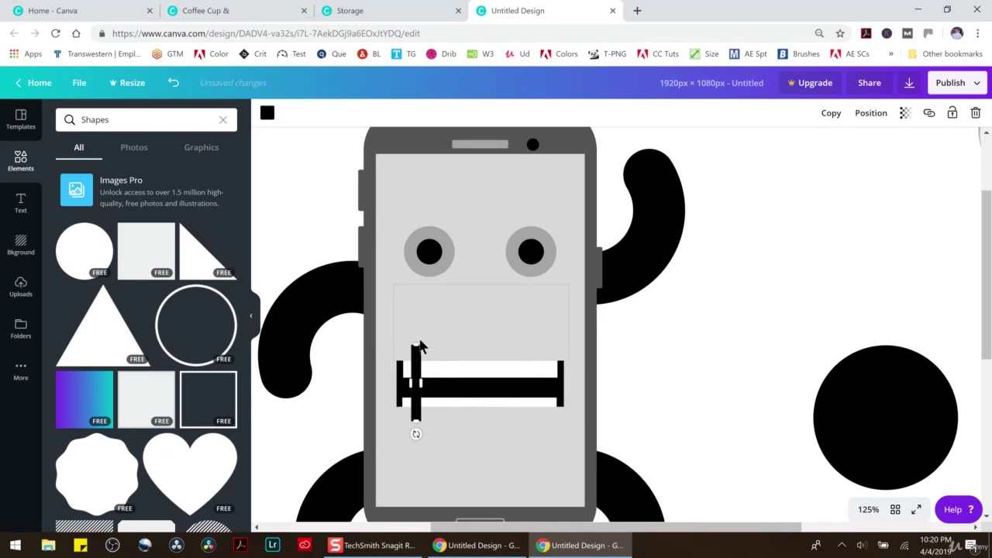
click(868, 509)
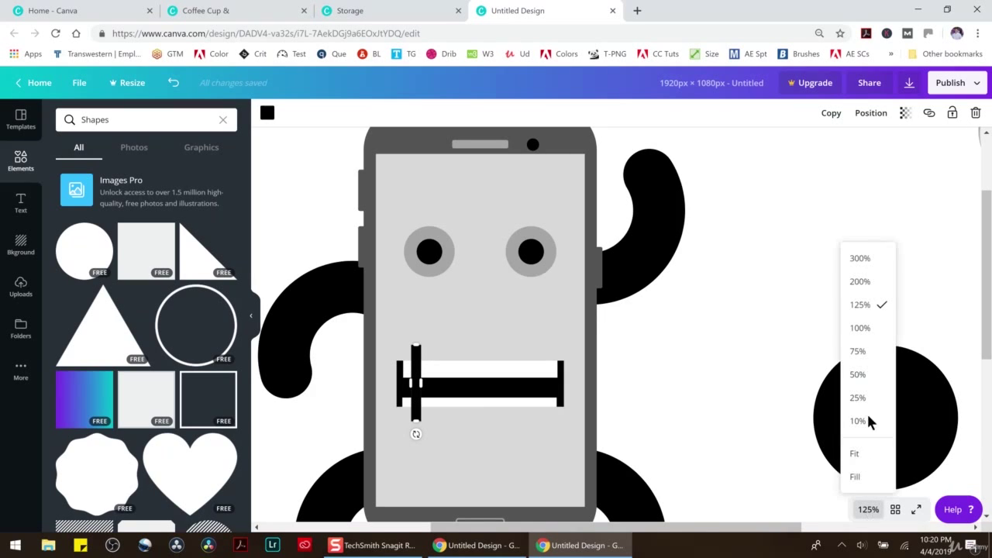
click(862, 289)
scroll(350, 421, up, 2)
scroll(543, 502, down, 2)
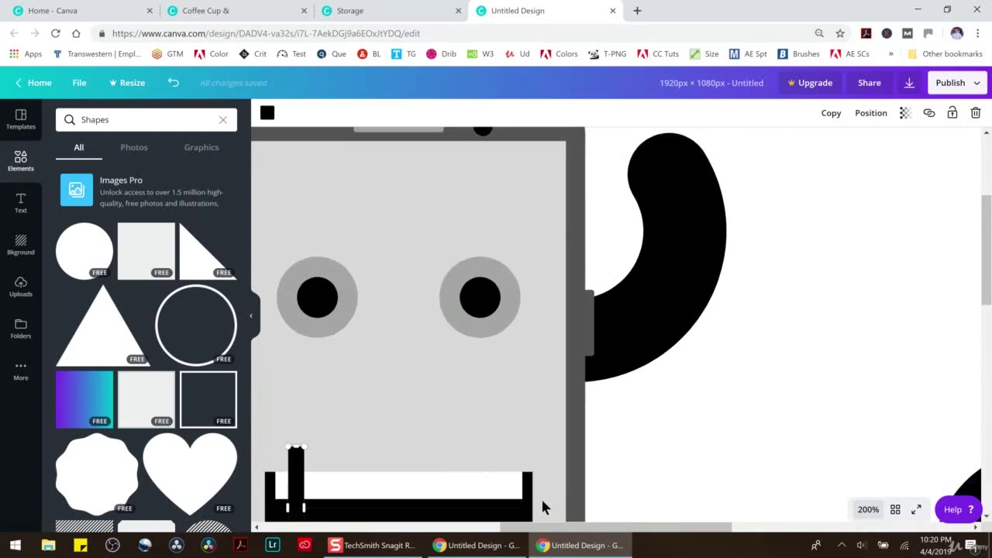
drag(613, 527, 550, 531)
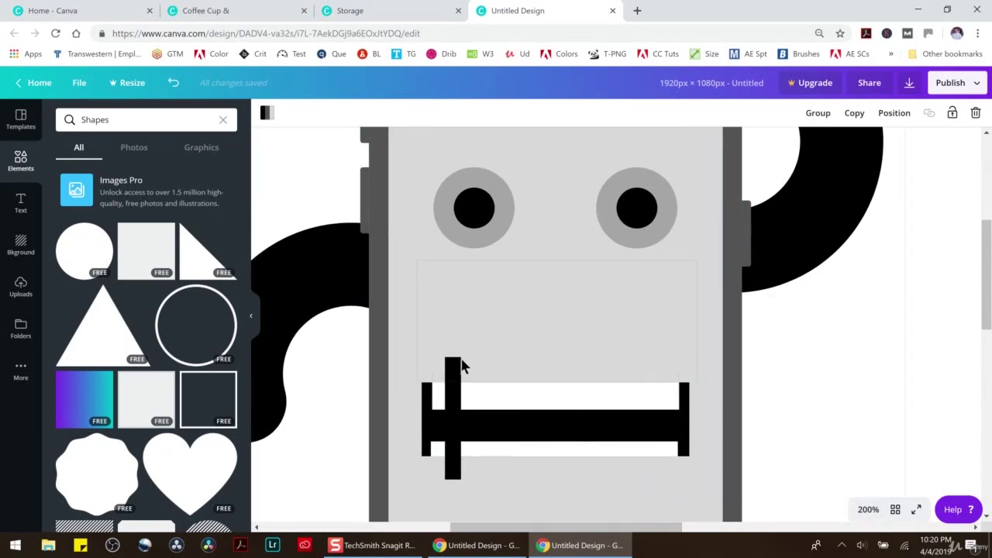
click(459, 366)
drag(461, 358, 452, 392)
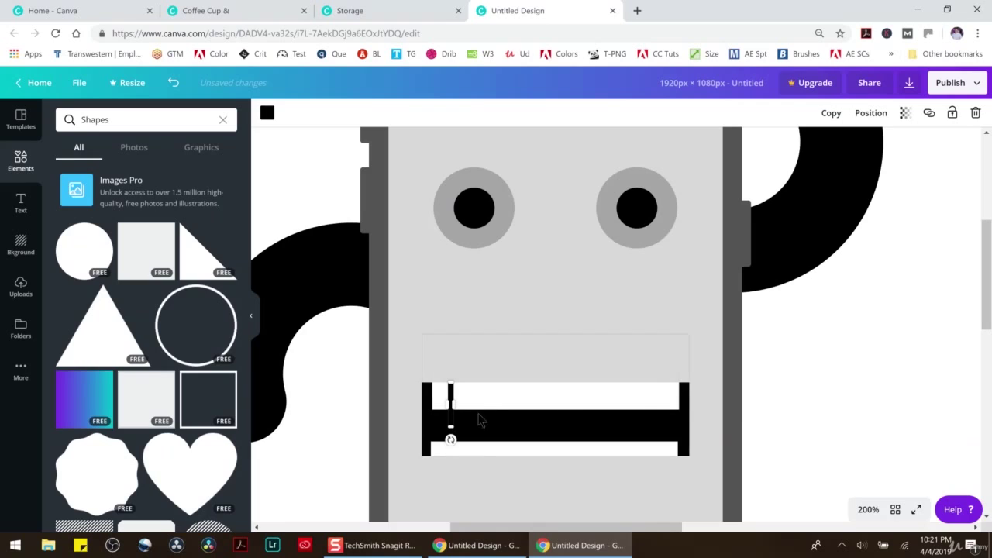
Step: Duplicate the black tooth divider twice and space the copies evenly along the upper teeth
key(ctrl+d)
drag(474, 428, 473, 393)
key(ctrl+d)
drag(493, 418, 493, 387)
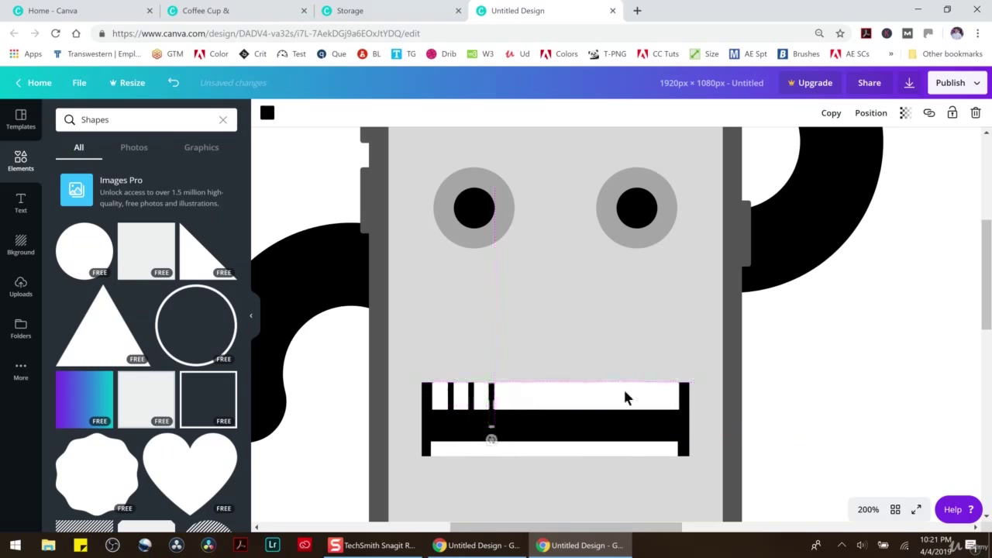
click(767, 378)
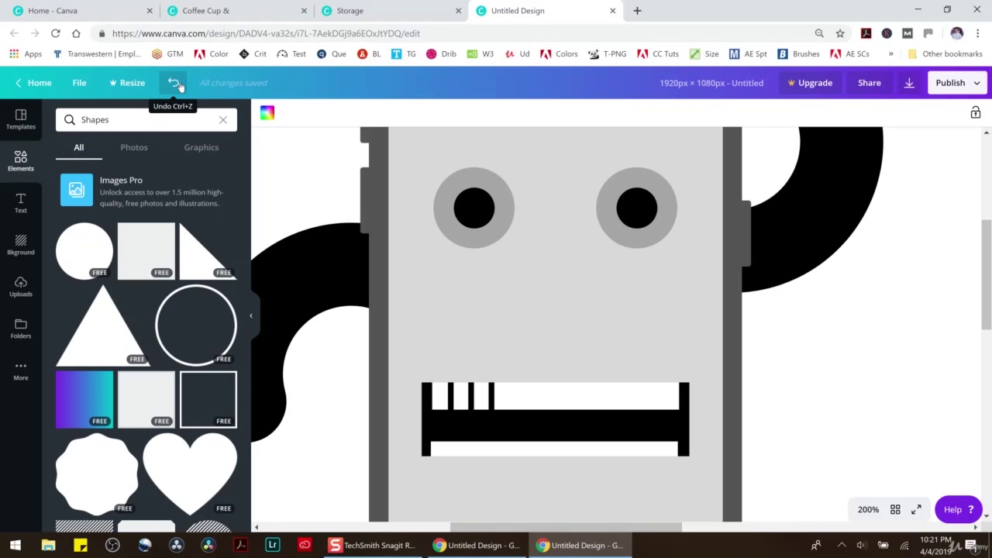
Step: Undo the rectangular mouth, teeth and gray screen edits until the phone character's half-round smile is restored
click(868, 509)
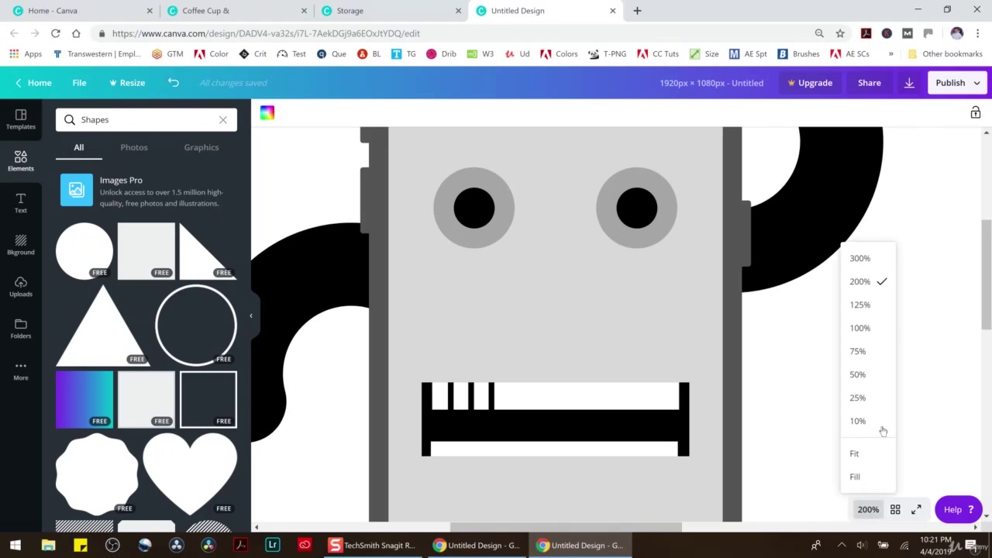
click(858, 374)
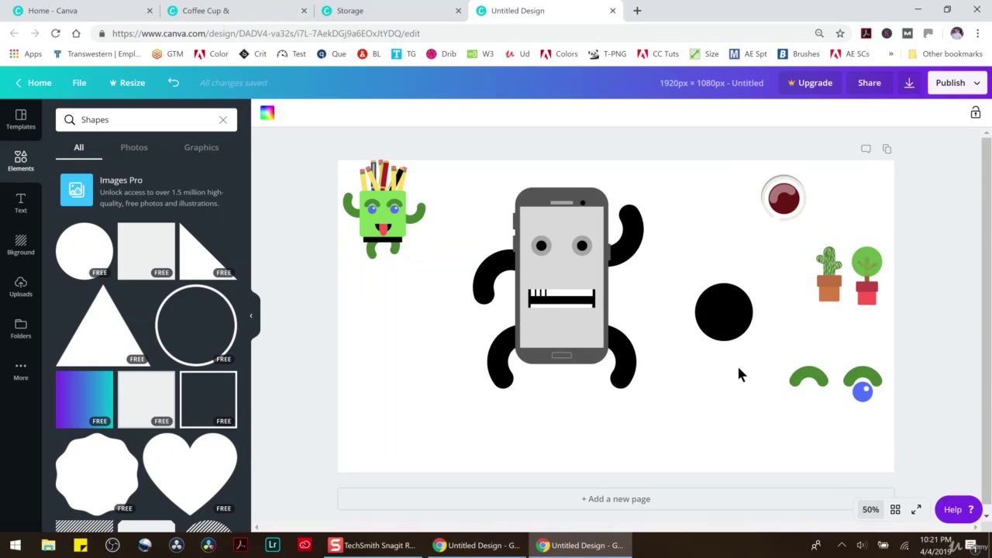
click(173, 83)
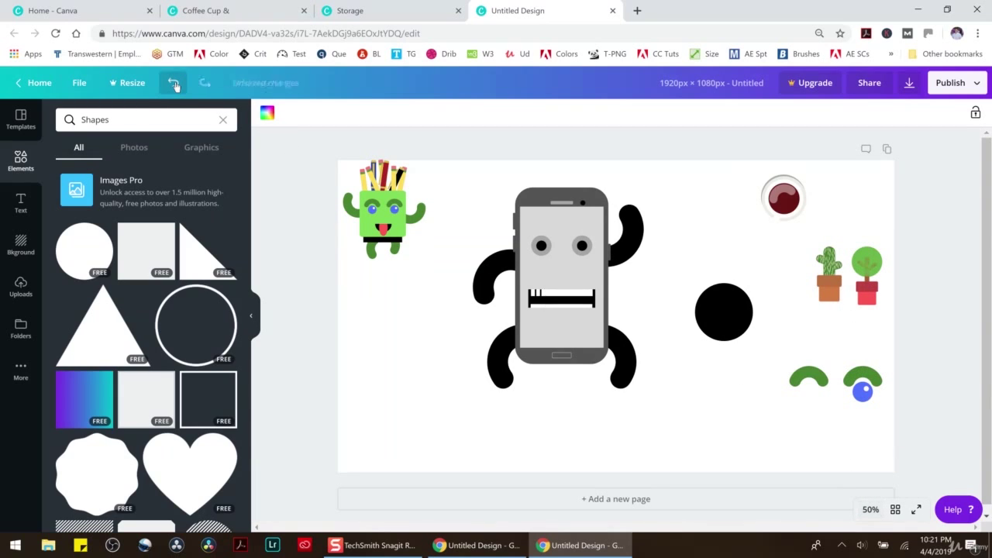
click(173, 83)
click(174, 83)
click(174, 83)
click(174, 83)
click(174, 83)
click(174, 83)
click(174, 83)
click(173, 83)
click(174, 83)
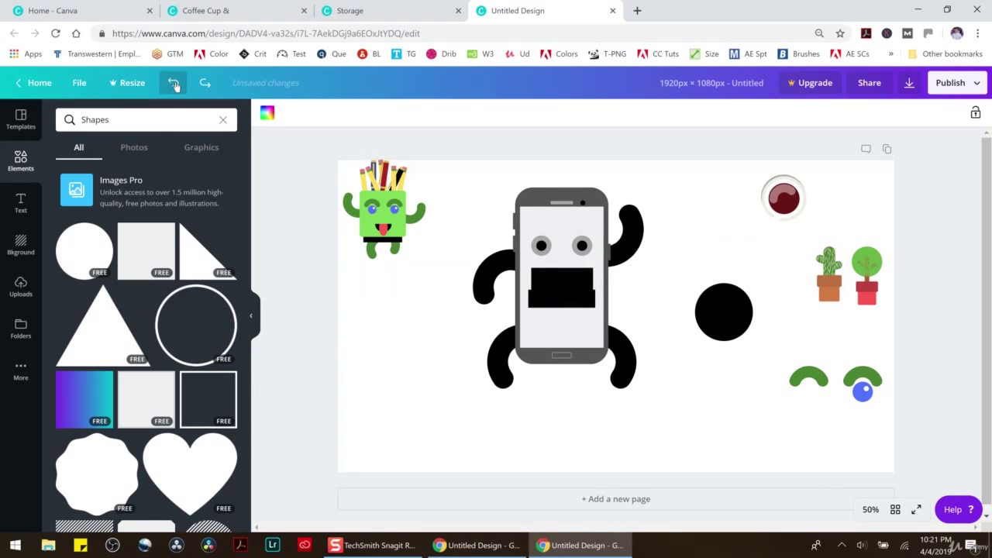
click(173, 83)
click(174, 83)
click(173, 83)
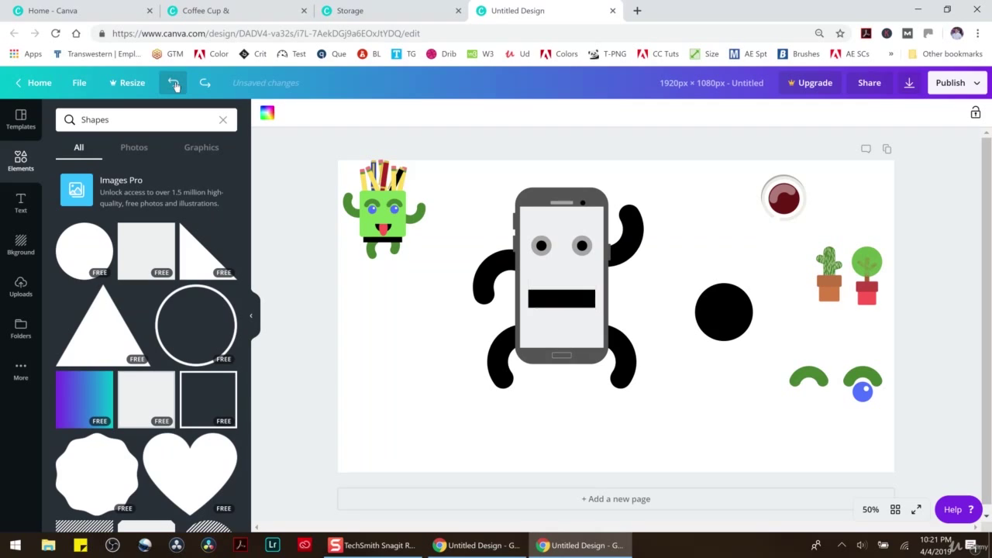
click(174, 83)
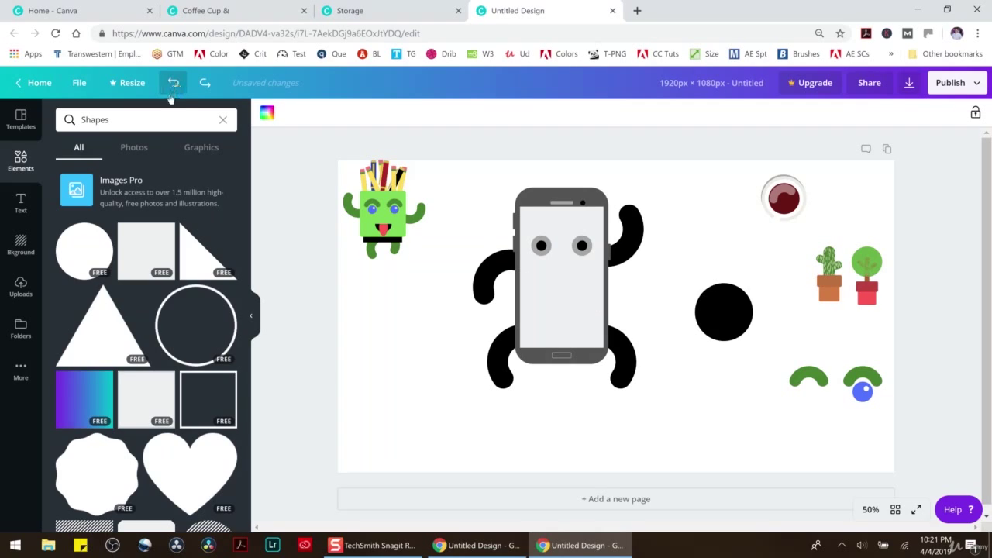
click(173, 83)
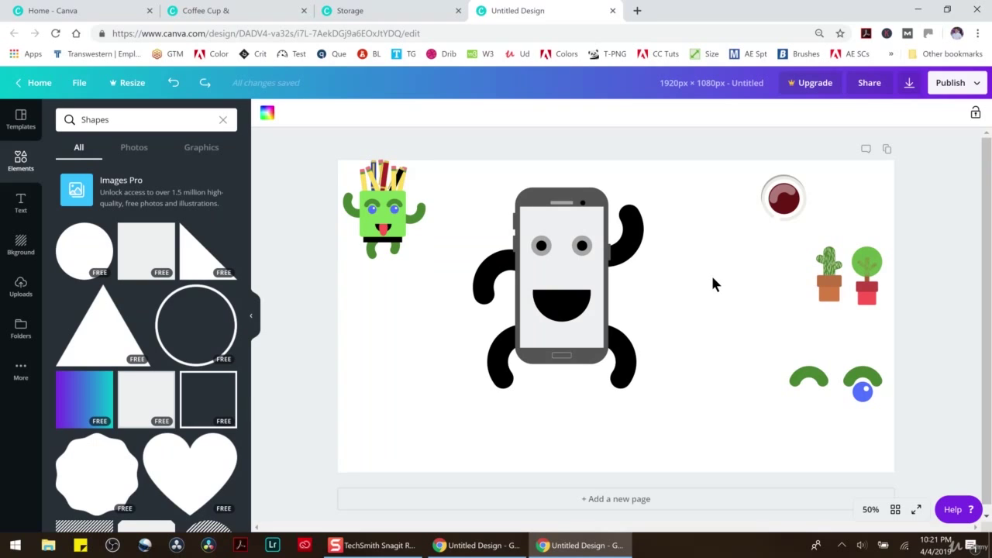
Step: Recolor the phone screen and the cover rectangle above the smile with turquoise from the default colors
click(566, 215)
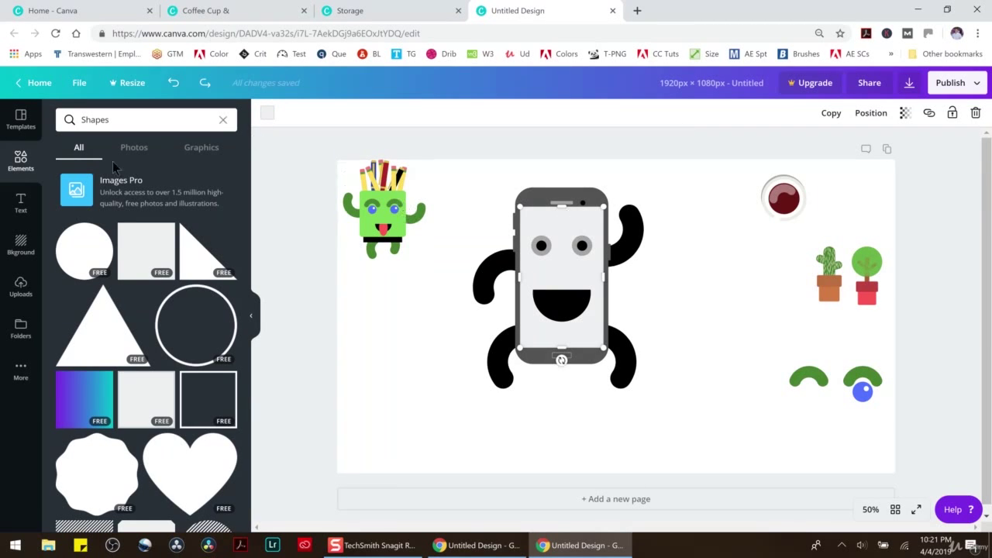
click(268, 115)
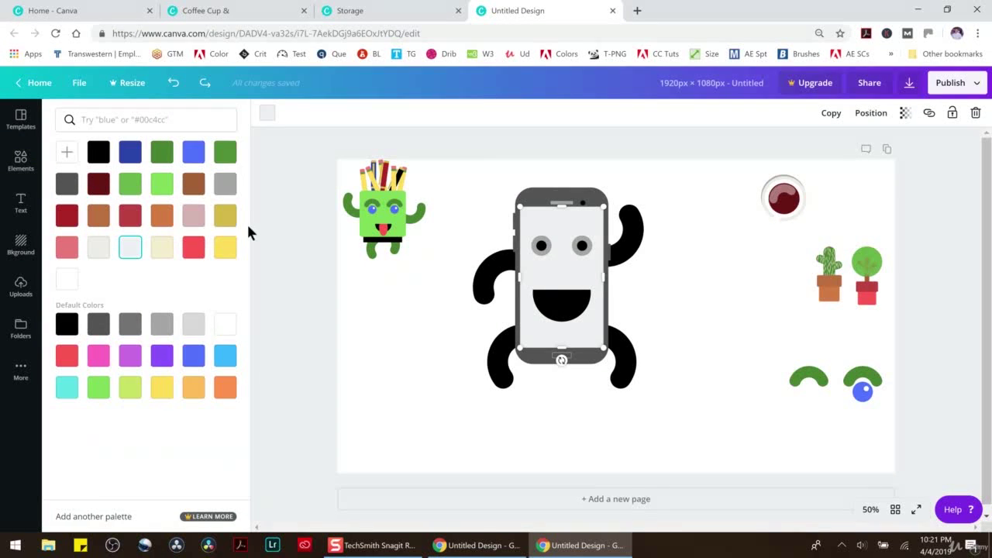
click(224, 355)
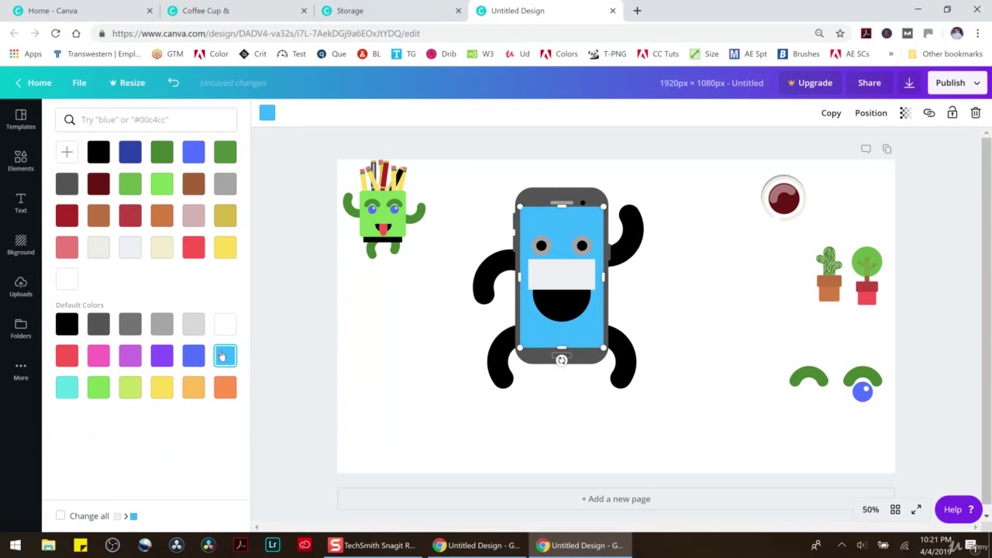
click(67, 386)
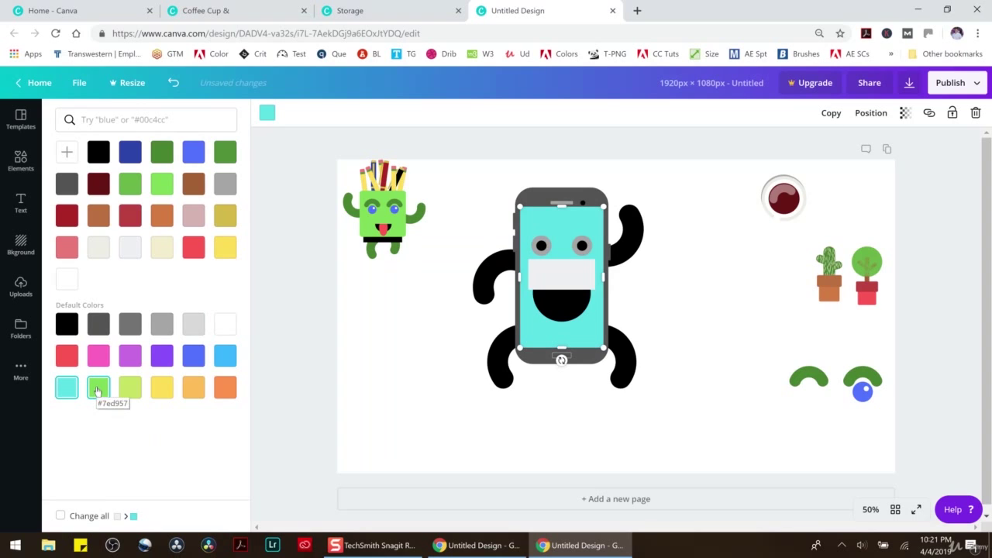
click(540, 276)
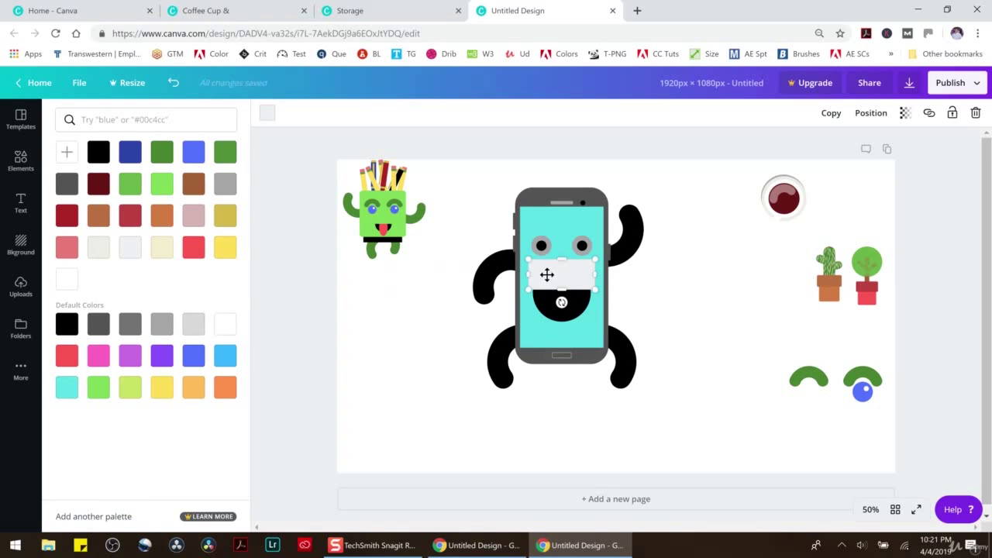
click(267, 113)
click(266, 113)
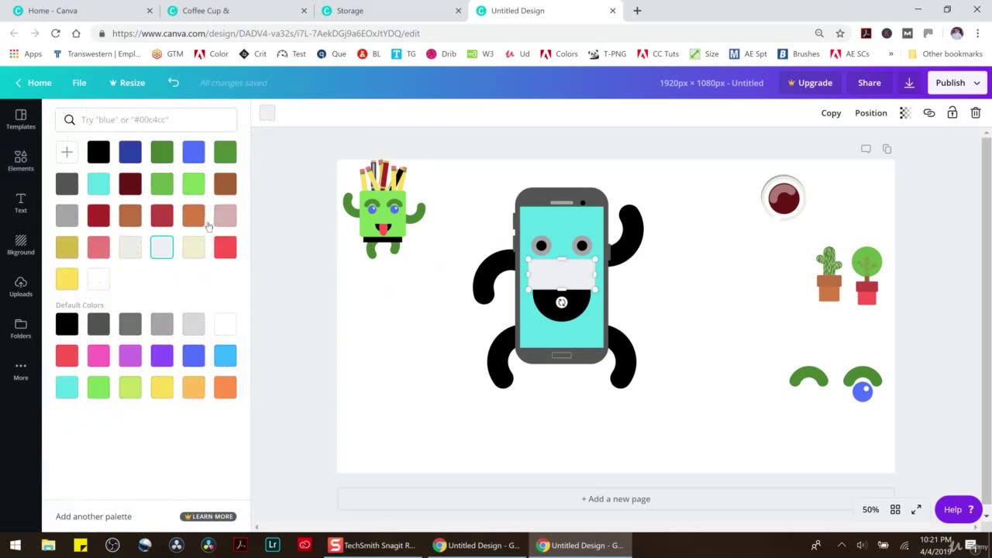
click(67, 387)
click(432, 354)
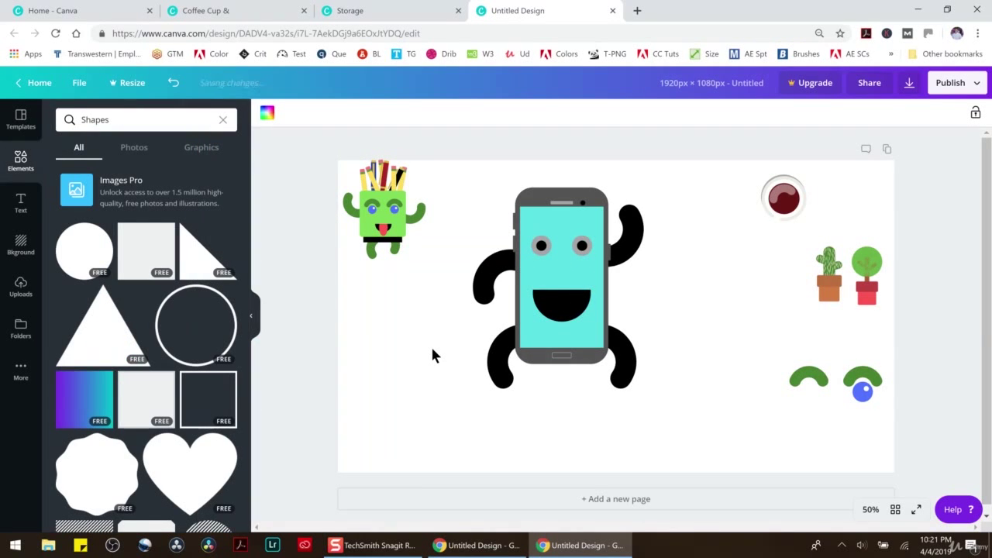
key(ctrl+shift+Tab)
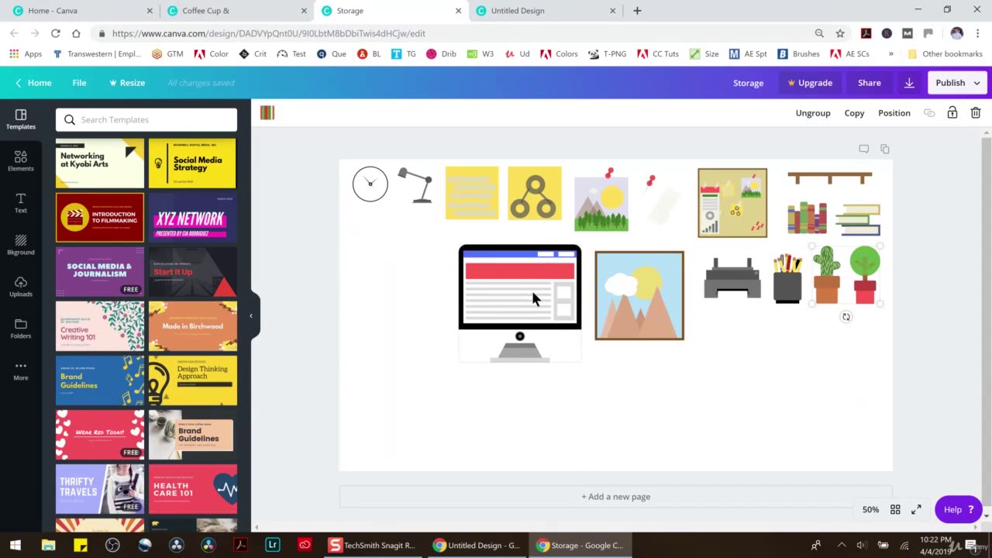
click(518, 17)
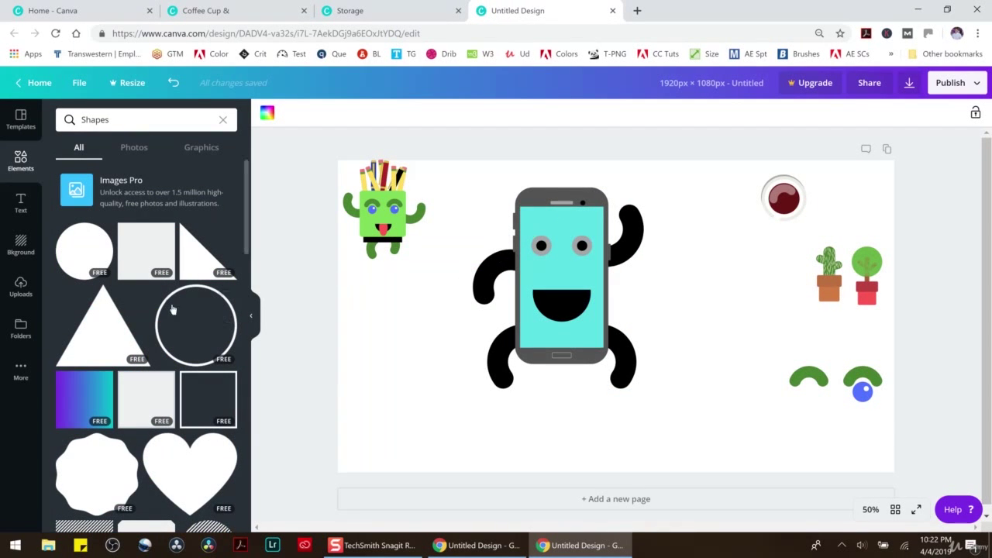
Step: Add a square, flatten it into a thin bar across the top of the phone screen and color it white
click(148, 240)
drag(618, 442, 601, 222)
click(267, 113)
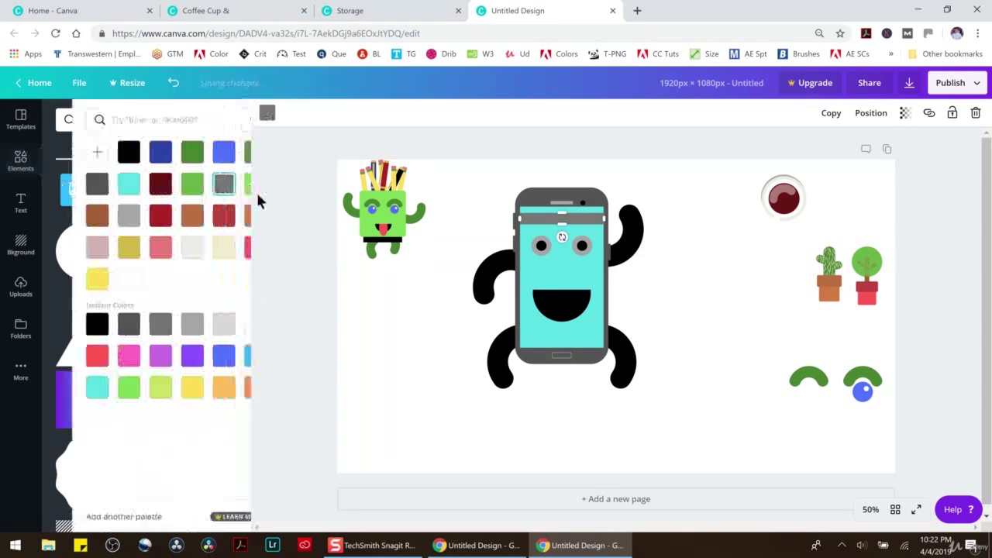
click(225, 324)
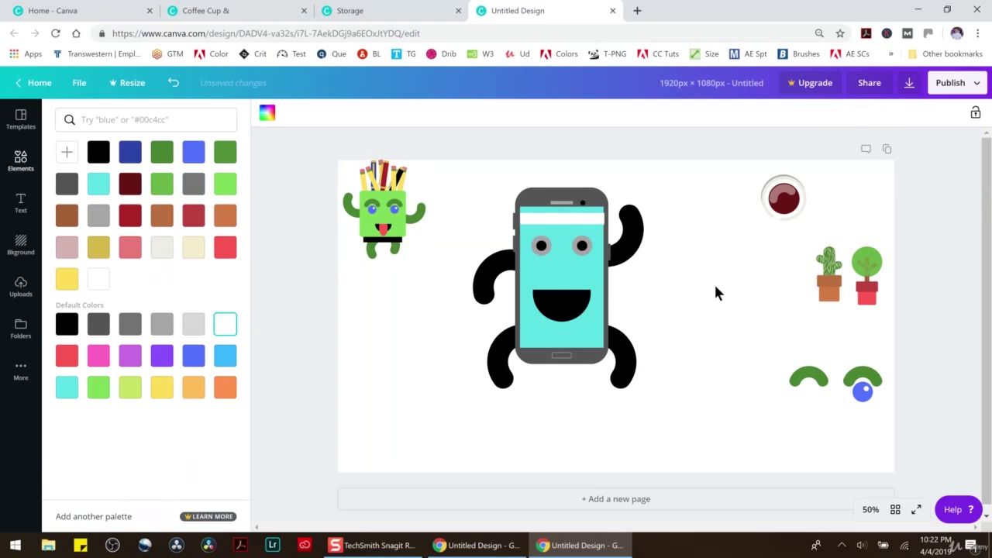
click(714, 291)
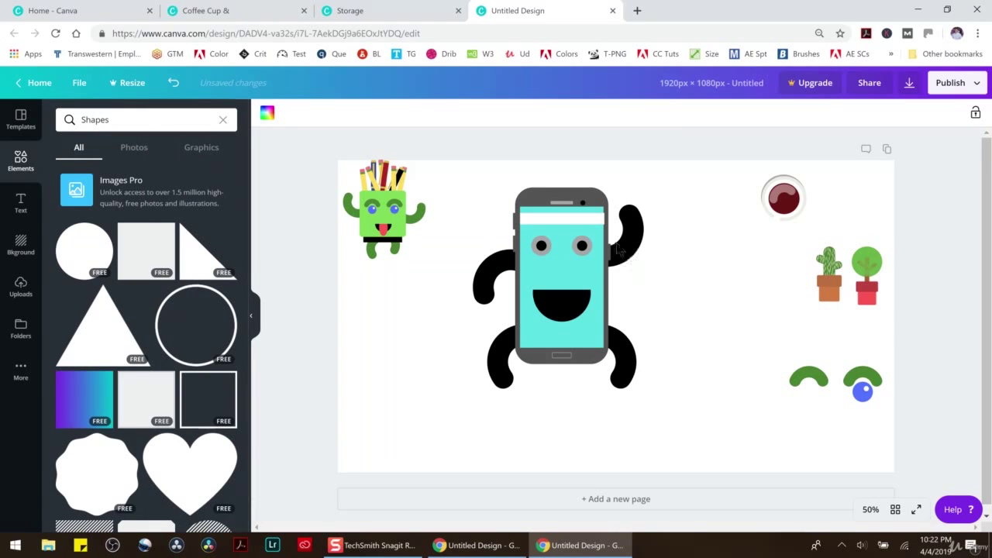
Step: Widen the white bar and shift it up over the phone's earpiece, then delete it
click(583, 218)
drag(583, 218, 612, 203)
click(708, 189)
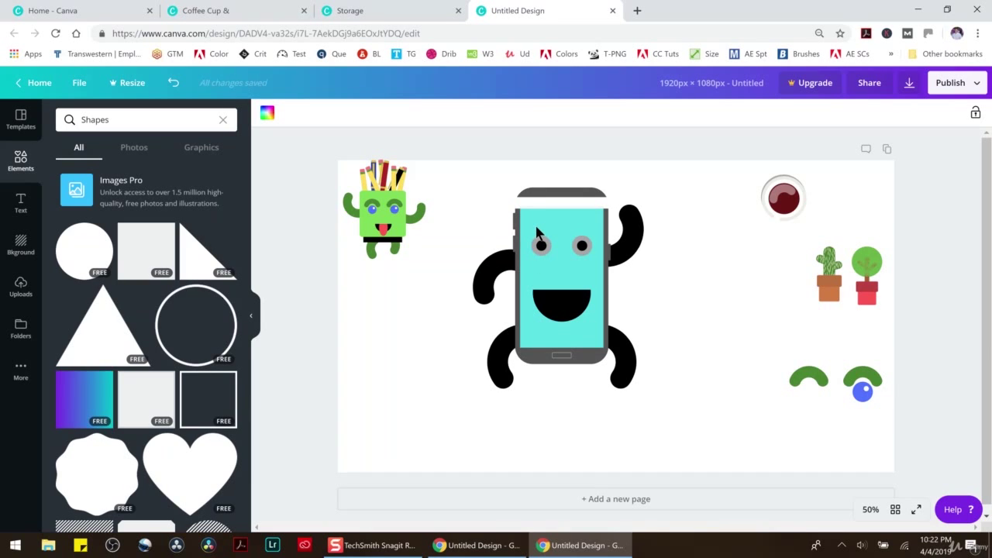
click(567, 208)
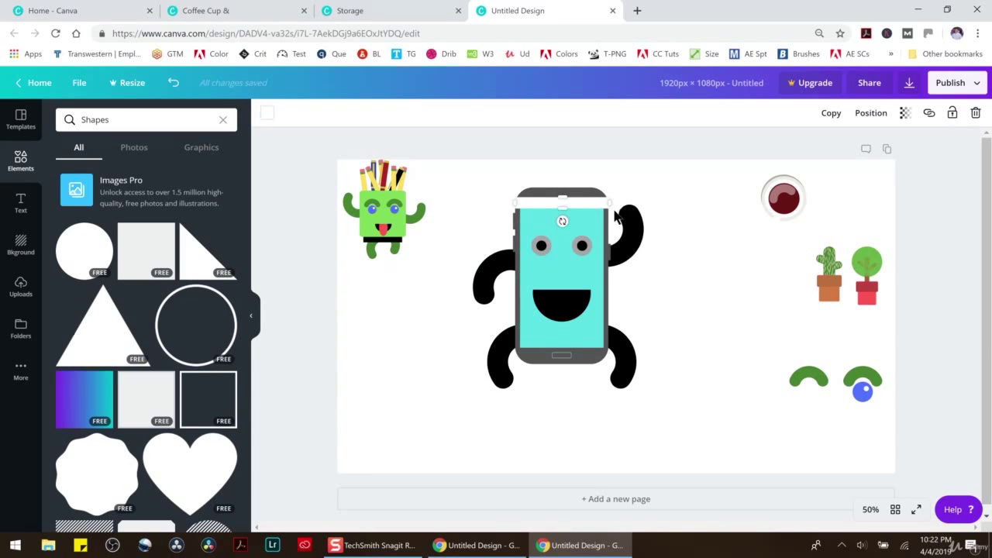
key(Delete)
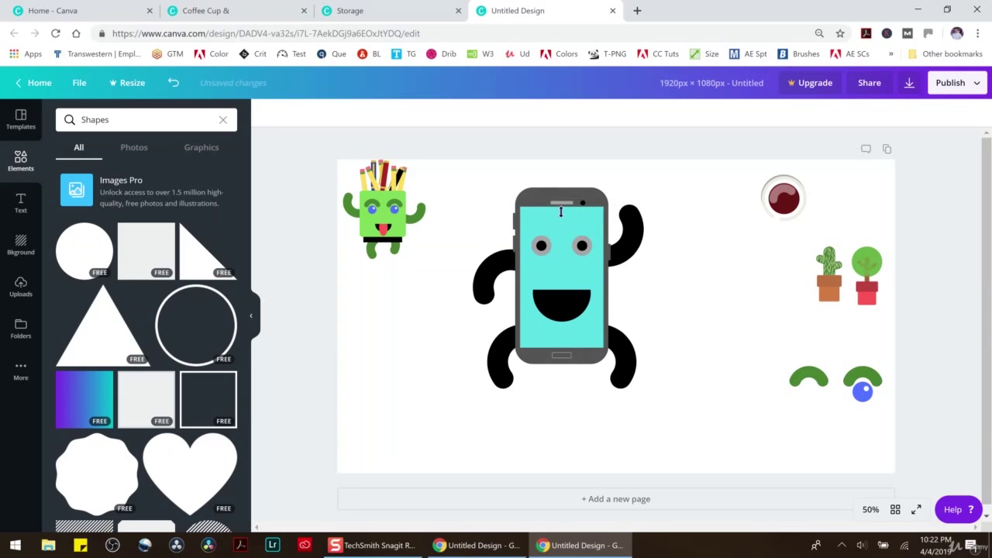
Step: Recolor the phone screen and the cover rectangle above the smile with the lightest gray of the default colors
click(559, 218)
click(266, 115)
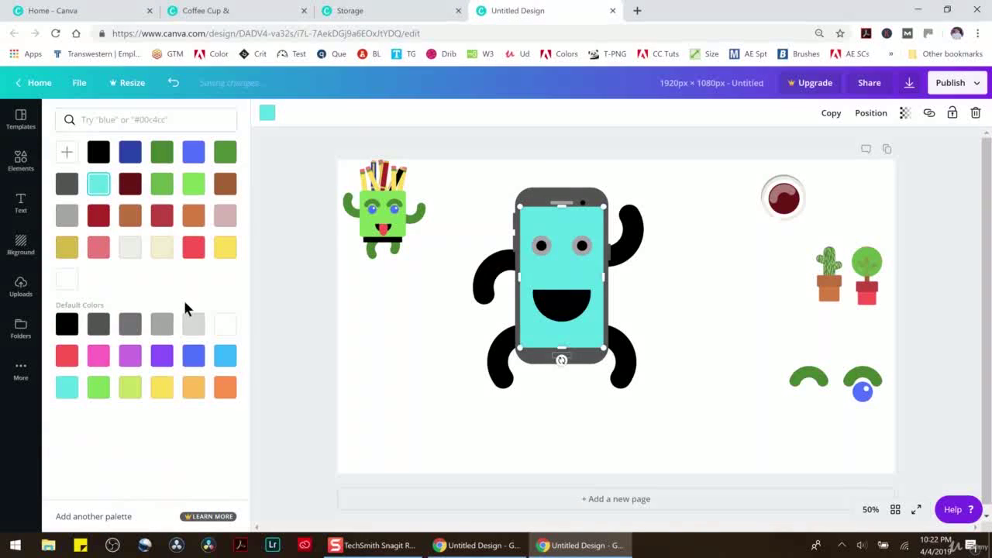
click(162, 325)
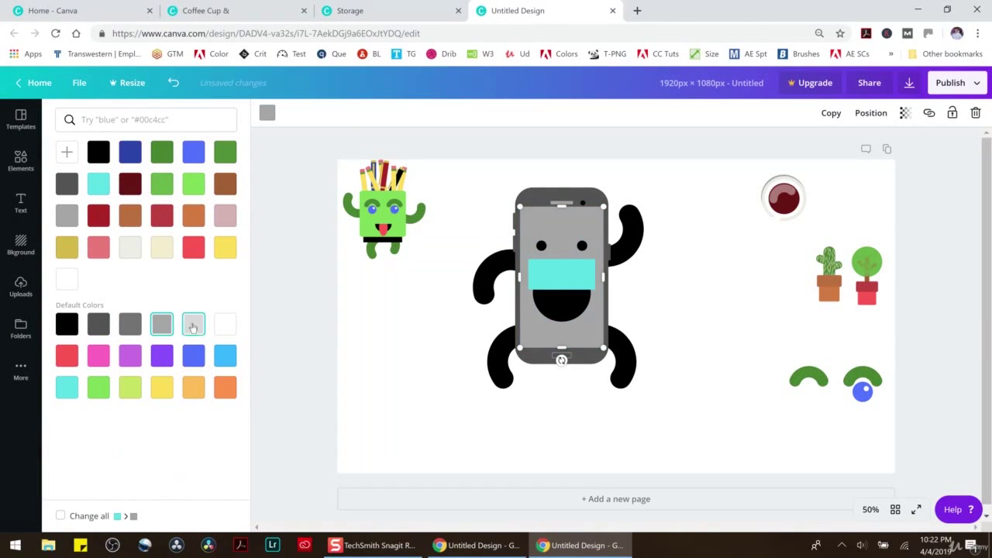
click(193, 324)
click(589, 279)
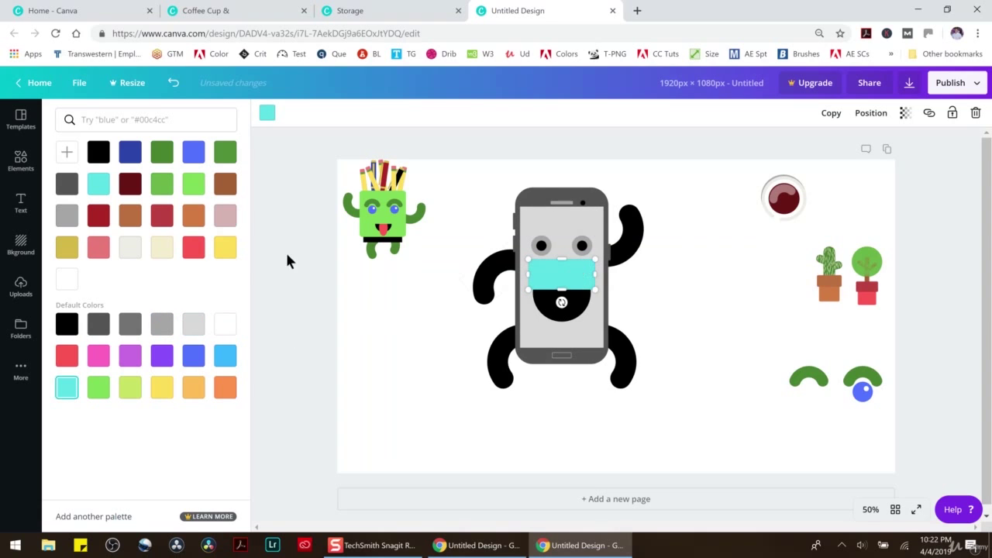
click(193, 324)
click(496, 182)
Step: Group all parts of the phone character and shrink the group to roughly a third of its size
drag(458, 161, 694, 462)
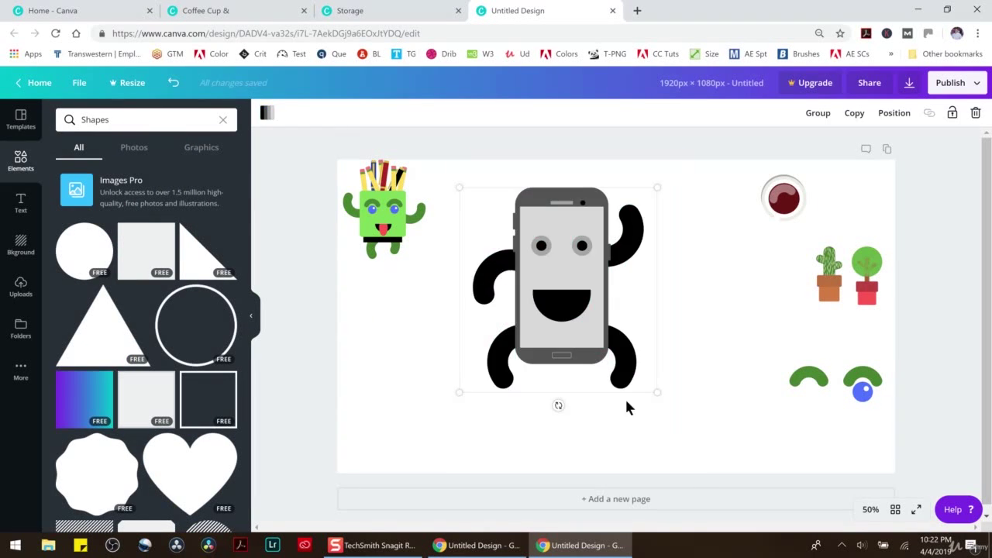
click(815, 113)
drag(657, 393, 514, 250)
Step: Shrink the pencil-cup character in the page corner, then shrink the phone character further and place it right beside the cup
click(411, 236)
drag(430, 261, 388, 217)
click(511, 233)
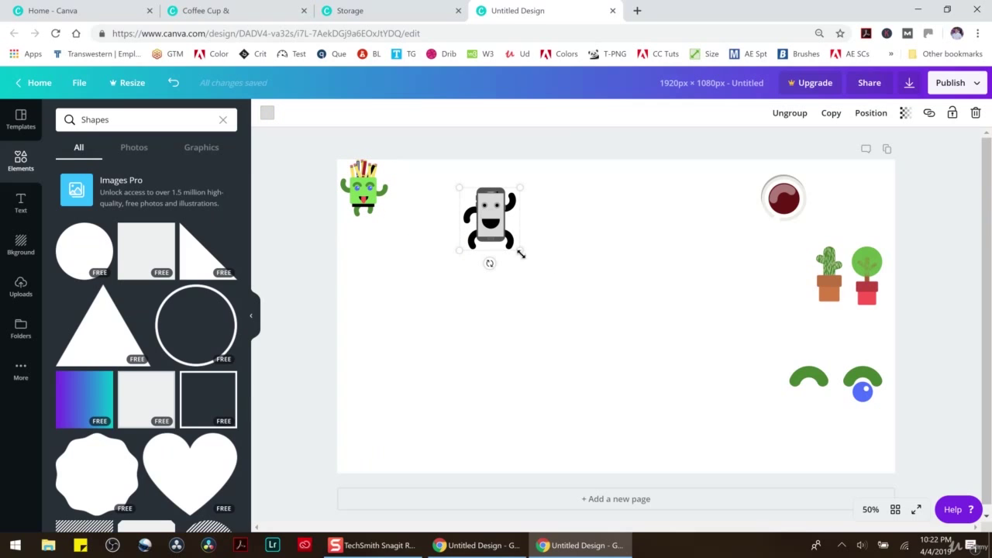
drag(513, 248, 415, 183)
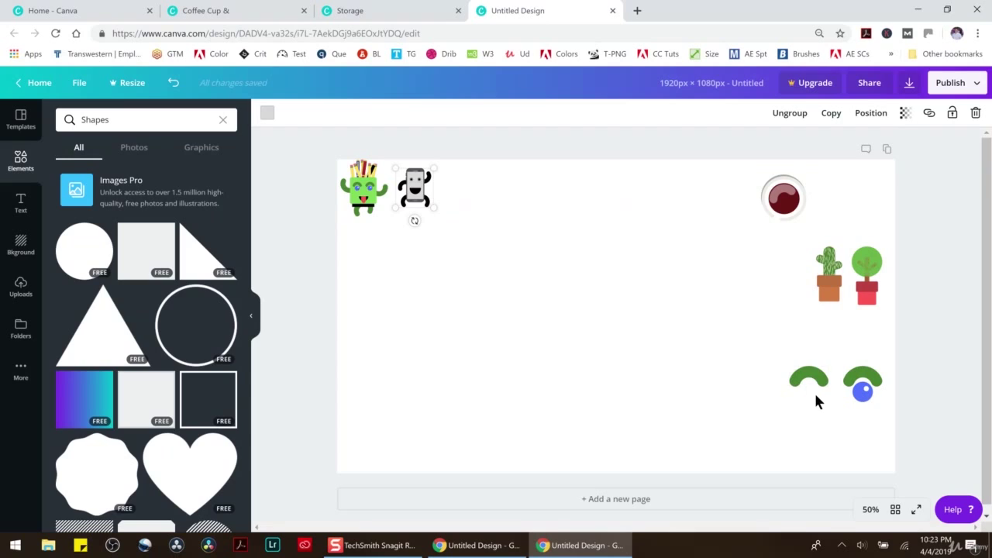
Step: Move the potted round tree to the middle of the page and enlarge it to most of the page height
drag(866, 289, 659, 458)
drag(544, 421, 527, 335)
drag(600, 374, 648, 423)
Step: Ungroup the potted tree and bring its green circle forward so it covers the branches
click(586, 276)
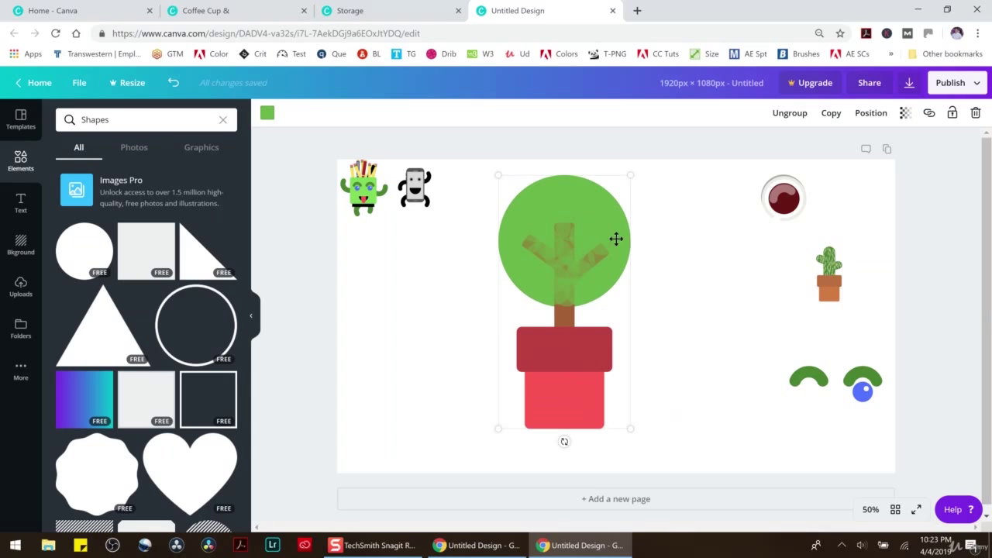
click(779, 116)
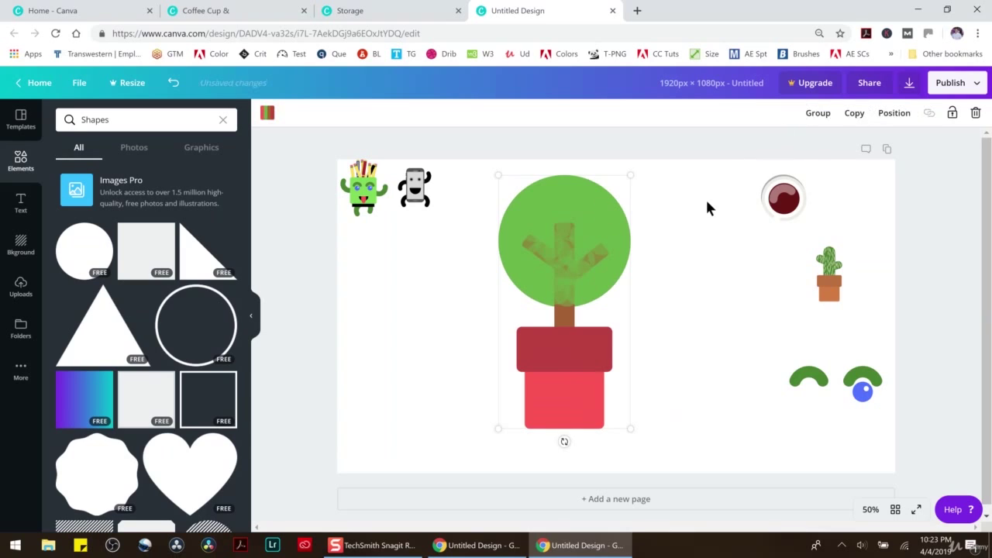
click(604, 206)
click(867, 113)
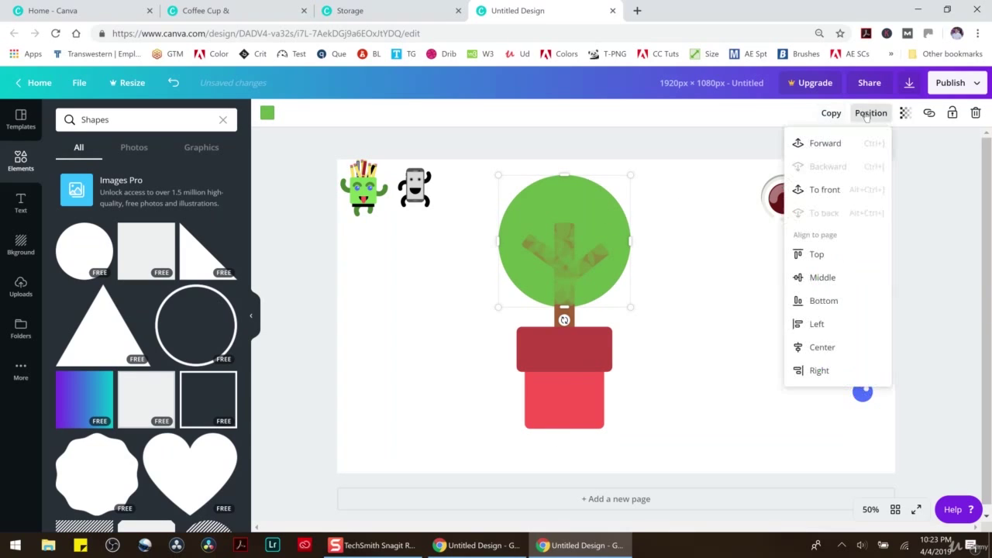
click(850, 144)
click(697, 206)
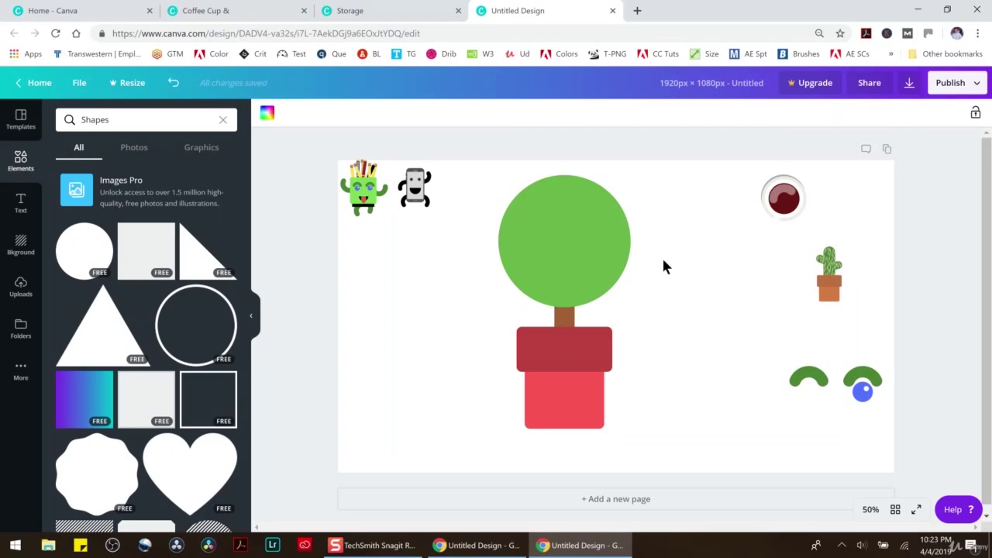
Step: Duplicate the pencil-cup character, enlarge the copy and place it to the left of the potted tree
click(364, 187)
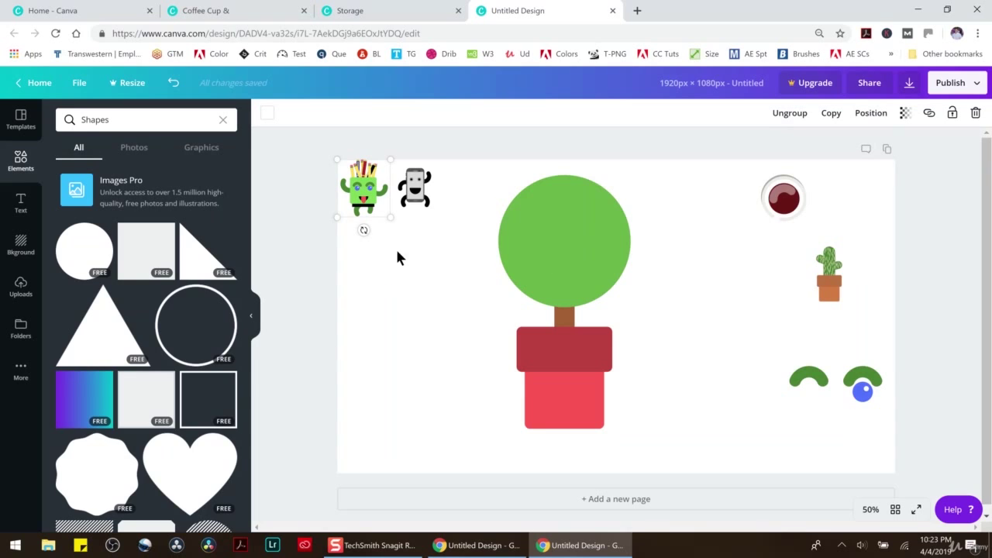
key(ctrl+d)
drag(357, 200, 403, 335)
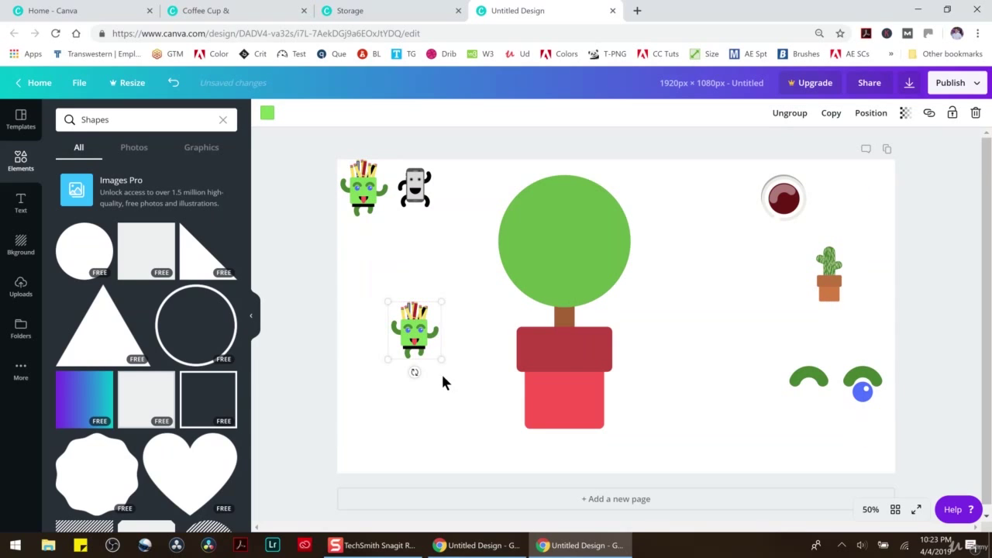
drag(443, 364, 527, 466)
drag(475, 428, 431, 380)
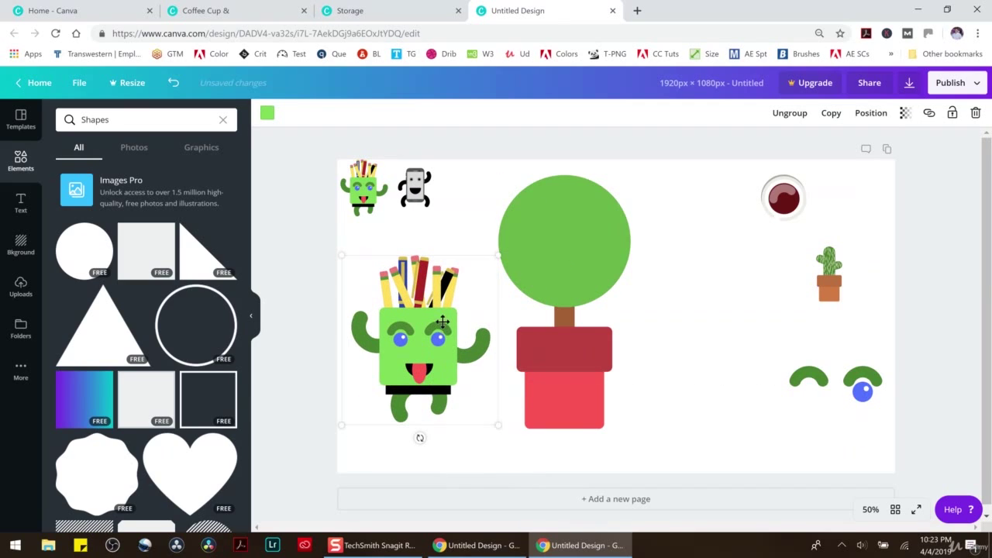
Step: Ungroup the enlarged pencil-cup copy and move its two legs and two arms onto the sides of the tree's pot
click(790, 113)
click(267, 310)
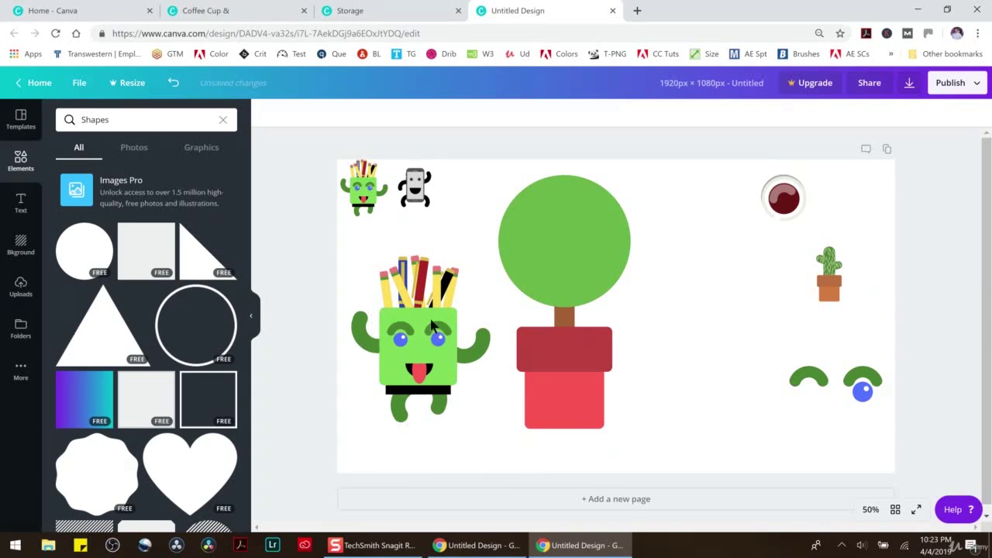
click(439, 400)
drag(439, 400, 622, 438)
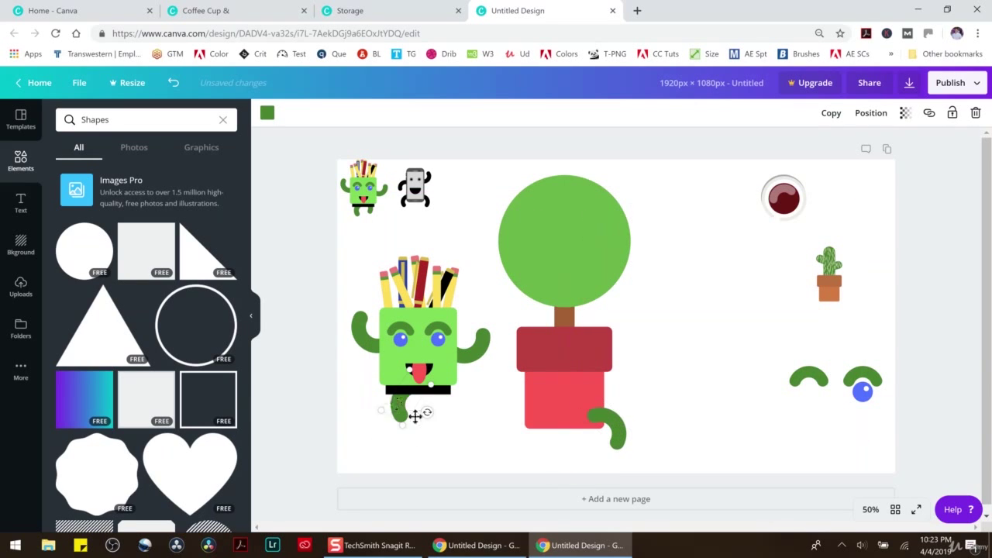
drag(403, 411, 526, 439)
drag(468, 355, 628, 353)
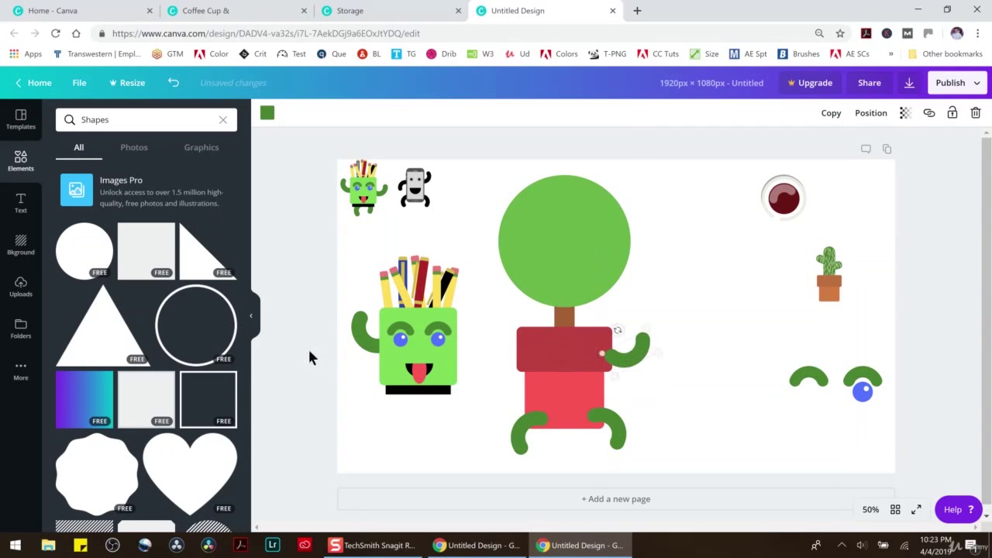
drag(358, 344, 496, 354)
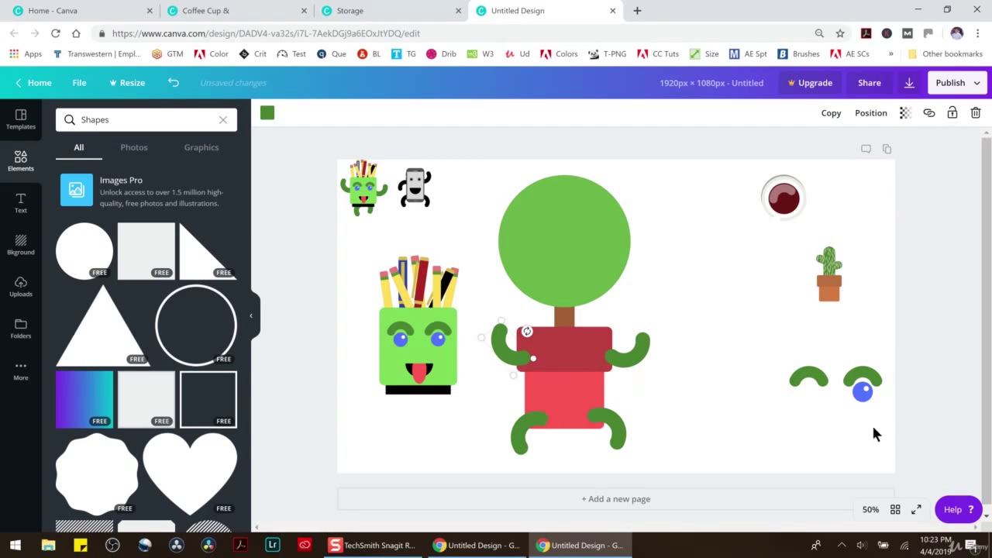
Step: Place a copy of the blue eye under the spare eyebrow that has none, and group both eyes with their eyebrows
click(865, 399)
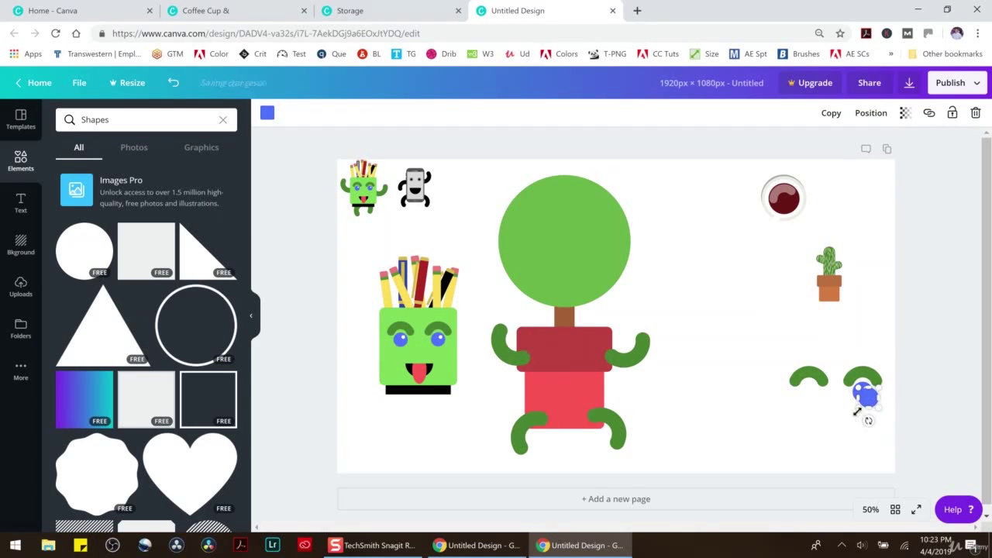
drag(863, 394, 809, 390)
click(871, 113)
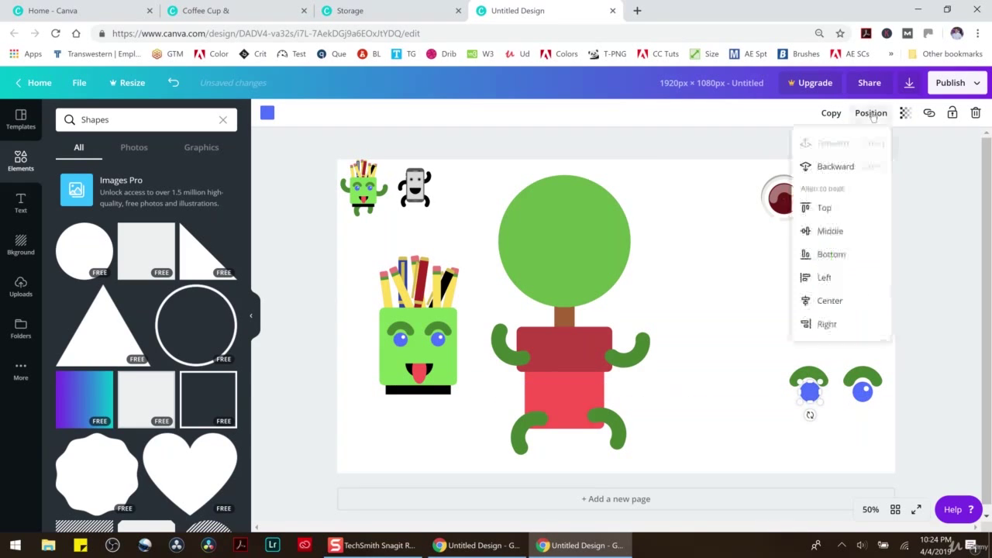
click(822, 180)
click(753, 338)
drag(773, 355, 948, 417)
click(818, 114)
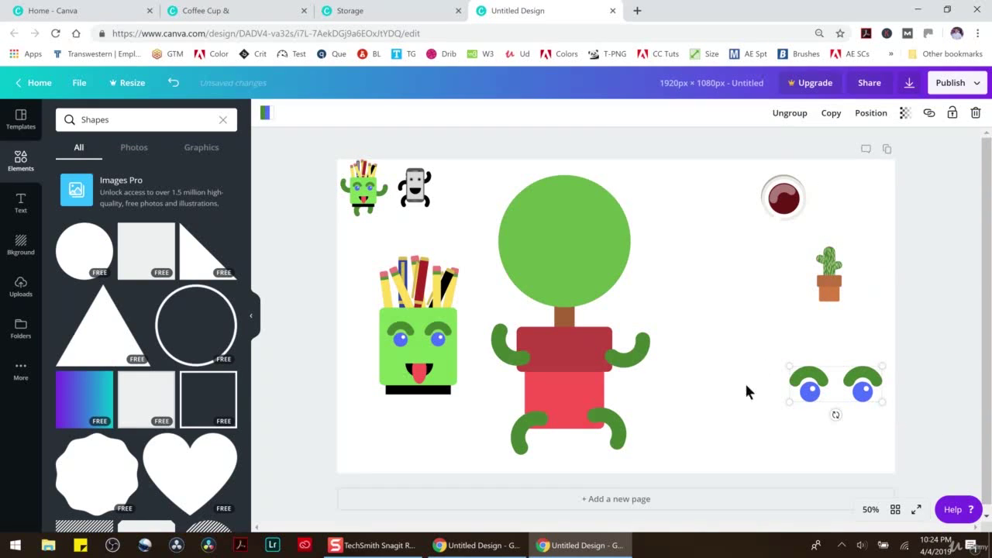
Step: Duplicate the grouped eyes and eyebrows and place the copy just below the original pair
click(886, 350)
drag(776, 349, 896, 416)
key(ctrl+d)
drag(812, 408, 815, 444)
Step: Delete the leftover limbless pencil cup and move the duplicated eyes onto the upper part of the tree's green circle
drag(341, 259, 470, 413)
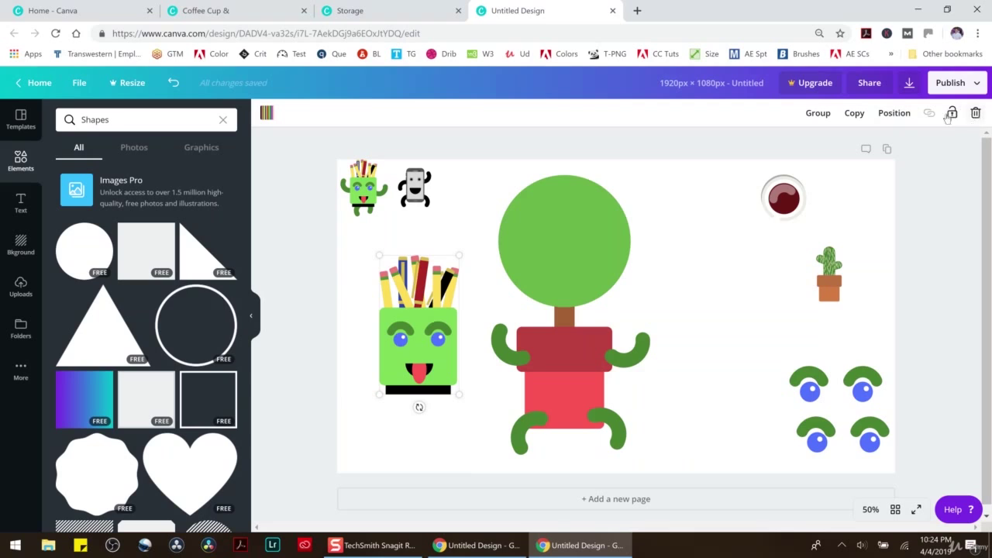
click(976, 113)
drag(773, 413, 593, 228)
click(697, 245)
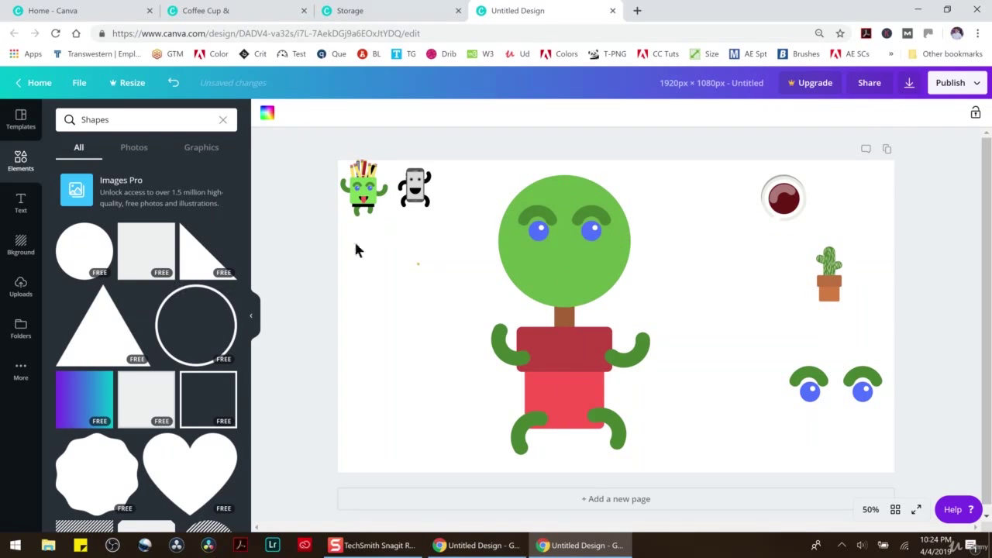
Step: Duplicate the green circle, shrink and flatten the copy into a mouth-sized oval below the eyes, and color it black
click(553, 252)
drag(595, 271, 594, 272)
click(626, 244)
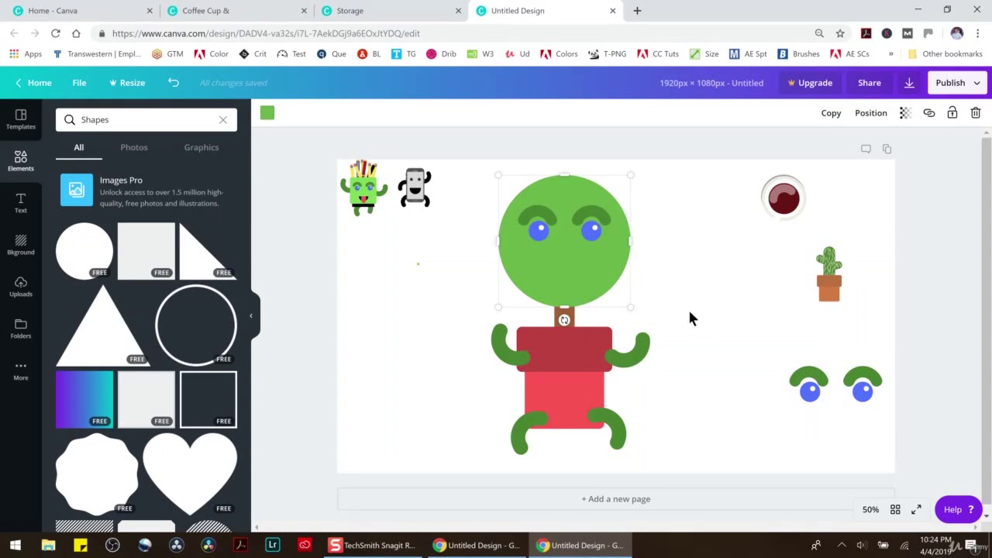
key(ctrl+d)
drag(570, 181, 570, 218)
drag(638, 217, 552, 275)
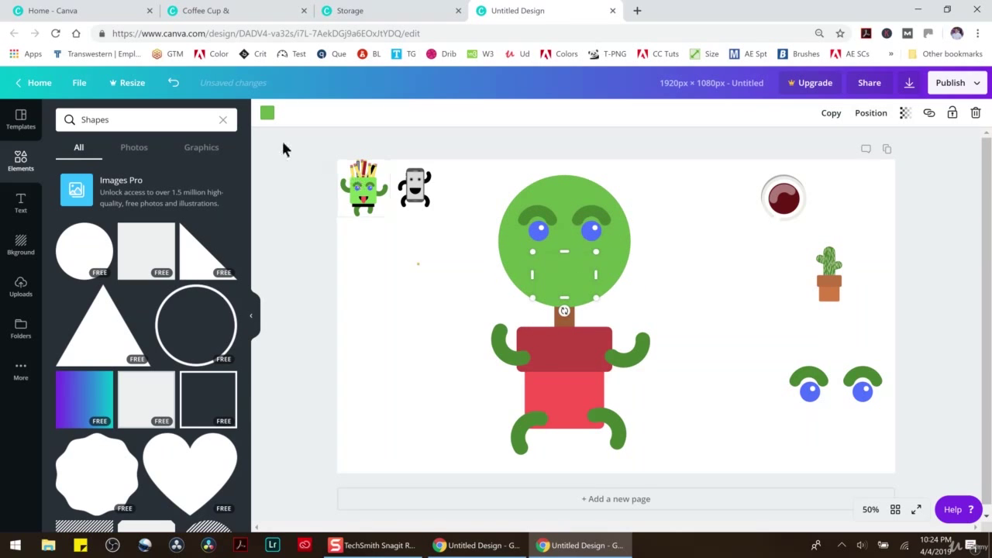
click(267, 113)
click(98, 151)
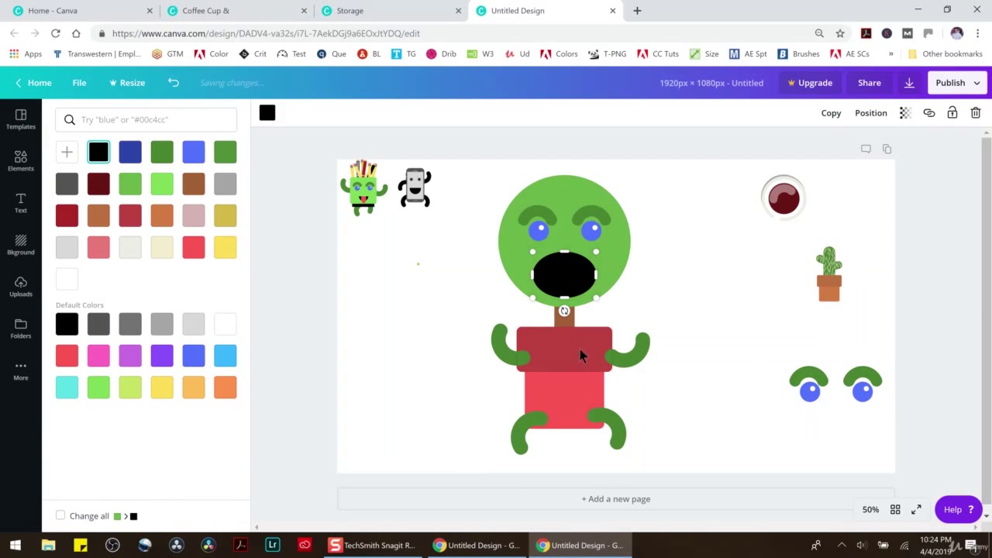
Step: Duplicate the red lower pot shape, shorten the copy to a flat rectangle and recolor it the same green as the face
click(560, 390)
key(ctrl+d)
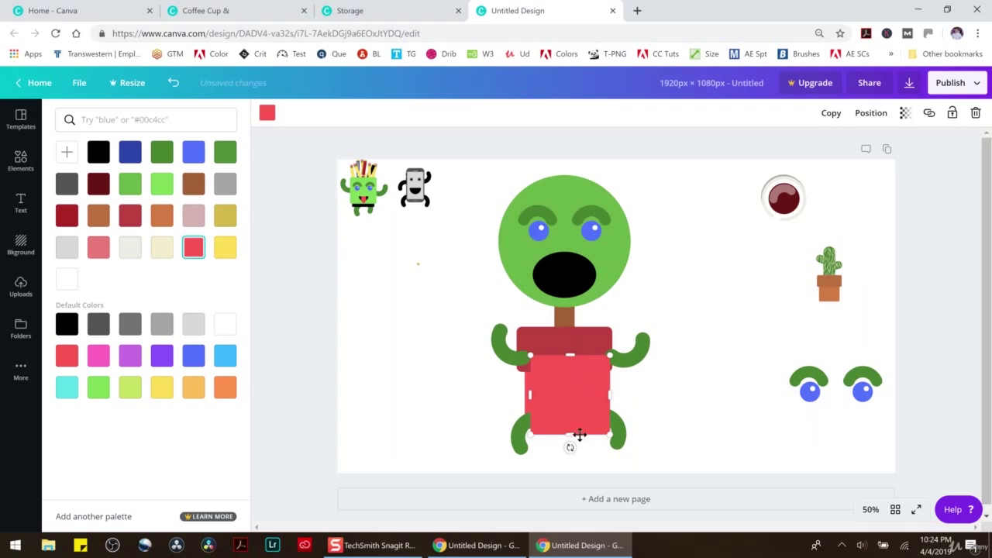
drag(571, 436, 569, 382)
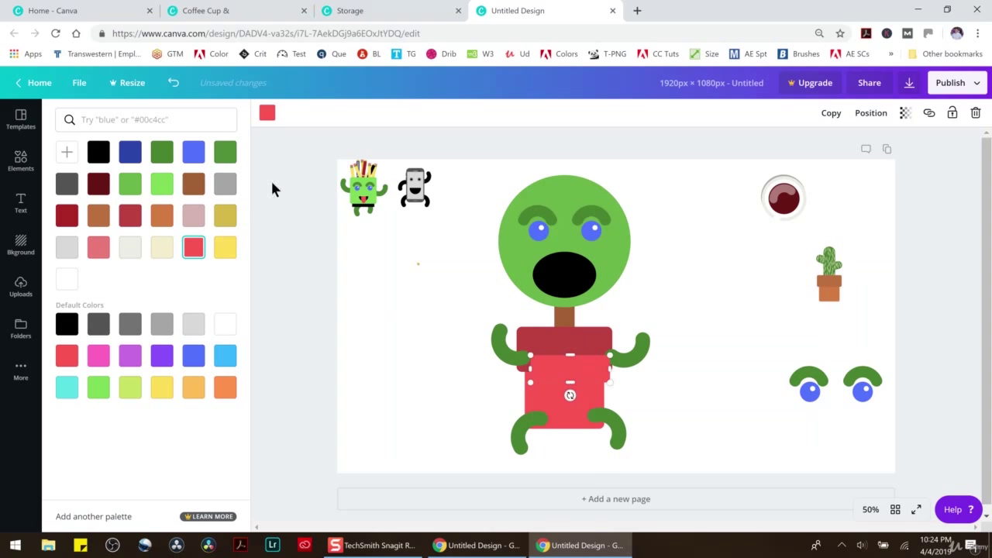
click(266, 114)
click(267, 114)
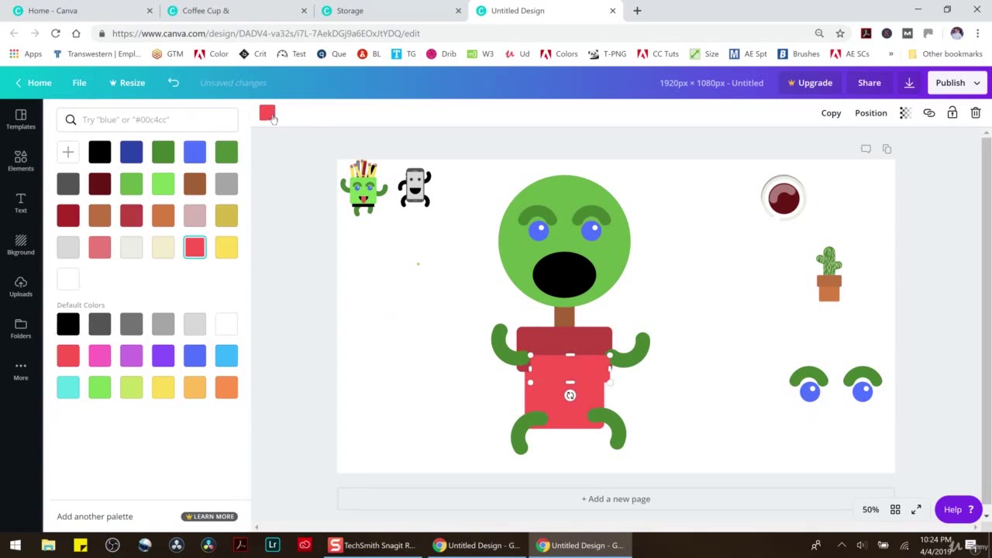
click(133, 187)
Step: Cover the top half of the black oval with the green rectangle to form a smile, and raise the mouth slightly
drag(576, 361, 571, 257)
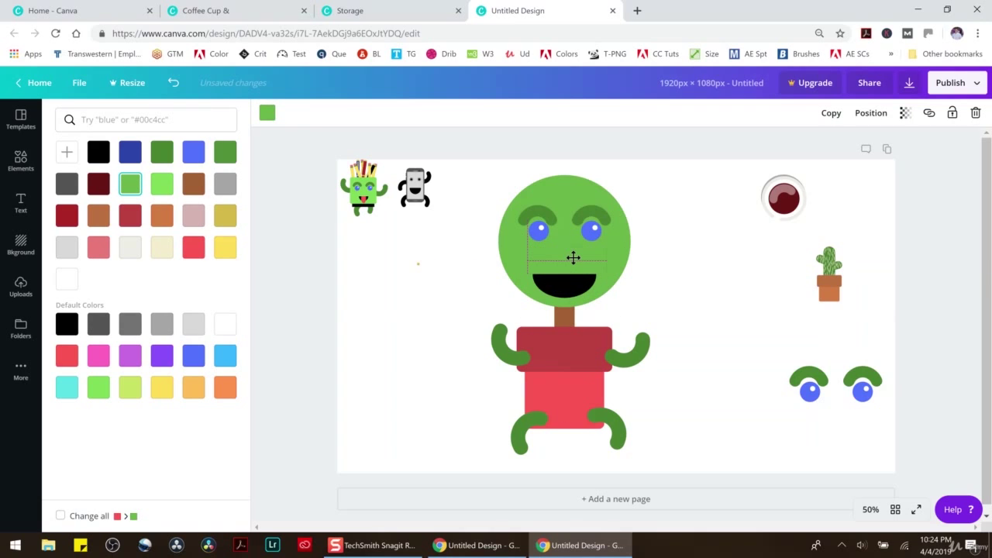
drag(566, 247, 566, 249)
mouse_move(567, 246)
mouse_down()
mouse_move(598, 264)
mouse_move(568, 249)
mouse_move(569, 262)
mouse_up()
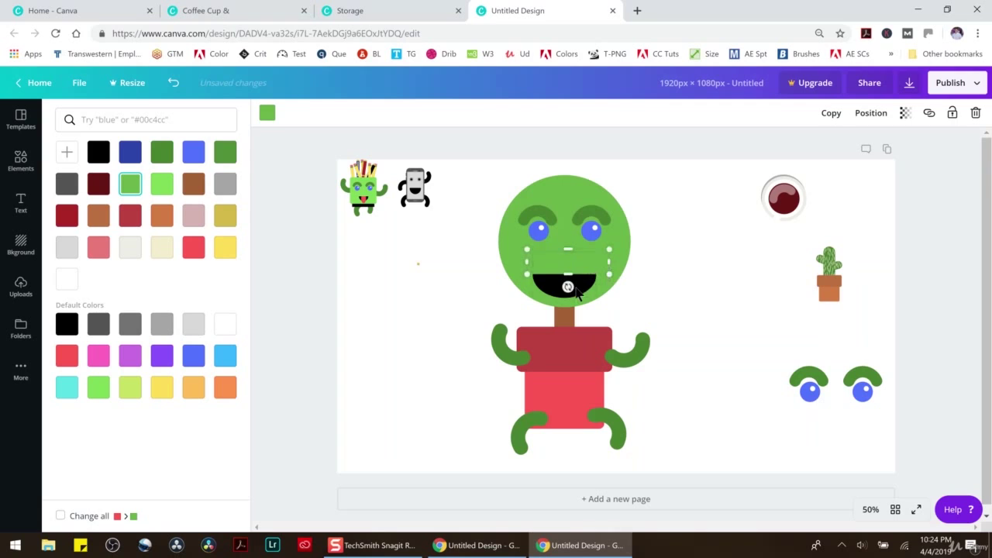
click(580, 274)
click(569, 255)
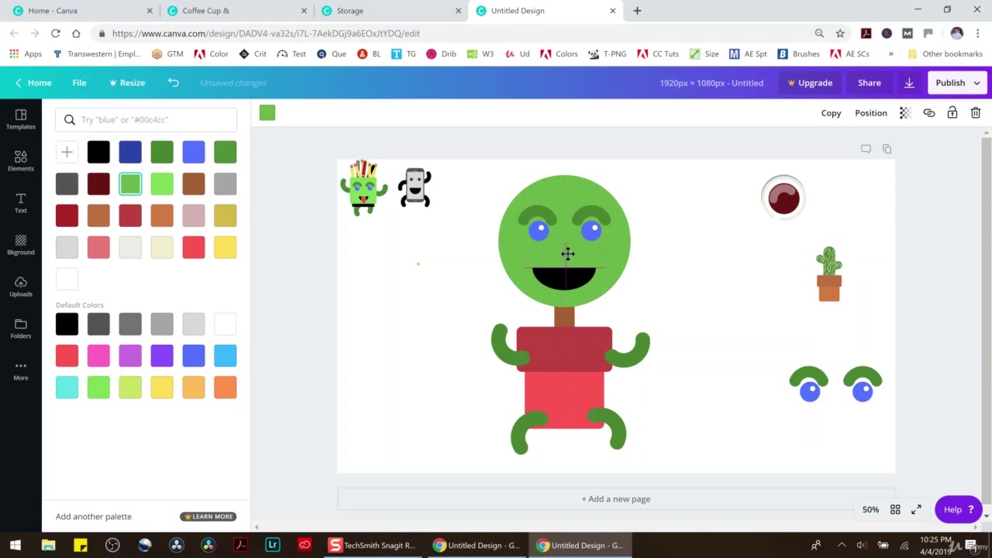
click(717, 240)
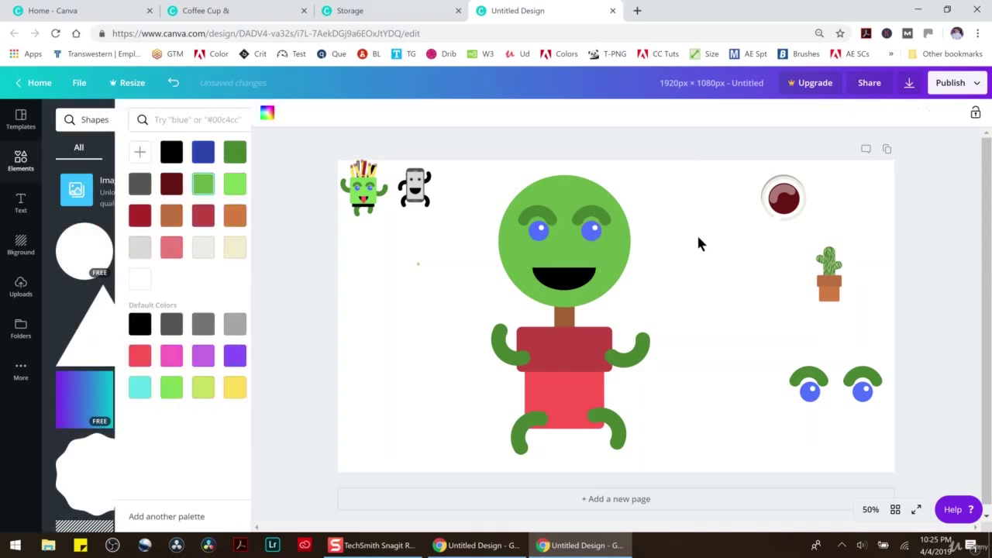
Step: Send both arms backward behind the dark red pot rim and adjust their positions at its sides
click(624, 352)
click(868, 114)
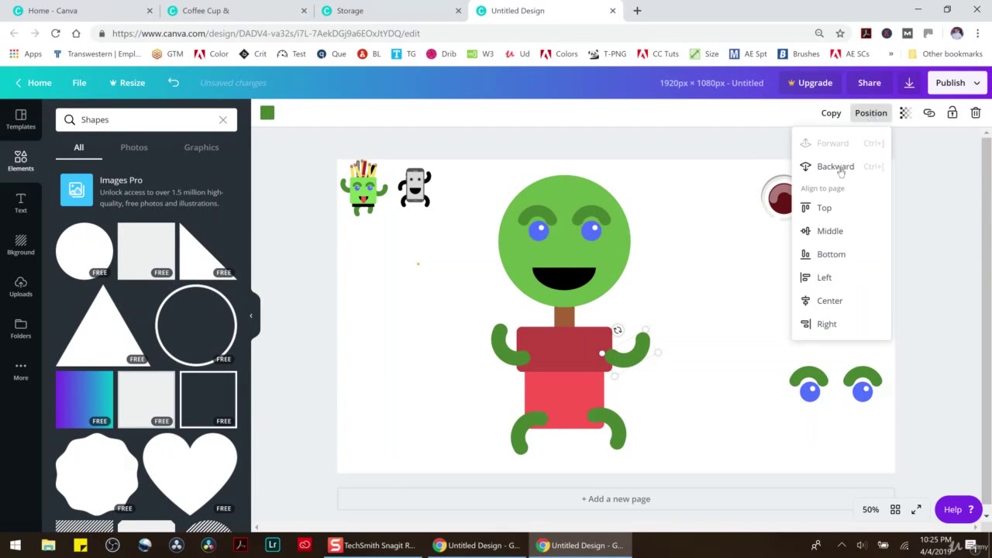
click(637, 350)
click(504, 350)
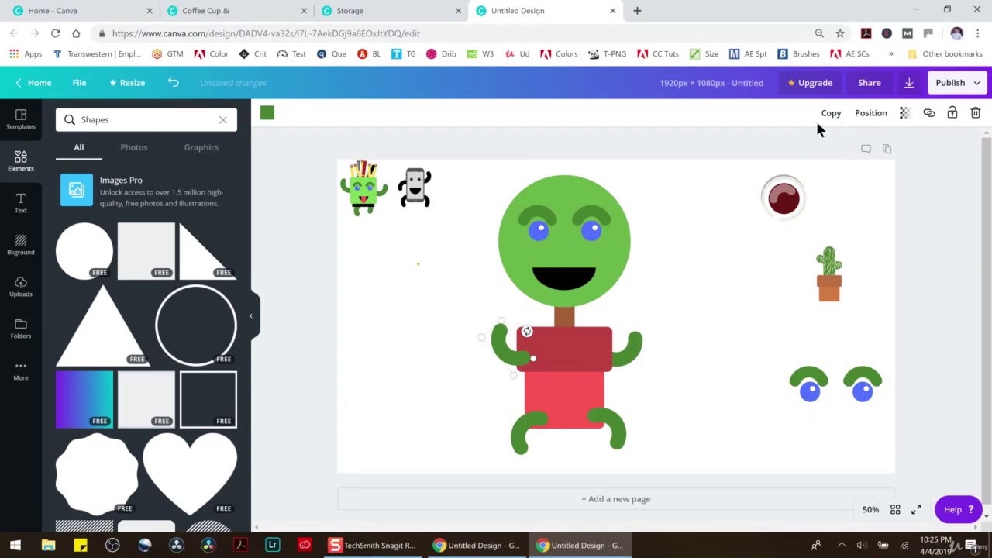
click(869, 112)
click(834, 167)
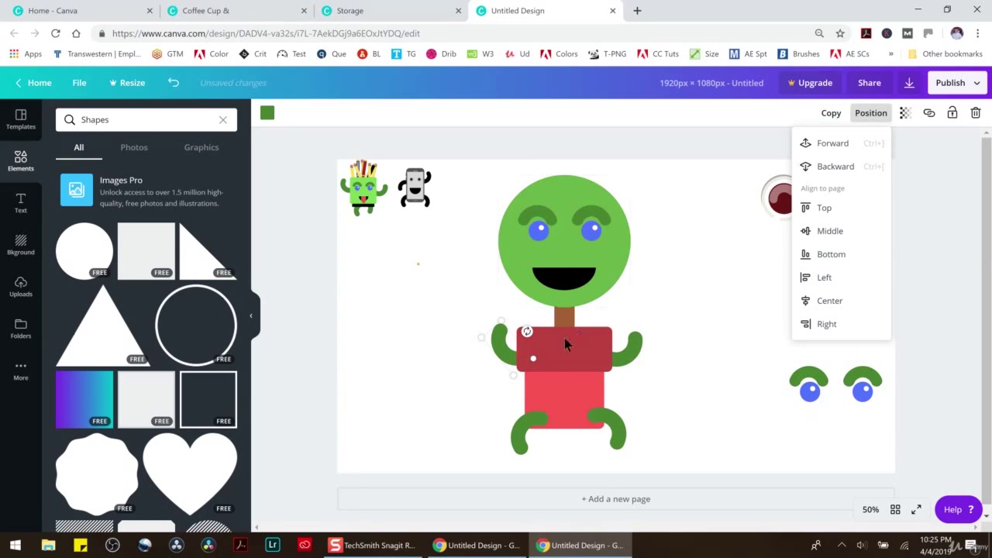
drag(503, 344, 501, 334)
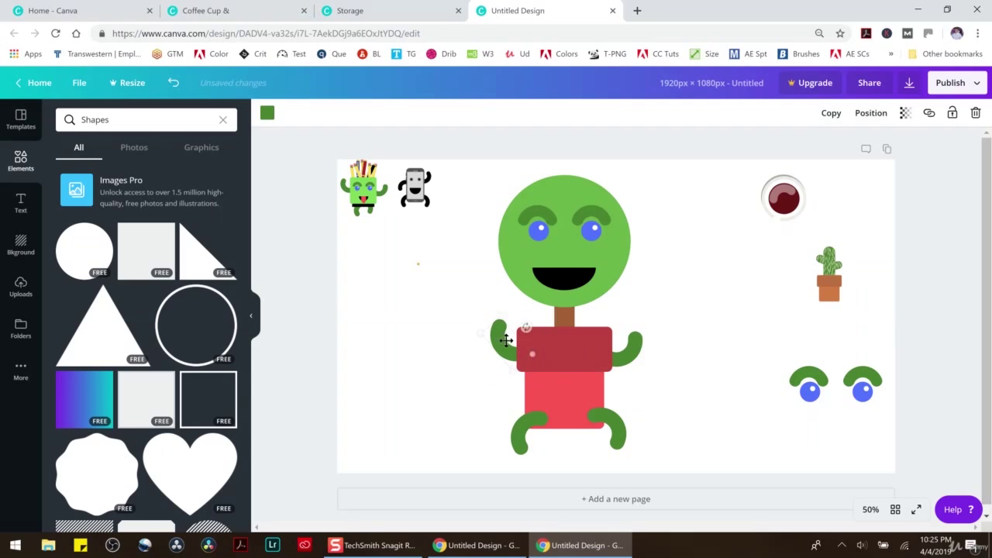
Step: Send both legs backward behind the red lower part of the pot
click(614, 436)
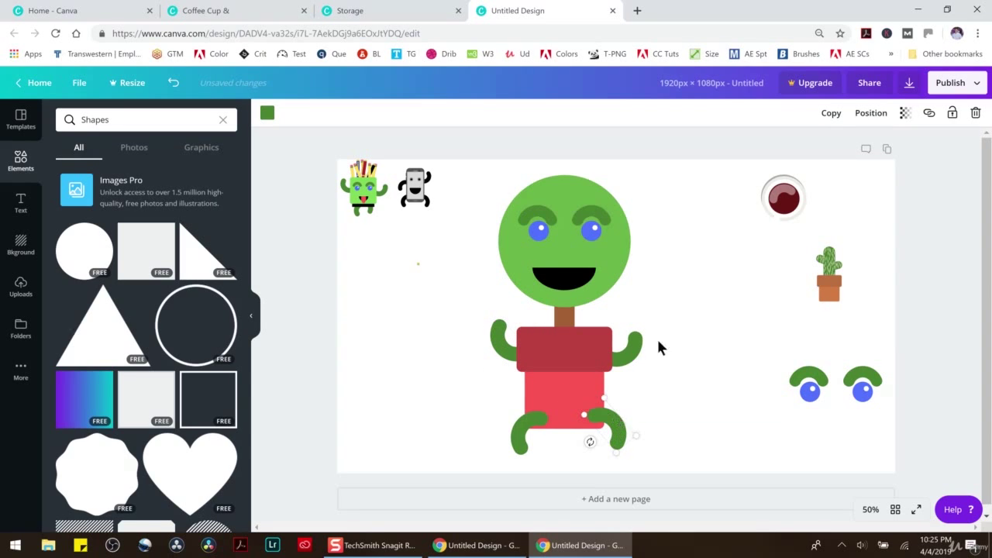
click(870, 113)
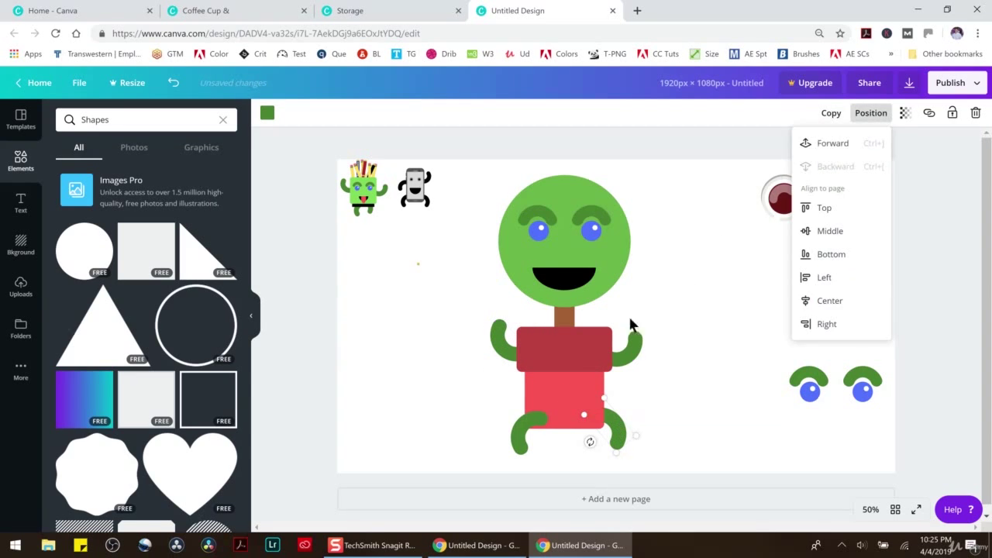
click(534, 428)
click(881, 115)
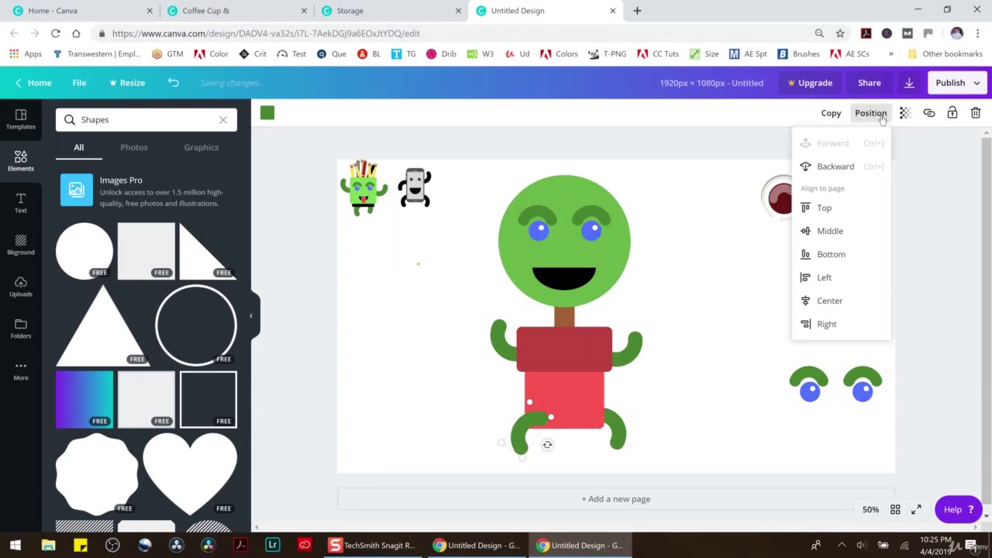
click(689, 292)
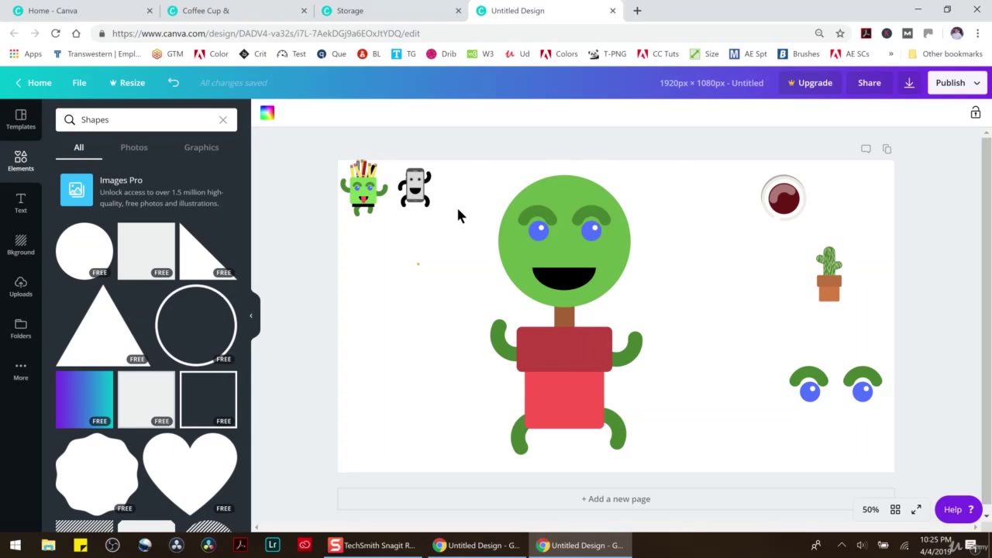
click(550, 217)
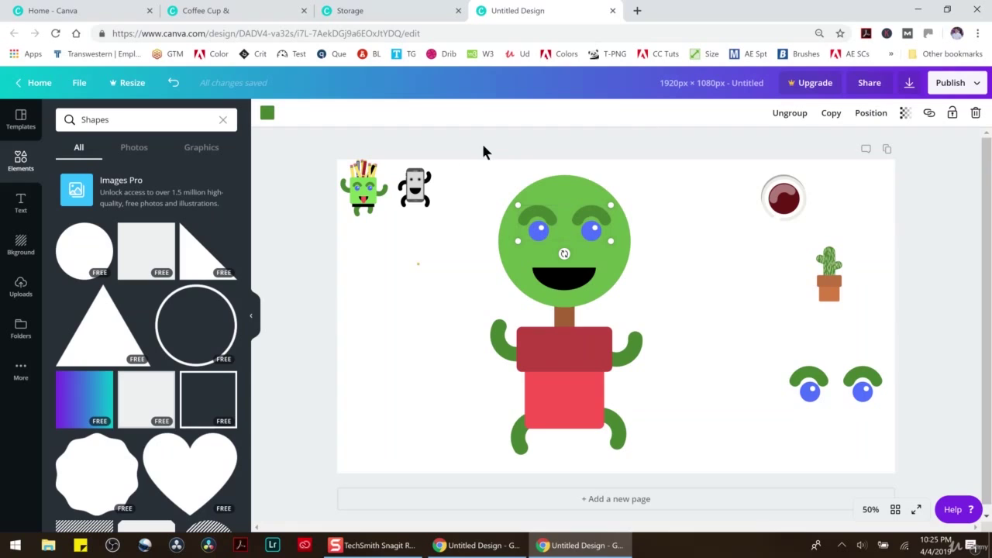
click(790, 113)
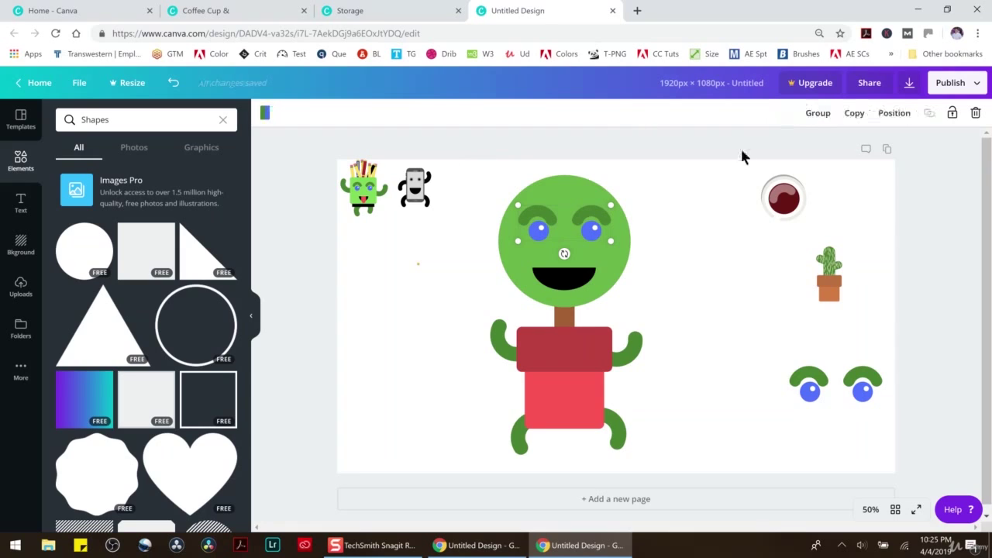
click(677, 212)
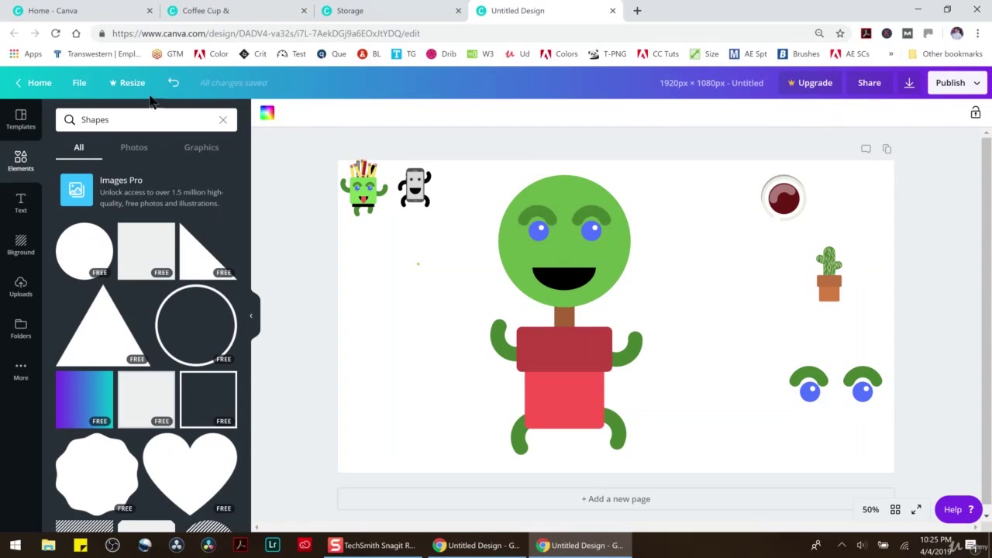
click(172, 83)
Step: Nudge the grouped eyes on the tree's face up slightly and ungroup them
drag(579, 224, 581, 224)
click(653, 211)
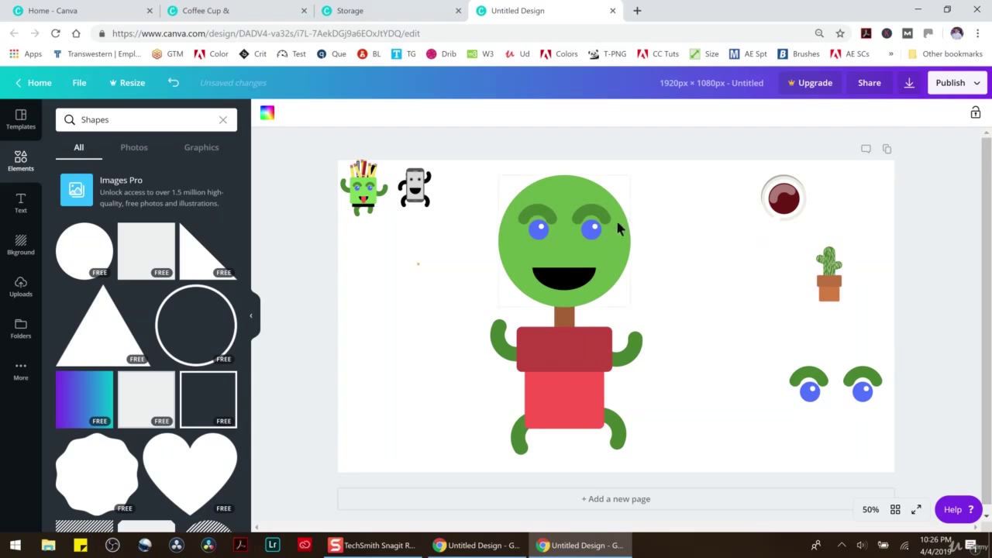
click(600, 241)
click(789, 115)
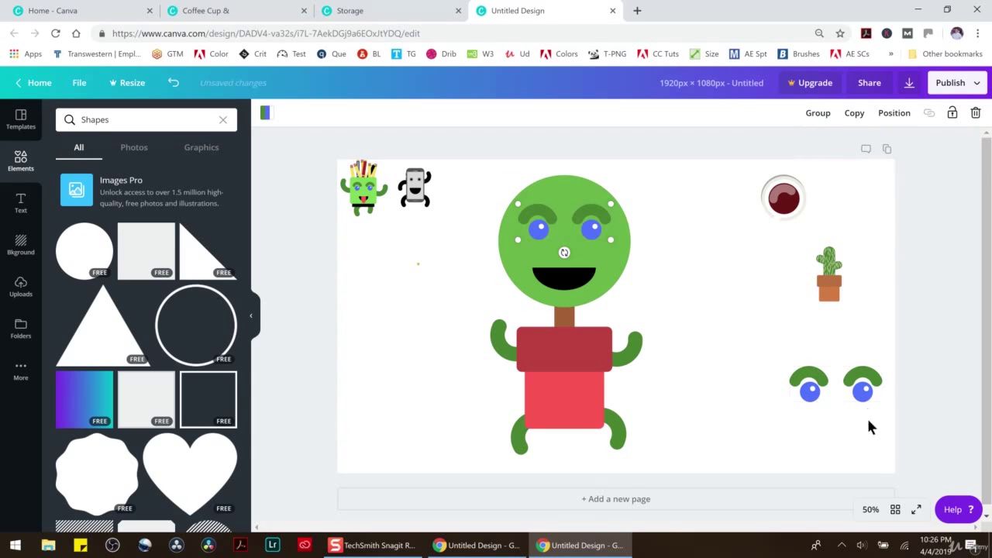
Step: Delete the small white highlight circles from both blue eyes on the tree's face
click(871, 509)
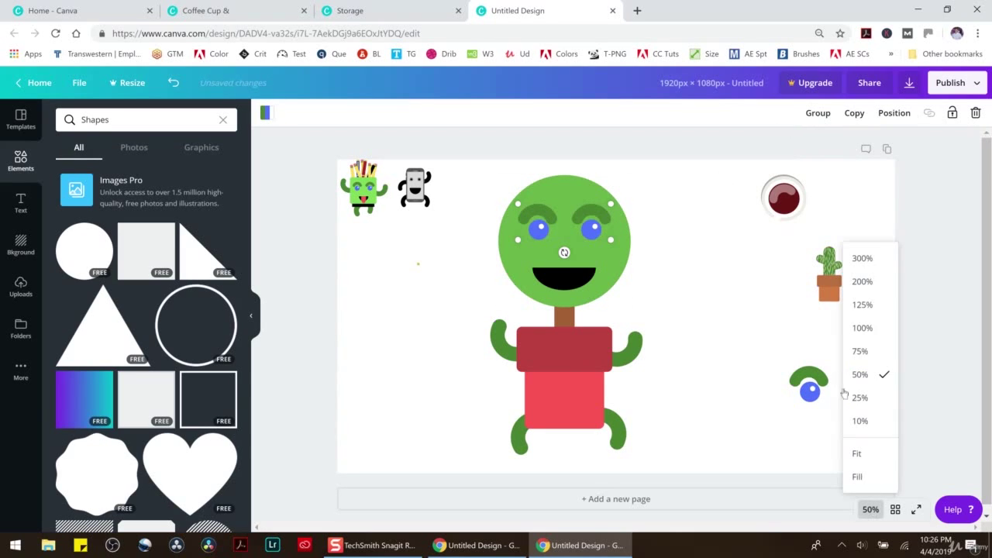
click(862, 304)
scroll(558, 287, up, 4)
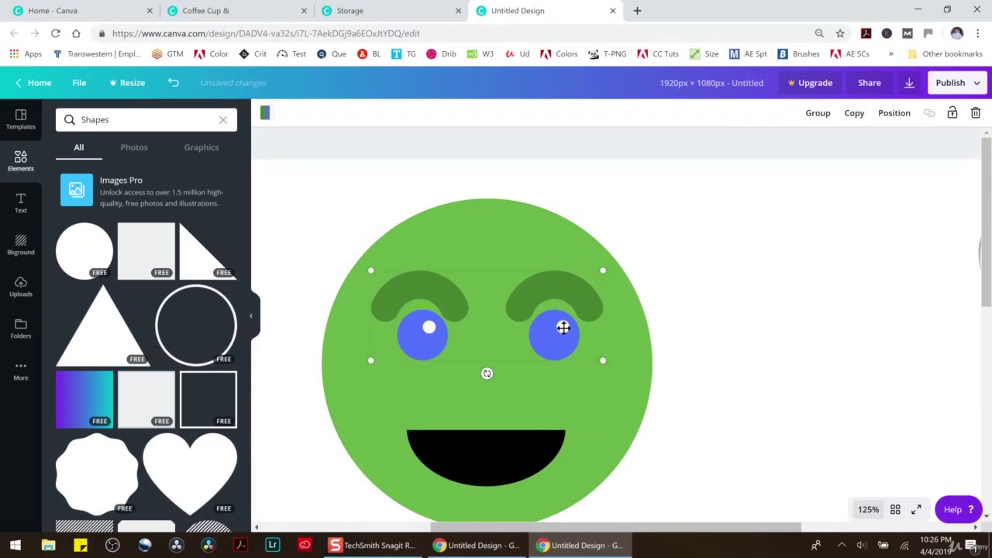
click(702, 330)
click(561, 328)
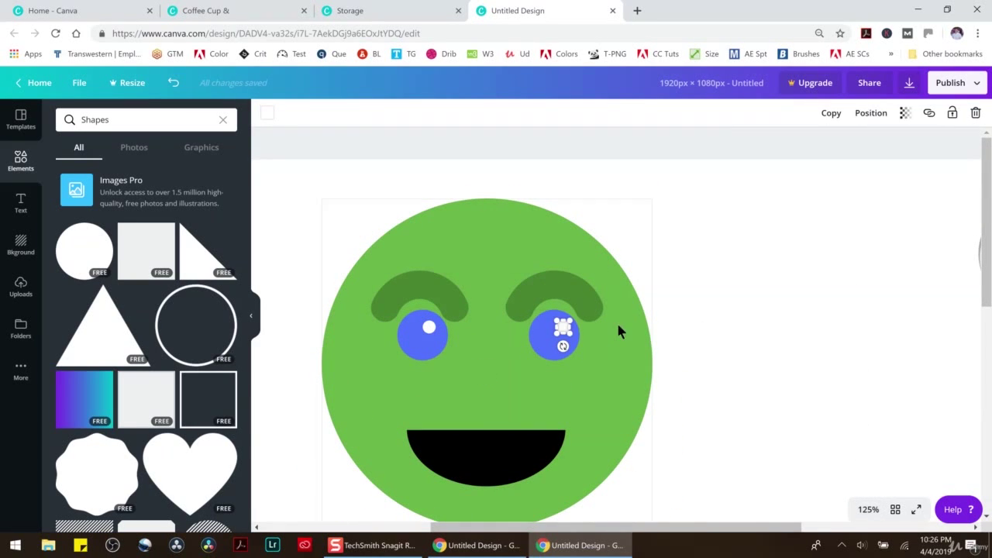
key(Delete)
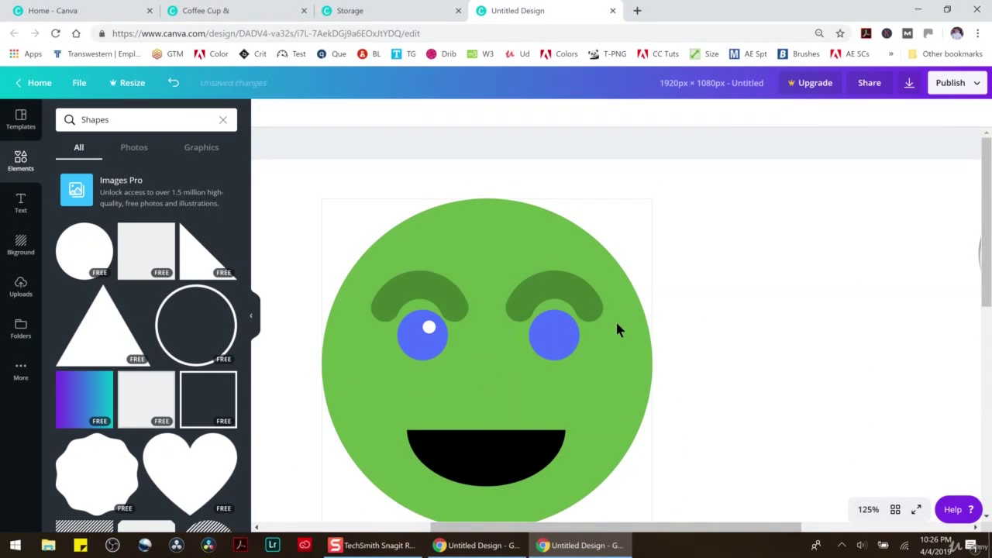
click(429, 326)
key(Delete)
Step: Add a thin circle outline and shrink it to slightly smaller than a blue eye
click(174, 326)
drag(930, 239, 752, 410)
drag(662, 463, 738, 216)
drag(833, 188, 627, 390)
drag(624, 471, 821, 272)
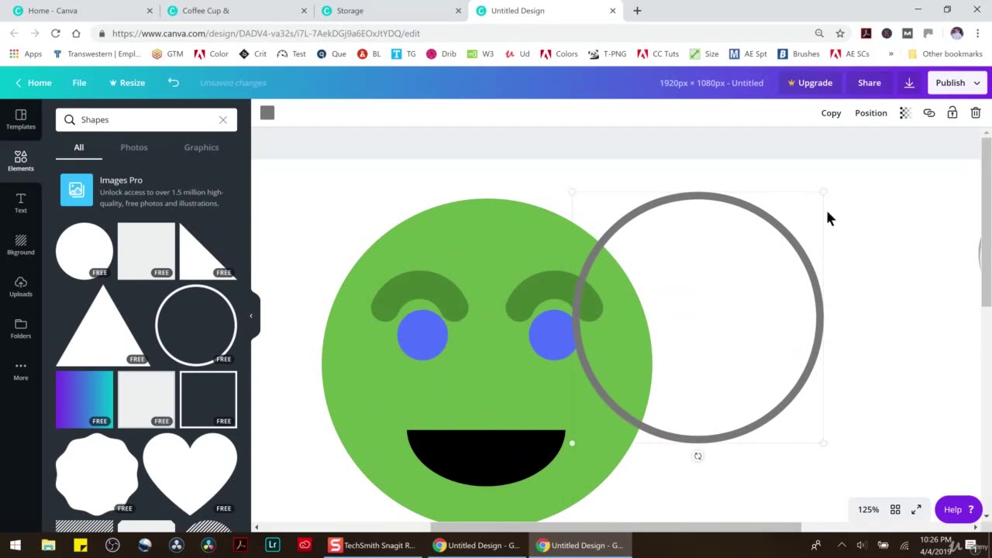
drag(824, 191, 612, 403)
Step: Color the thin circle outline white and center it on the left blue eye
click(266, 114)
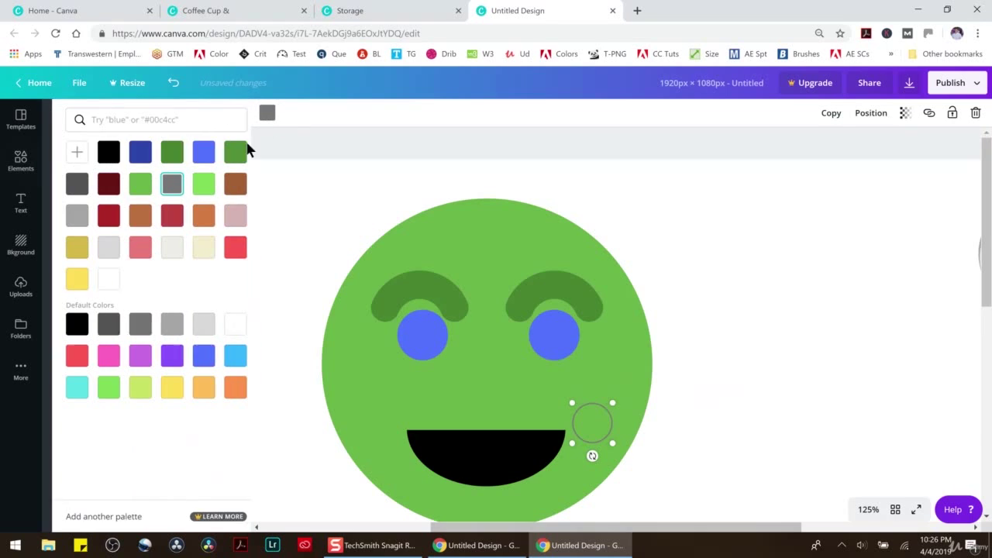
click(224, 327)
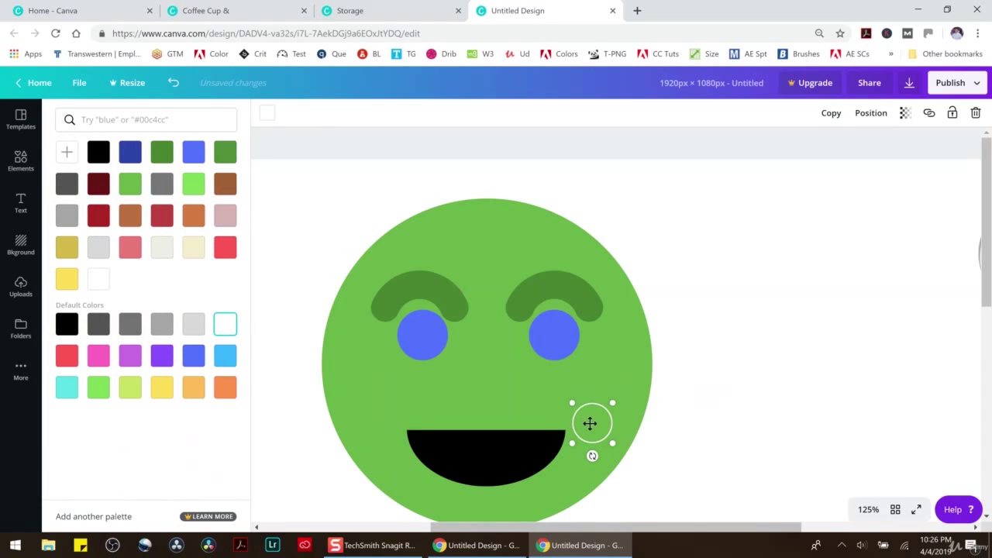
drag(575, 413, 421, 334)
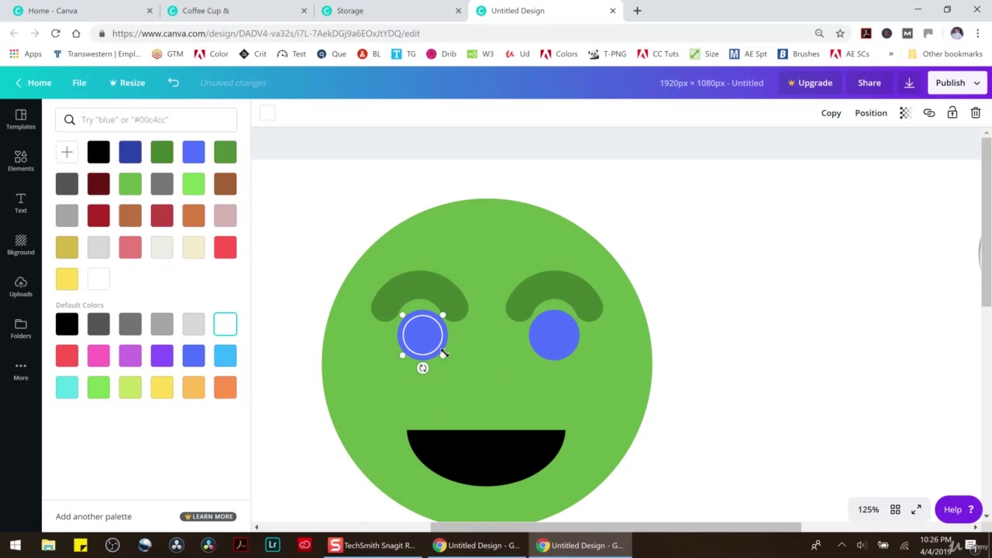
click(312, 215)
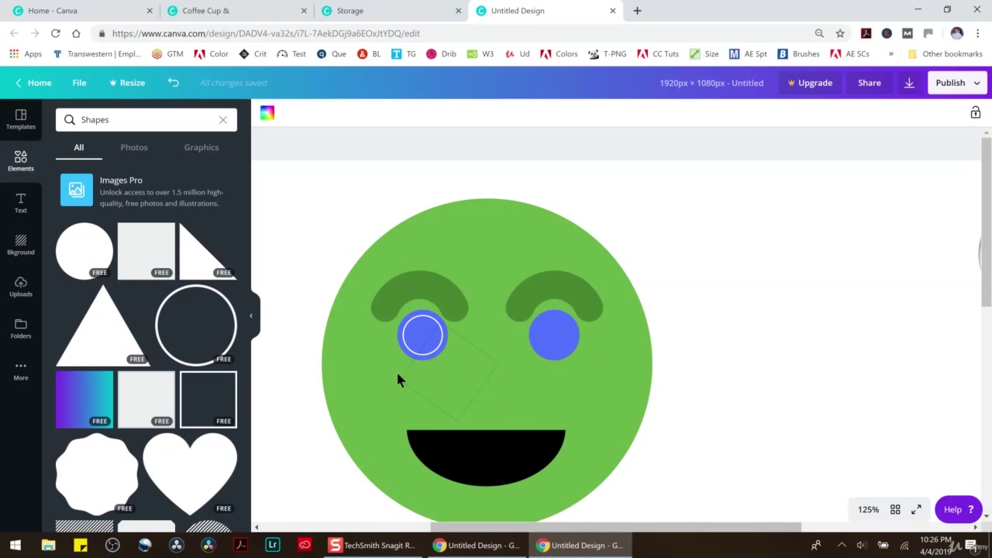
Step: Add a thick ring shape, shrink it to fit inside the right blue eye and center it there
scroll(147, 360, down, 5)
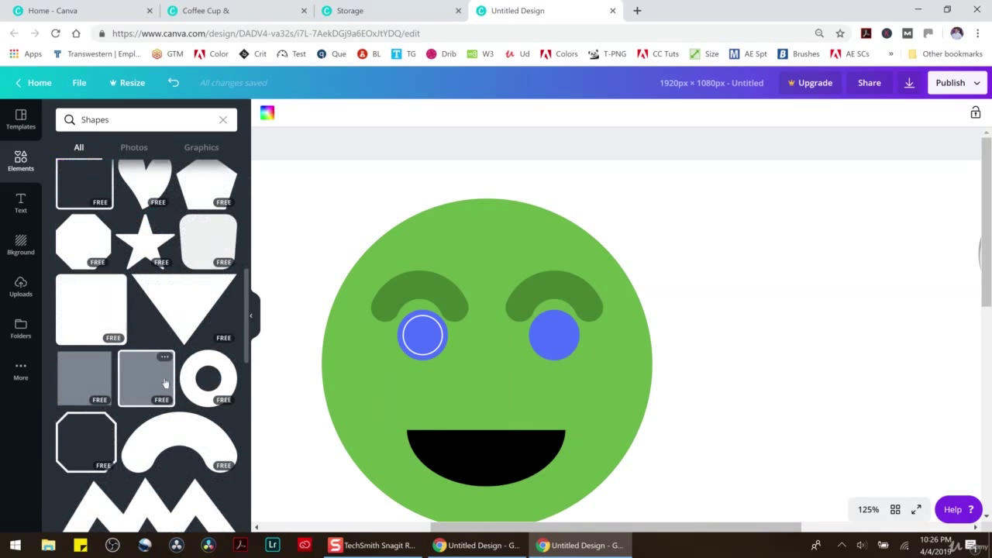
click(209, 378)
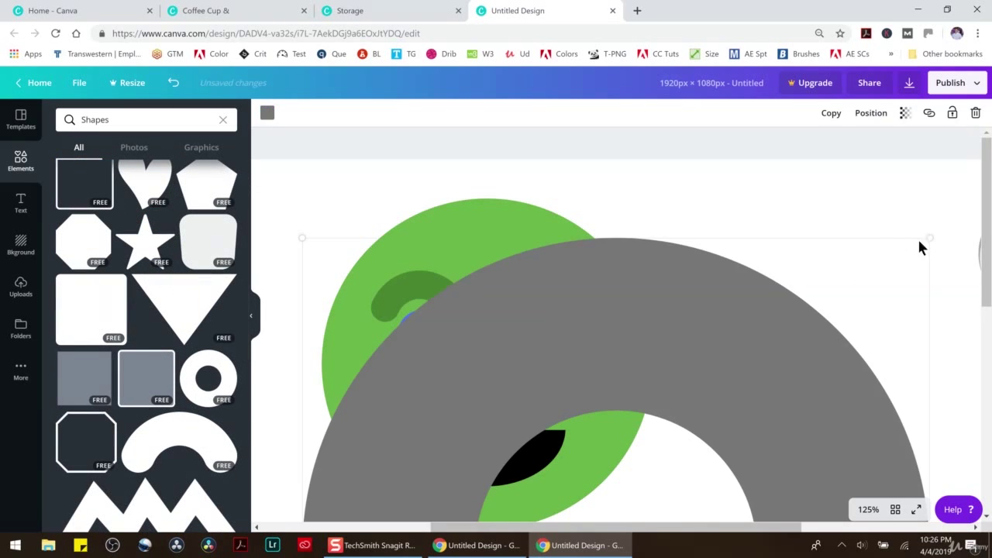
drag(927, 238, 671, 469)
drag(531, 496, 593, 303)
drag(658, 297, 555, 328)
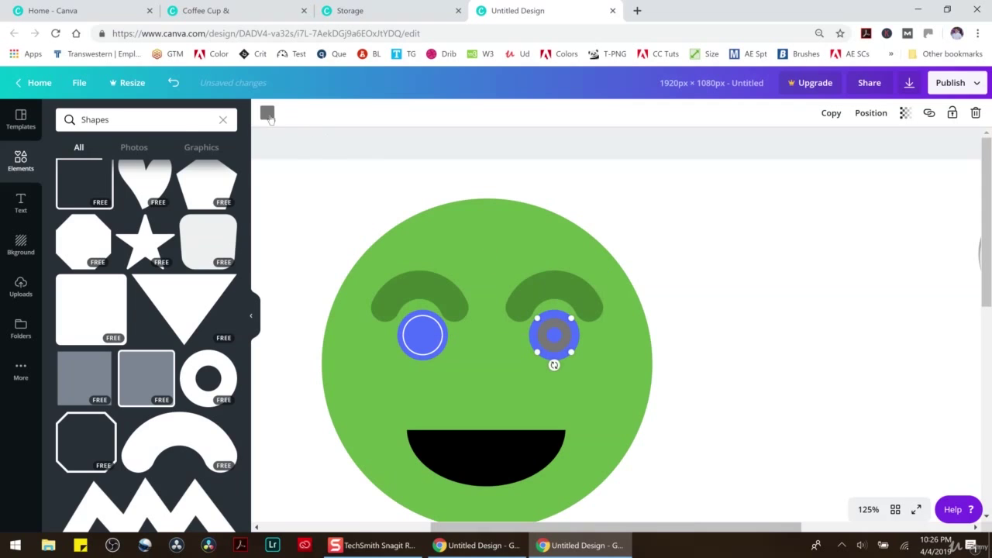
Step: Color the thick ring on the right eye white
click(267, 113)
click(235, 324)
click(777, 288)
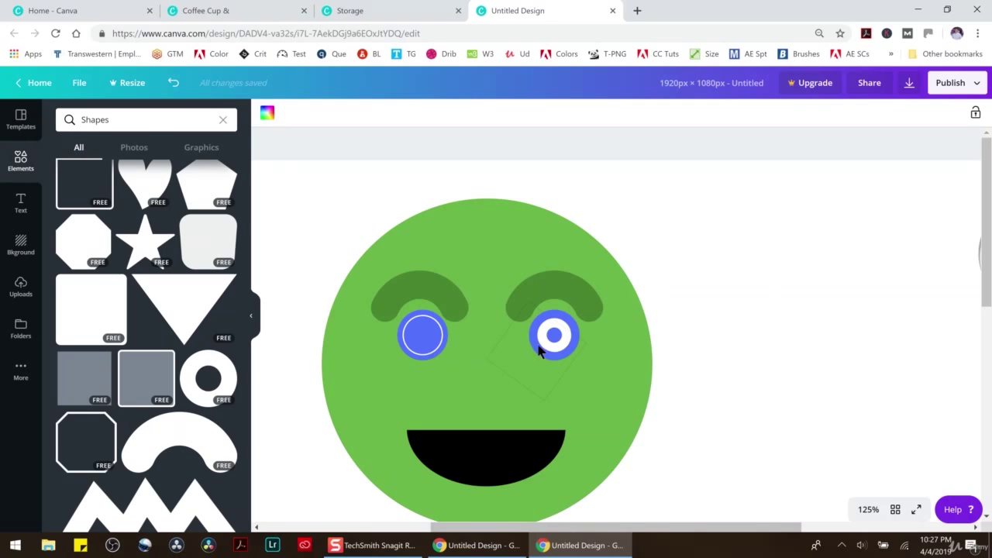
Step: Replace the thin circle outline on the left eye with a centered copy of the thick white ring
click(438, 328)
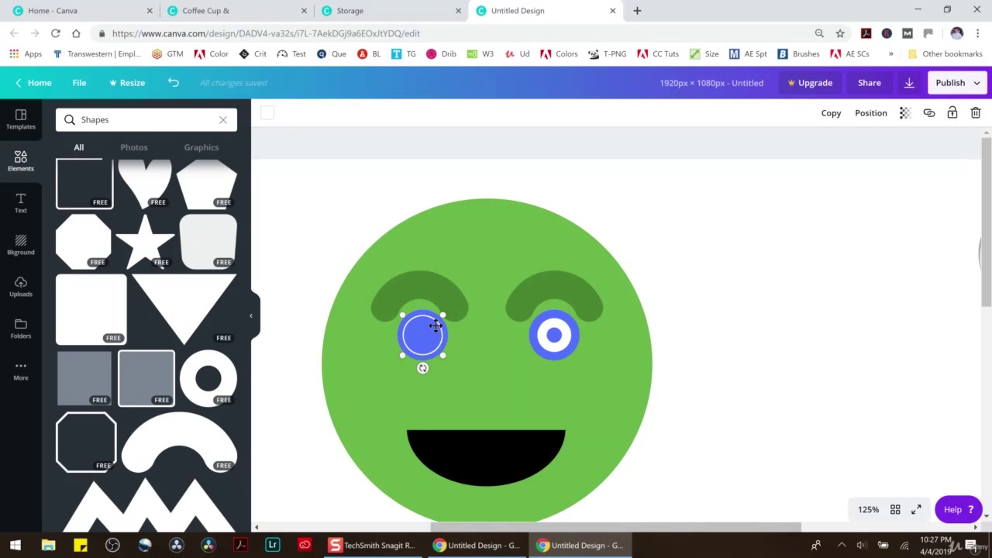
key(Delete)
click(563, 348)
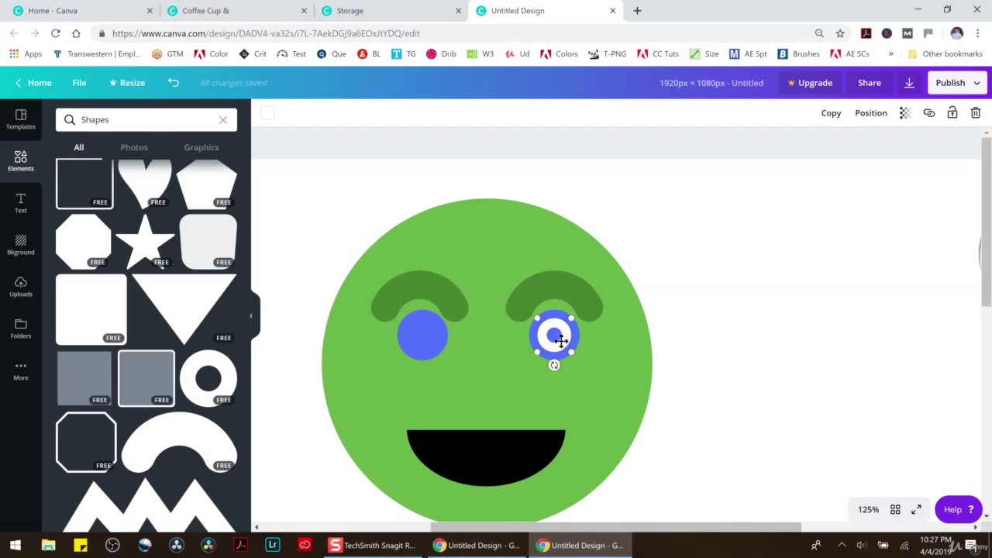
drag(559, 341, 429, 328)
click(723, 326)
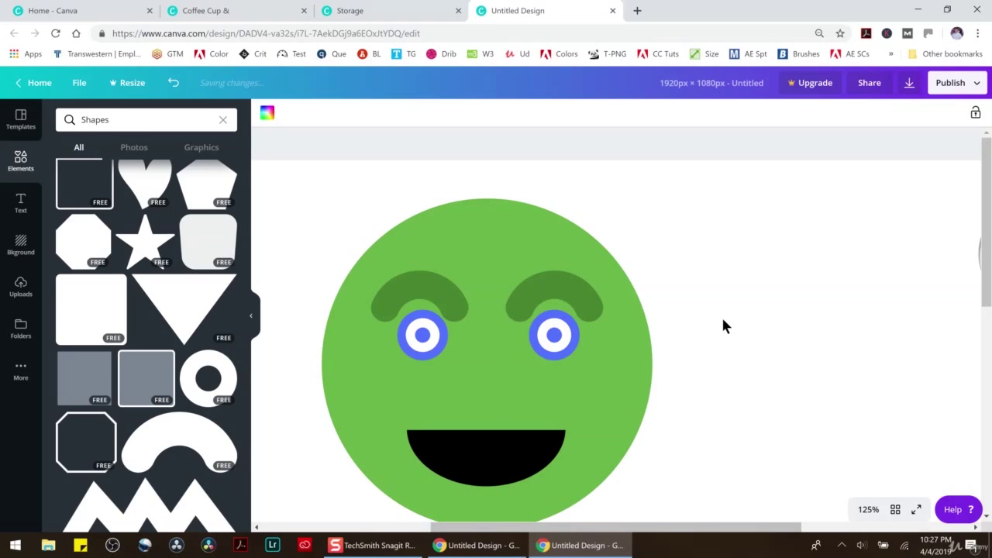
Step: Widen the black mouth oval into a broader, flatter shape and recenter it on the lower face
click(515, 454)
drag(565, 431, 601, 427)
drag(563, 455, 539, 455)
drag(585, 428, 491, 467)
Step: Widen the green cover rectangle on both sides and raise it slightly to reveal more of the wider mouth
click(397, 396)
drag(389, 398, 357, 398)
drag(595, 396, 623, 398)
mouse_move(493, 429)
mouse_down()
mouse_move(496, 414)
mouse_move(506, 419)
mouse_up()
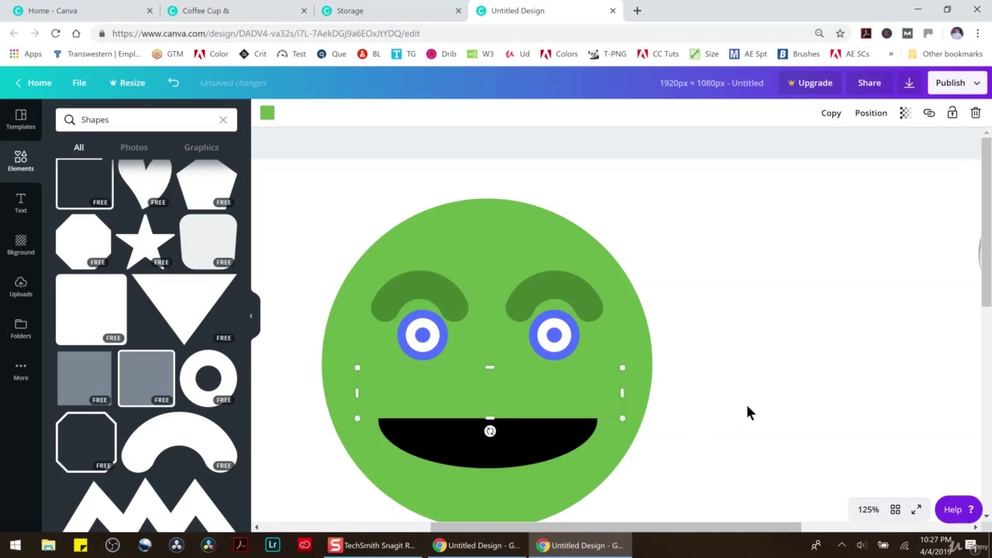
click(747, 412)
Step: Select the blue circle of the right eye
click(571, 329)
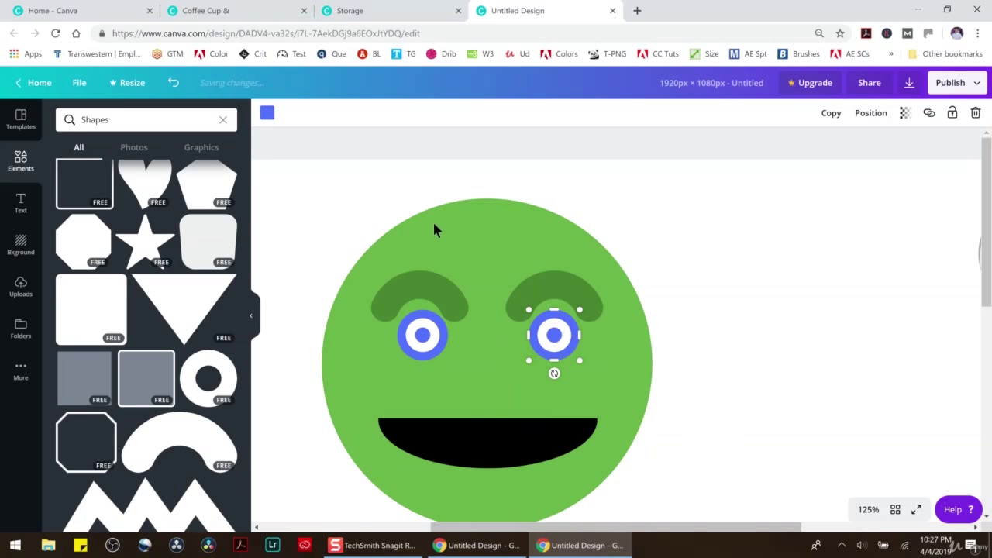
Step: Try red, dark green and dark gray on the large face's right-hand eye, and recolor the blue parts of both eyes black
click(267, 114)
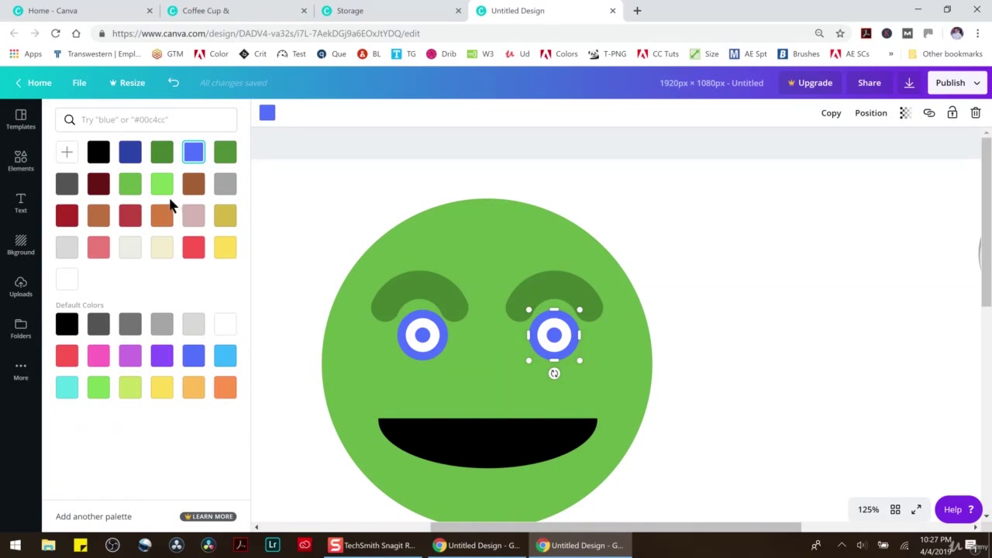
click(99, 153)
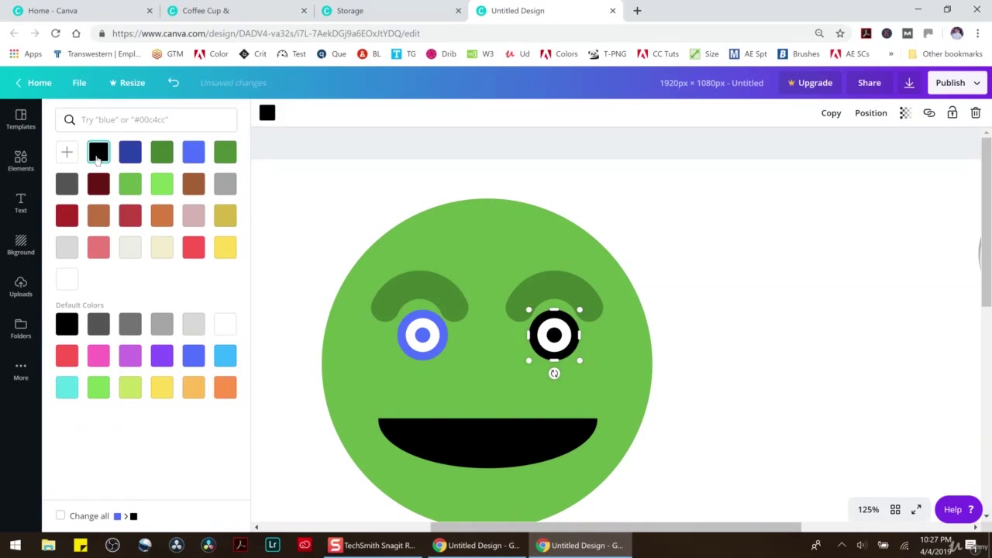
click(68, 358)
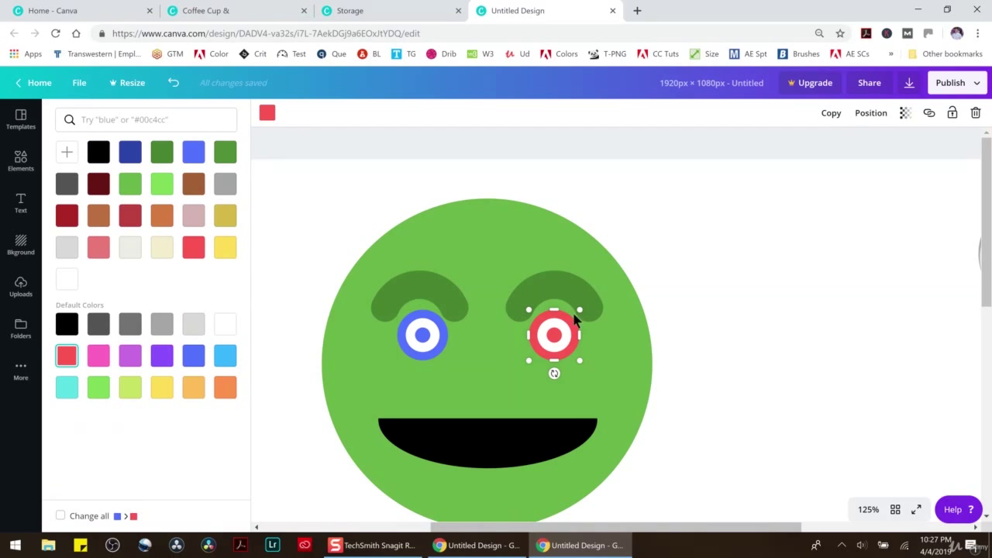
scroll(659, 290, down, 5)
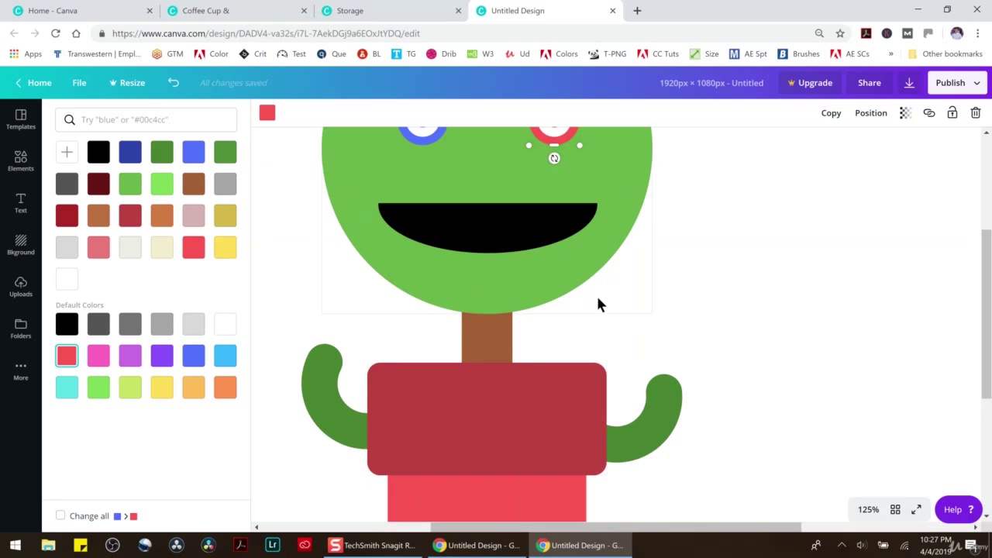
scroll(597, 303, up, 3)
scroll(598, 298, up, 3)
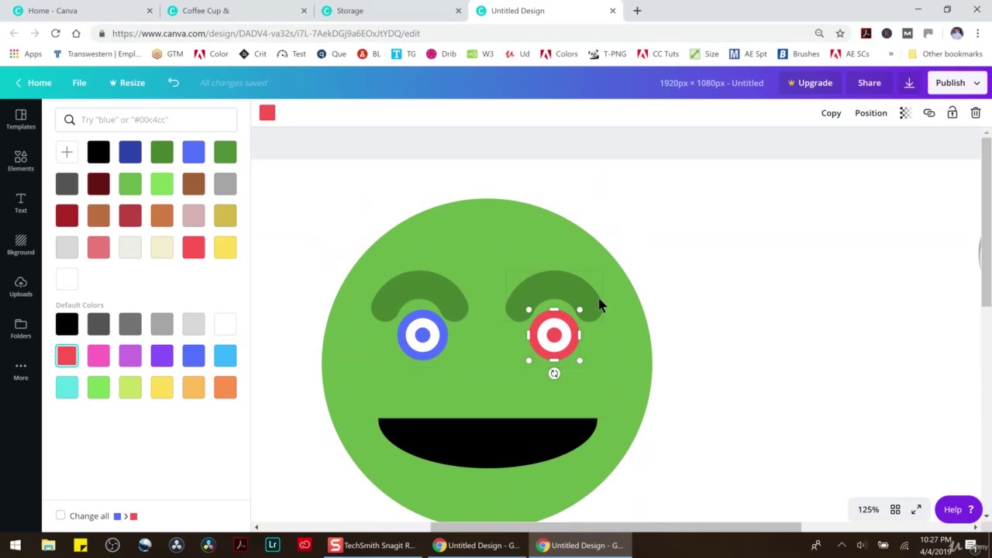
click(163, 151)
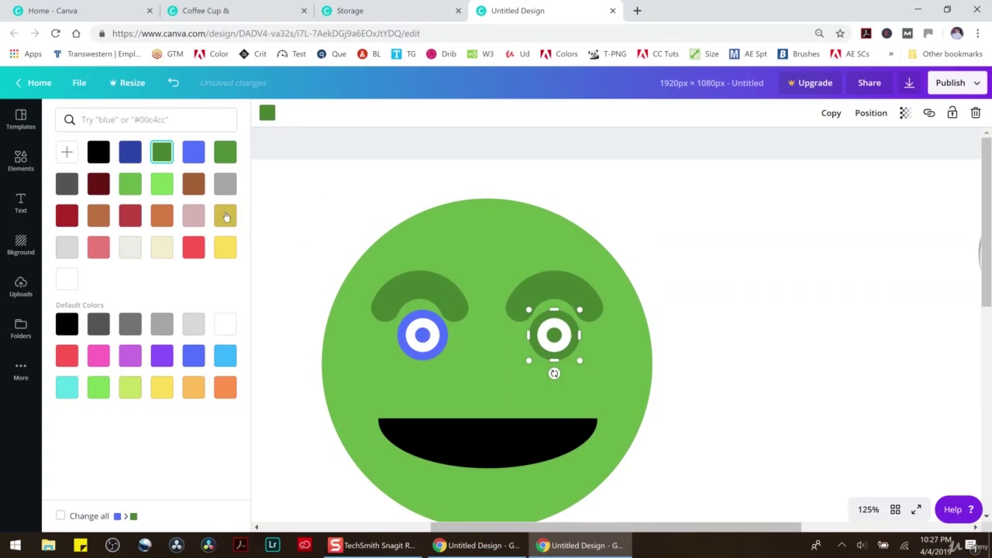
click(69, 187)
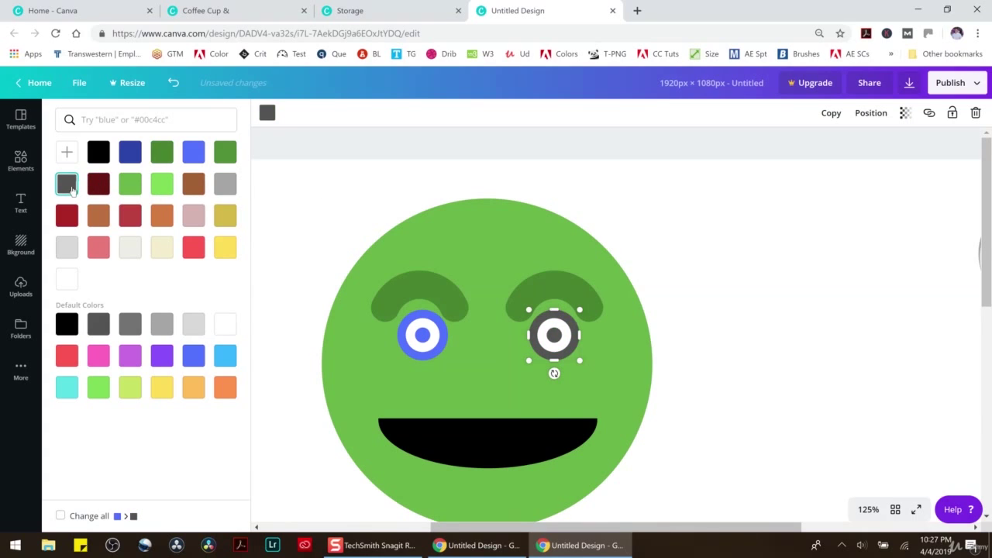
click(103, 157)
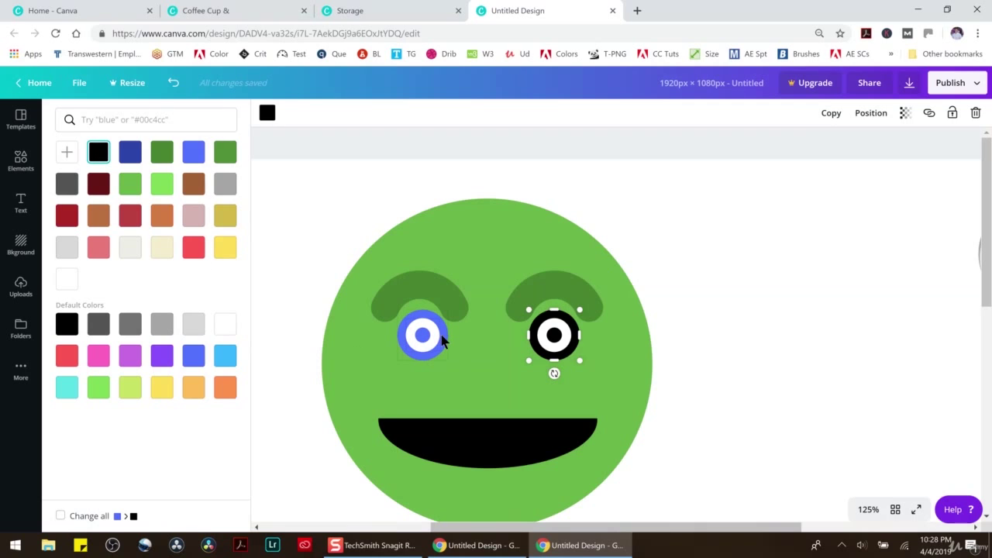
click(441, 340)
click(102, 154)
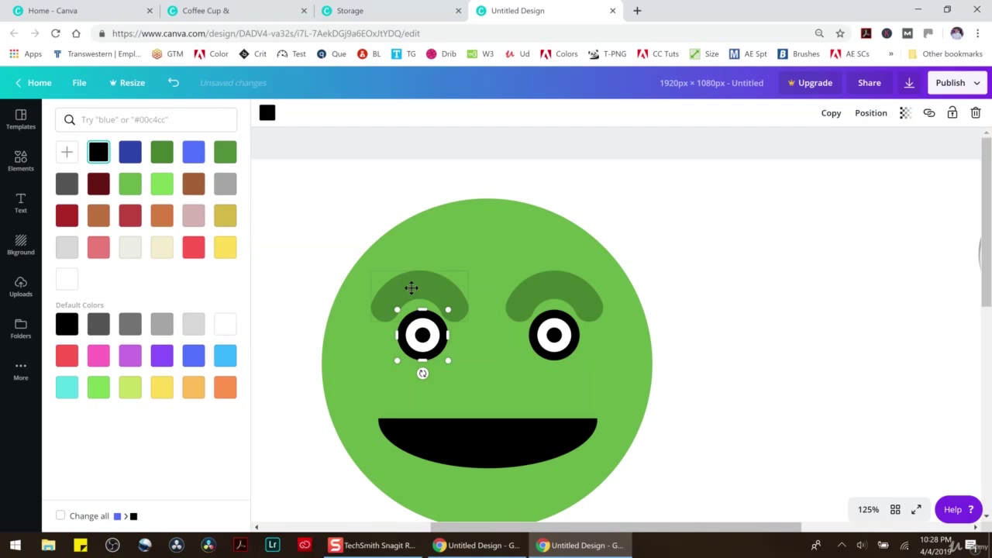
Step: Try black on the left-hand eyebrow and recolor both eyebrows of the large face white
click(411, 287)
click(100, 155)
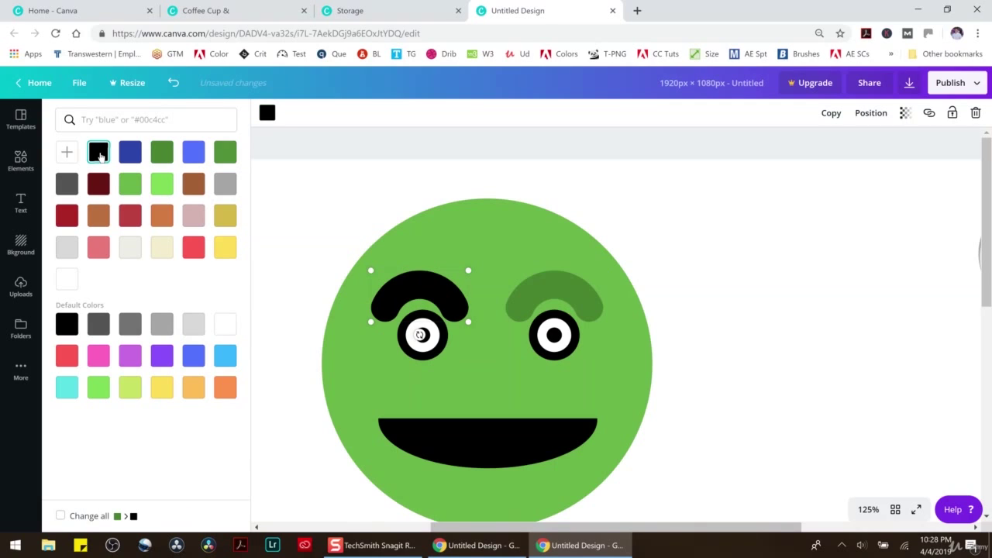
click(225, 329)
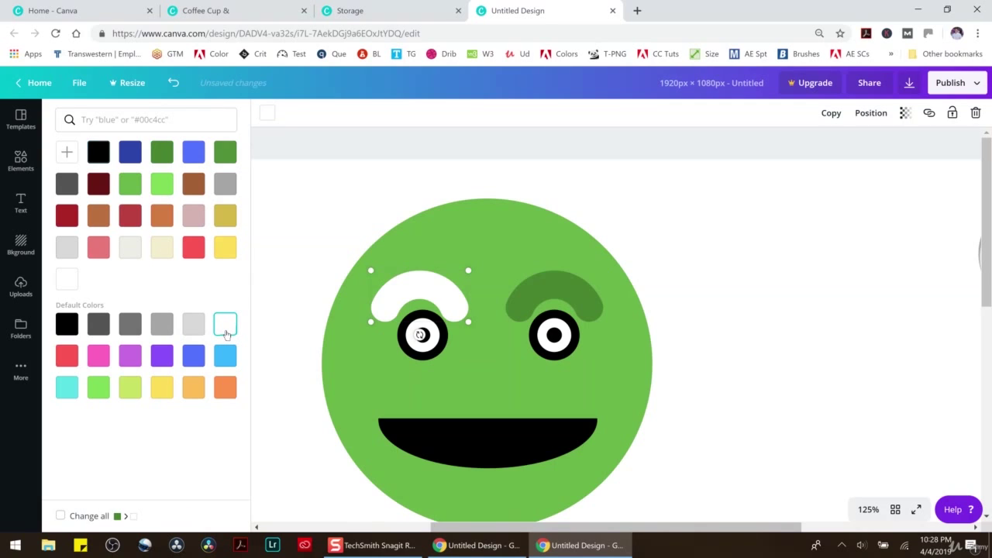
click(525, 291)
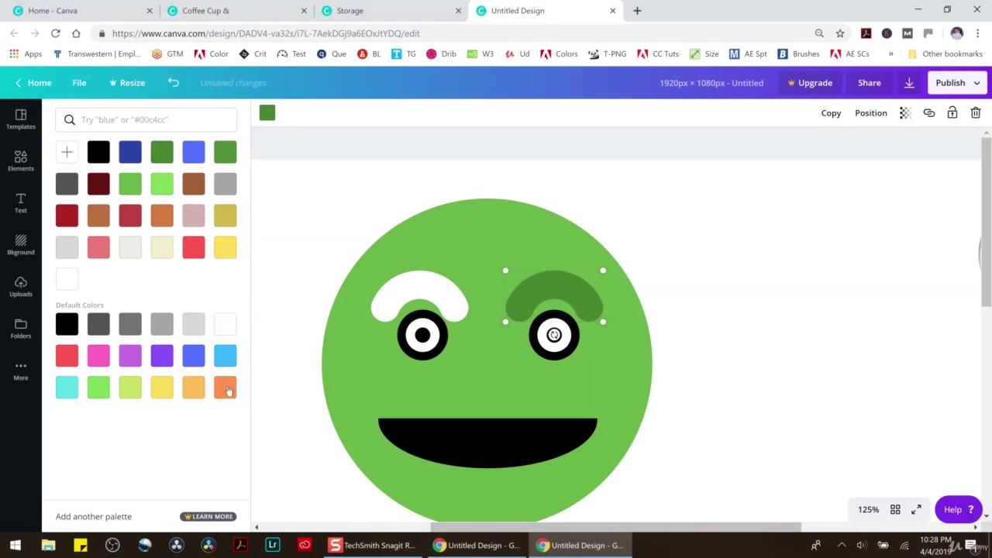
click(225, 325)
click(685, 339)
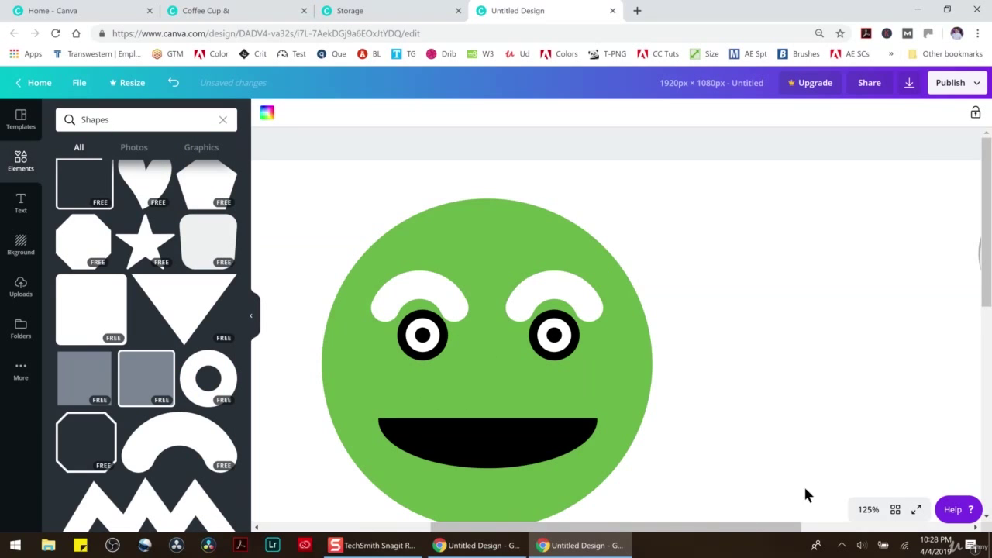
Step: Recolor both of the large character's green arms to the muted dark red of its upper body
click(869, 510)
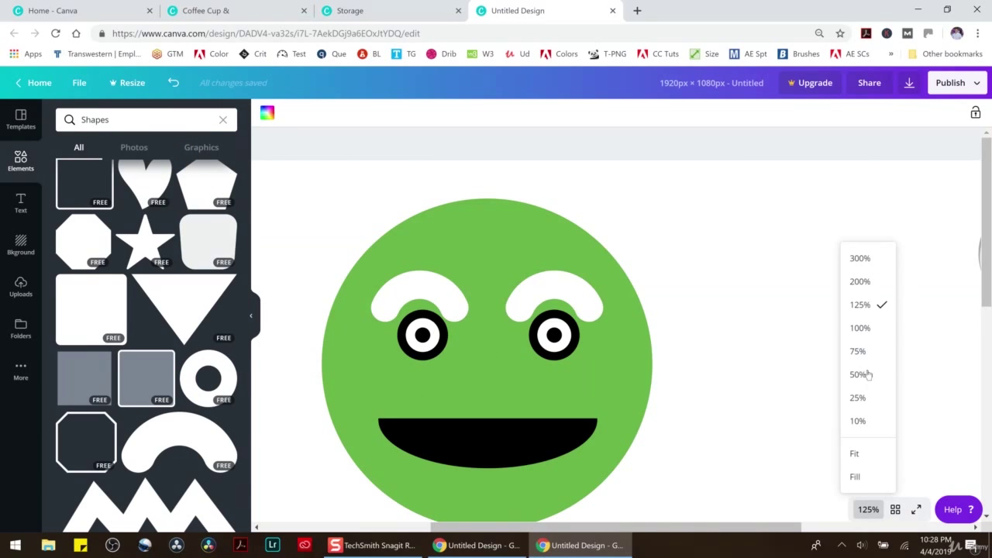
click(859, 374)
click(625, 353)
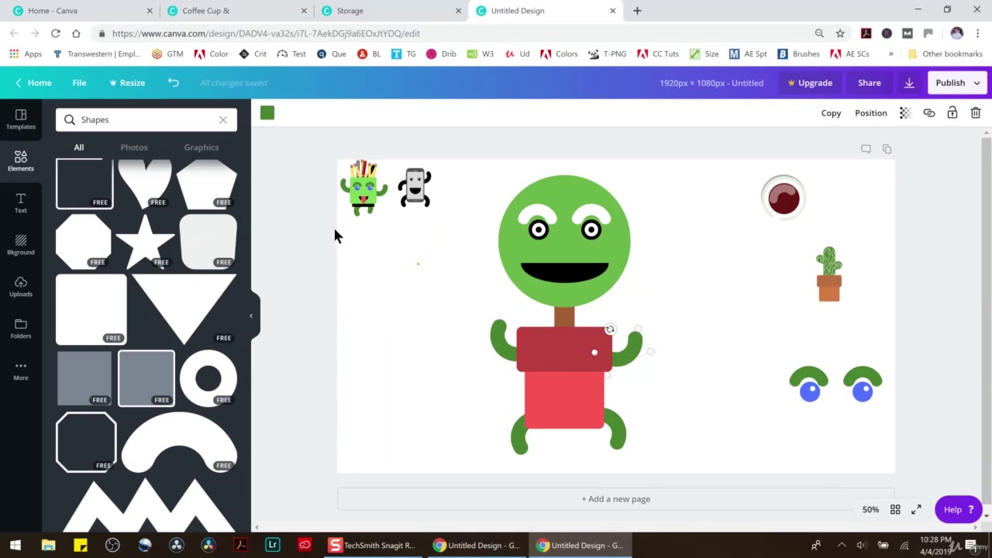
click(267, 112)
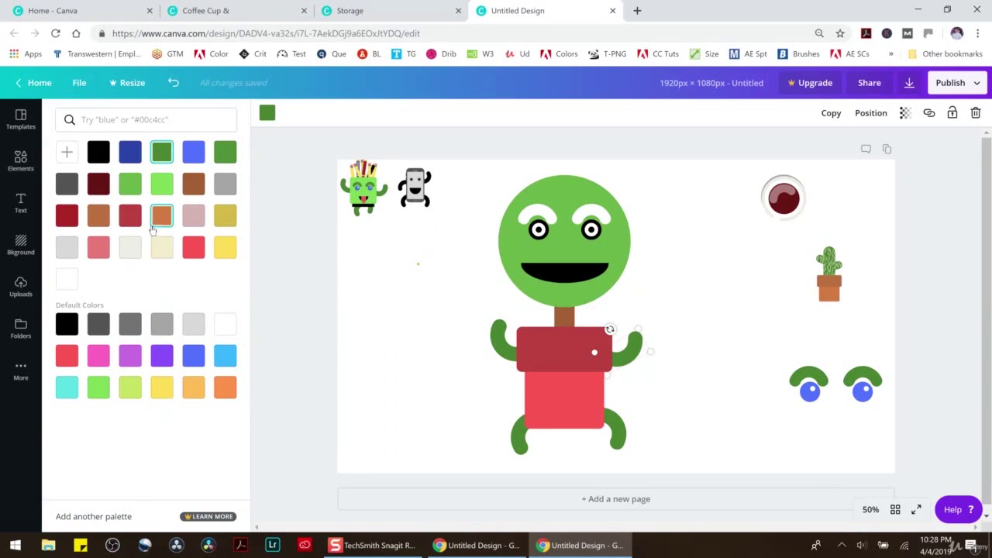
click(66, 217)
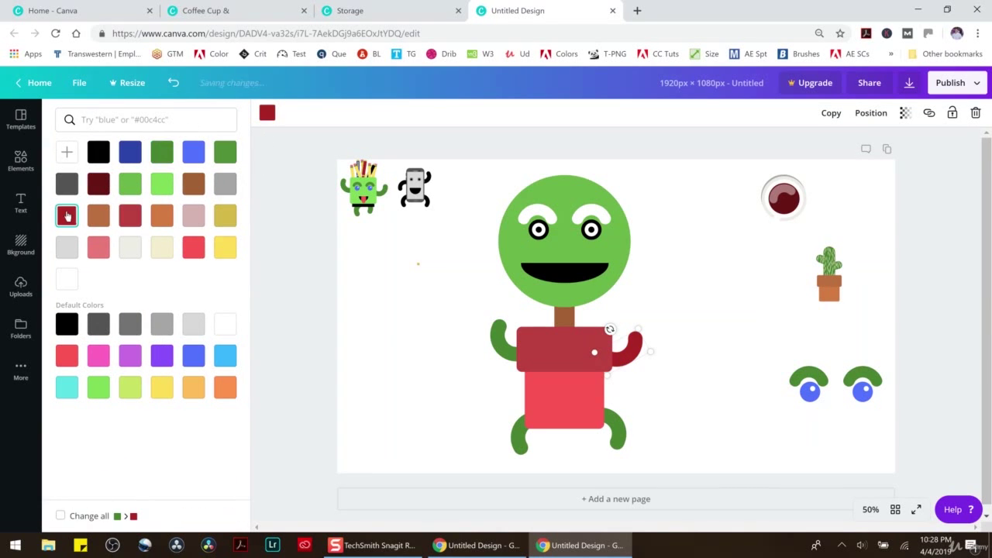
click(131, 217)
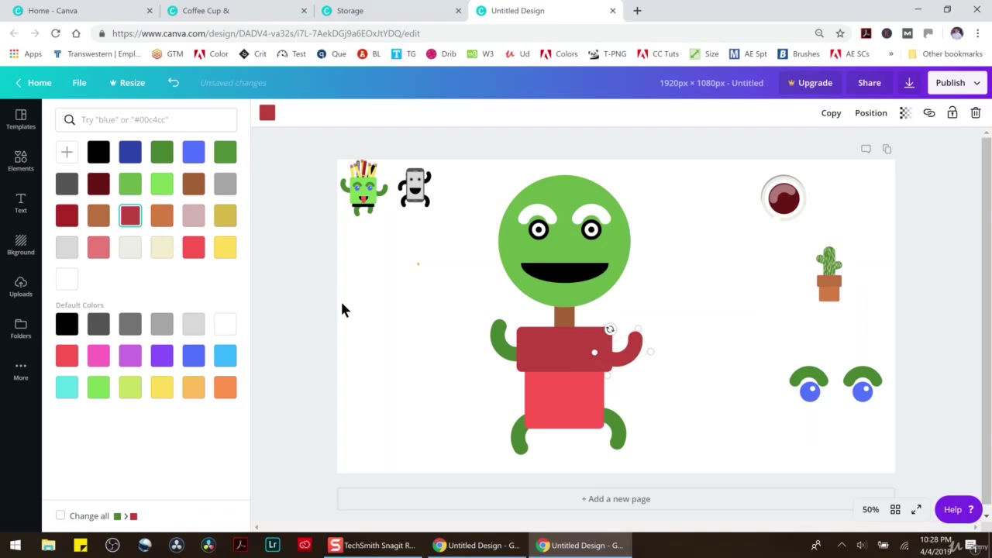
click(499, 342)
click(130, 216)
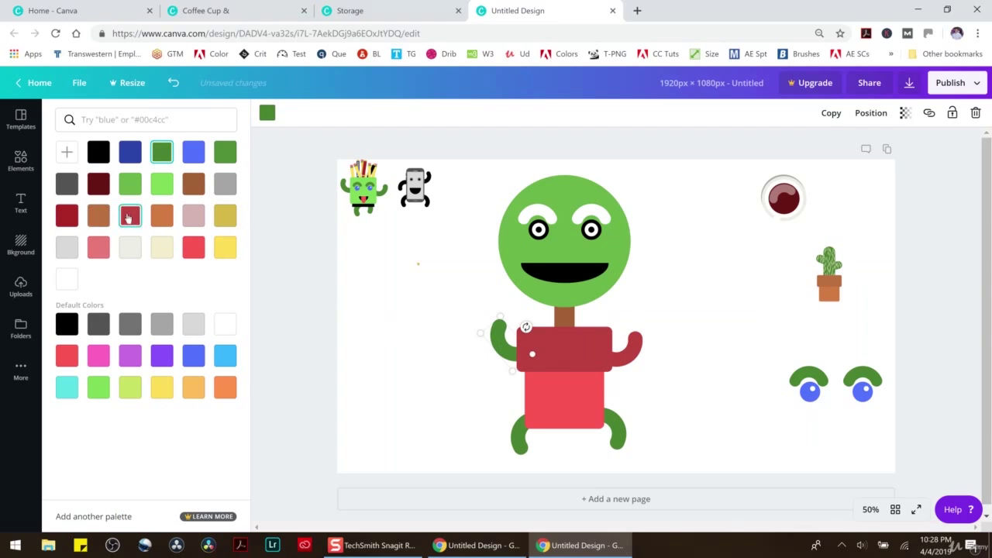
Step: Recolor both of the character's green legs to the bright red of its lower body
click(517, 439)
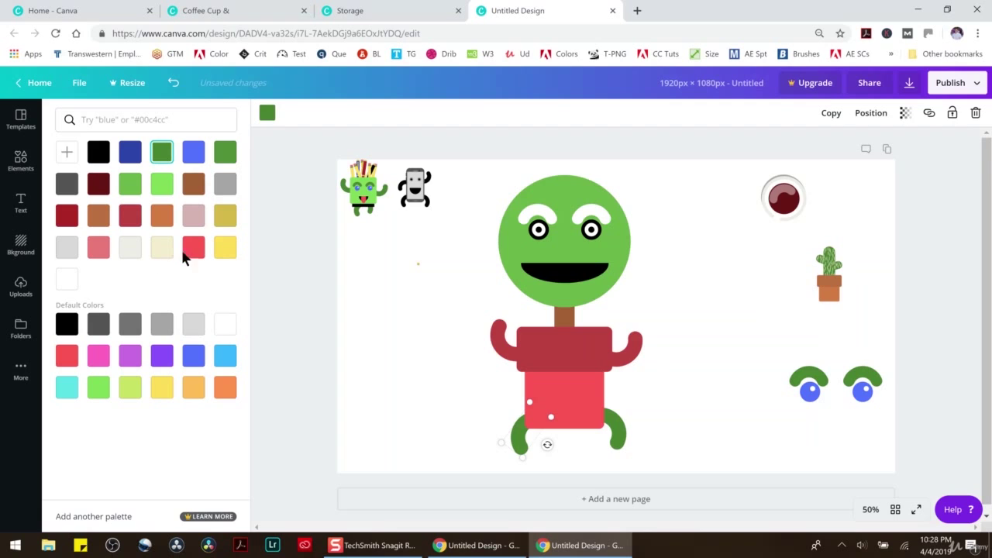
click(193, 247)
click(607, 447)
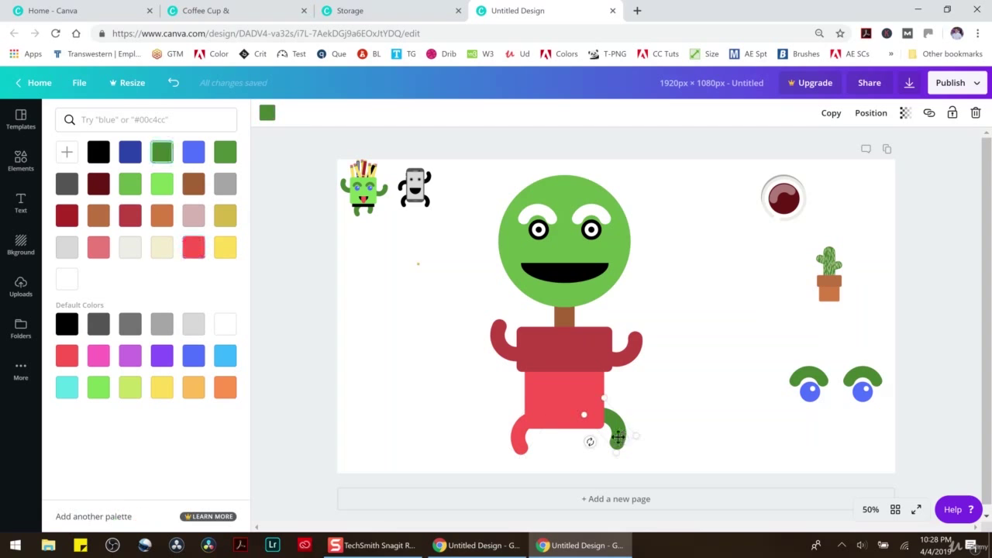
click(193, 247)
click(693, 389)
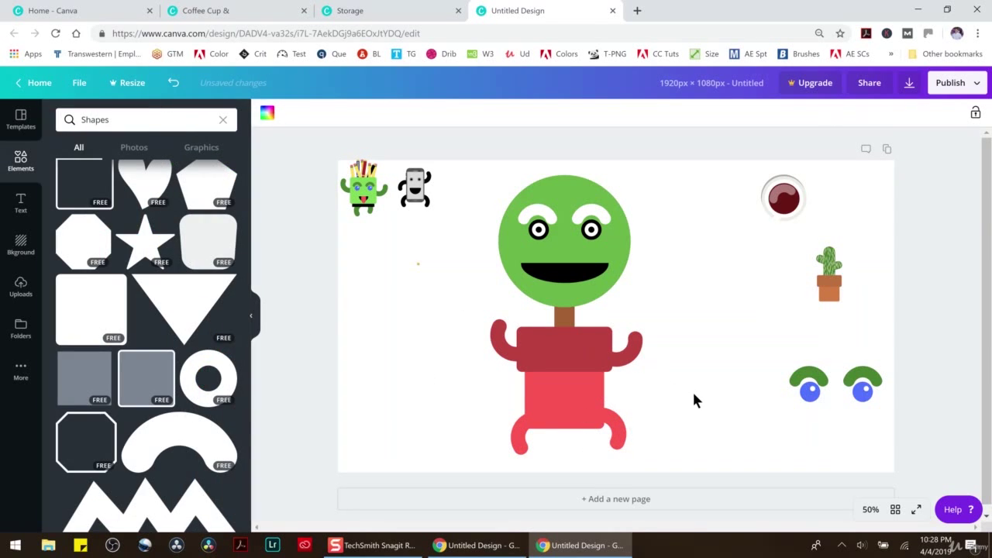
Step: Move both legs inward so they sit under the bright red lower body
click(618, 427)
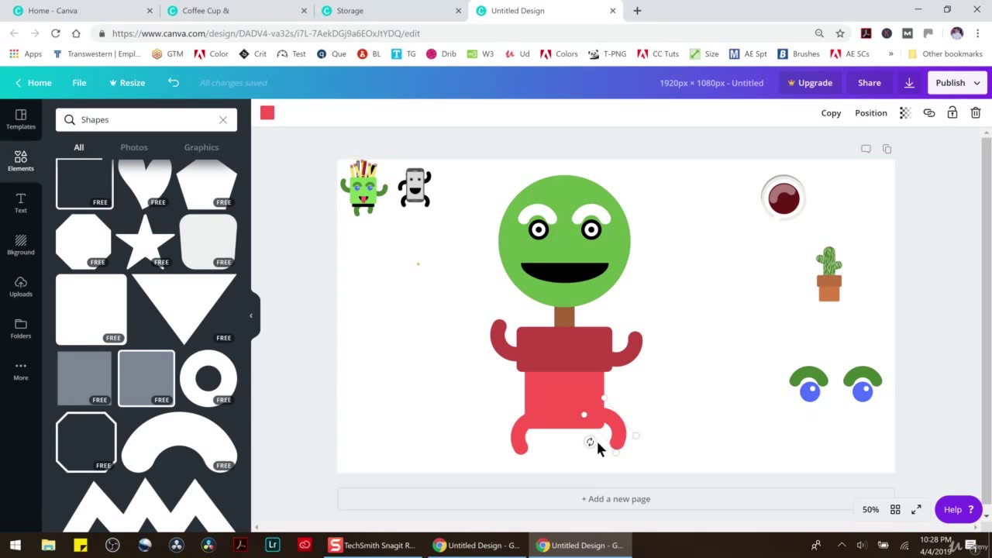
mouse_move(592, 442)
mouse_down()
mouse_move(582, 450)
mouse_move(599, 440)
mouse_move(591, 435)
mouse_up()
click(516, 438)
drag(516, 438, 539, 450)
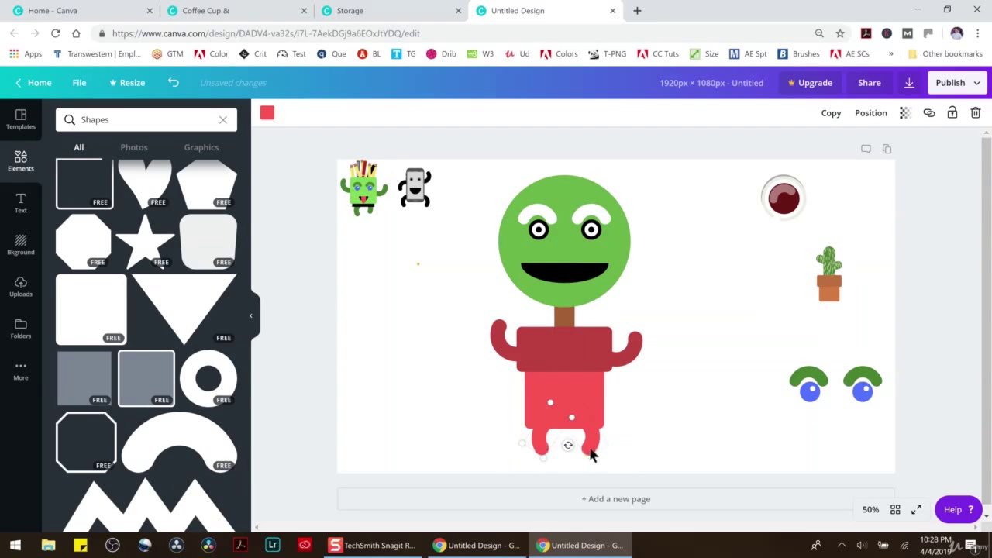
Step: Rotate and reposition the arms so the left-hand one is raised in a wave and the right-hand one hangs down beside the body
click(627, 349)
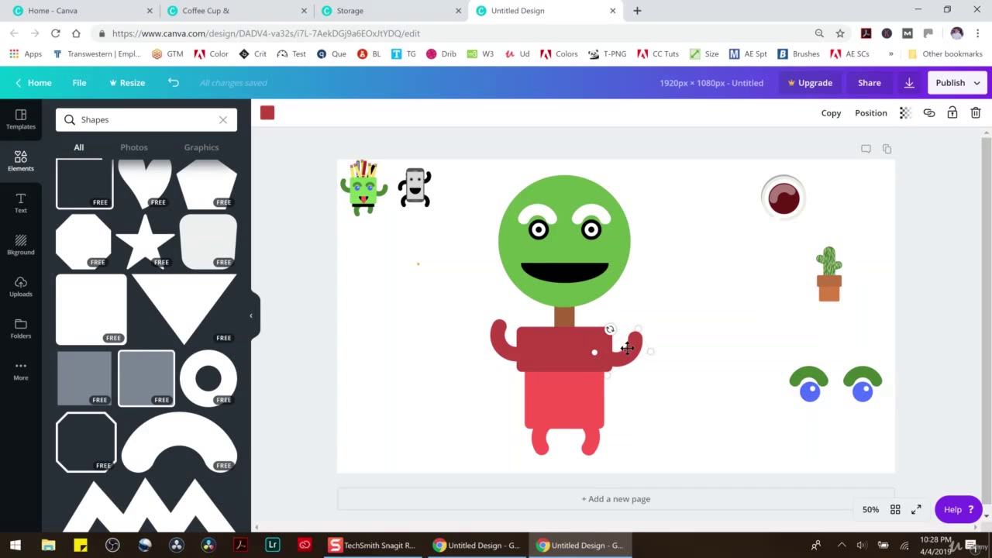
click(498, 333)
drag(524, 326, 502, 334)
click(627, 351)
drag(611, 330, 563, 412)
drag(596, 365, 621, 375)
click(675, 344)
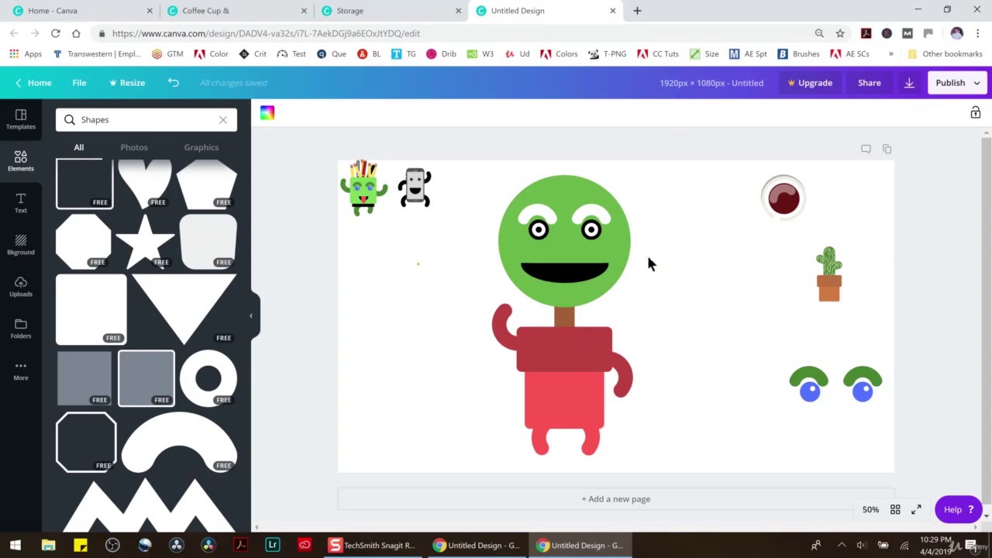
Step: Raise the left-hand eyebrow slightly above its eye and recolor both eyebrows a green slightly darker than the face
drag(546, 215, 548, 203)
click(659, 206)
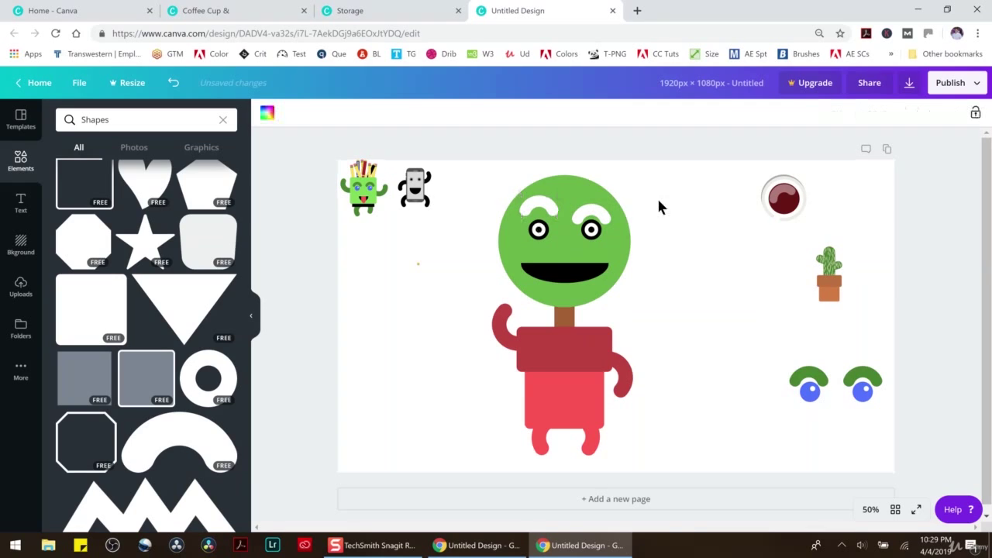
click(548, 211)
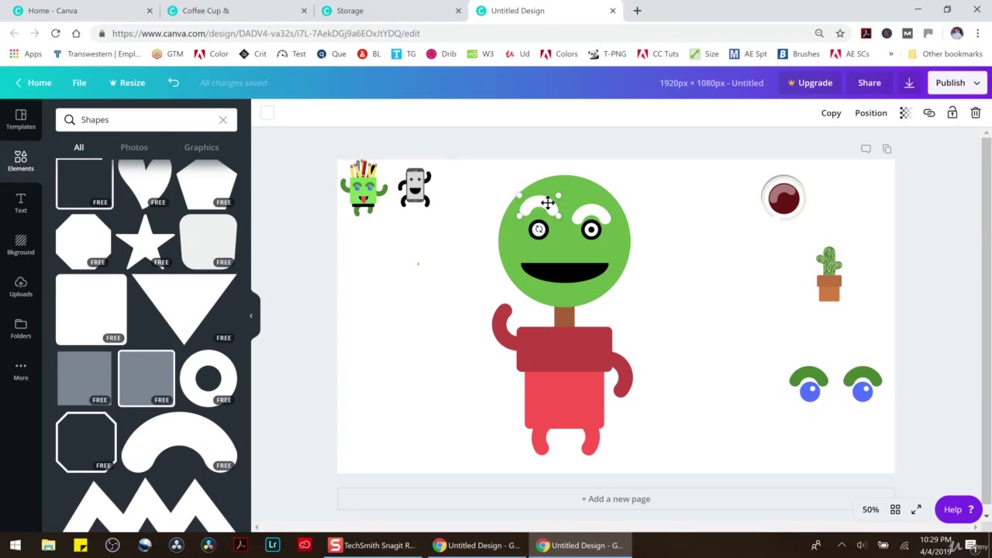
click(266, 113)
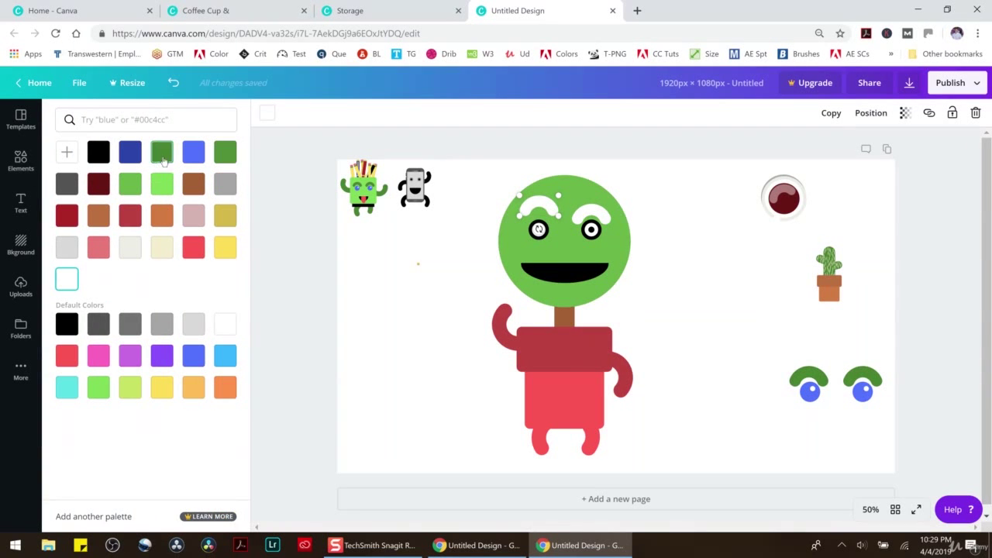
click(223, 155)
click(592, 211)
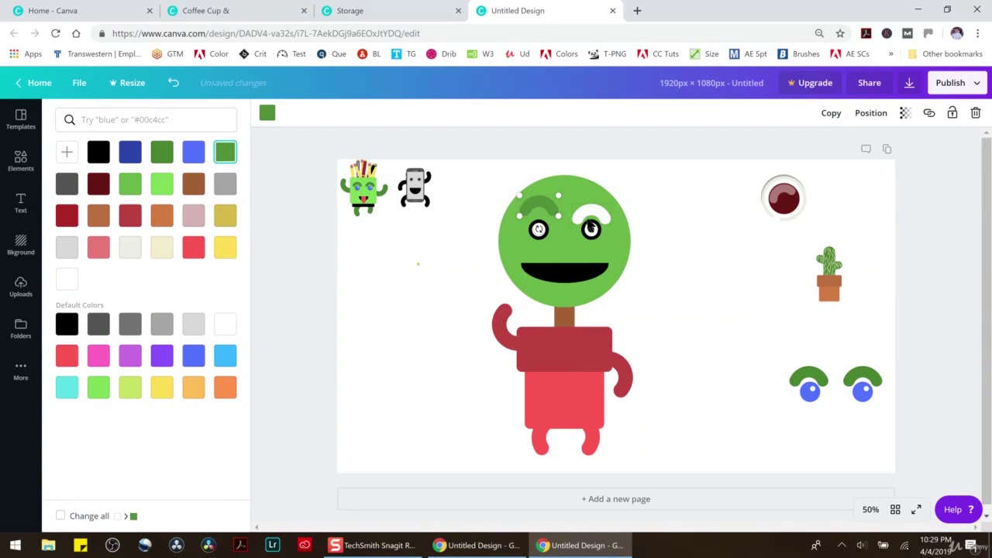
click(225, 152)
click(735, 265)
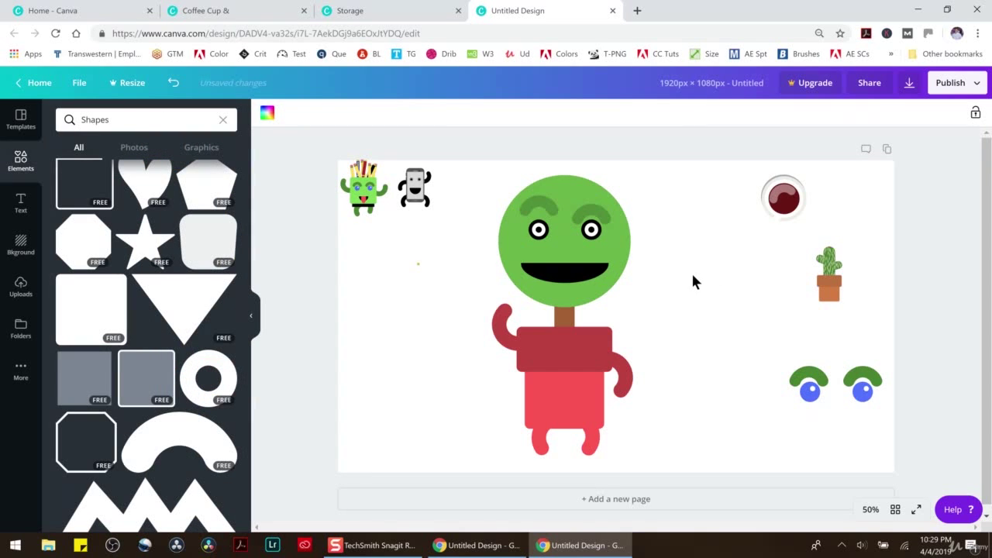
Step: Recolor the white ring inside the right-hand eye to the same light green as the face
click(594, 234)
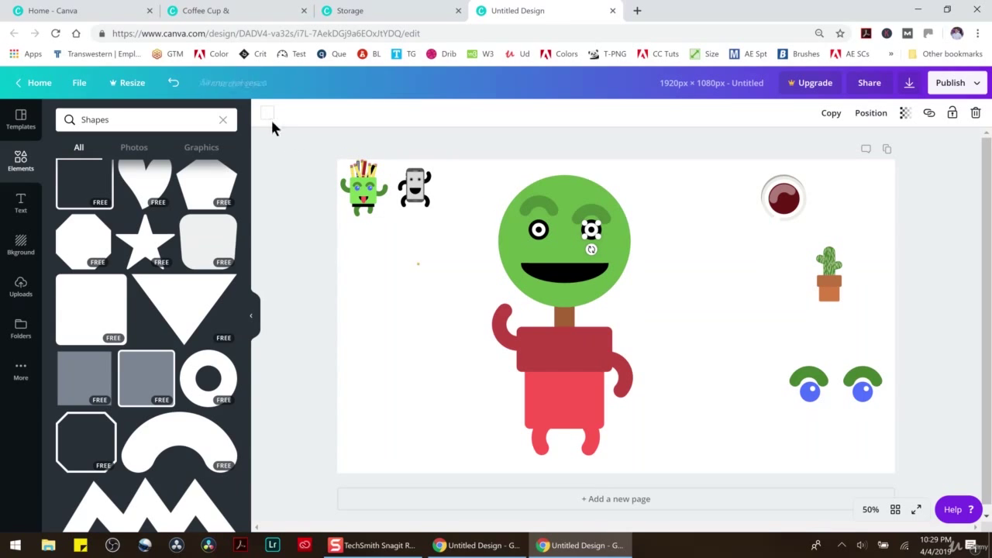
click(266, 113)
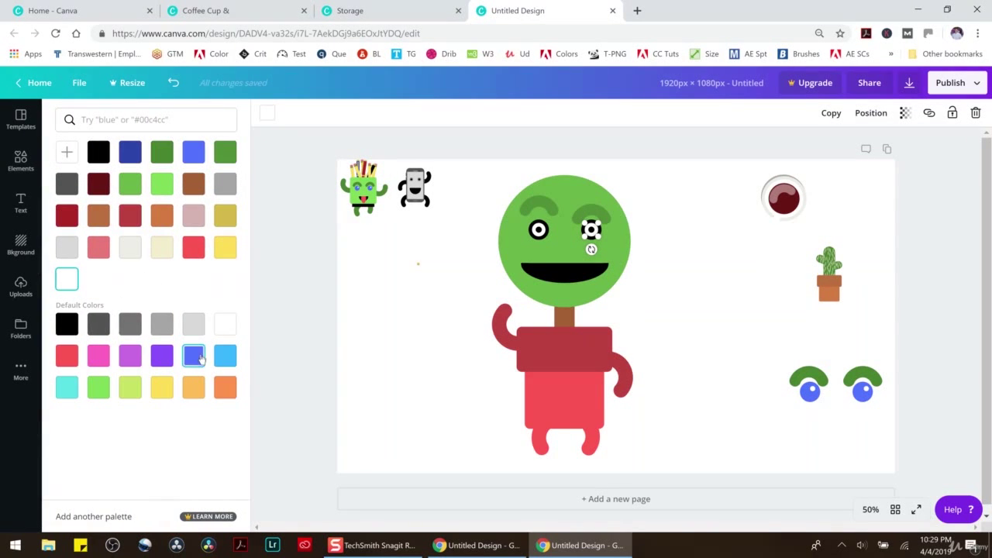
click(225, 152)
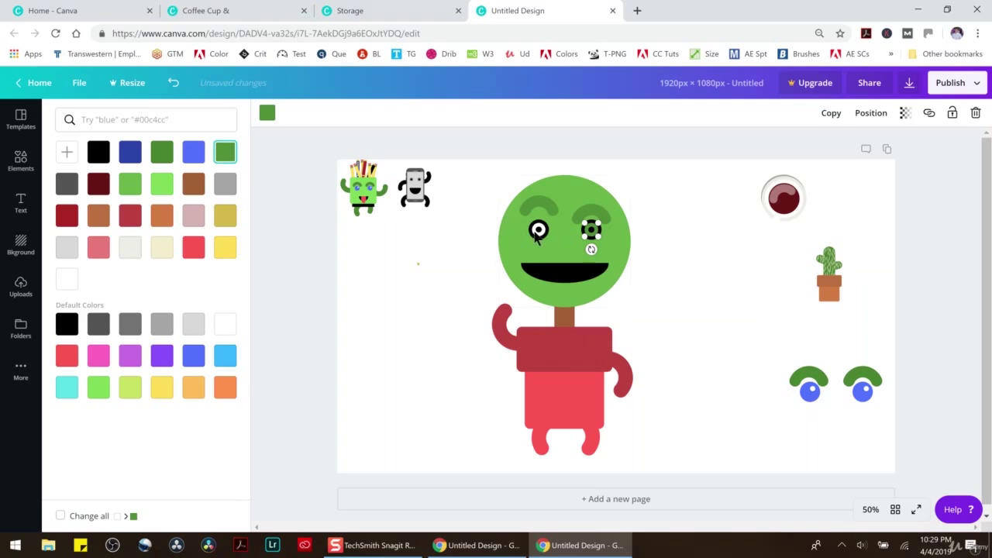
click(130, 189)
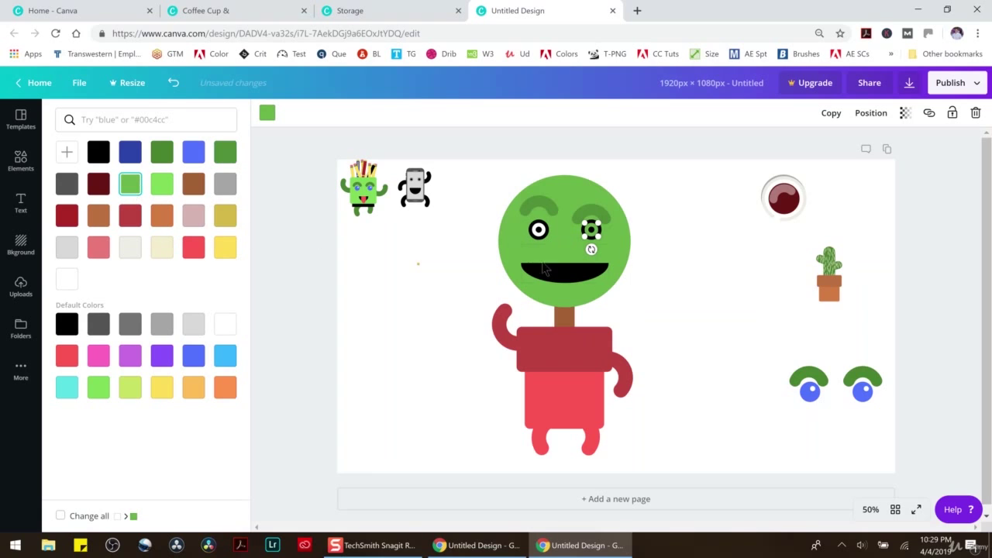
key(Escape)
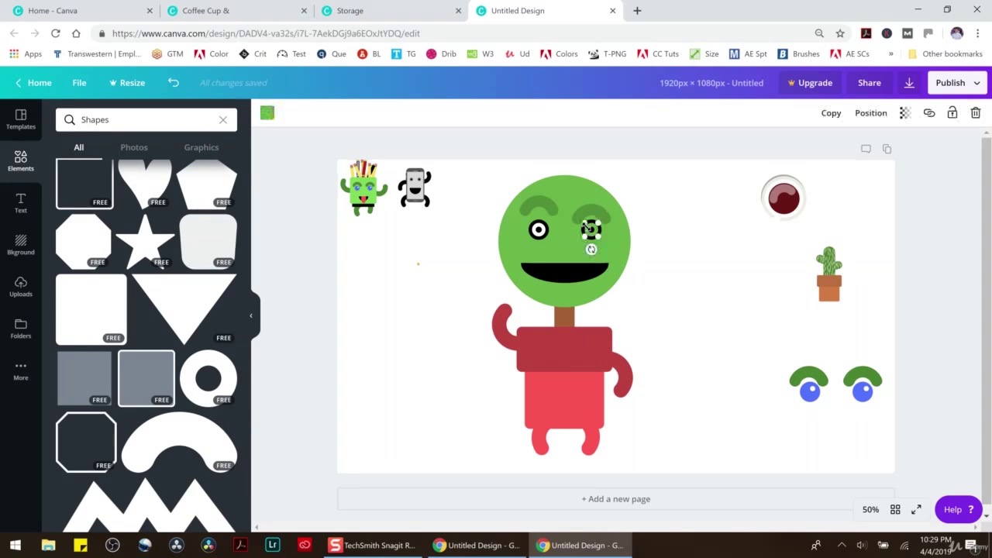
mouse_move(592, 231)
mouse_down()
mouse_move(599, 250)
mouse_move(592, 230)
mouse_up()
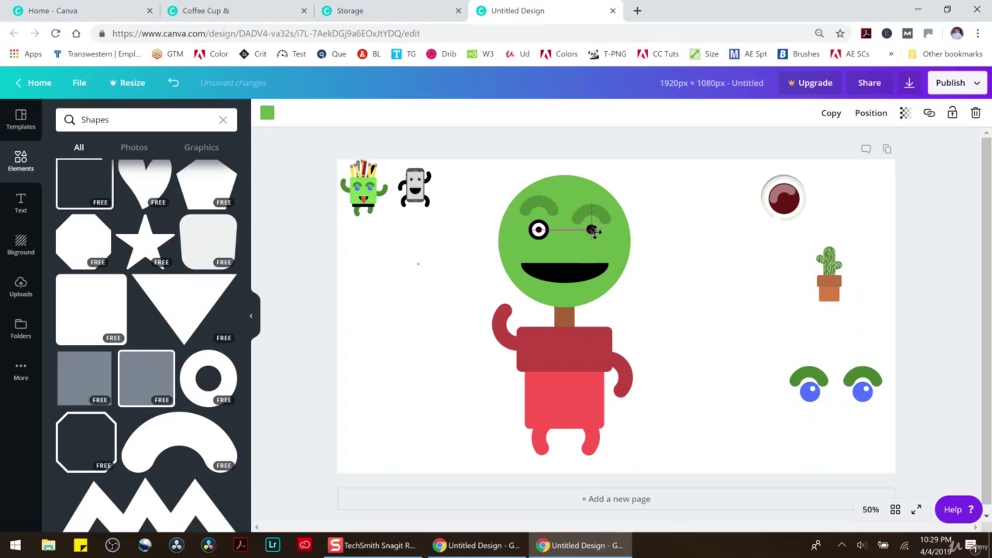
click(656, 234)
click(175, 84)
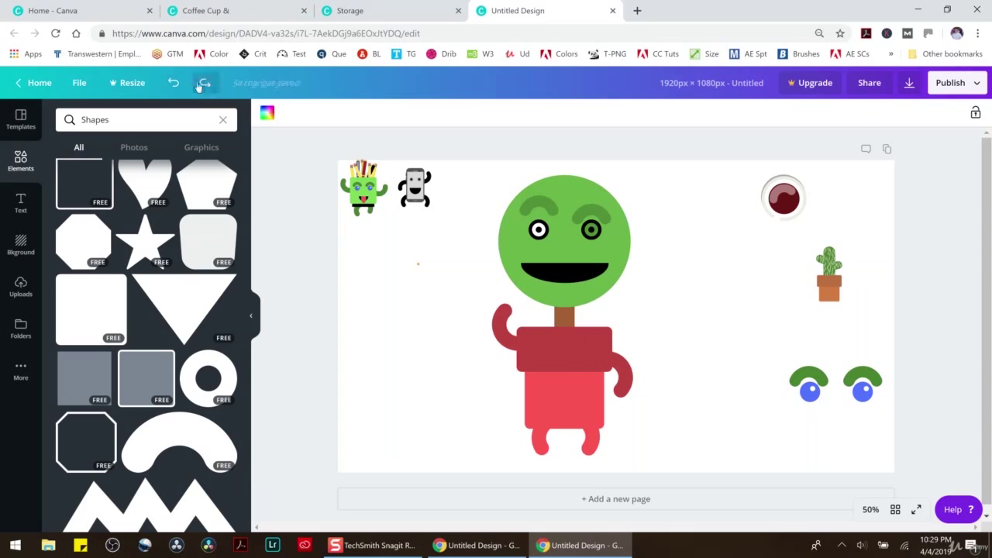
Step: Recolor the white ring inside the left-hand eye to the same light green as the face
click(540, 234)
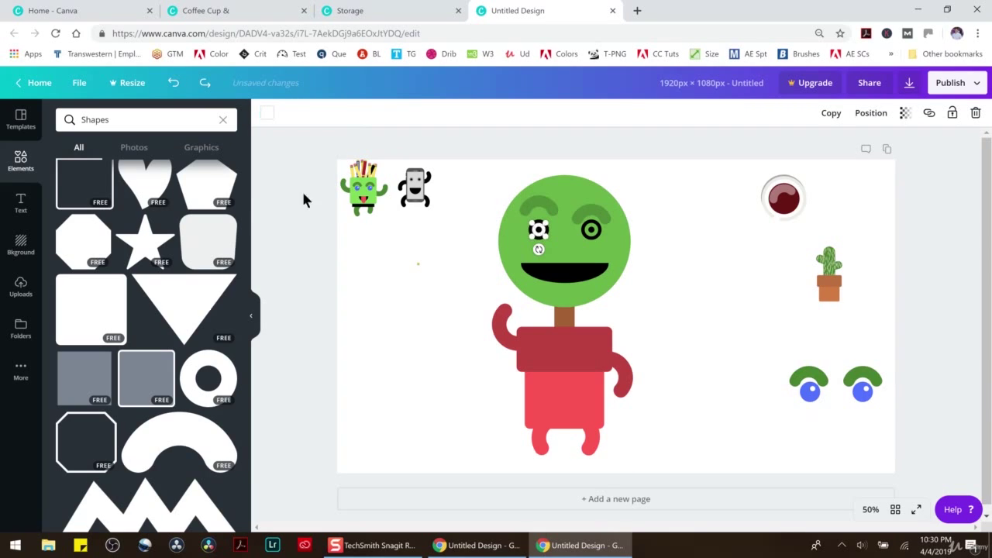
click(267, 115)
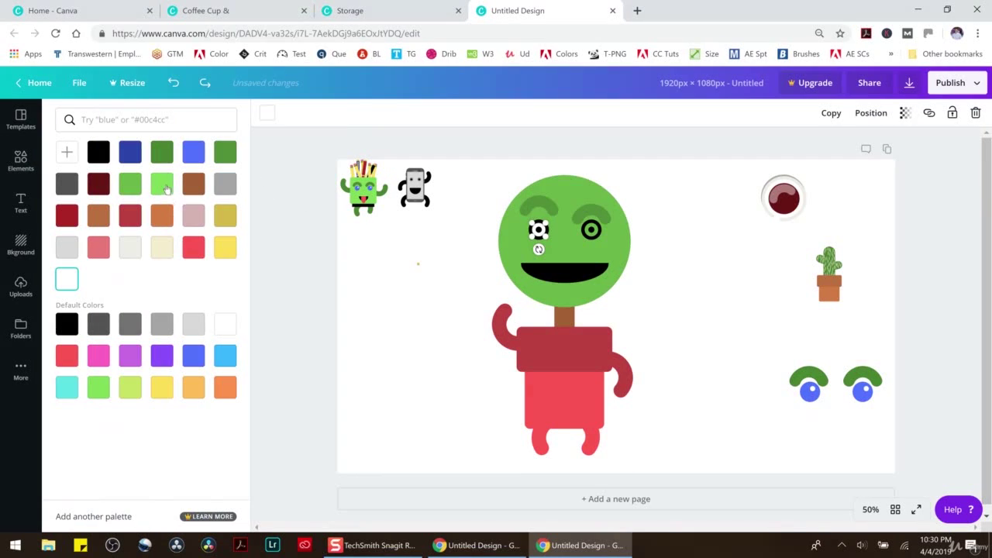
click(136, 188)
click(368, 249)
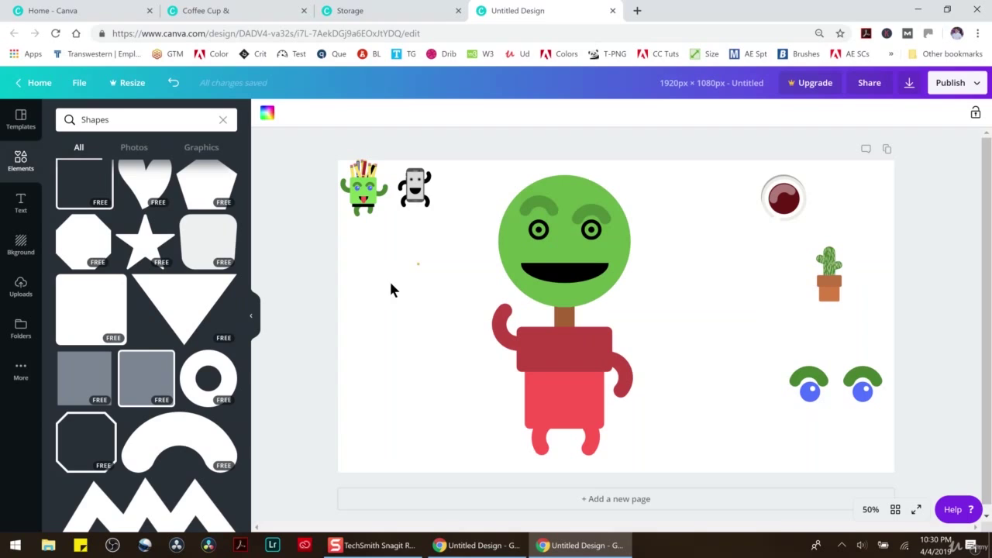
Step: Shrink the green rings in both eyes and place each one toward the upper left of its black circle
click(540, 232)
drag(539, 249, 587, 244)
click(592, 234)
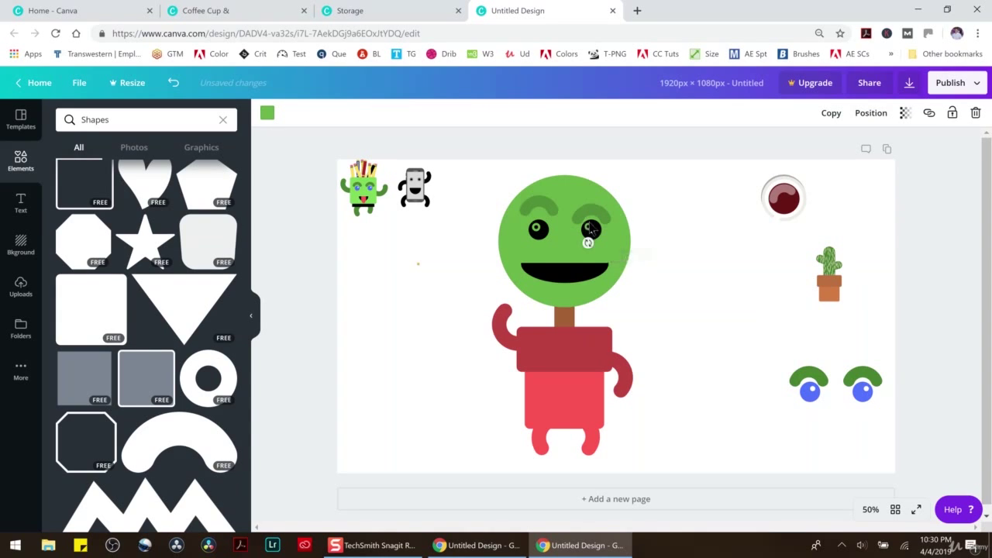
click(693, 248)
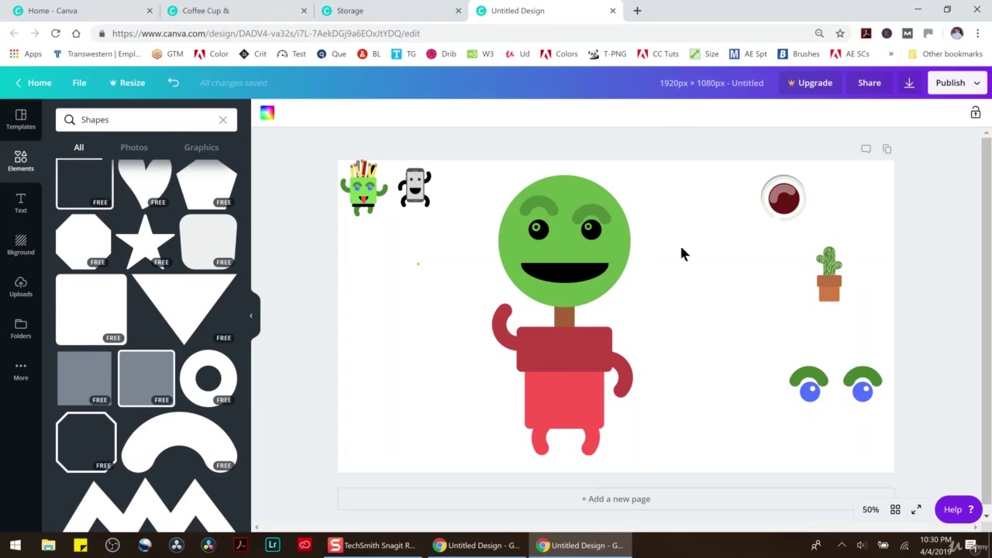
Step: Move the green rings to the right-hand side of both black eye circles, centered vertically
click(870, 511)
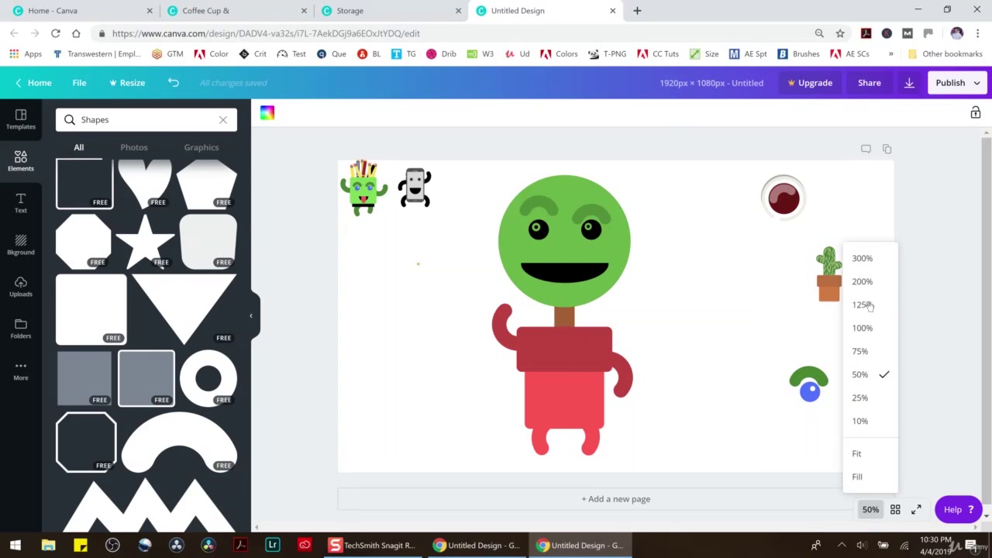
click(861, 282)
scroll(503, 265, up, 6)
scroll(531, 354, down, 1)
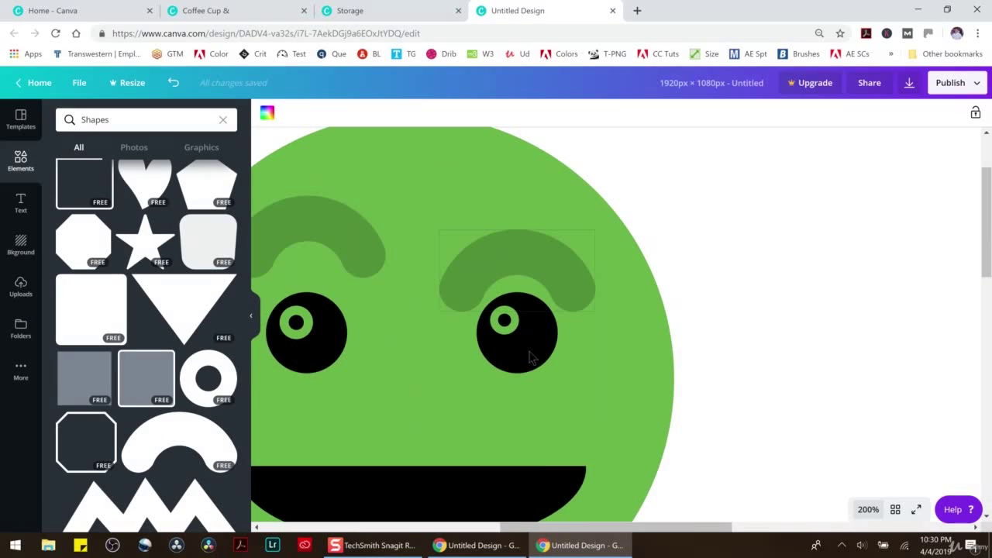
drag(602, 527, 565, 527)
click(576, 441)
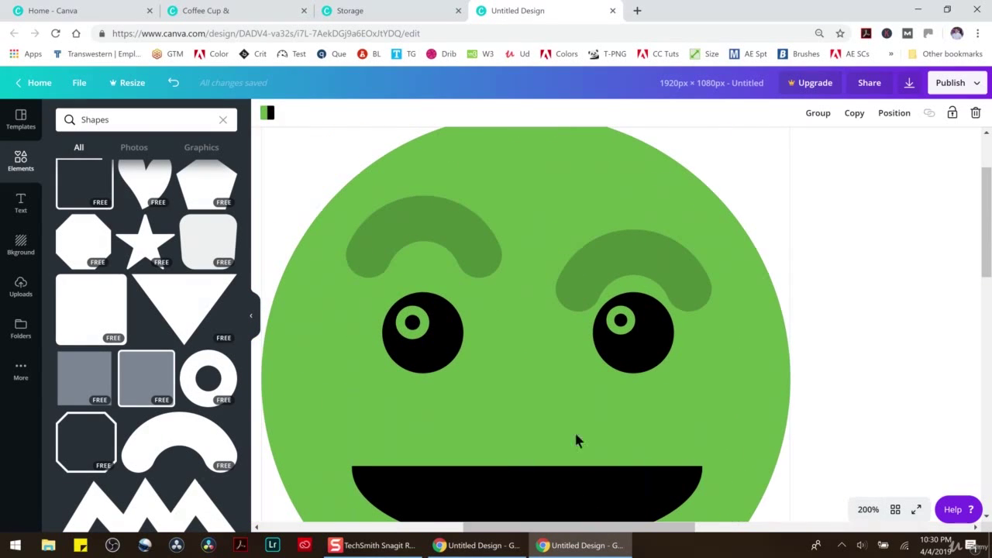
click(620, 327)
mouse_move(631, 332)
mouse_down()
mouse_move(647, 344)
mouse_move(643, 333)
mouse_up()
drag(412, 322, 434, 333)
Step: Add a square shape and shrink it to a tiny block below the right-hand eye as a spacing gauge
scroll(169, 291, up, 5)
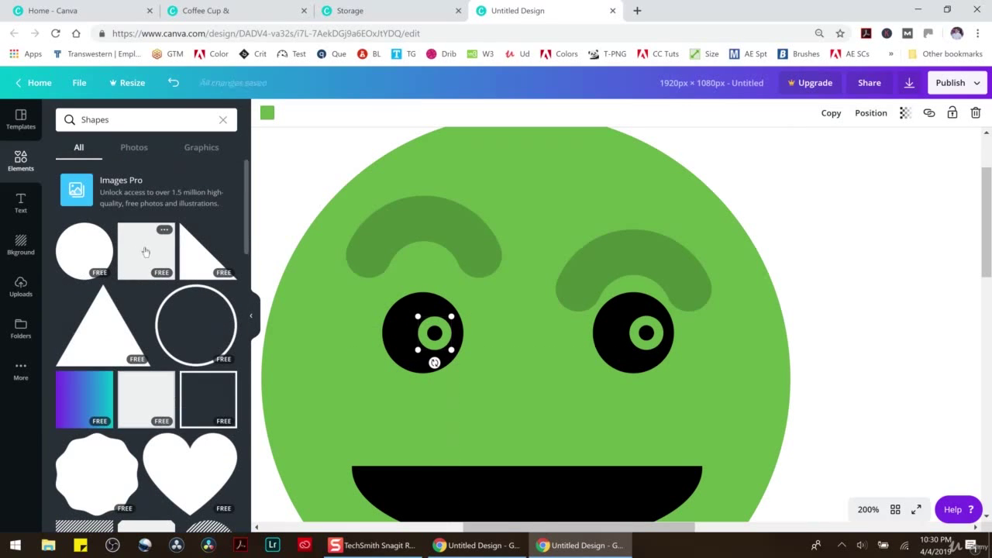
click(146, 250)
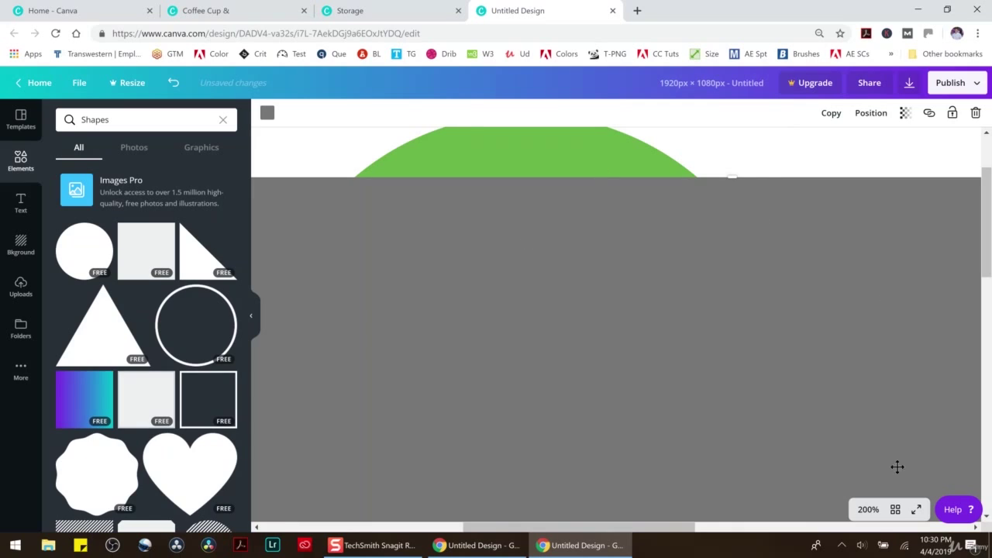
click(868, 509)
click(858, 374)
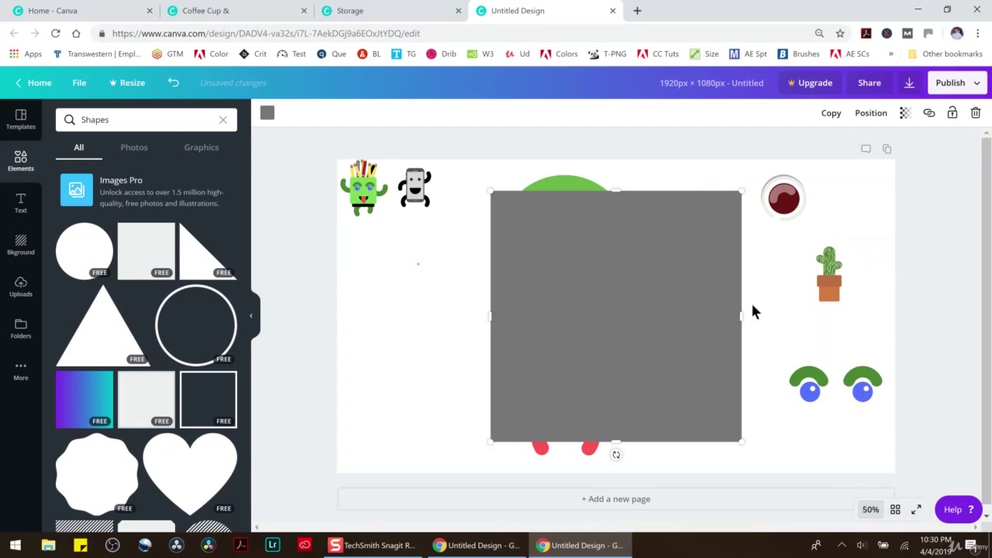
drag(742, 191, 598, 237)
click(870, 510)
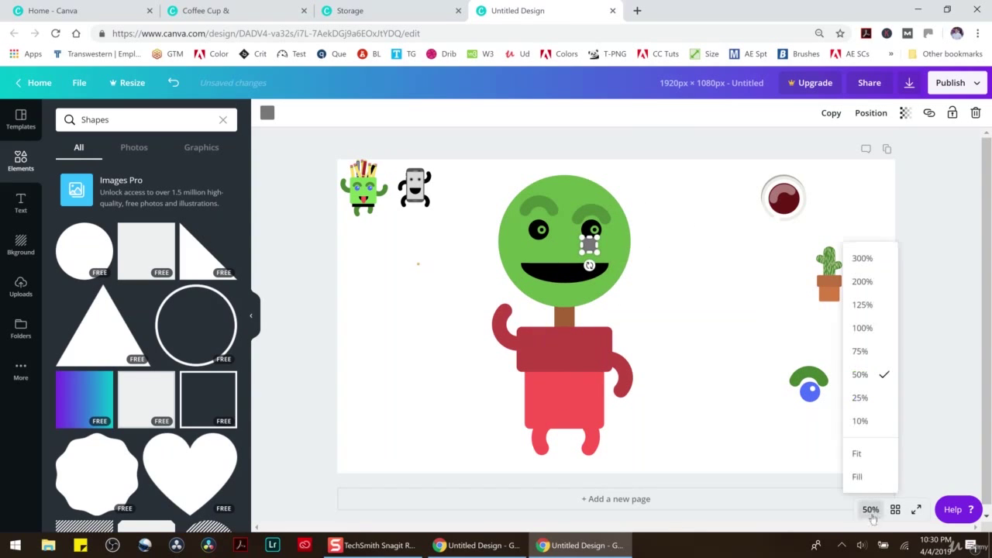
click(863, 281)
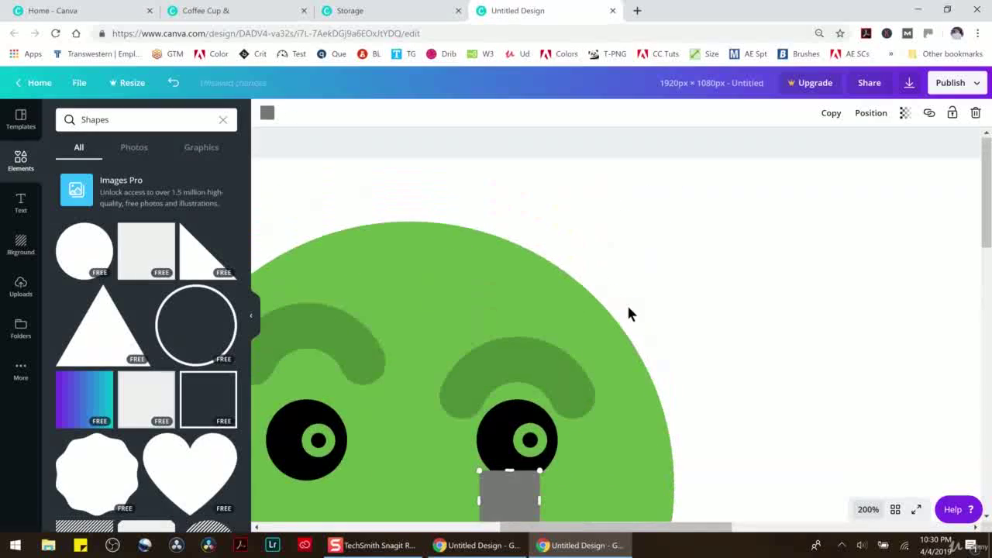
scroll(541, 391, down, 2)
drag(540, 362, 476, 413)
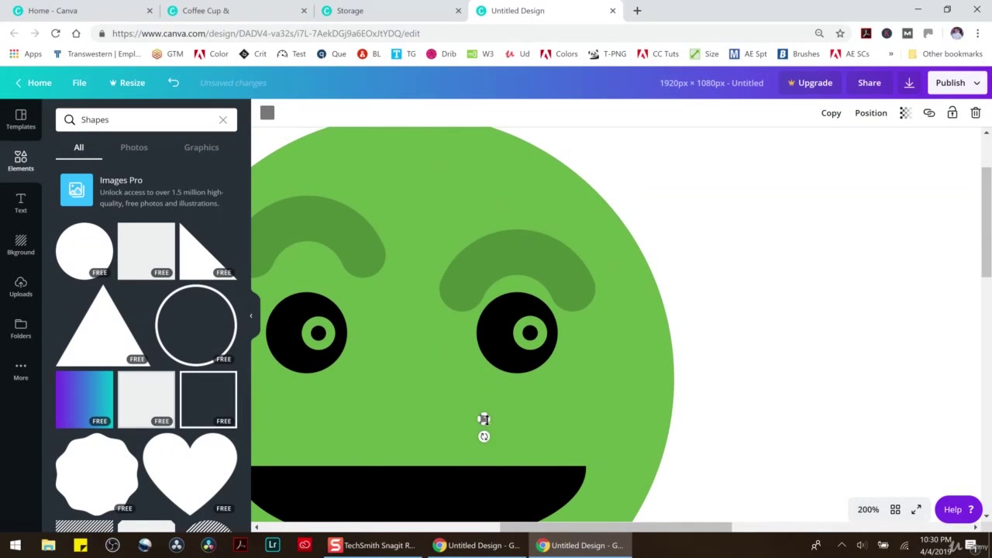
Step: Place the tiny square against the inner right edge of the right-hand eye and nudge the green ring up to it
click(868, 509)
click(861, 259)
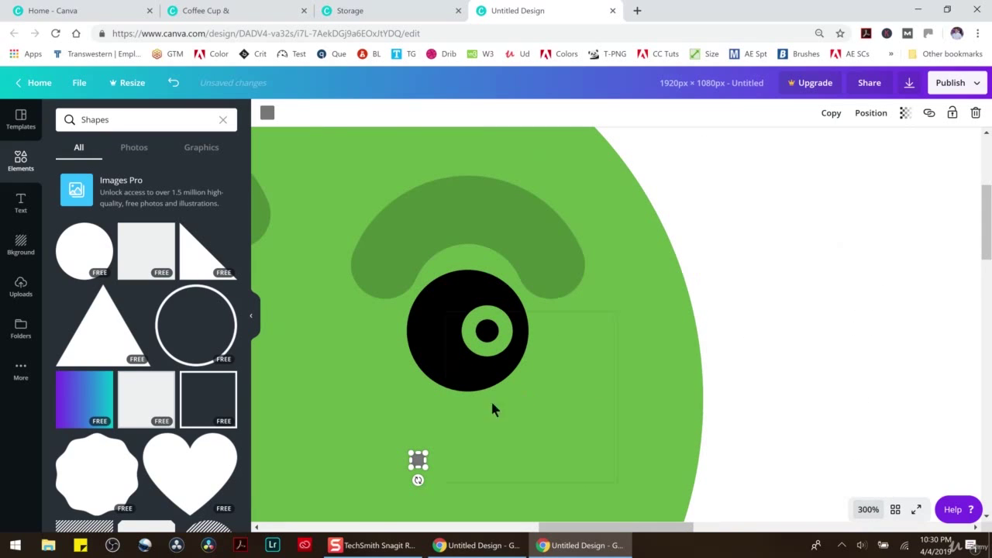
drag(418, 459, 519, 331)
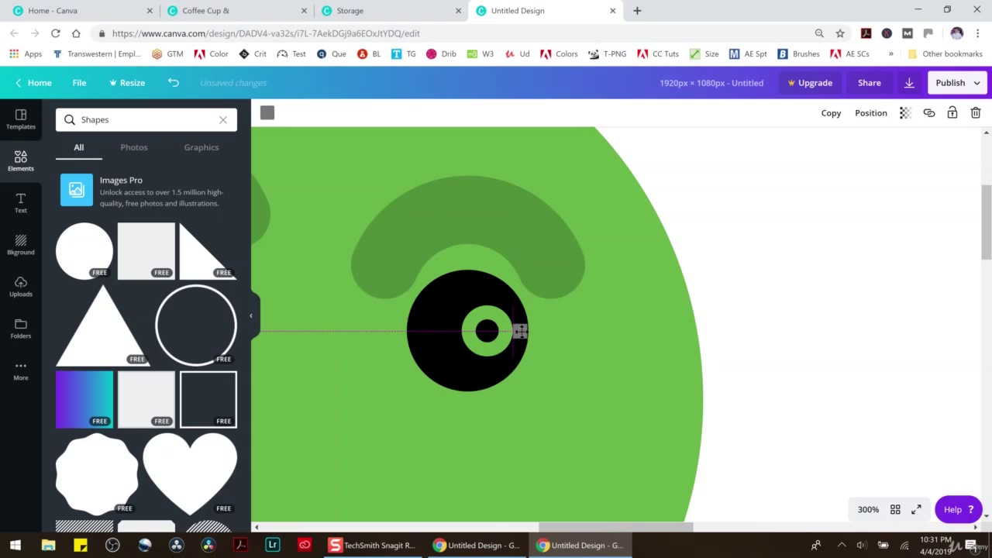
click(505, 330)
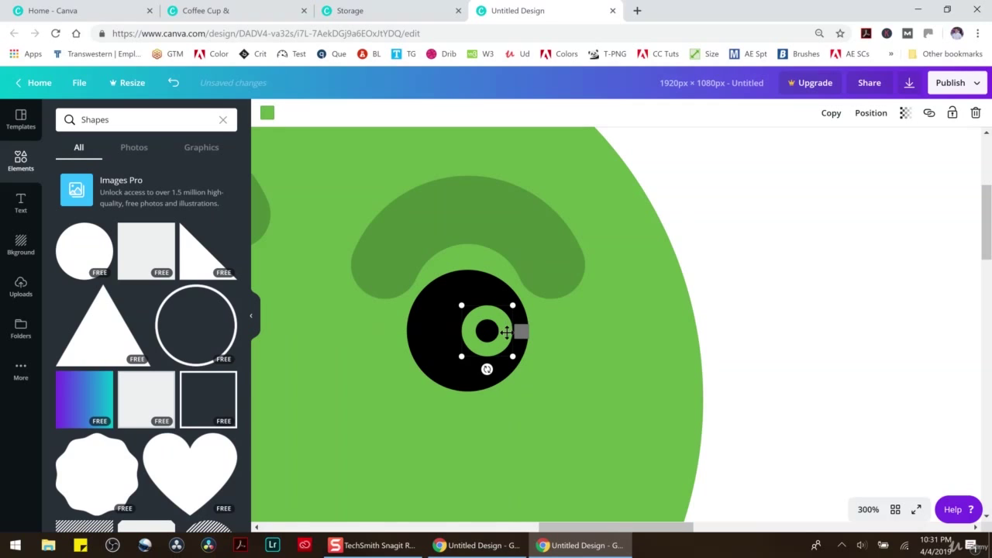
drag(506, 331, 509, 334)
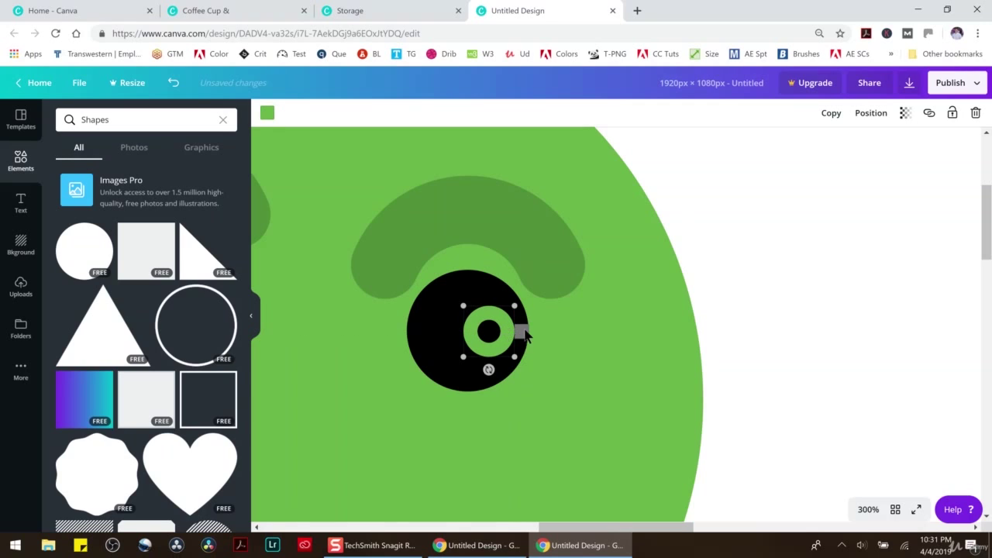
Step: Use the tiny square to match the left-hand eye's ring spacing to the other eye, and delete the square
drag(570, 529, 536, 529)
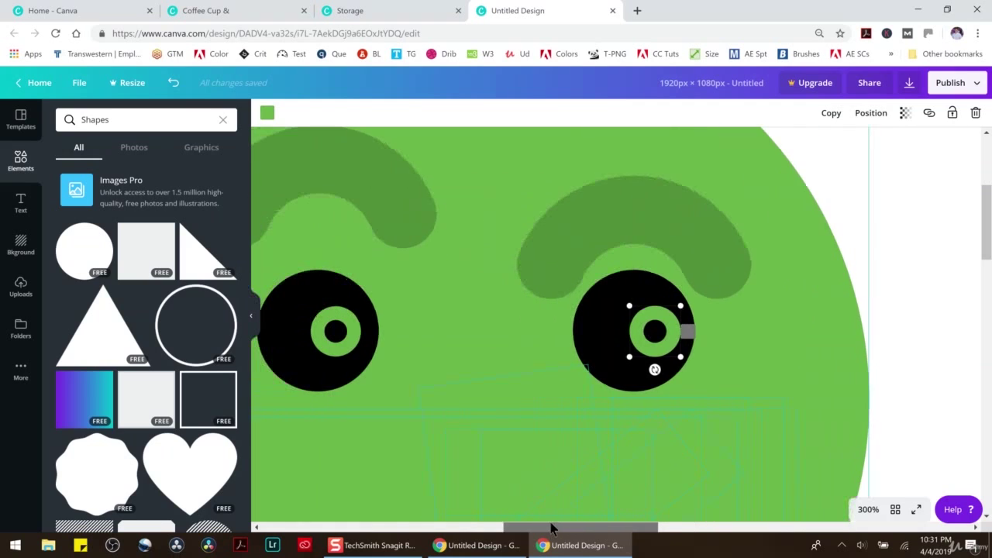
shift+click(688, 366)
drag(689, 335, 395, 333)
click(377, 334)
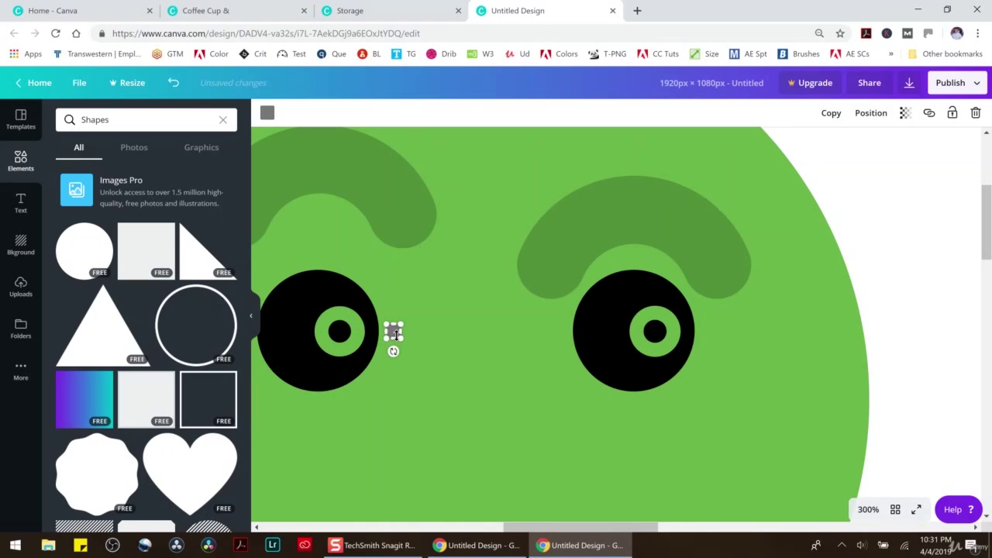
key(Delete)
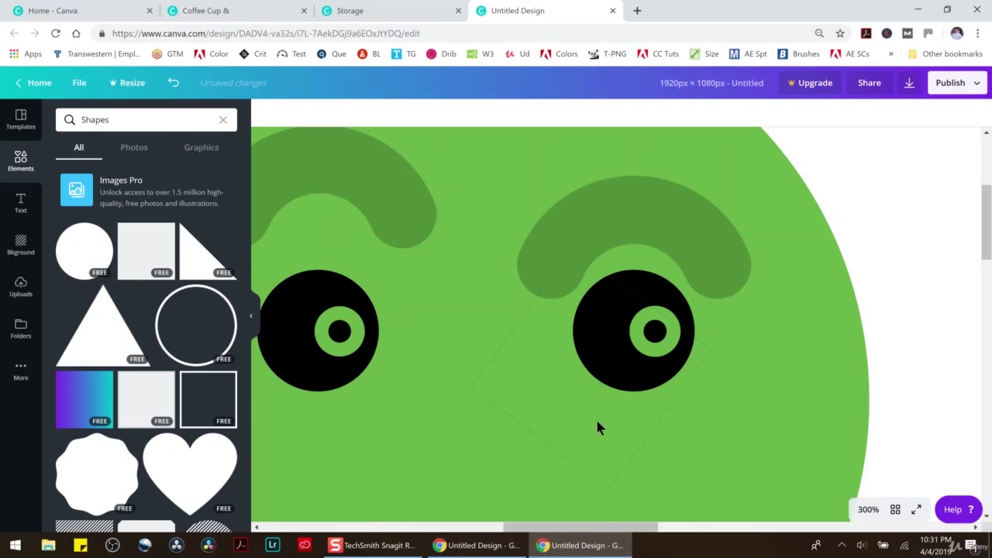
Step: Recolor the black circles of both eyes blue
click(868, 510)
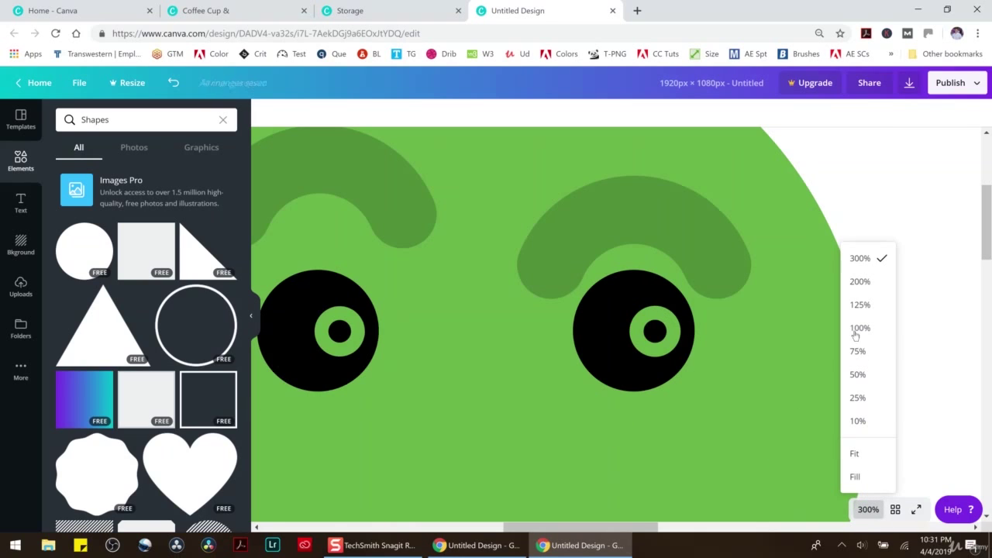
click(858, 375)
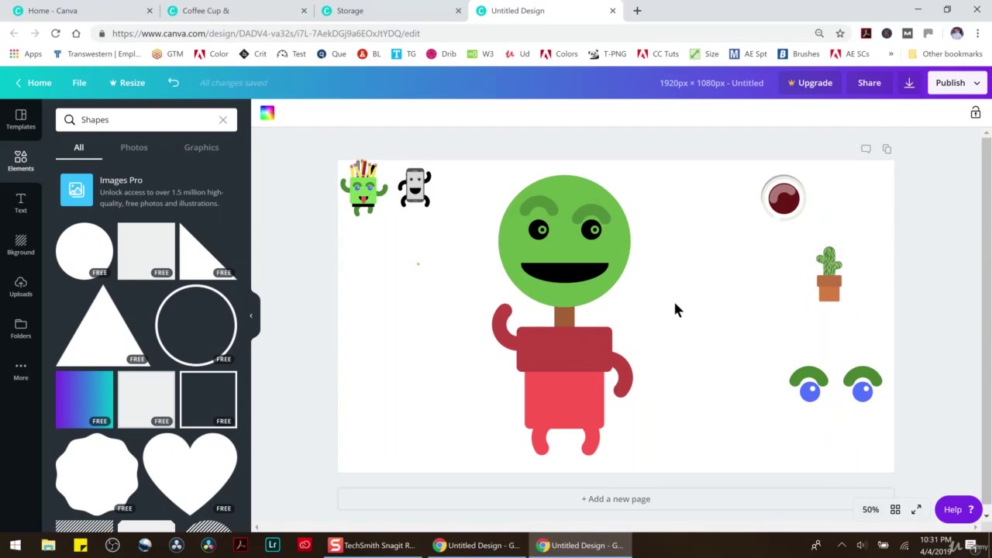
click(535, 230)
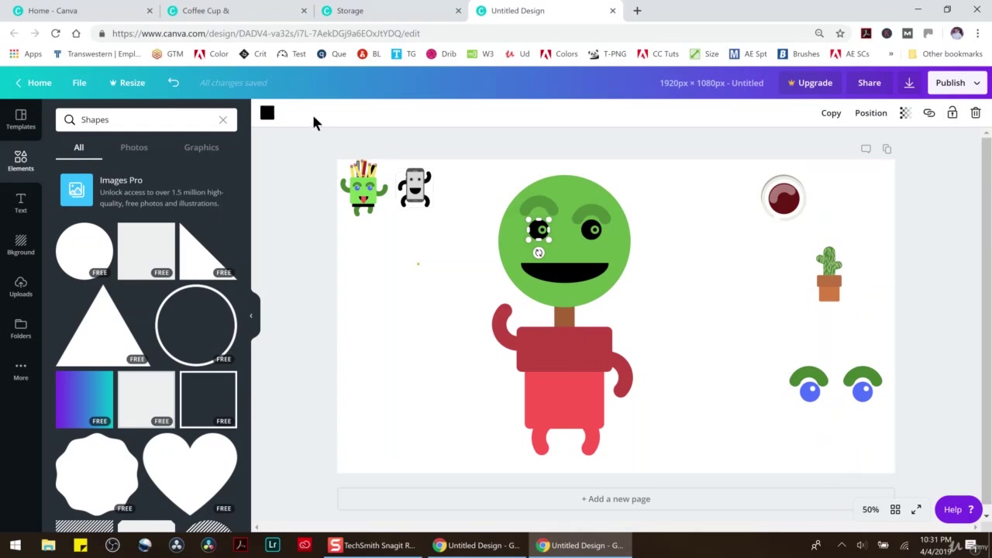
click(267, 114)
click(194, 151)
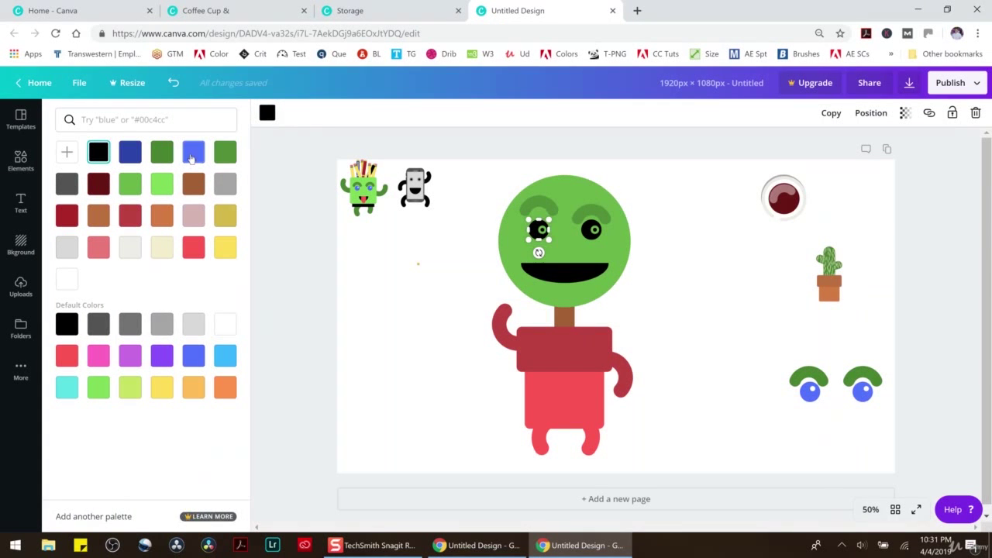
click(194, 355)
click(591, 231)
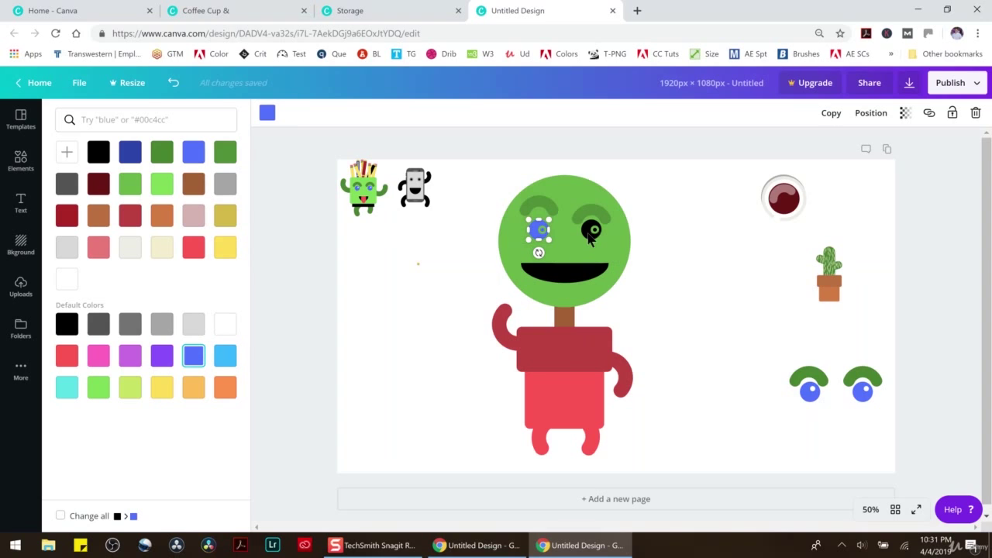
click(186, 358)
click(723, 340)
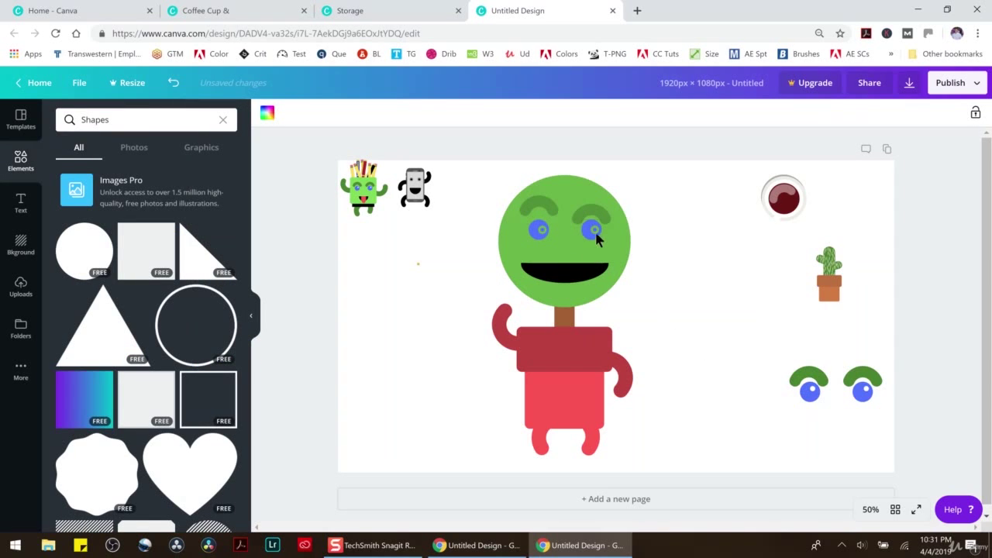
Step: Recolor the small green rings inside both blue eyes white
click(595, 232)
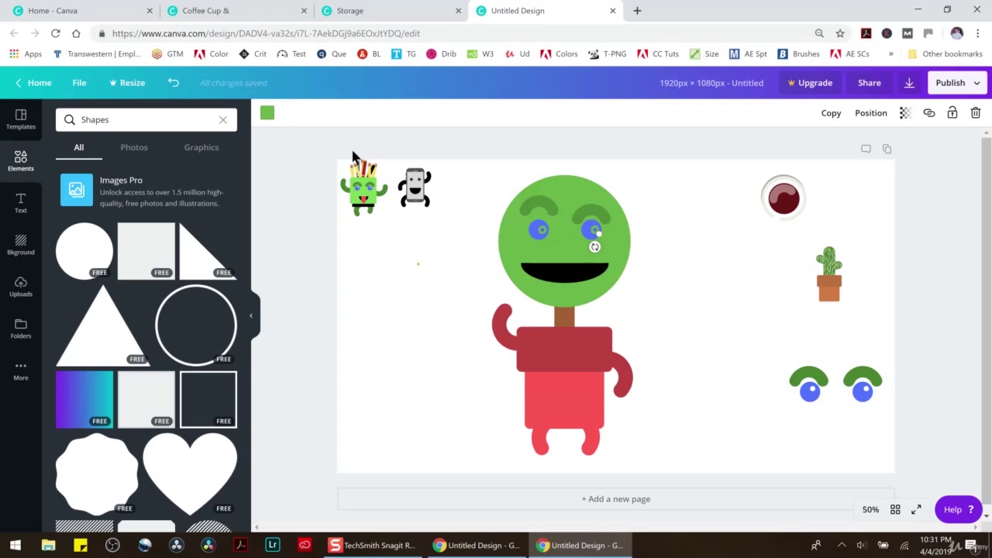
click(268, 113)
click(224, 324)
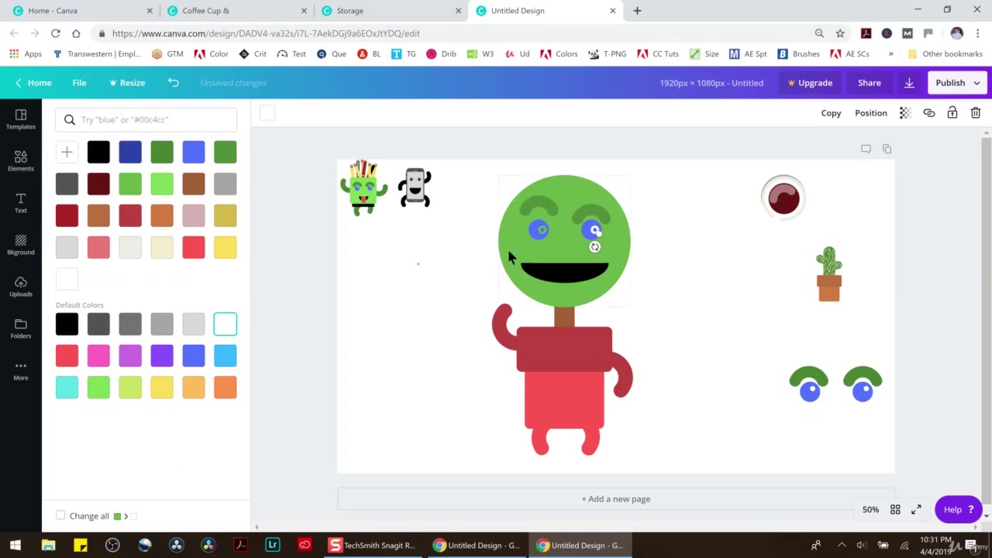
click(540, 232)
click(225, 324)
click(408, 320)
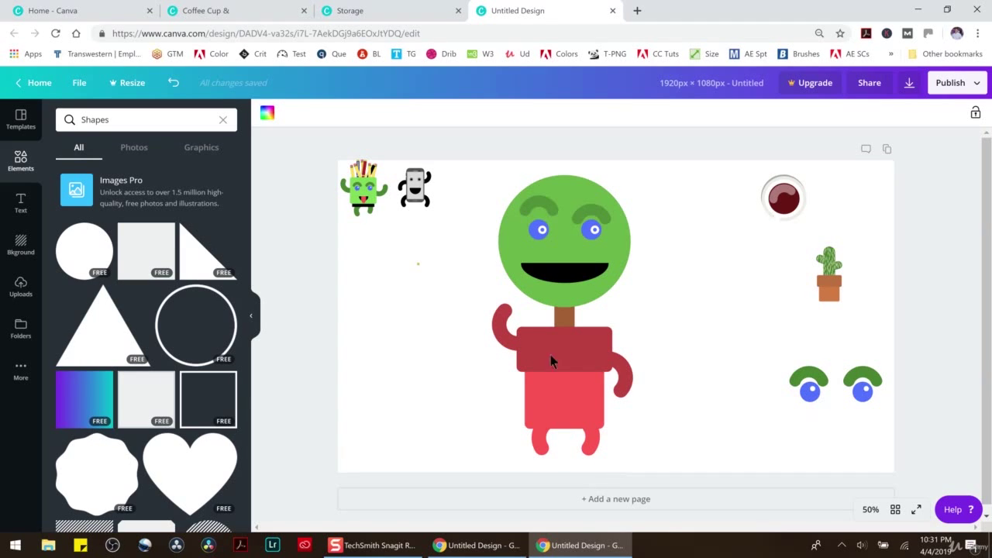
Step: Group all parts of the character and scale the group down to about a third of its size
drag(472, 175, 686, 502)
click(820, 113)
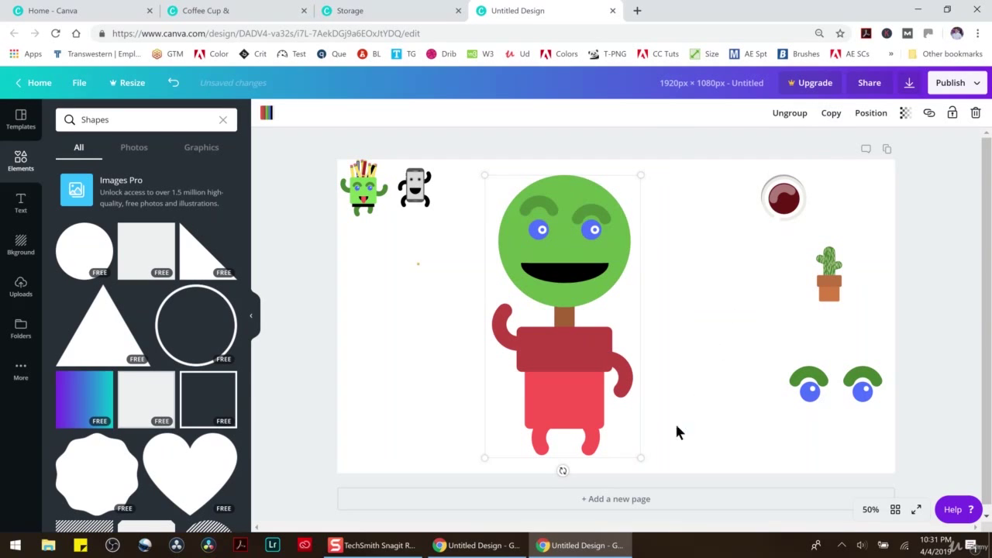
drag(644, 457, 541, 277)
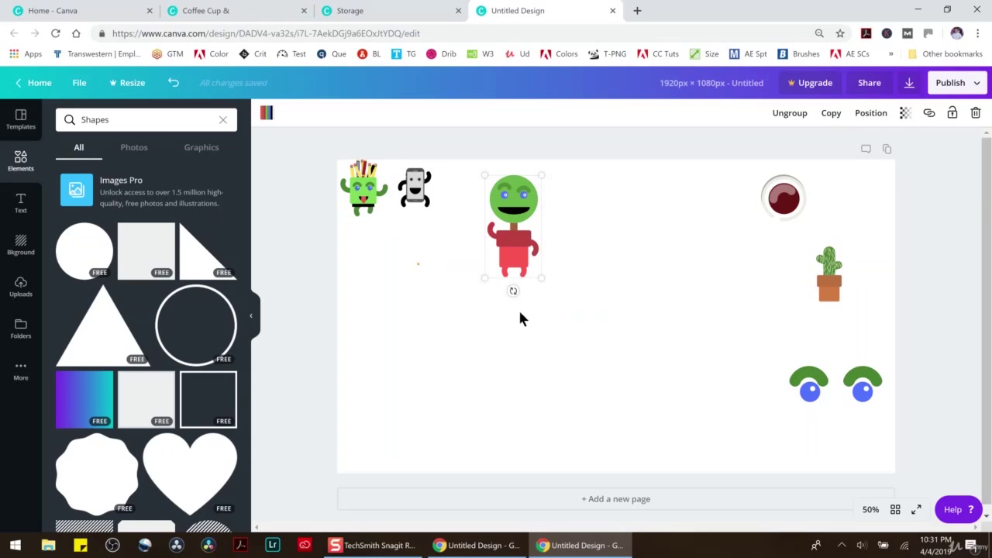
Step: Try recoloring the right-hand arm of the enlarged red-bodied character dark red #793333, and undo the color change
drag(544, 282, 682, 432)
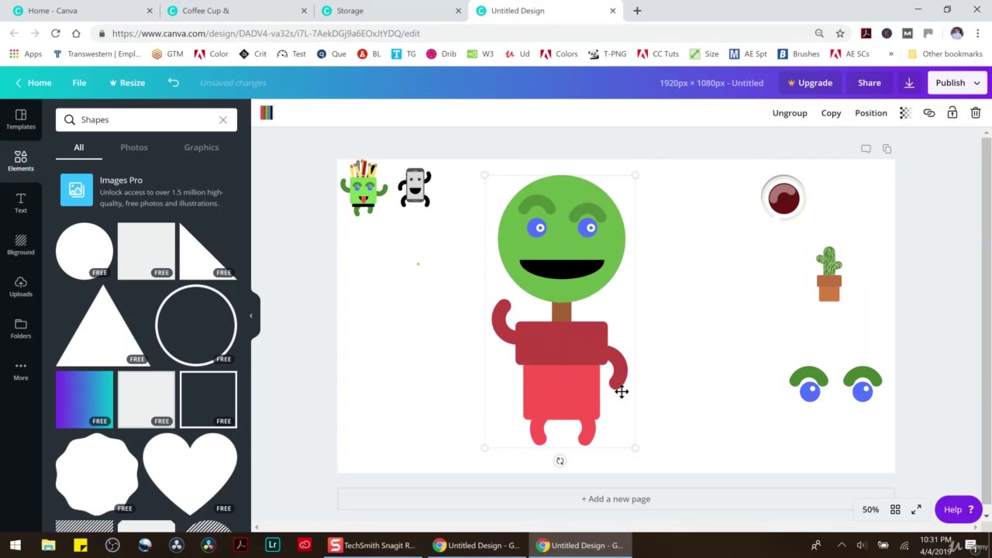
click(672, 365)
click(618, 369)
click(267, 114)
click(66, 151)
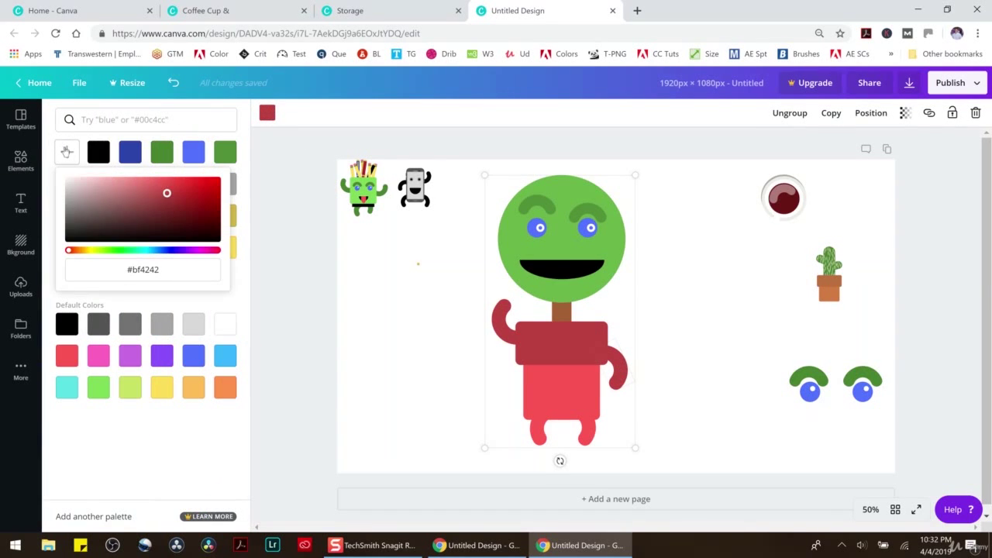
drag(157, 209, 153, 212)
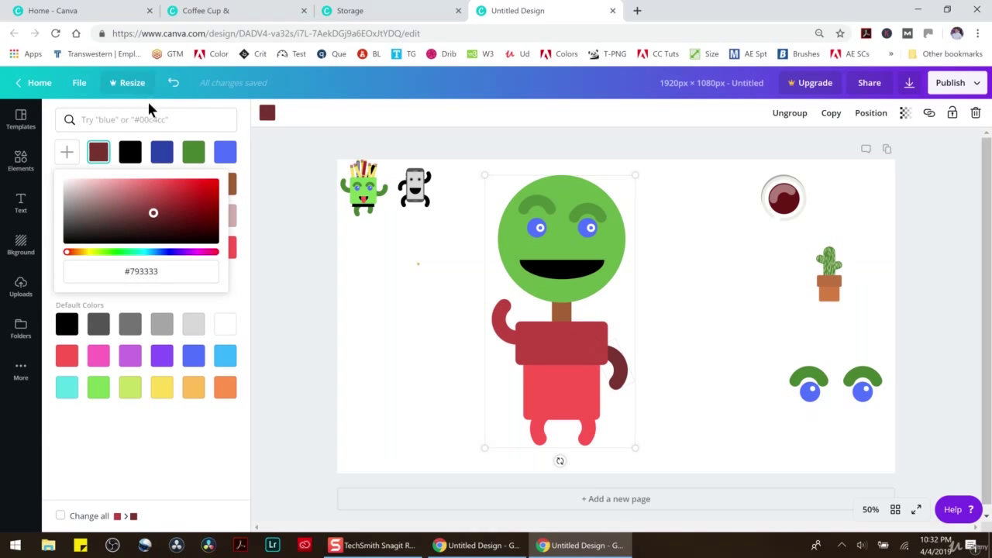
click(290, 175)
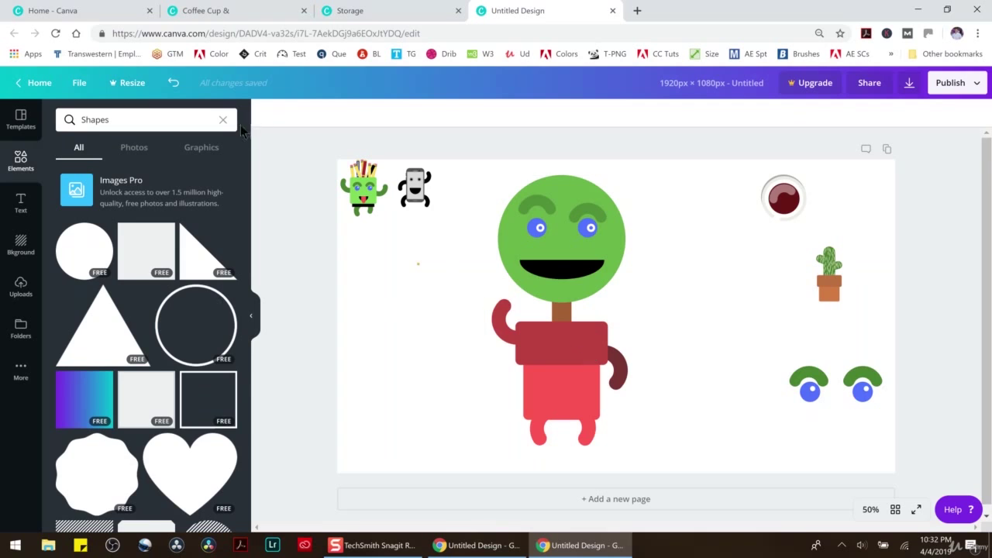
click(173, 83)
Step: Scale the red-bodied character group down and place it beside the phone character
click(592, 390)
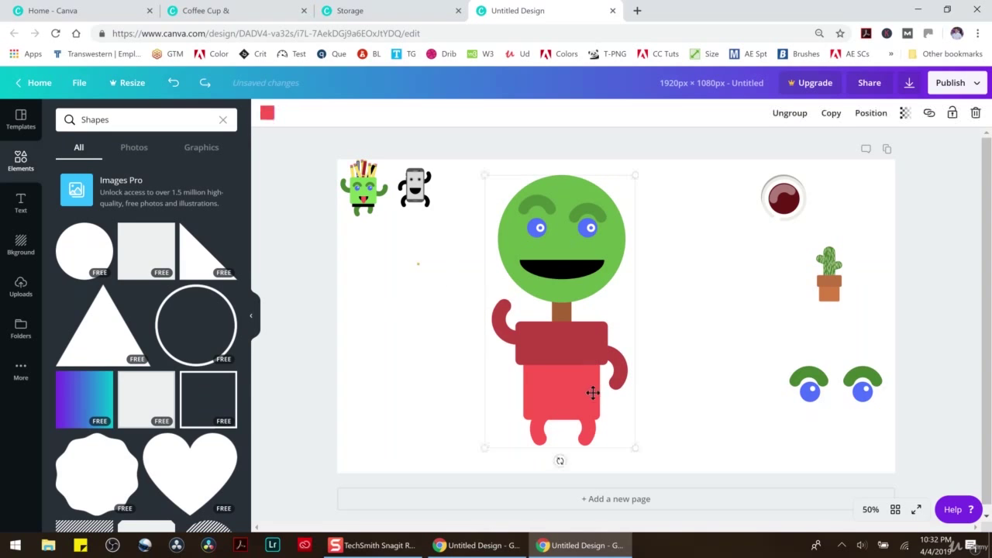
drag(636, 448, 462, 226)
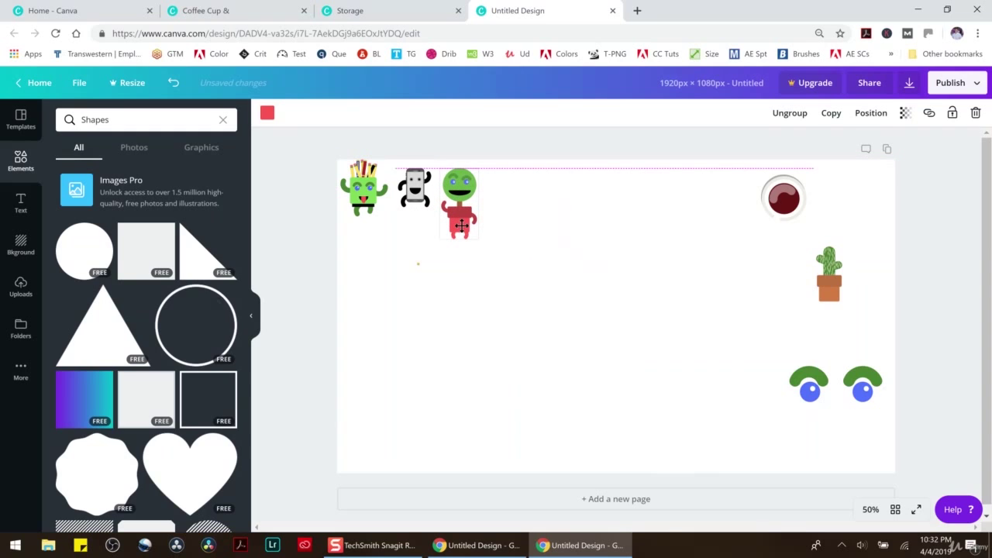
Step: Enlarge the potted cactus group near the middle of the page and delete it
drag(832, 290, 650, 538)
drag(589, 417, 600, 294)
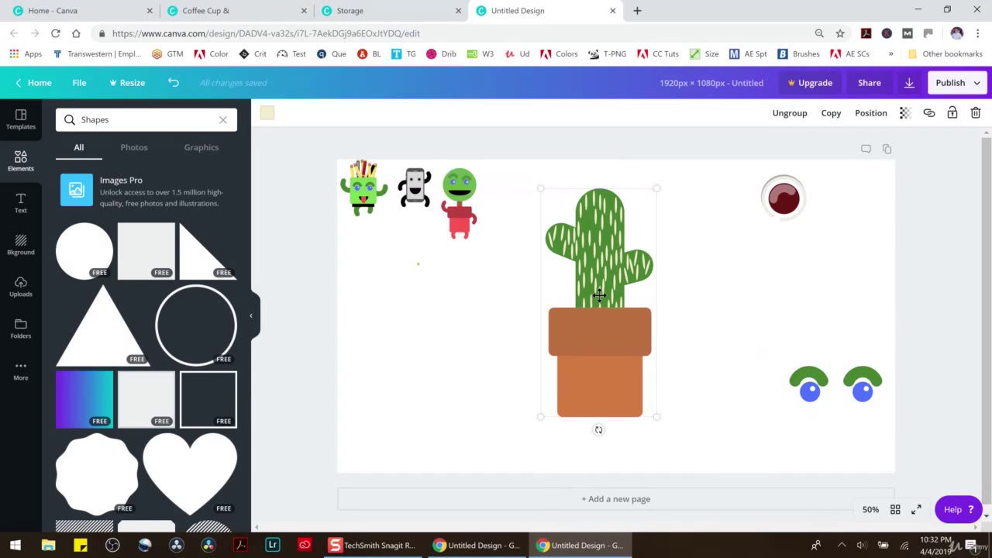
click(975, 113)
click(941, 168)
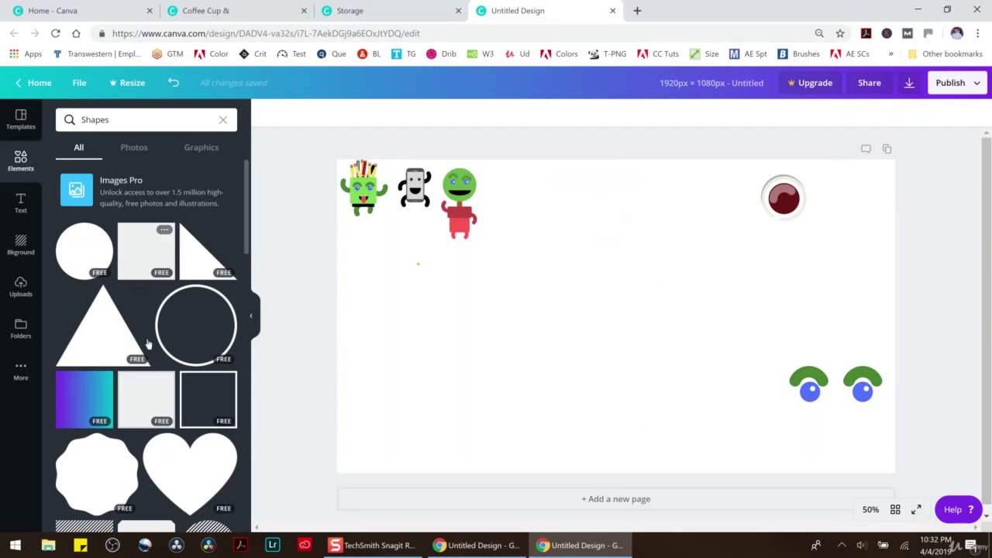
Step: Add a square with slightly rounded corners, shrink it to about a third, and place it near the middle of the page
scroll(139, 292, down, 2)
scroll(152, 358, down, 4)
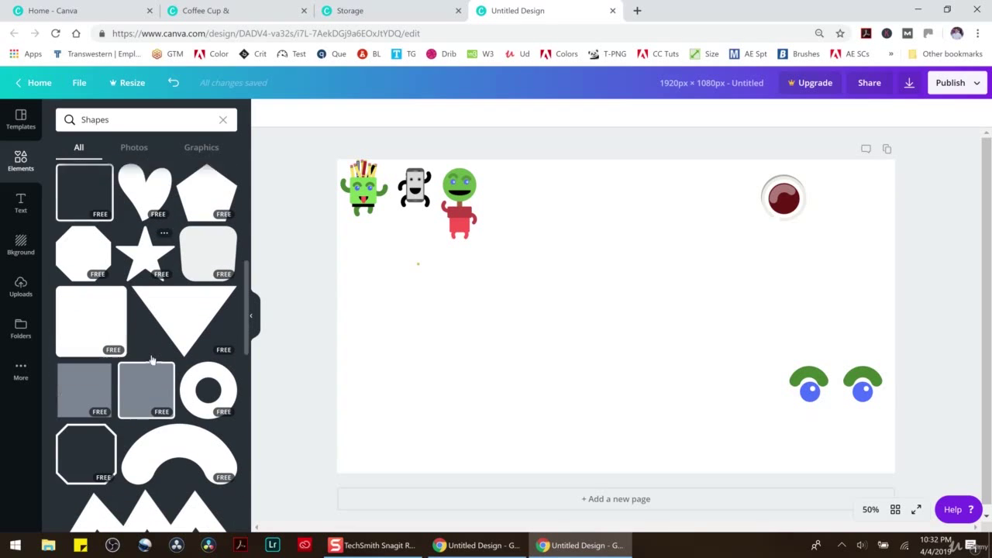
click(85, 307)
drag(743, 190, 565, 367)
drag(519, 396, 571, 342)
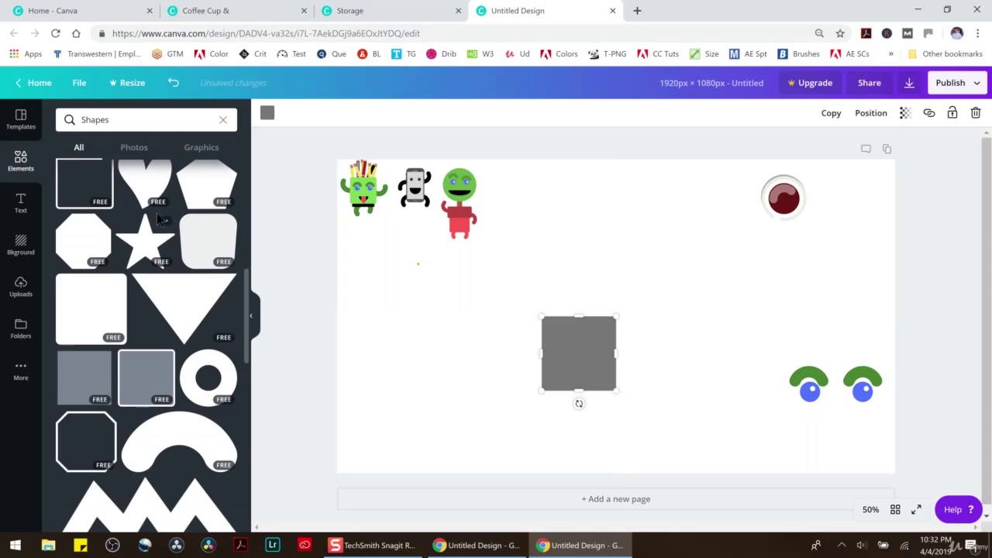
Step: Add the tapered rounded square, shrink it to about the dark square's size, and place it beside that square
drag(207, 234, 548, 256)
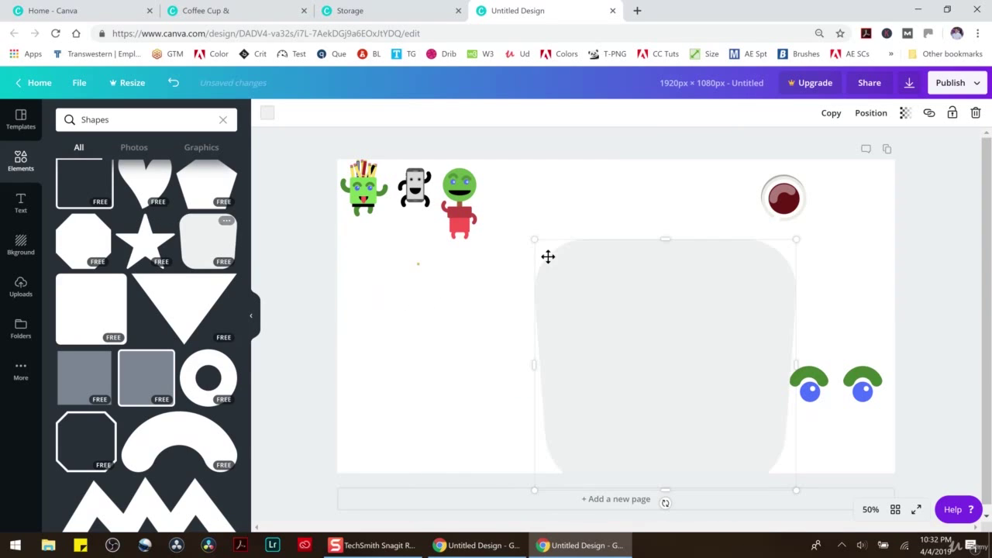
drag(797, 237, 595, 337)
drag(636, 293, 614, 308)
drag(565, 358, 485, 353)
Step: Flatten the dark square into a rim strip and place the tapered shape beneath and behind it as the pot body
click(558, 341)
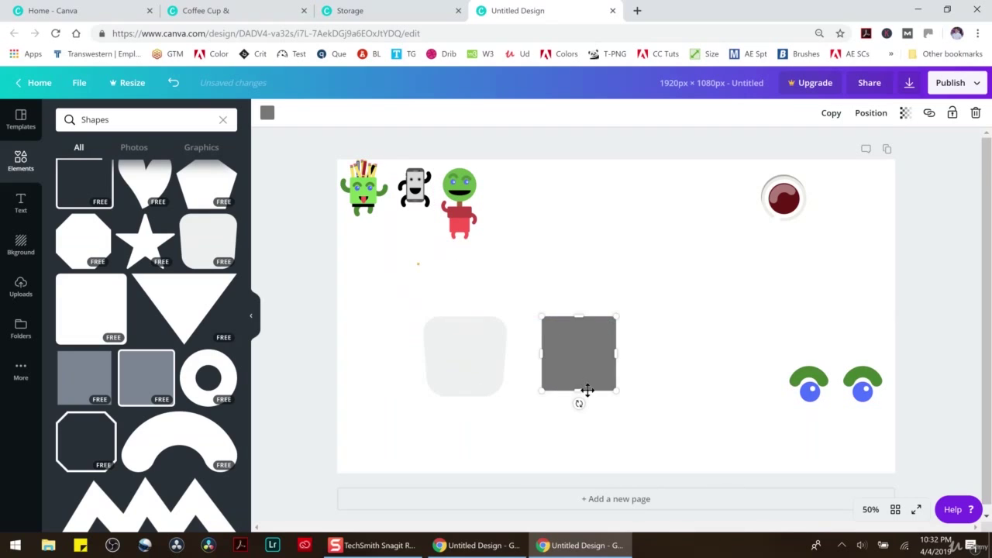
drag(581, 389, 581, 341)
drag(443, 354, 565, 354)
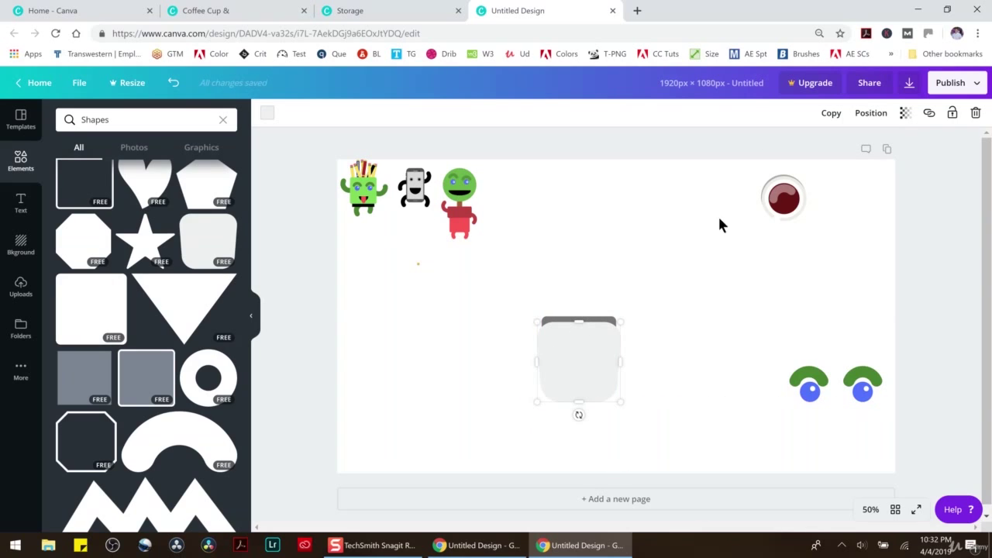
click(871, 114)
click(810, 166)
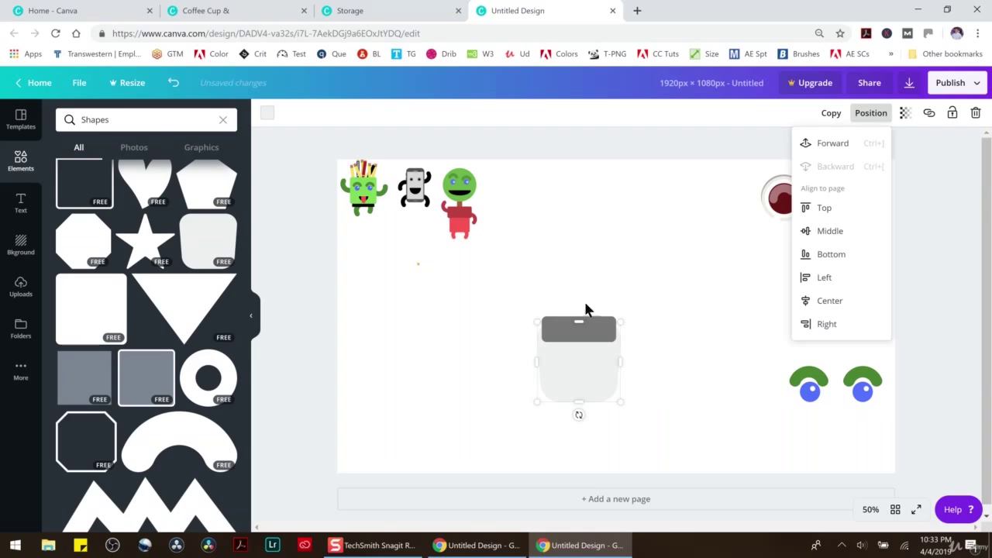
Step: Widen the dark rim so it slightly overhangs both sides of the pot body, and center it over the body
click(604, 331)
mouse_move(617, 330)
mouse_down()
mouse_move(647, 330)
mouse_move(599, 329)
mouse_up()
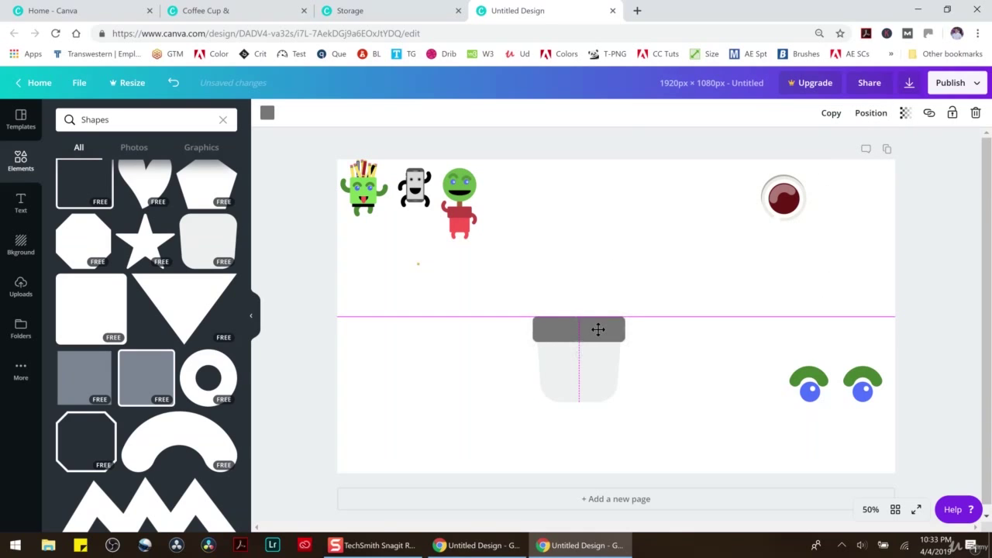
click(670, 330)
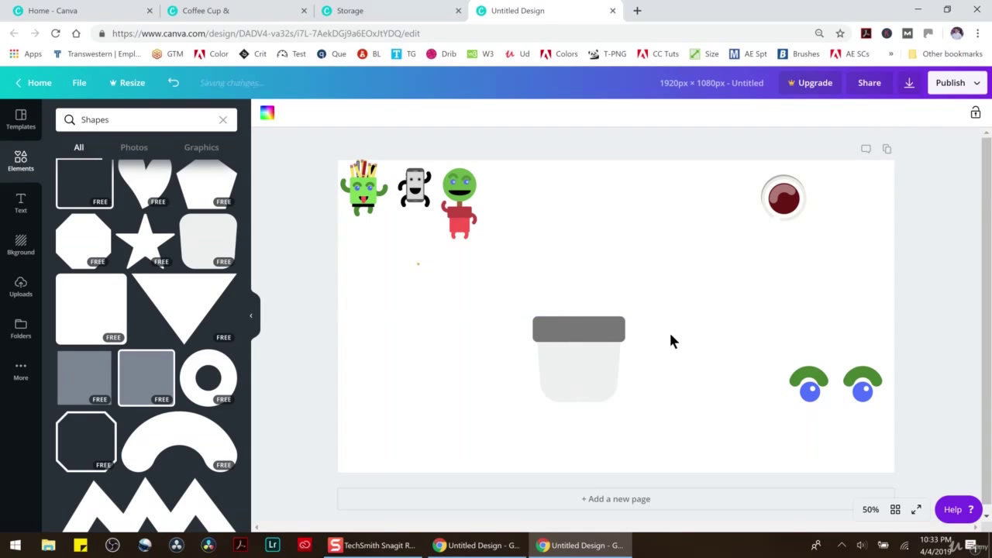
Step: Recolor the tapered pot body orange #ff914d
click(566, 374)
click(266, 114)
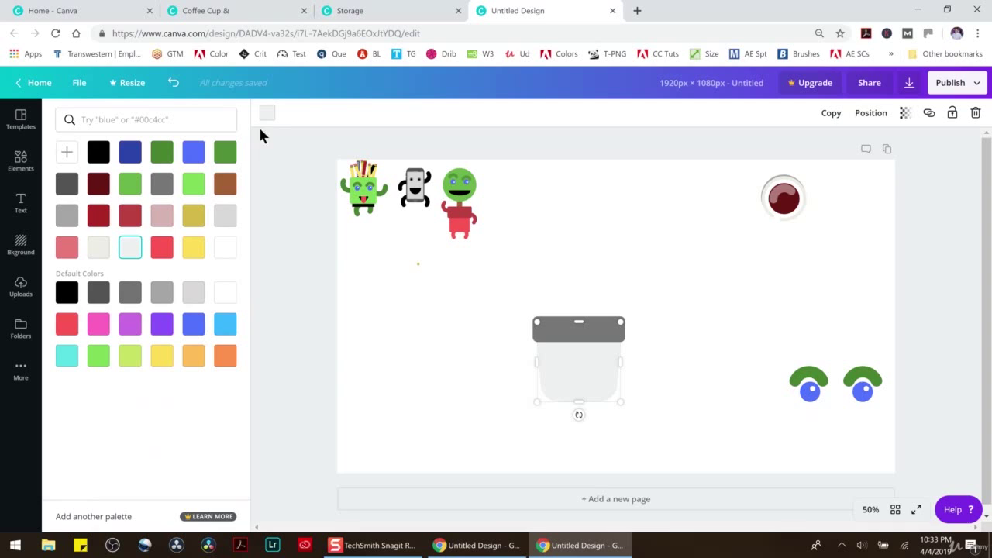
click(223, 354)
click(678, 331)
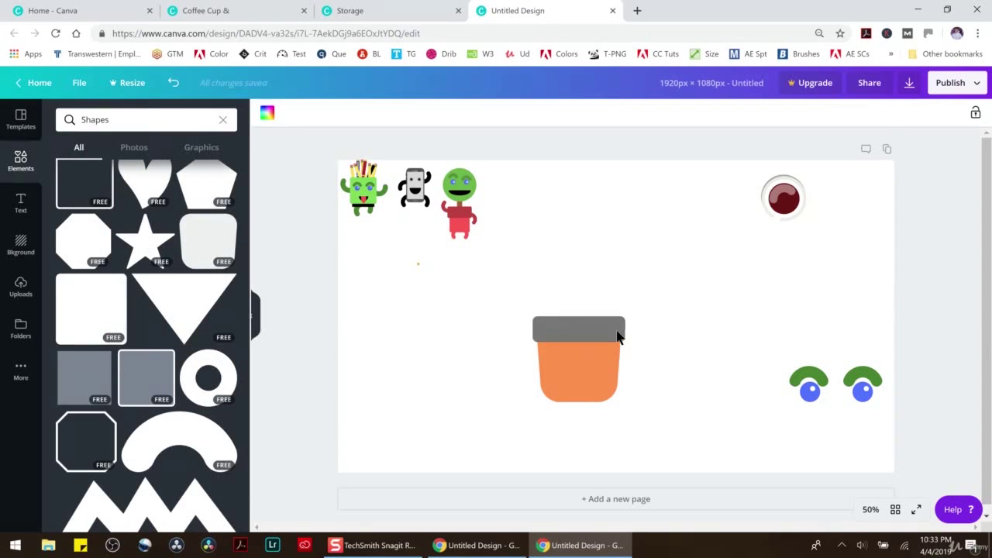
Step: Recolor the pot's rim a darker shade of the body's orange, #c47544
click(617, 332)
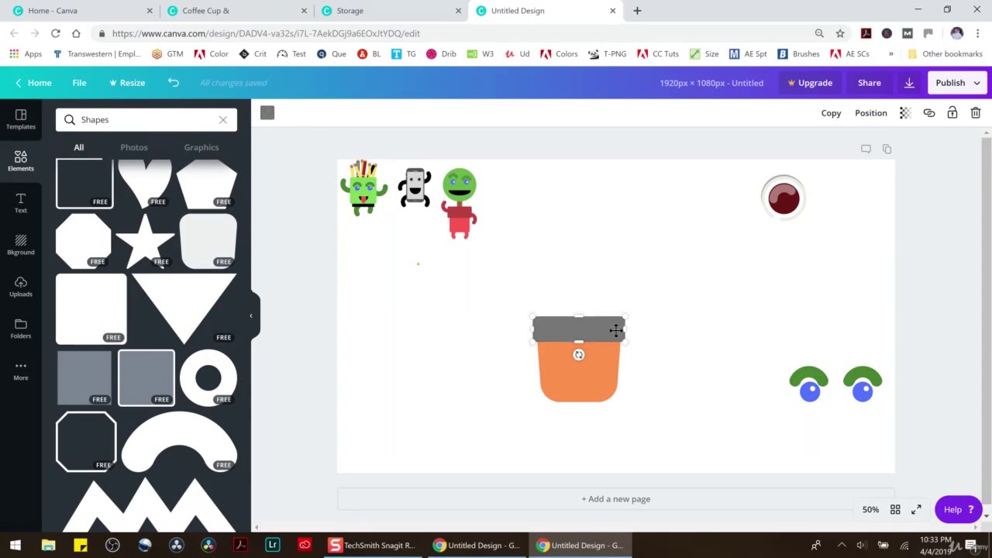
click(266, 113)
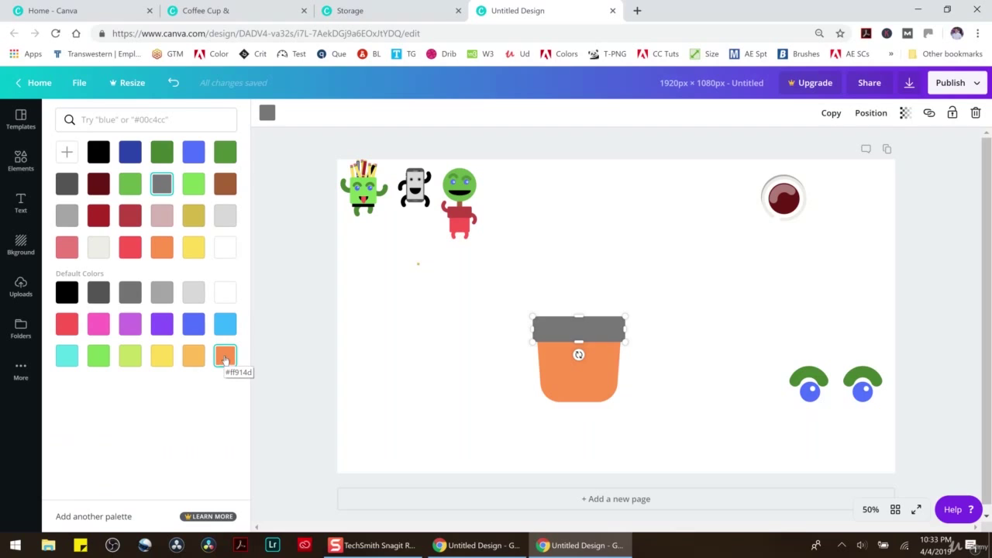
click(162, 247)
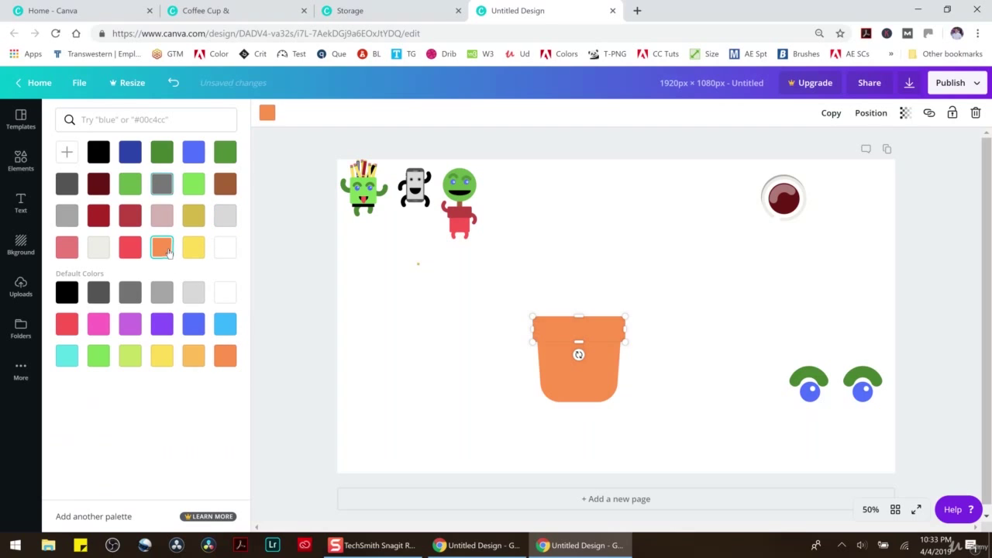
click(73, 152)
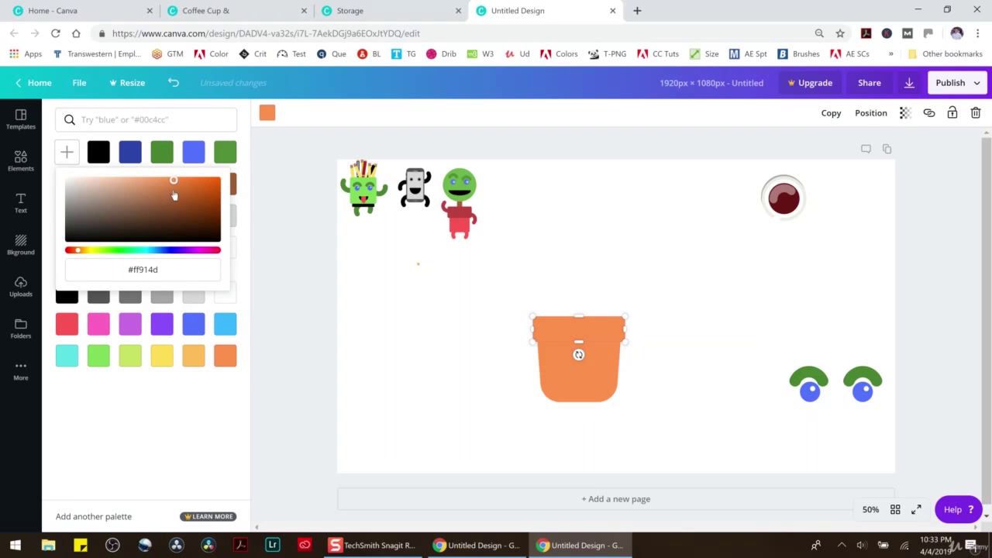
drag(174, 196, 164, 194)
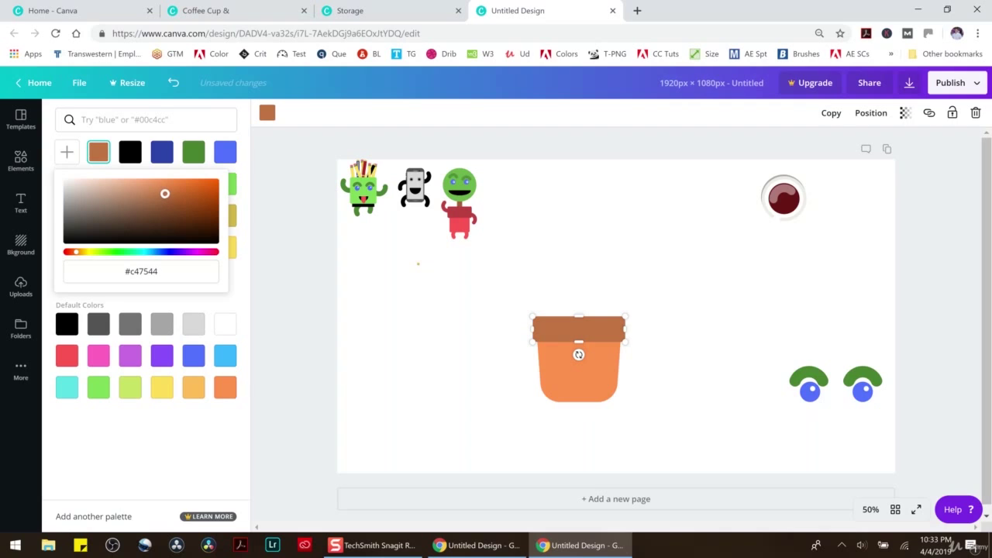
click(533, 230)
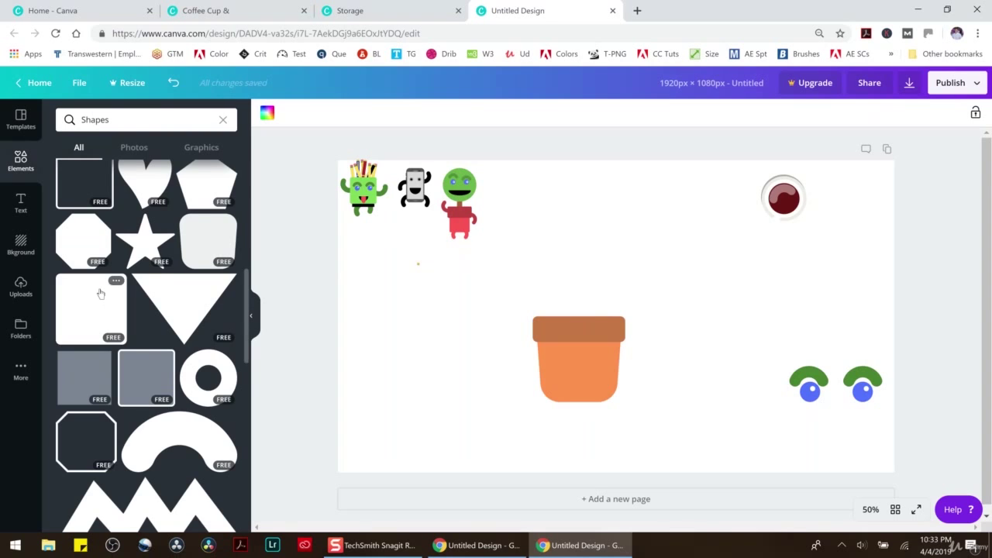
Step: Add a circle, reshape it into a tall ellipse about as wide as the pot body, and center it above the pot
scroll(124, 294, up, 3)
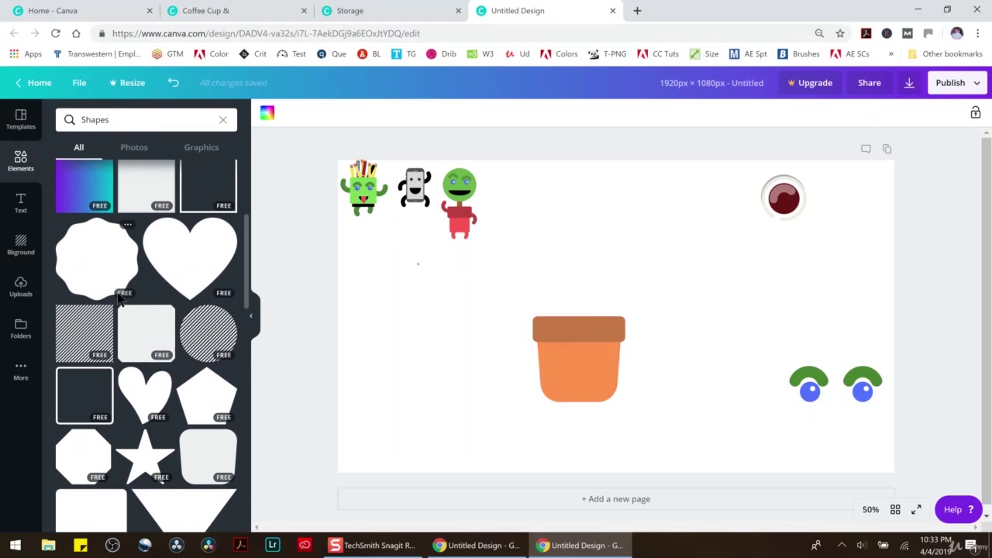
scroll(120, 300, up, 3)
click(85, 250)
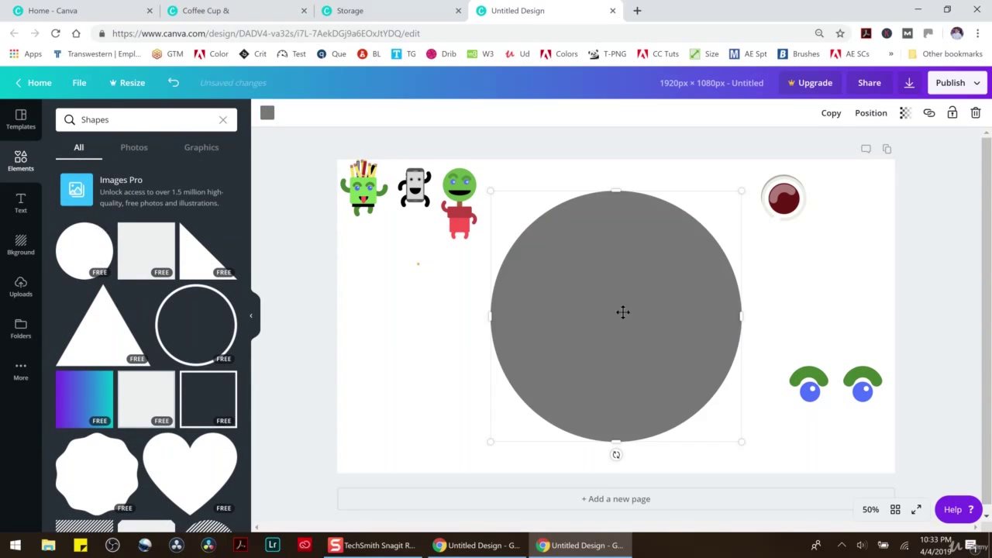
drag(741, 316, 625, 318)
drag(625, 191, 574, 287)
drag(521, 355, 570, 252)
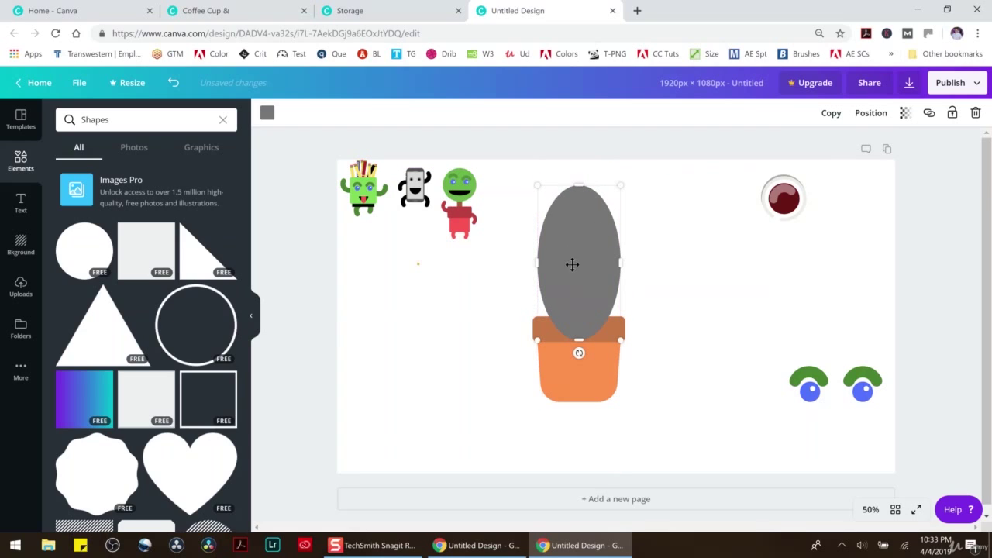
Step: Recolor the ellipse dark green, shrink it slightly, and lower it into the center of the pot
click(267, 114)
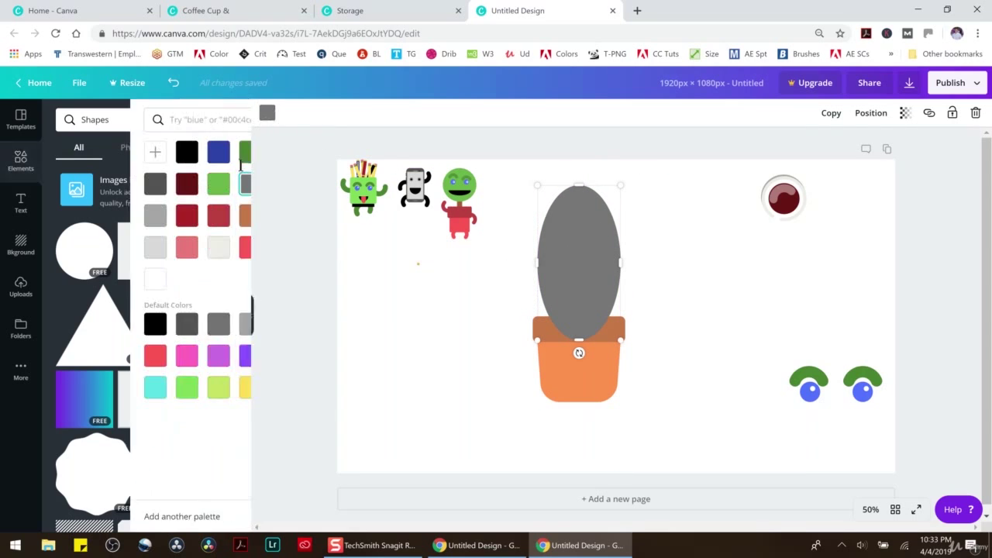
click(162, 152)
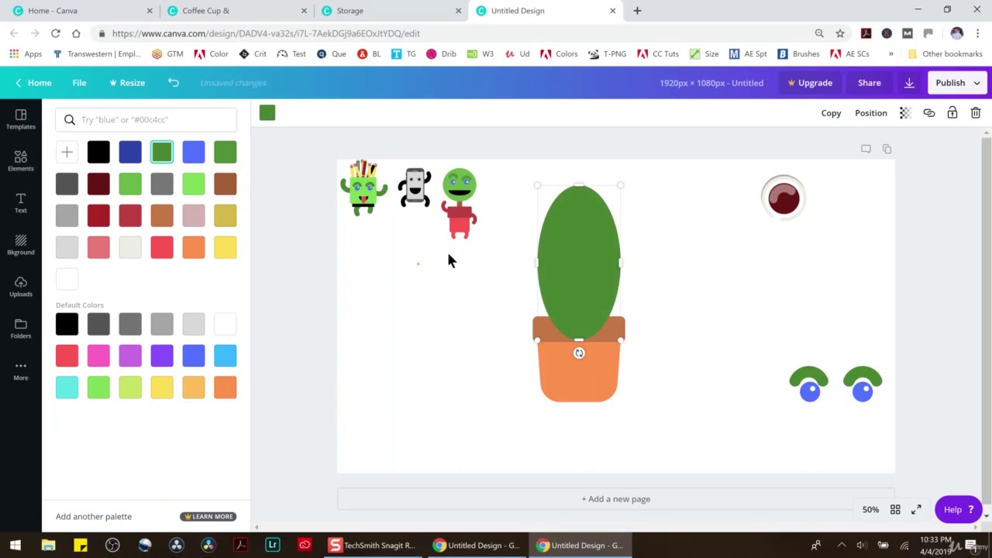
drag(620, 186, 610, 203)
mouse_move(575, 261)
mouse_down()
mouse_move(586, 263)
mouse_move(581, 303)
mouse_move(578, 270)
mouse_move(589, 258)
mouse_up()
Step: Send the green ellipse behind the pot's rim and body
click(868, 113)
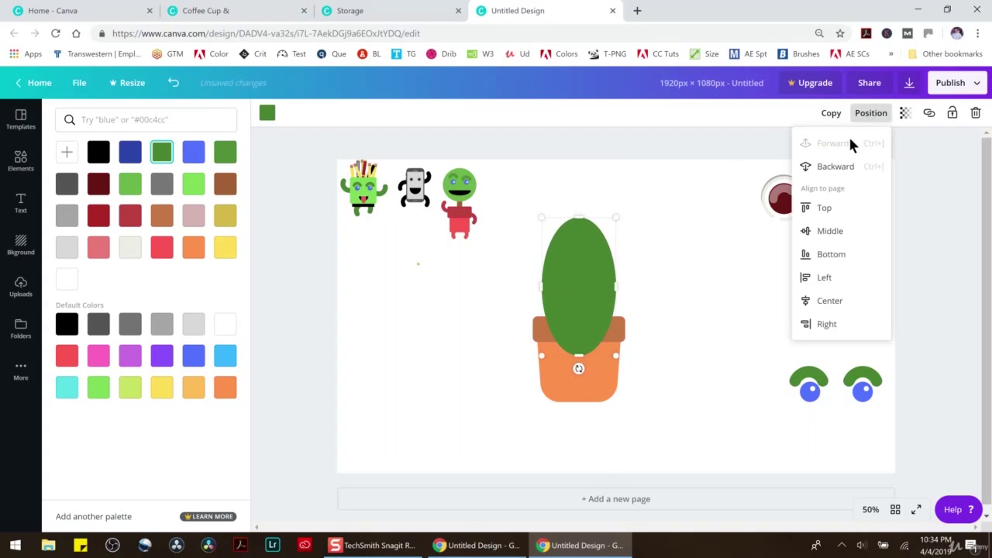
click(830, 166)
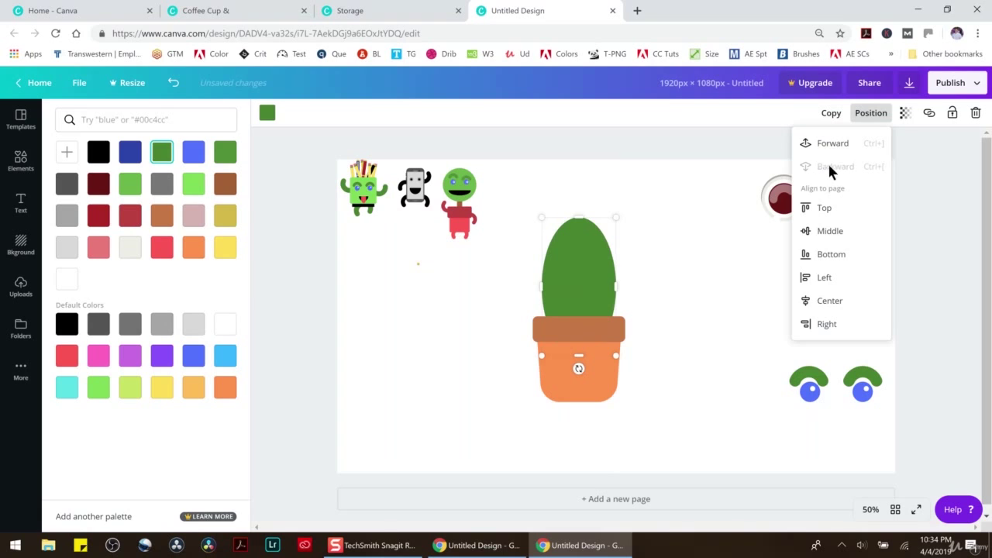
click(663, 248)
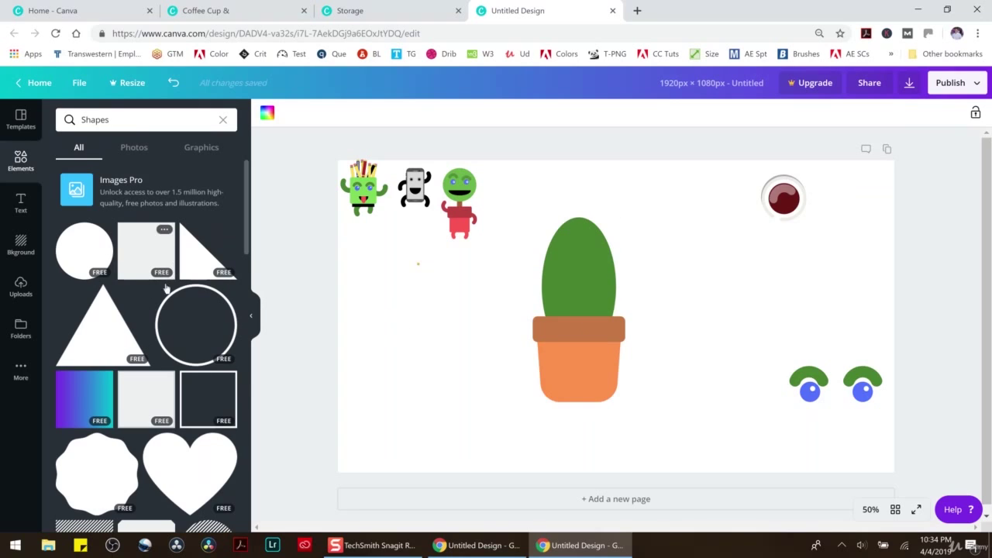
Step: Add a circle, narrow it into a thin upright ellipse 84 wide, and recolor it pale yellow #faecb2
click(88, 264)
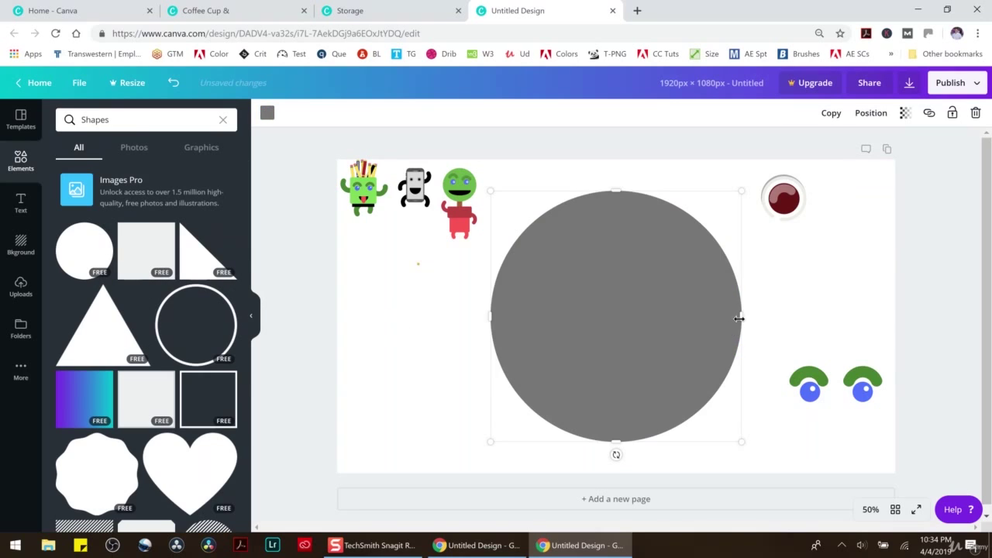
drag(742, 315, 515, 315)
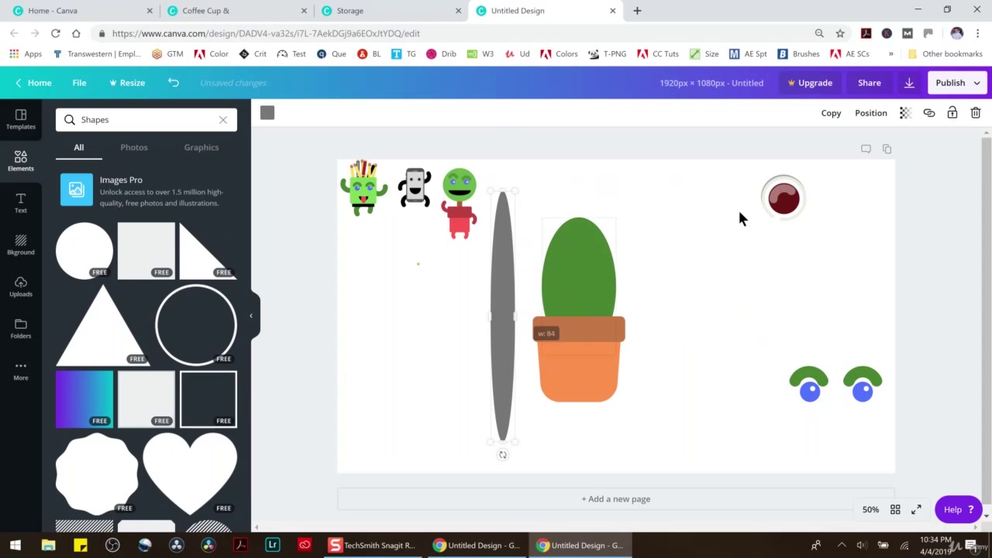
click(267, 114)
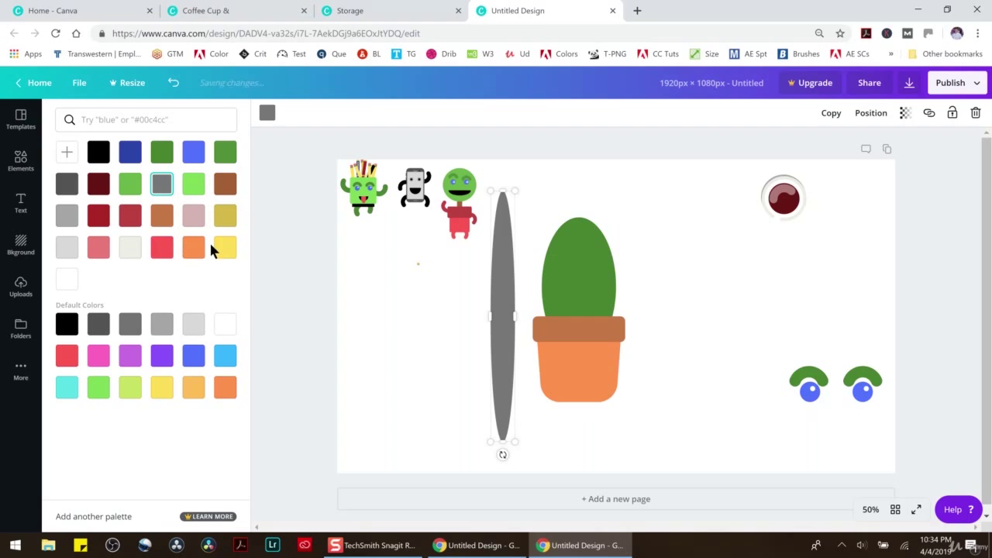
click(225, 248)
click(67, 152)
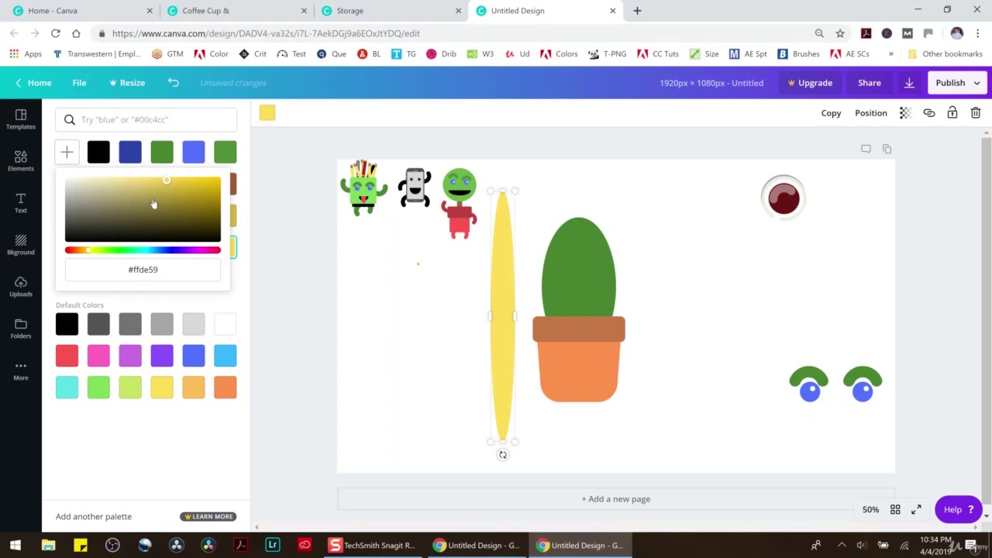
drag(166, 183, 109, 182)
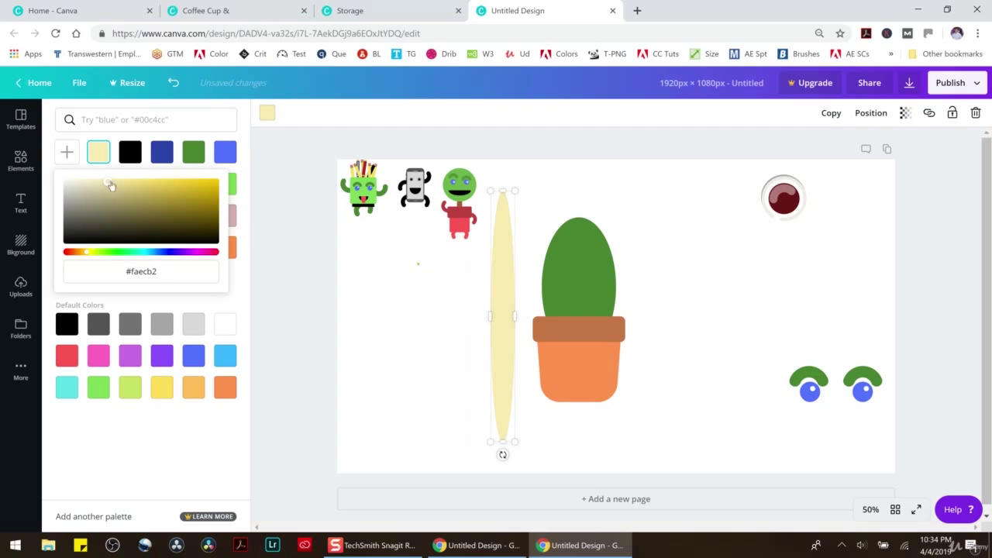
Step: Shrink the pale yellow ellipse into a small tilted spine, place it on the cactus's upper right edge, and duplicate it
drag(503, 441, 616, 223)
drag(618, 266, 616, 231)
key(ctrl+z)
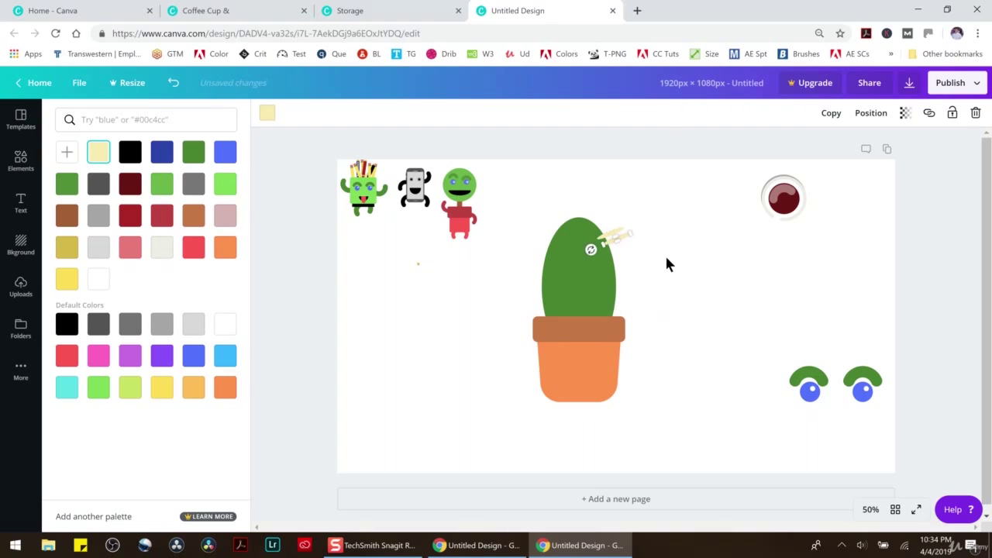
Step: Duplicate the spine down the cactus's right edge to make five, varying the rotation of the copies
drag(622, 235, 627, 256)
key(ctrl+z)
key(ctrl+d)
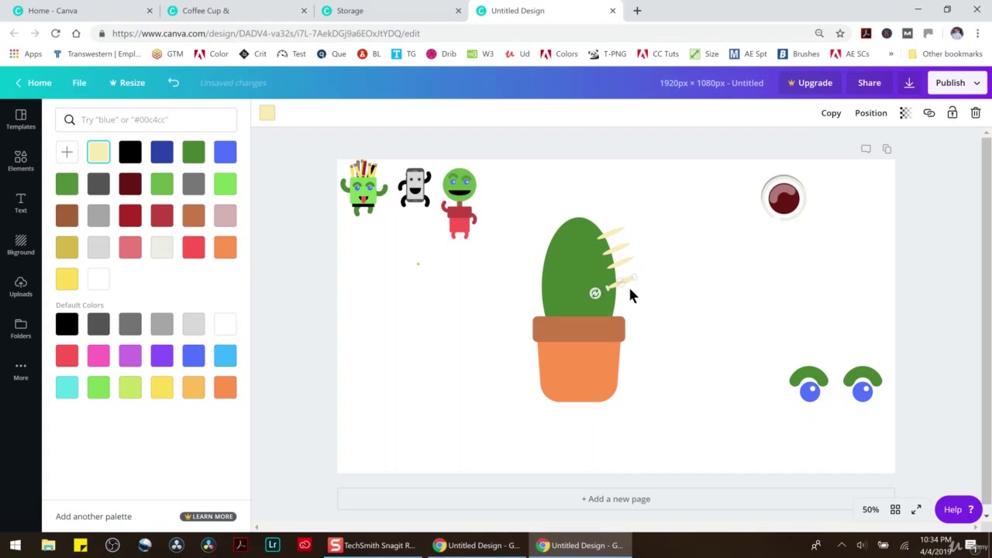
drag(621, 236, 626, 297)
click(623, 242)
drag(591, 258, 630, 305)
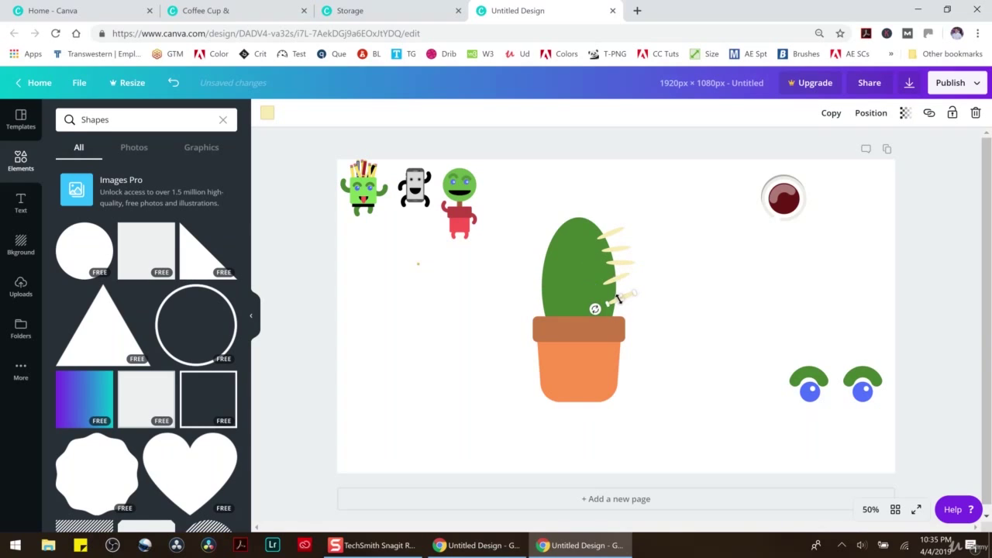
drag(594, 297, 597, 301)
Step: Rotate the topmost right spine to a steeper upward angle
click(606, 230)
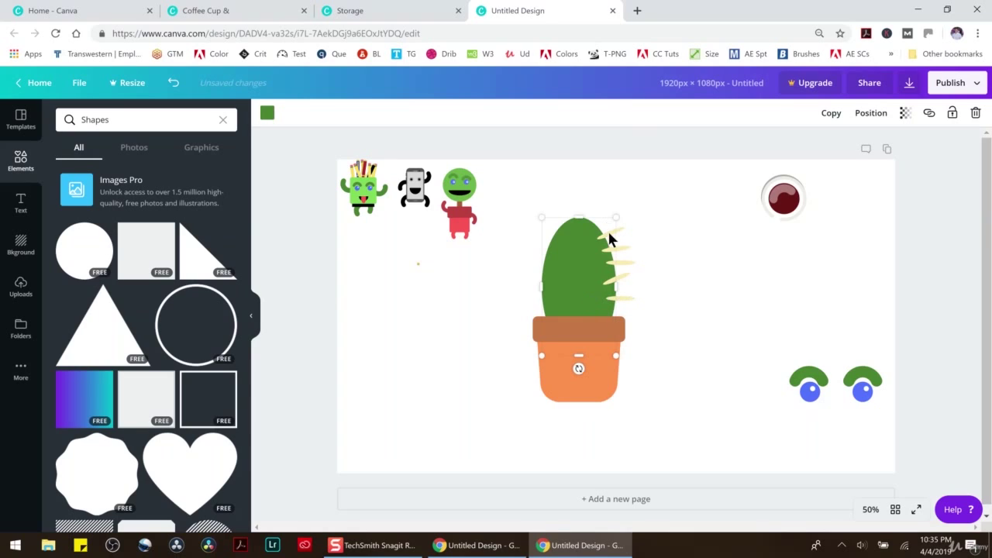
click(615, 232)
drag(585, 242, 590, 250)
click(662, 262)
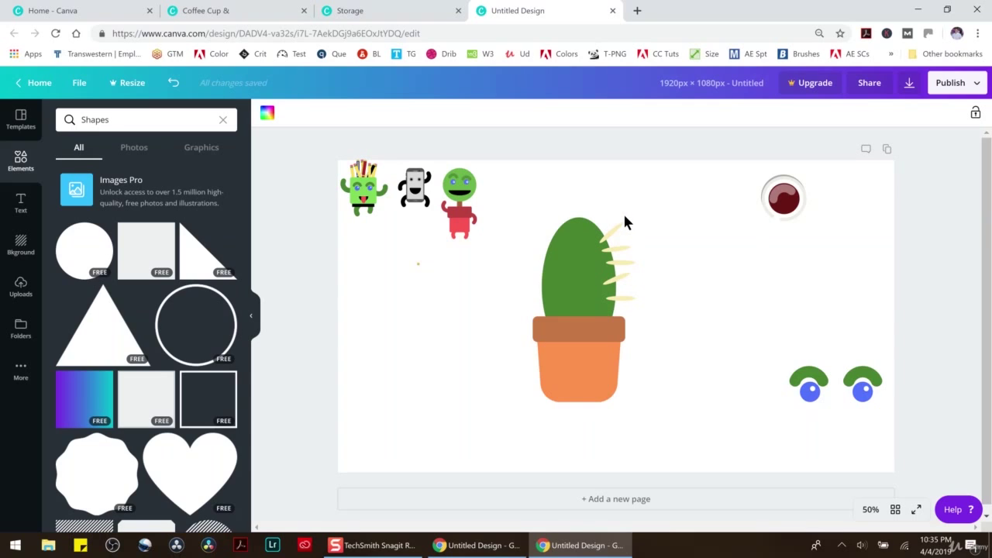
Step: Duplicate the spines onto the cactus's left edge, arranging five copies angled outward from top to bottom
click(620, 249)
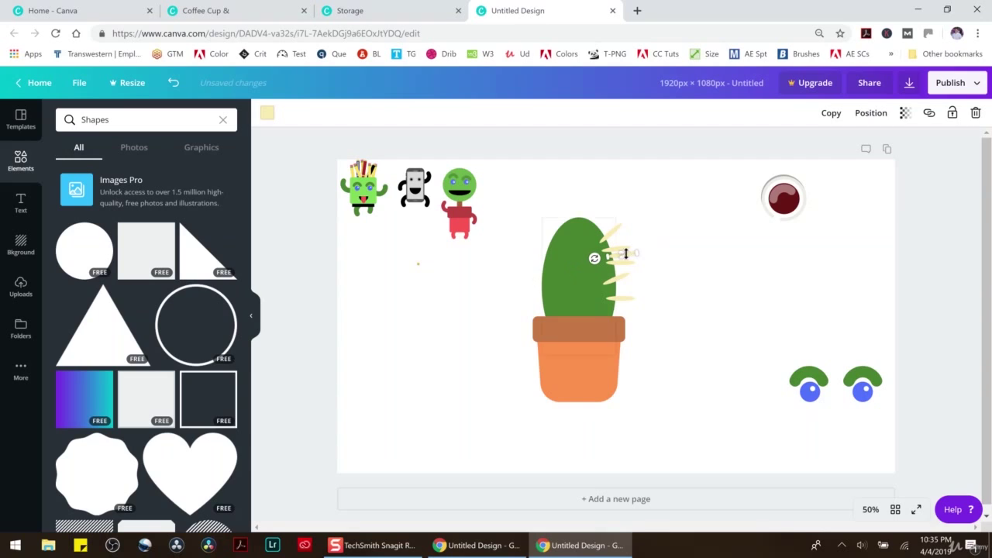
drag(628, 254, 535, 231)
drag(499, 235, 575, 285)
drag(523, 226, 539, 228)
drag(547, 232, 569, 253)
click(548, 237)
click(695, 250)
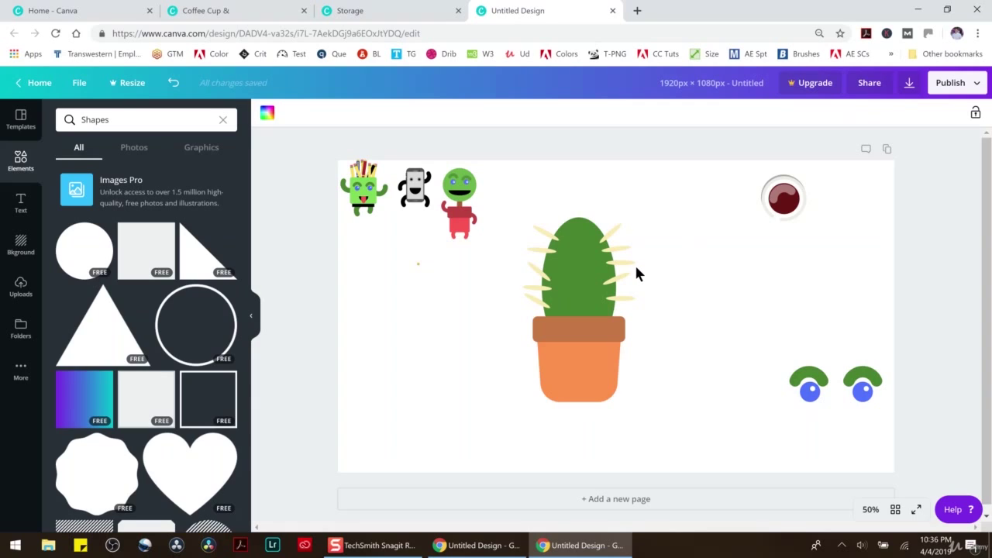
Step: Bring the green ellipse forward one layer and the orange pot body forward over the ellipse's base
click(593, 252)
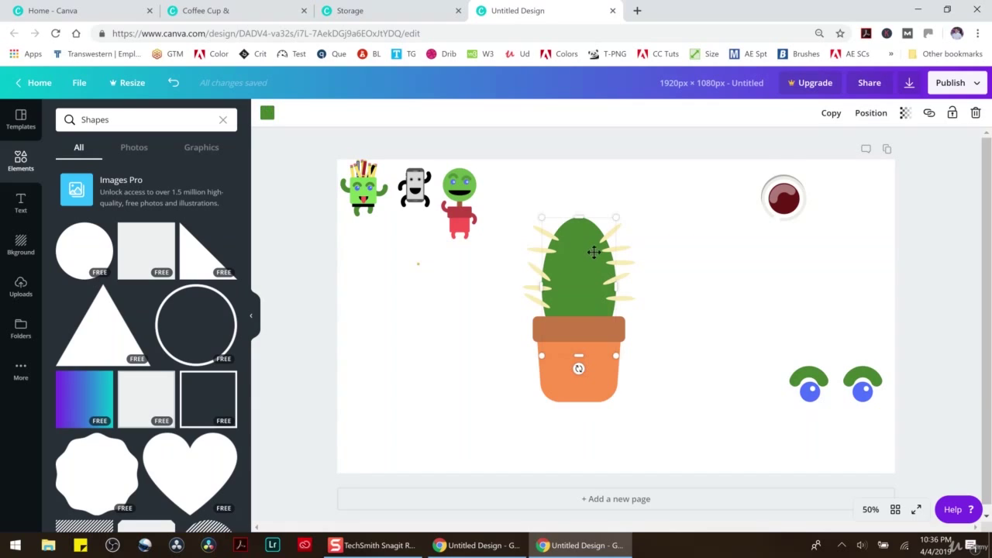
click(872, 115)
click(846, 146)
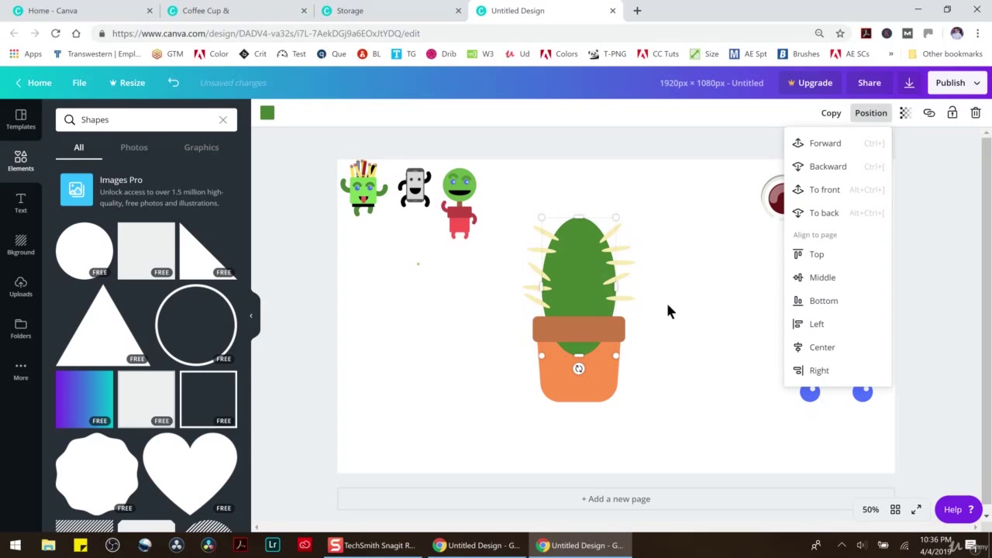
click(603, 390)
click(873, 114)
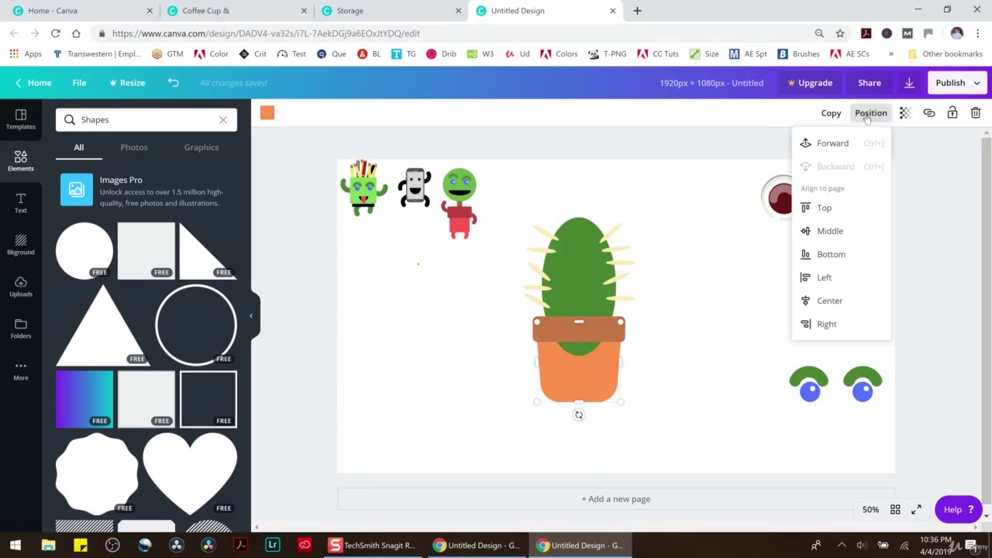
click(821, 142)
Step: Bring the green ellipse forward until it sits in front of all the spines
click(573, 248)
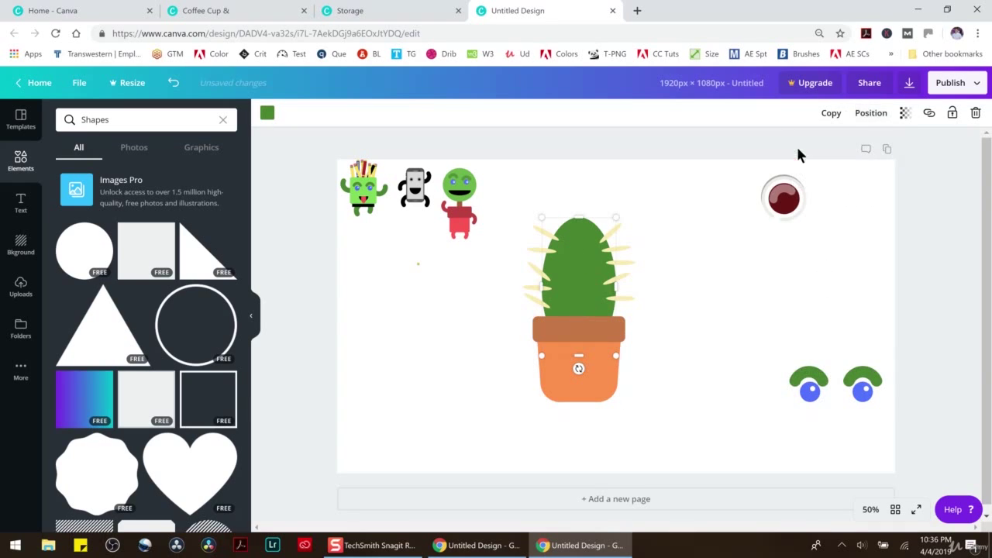
click(857, 118)
click(842, 145)
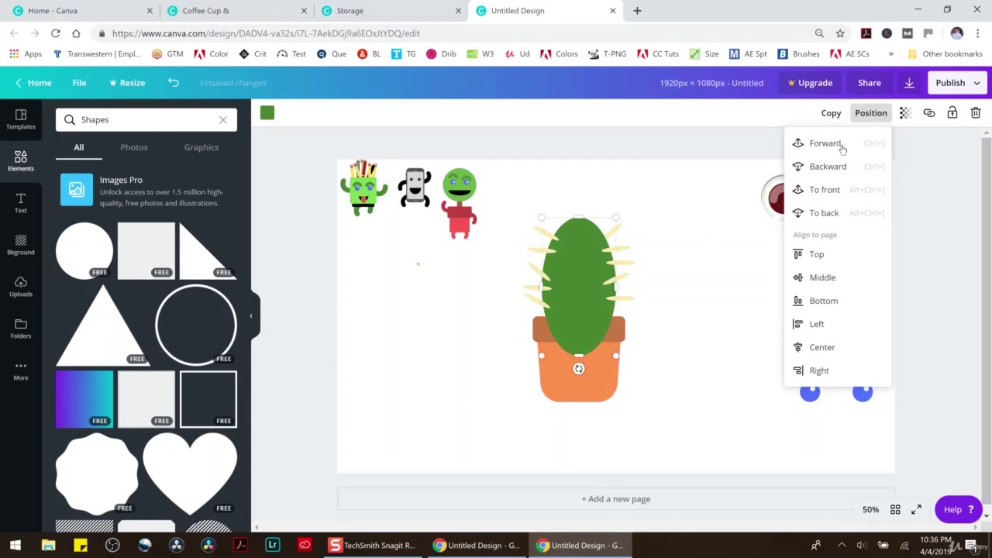
click(840, 146)
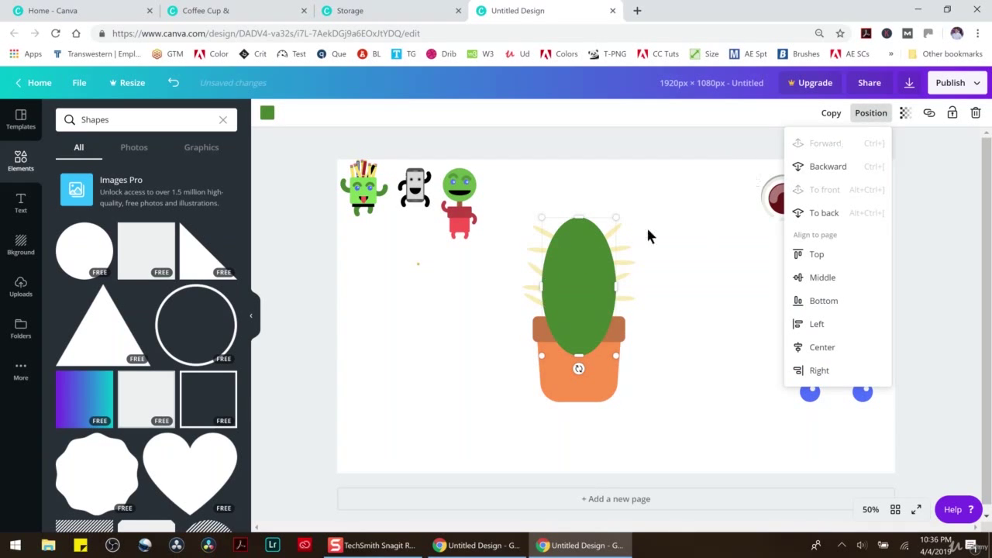
Step: Bring the orange pot body in front of the green ellipse, and the rim in front of the pot body
click(609, 367)
click(870, 112)
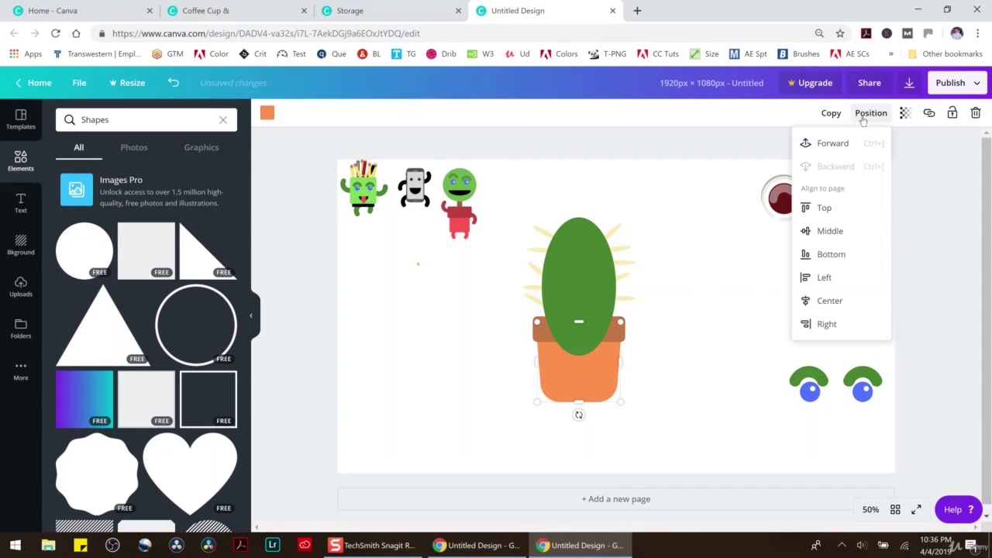
click(835, 144)
click(684, 362)
click(624, 320)
click(870, 113)
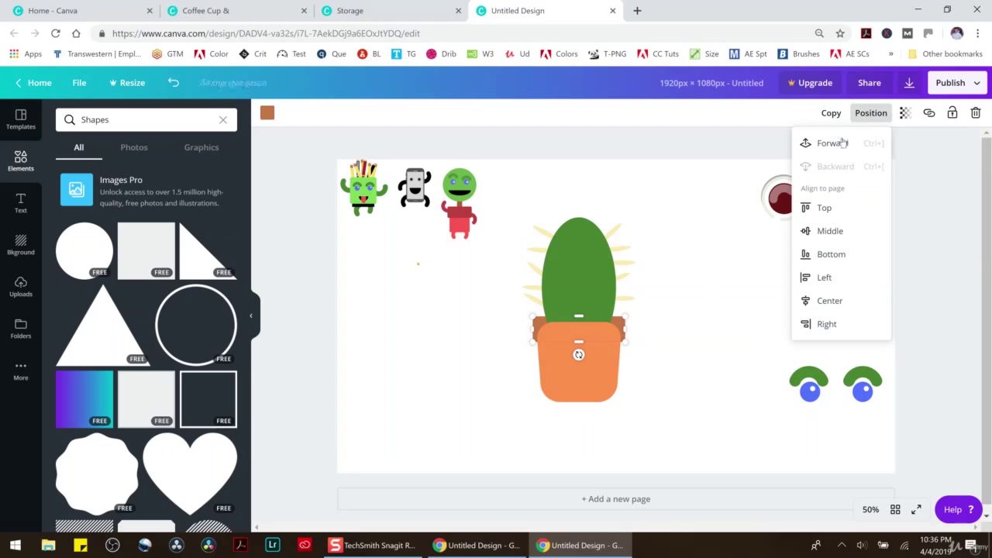
click(839, 143)
click(692, 245)
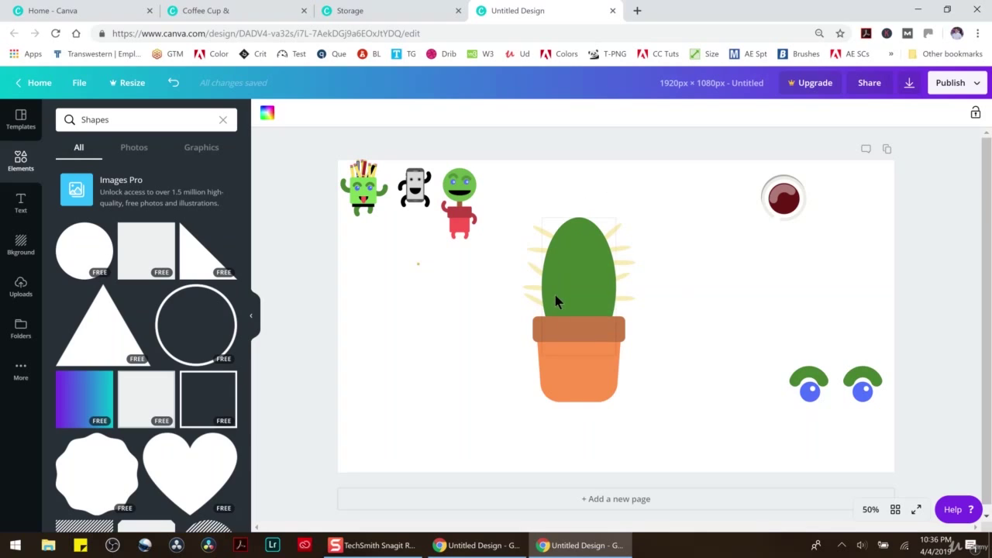
Step: Add a circle, shrink it, move it to the empty area left of the cactus, and recolor it red
click(84, 251)
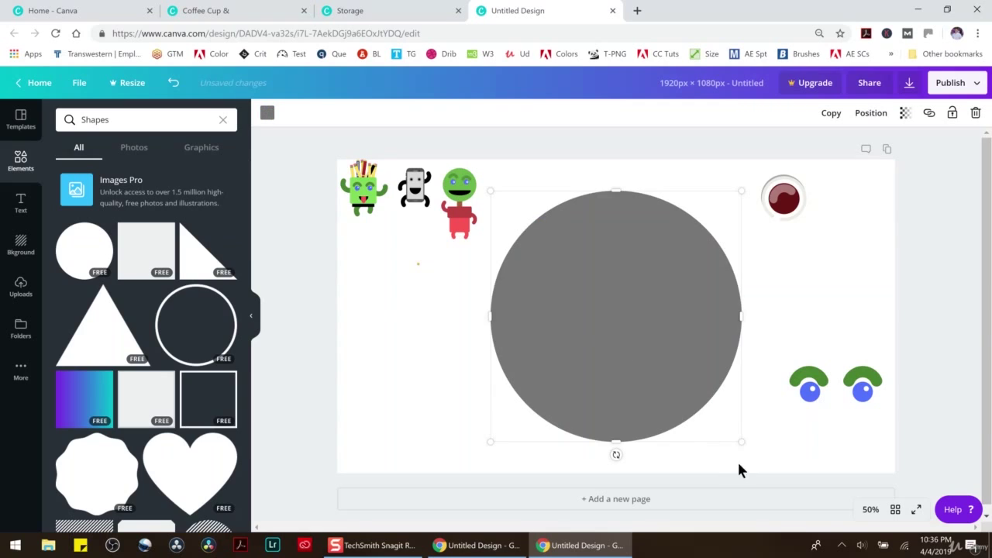
drag(741, 442, 558, 258)
drag(532, 223, 412, 316)
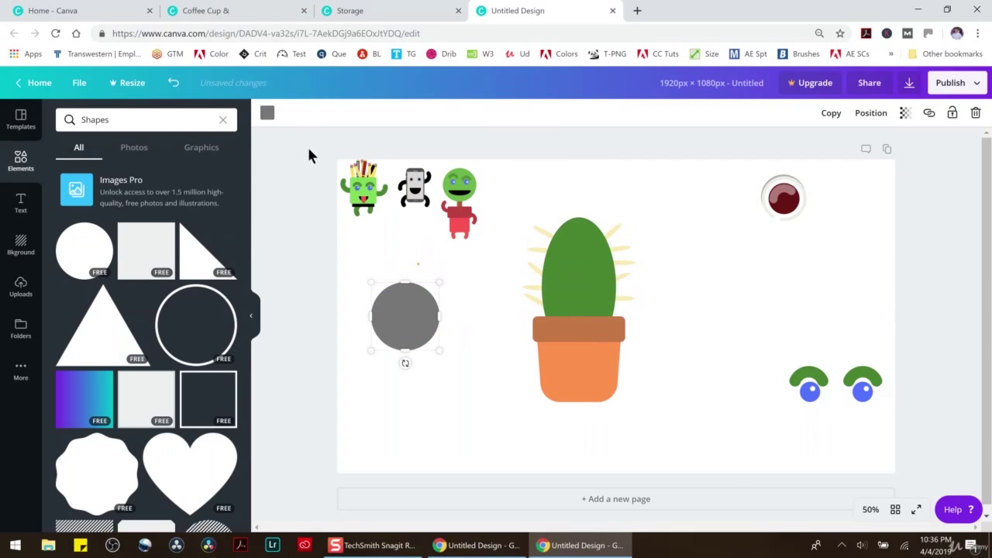
click(266, 113)
click(193, 248)
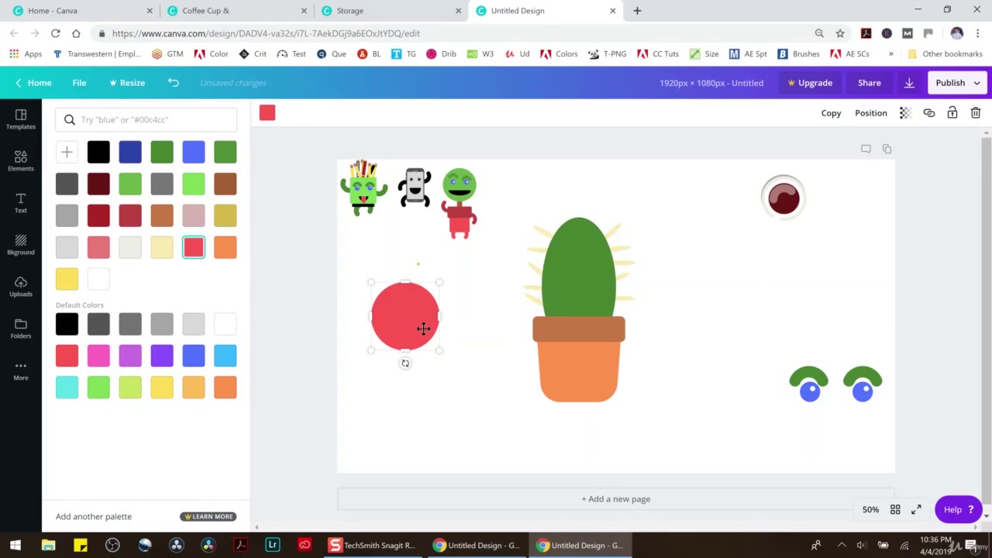
Step: Shrink the red circle and arrange copies of it into a cluster of three overlapping circles
drag(419, 314, 405, 333)
drag(422, 372, 405, 318)
click(443, 357)
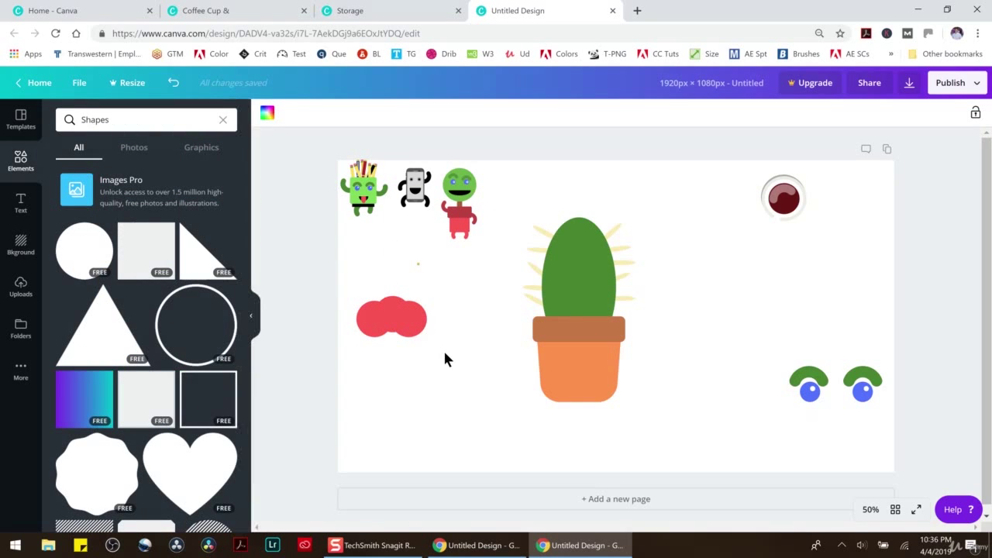
Step: Add a heart, recolor it red, and shrink it into the empty area below the red circle cluster
drag(194, 469, 527, 233)
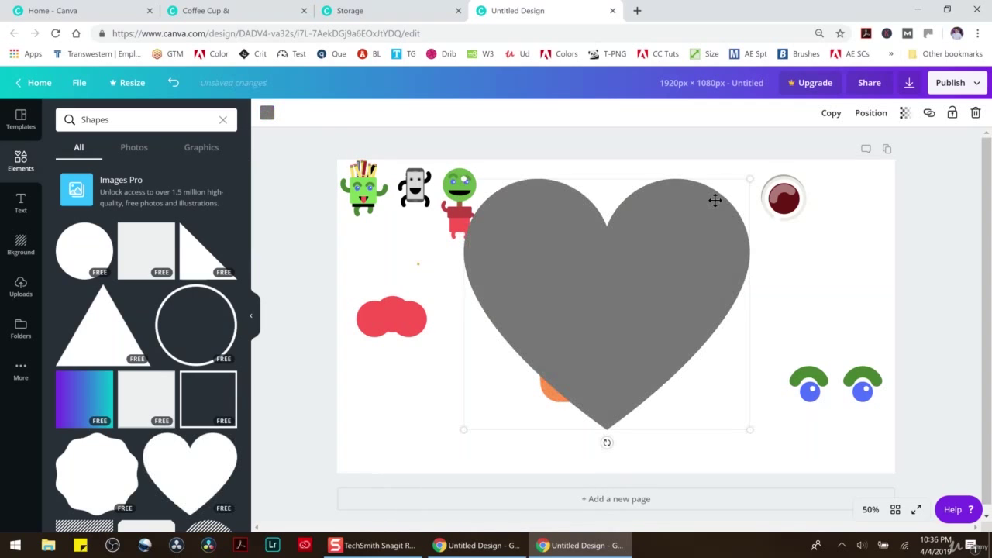
click(267, 112)
click(193, 249)
drag(747, 179, 471, 353)
drag(486, 403, 409, 422)
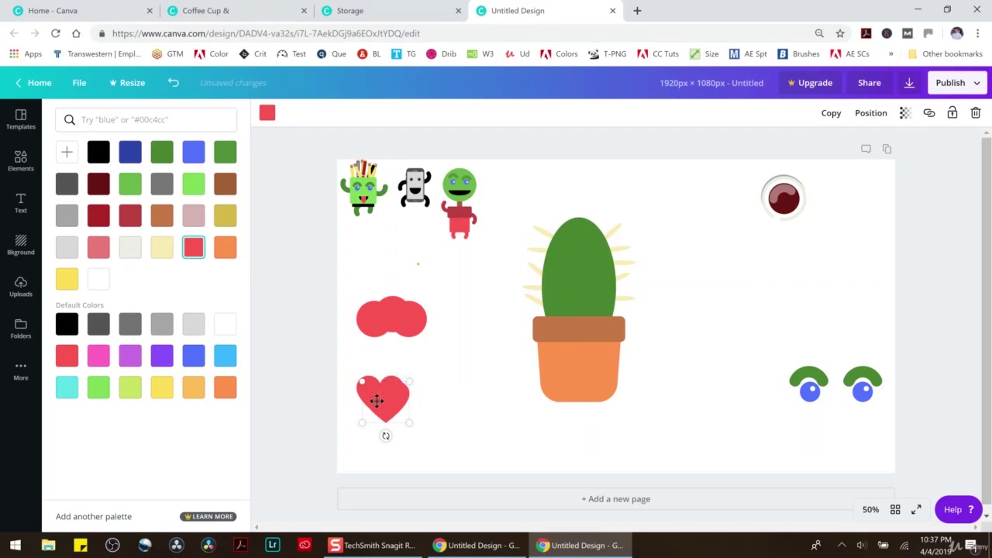
Step: Duplicate the red heart and rotate and overlap the three hearts into a fan-shaped flower
key(ctrl+d)
drag(383, 434, 393, 423)
drag(413, 389, 388, 370)
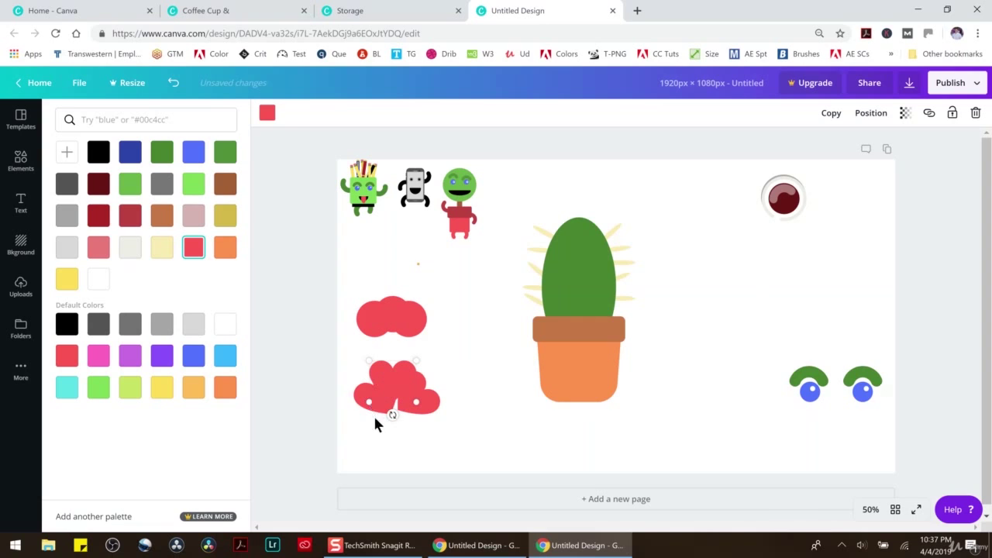
drag(390, 410, 398, 413)
drag(396, 379, 383, 412)
click(469, 397)
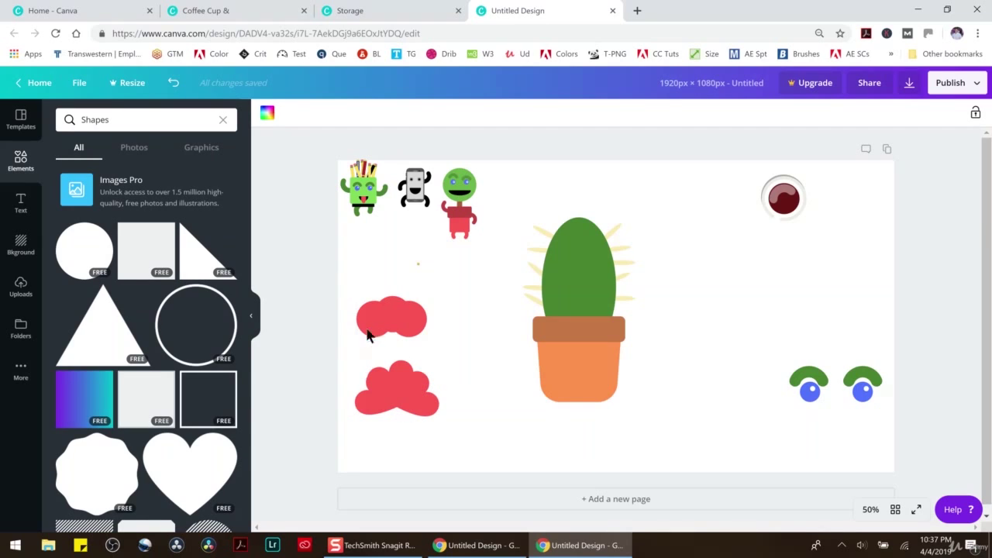
Step: Delete the cluster of three red circles
drag(338, 289, 450, 332)
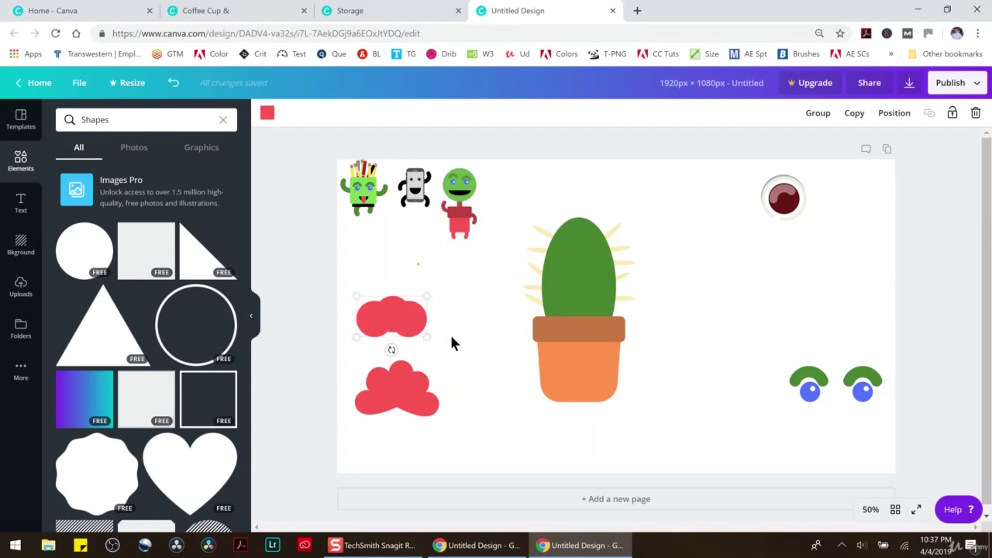
key(Delete)
Step: Move the whole heart flower above the cactus, shrink it, and center it on the cactus's tip
drag(346, 344, 475, 460)
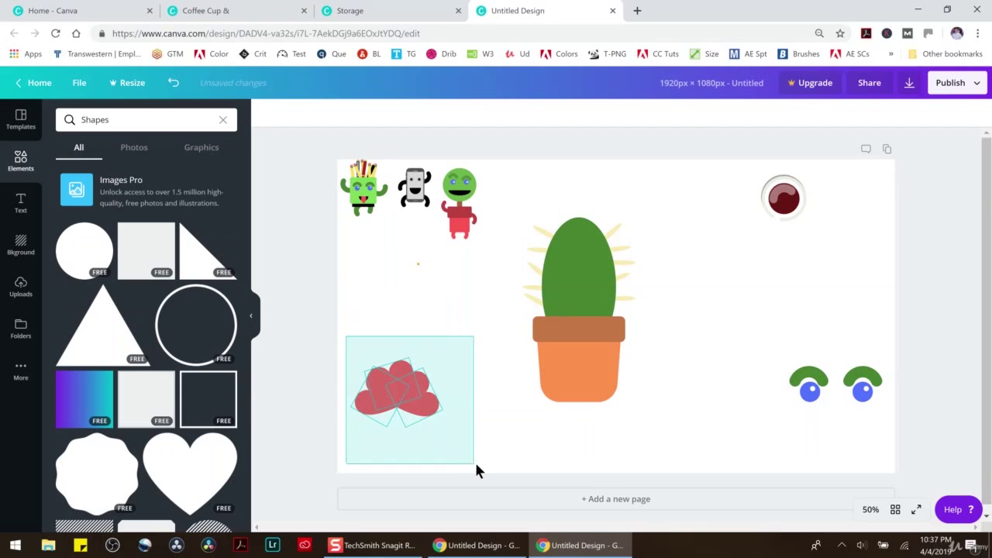
drag(410, 398, 599, 198)
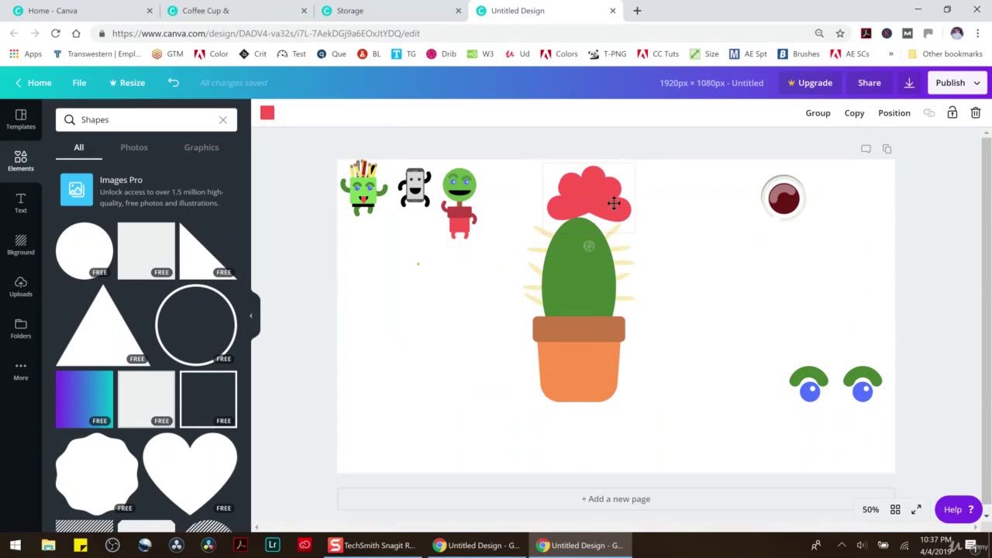
drag(634, 231, 574, 184)
drag(559, 174, 579, 210)
click(640, 200)
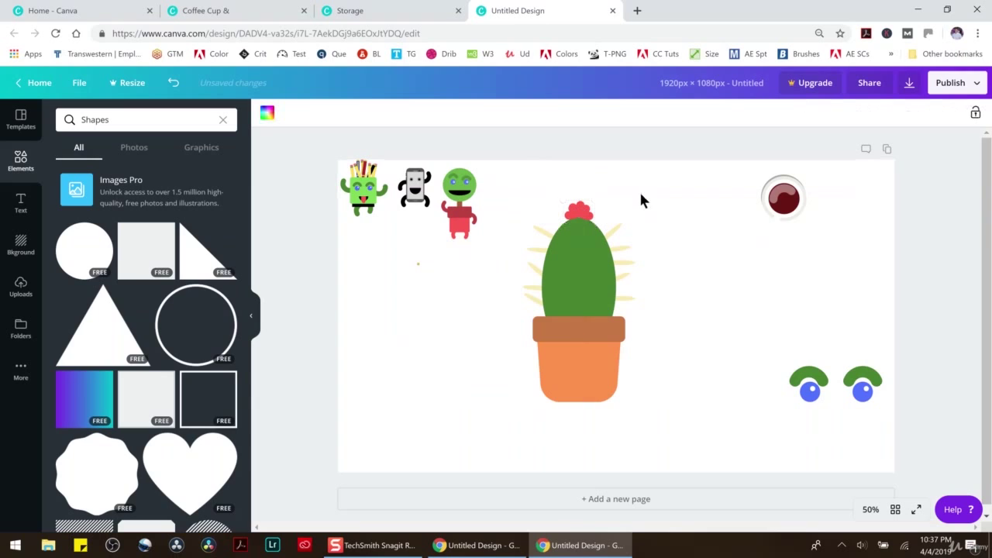
Step: Select all the flower's hearts together and nudge them slightly down onto the cactus's tip
click(586, 210)
drag(557, 189, 595, 205)
key(Down)
key(Down)
key(Down)
key(Down)
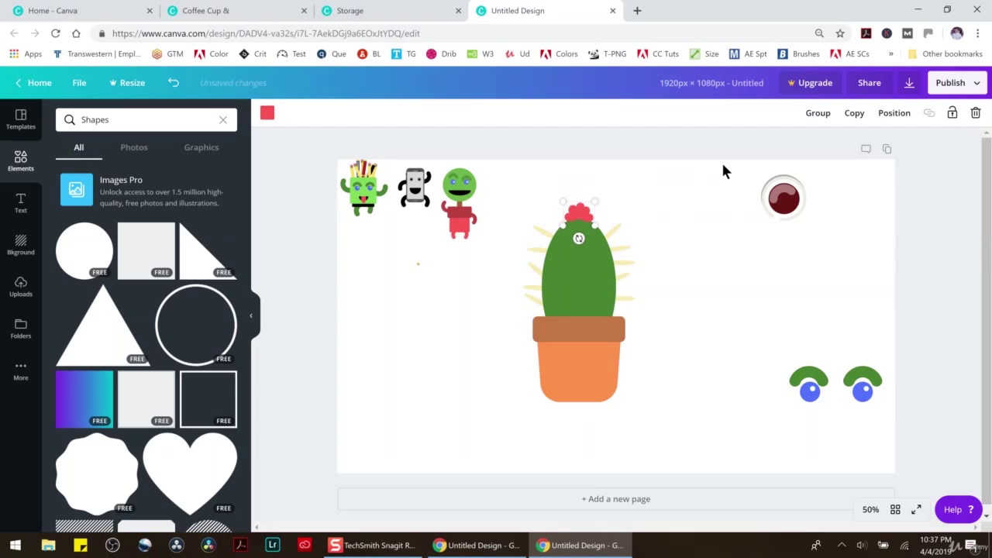
click(737, 161)
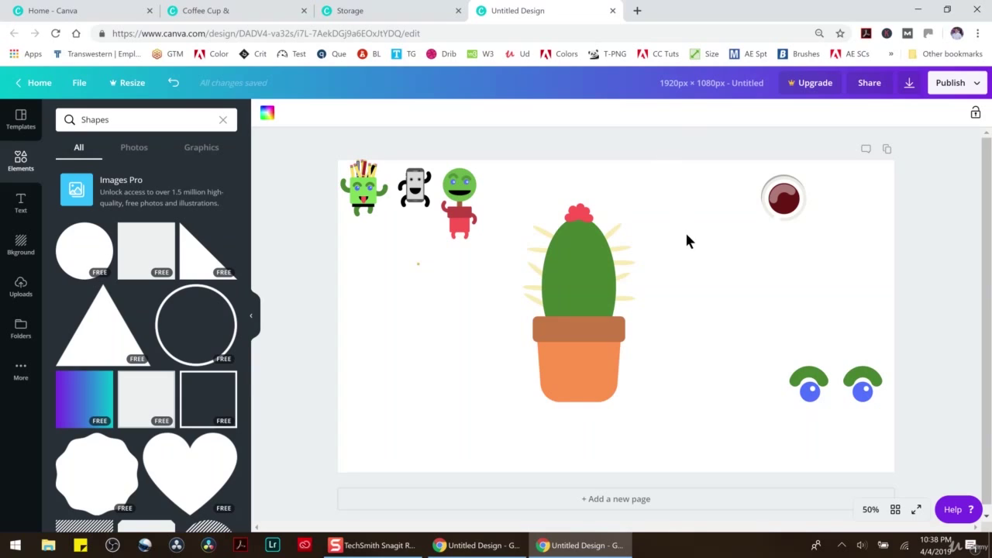
Step: Add a square, flatten and shrink it into a small rectangle, and center it across the cactus's upper body
click(135, 241)
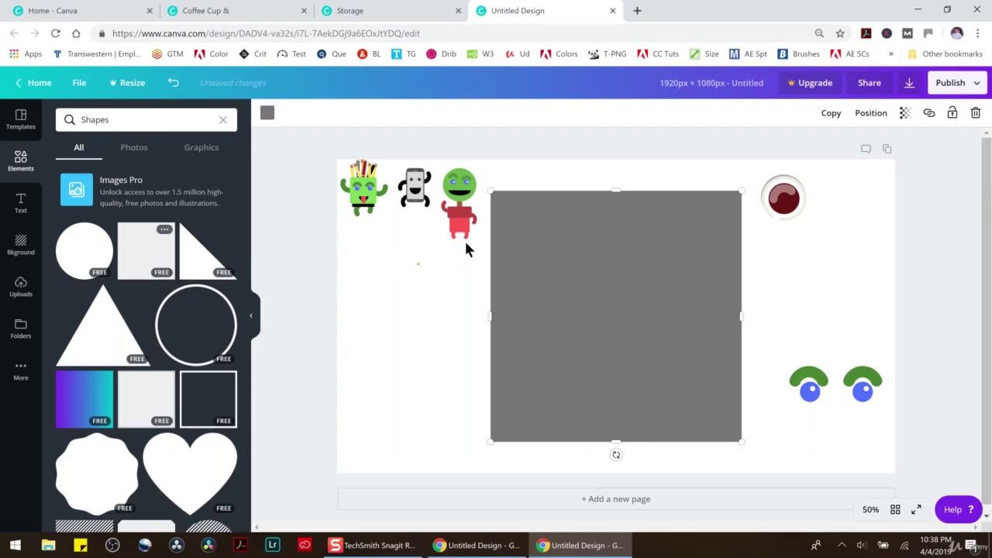
drag(616, 443, 595, 268)
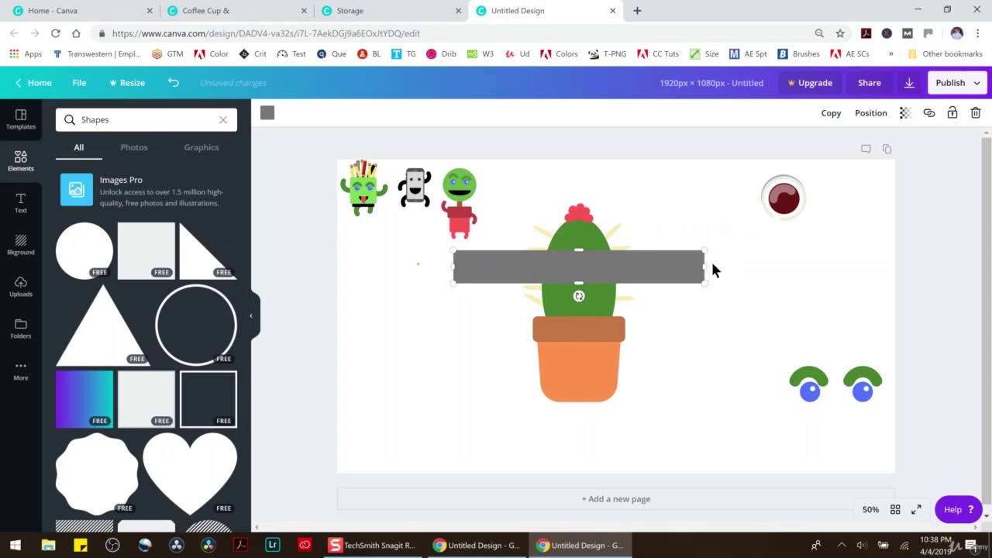
drag(701, 268, 579, 265)
mouse_move(574, 267)
mouse_down()
mouse_move(596, 267)
mouse_move(569, 266)
mouse_move(580, 259)
mouse_up()
Step: Add a circle, shrink it to about the rectangle's height, and place one copy centered on each end of the rectangle
click(870, 510)
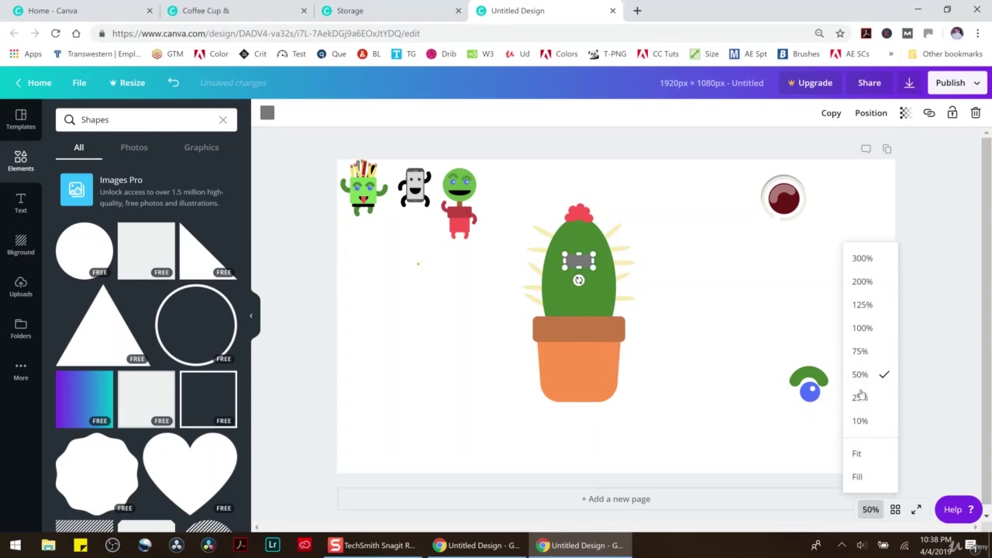
click(862, 310)
scroll(701, 311, up, 3)
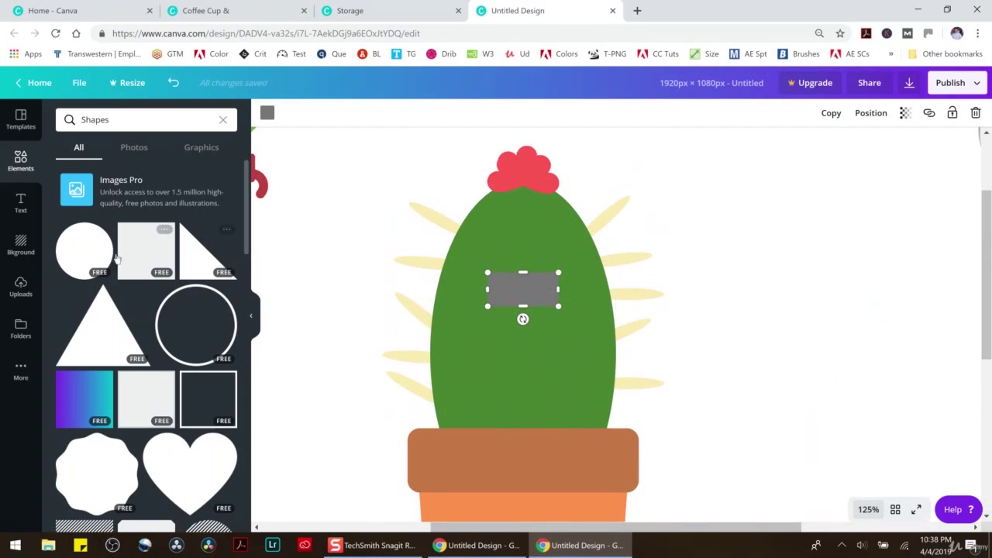
click(87, 250)
scroll(886, 224, up, 3)
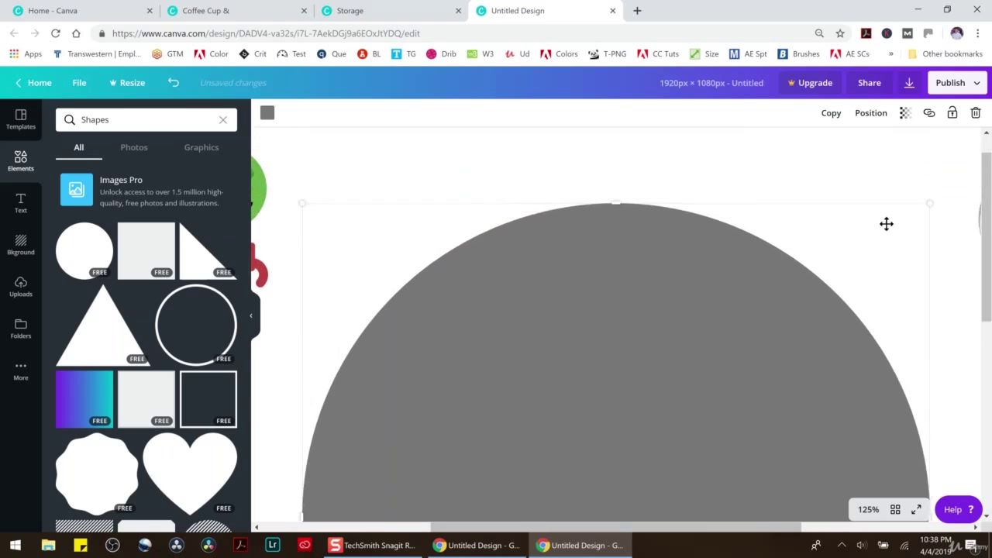
drag(935, 235, 619, 443)
scroll(671, 343, down, 4)
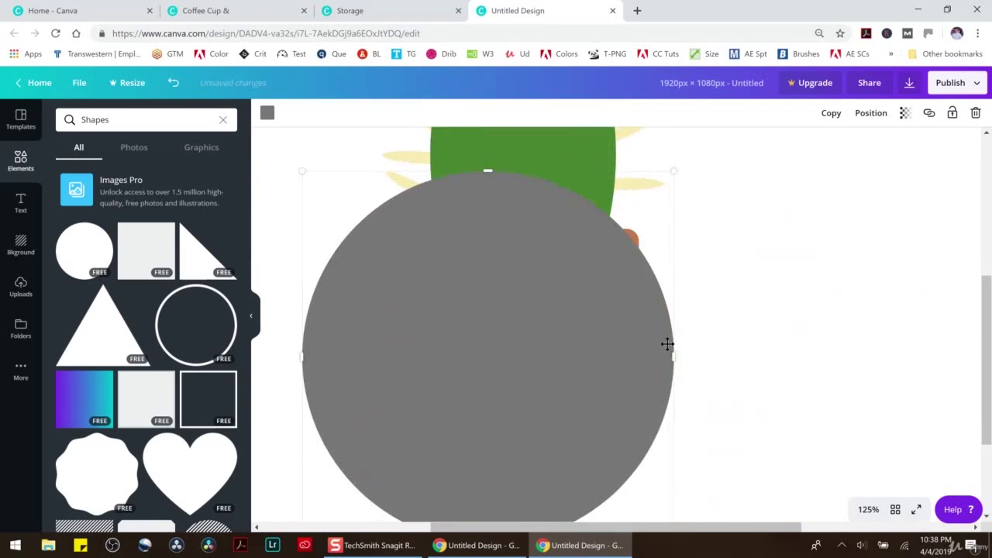
drag(671, 173, 609, 155)
scroll(603, 272, up, 4)
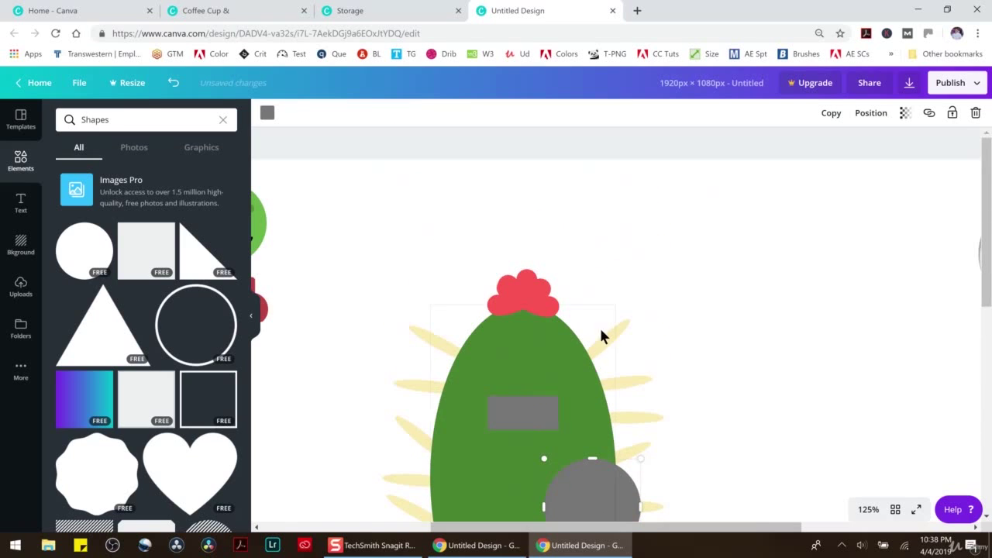
scroll(643, 414, down, 1)
drag(624, 366, 561, 303)
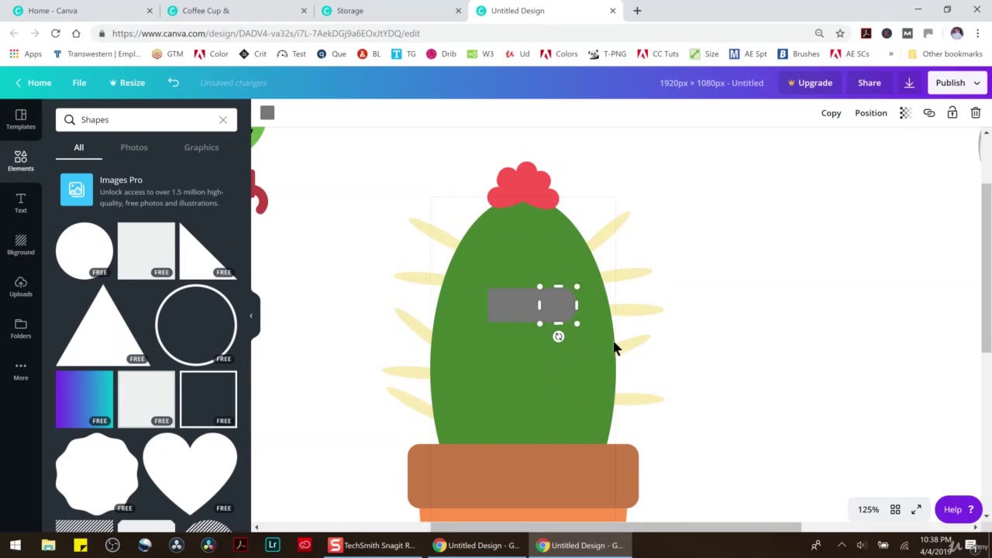
drag(572, 323, 489, 304)
Step: Color the small grey rectangle brown and bring it forward over the two circles
click(544, 303)
click(516, 302)
click(266, 112)
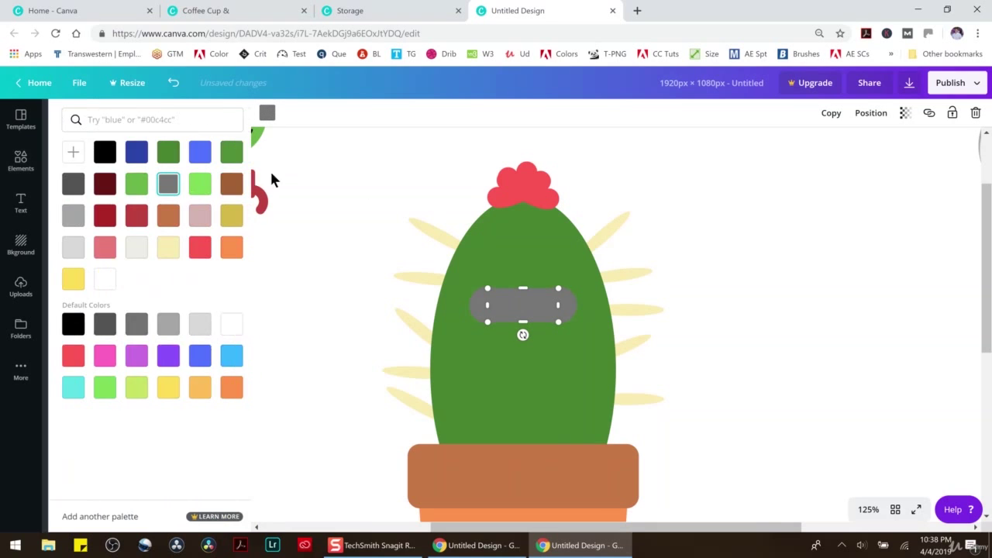
click(225, 184)
click(667, 228)
click(562, 306)
click(527, 307)
click(860, 115)
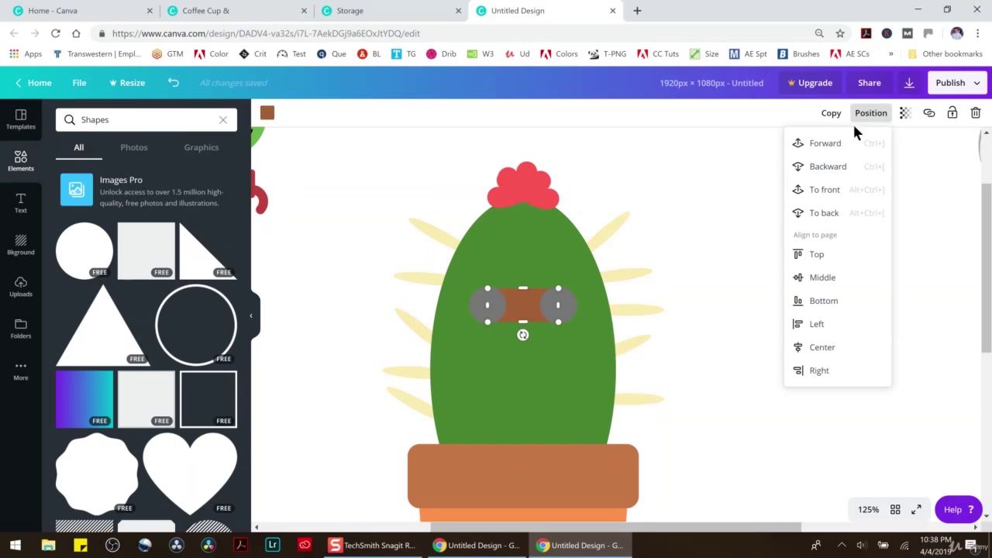
click(809, 152)
click(659, 244)
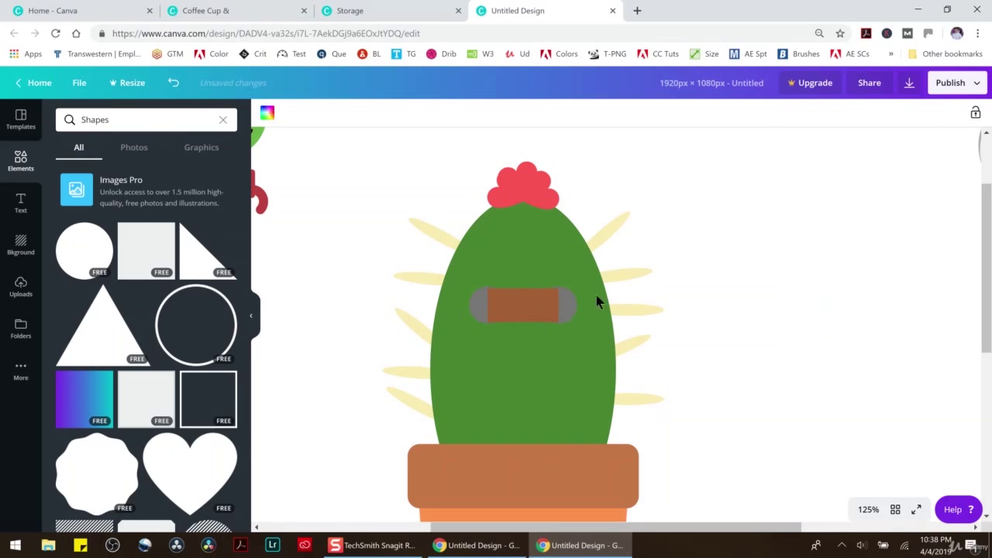
Step: Shrink the circle at the rectangle's right end slightly and delete the circle at its left end
click(562, 308)
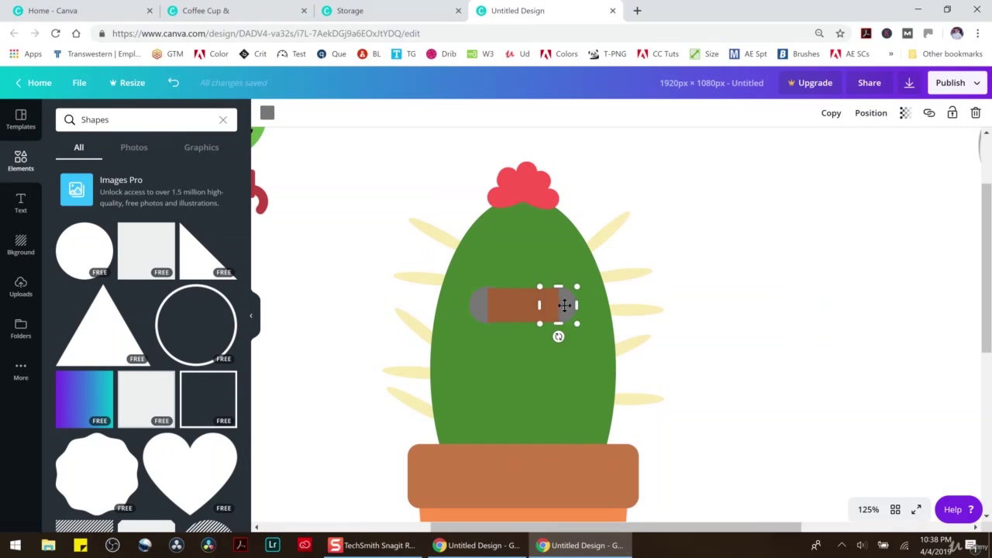
mouse_move(567, 303)
mouse_down()
mouse_move(715, 272)
mouse_move(566, 310)
mouse_move(560, 303)
mouse_up()
drag(563, 304, 567, 304)
click(470, 305)
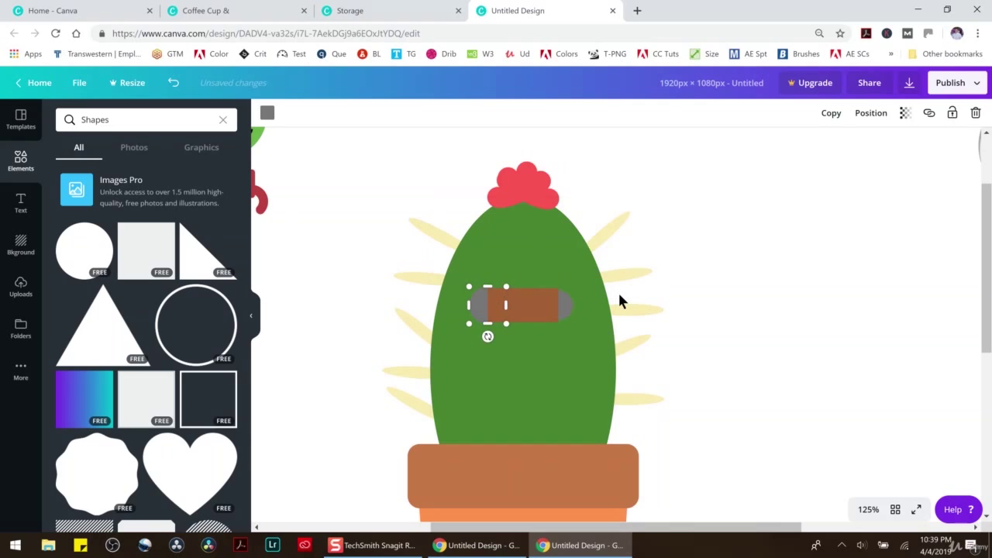
key(Delete)
Step: Place a copy of the smaller circle on the rectangle's left end and delete the brown rectangle
click(569, 309)
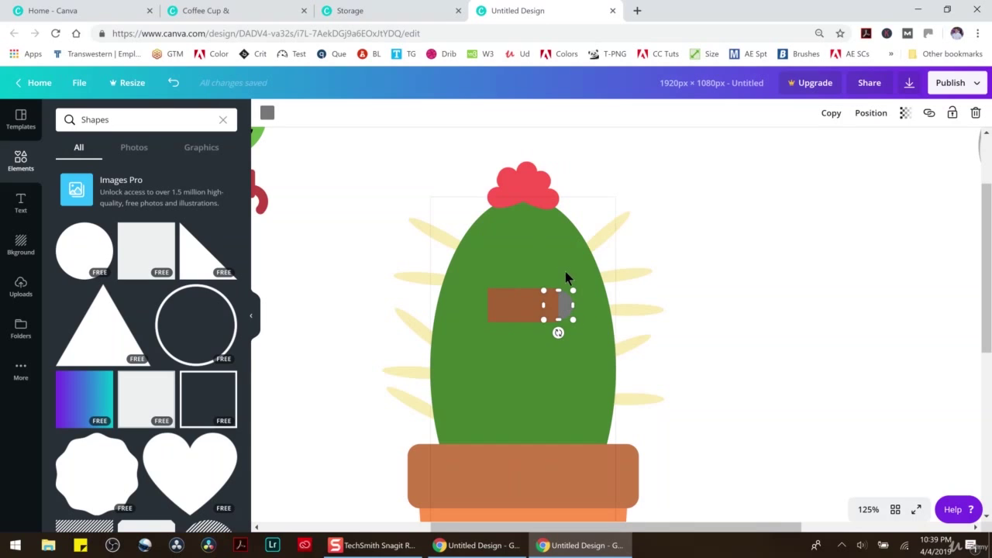
drag(572, 319, 487, 304)
click(540, 304)
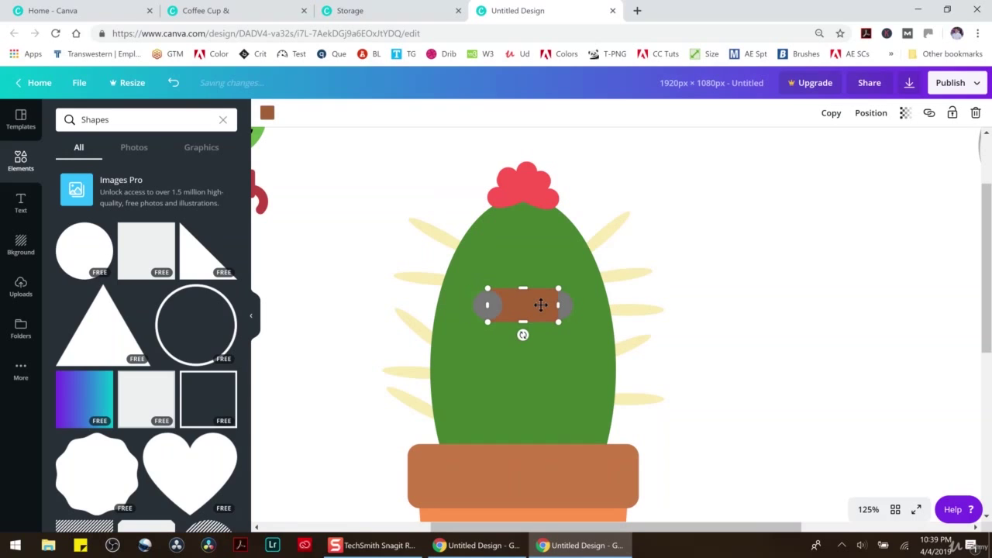
key(Delete)
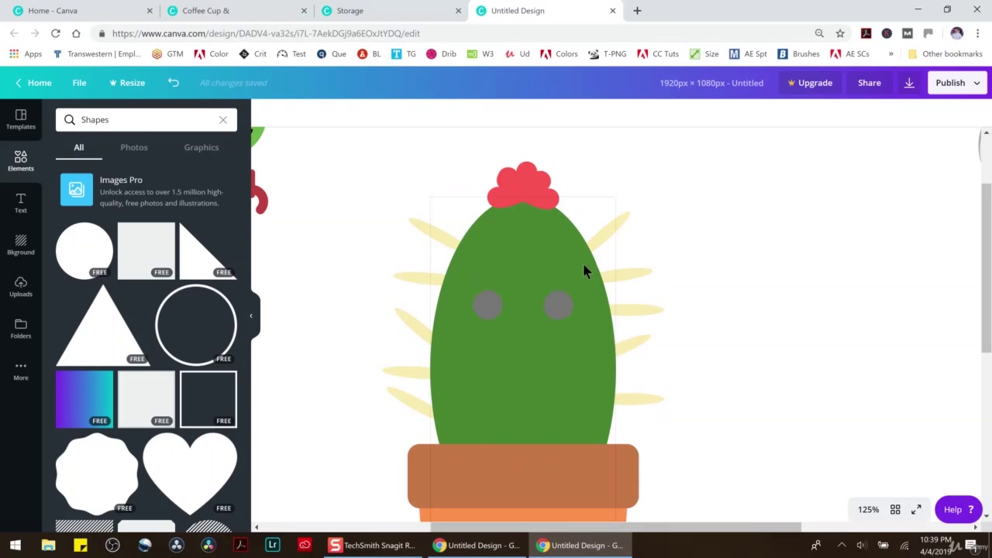
Step: Look over the faces of the three finished characters and return to the cactus
drag(753, 531, 571, 527)
scroll(574, 407, up, 1)
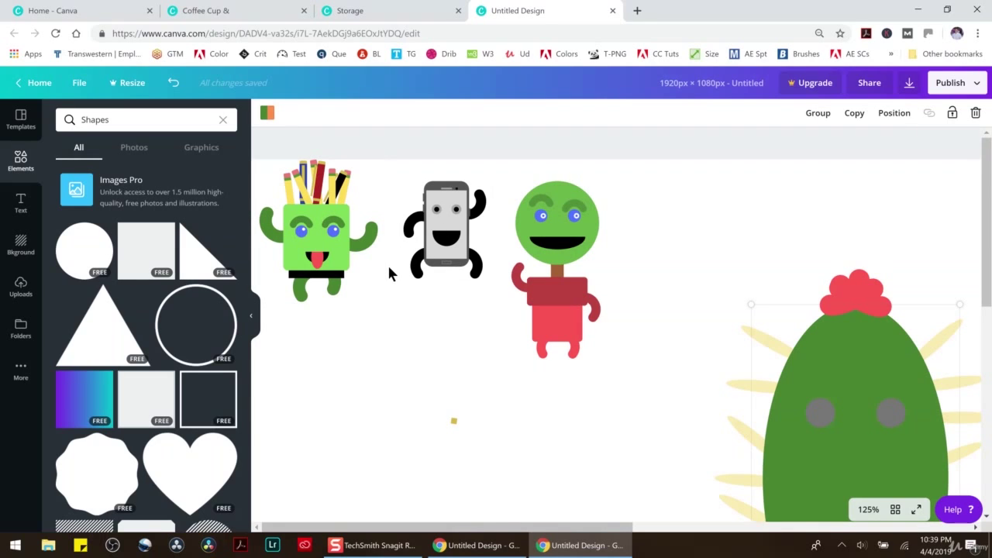
scroll(388, 271, down, 3)
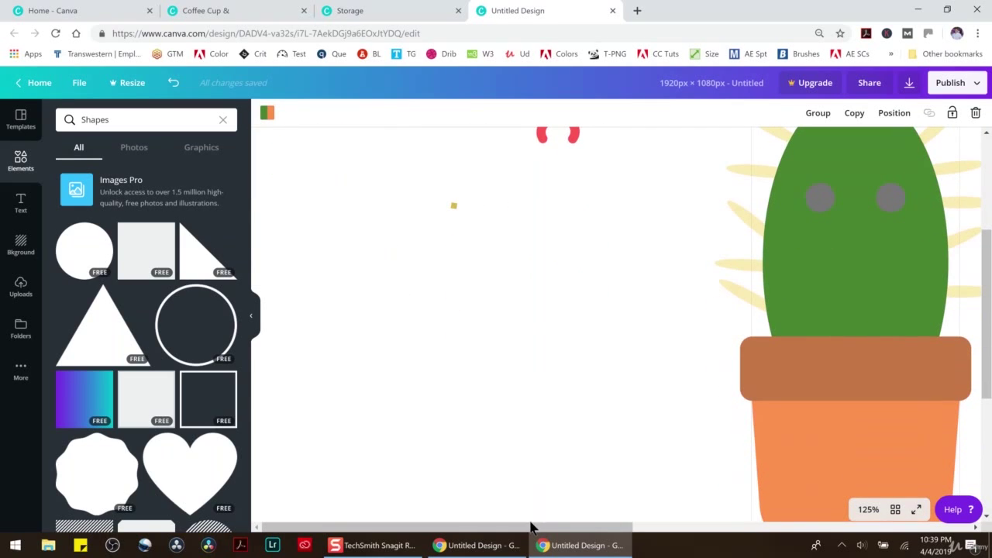
drag(598, 532, 725, 532)
click(687, 436)
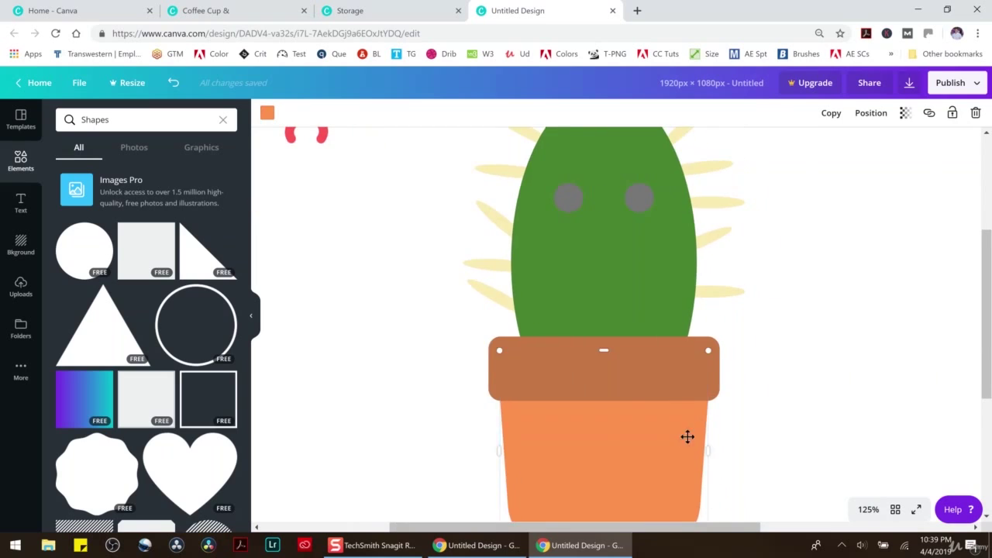
scroll(688, 437, up, 3)
scroll(689, 437, down, 2)
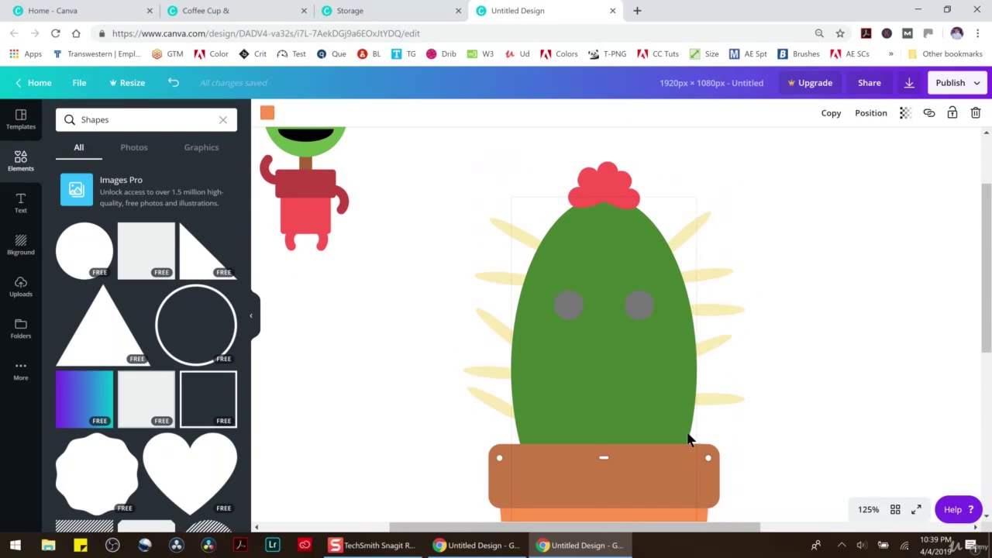
Step: Color both eye circles on the cactus blue
click(640, 305)
click(266, 113)
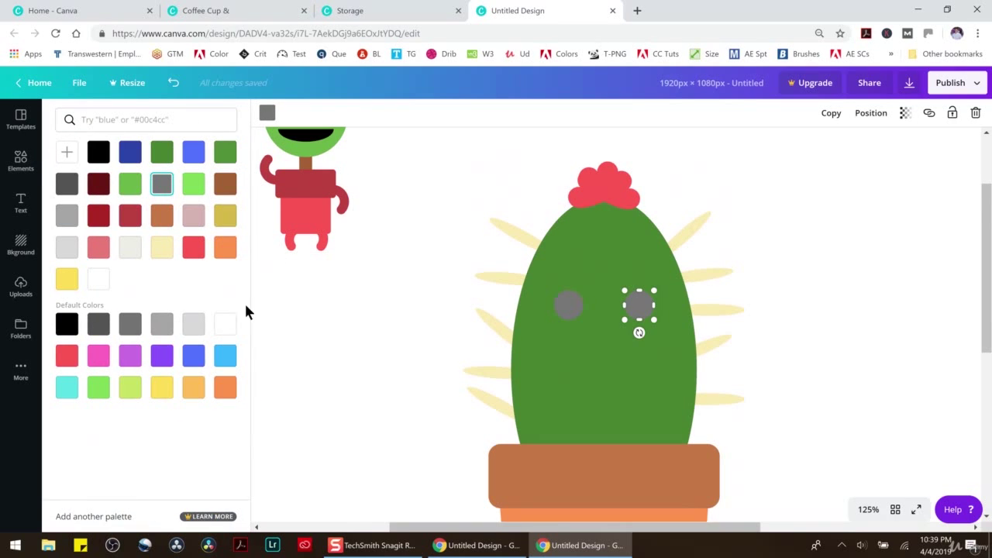
click(192, 356)
click(569, 305)
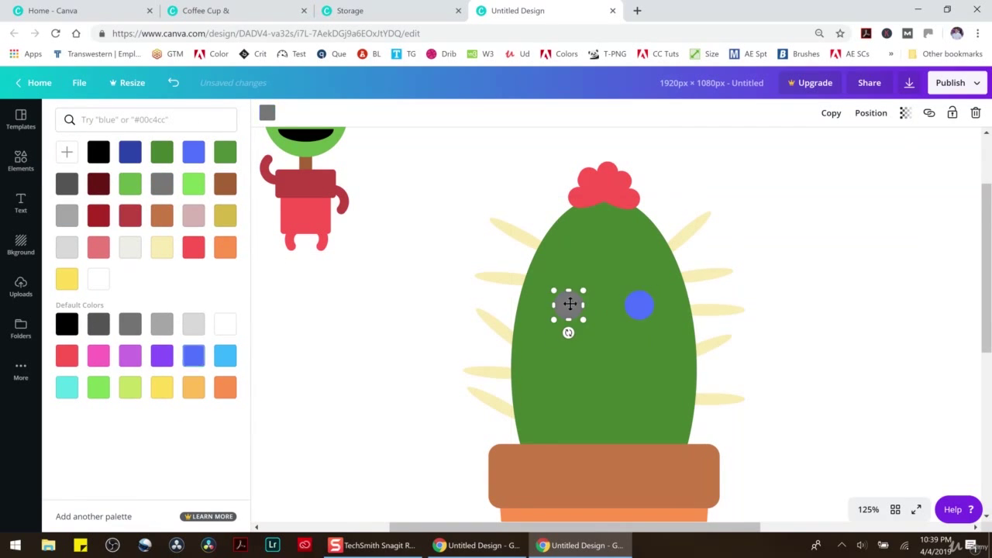
click(193, 356)
click(384, 335)
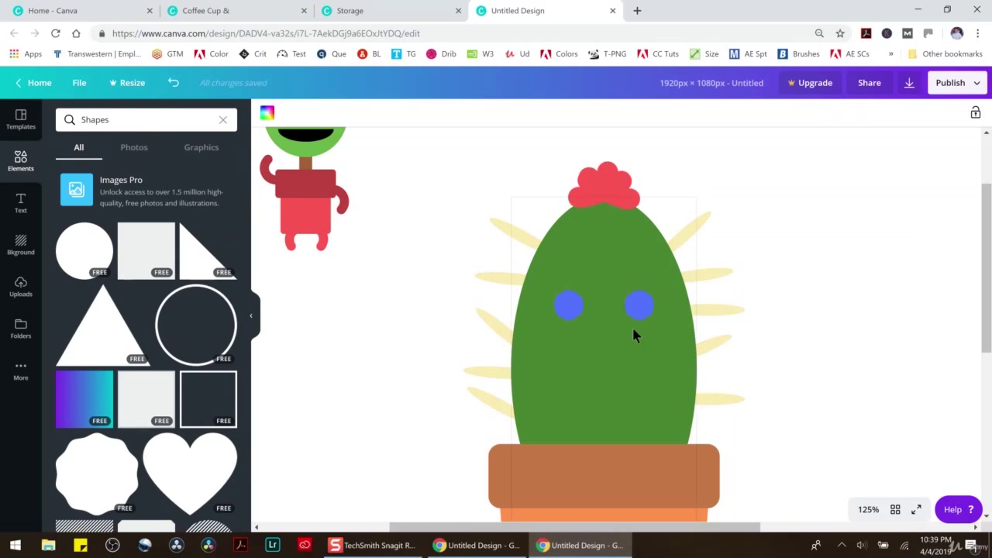
Step: Add another circle, shrink it, and center it on the cactus below the eyes as the mouth
click(90, 255)
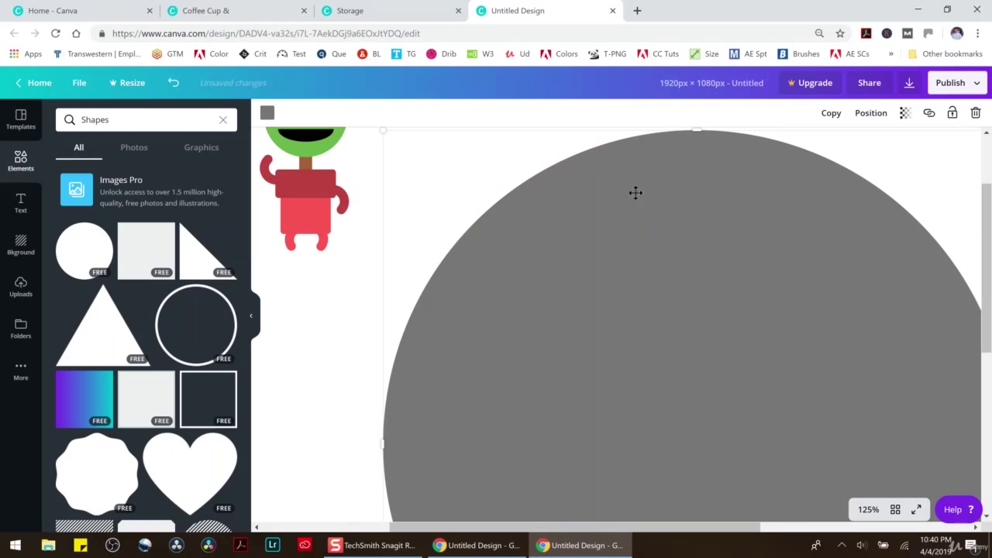
drag(383, 131, 547, 411)
drag(607, 462, 611, 350)
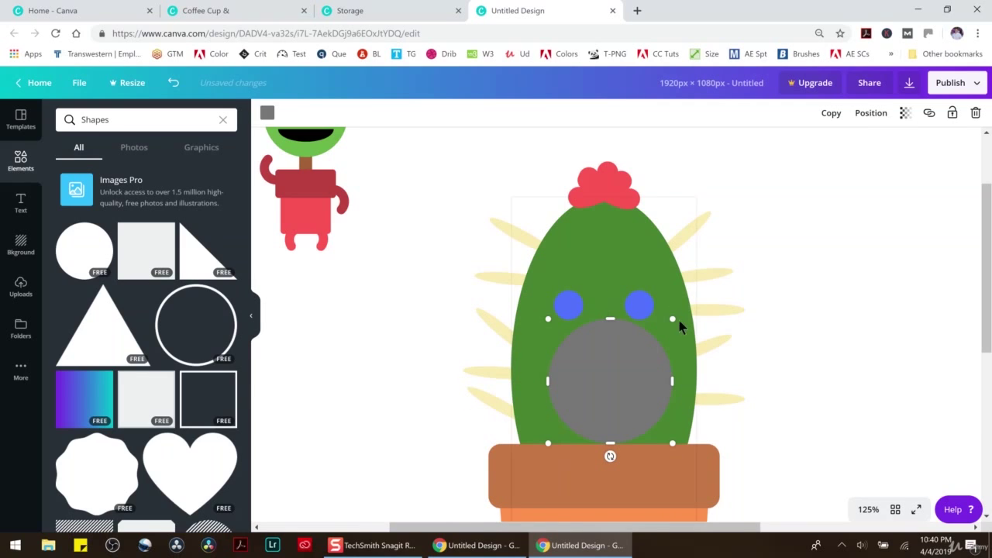
drag(674, 319, 603, 362)
scroll(583, 371, down, 3)
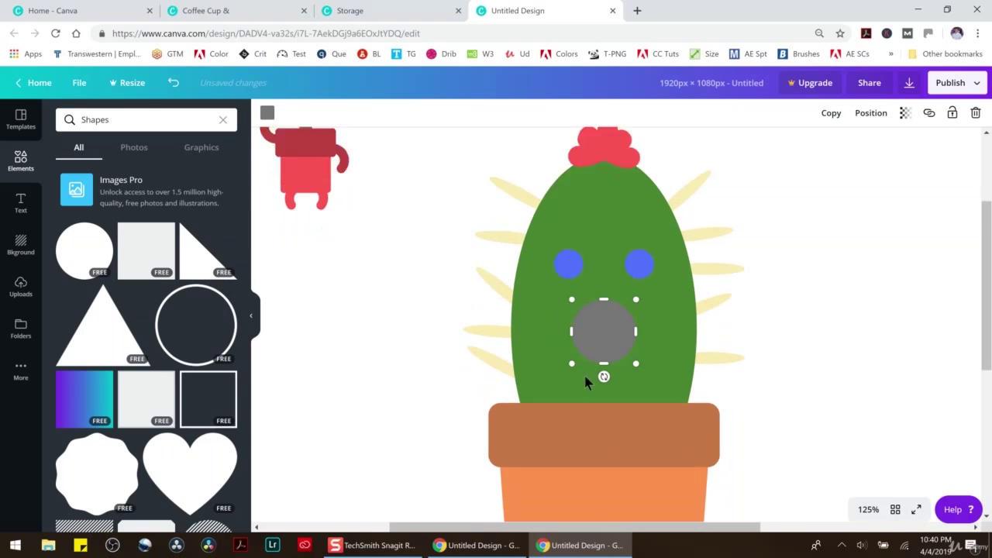
Step: Duplicate the pot's rim, shrink it over the mouth circle's upper half, and color it the cactus's dark green
click(620, 378)
key(ctrl+d)
drag(647, 376, 645, 241)
drag(706, 234, 643, 250)
click(265, 112)
click(161, 153)
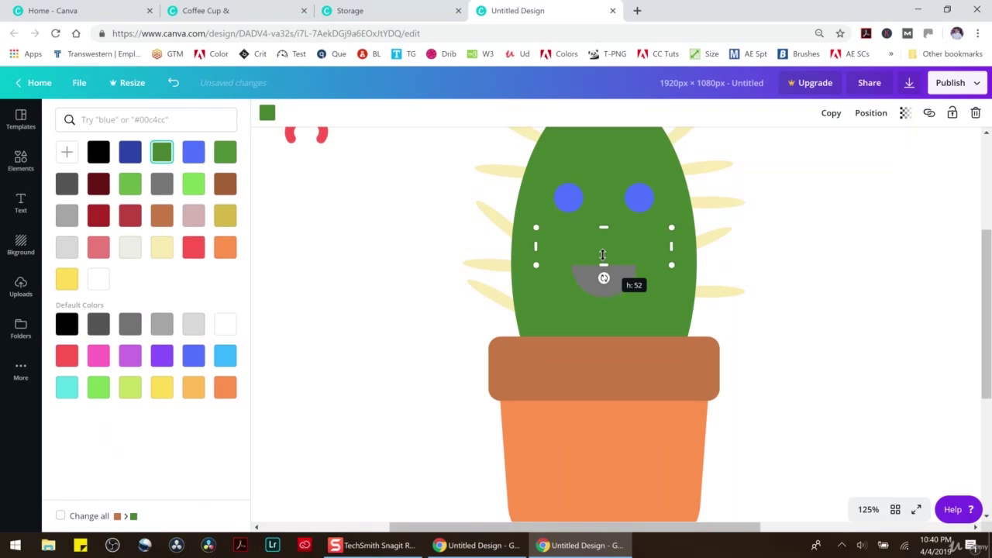
drag(671, 228, 645, 239)
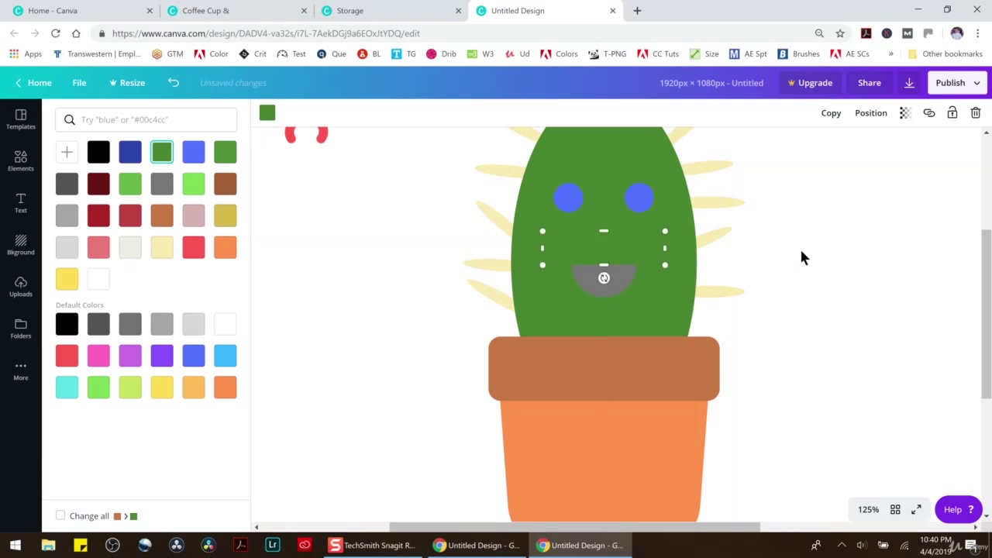
Step: Color the cactus's half-circle mouth black
click(601, 284)
click(267, 113)
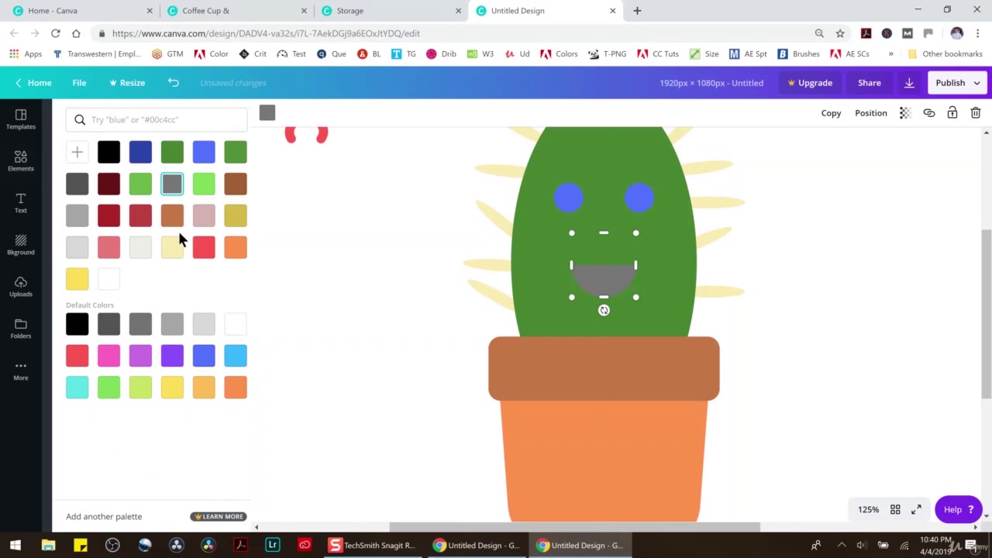
click(99, 152)
click(779, 267)
scroll(785, 269, up, 2)
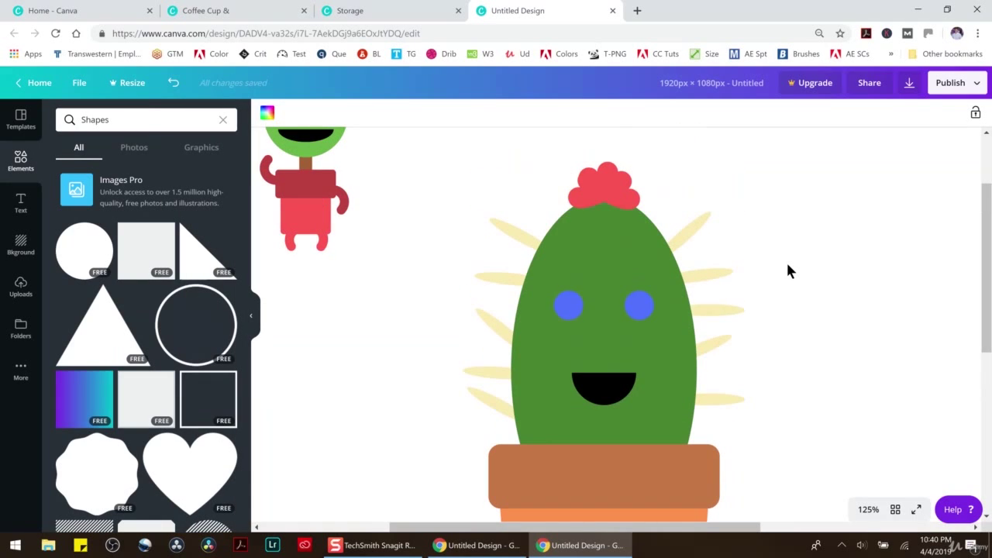
Step: Duplicate the cactus body, shrink the copy to about 240 by 450, center it over the original, and color it light green
click(642, 267)
key(ctrl+d)
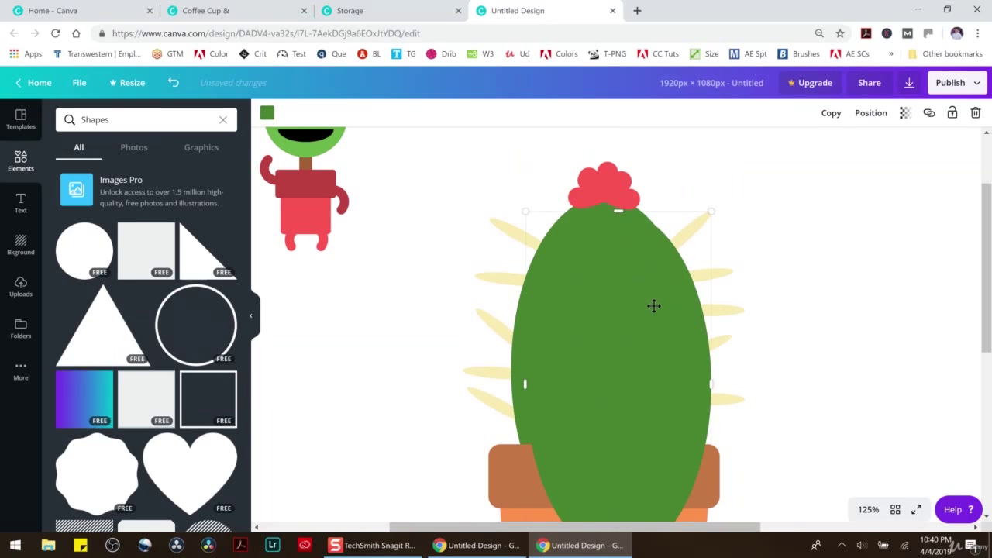
drag(700, 214, 683, 230)
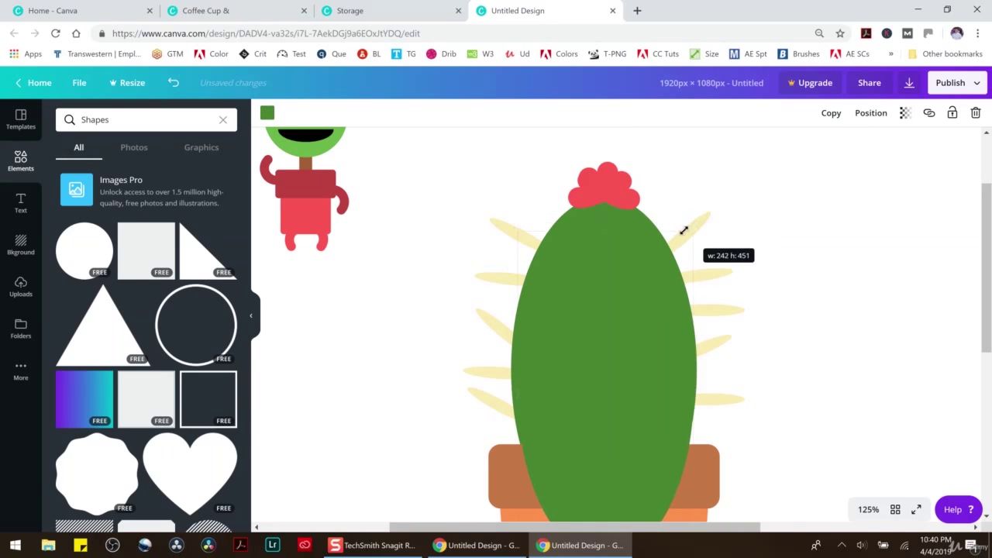
drag(618, 303, 596, 318)
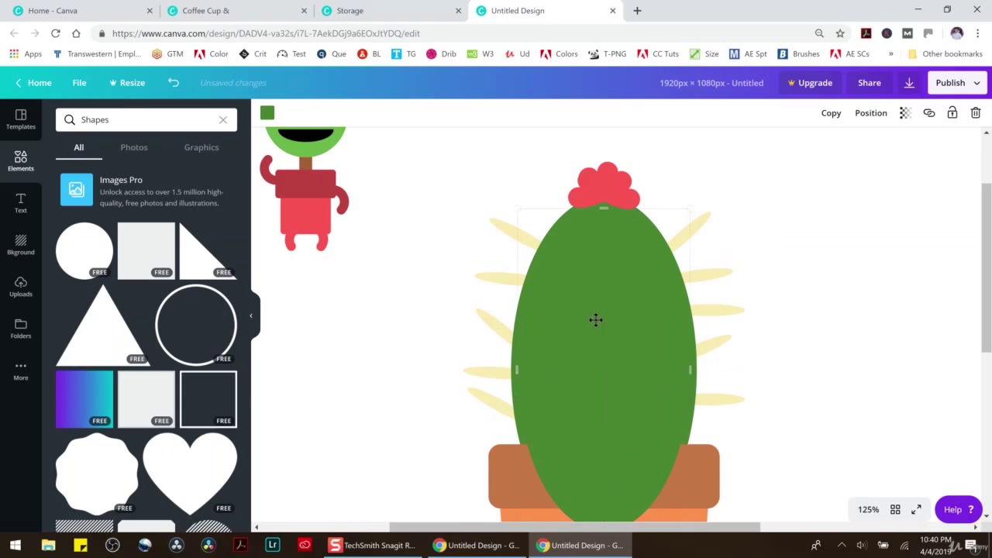
click(267, 113)
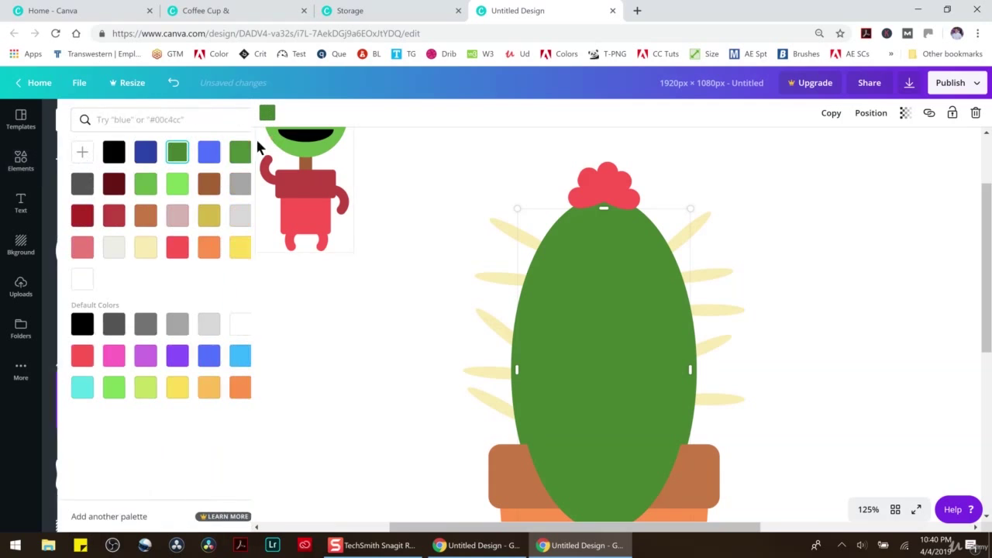
click(162, 184)
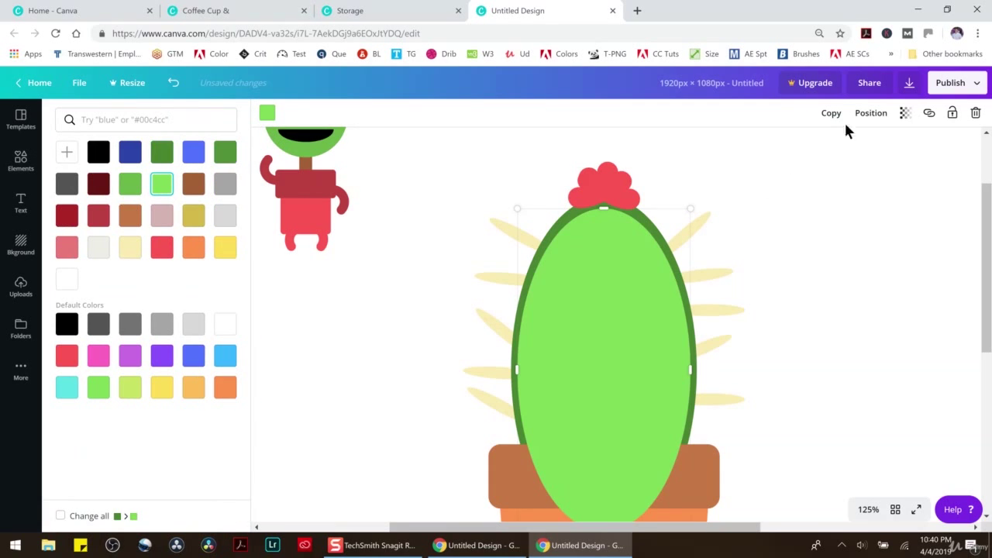
Step: Send the light green inner body backward until it sits behind the cactus's eyes, mouth and pot rim
click(870, 113)
click(828, 168)
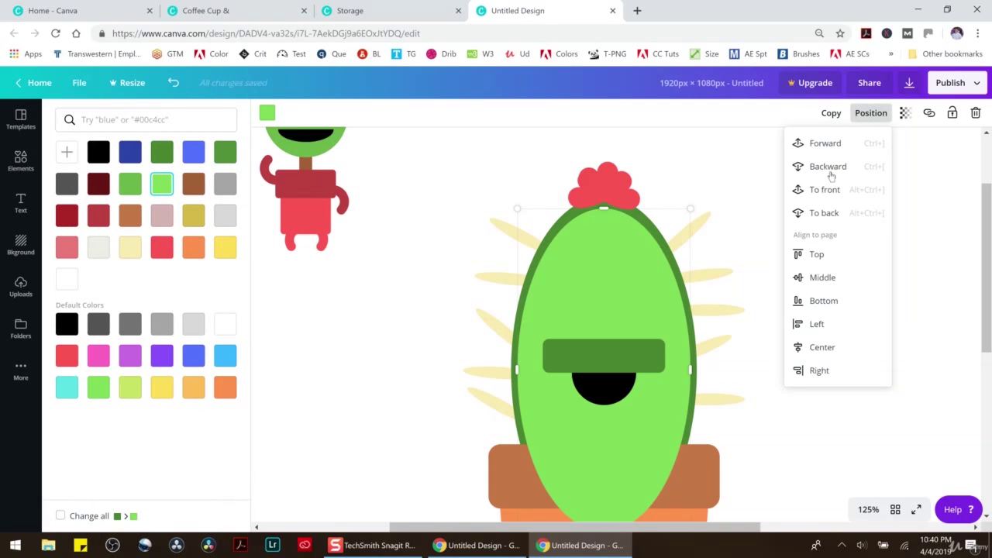
click(830, 173)
click(830, 173)
click(830, 174)
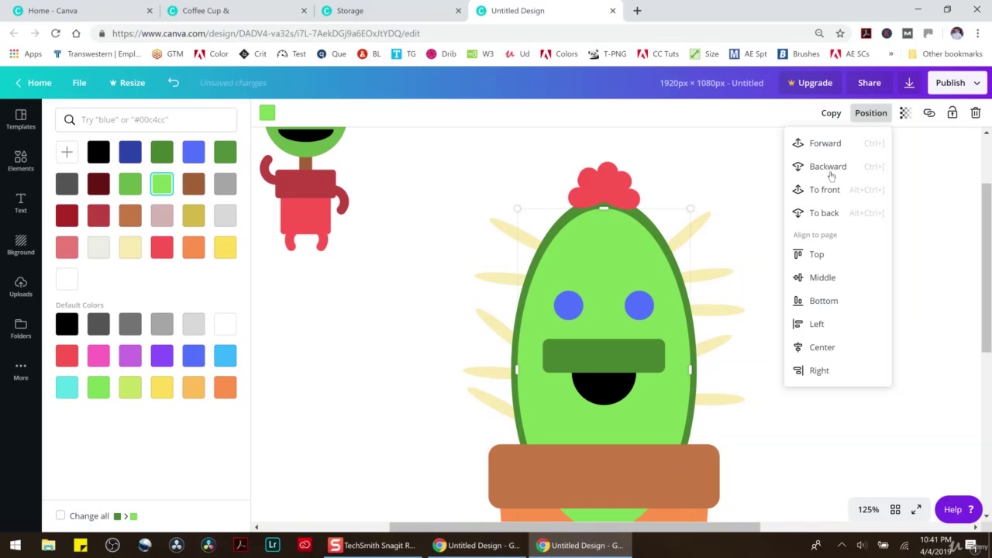
Step: Color the rectangle covering the mouth's upper half the same light green as the inner body
click(624, 353)
click(169, 186)
click(845, 258)
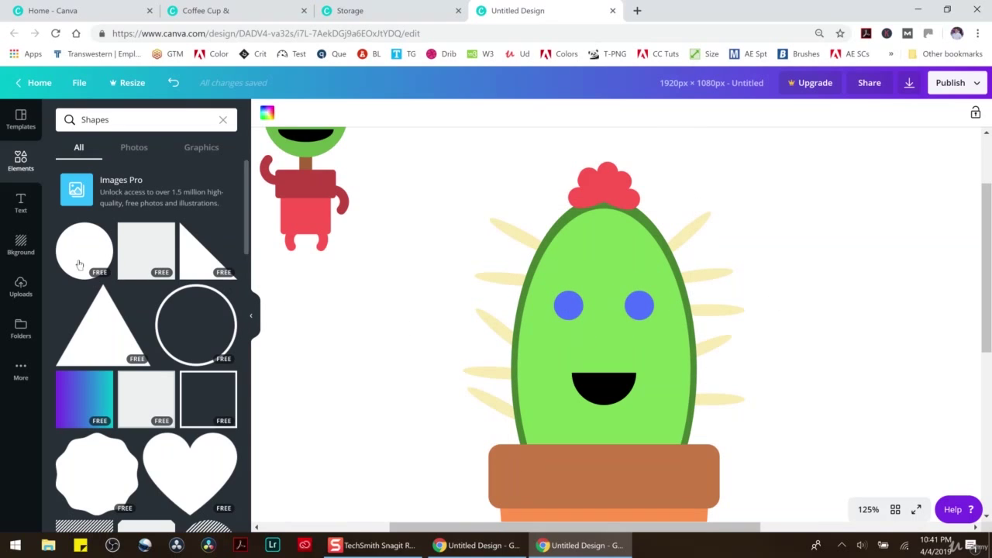
Step: Duplicate the cactus's left eye, shrink the copy into a small white highlight, and place it on that eye's upper left
click(581, 313)
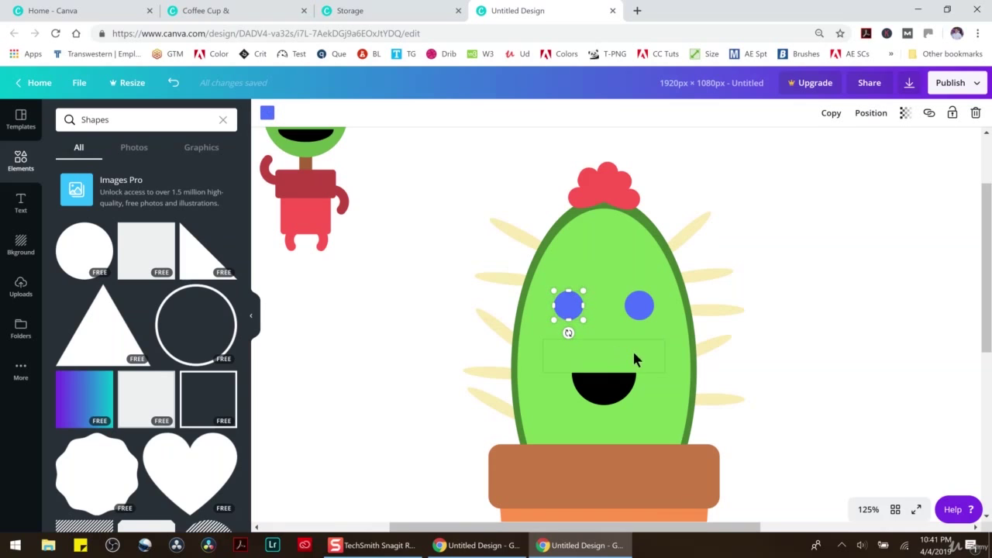
mouse_move(583, 319)
mouse_down()
mouse_move(579, 331)
mouse_move(576, 314)
mouse_up()
click(267, 112)
click(225, 324)
drag(574, 310, 565, 300)
Step: Delete the small stray tan square in the blank area below the finished characters
scroll(456, 308, up, 2)
scroll(507, 507, down, 2)
drag(473, 527, 345, 514)
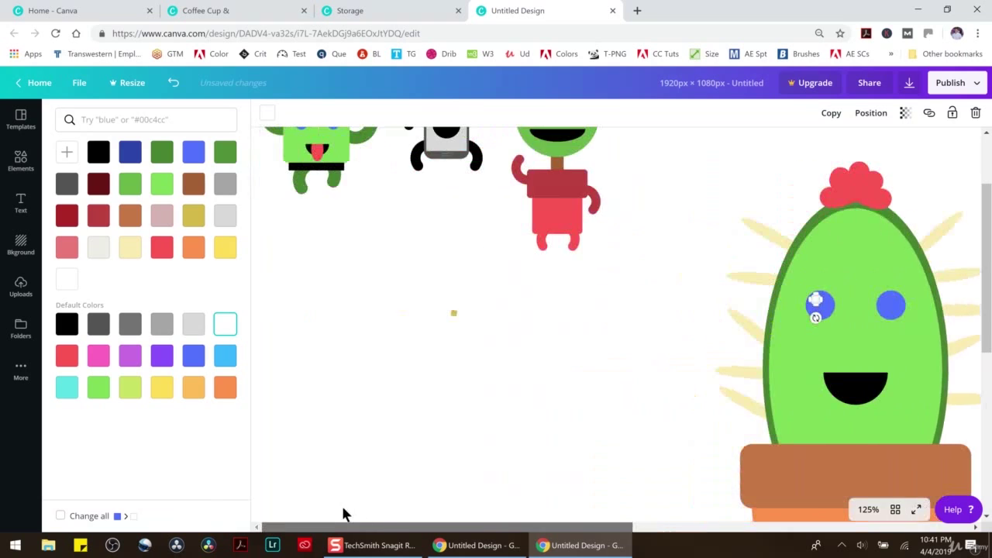
click(383, 400)
scroll(383, 400, up, 2)
drag(406, 401, 524, 476)
key(Delete)
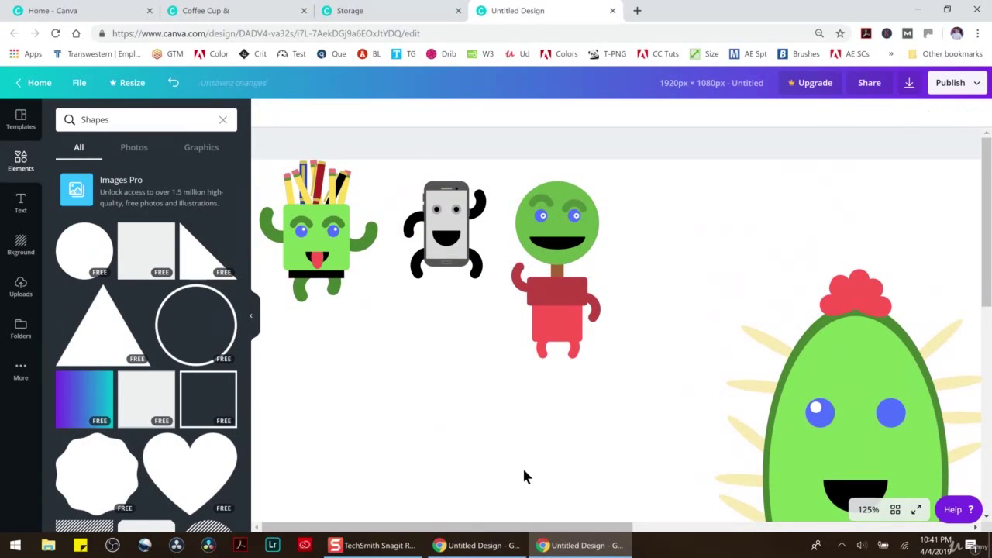
scroll(534, 477, down, 2)
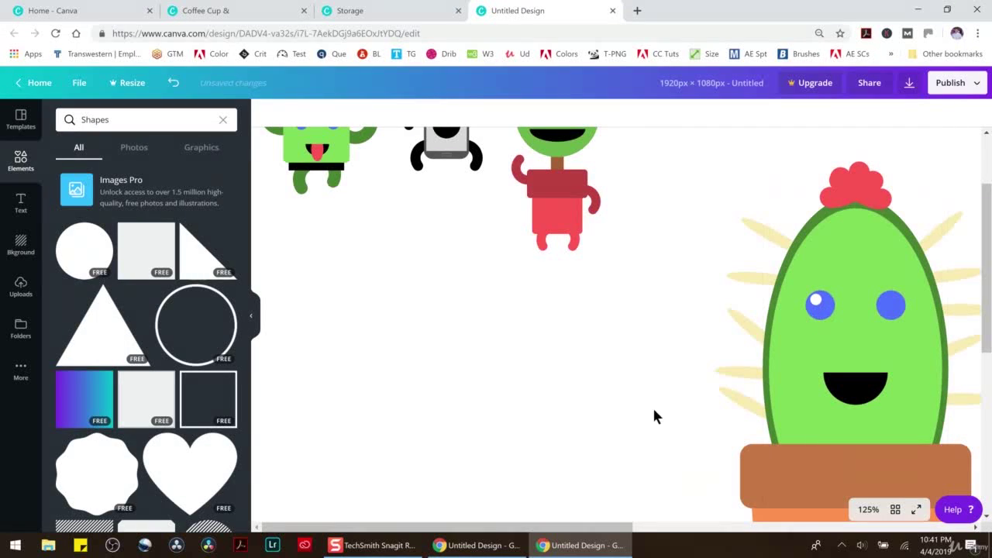
Step: Adjust the white highlight on the left eye, and place a duplicate at the same spot on the right eye
drag(600, 529, 723, 524)
click(604, 334)
click(593, 307)
drag(588, 301, 589, 300)
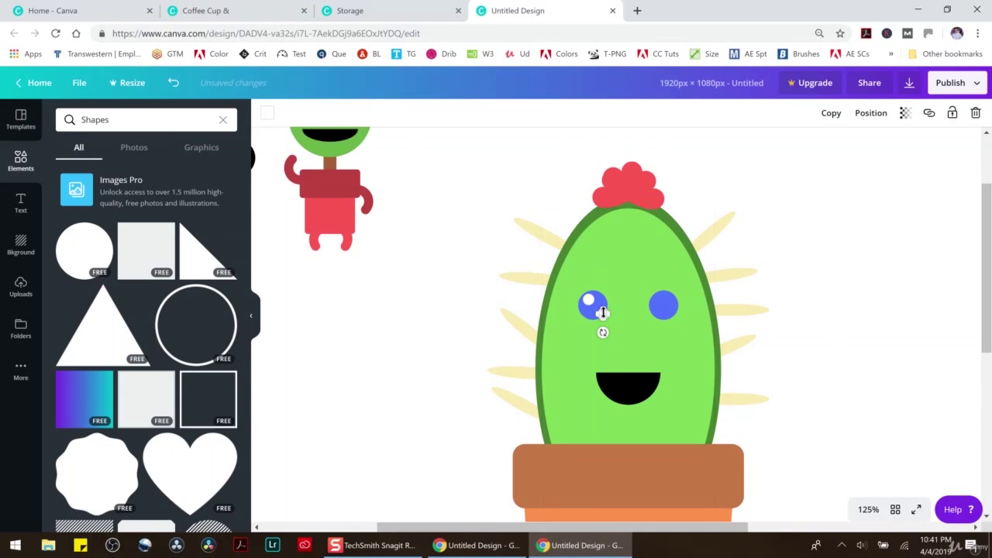
drag(603, 312, 660, 299)
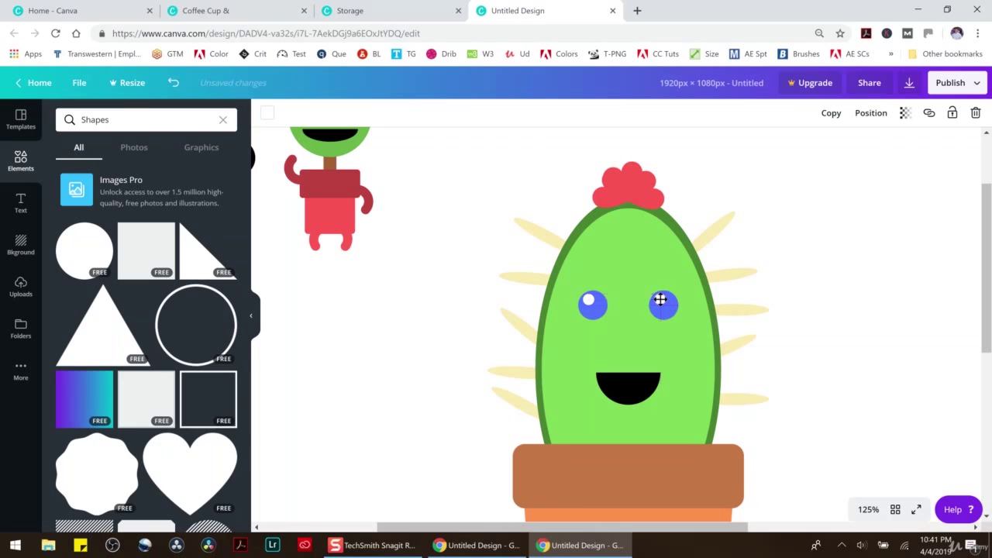
click(788, 275)
Step: Add the thick rounded arc shape, shrink it, and place it to the right of the cactus pot
click(867, 512)
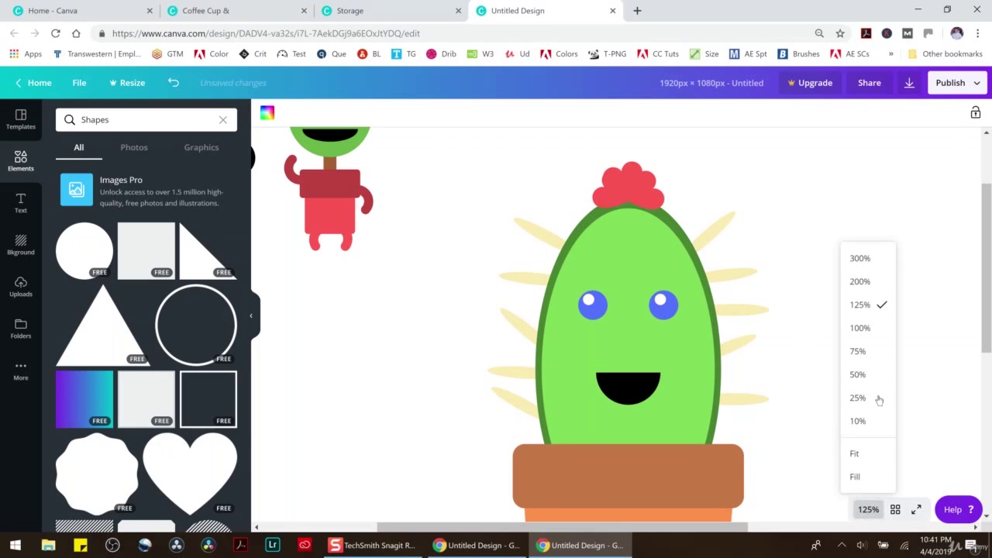
click(857, 375)
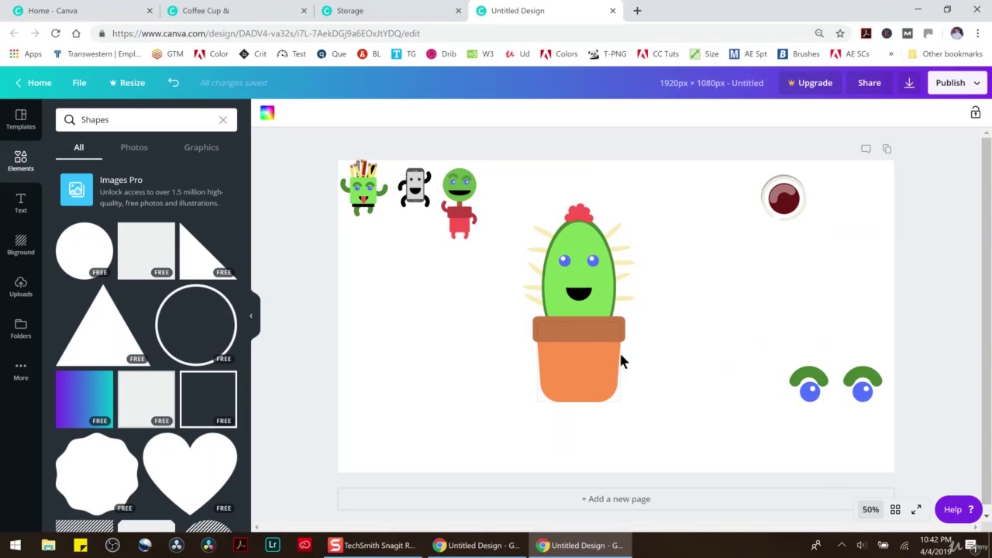
scroll(124, 302, down, 3)
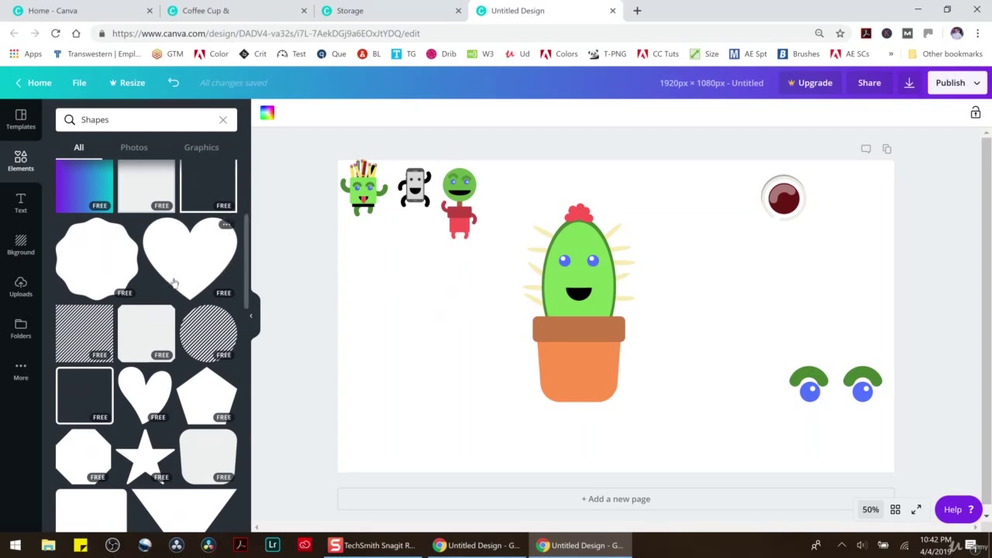
scroll(150, 310, up, 3)
scroll(149, 310, down, 4)
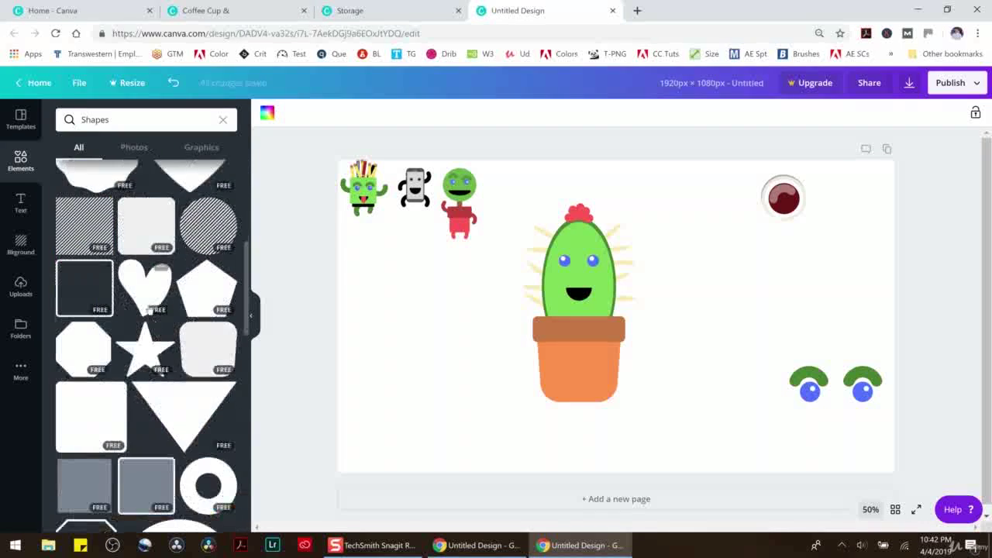
click(178, 443)
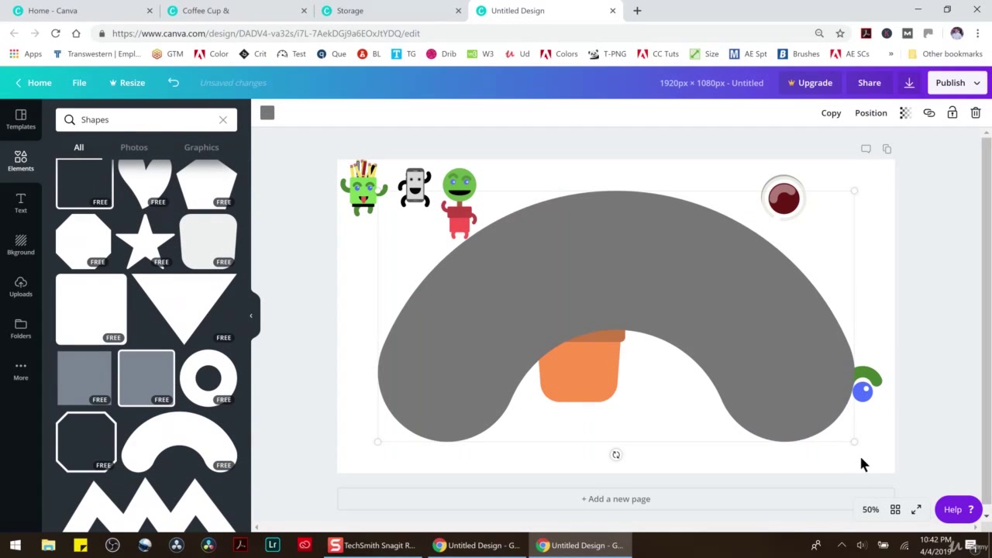
drag(853, 439, 512, 260)
drag(453, 233, 679, 326)
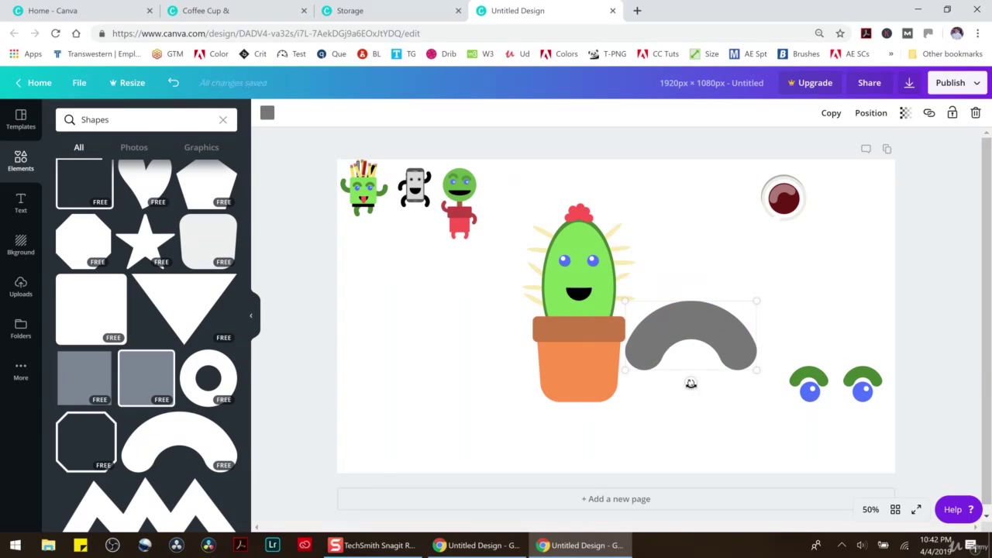
Step: Rotate the arc to curve outward, shrink it to arm size, and attach it to the pot's right side
drag(691, 383, 655, 358)
drag(610, 284, 641, 263)
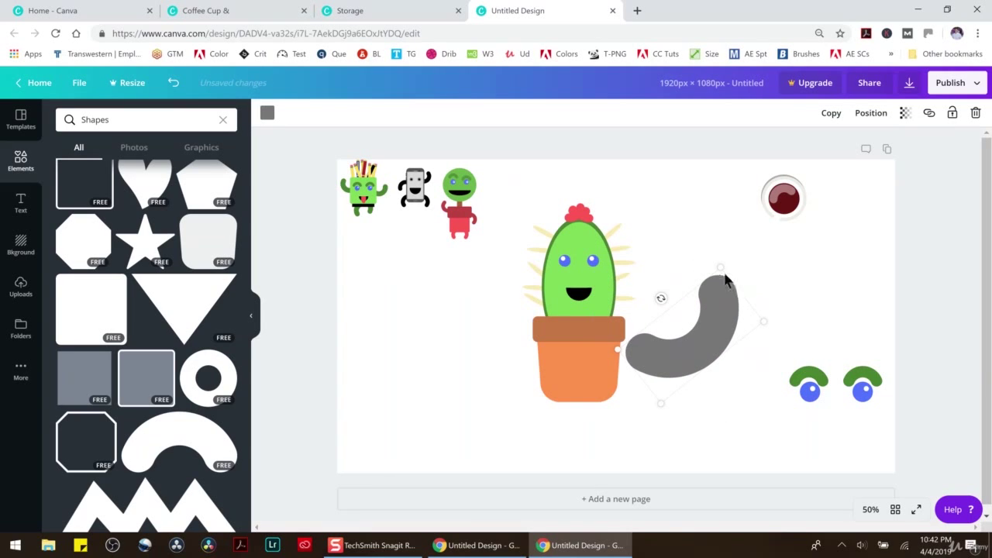
drag(721, 267, 704, 296)
drag(661, 319, 648, 373)
drag(733, 385, 639, 351)
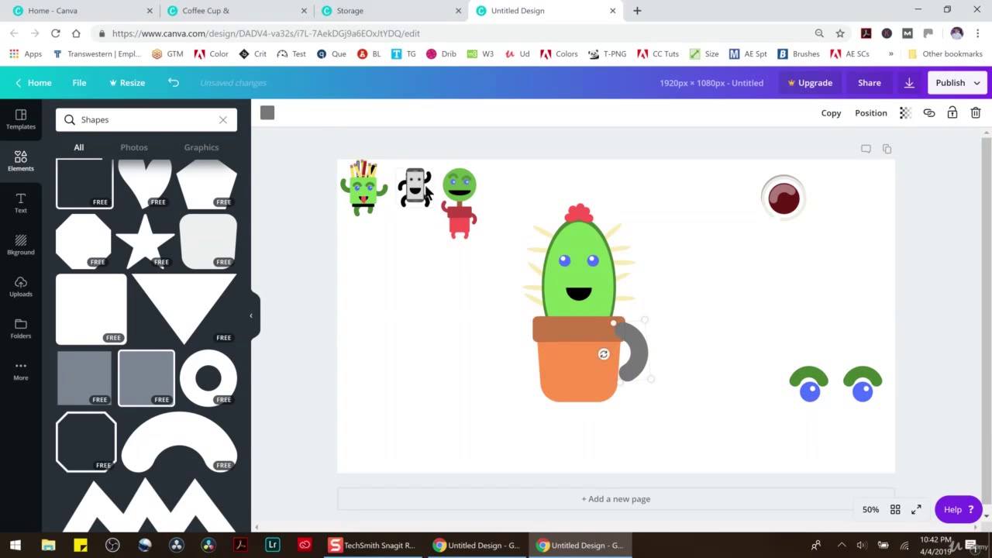
Step: Color the arm the pot rim's brown and move it inward so it overlaps the pot
click(267, 114)
click(162, 216)
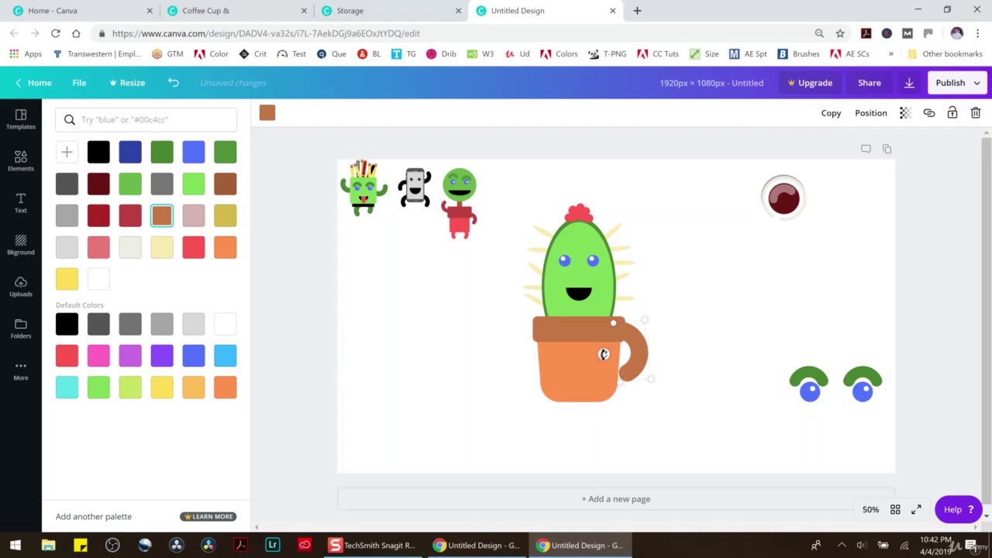
drag(619, 350, 631, 353)
click(682, 346)
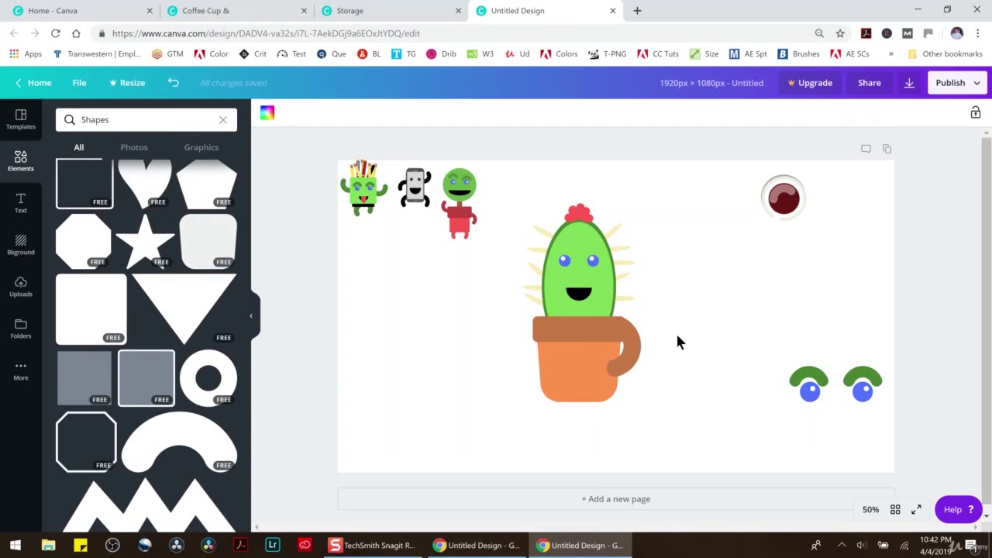
Step: Duplicate the brown arm and rotate the copy to mirror it on the pot's left side
click(631, 365)
drag(625, 350, 590, 349)
click(517, 372)
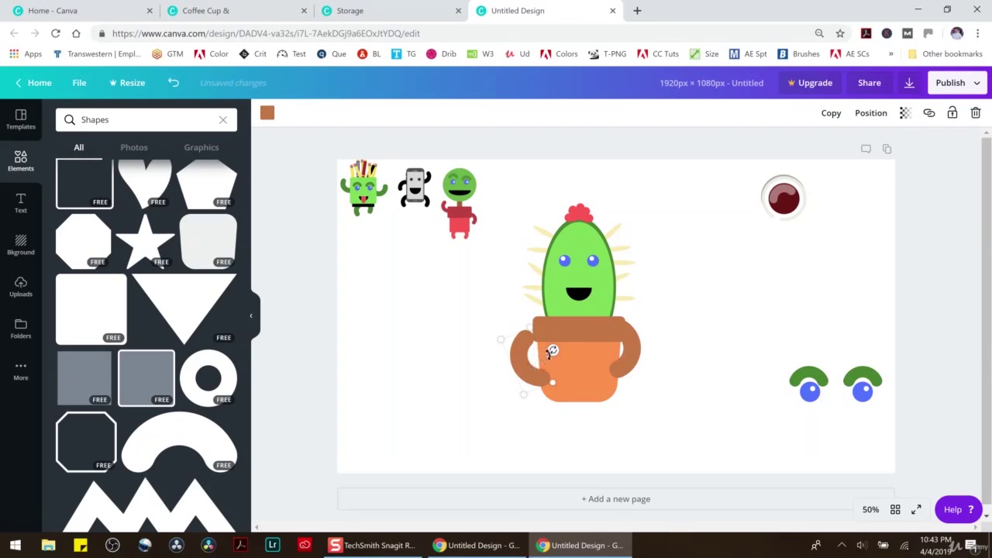
mouse_move(552, 351)
mouse_down()
mouse_move(557, 361)
mouse_move(527, 350)
mouse_move(630, 350)
mouse_move(553, 355)
mouse_up()
click(640, 357)
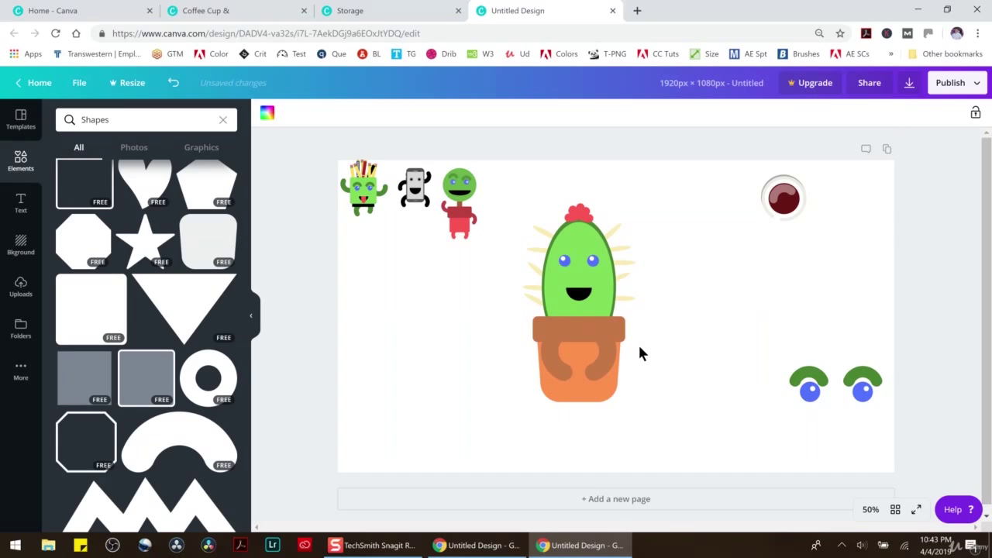
Step: Move both arms outward to the pot's sides and align them symmetrically at the same height
drag(605, 351, 632, 349)
drag(548, 360, 520, 354)
click(685, 351)
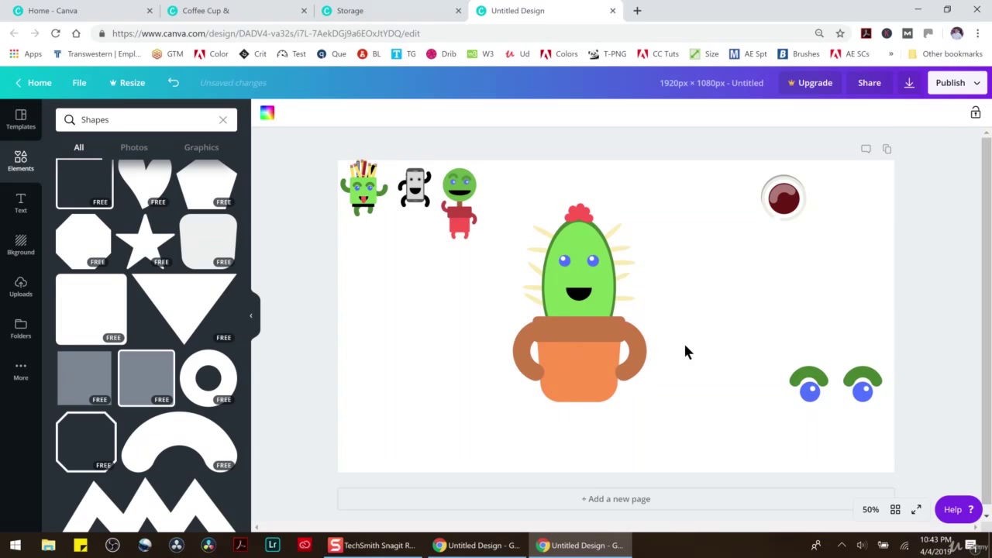
drag(640, 354, 635, 349)
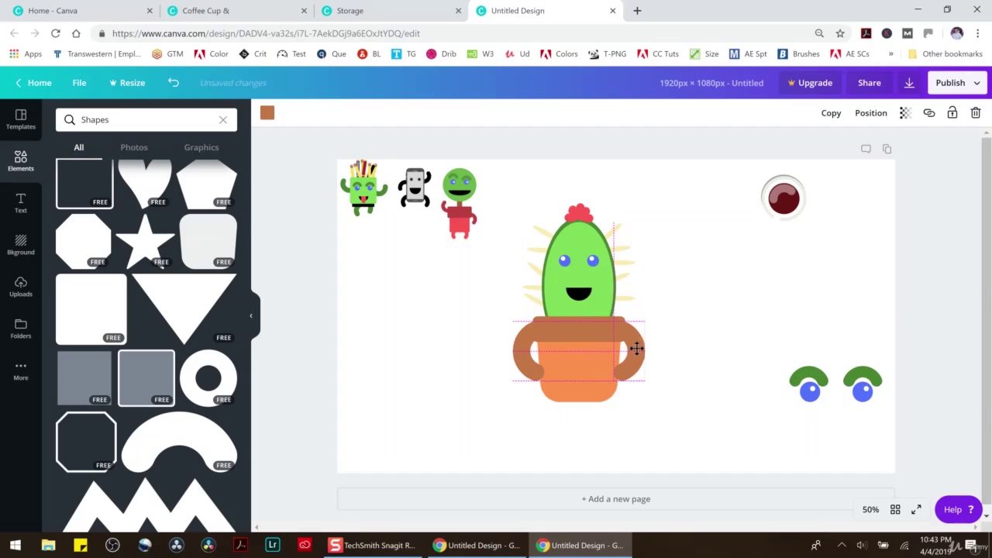
drag(637, 348, 635, 348)
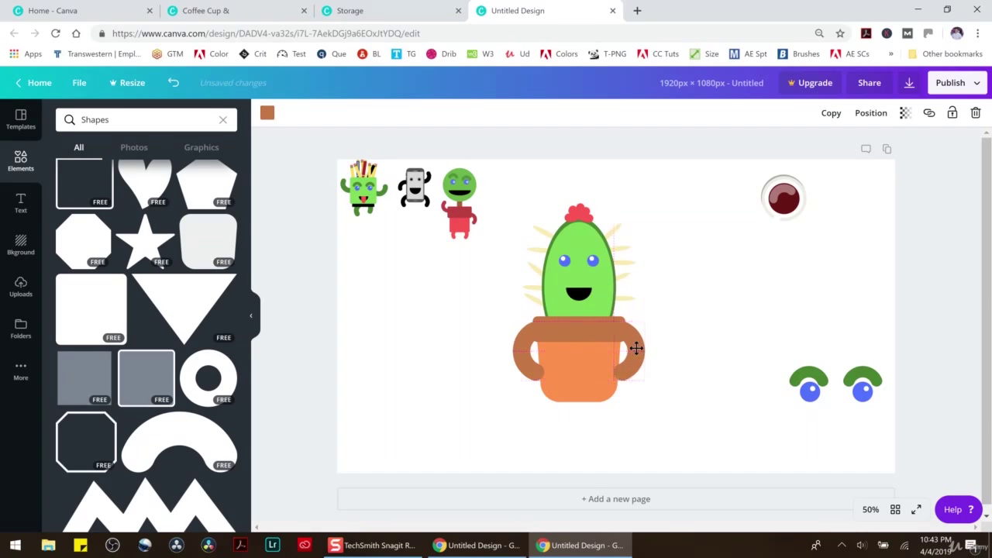
click(674, 339)
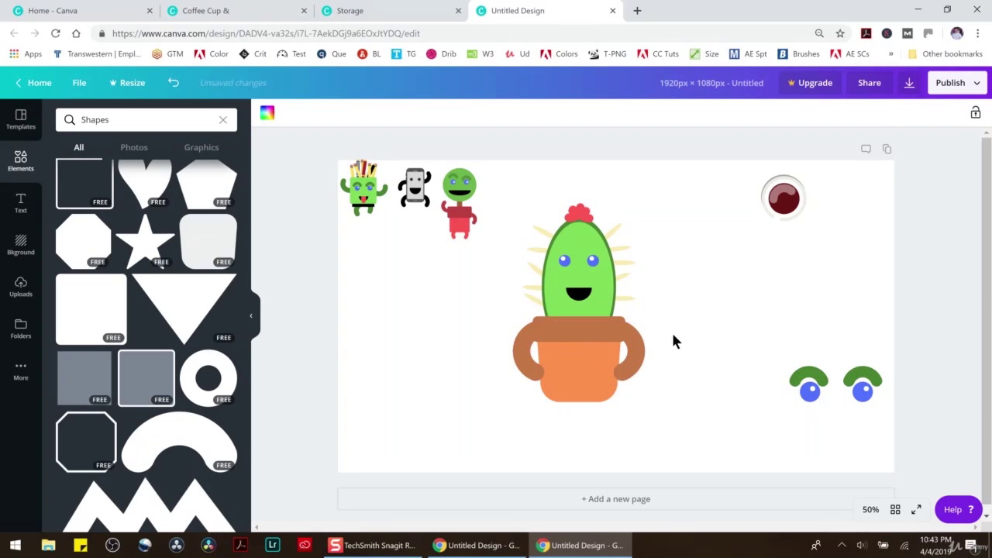
Step: Duplicate the right arm, rotate it into a leg under the pot's right side, and color it the pot's orange
click(634, 358)
drag(642, 380, 612, 403)
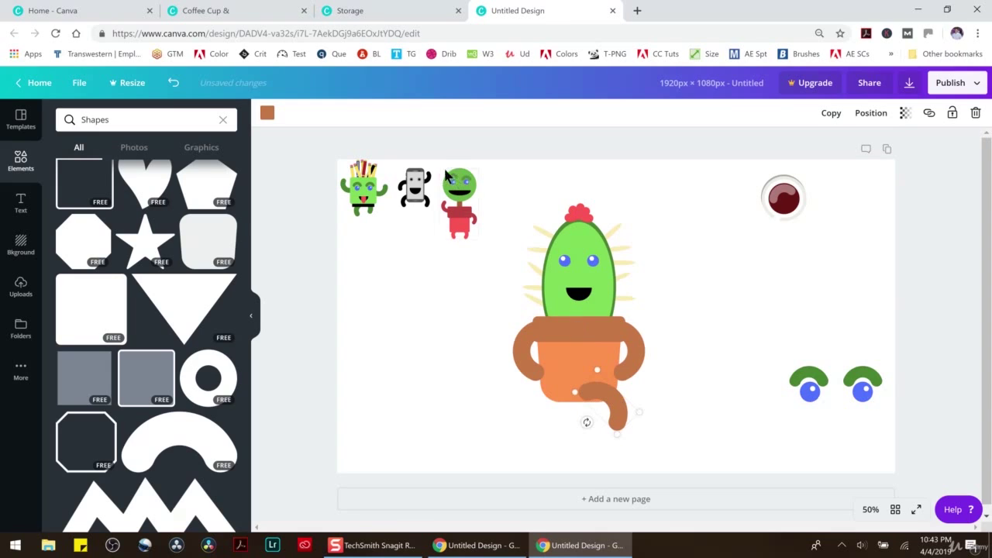
click(267, 114)
click(193, 248)
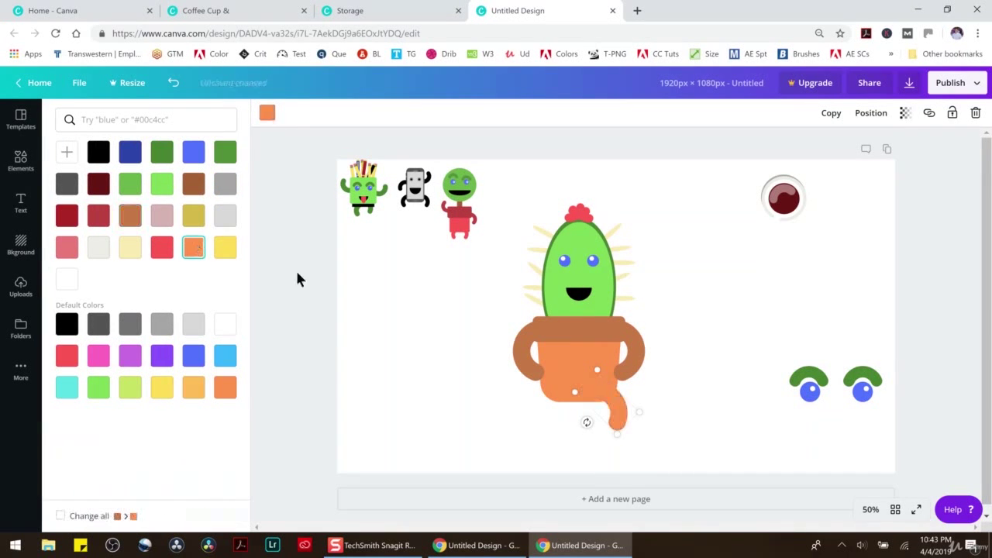
Step: Duplicate the orange leg and arrange the pair as mirrored legs under the pot
key(ctrl+d)
drag(620, 412, 593, 407)
click(694, 414)
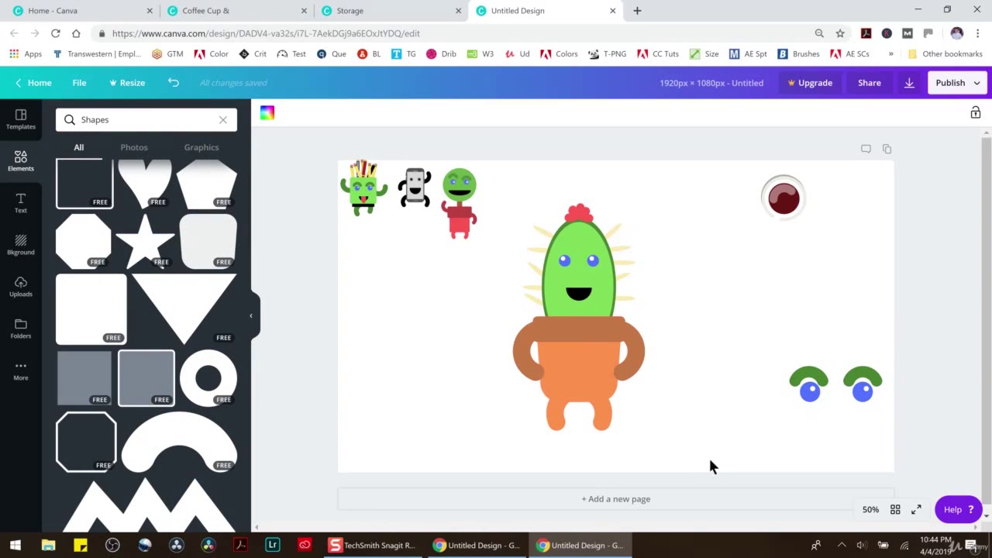
Step: Group all parts of the cactus character, shrink the group, and place it beside the other finished characters
drag(710, 460, 517, 172)
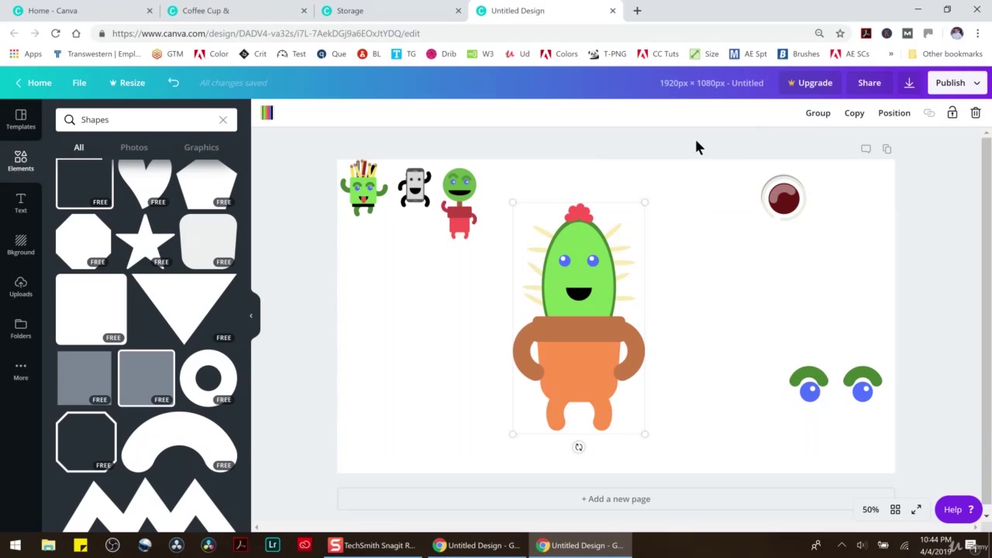
click(815, 115)
drag(644, 435, 507, 211)
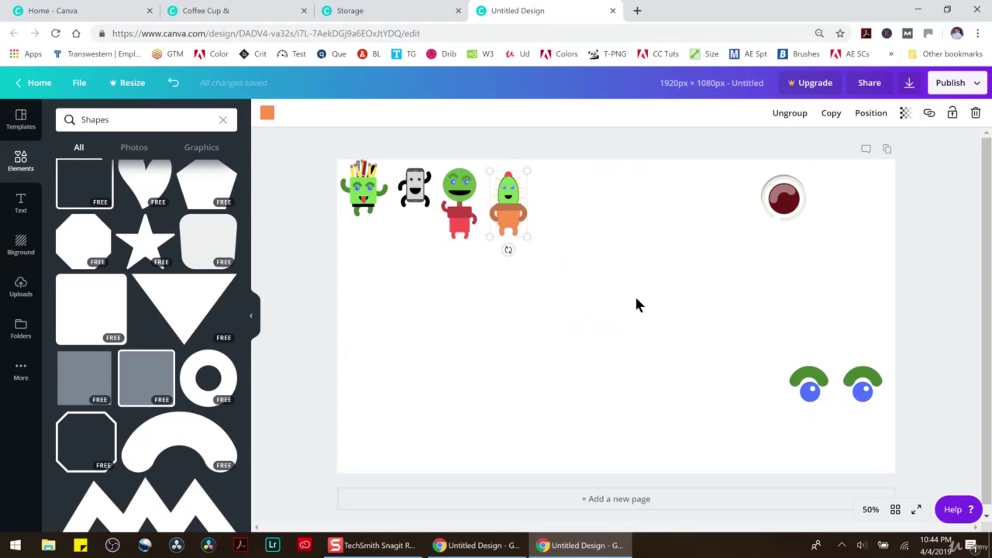
Step: Enlarge the coffee cup, move it to the middle of the page, and ungroup it
drag(743, 166, 866, 262)
drag(727, 234, 665, 290)
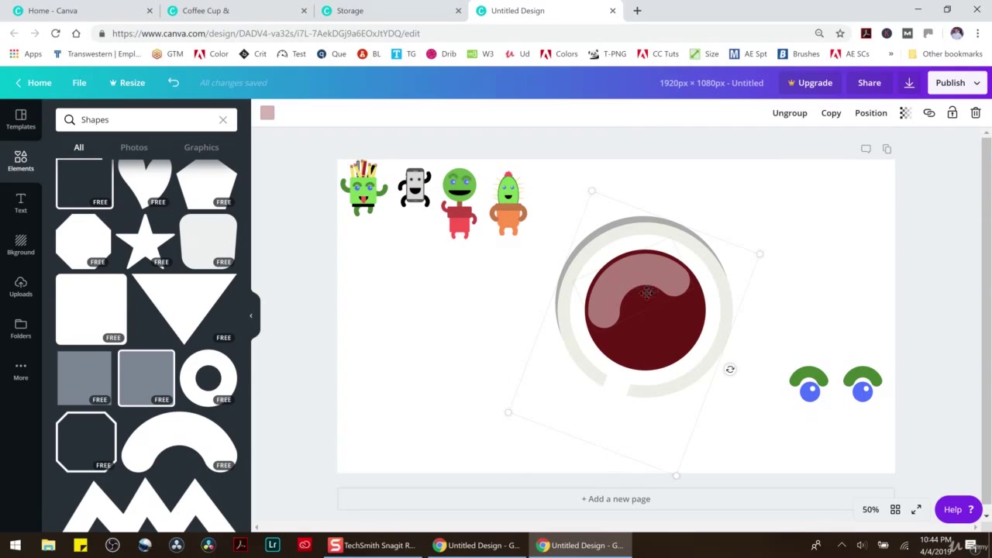
click(790, 112)
Step: Rotate the coffee's pale arc highlight upside down and center it low on the coffee as a smile
click(589, 308)
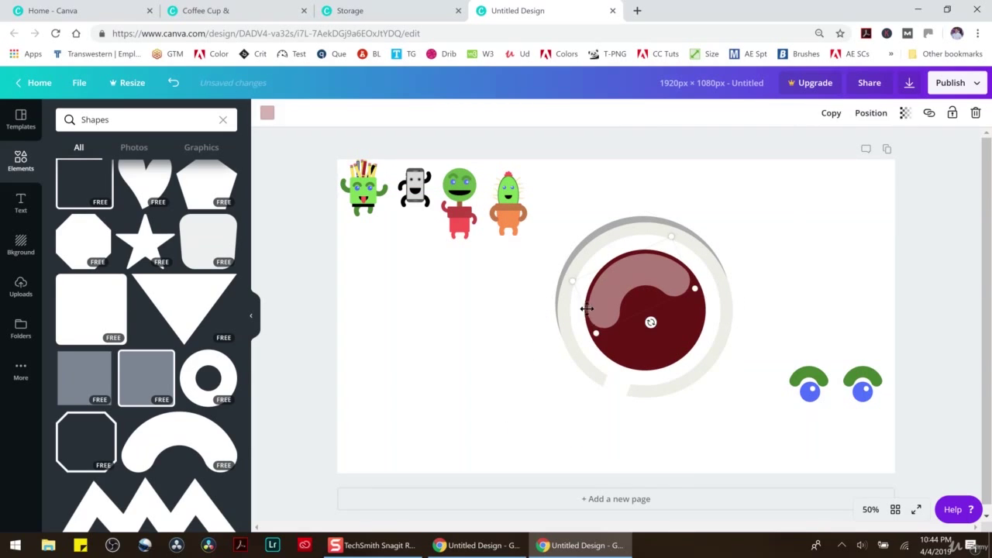
drag(651, 321, 631, 199)
drag(687, 310, 649, 351)
Step: Move the spare eyes with green eyebrows onto the coffee above the smile, shrink them slightly, and keep them centered
click(863, 401)
drag(868, 393, 678, 287)
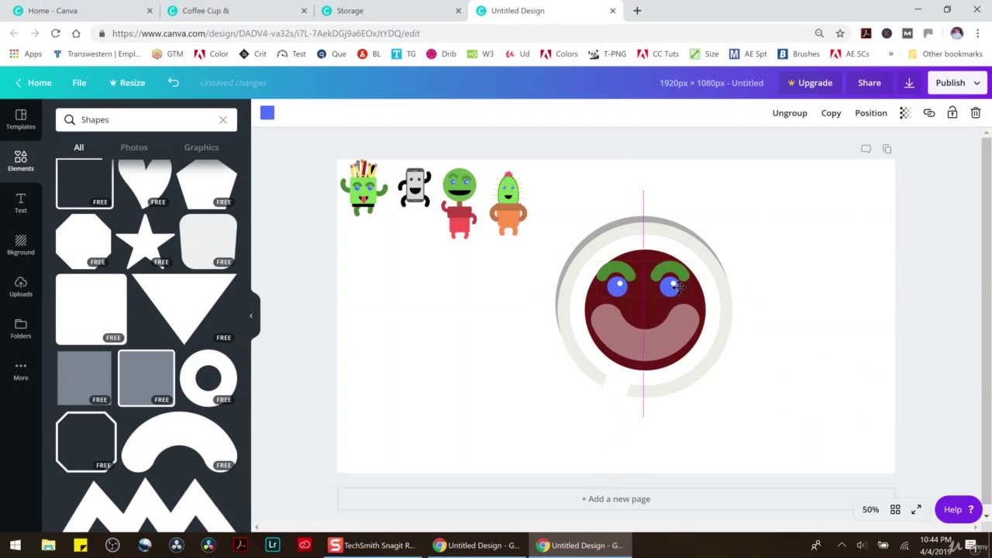
click(880, 265)
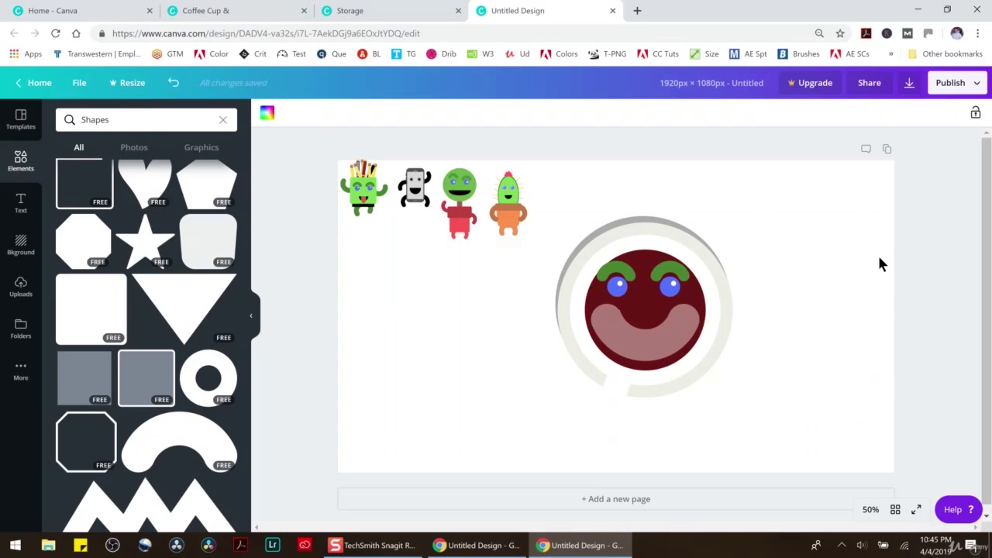
click(668, 288)
drag(687, 264, 667, 279)
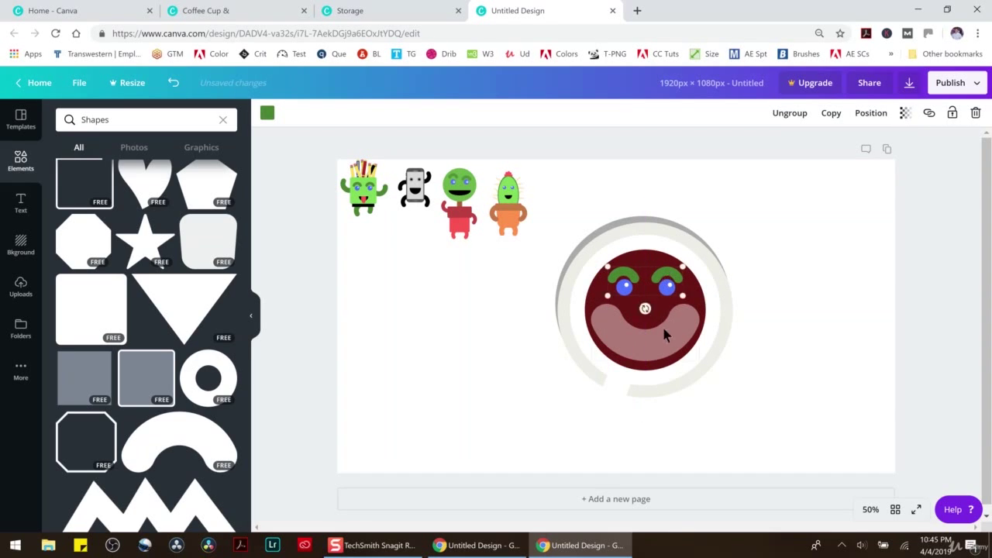
Step: Shrink the pale smile on the coffee and center it directly below the eyes
click(664, 331)
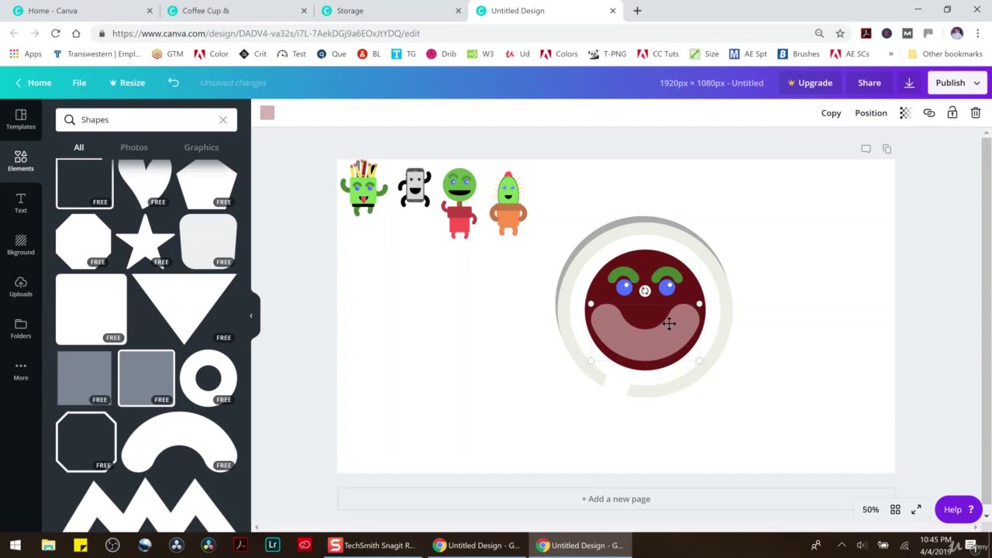
drag(698, 305, 659, 328)
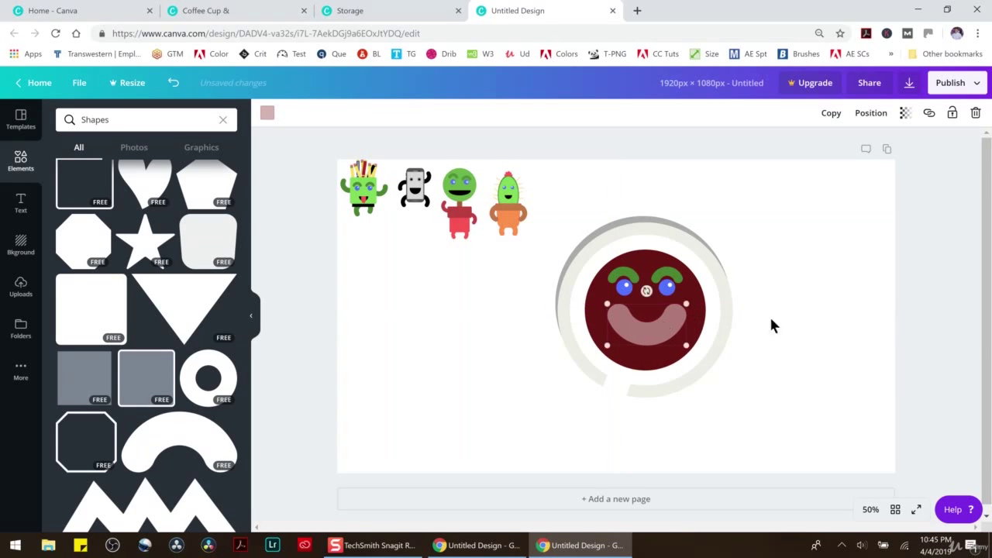
click(782, 321)
Step: Add a wavy-edged circle, shrink it to about half the cup's width, and place it beside the coffee cup
scroll(200, 335, up, 5)
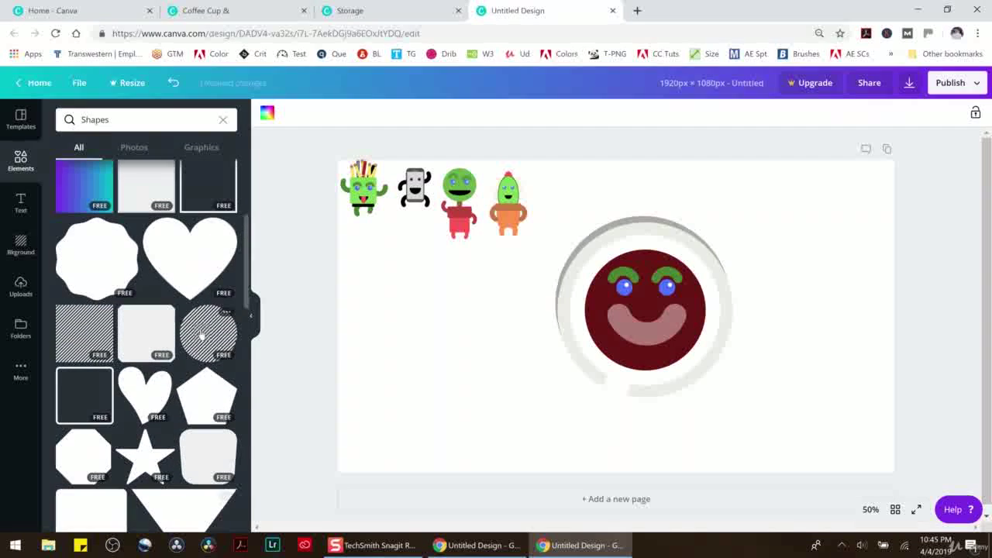
click(111, 362)
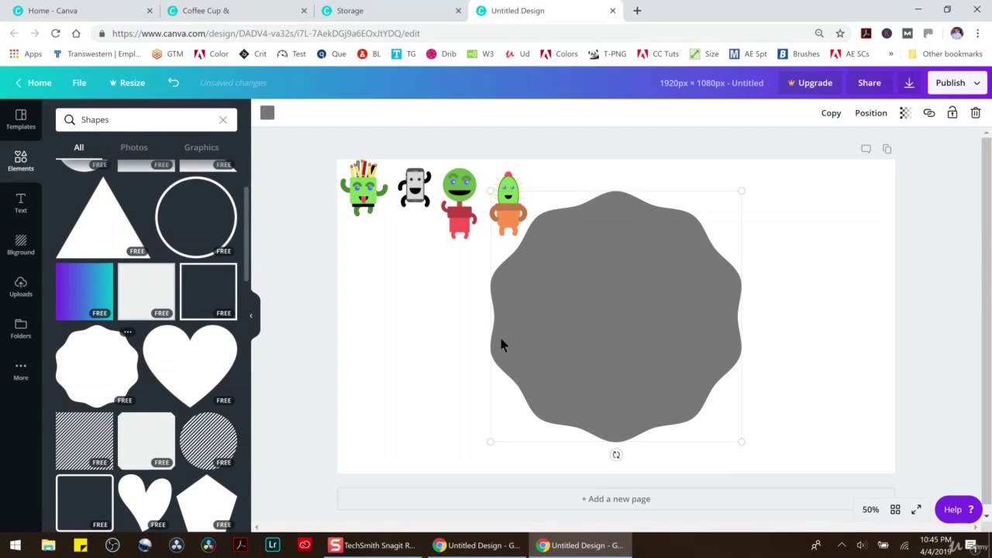
drag(739, 443, 581, 286)
mouse_move(543, 232)
mouse_down()
mouse_move(770, 334)
mouse_move(806, 289)
mouse_move(789, 262)
mouse_up()
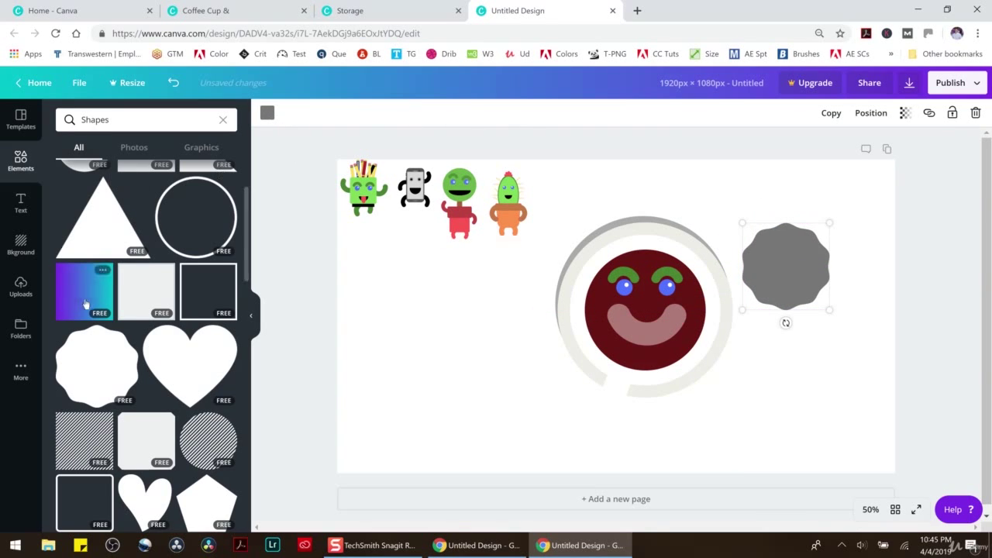
Step: Add a gradient square, enlarge it to cover the area around the cup, and send it to the back as a backdrop
scroll(103, 270, up, 3)
click(103, 377)
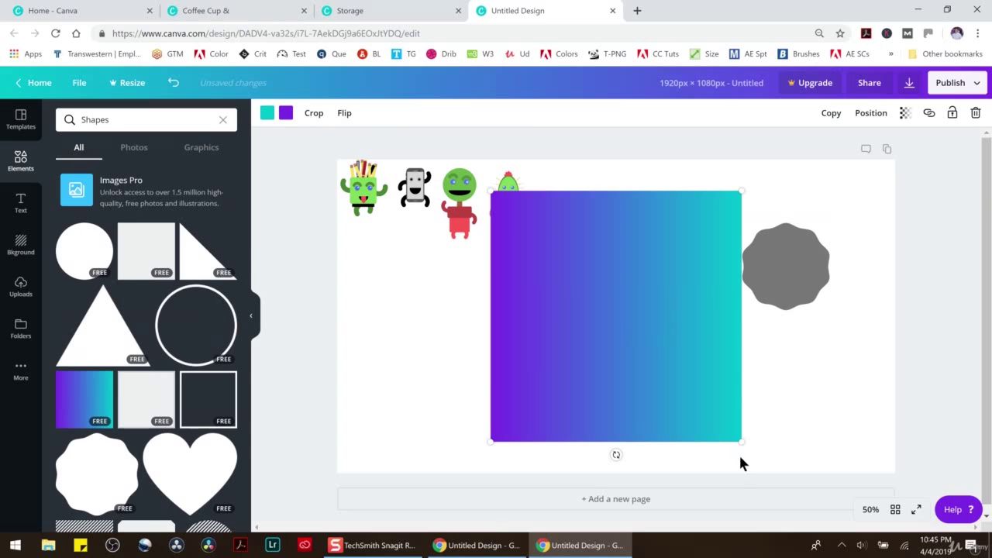
drag(757, 453, 841, 539)
drag(675, 406, 700, 301)
click(871, 112)
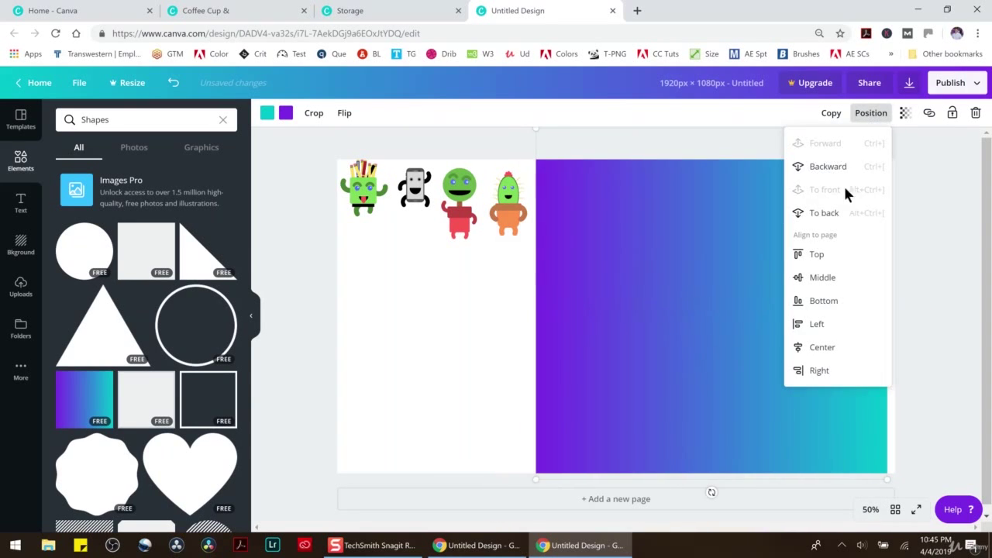
click(828, 212)
Step: Color the wavy-edged circle white as the egg white
click(787, 247)
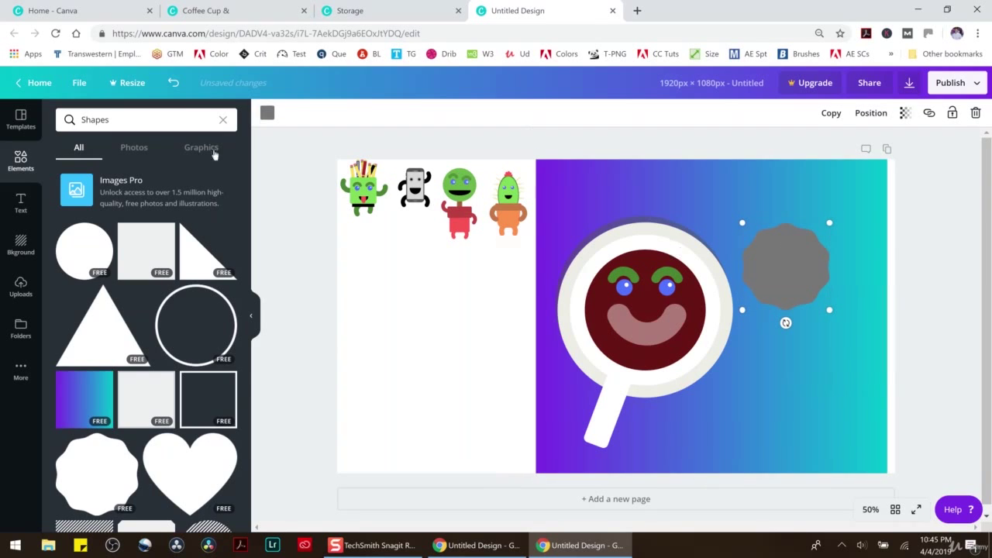
click(266, 114)
click(225, 324)
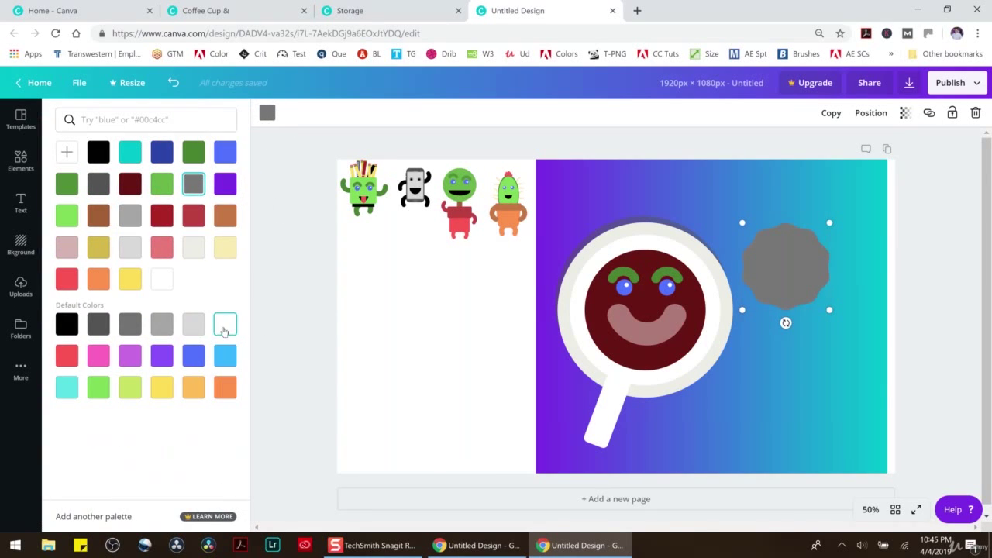
click(269, 286)
Step: Add a small circle slightly off-center on the egg white and color it yellow as the yolk
click(82, 251)
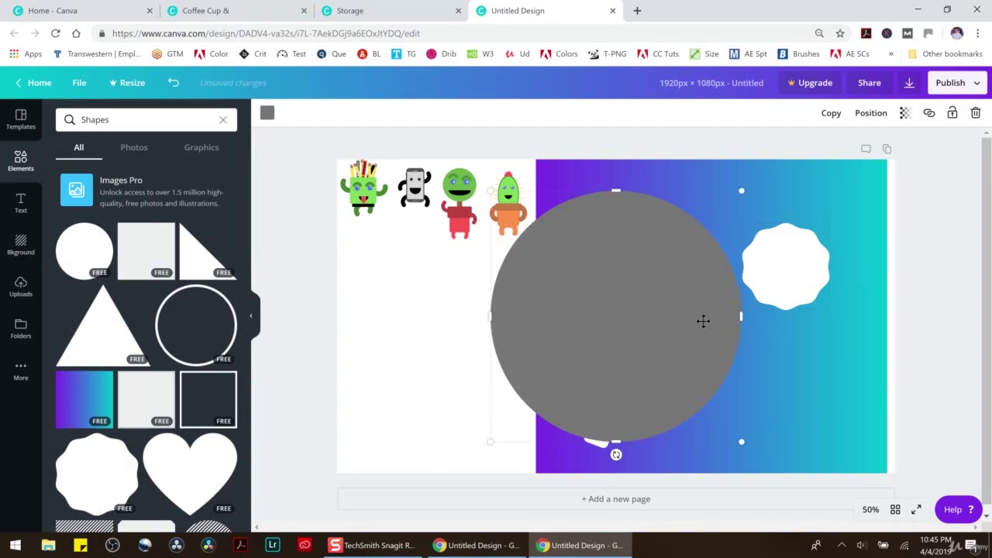
drag(741, 440, 572, 287)
drag(535, 240, 800, 266)
drag(822, 305, 777, 264)
click(267, 114)
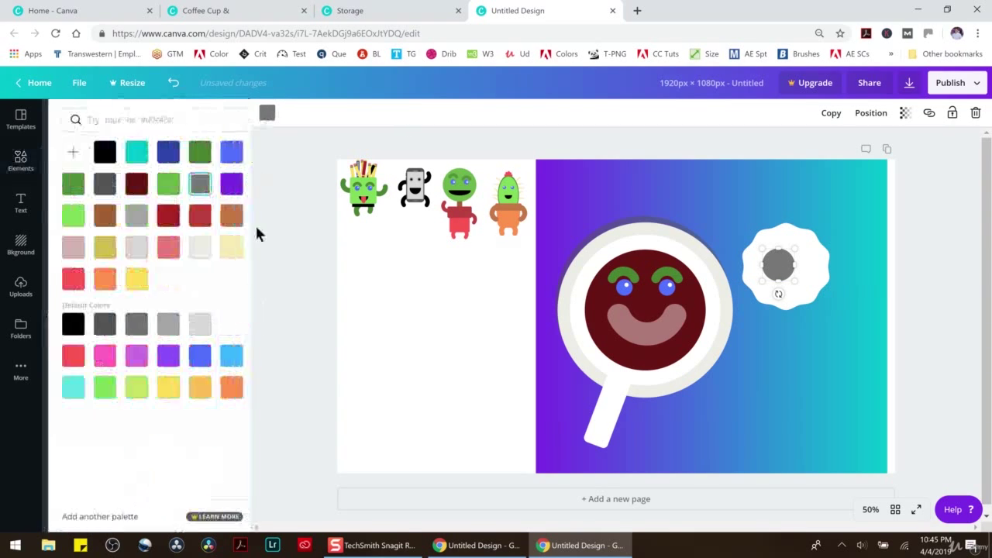
click(135, 279)
click(341, 359)
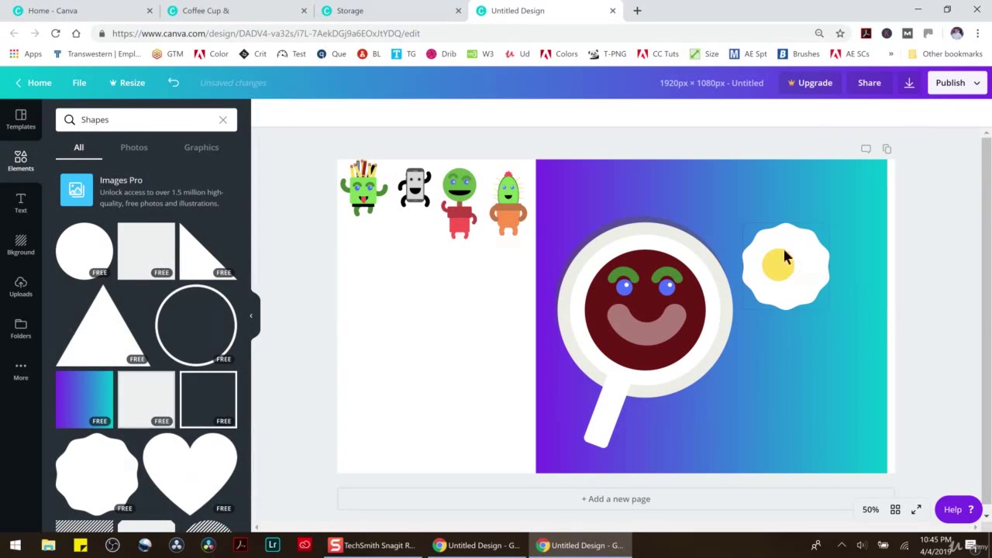
Step: Duplicate the fried egg, delete the extra gradient copy, and place the second egg directly below the first
drag(754, 137, 800, 297)
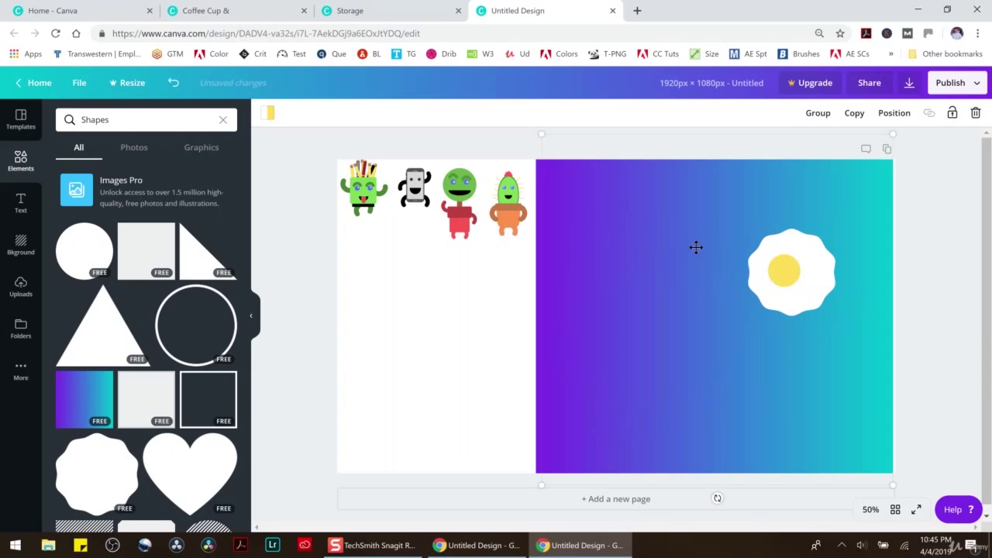
drag(697, 204, 735, 279)
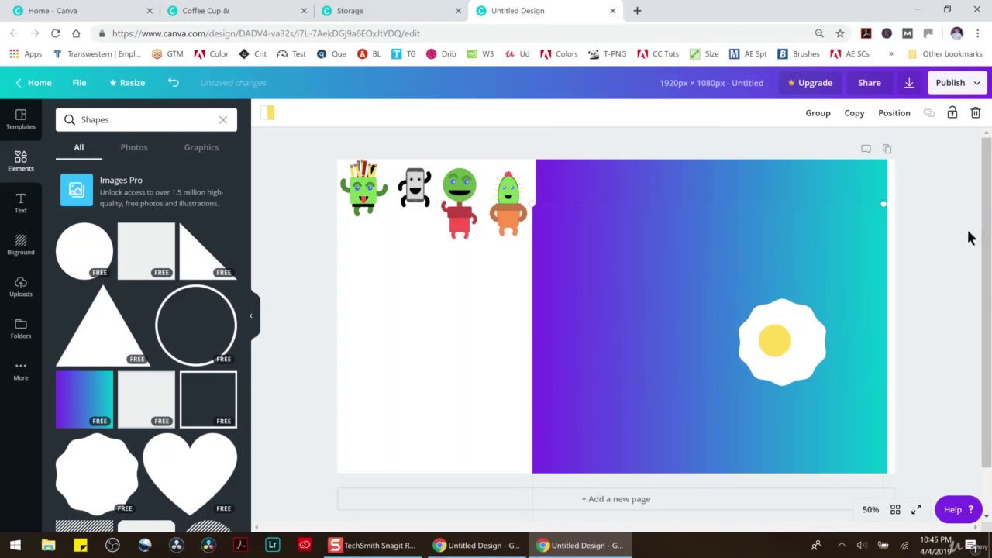
click(647, 297)
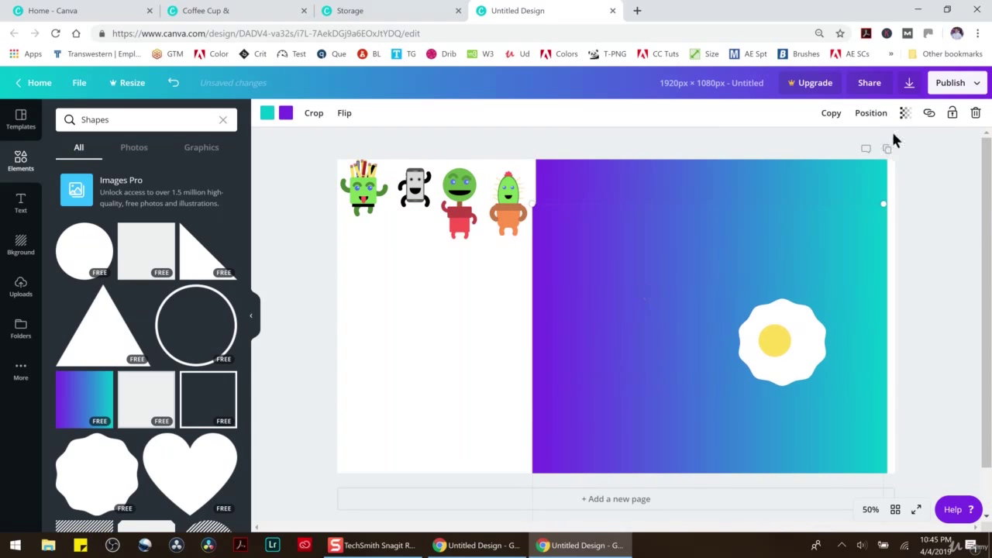
click(975, 112)
drag(792, 328, 783, 354)
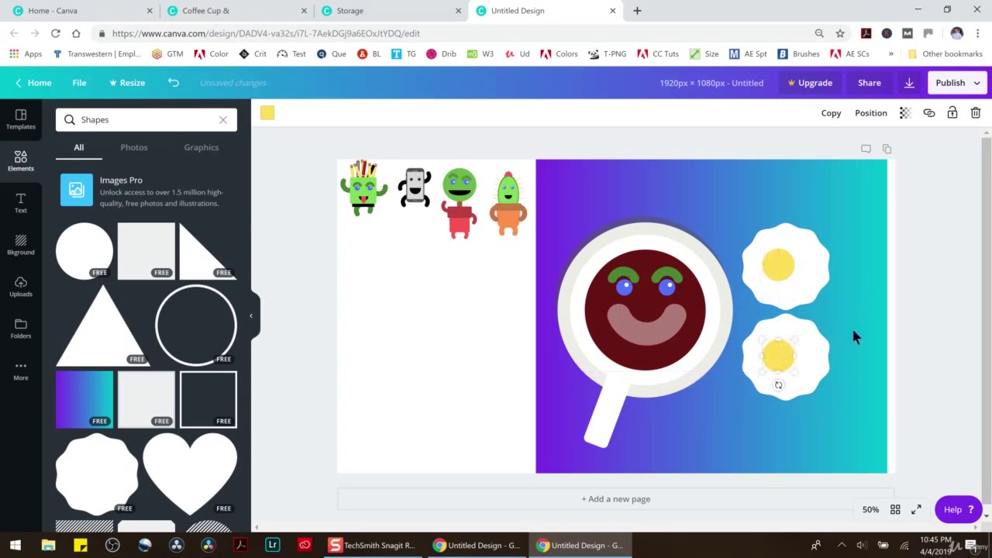
click(904, 311)
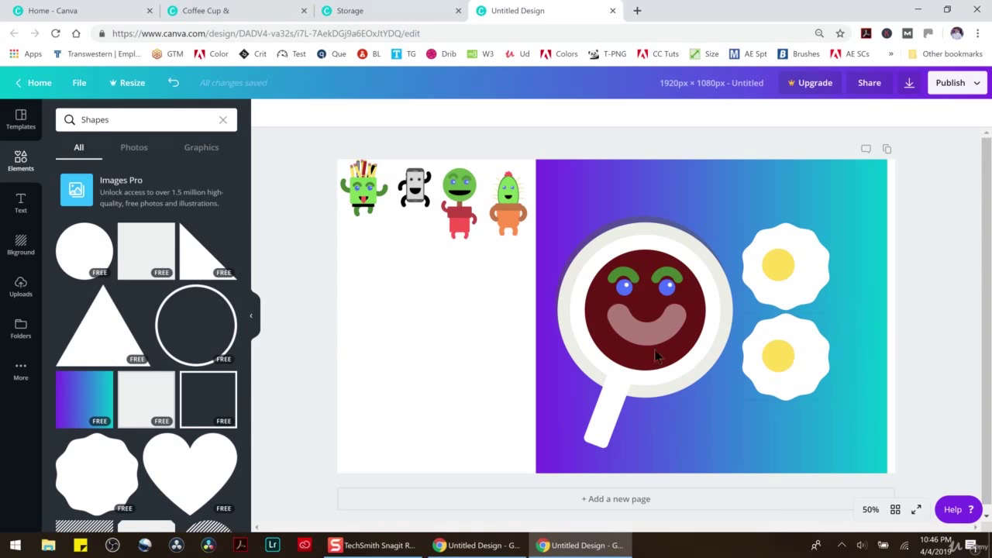
scroll(159, 377, down, 10)
scroll(159, 377, down, 2)
click(196, 443)
drag(855, 440, 567, 322)
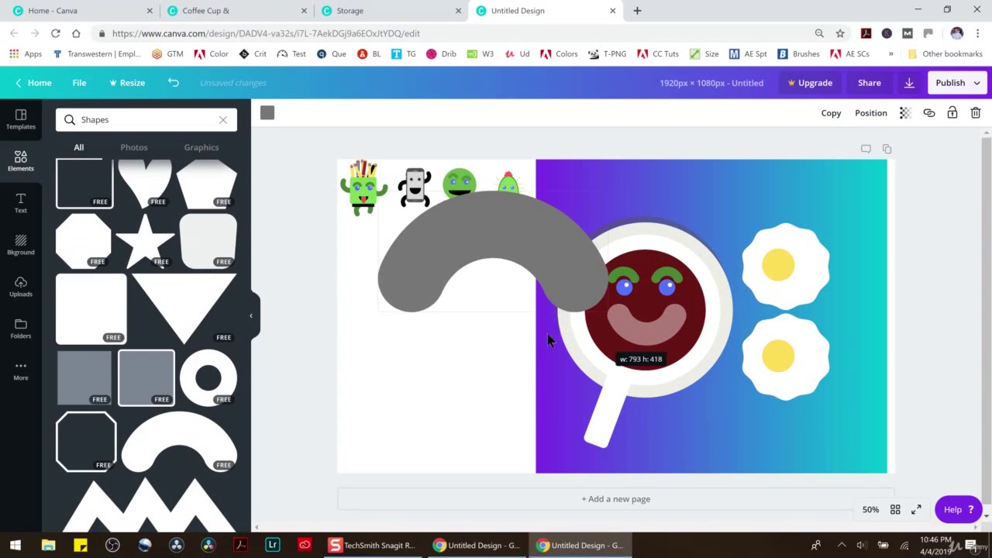
drag(489, 323, 377, 260)
drag(522, 244, 828, 318)
drag(743, 453, 779, 371)
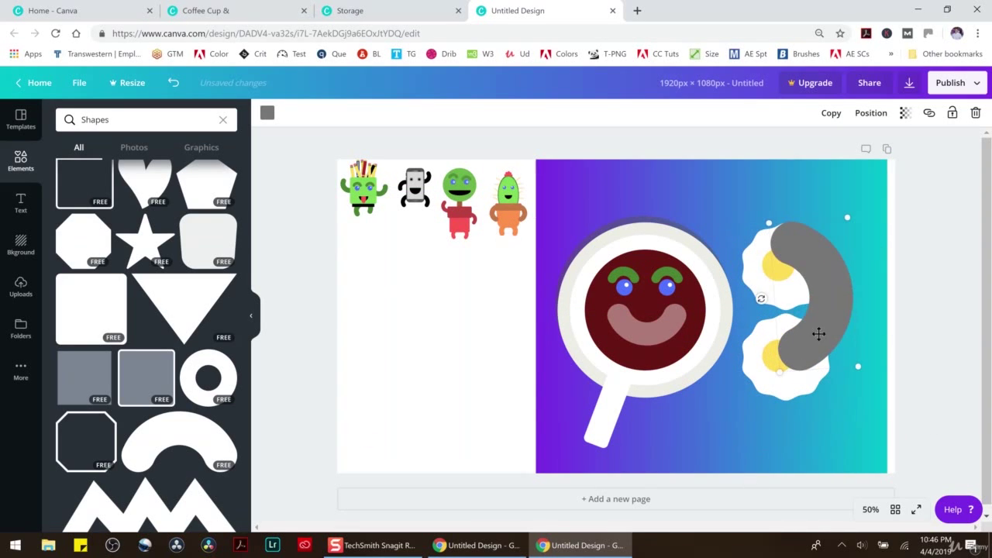
click(975, 112)
Step: Add a zigzag shape, color it dark red, and shrink it to about half its size in the lower part of the page
click(159, 500)
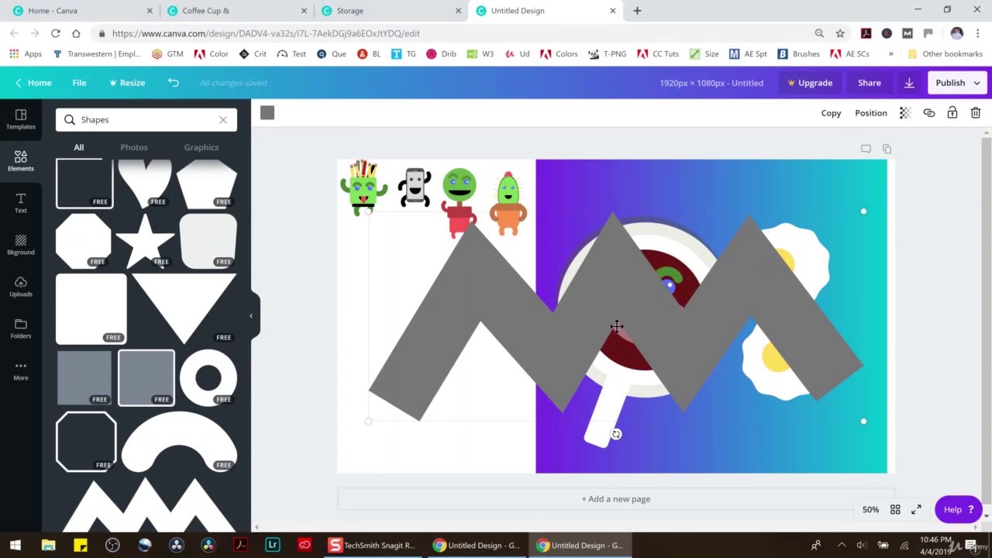
click(267, 114)
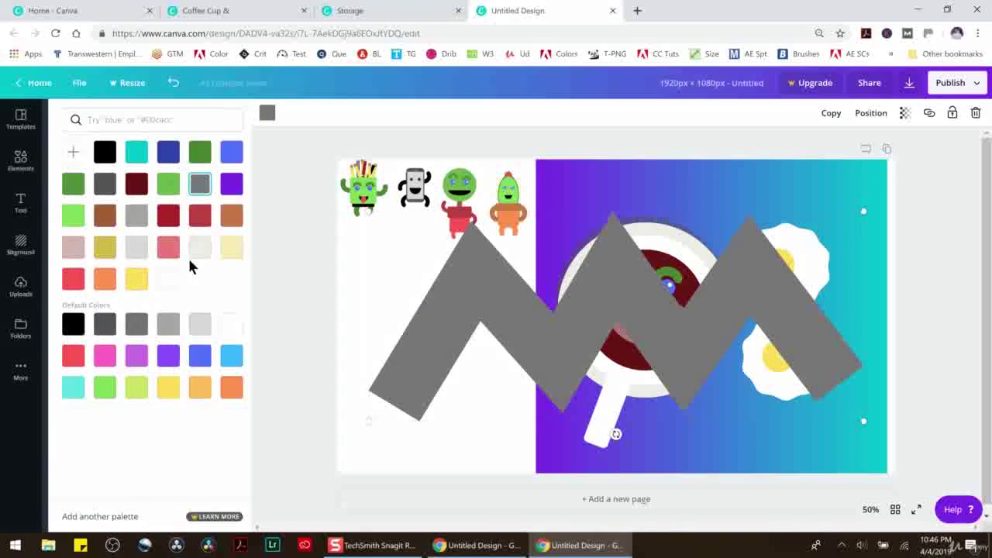
click(194, 216)
drag(605, 305, 596, 335)
drag(855, 242, 614, 342)
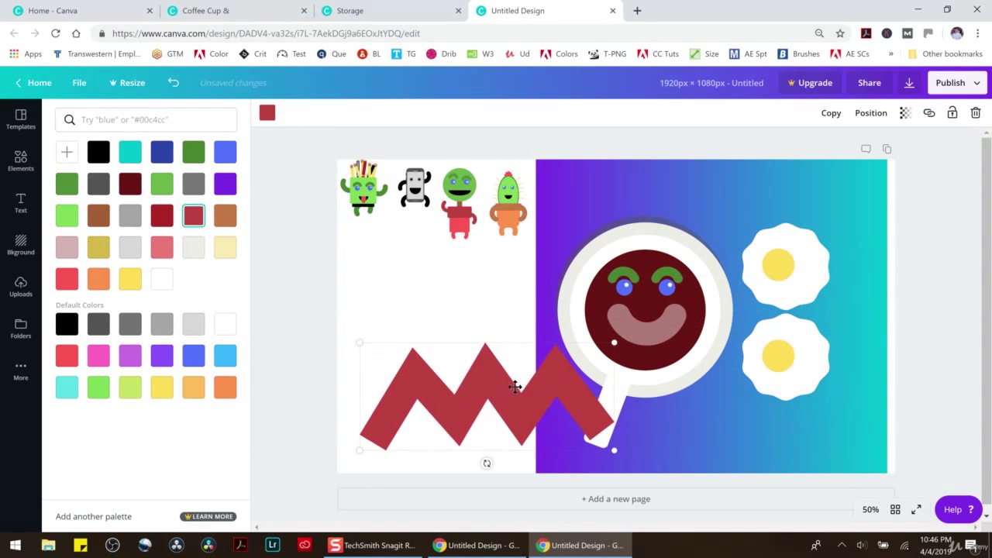
Step: Duplicate the zigzag, place the copy just above the original, and color both zigzags white
drag(511, 383, 492, 324)
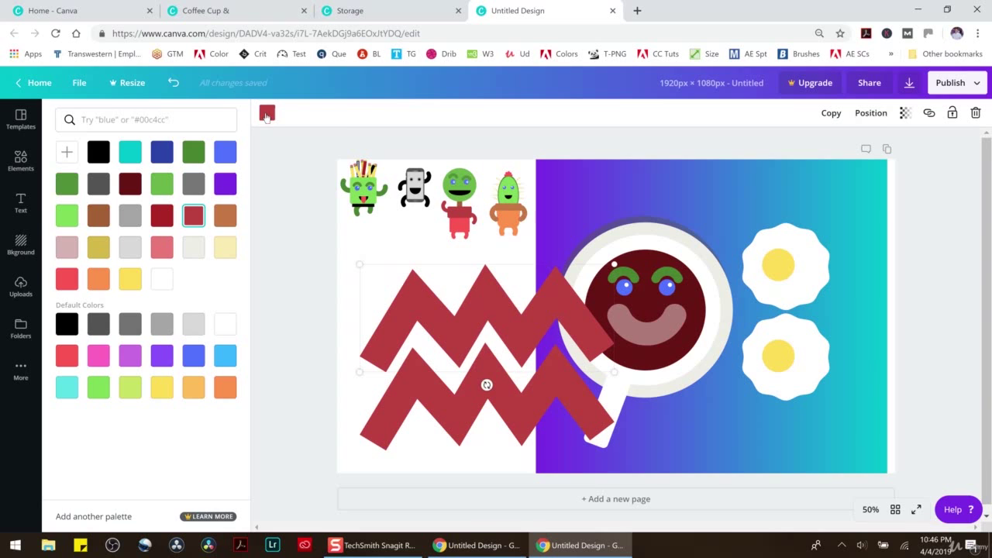
click(267, 114)
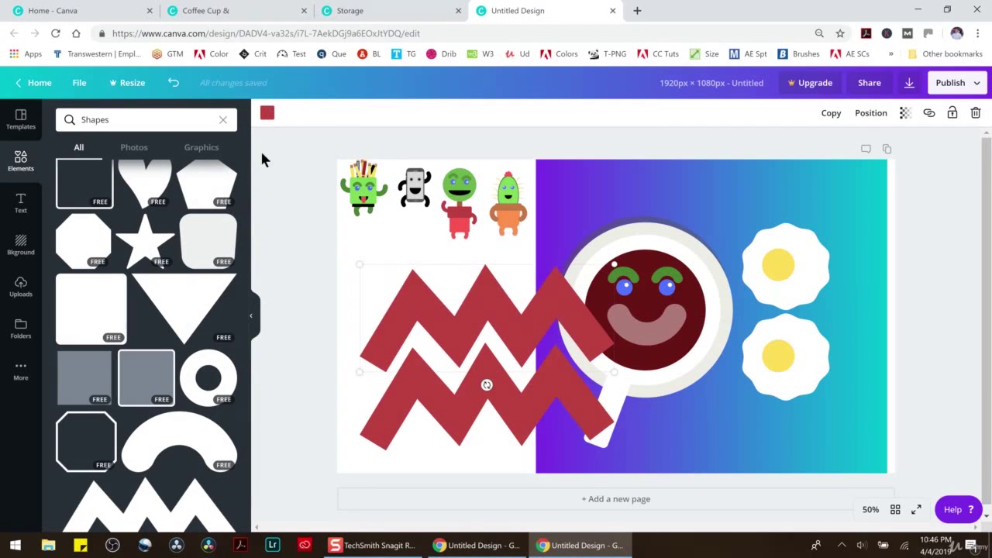
click(267, 115)
click(223, 249)
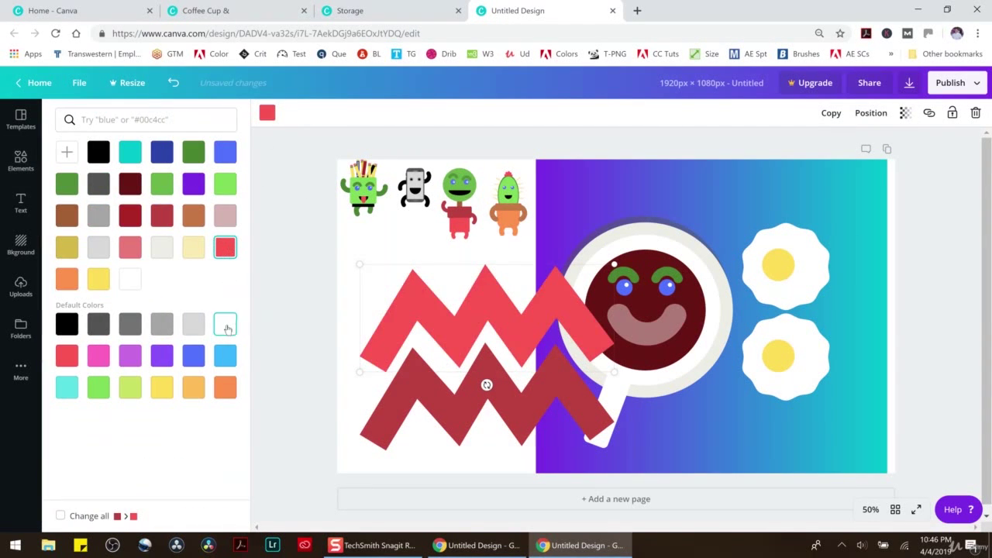
click(226, 326)
click(482, 380)
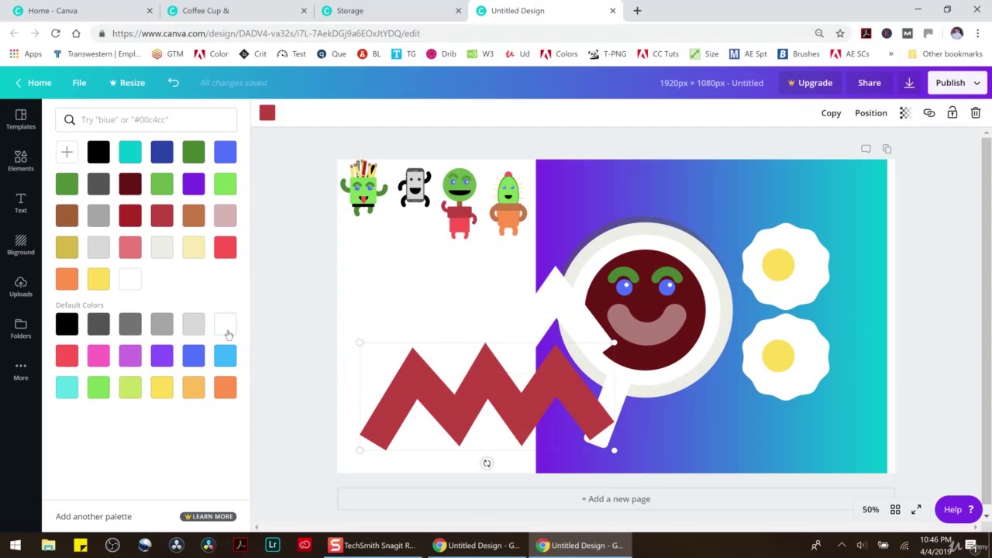
click(225, 326)
Step: Add a rounded square, stretch it into a wide rectangle covering both zigzags, and color it dark red
click(301, 293)
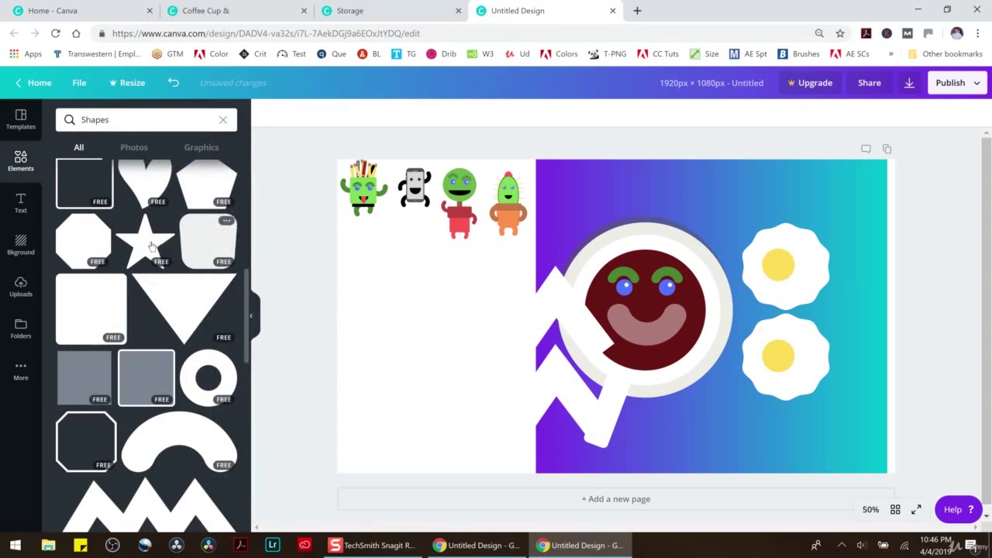
click(106, 303)
drag(606, 311, 459, 344)
drag(594, 343, 641, 345)
drag(493, 220, 496, 257)
drag(494, 468, 496, 447)
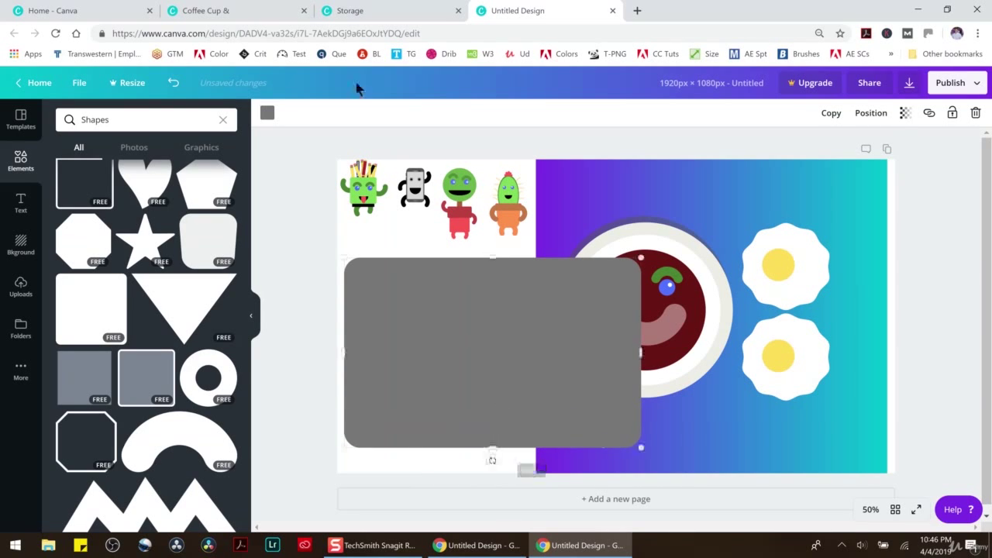
click(267, 114)
click(194, 215)
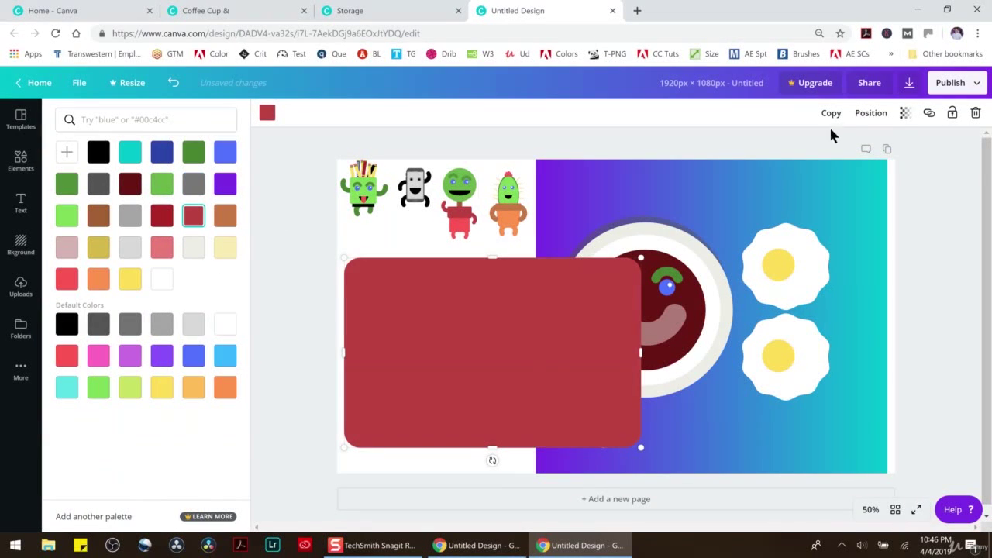
Step: Send the dark red rectangle behind the white zigzags and trim its sides and upper edge to fit them
click(872, 113)
click(837, 166)
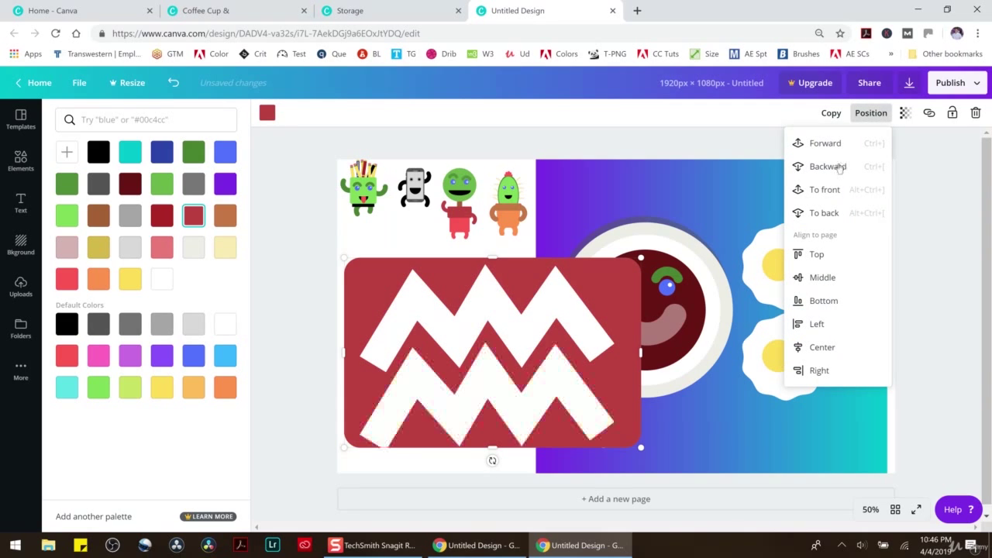
drag(637, 350, 616, 348)
drag(347, 350, 357, 349)
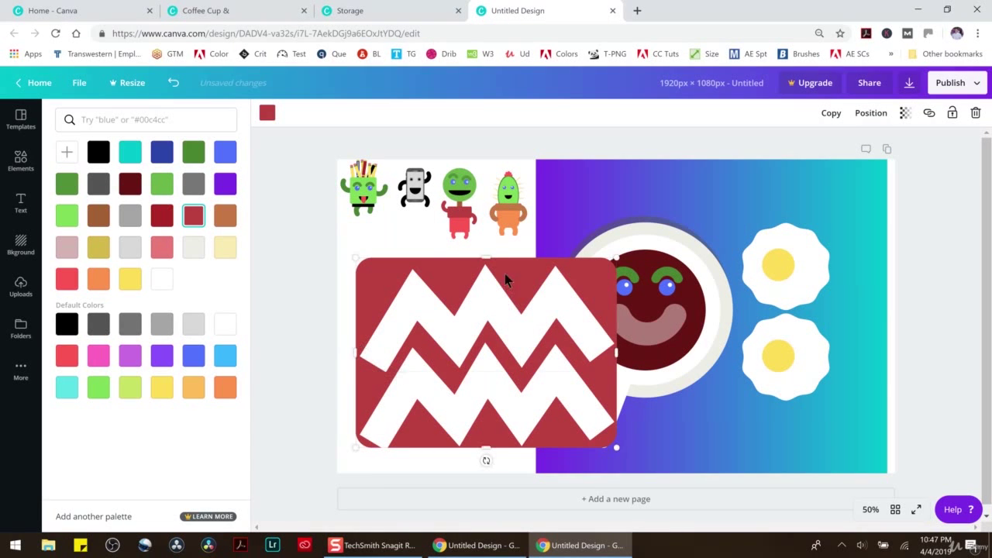
drag(486, 257, 486, 262)
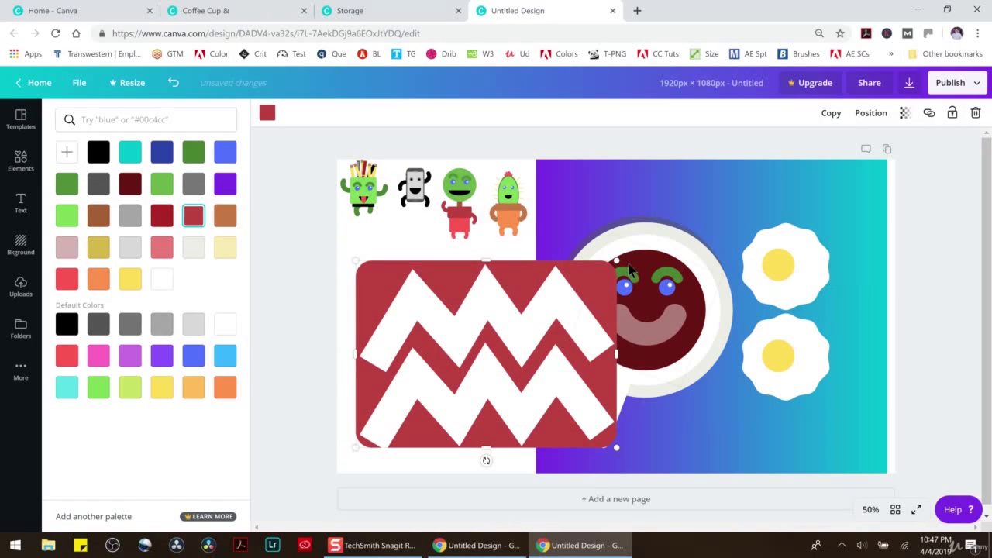
Step: Group the red rectangle with its zigzags, shrink the group, and place it below the coffee cup beside the handle
drag(295, 251, 454, 450)
click(817, 113)
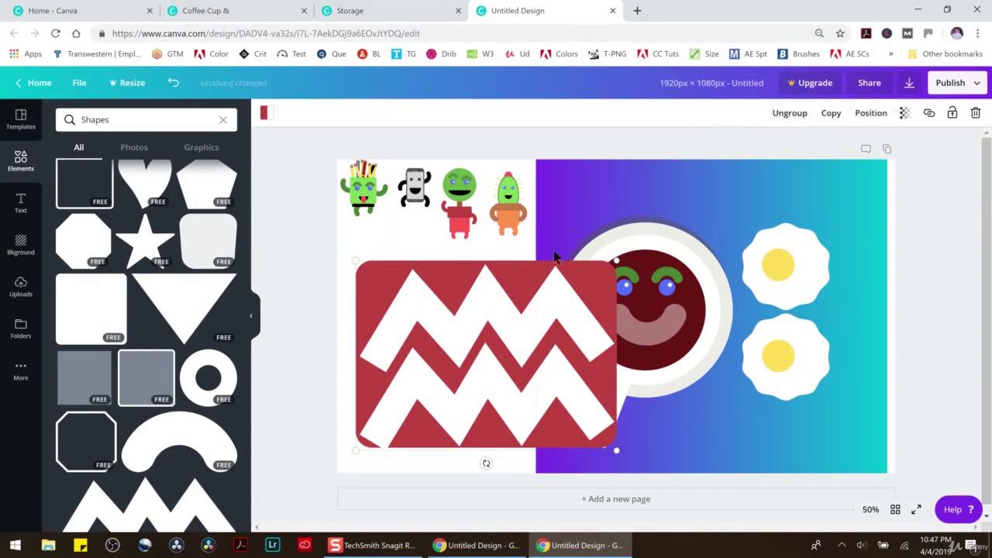
drag(618, 260, 718, 431)
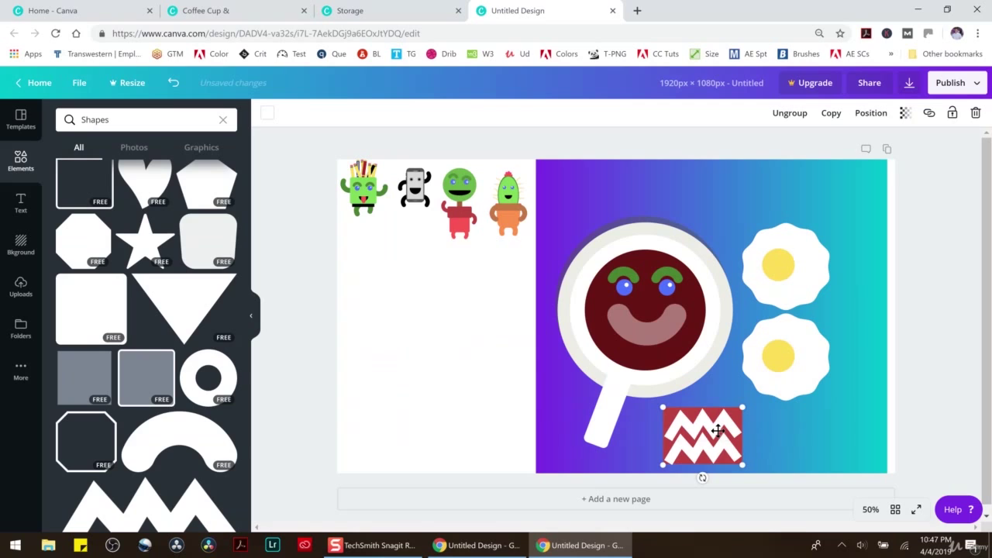
Step: Delete the group of the red rectangle and white zigzags below the coffee cup
click(975, 113)
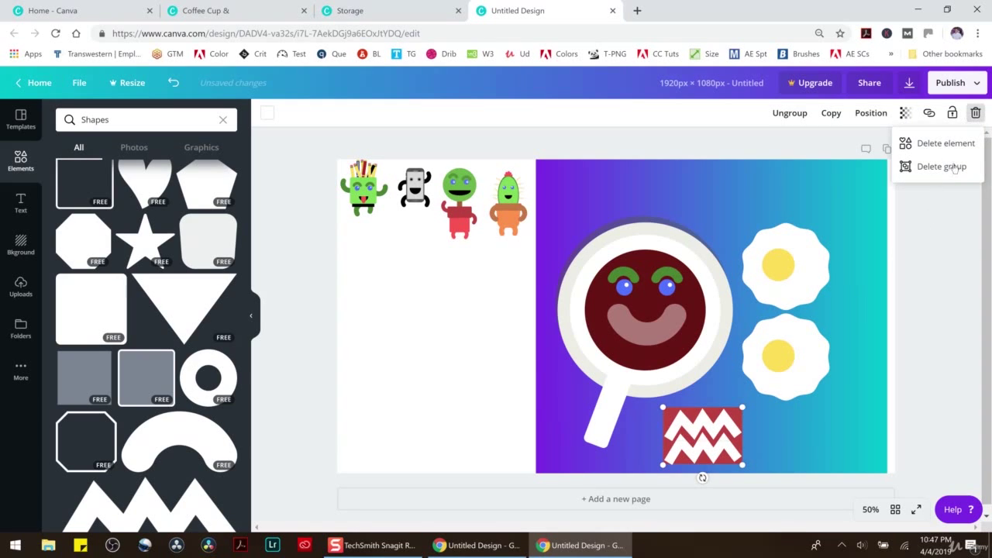
click(935, 170)
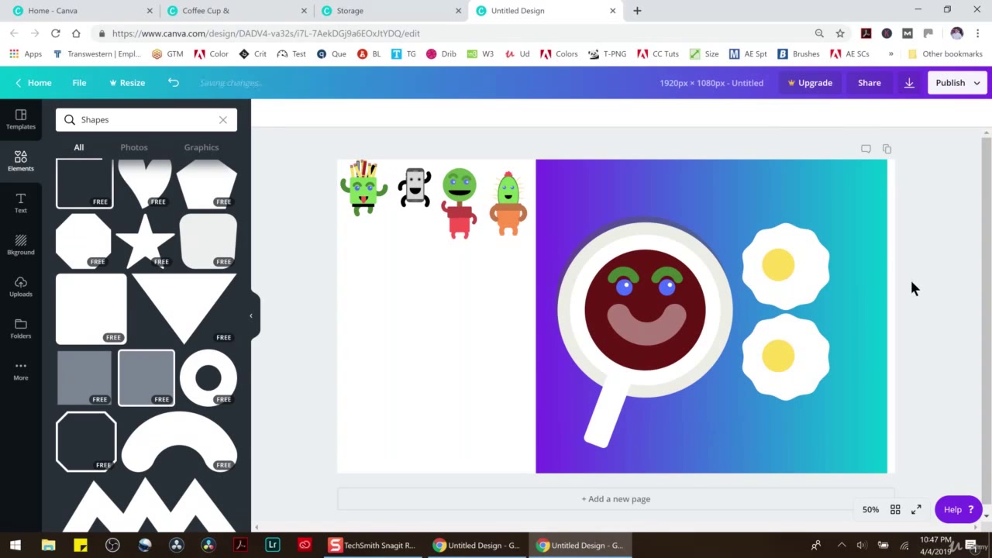
Step: Add a rounded square, shape it into a tall, narrow gray rectangle, and place it on the blank area beside the gradient
scroll(194, 369, down, 5)
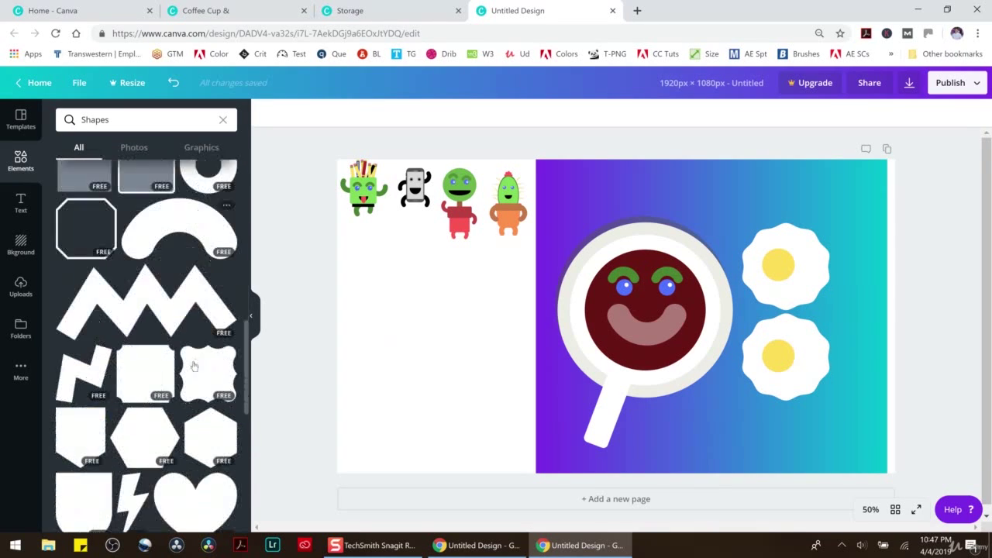
scroll(193, 369, down, 2)
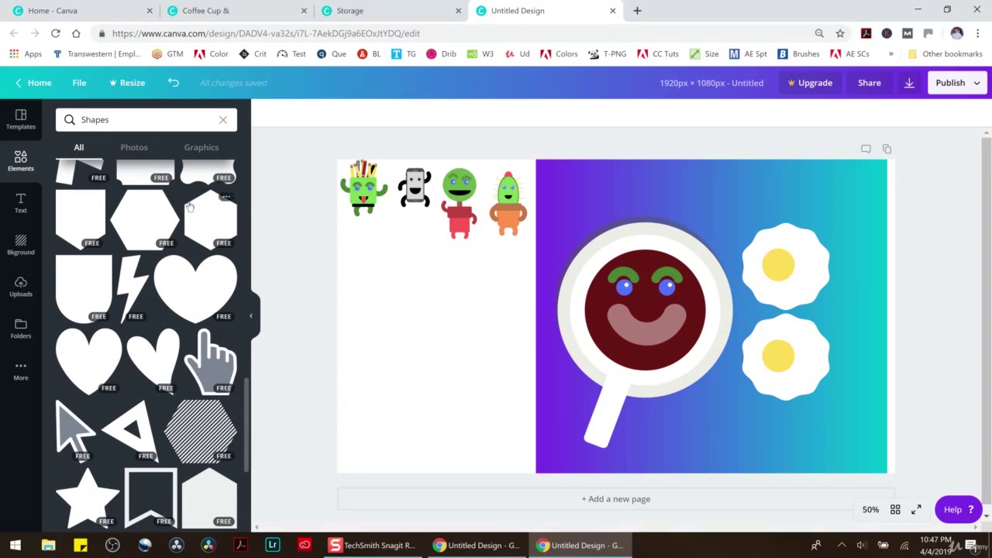
scroll(152, 232, up, 2)
scroll(152, 233, up, 4)
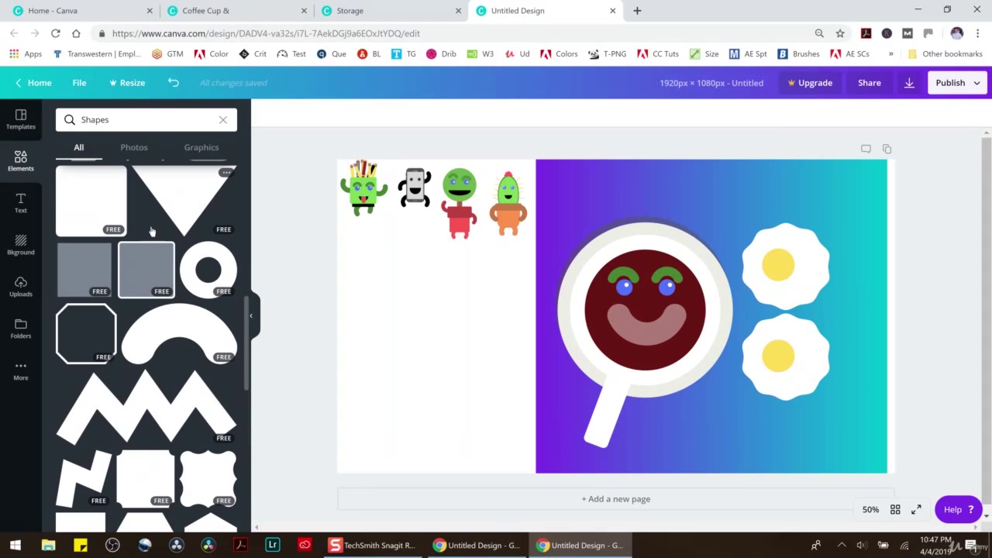
click(157, 253)
scroll(147, 310, up, 2)
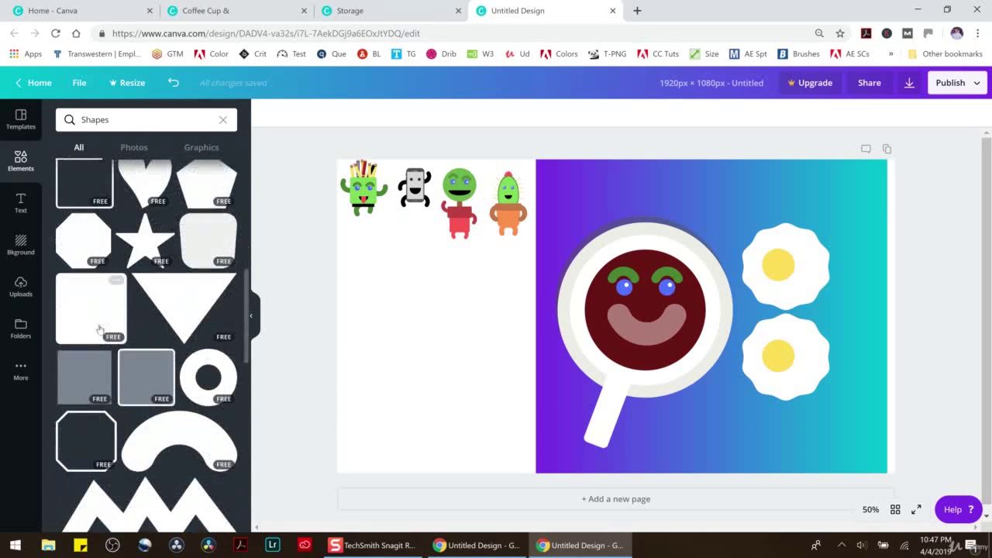
drag(746, 315, 463, 308)
drag(477, 232, 423, 314)
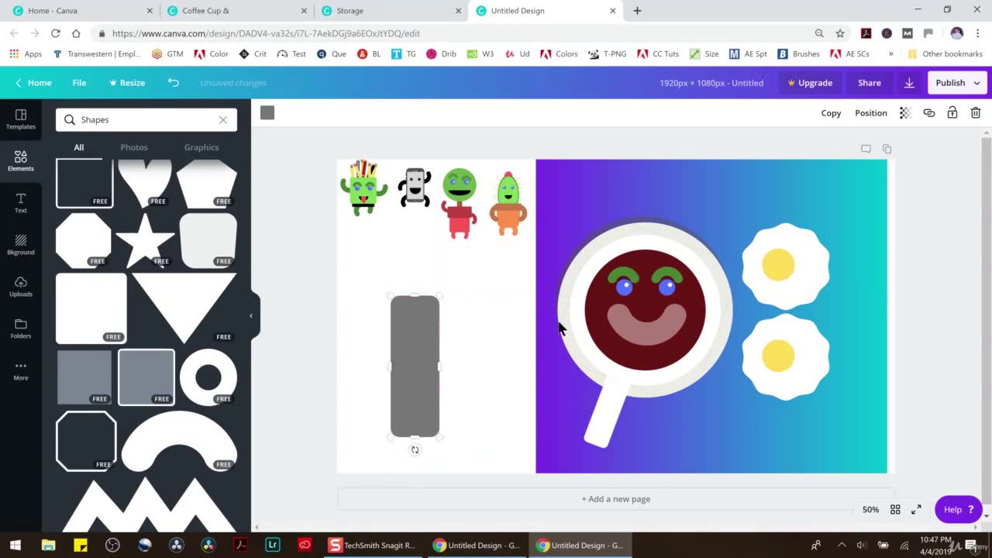
Step: Add a circle about 219 px wide, place it over the gray rectangle's right edge, and color it white
scroll(109, 258, up, 10)
click(98, 252)
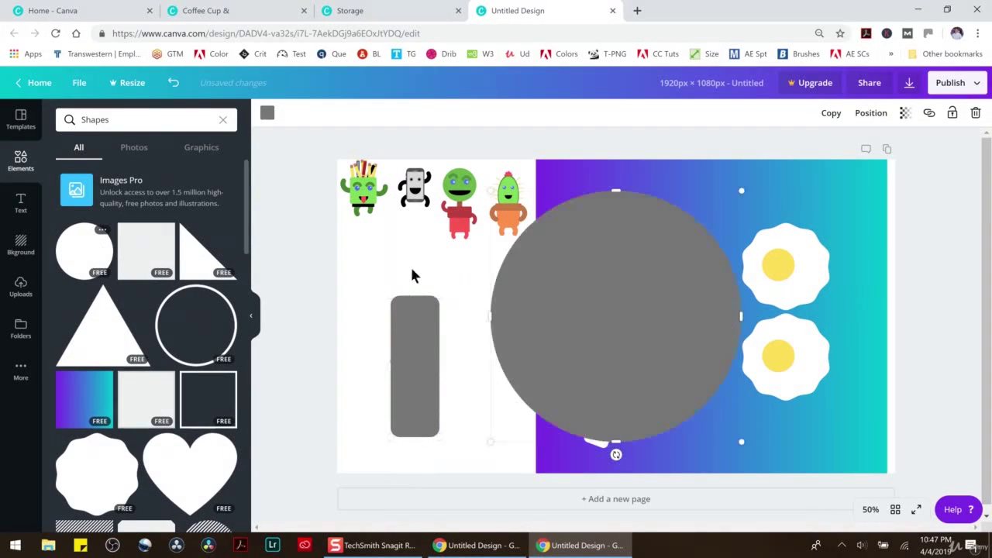
drag(742, 191, 525, 346)
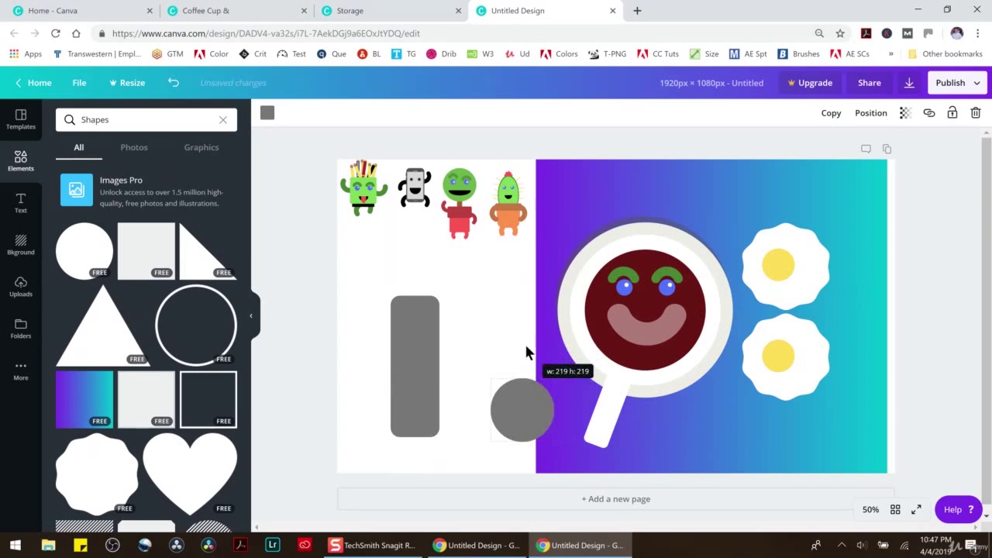
drag(522, 395, 456, 328)
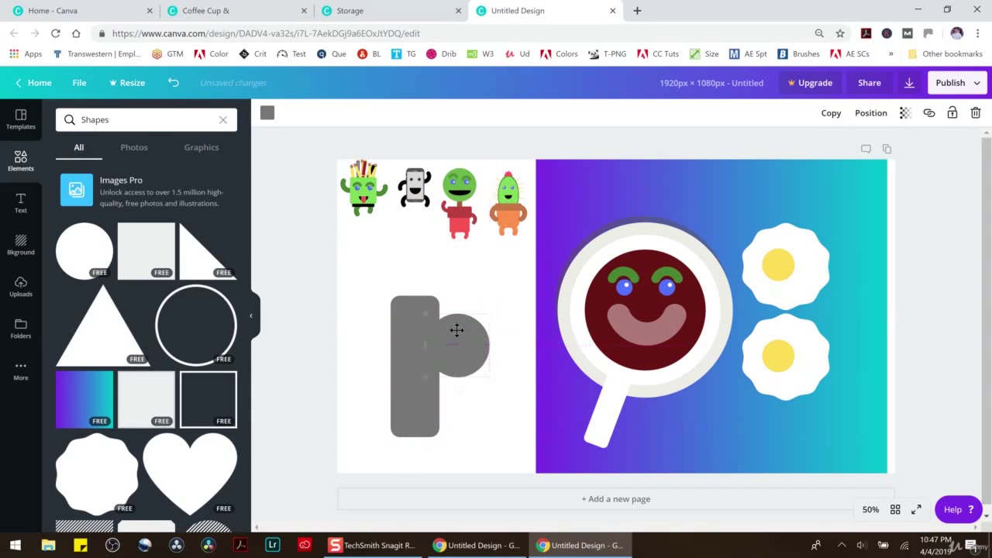
click(266, 112)
click(225, 324)
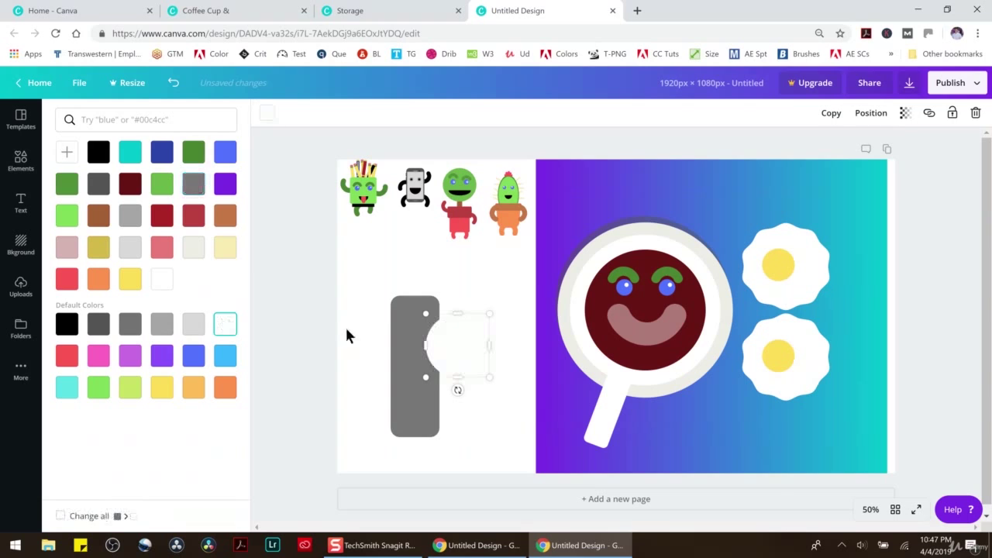
Step: Duplicate the white circle onto the rectangle's left edge and stretch it vertically to cut a long, shallow curve into that side
key(ctrl+d)
drag(485, 379, 377, 407)
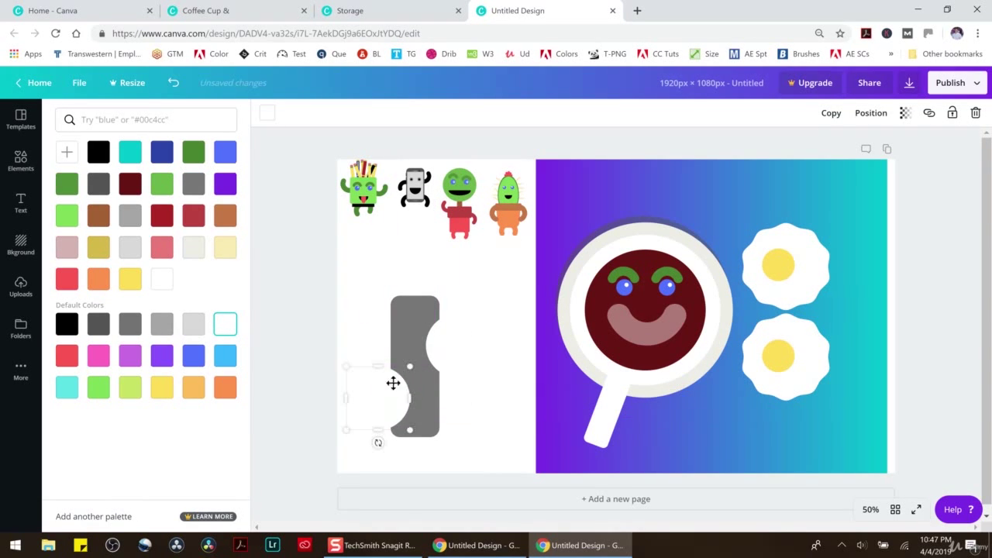
drag(380, 370, 361, 290)
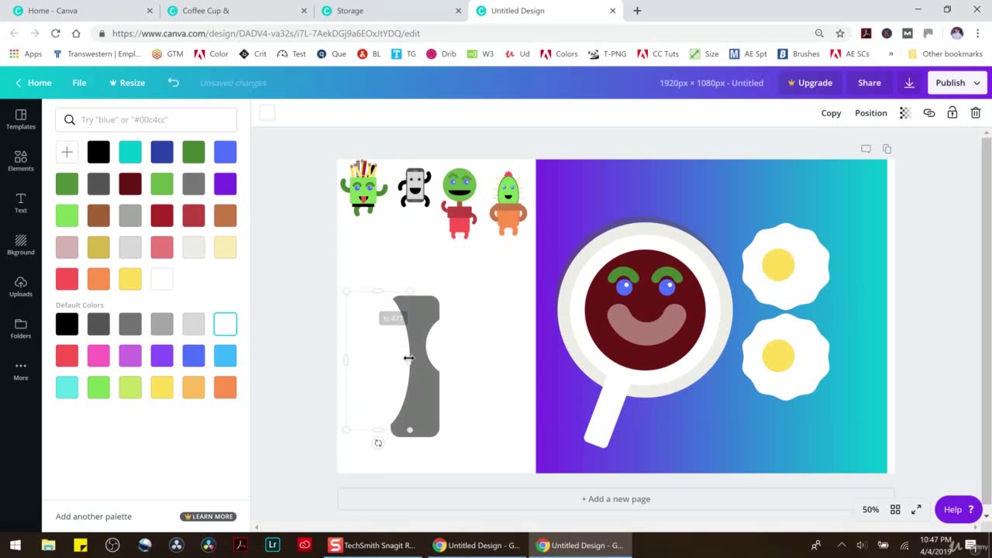
drag(412, 362, 386, 364)
Step: Stretch the white circle on the rectangle's right edge vertically and adjust it to mirror the curve on the left edge
click(463, 372)
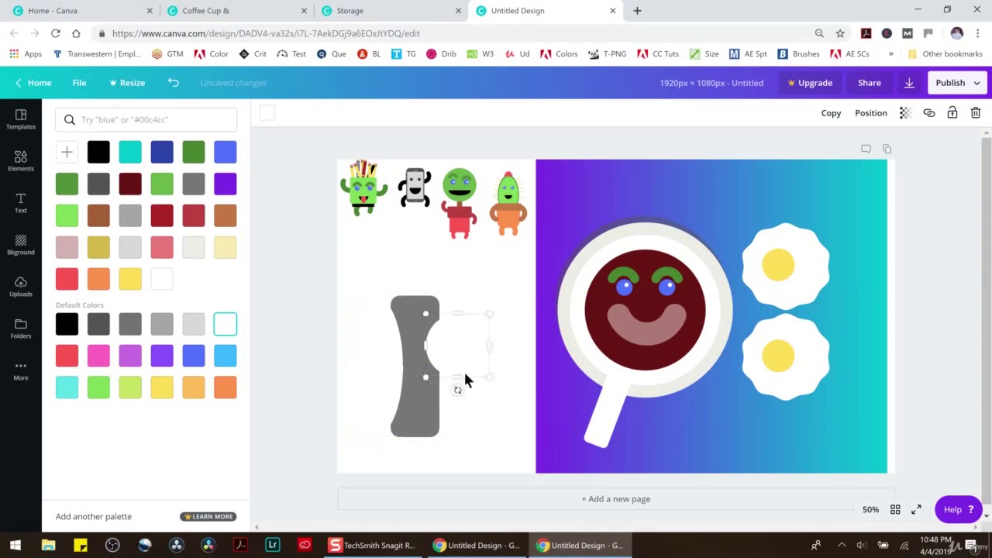
drag(456, 379, 458, 457)
drag(460, 301, 459, 280)
drag(454, 346, 379, 351)
click(325, 318)
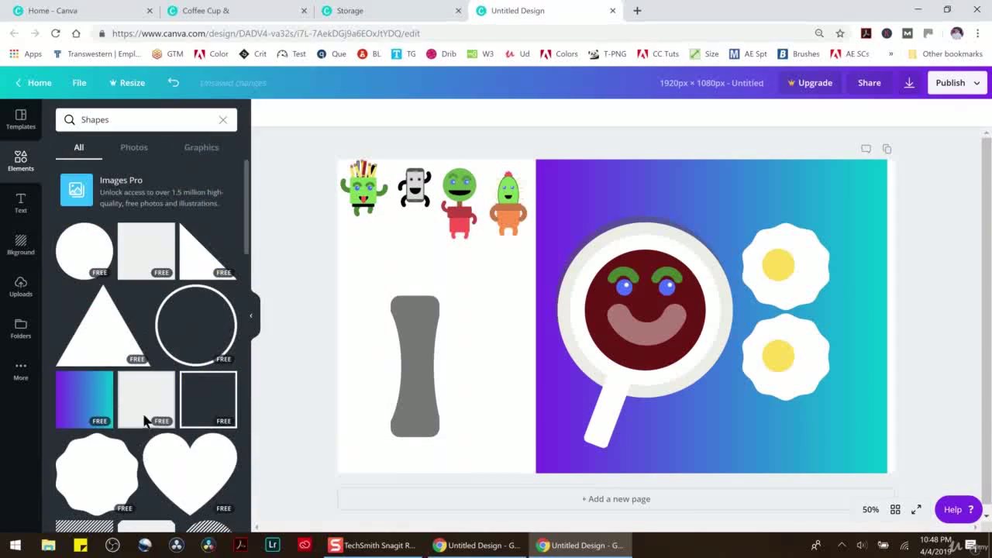
Step: Add a zigzag shape, shrink it, turn it upright, and place it over the curved gray strip
scroll(155, 372, down, 3)
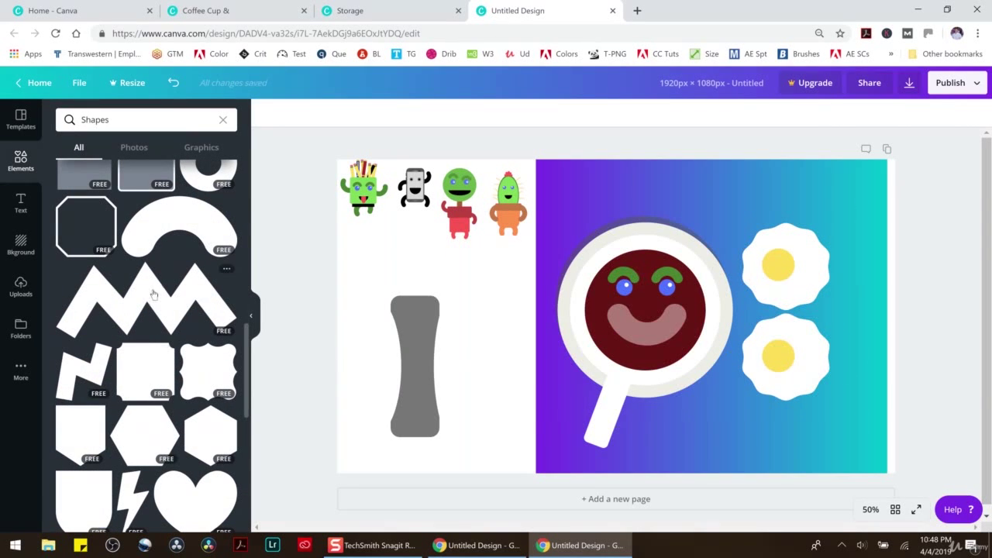
click(154, 295)
drag(614, 434, 451, 312)
drag(700, 189, 560, 408)
drag(496, 415, 417, 276)
drag(488, 276, 420, 377)
drag(415, 371, 435, 338)
Step: Color the zigzag white, center it on the strip, and color the gray strip dark red
click(267, 113)
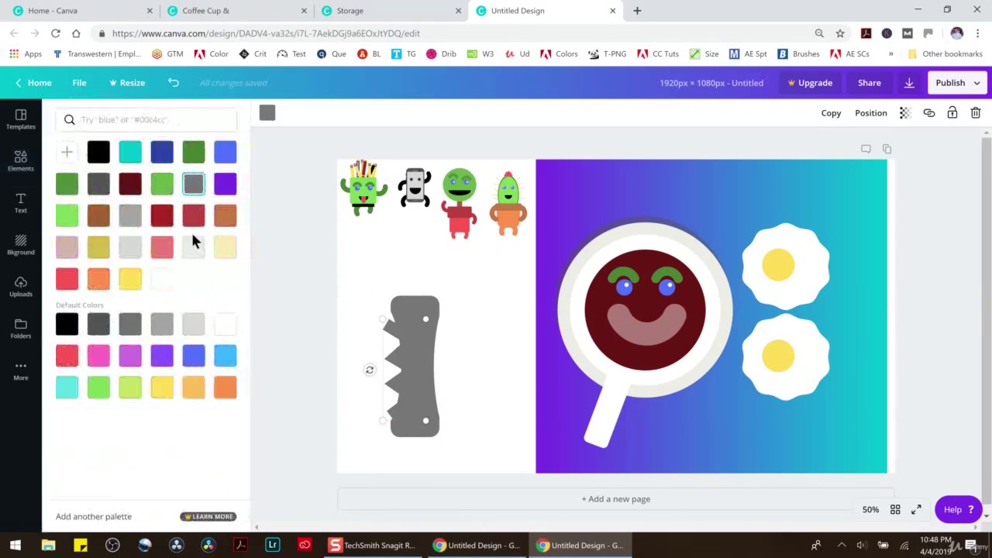
click(225, 324)
drag(418, 372, 434, 354)
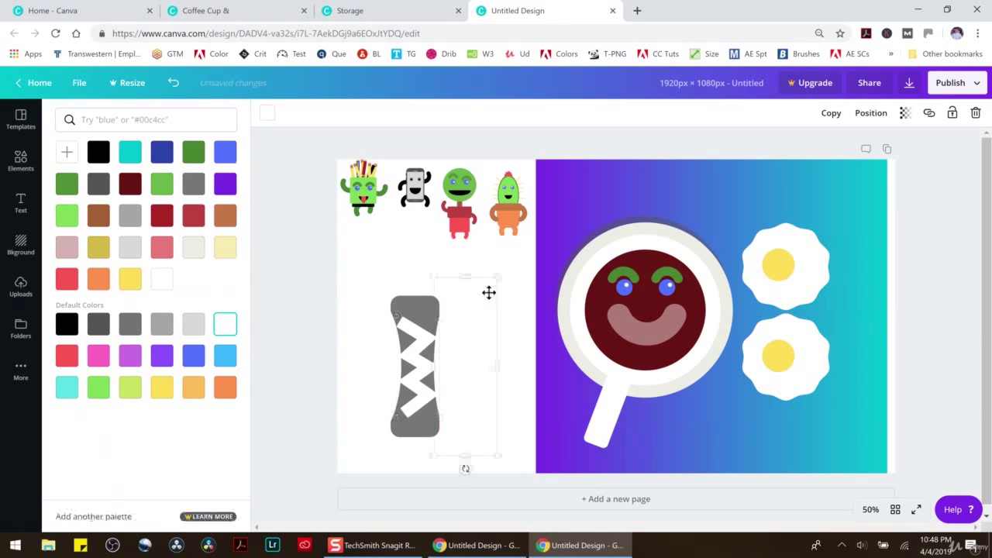
click(417, 304)
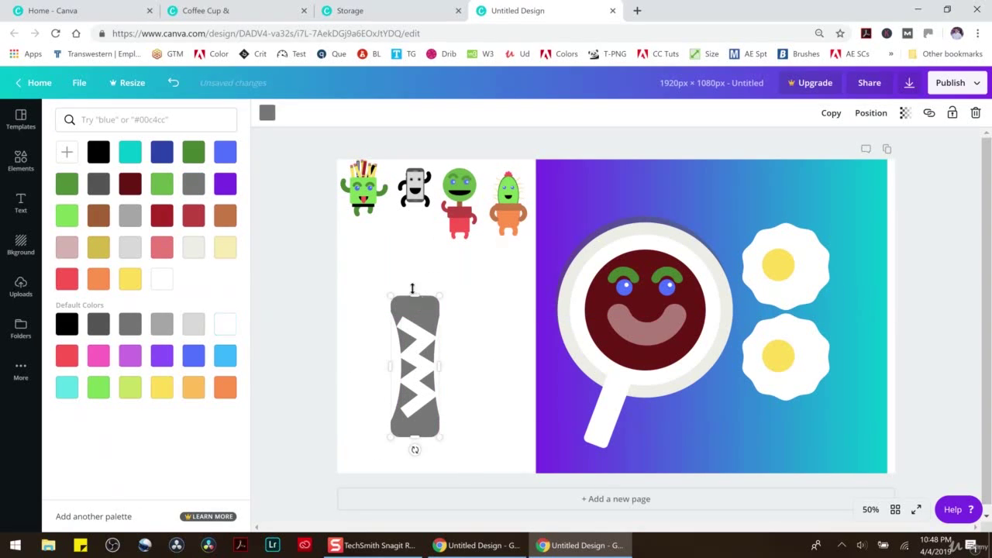
click(196, 223)
click(298, 277)
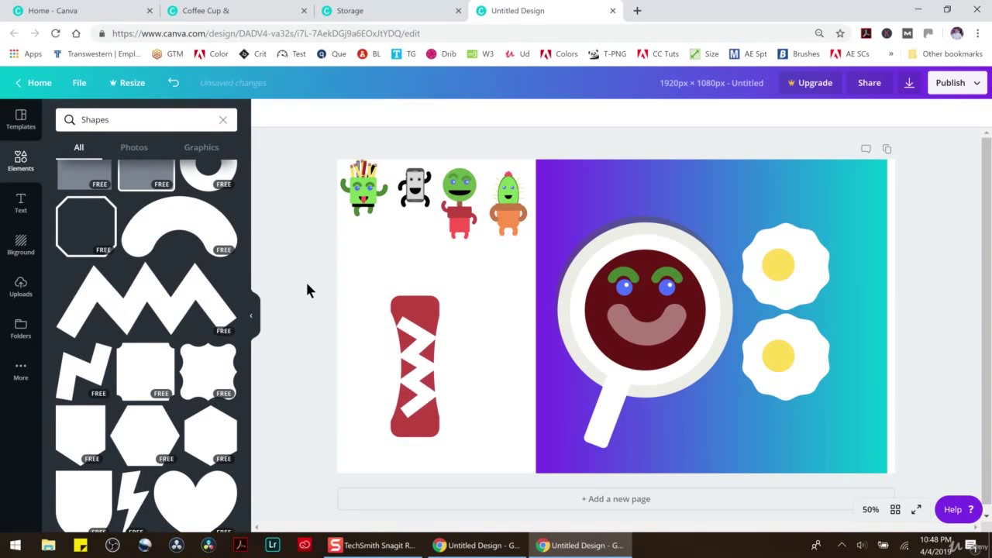
Step: Delete the red strip together with its zigzag and white masking circles
drag(299, 252, 502, 460)
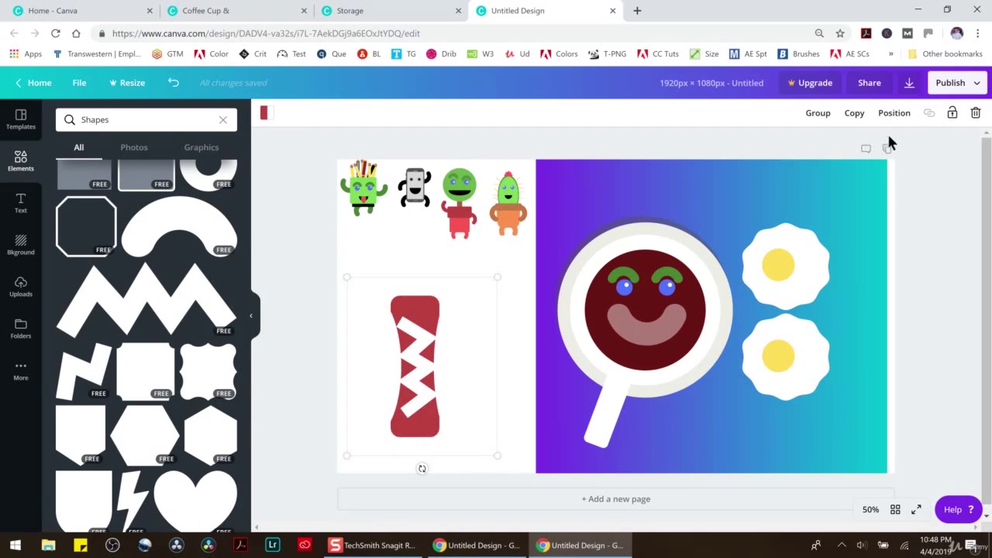
click(975, 113)
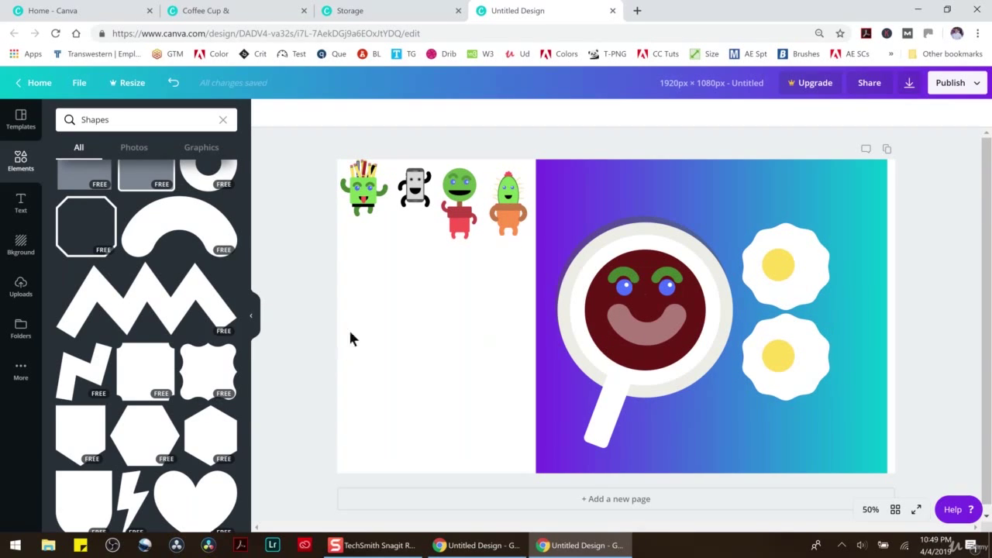
Step: Add a thick arc, shrink and rotate it, and place it at the cup's lower left as an arm
click(187, 232)
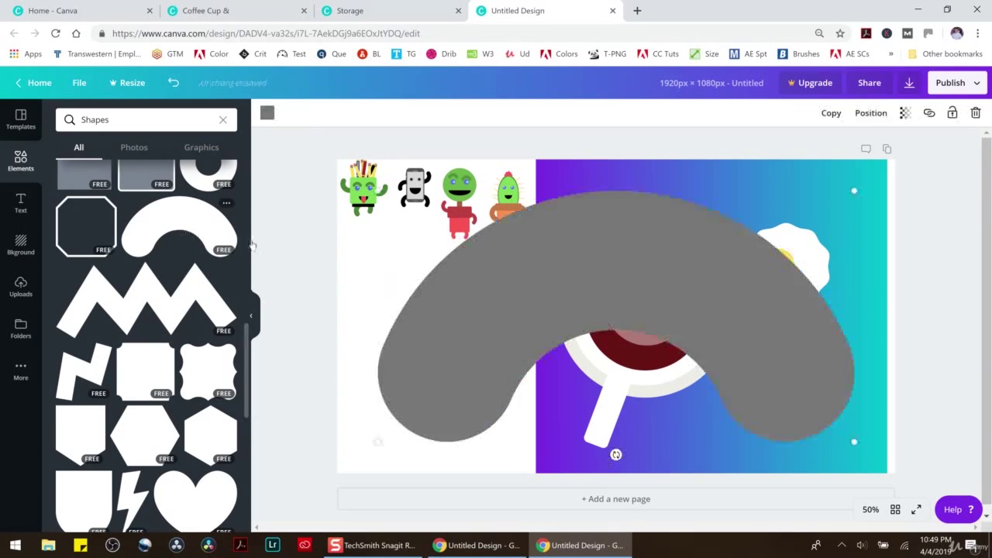
drag(720, 444, 728, 399)
drag(856, 199, 505, 321)
drag(438, 376, 547, 361)
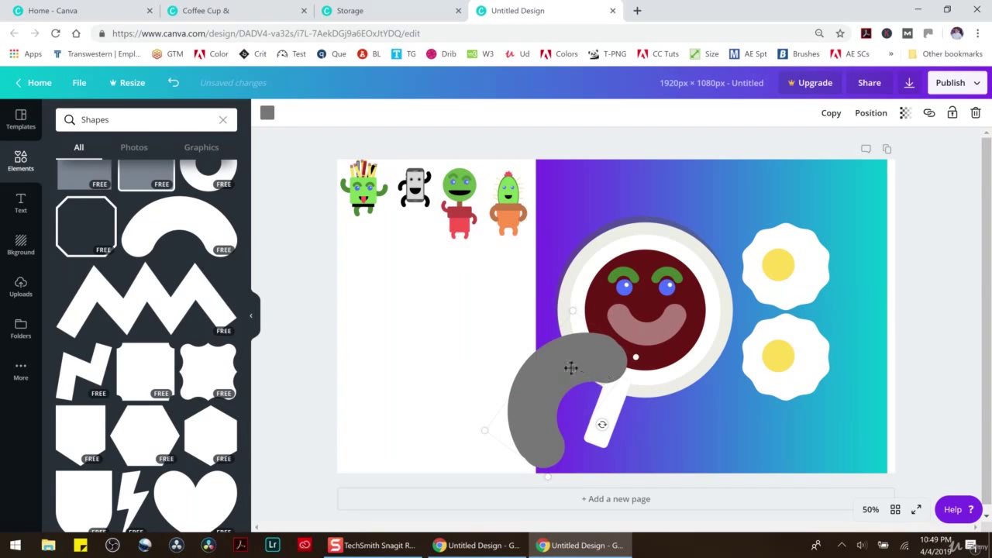
Step: Duplicate the arm, rotate the copy to mirror the original, and place it at the cup's lower right
drag(571, 367, 687, 377)
drag(733, 419, 644, 409)
drag(690, 369, 711, 372)
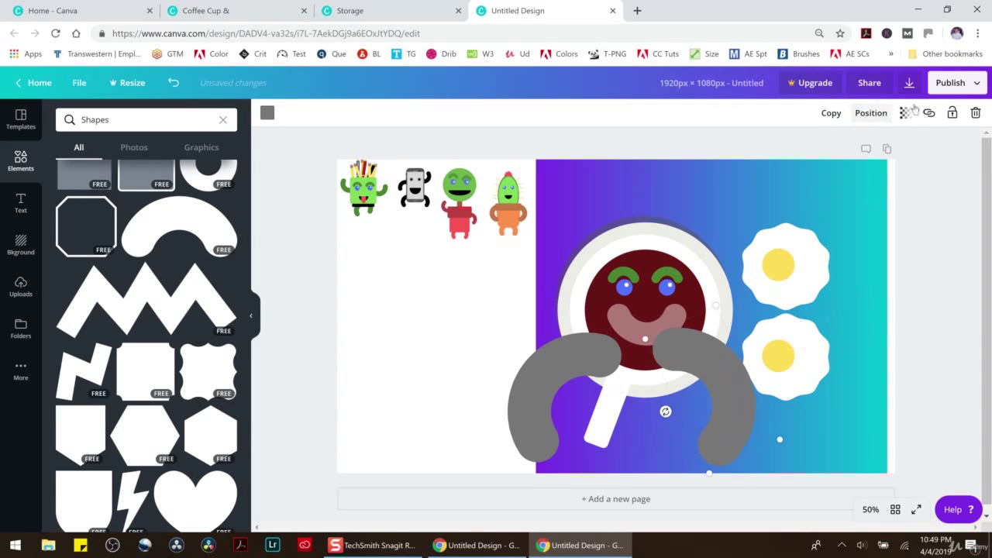
Step: Send both gray arms backward until they sit behind the coffee cup
click(869, 116)
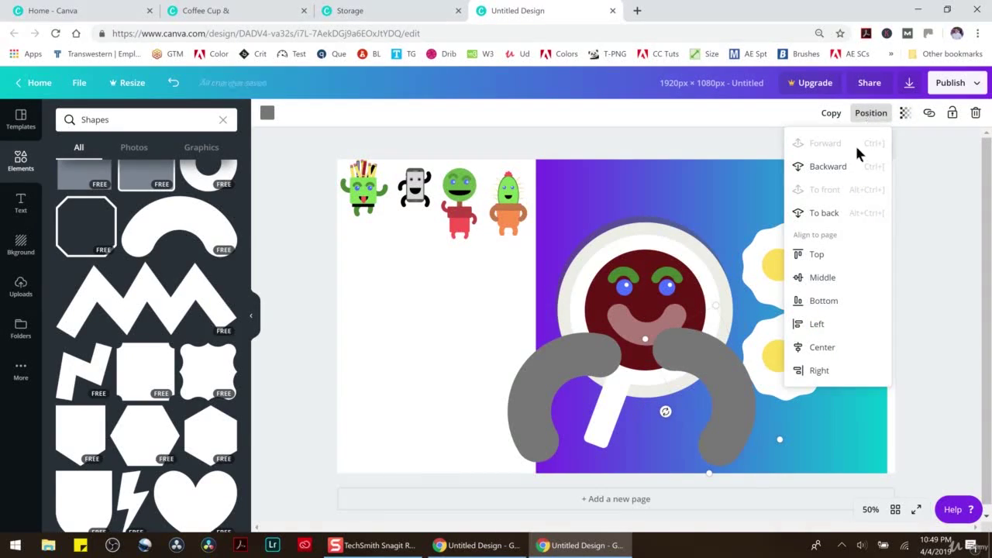
click(829, 169)
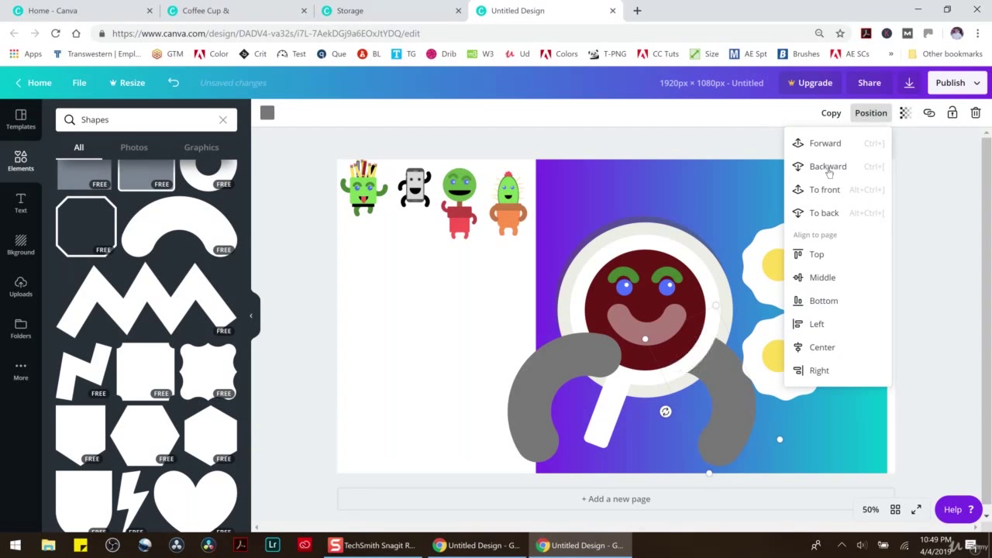
click(580, 348)
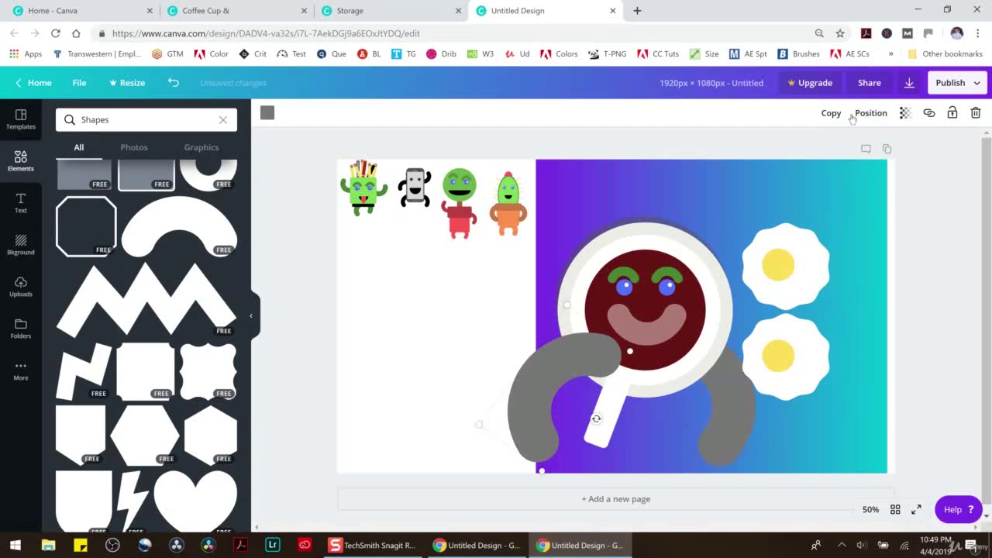
click(853, 115)
click(843, 168)
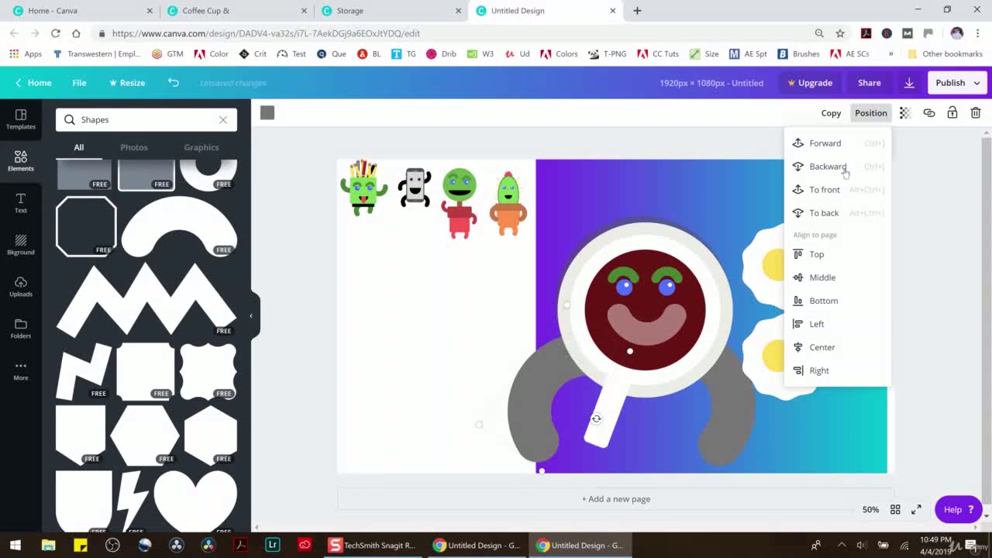
click(945, 287)
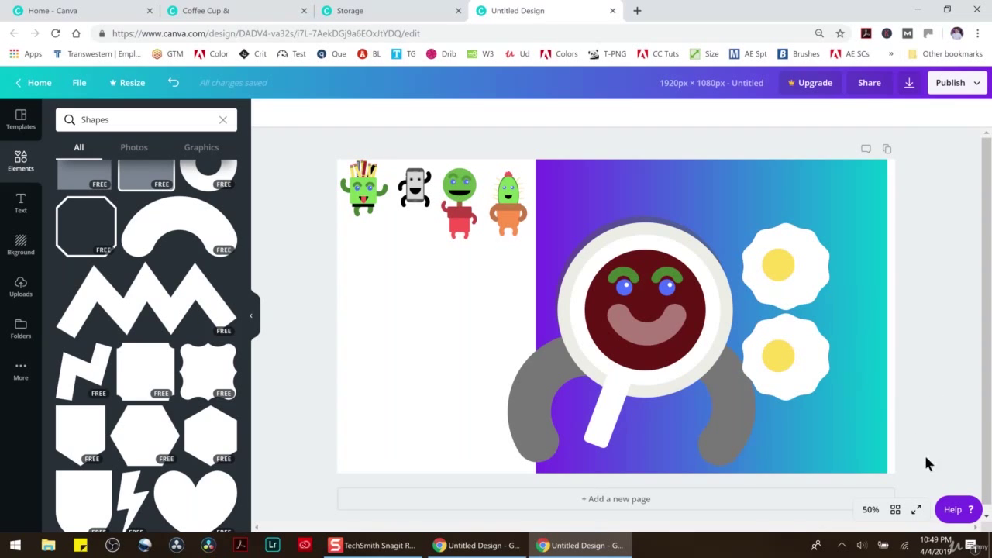
Step: Delete the whole breakfast scene, including the cup, arms, eggs, and gradient backdrop, keeping the four small characters
drag(881, 405, 569, 155)
click(975, 113)
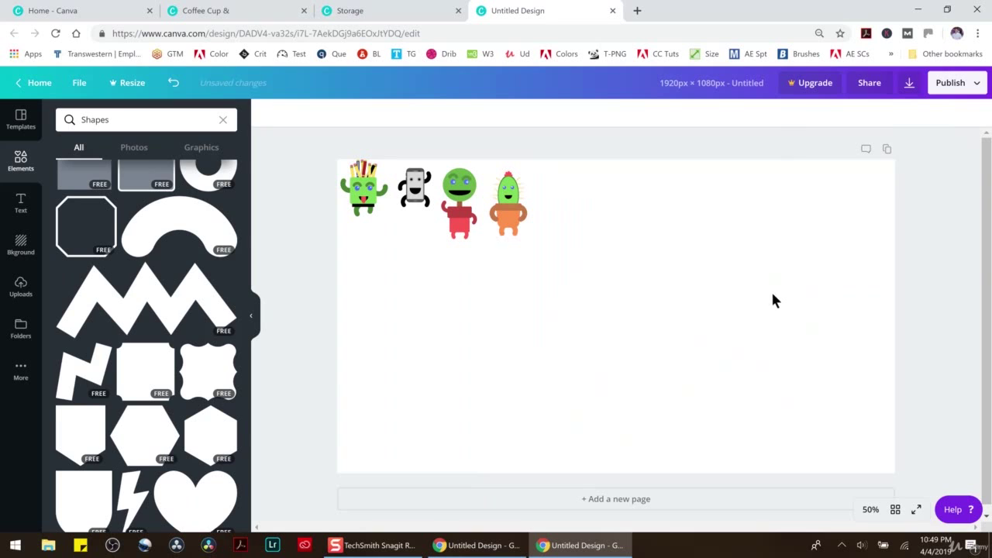
Step: Add the tapered rounded square, shrink it near the middle of the page, and color it pale yellow
scroll(223, 370, down, 4)
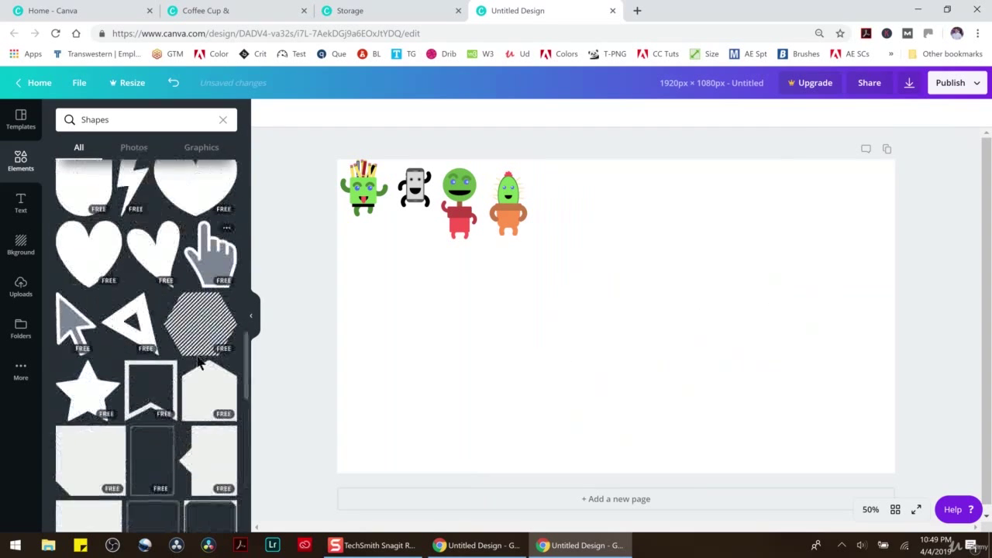
scroll(199, 363, up, 8)
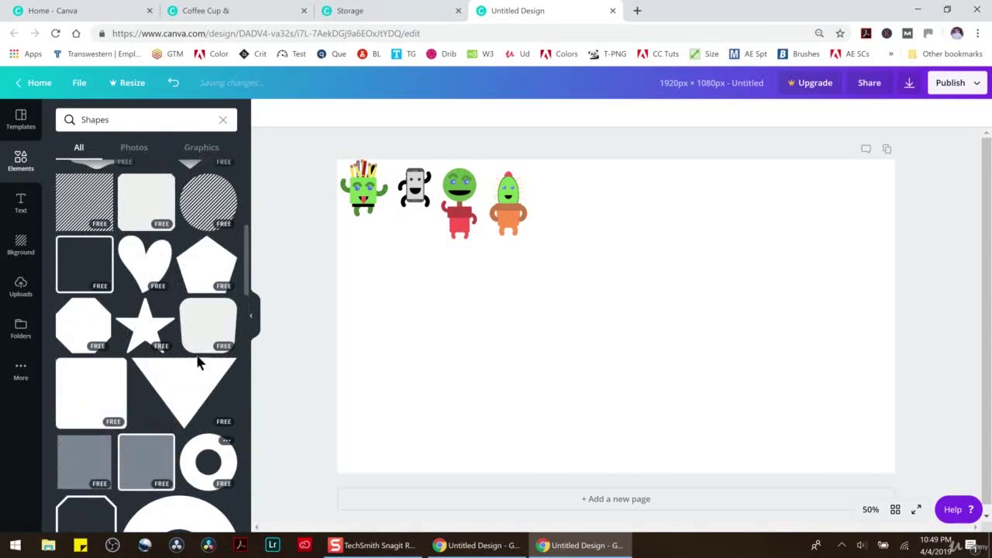
drag(207, 329, 720, 317)
drag(845, 206, 708, 336)
drag(661, 381, 649, 324)
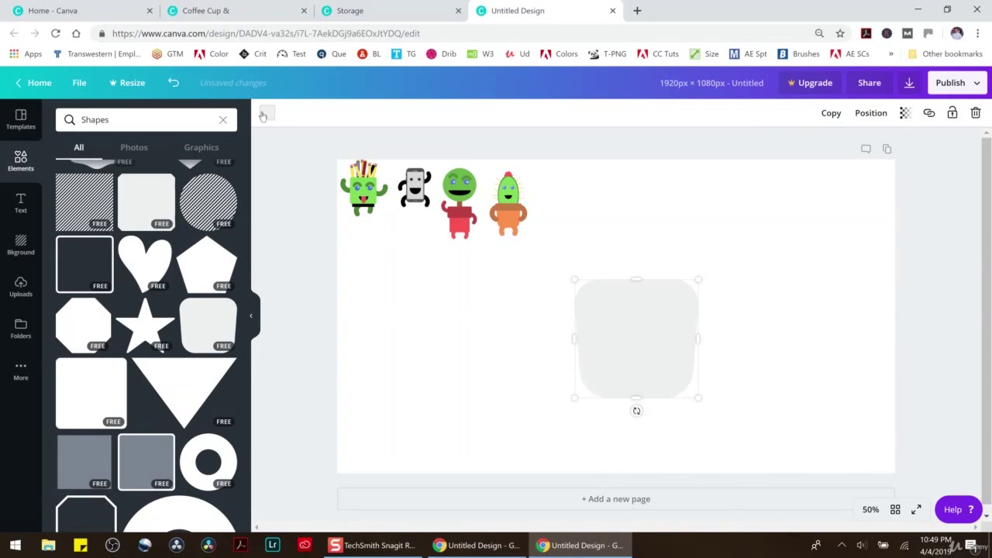
click(266, 116)
click(67, 246)
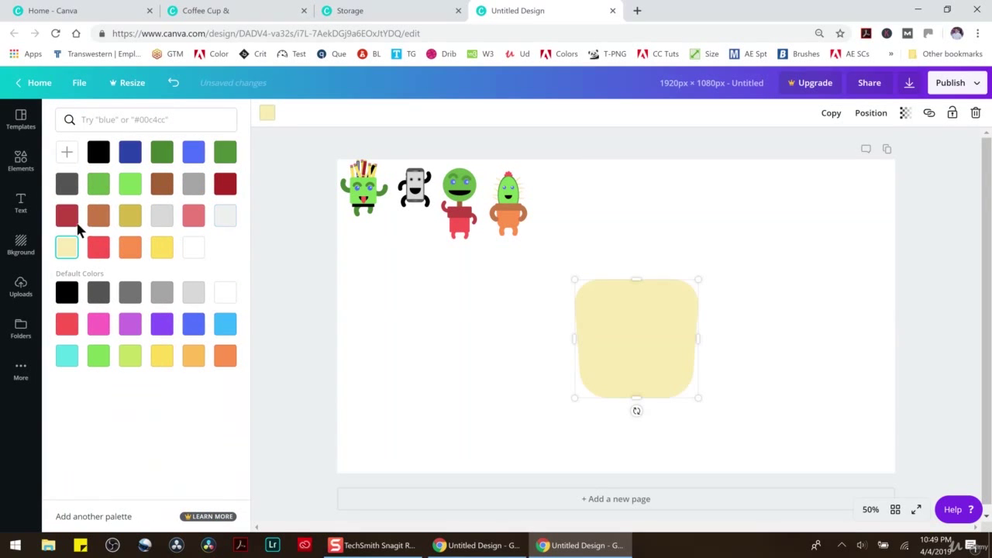
Step: Recolor the tapered rounded cup body with the custom cream color #f1eddd
click(67, 152)
drag(111, 184, 76, 183)
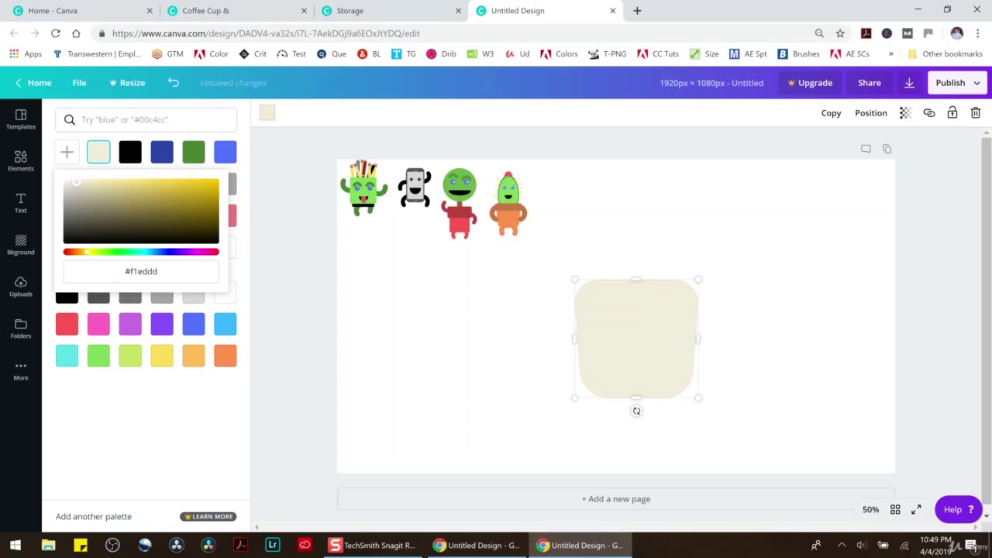
click(411, 303)
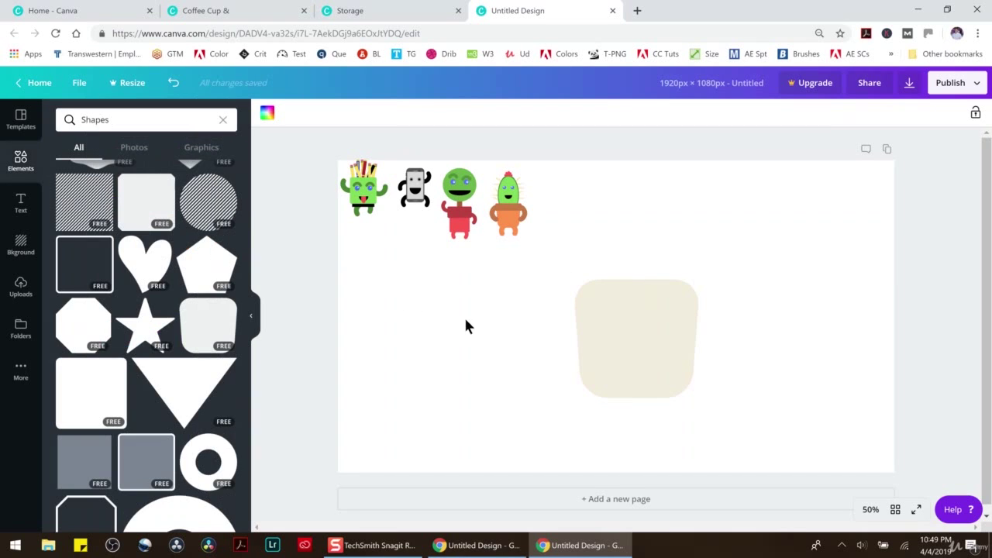
Step: Add the ring shape, shrink it onto the cup body's right edge as a handle, and color it darker cream #e1ddcc
click(208, 462)
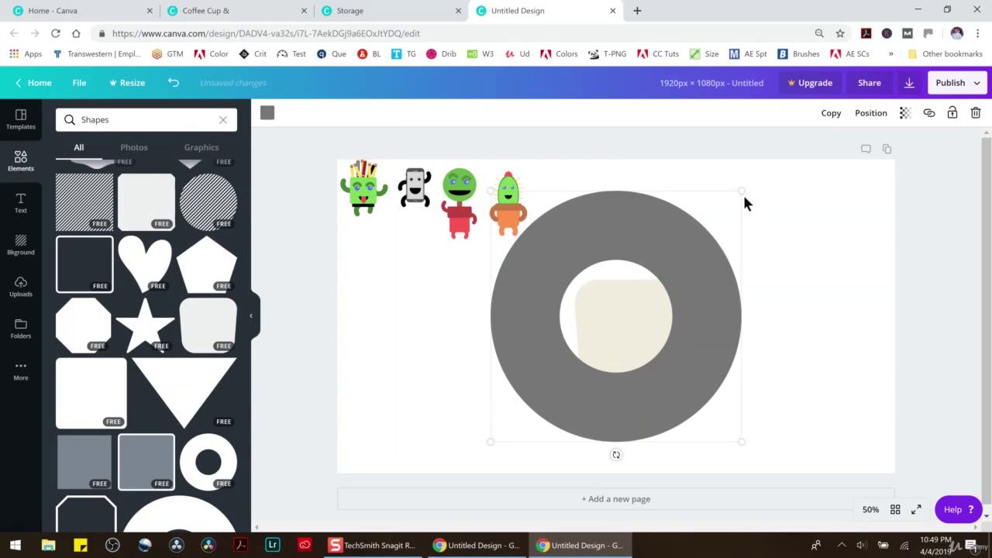
drag(742, 191, 706, 303)
click(268, 114)
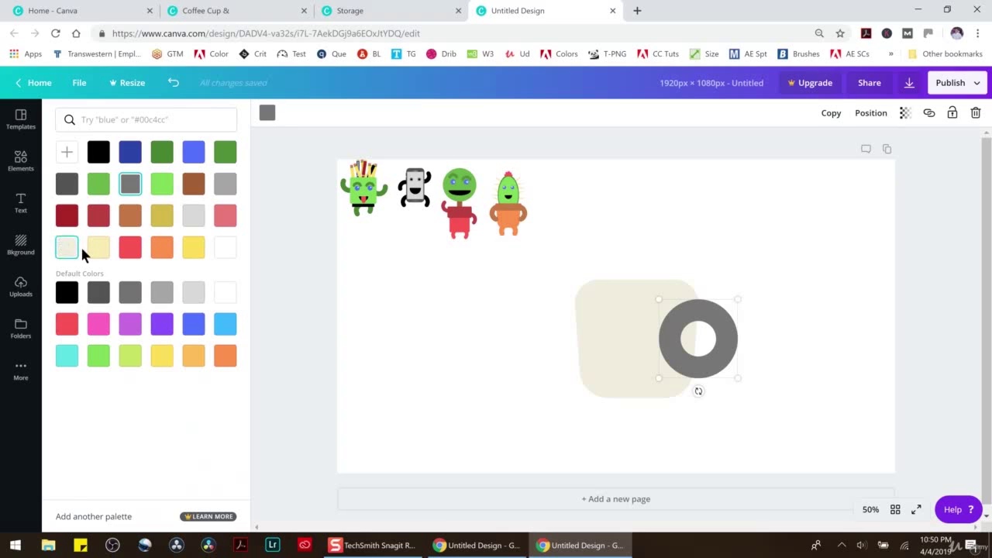
click(70, 250)
click(70, 158)
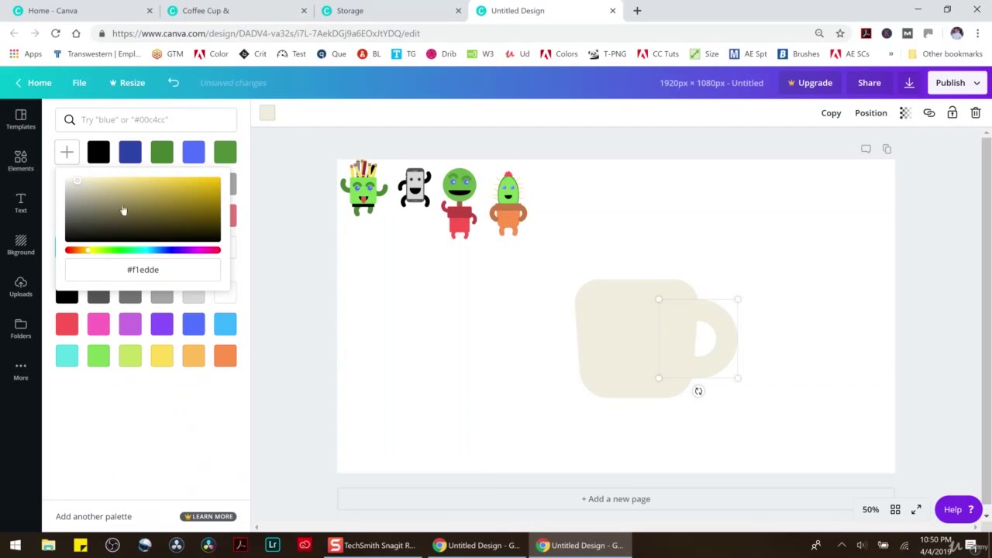
drag(84, 189, 77, 186)
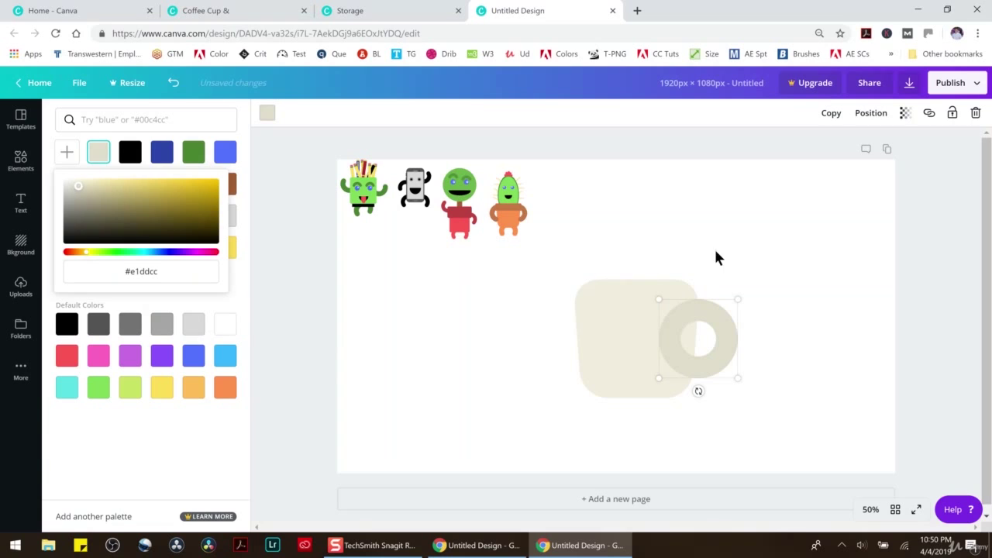
Step: Send the ring handle backward behind the cup body
click(720, 318)
click(865, 117)
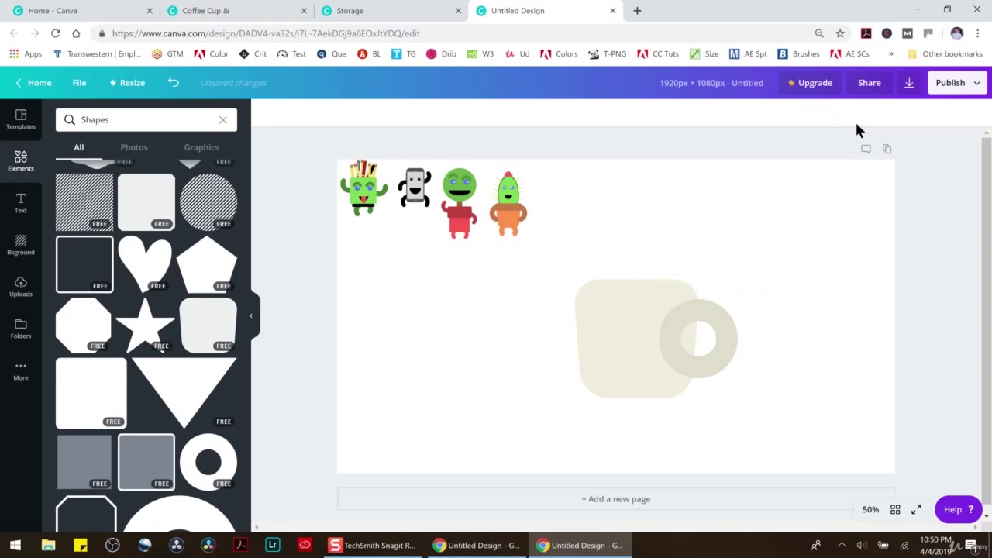
click(735, 318)
click(874, 114)
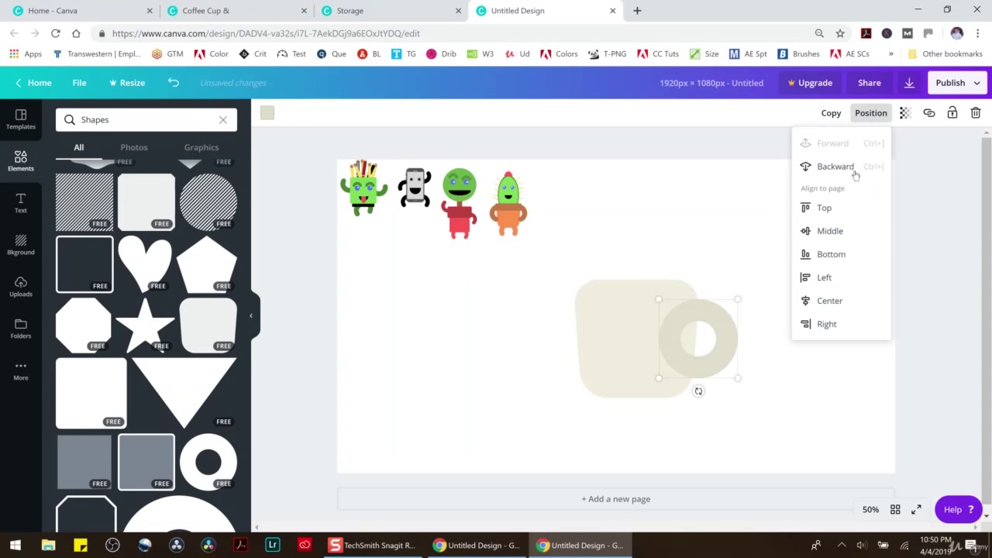
click(834, 167)
click(755, 218)
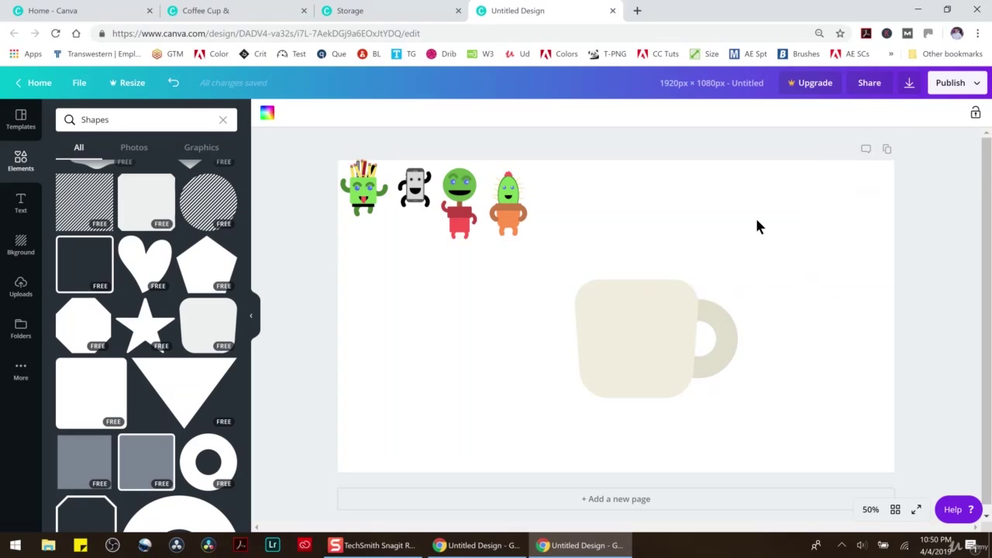
click(114, 389)
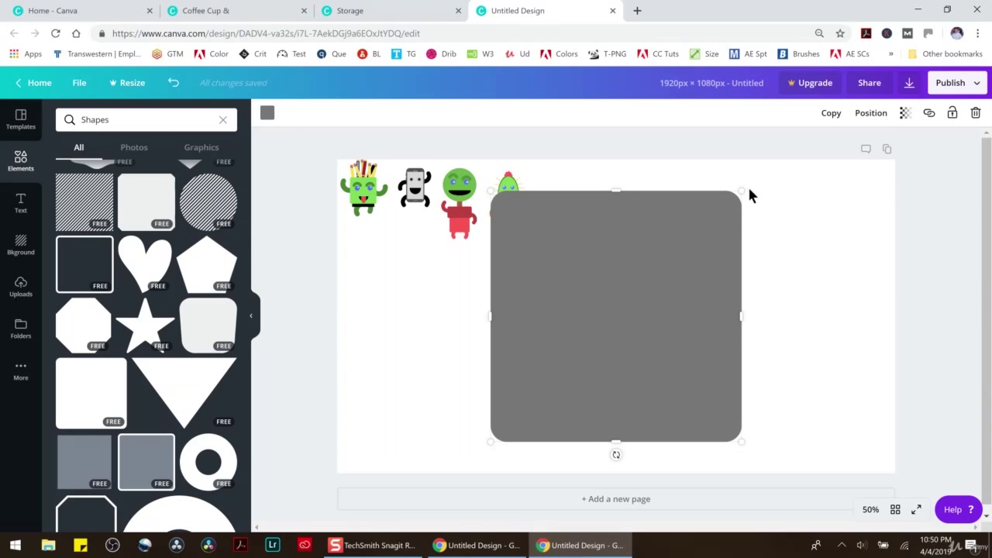
drag(738, 196, 658, 405)
click(268, 114)
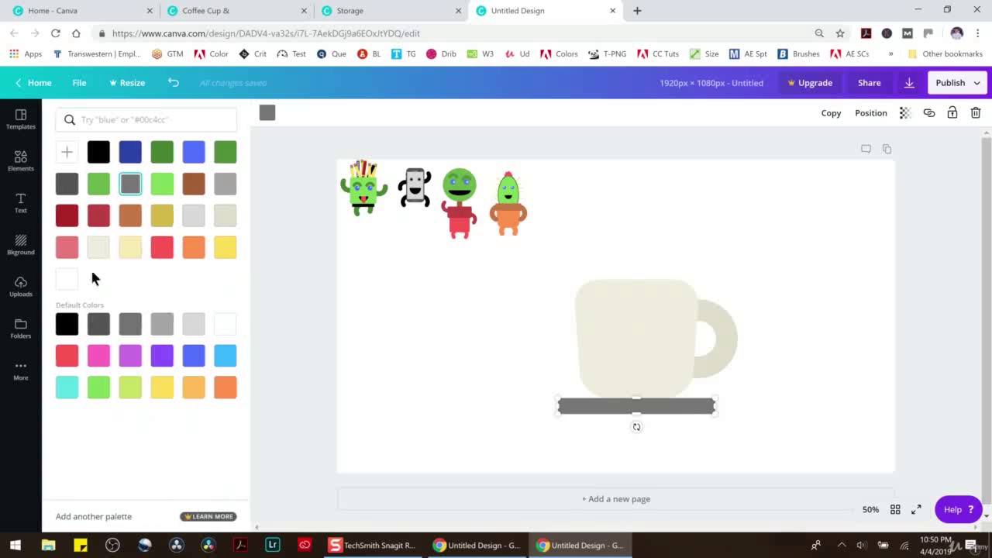
click(98, 250)
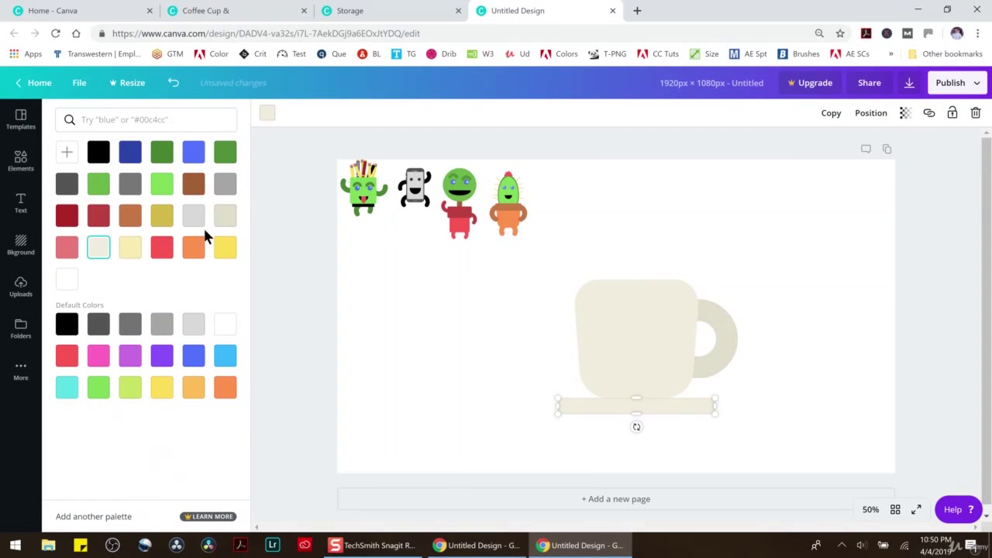
click(802, 358)
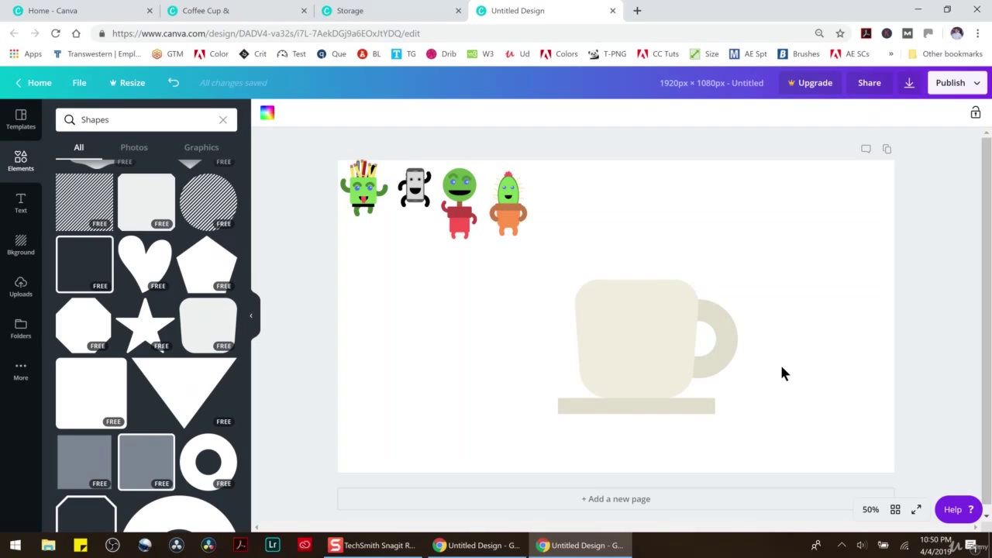
click(711, 407)
drag(713, 407, 688, 409)
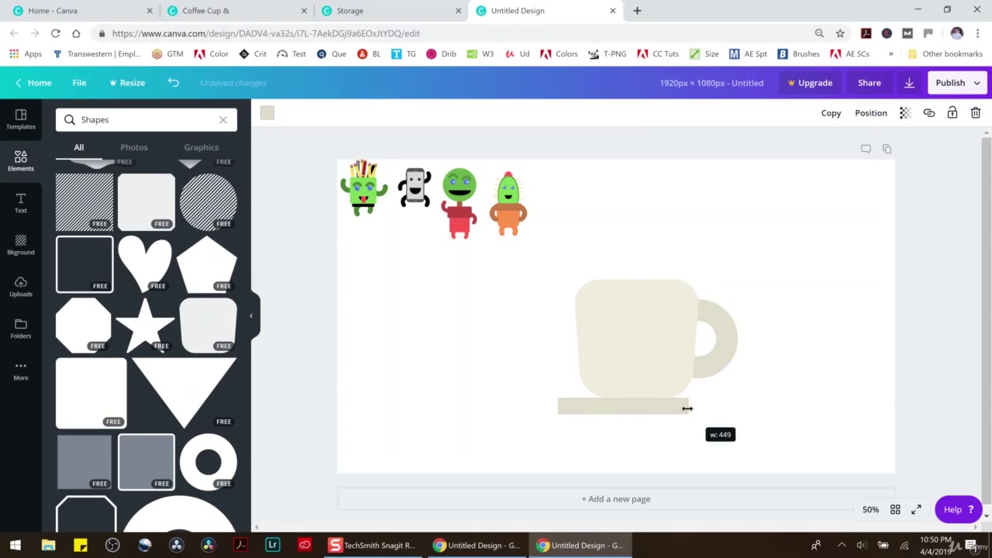
click(976, 113)
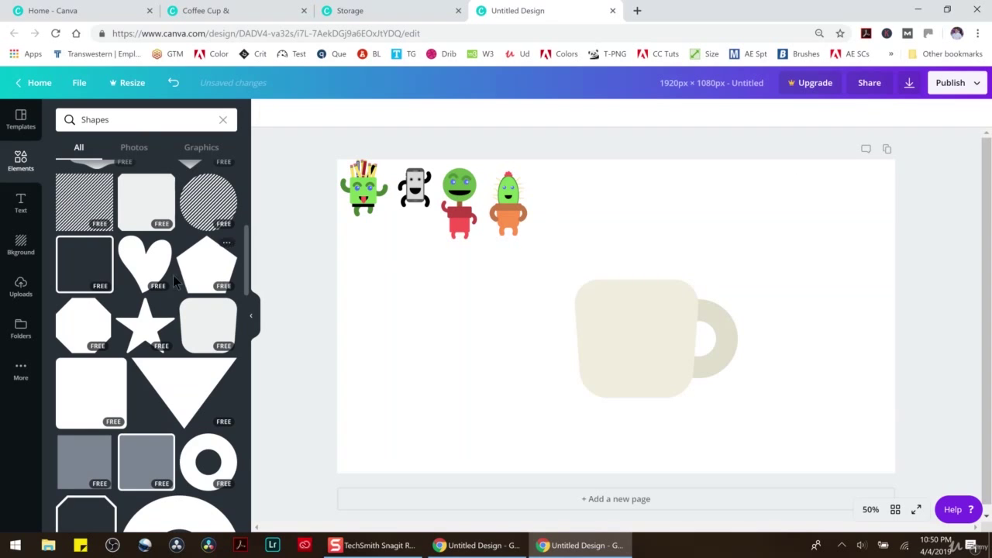
Step: Add a plain square and flatten it into a long gray bar below the cup, extending past both of its sides
scroll(174, 283, up, 3)
scroll(141, 255, up, 2)
click(141, 254)
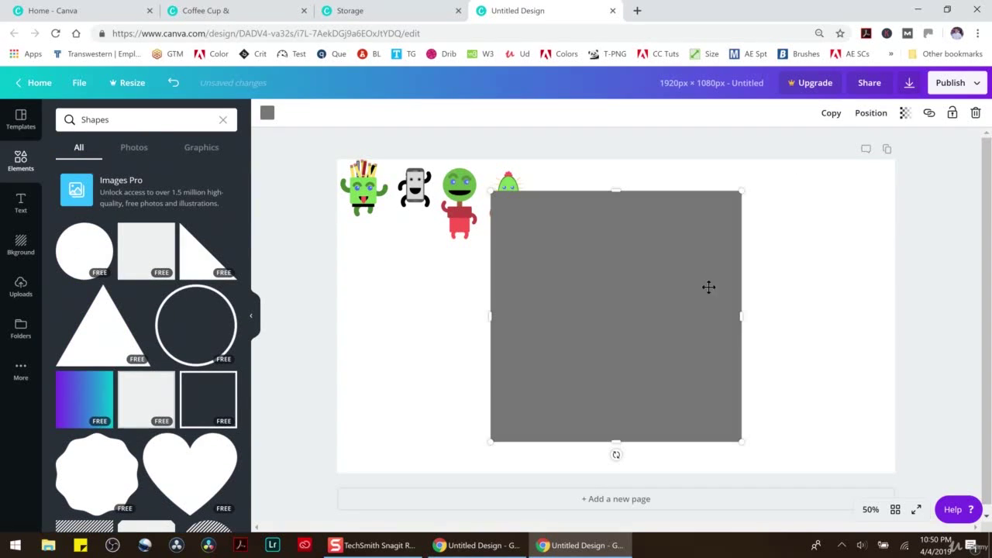
drag(744, 190, 761, 425)
drag(675, 423, 689, 419)
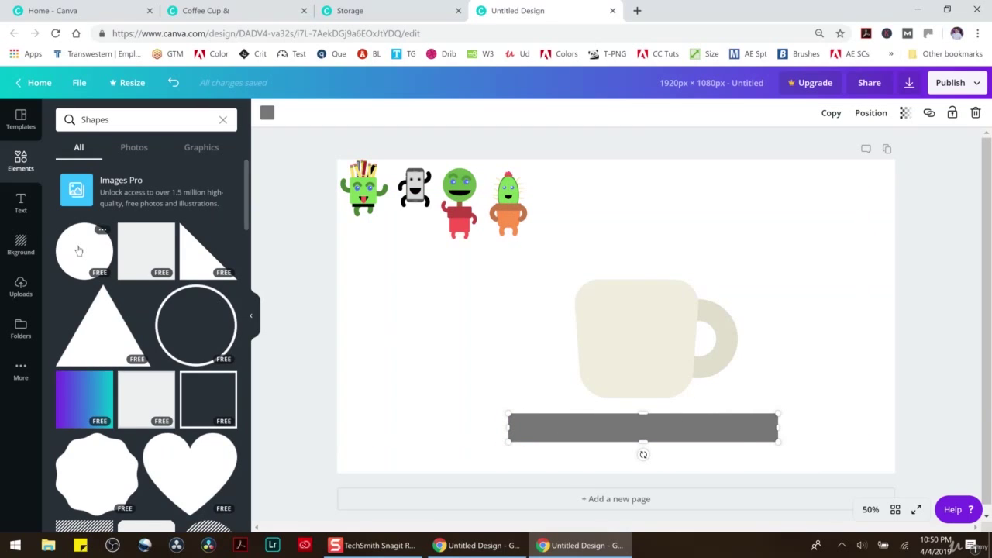
Step: Add a circle, shrink it to the bar's height, and place it over the bar's left end as a rounded cap
click(80, 248)
drag(742, 190, 505, 412)
click(508, 431)
click(510, 378)
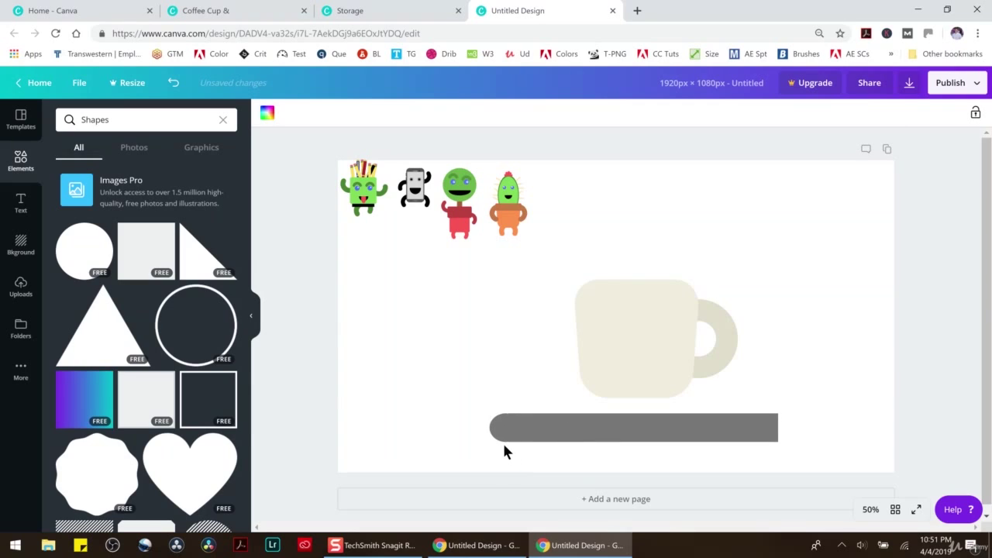
click(196, 270)
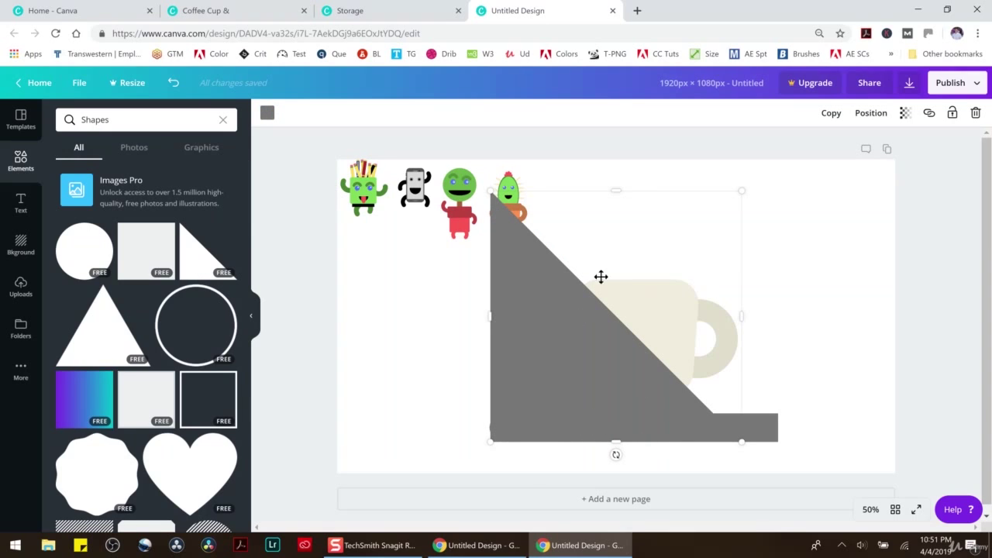
drag(740, 440, 783, 401)
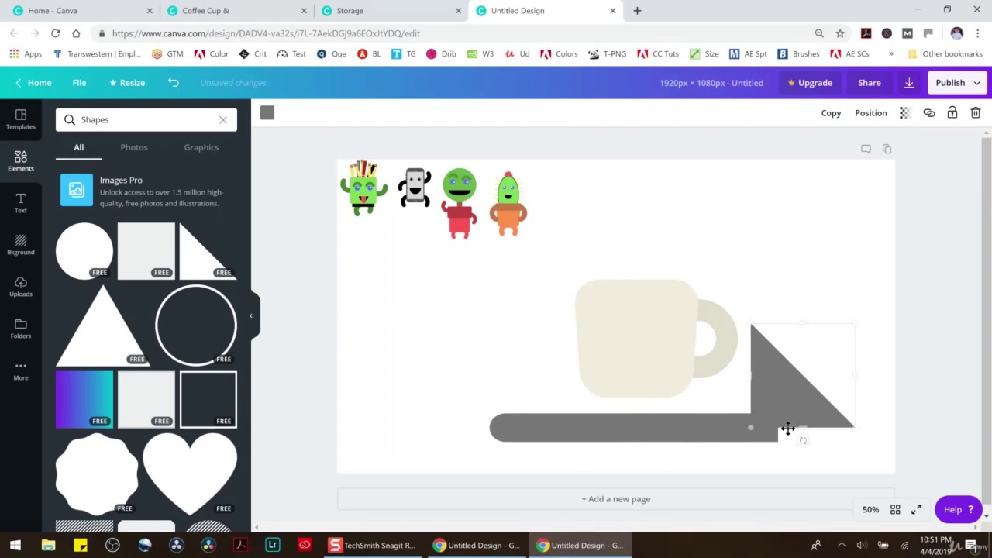
drag(802, 447, 715, 377)
drag(854, 326, 792, 443)
click(861, 348)
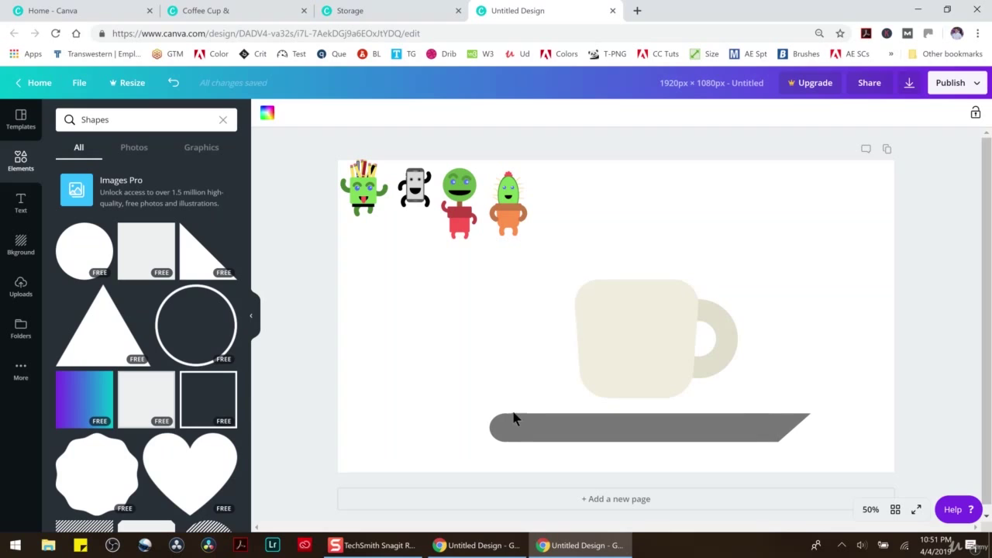
drag(496, 426, 801, 412)
click(840, 360)
click(174, 83)
click(174, 83)
click(175, 85)
click(787, 419)
key(Delete)
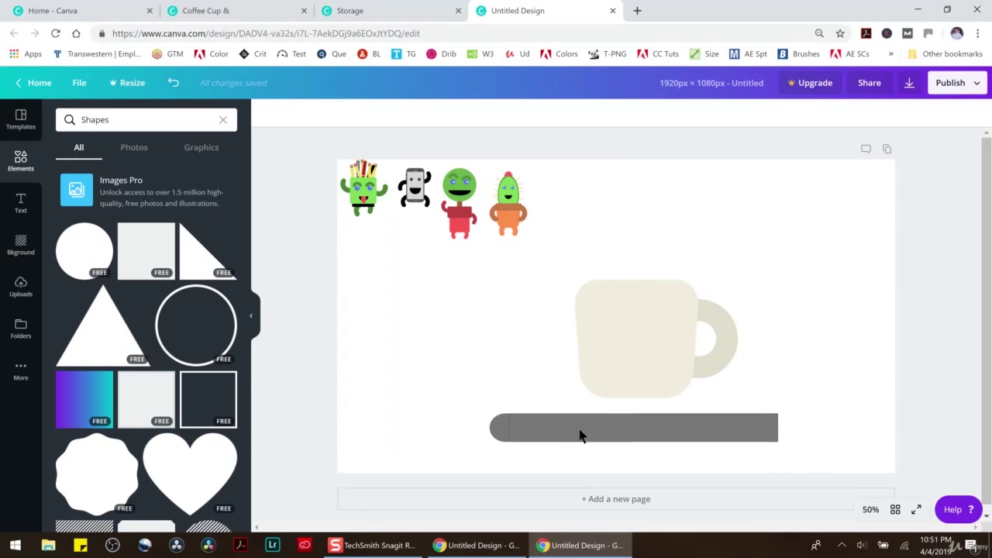
Step: Pull the cap circle off the bar at 200% zoom and reshape it into an even circle
click(864, 507)
click(862, 282)
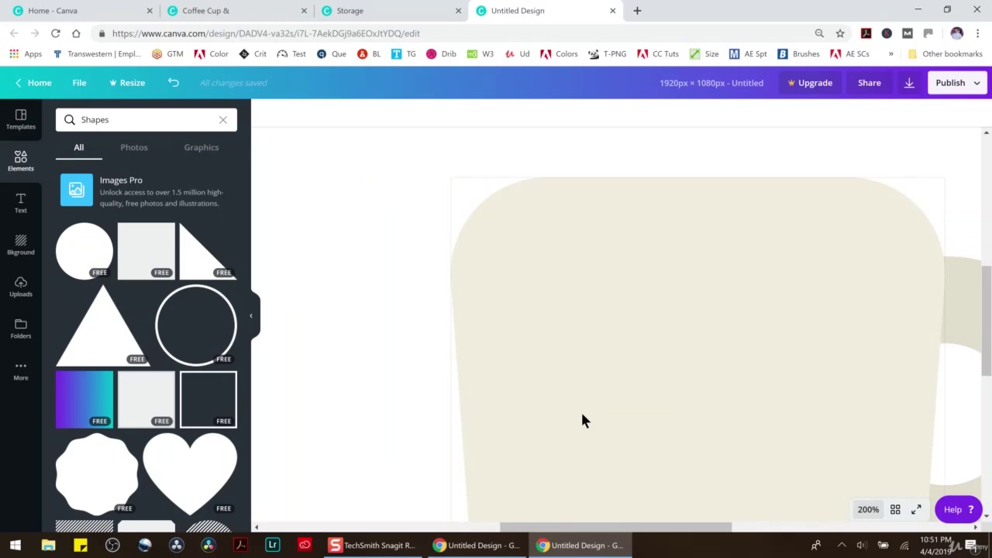
scroll(583, 414, down, 5)
drag(623, 530, 547, 522)
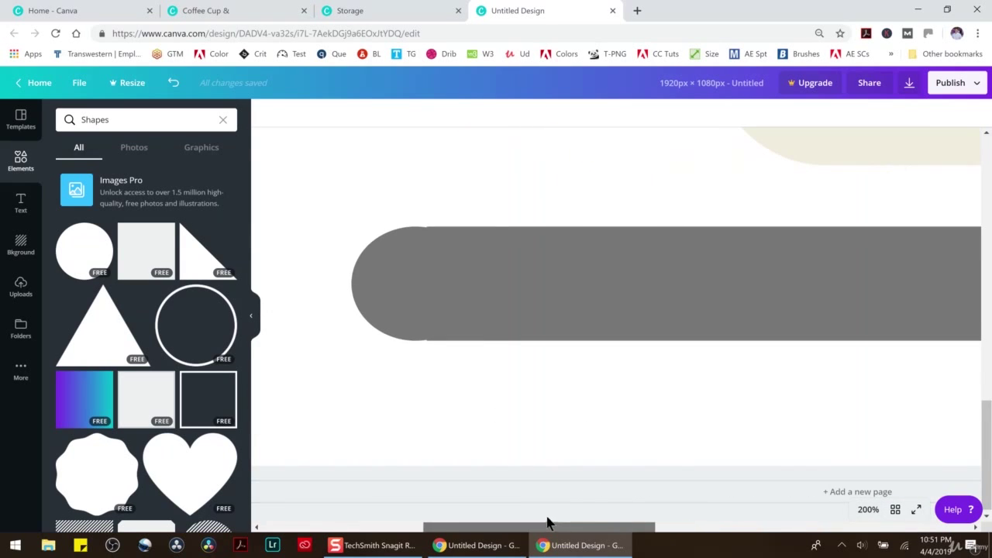
click(417, 263)
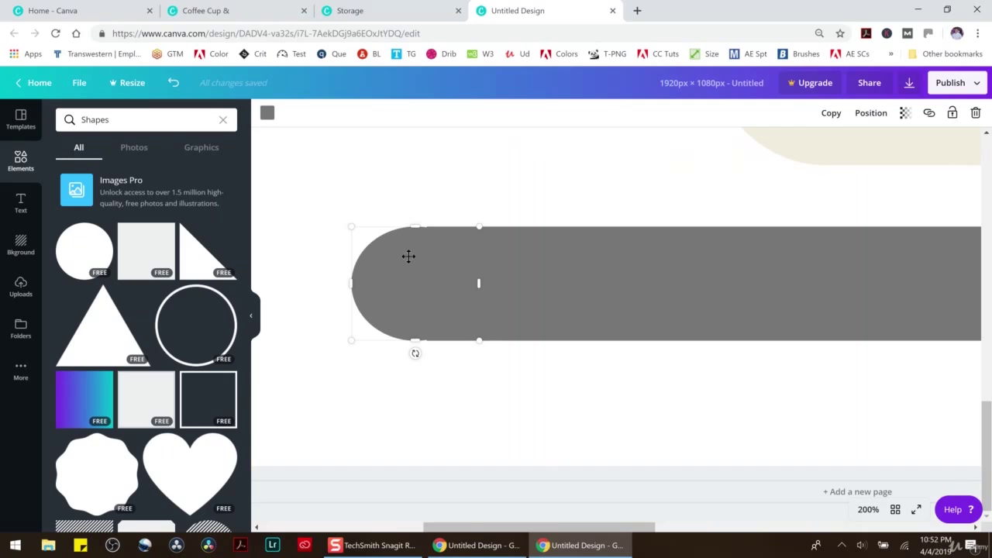
drag(394, 302, 431, 394)
drag(535, 402, 518, 403)
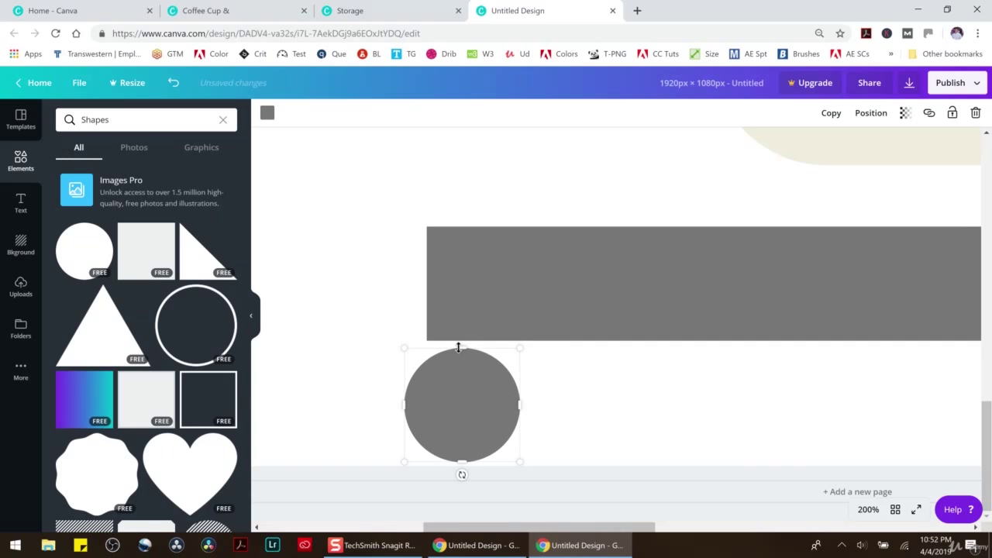
drag(457, 349, 460, 346)
Step: Return the circle to the bar's left end and shrink it flush with the bar's top and bottom edges
drag(465, 388, 428, 269)
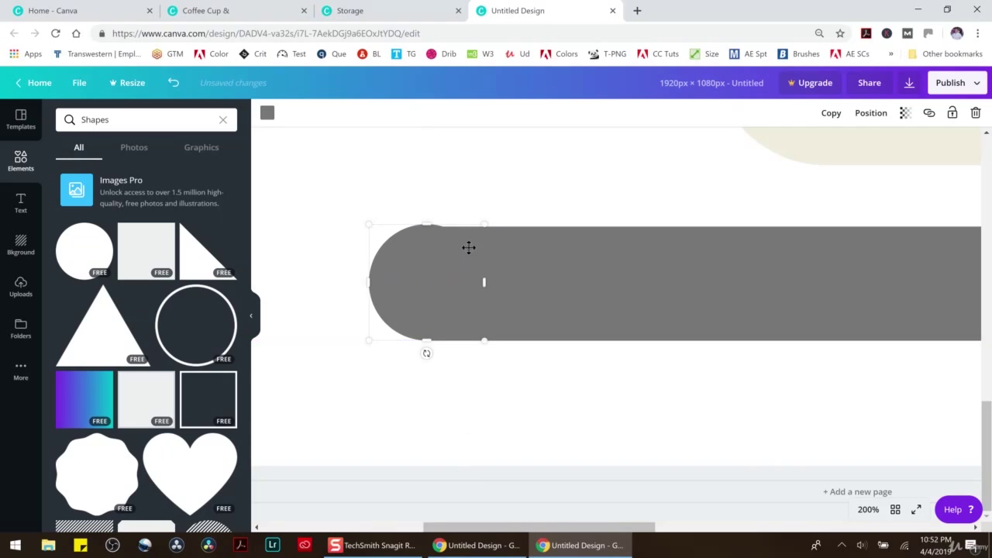
drag(483, 224, 480, 227)
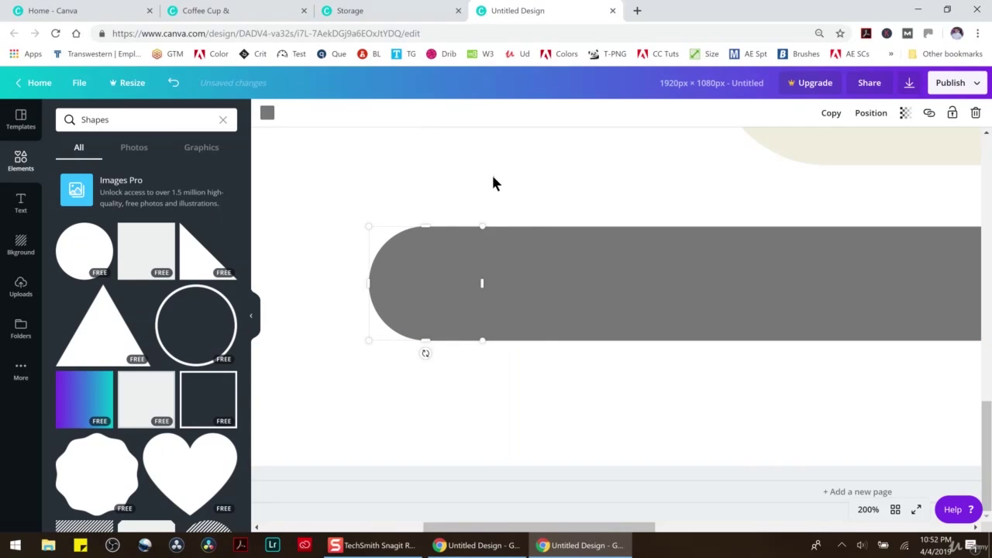
click(491, 175)
click(432, 262)
click(437, 200)
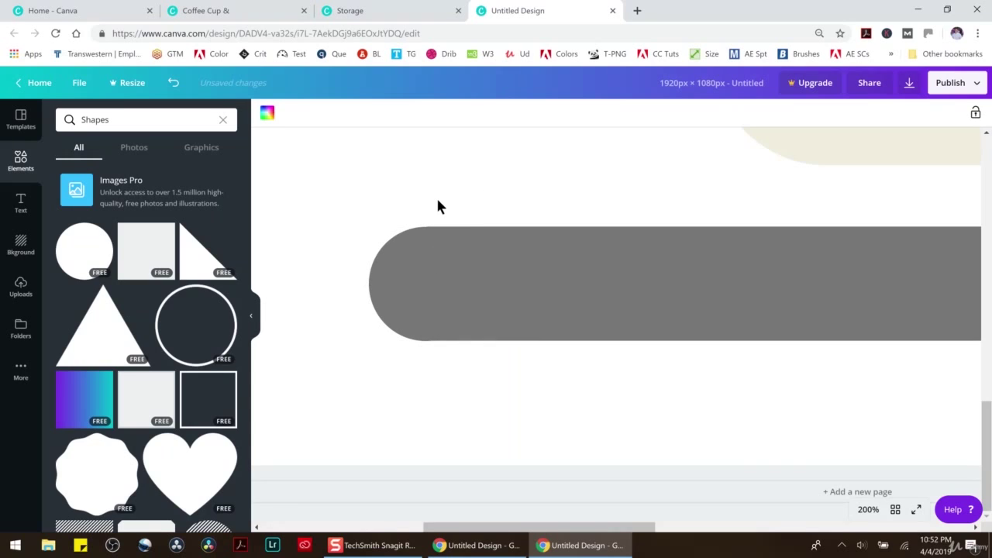
Step: Nudge the cap circle slightly right so its curve blends smoothly into the bar's straight edges
click(425, 271)
drag(424, 271, 425, 270)
click(492, 384)
click(397, 285)
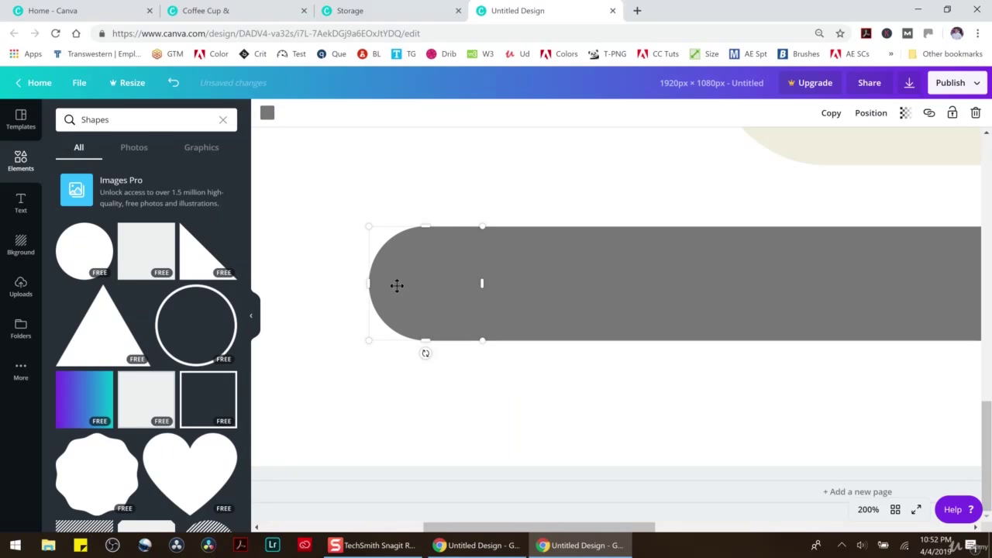
click(444, 415)
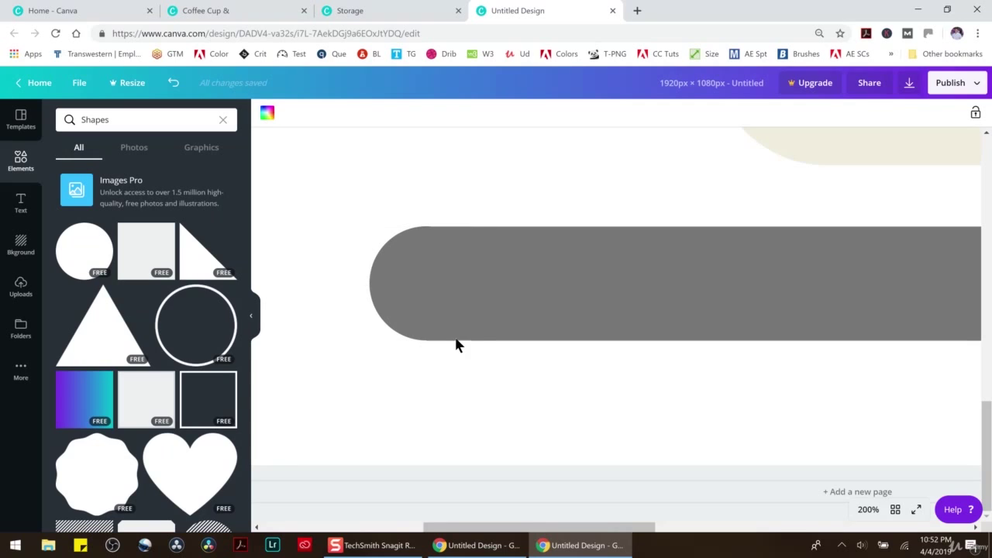
click(417, 308)
key(Right)
key(Right)
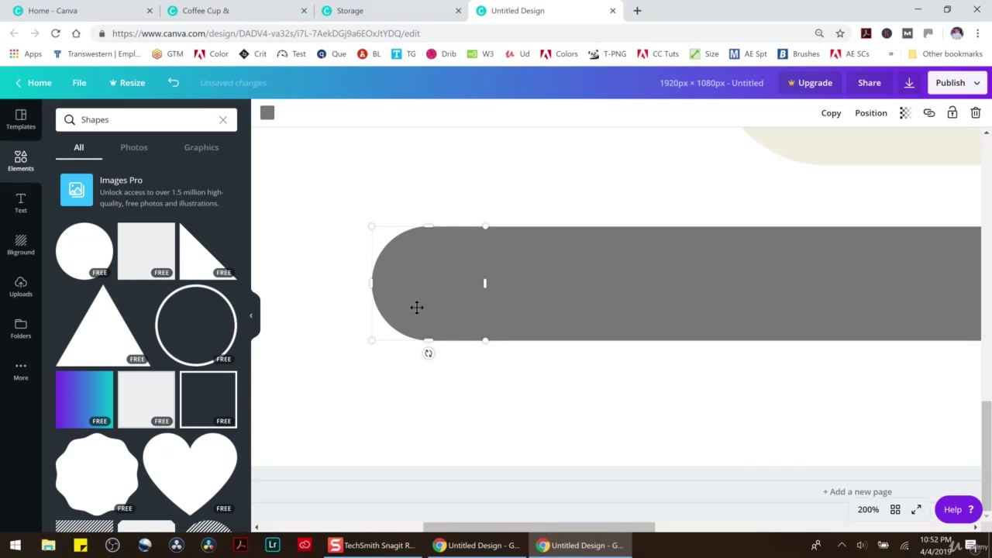
click(444, 381)
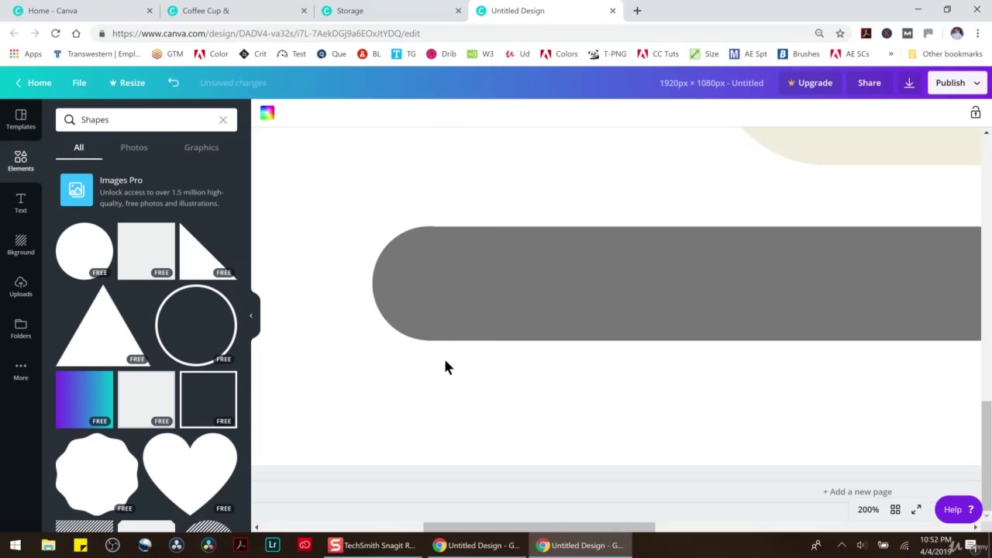
click(411, 278)
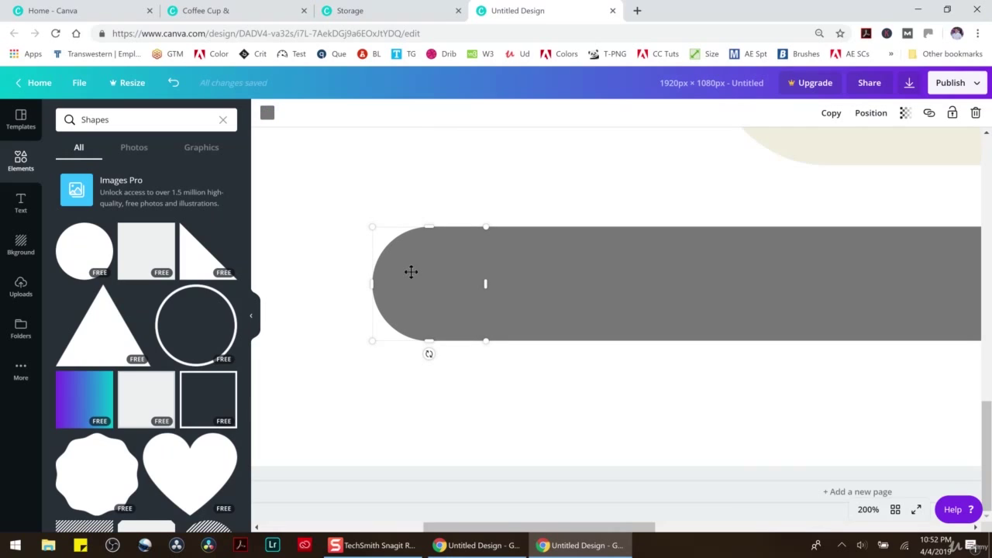
click(480, 388)
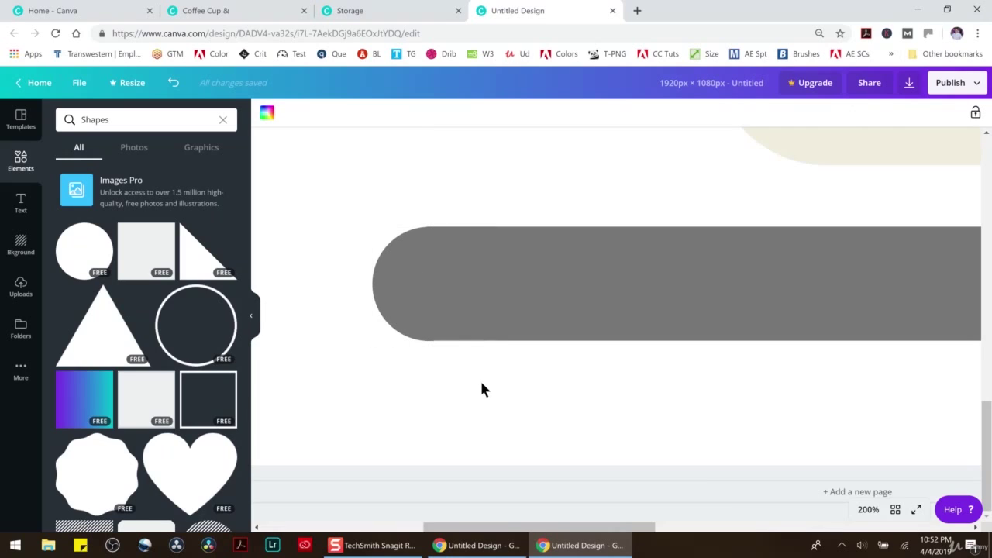
Step: Enlarge the left cap circle slightly so its curve meets the gray bar's edges
click(448, 282)
drag(372, 228, 373, 226)
click(464, 199)
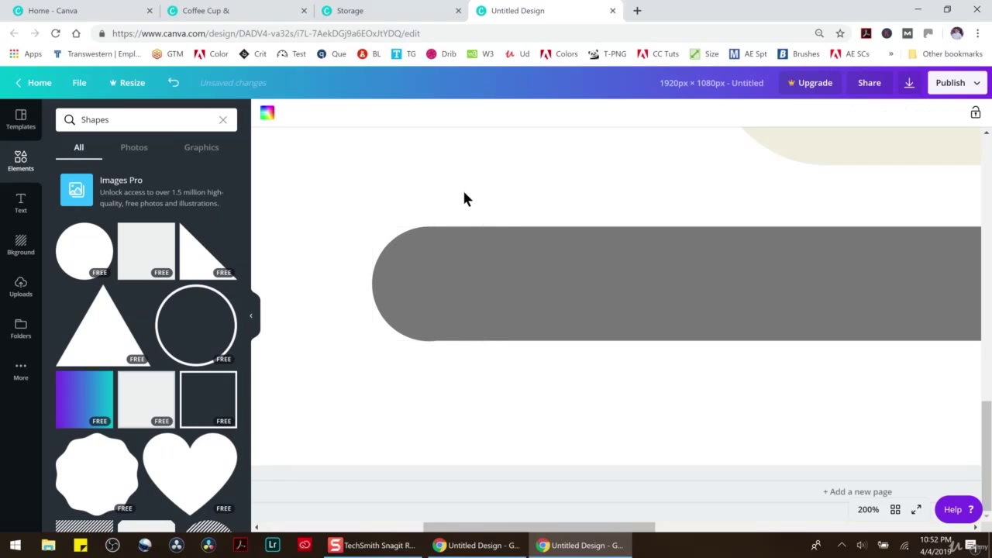
click(425, 300)
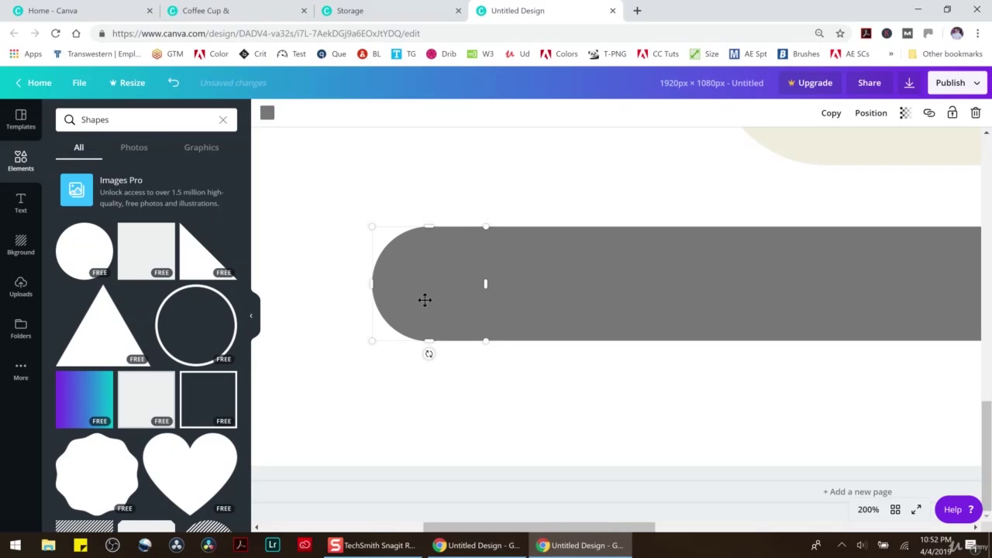
click(454, 398)
Step: Move the cap circle slightly outward and trim its upper edge until it sits flush with the bar
click(430, 247)
drag(427, 228, 424, 253)
click(491, 190)
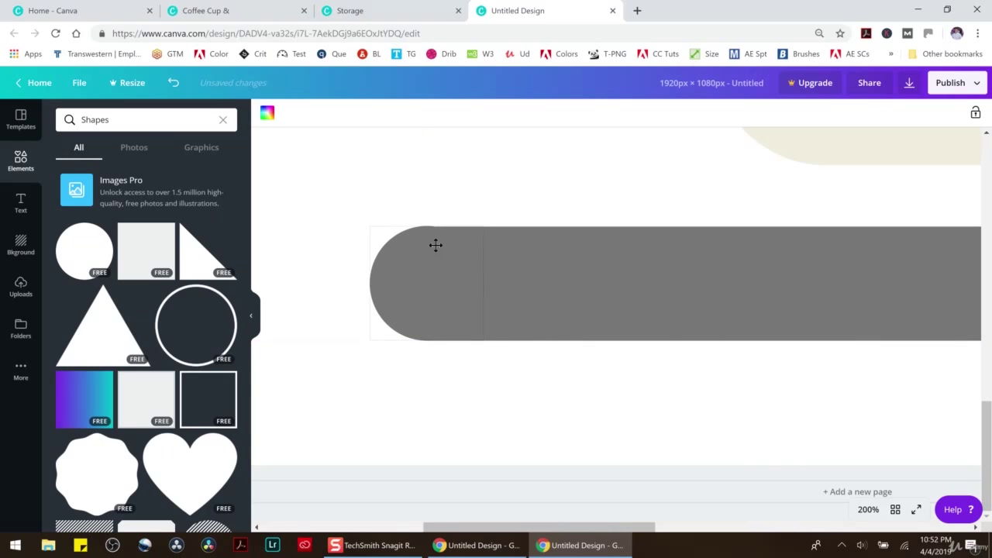
click(435, 250)
drag(426, 224, 426, 225)
click(450, 203)
click(414, 303)
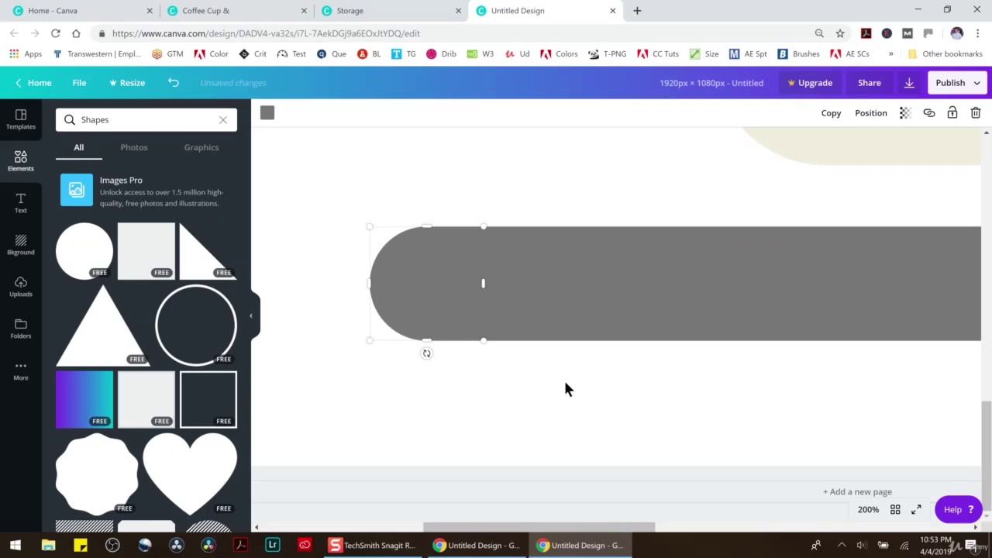
Step: Duplicate the cap circle and place the copy over the bar's right end as a matching rounded cap
drag(466, 312, 961, 385)
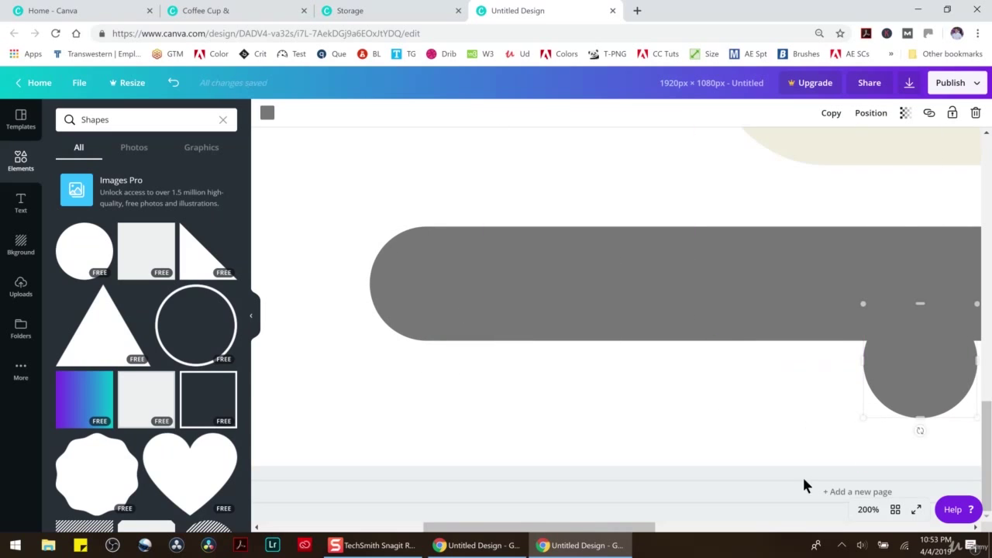
click(710, 473)
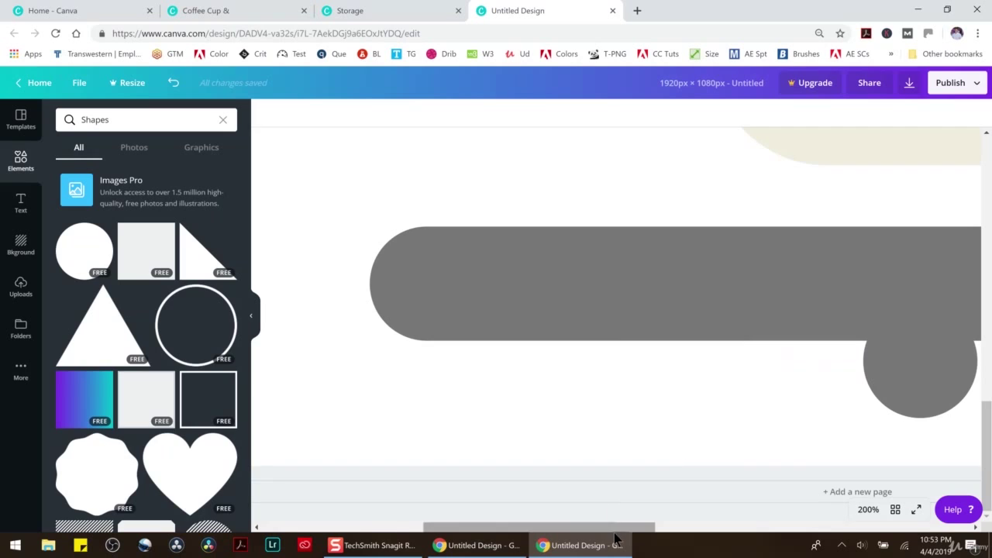
drag(614, 527, 732, 527)
drag(418, 358, 823, 376)
drag(732, 531, 779, 496)
drag(441, 385, 618, 282)
click(731, 249)
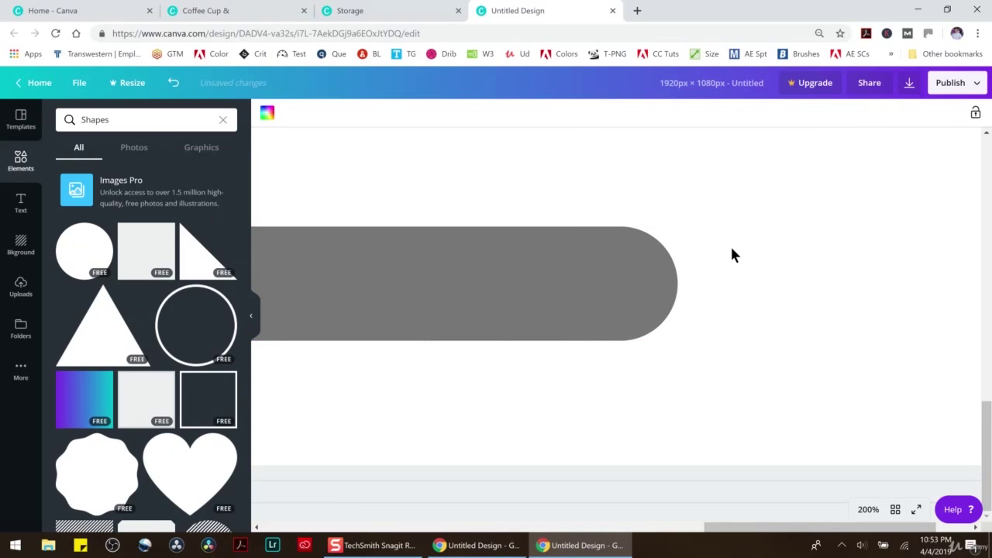
Step: At 50% zoom, select the bar with both caps and recolor them in the cup handle's darker beige
click(868, 509)
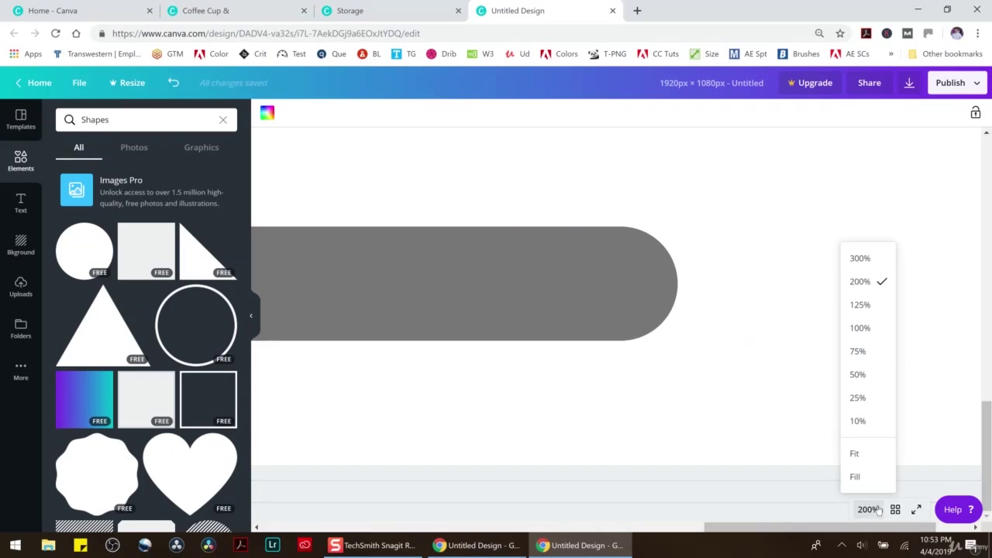
click(858, 374)
drag(835, 435, 413, 417)
drag(792, 404, 642, 432)
click(266, 113)
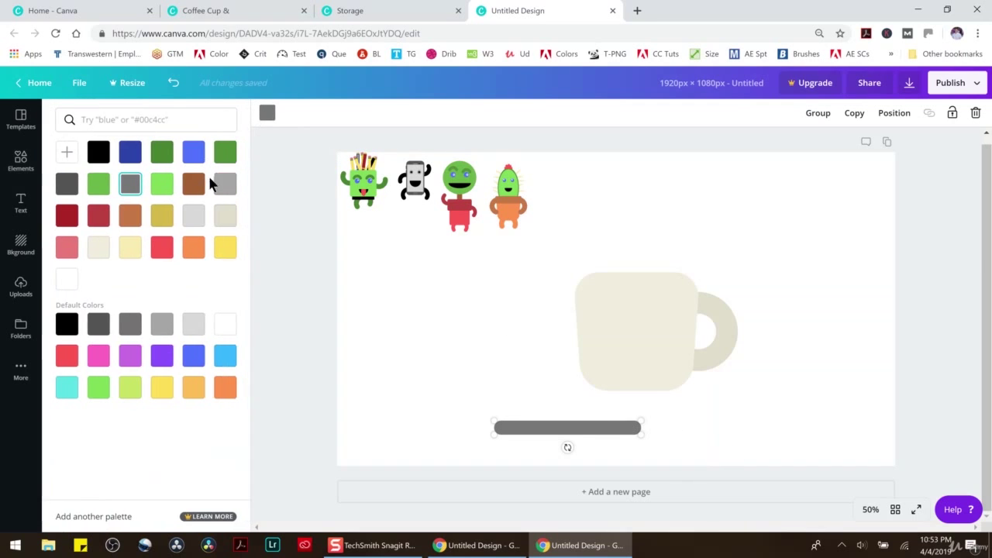
click(224, 216)
Step: Move the rounded bar directly beneath the cup as a saucer and shrink it slightly
drag(548, 425, 619, 395)
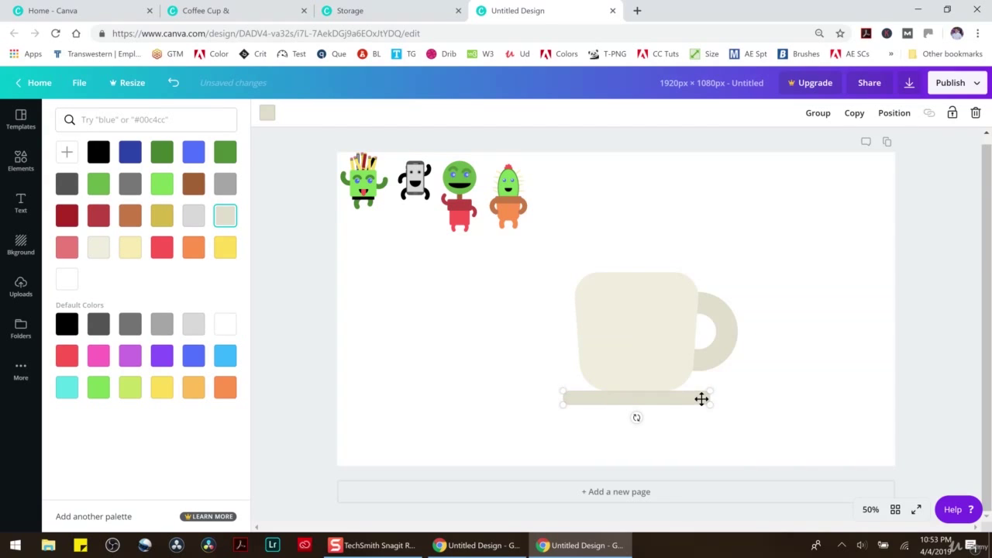
drag(709, 396, 665, 396)
click(769, 384)
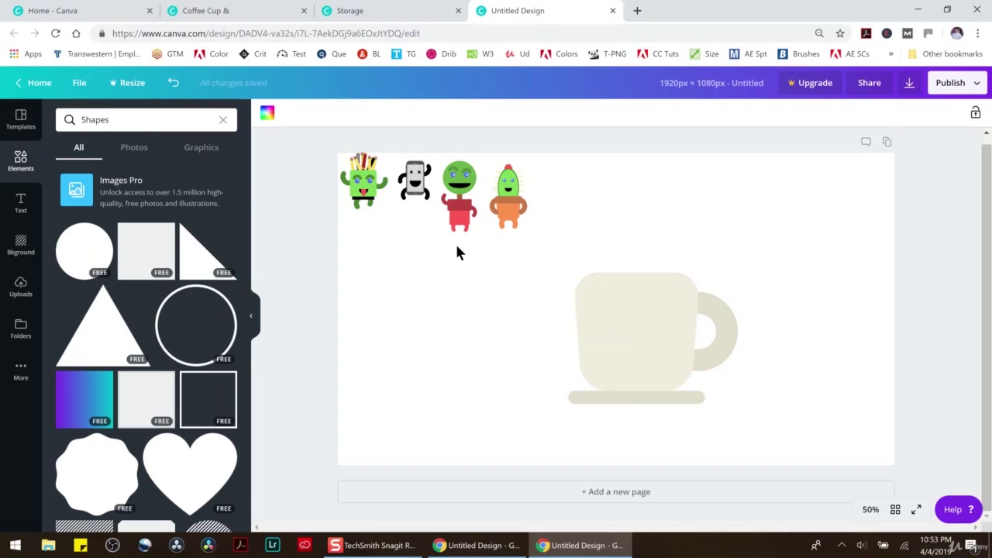
Step: Duplicate the phone character, enlarge the copy to about 359 × 372 beside the cup, and ungroup it
click(417, 183)
key(ctrl+d)
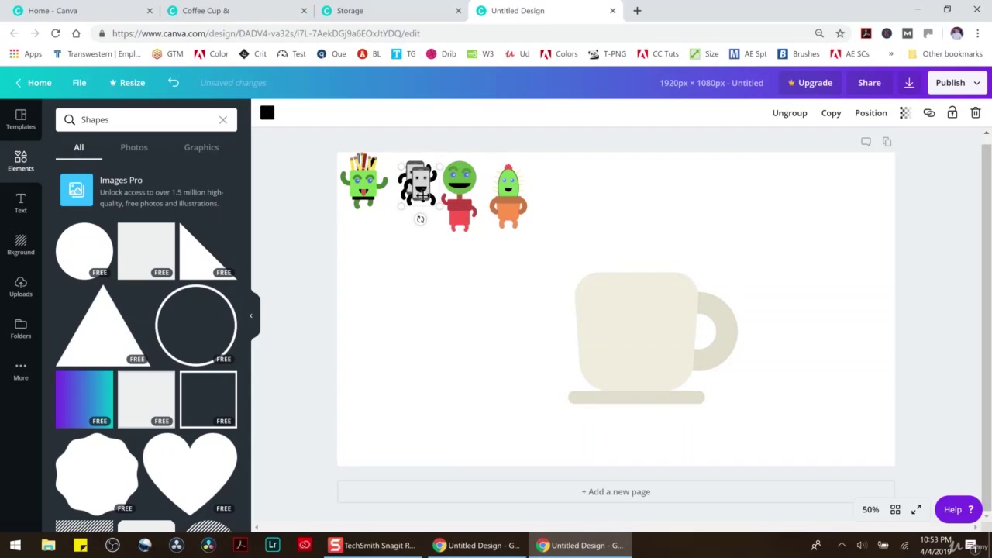
drag(422, 190, 536, 434)
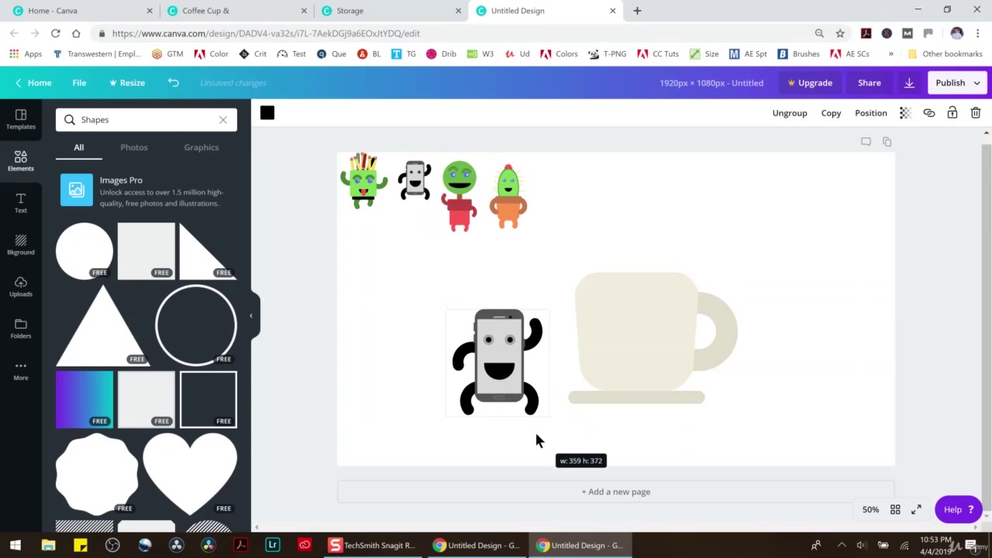
drag(506, 383, 489, 371)
click(790, 113)
Step: Move the eyes and the mouth with its covering rectangle from the phone copy onto the cup
click(482, 356)
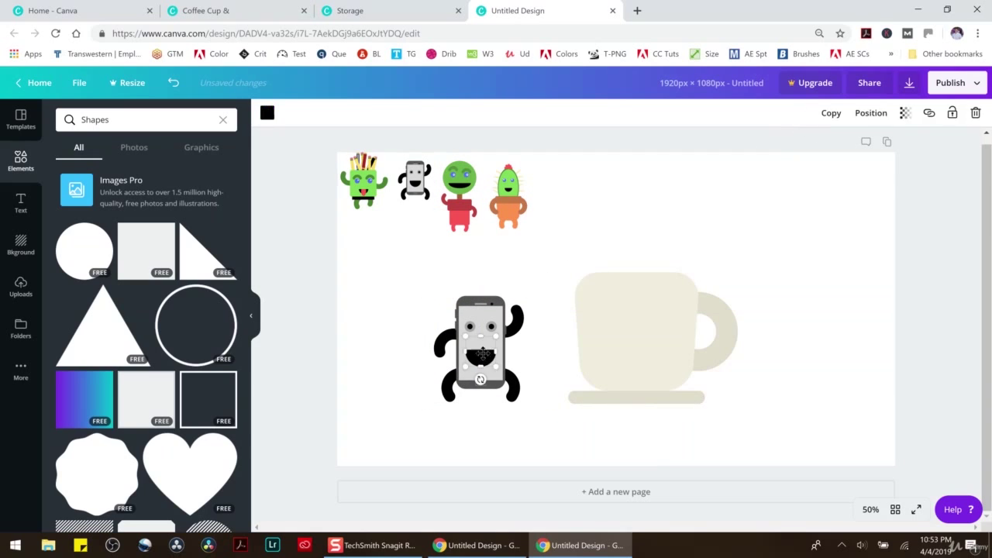
click(482, 303)
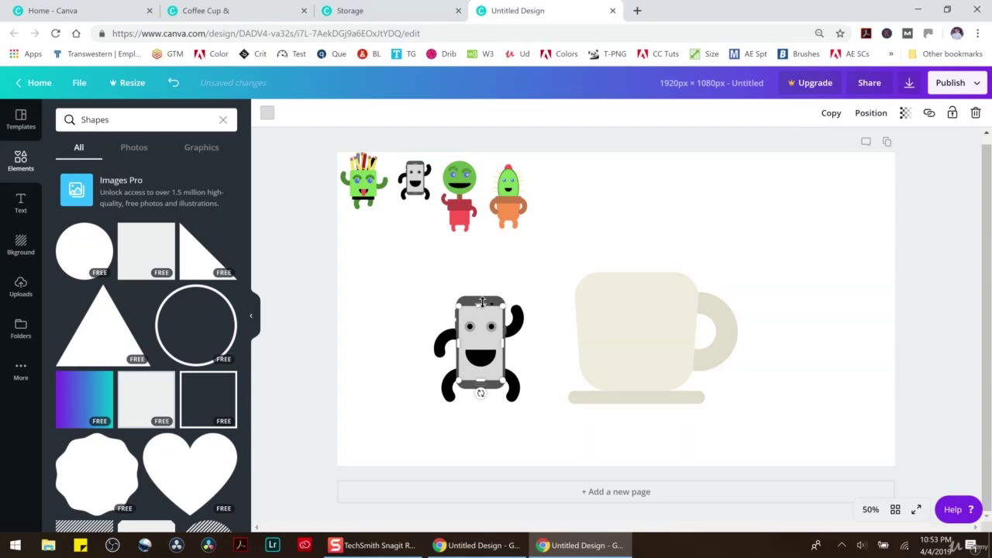
click(469, 327)
drag(469, 327, 607, 318)
drag(469, 326, 606, 318)
drag(472, 358, 631, 345)
click(491, 326)
drag(491, 326, 661, 318)
drag(495, 329, 660, 318)
click(800, 397)
Step: Recolor the rectangle covering the mouth's upper half to match the cup's cream body
click(630, 347)
click(267, 113)
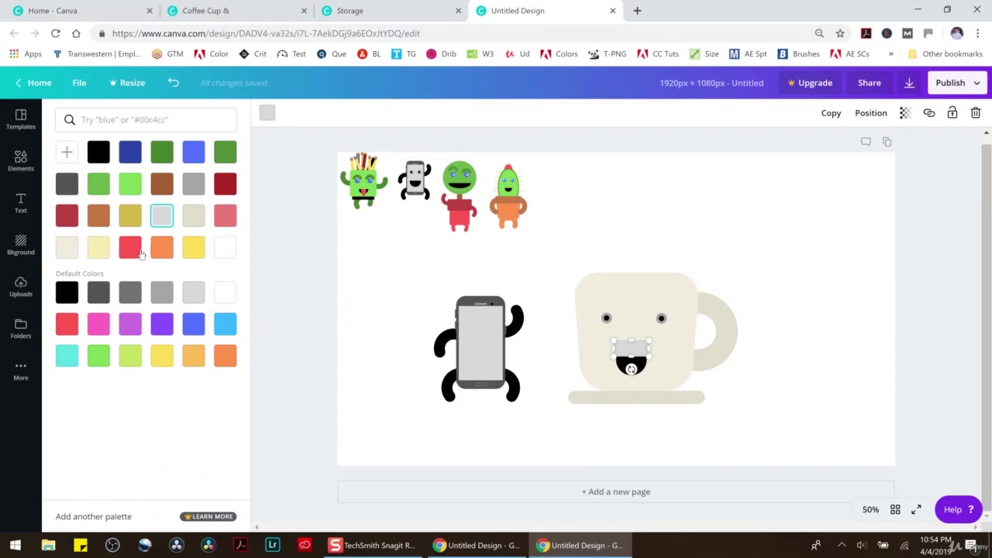
click(68, 247)
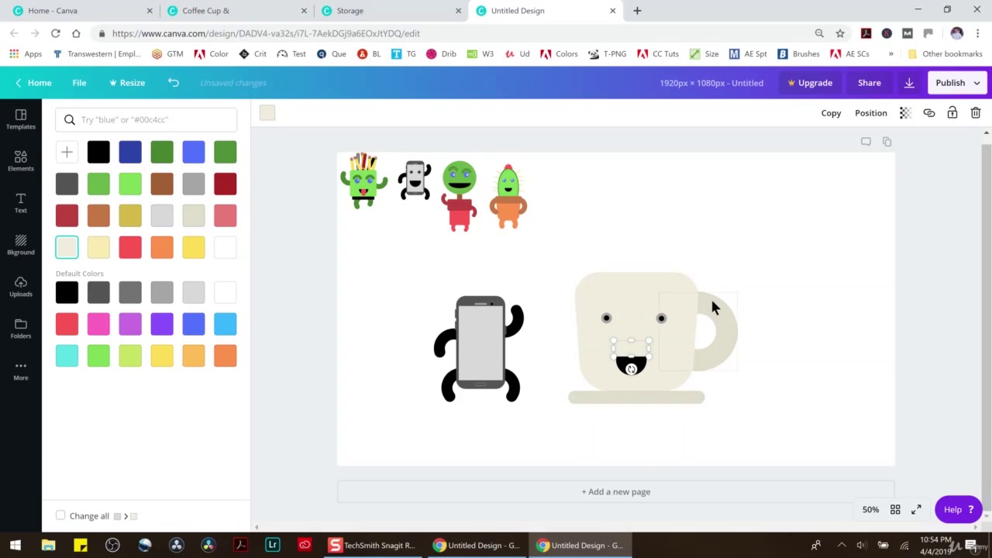
click(803, 267)
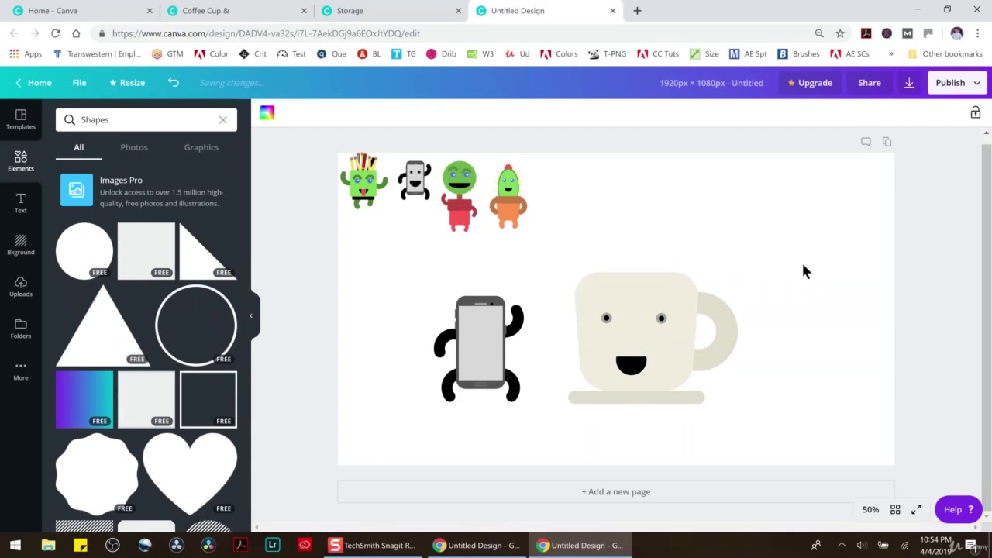
Step: Move the phone copy's legs and one arm onto the cup, and set the other arm aside beyond the handle
drag(517, 332, 710, 393)
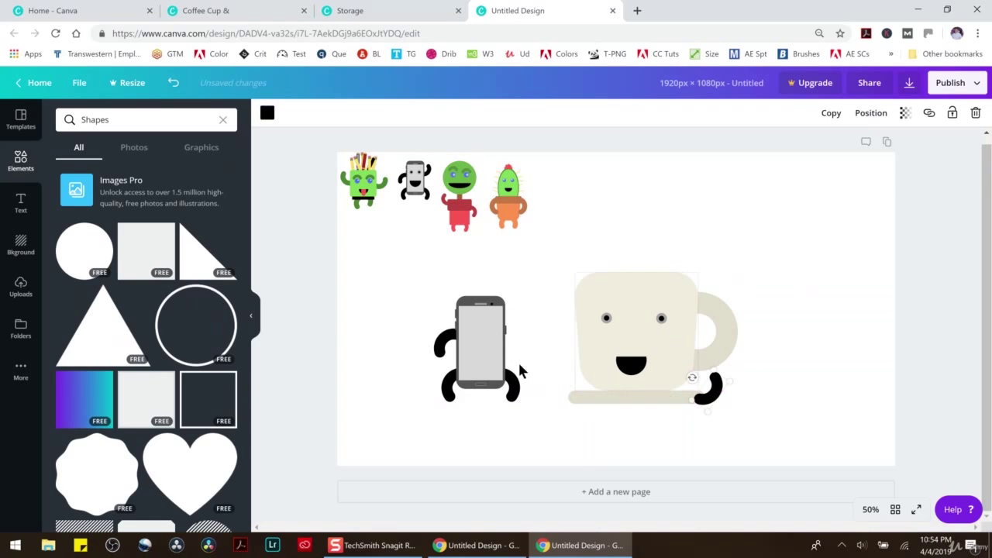
drag(446, 345, 564, 305)
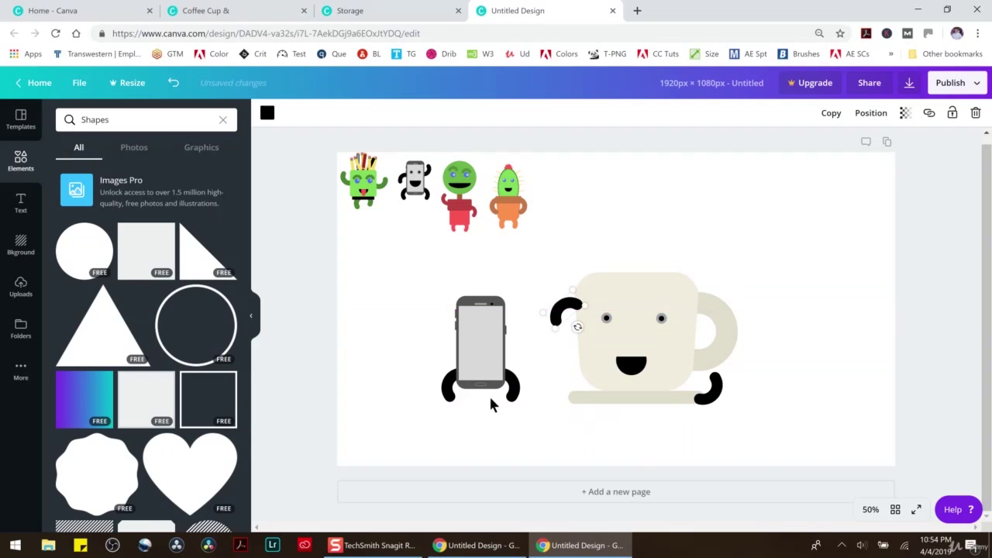
drag(514, 393, 677, 416)
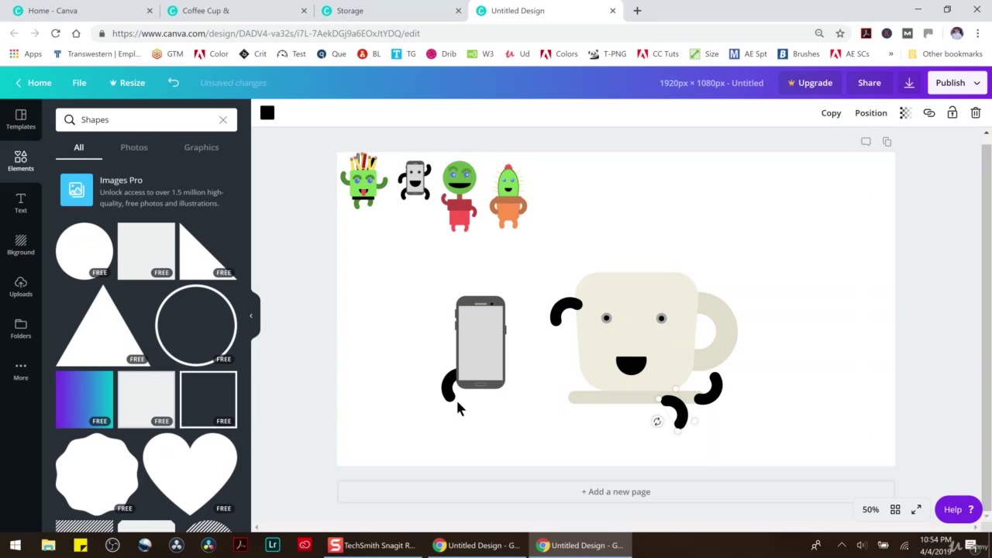
drag(448, 385, 596, 415)
drag(711, 389, 799, 414)
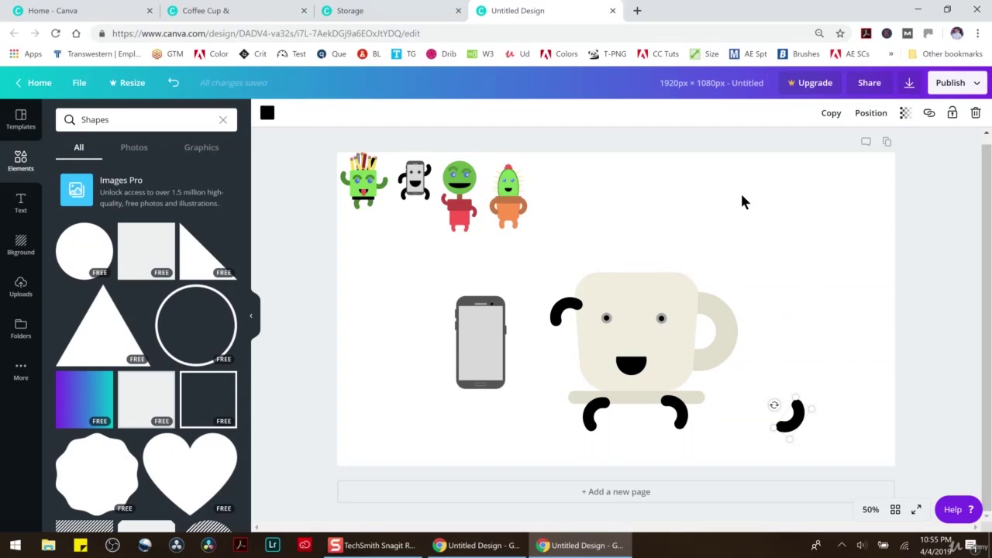
Step: Undo all edits that reuse the phone character's parts, back to the plain cup and saucer
click(173, 83)
click(174, 83)
click(174, 82)
click(174, 83)
click(173, 83)
click(174, 83)
click(174, 83)
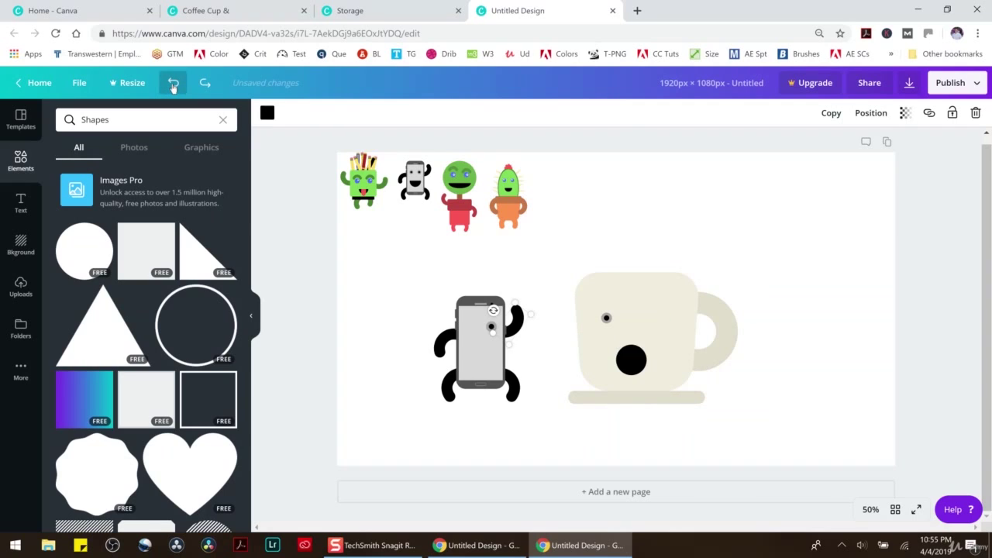
click(173, 83)
click(174, 83)
click(173, 83)
click(174, 83)
click(173, 83)
click(173, 83)
click(173, 83)
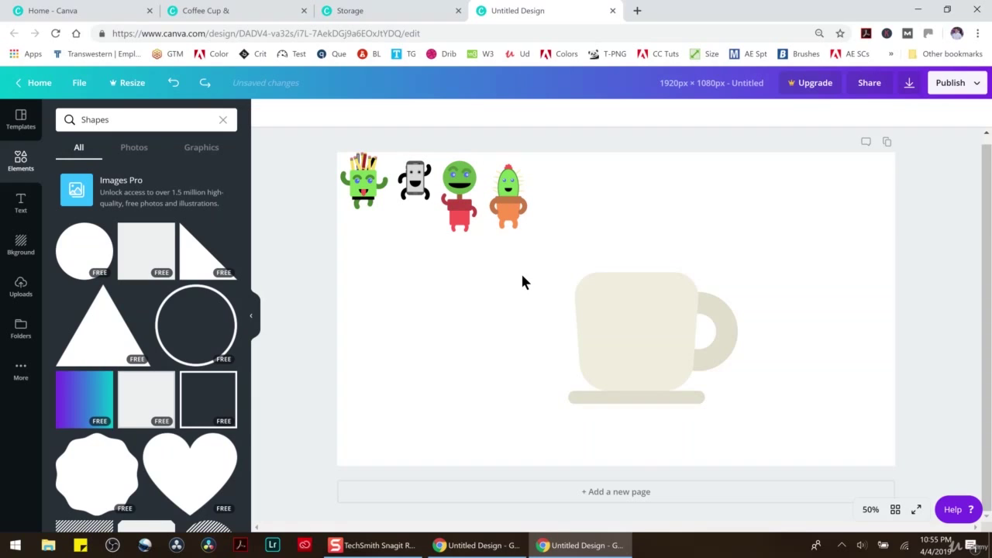
Step: Add a circle, shrink it to eye size on the cup, and duplicate it for the second eye
click(93, 264)
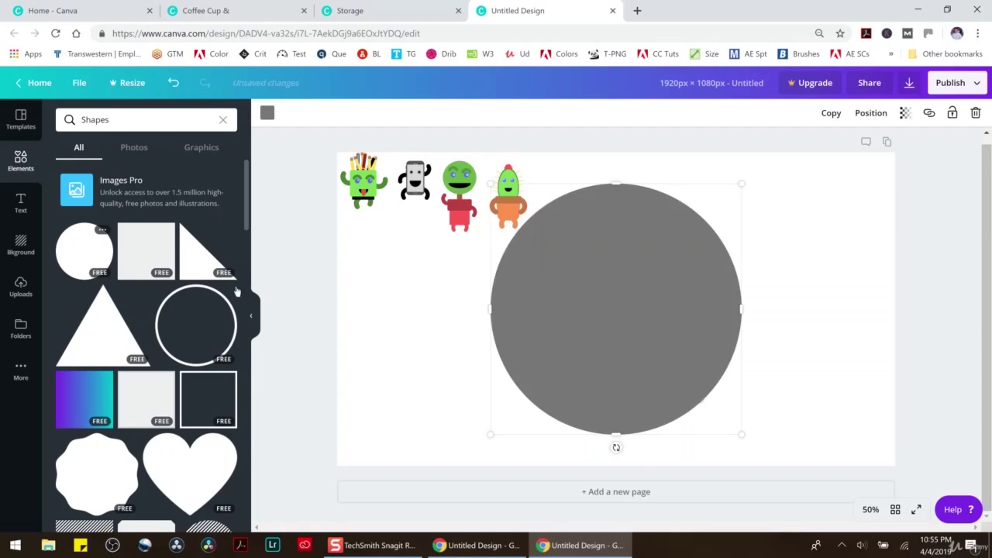
drag(742, 433, 574, 260)
drag(546, 240, 606, 310)
drag(591, 296, 609, 326)
key(ctrl+d)
key(ctrl+v)
click(645, 331)
key(Delete)
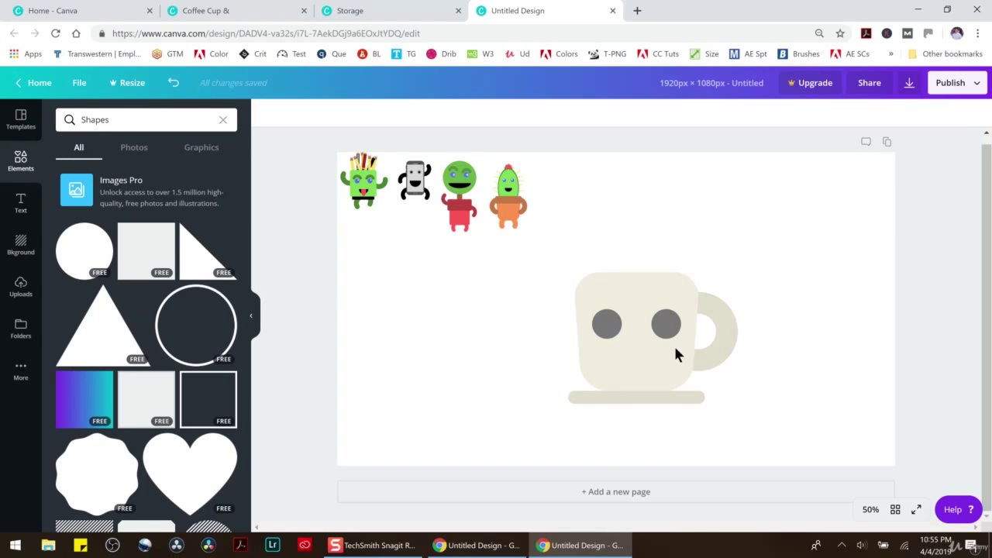
Step: Select the cup, saucer and both eye circles and group them
click(527, 284)
drag(527, 284, 780, 423)
click(816, 112)
Step: Add a circle for the mouth, shrink it, and park it on the empty canvas left of the cup
click(91, 270)
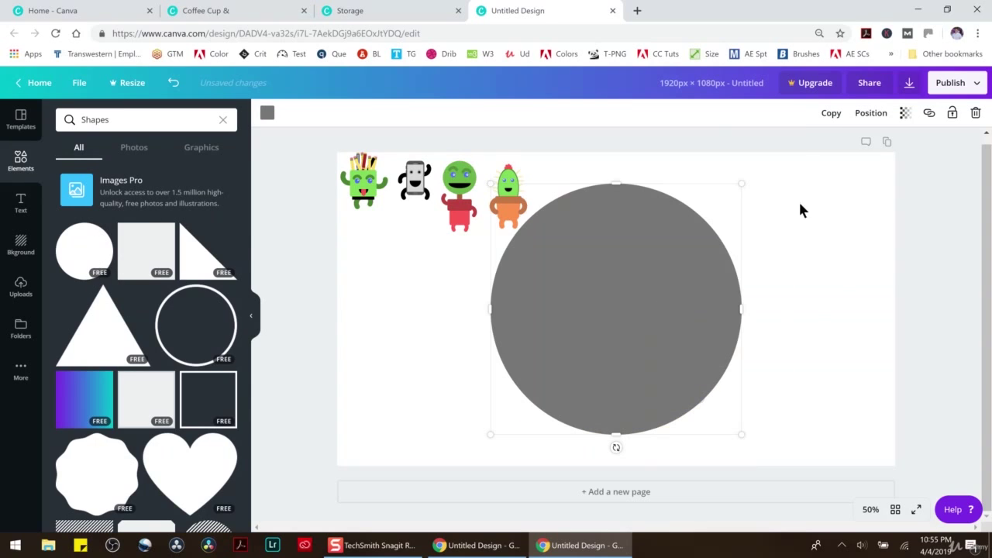
drag(738, 182, 574, 346)
drag(529, 385, 649, 381)
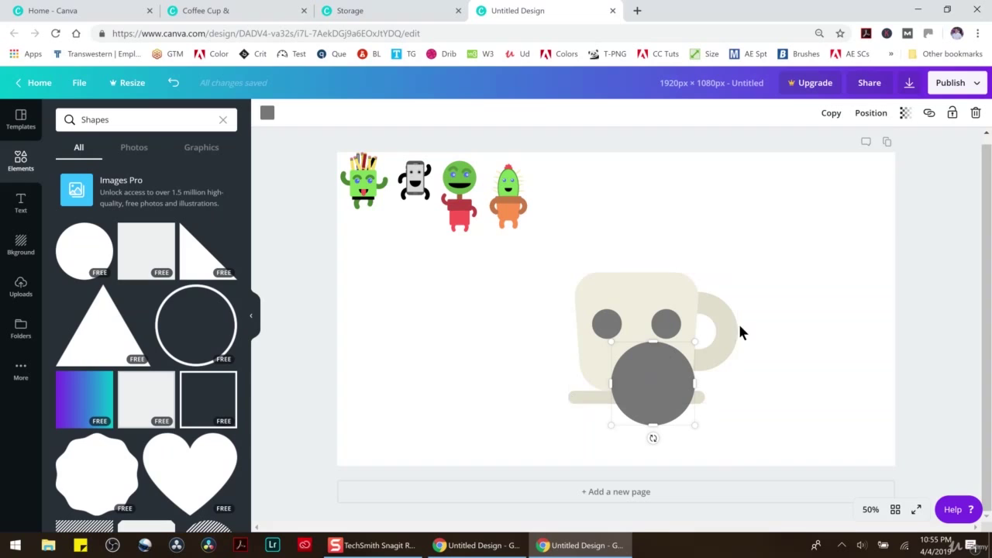
drag(651, 381, 455, 366)
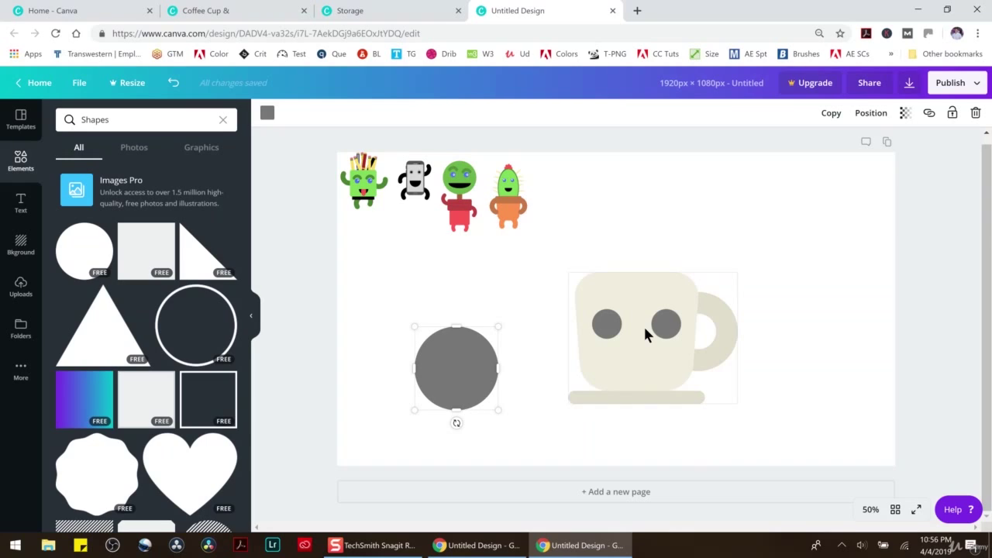
Step: Shift the cup group slightly up and left, and ungroup it
click(603, 328)
drag(603, 328, 593, 322)
click(785, 113)
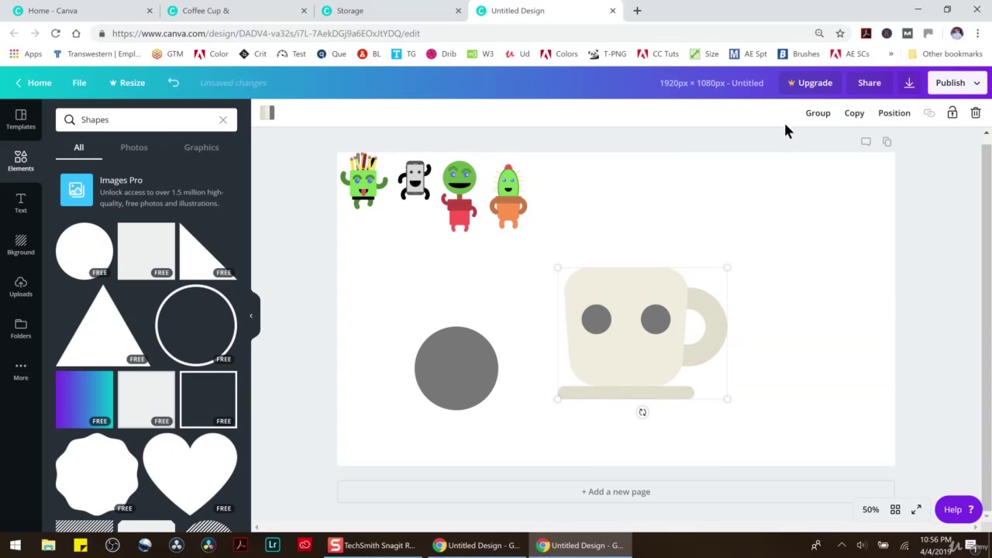
Step: Move both eye circles left on the cup so the face sits off-center, away from the handle
click(595, 323)
drag(596, 322, 586, 320)
click(653, 320)
drag(654, 320, 641, 320)
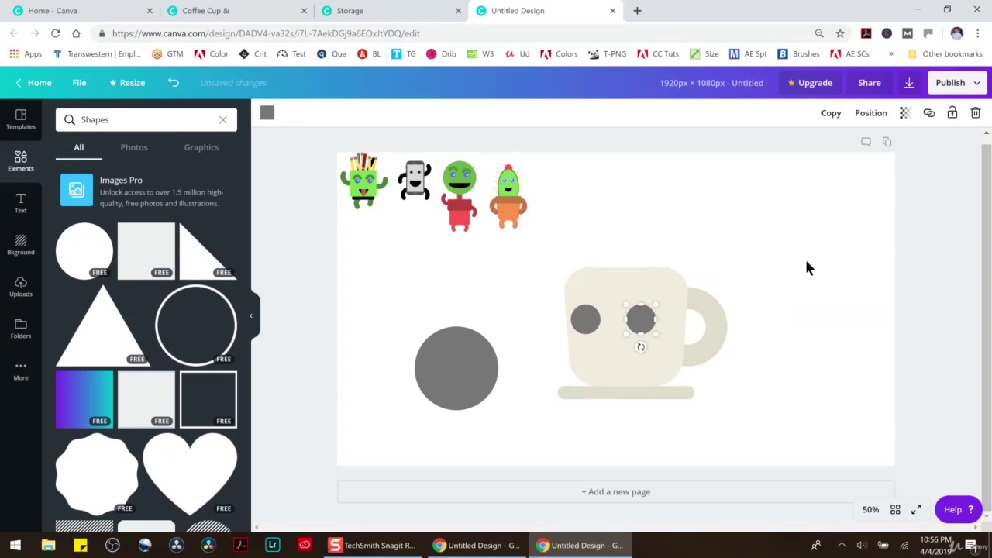
click(744, 322)
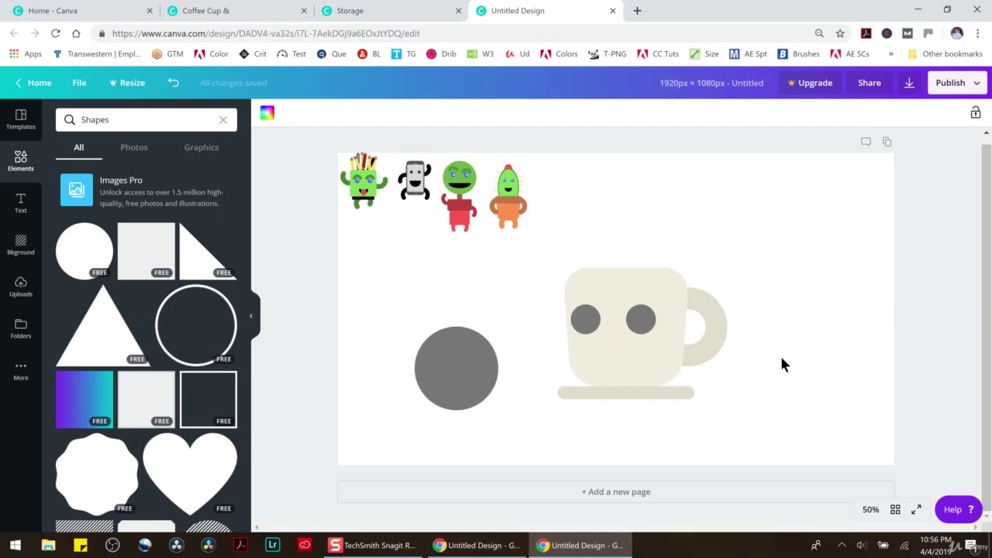
Step: Shrink the spare gray circle and place it below and between the eyes as the mouth
click(465, 359)
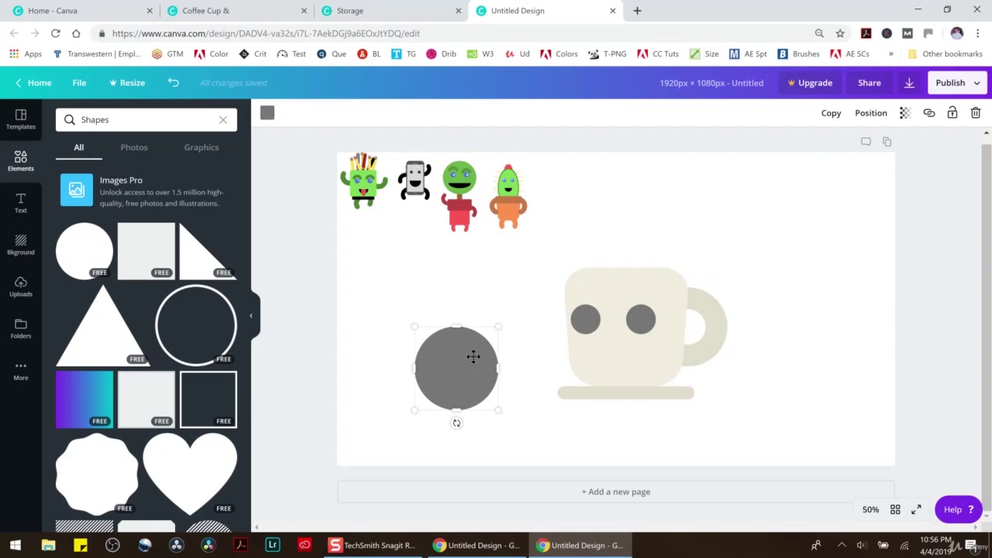
drag(498, 328, 623, 344)
drag(608, 329, 594, 356)
Step: Add a square, reduce it to a small flat rectangle, and lay it over the mouth circle's upper half
click(159, 263)
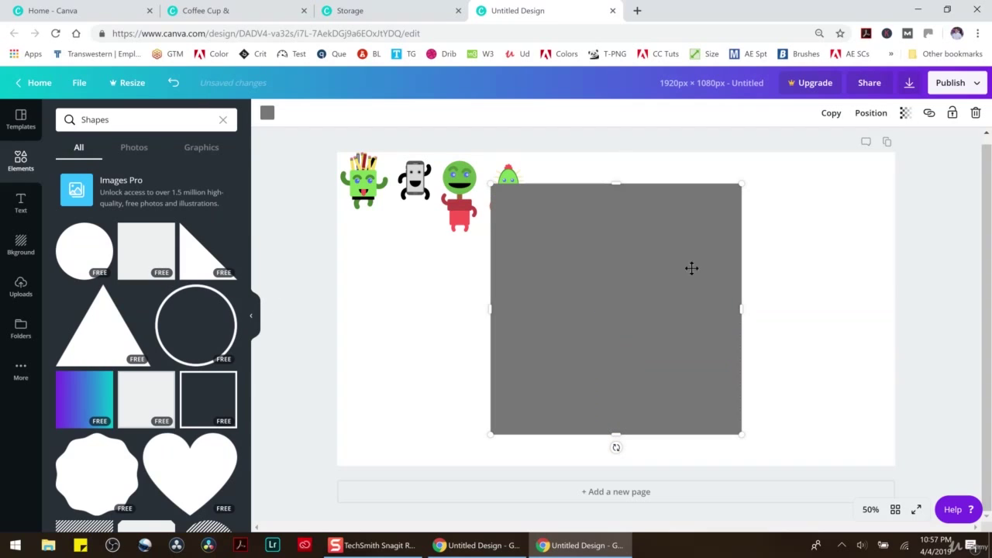
drag(742, 186, 608, 403)
drag(549, 435, 627, 344)
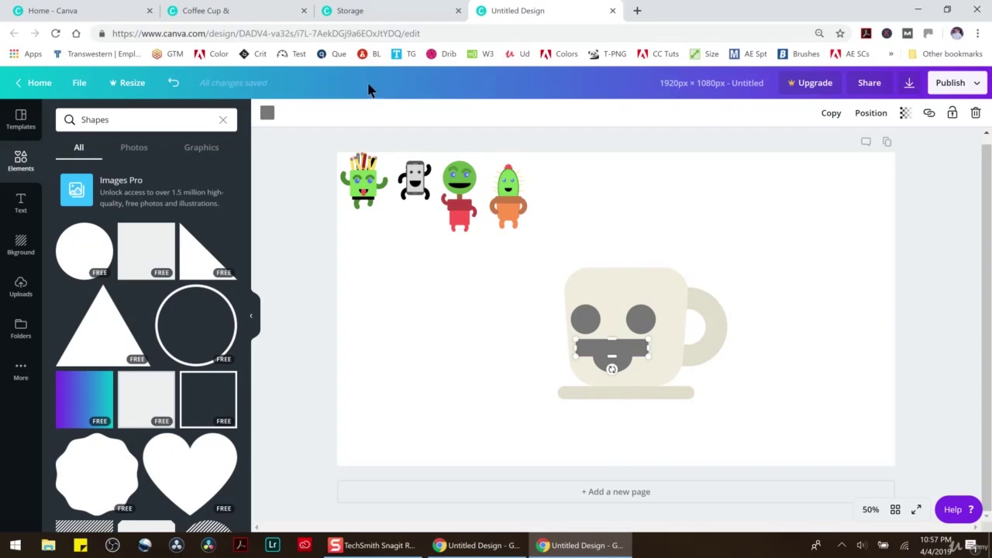
Step: Recolor the rectangle covering the upper mouth to the cup's light cream so the mouth becomes a half circle
click(268, 112)
click(99, 246)
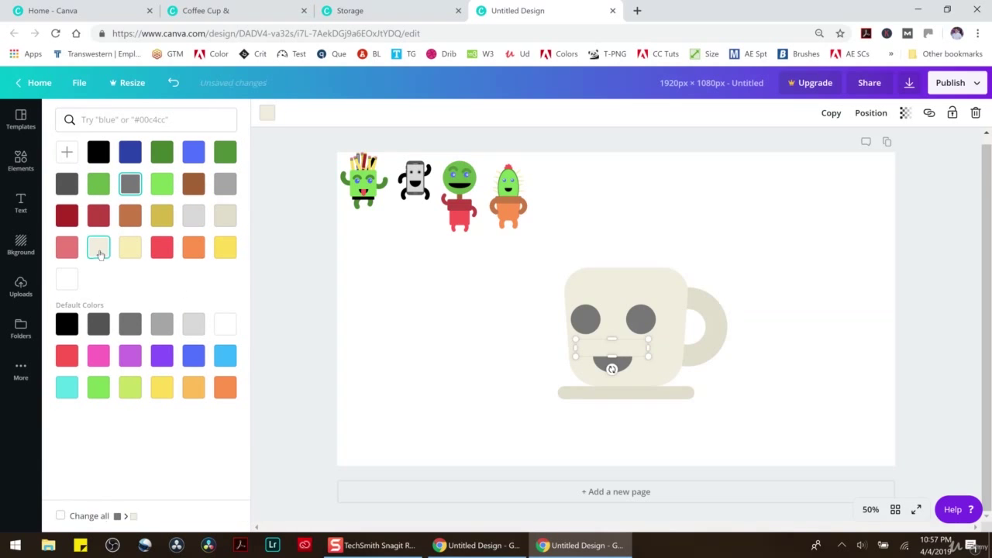
click(468, 347)
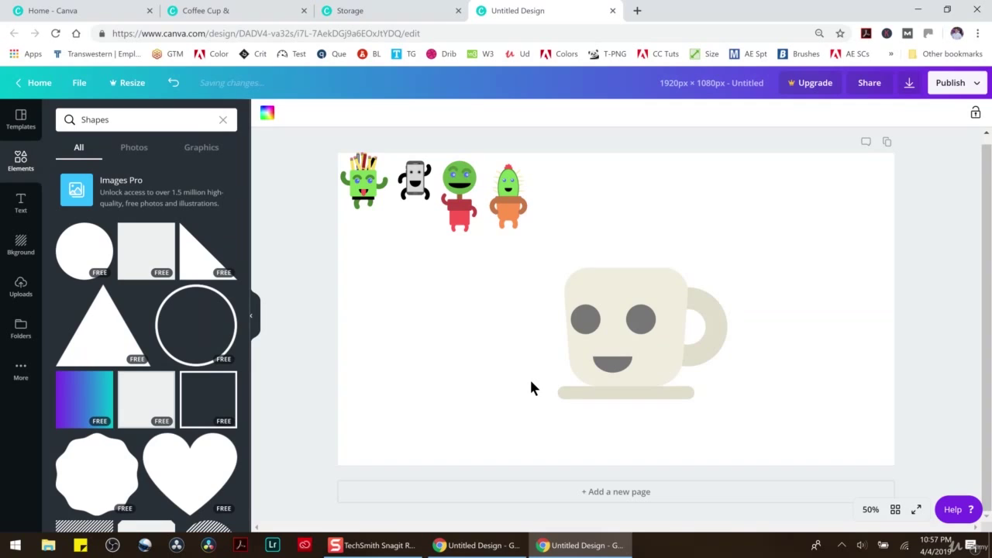
Step: Duplicate the whole cup with its face, place the copy to the left, and move the original further right
drag(538, 271, 758, 424)
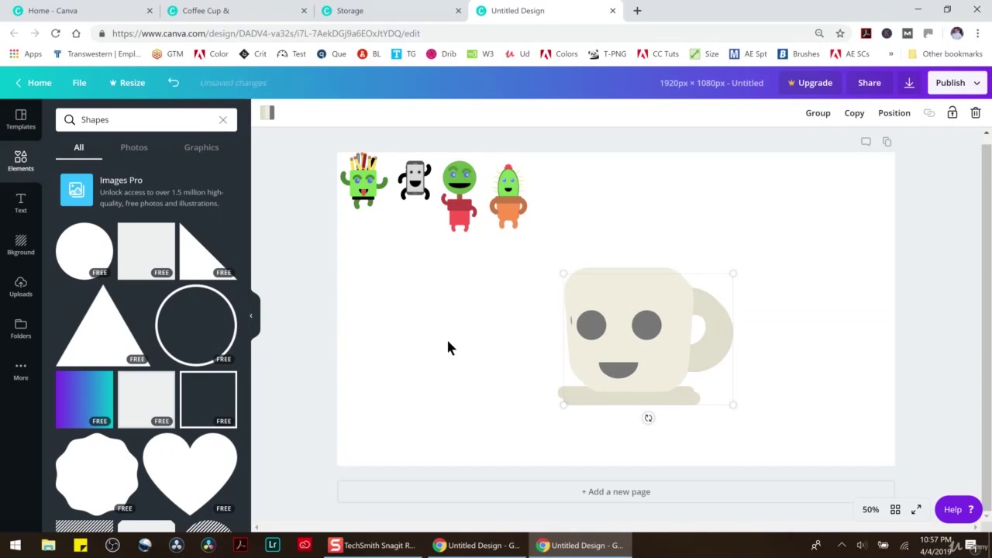
drag(613, 349, 434, 347)
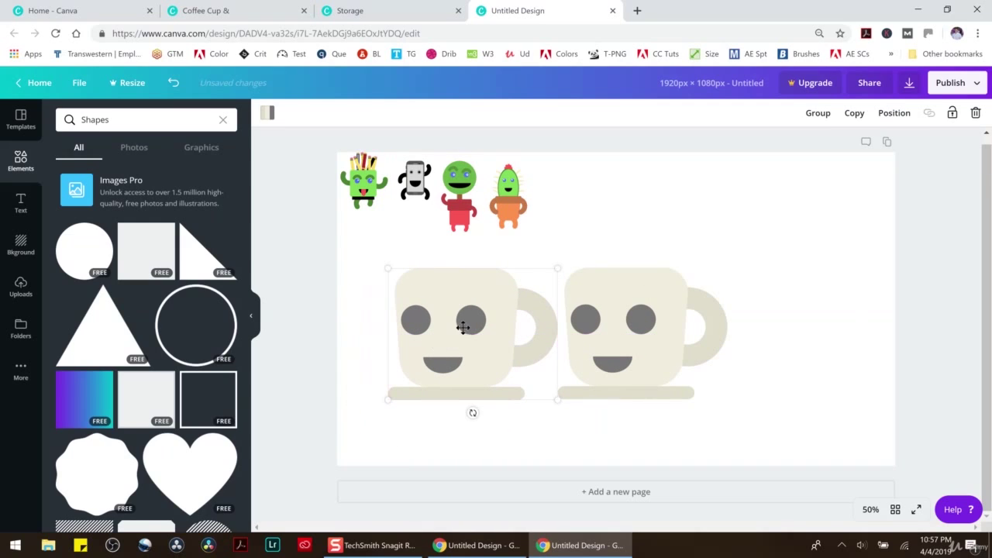
click(662, 296)
click(839, 459)
click(672, 344)
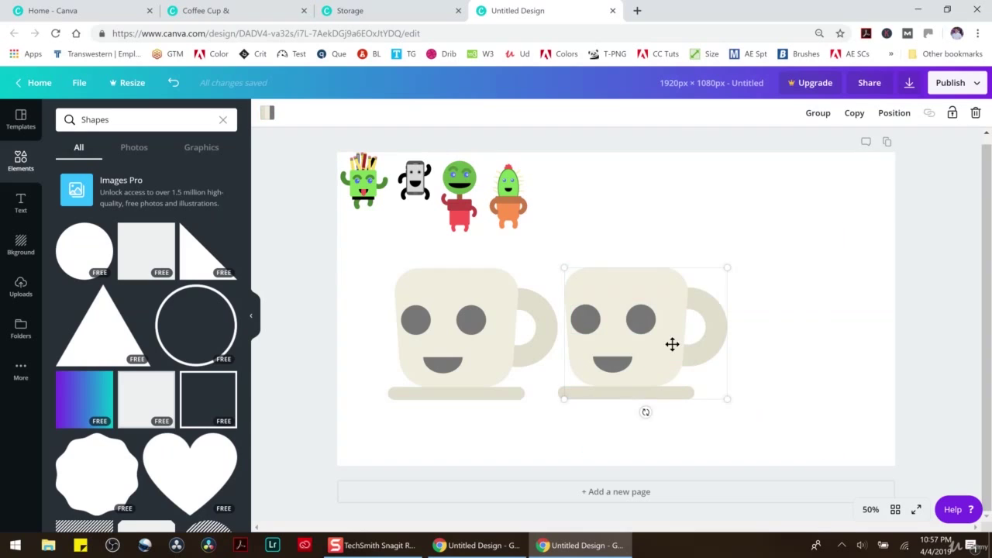
drag(672, 344, 760, 339)
Step: On the left cup, shift one eye toward the cup's center and set the other eye aside between the cups
click(474, 316)
drag(477, 313, 495, 314)
drag(412, 317, 595, 408)
Step: Move the left-behind rounded saucer end onto the left end of the right cup's saucer
click(563, 393)
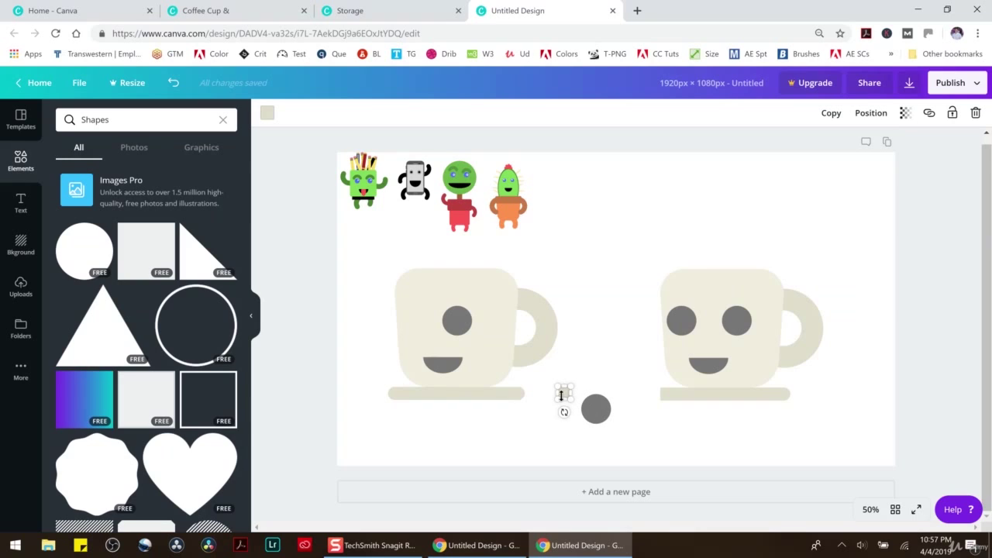
drag(563, 392, 660, 392)
click(571, 376)
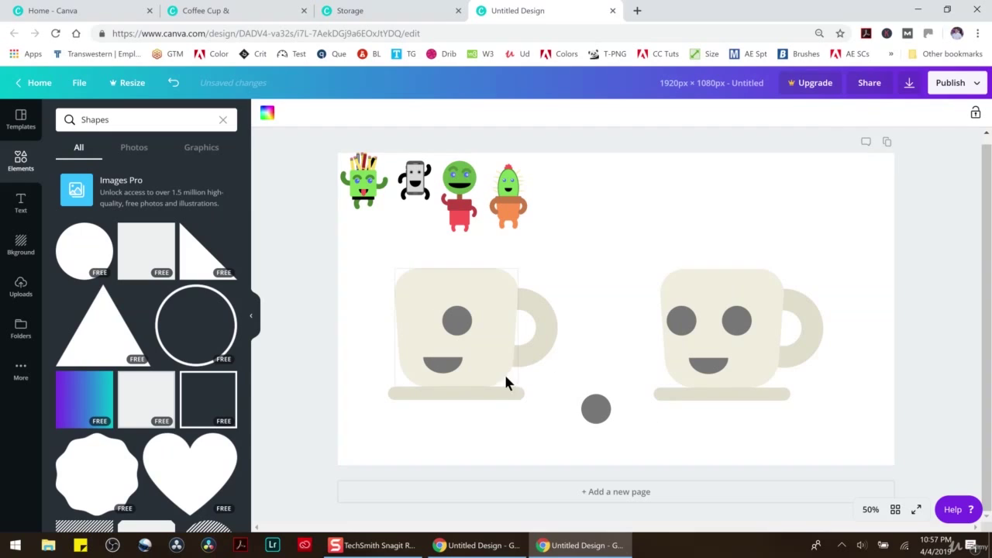
Step: Arrange two eyes and the mouth centered on the left cup, and delete the spare circles
drag(463, 331, 427, 321)
click(467, 324)
click(457, 325)
key(Delete)
mouse_move(454, 370)
mouse_down()
mouse_move(447, 379)
mouse_move(453, 362)
mouse_up()
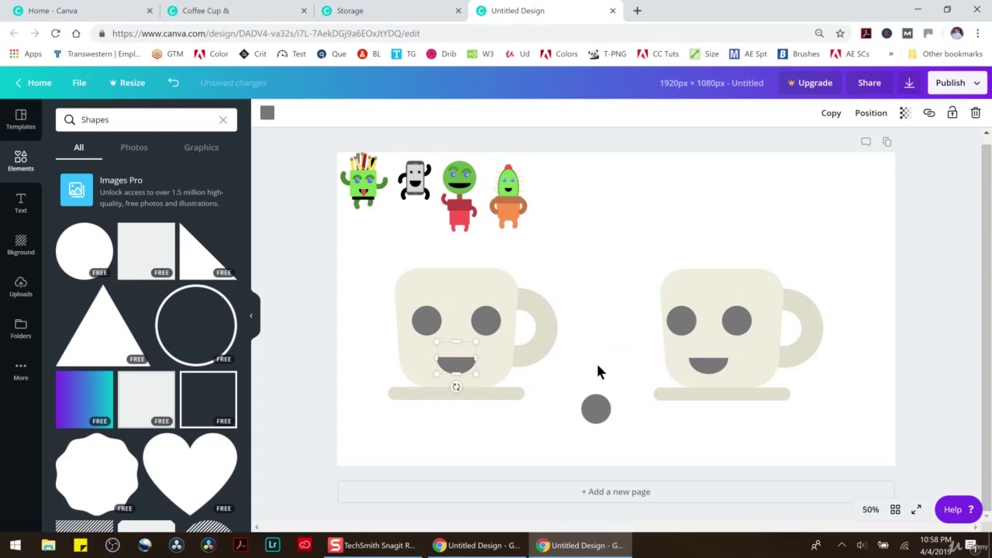
click(603, 418)
key(Delete)
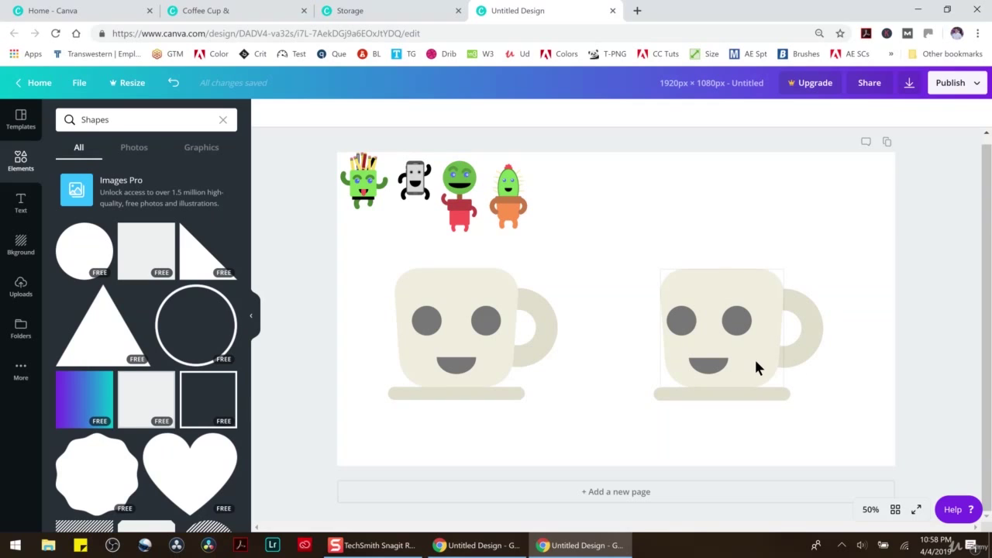
Step: Delete the whole left cup copy with its centered face
drag(359, 267, 589, 421)
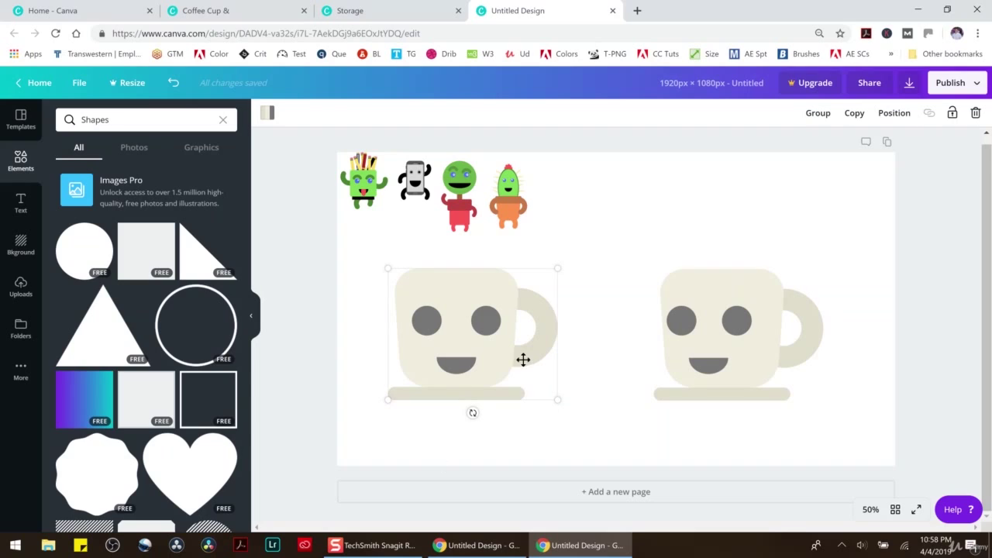
click(976, 112)
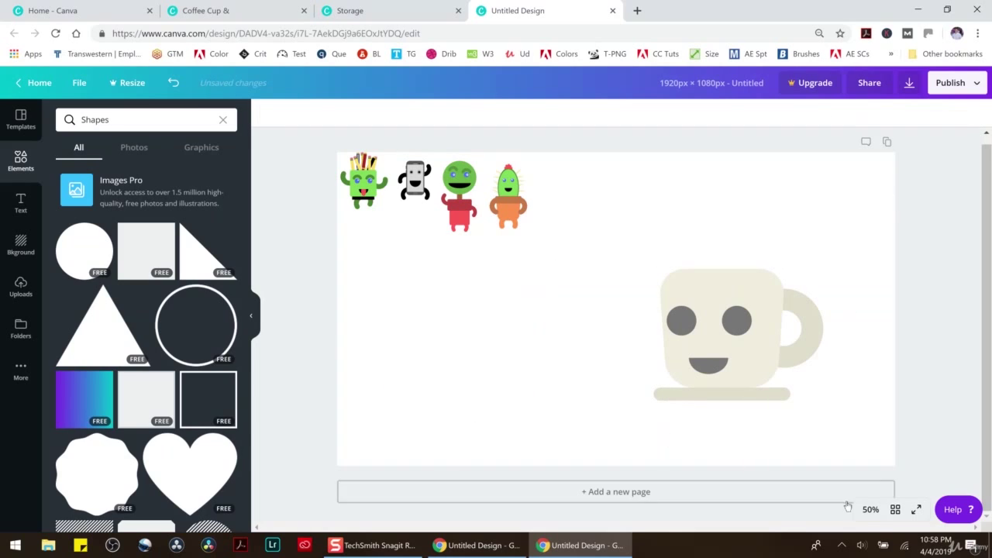
click(870, 510)
click(868, 284)
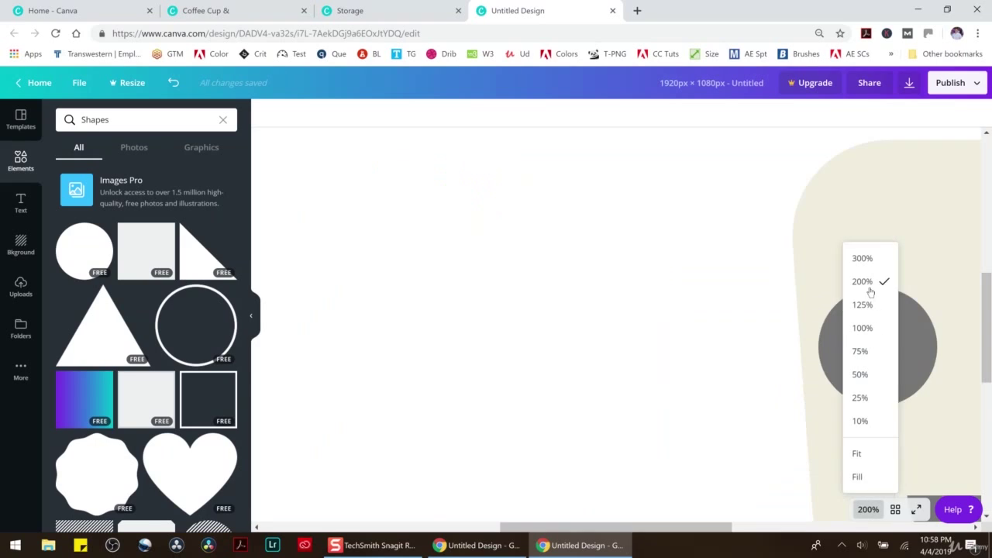
scroll(633, 390, down, 5)
scroll(634, 387, up, 2)
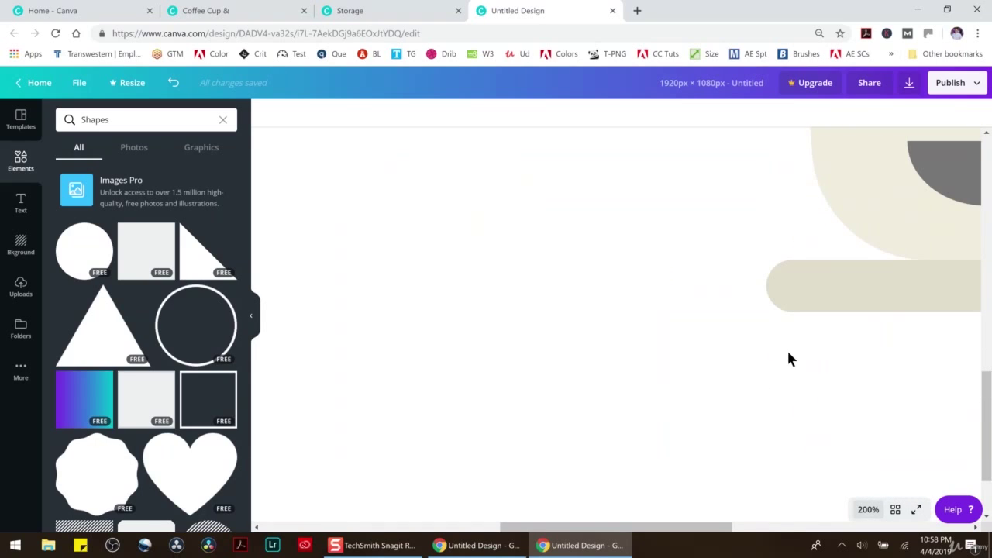
click(878, 506)
click(870, 372)
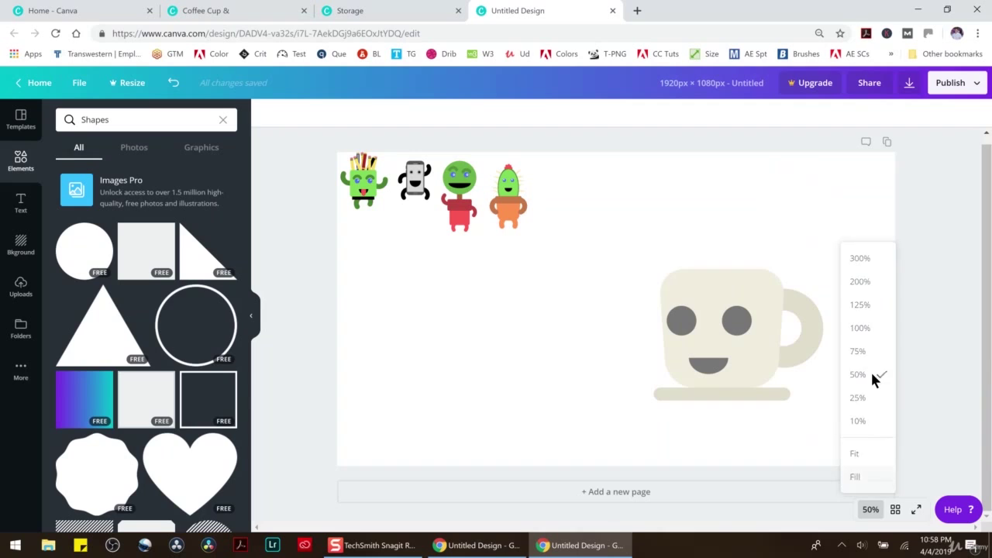
Step: Color both eyes and the mouth of the cup black
click(685, 319)
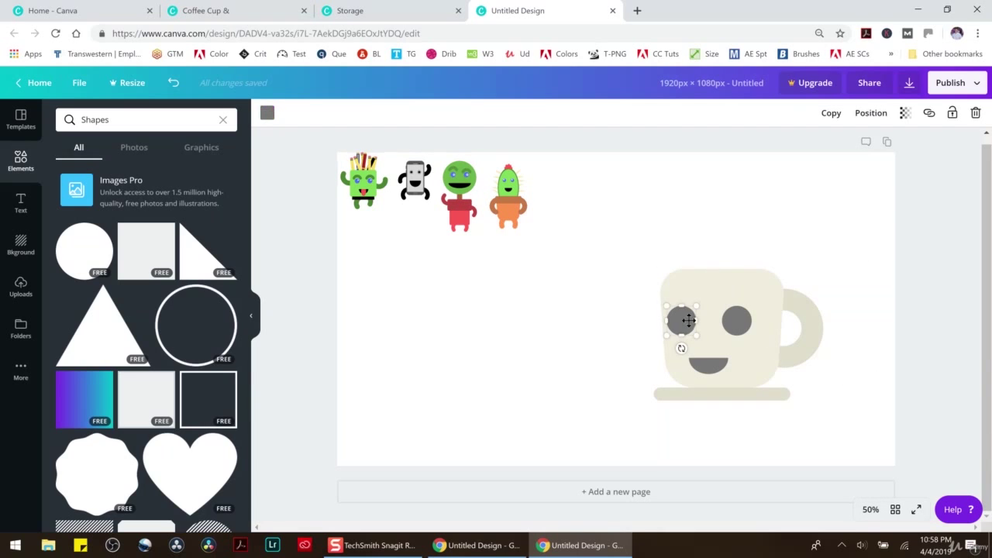
click(267, 113)
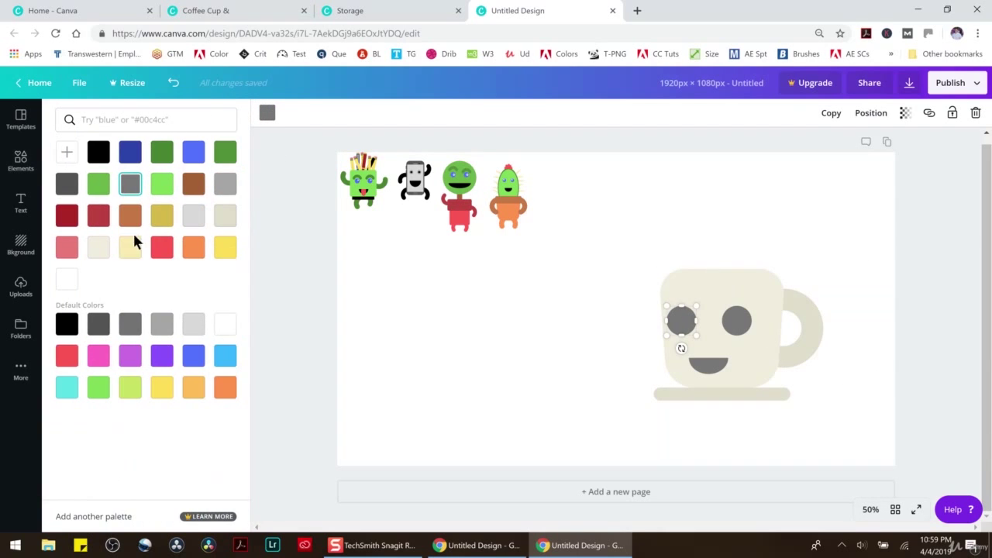
click(68, 324)
click(736, 321)
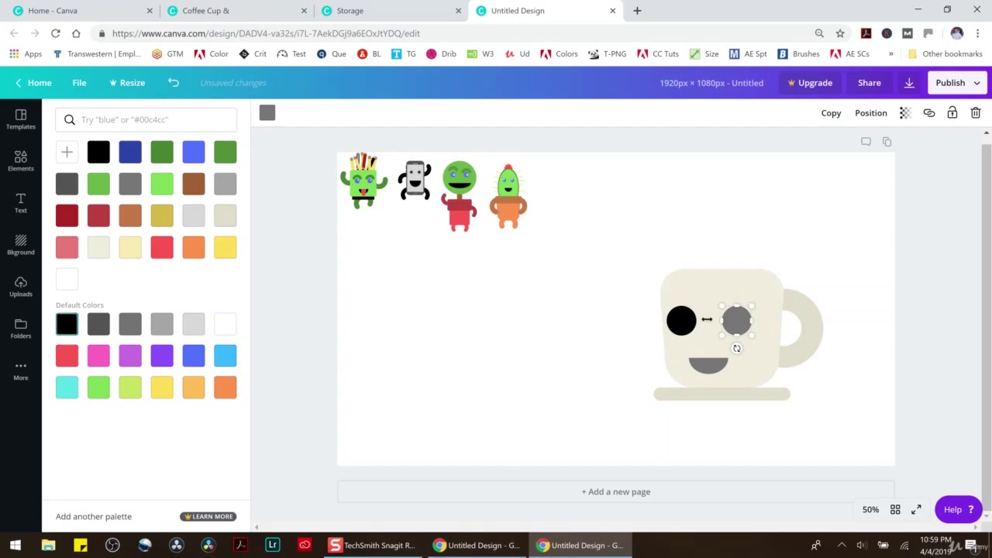
click(67, 326)
click(709, 368)
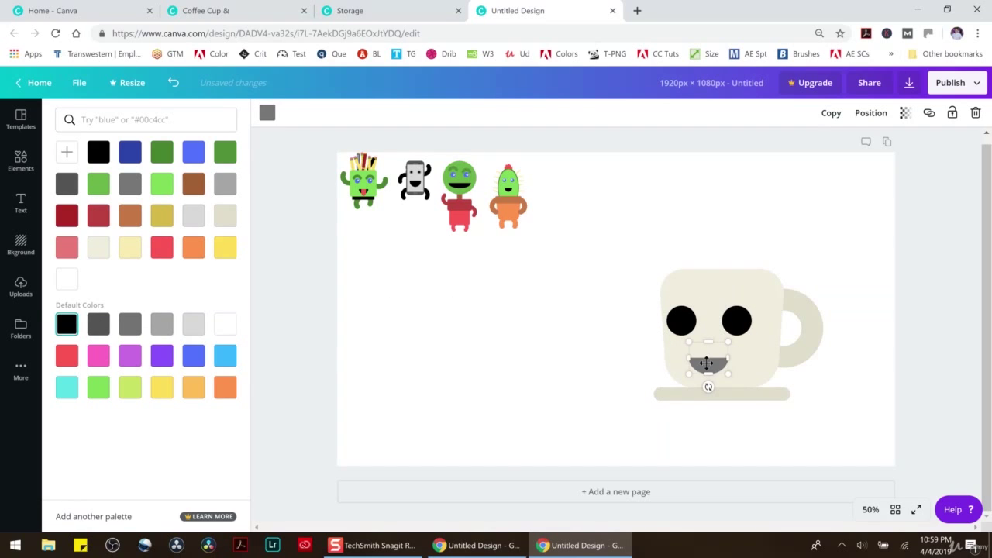
click(68, 330)
click(554, 357)
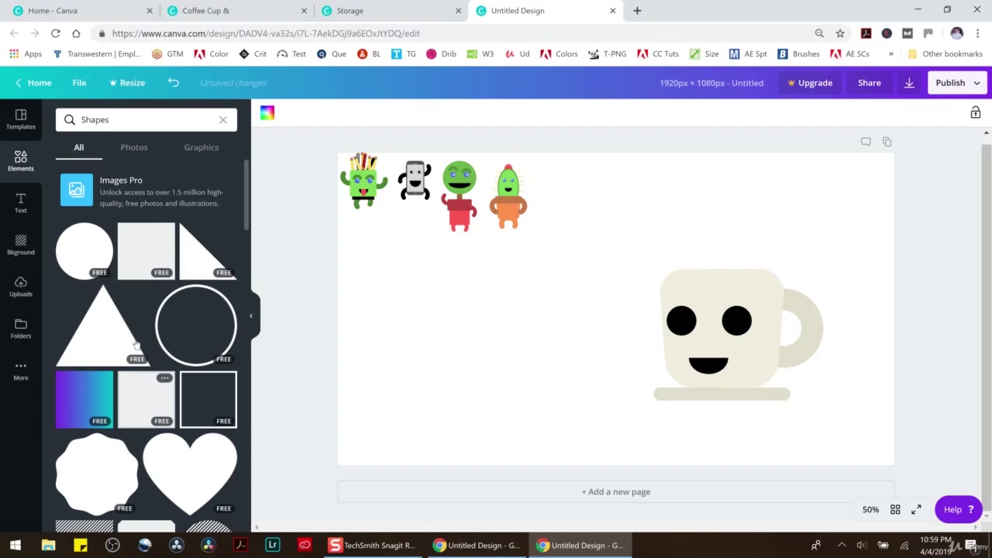
Step: Add a square, reduce it to a small flat rectangle, and position it above the left eye as an eyebrow
click(151, 264)
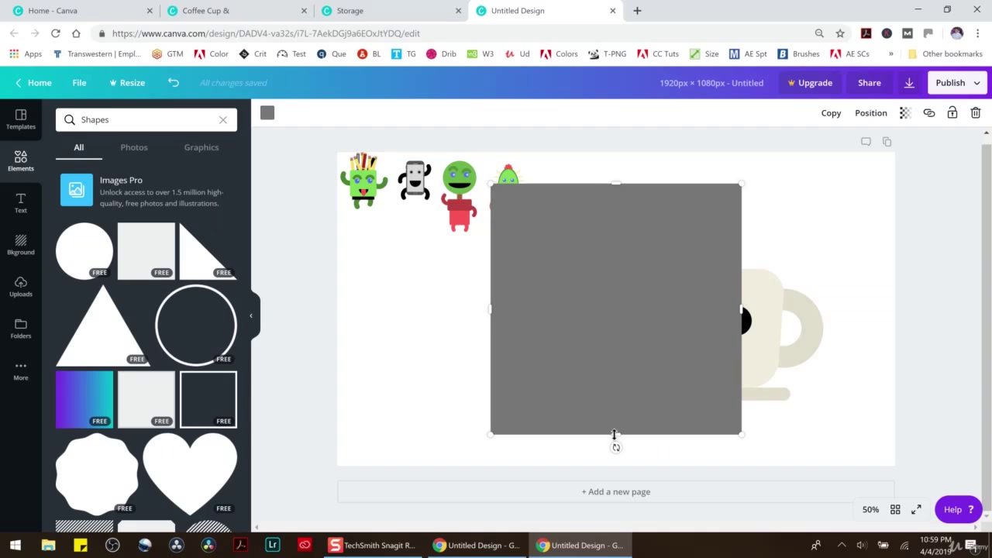
drag(616, 437, 632, 180)
drag(737, 193, 685, 298)
key(Up)
key(Up)
key(Up)
key(Up)
key(Up)
key(Up)
key(Up)
key(Up)
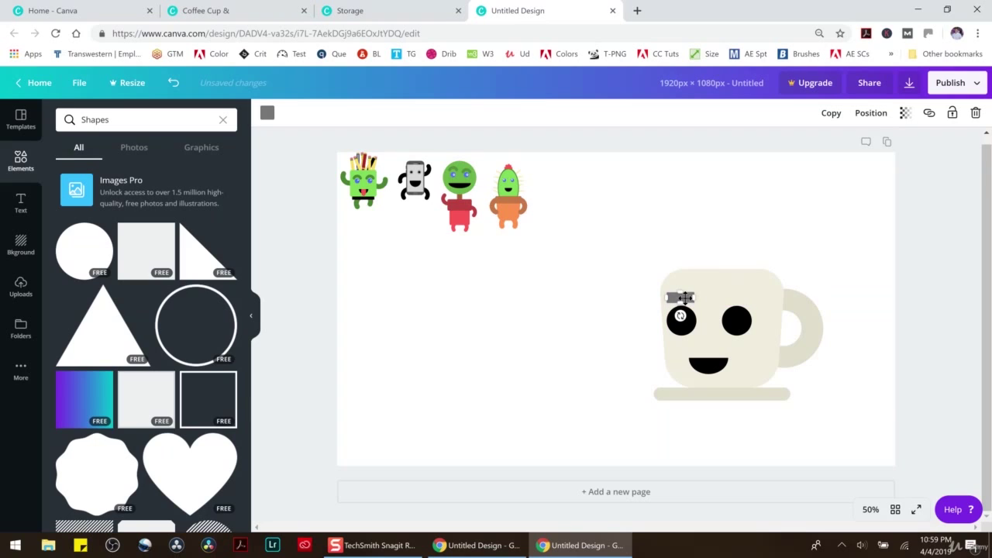
Step: Try coloring the left eyebrow black, and restore its gray
click(266, 112)
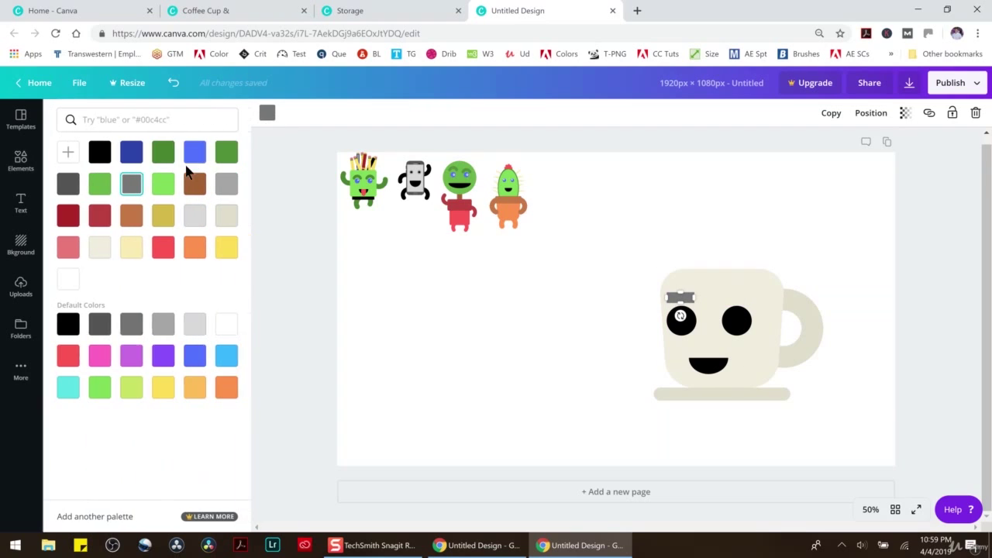
click(99, 152)
click(680, 298)
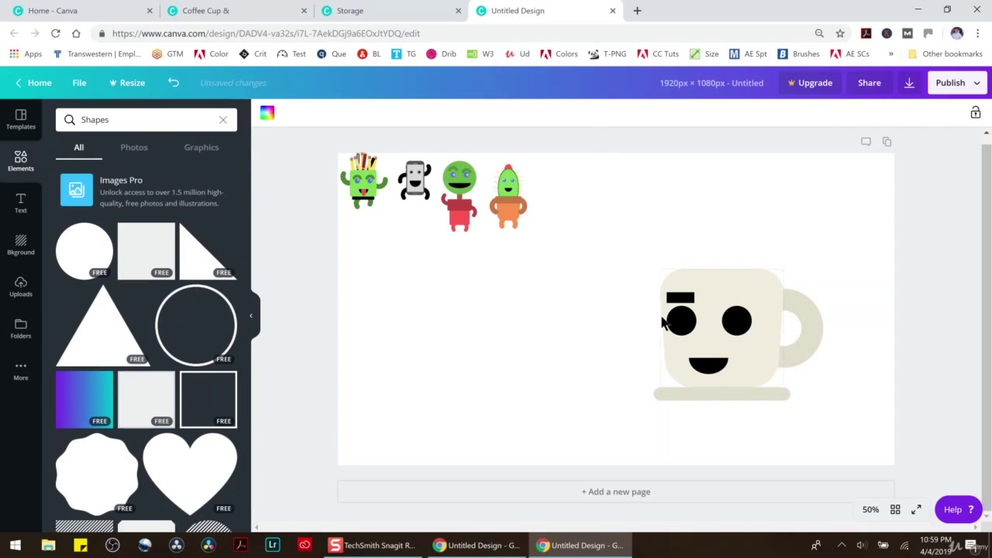
click(267, 113)
click(122, 151)
click(174, 82)
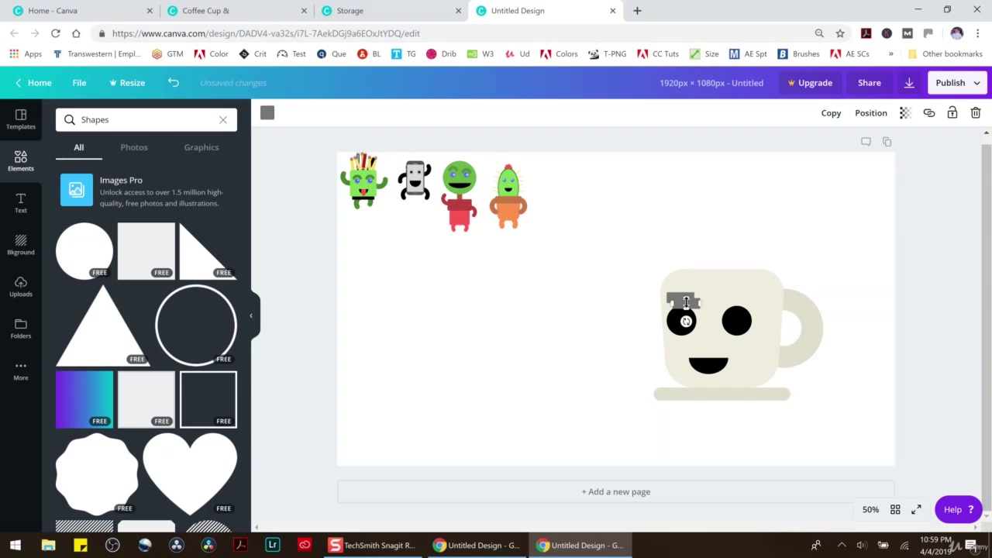
Step: Duplicate the gray eyebrow, place the copy above the right eye, and nudge it slightly right into alignment
drag(687, 300, 744, 296)
click(727, 246)
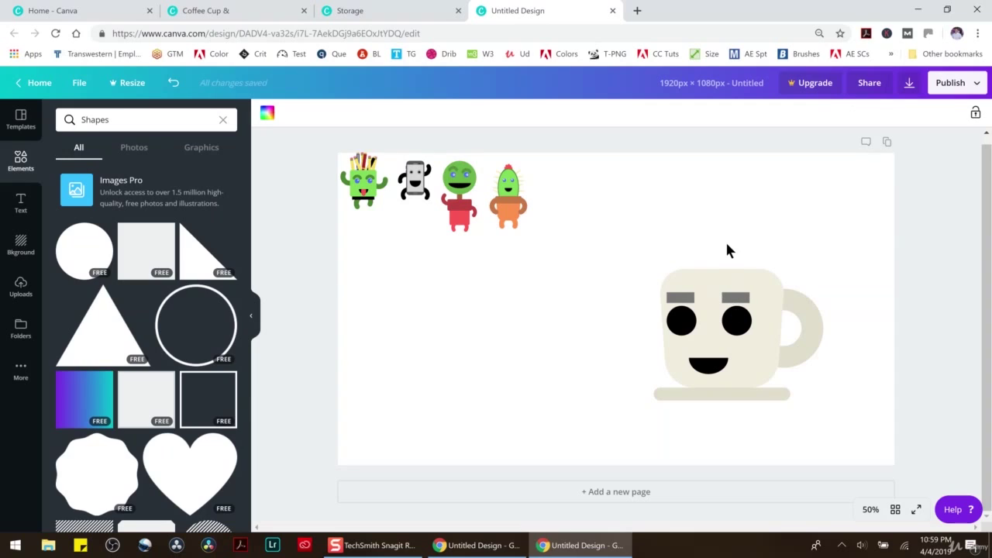
click(736, 299)
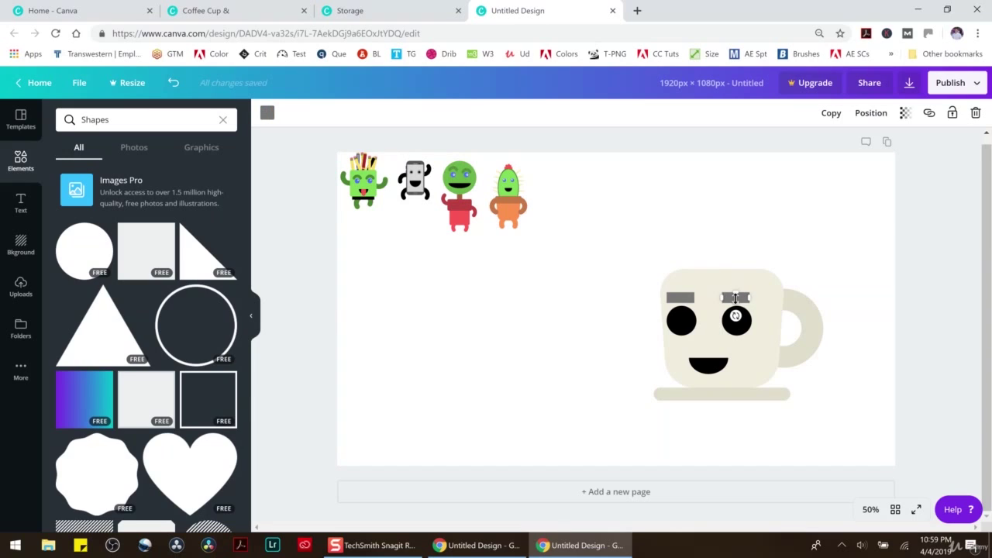
key(Right)
key(Right)
key(Right)
click(757, 246)
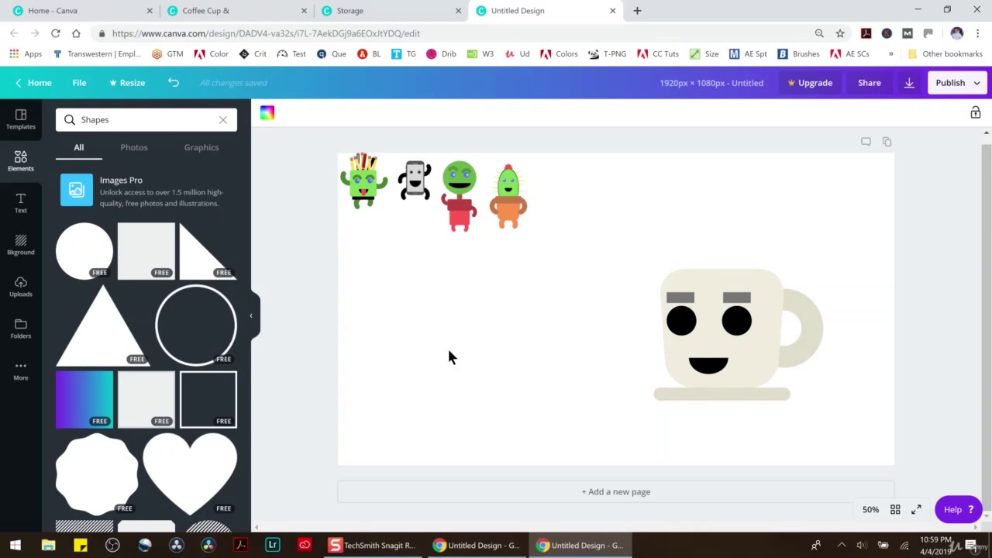
Step: Shrink a copy of the left eye circle into a small highlight in the eye's upper left, and color it dark gray
click(679, 325)
drag(696, 336, 685, 320)
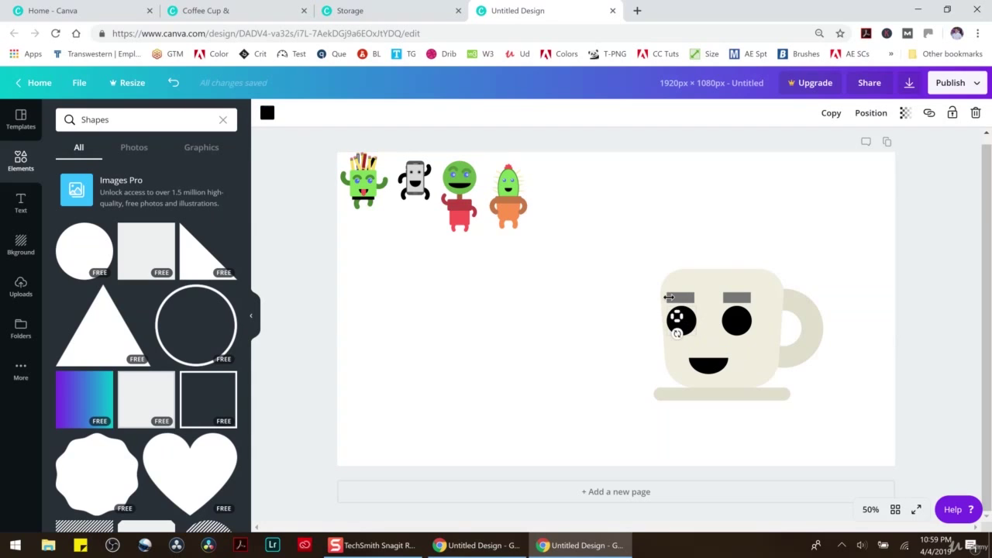
click(267, 113)
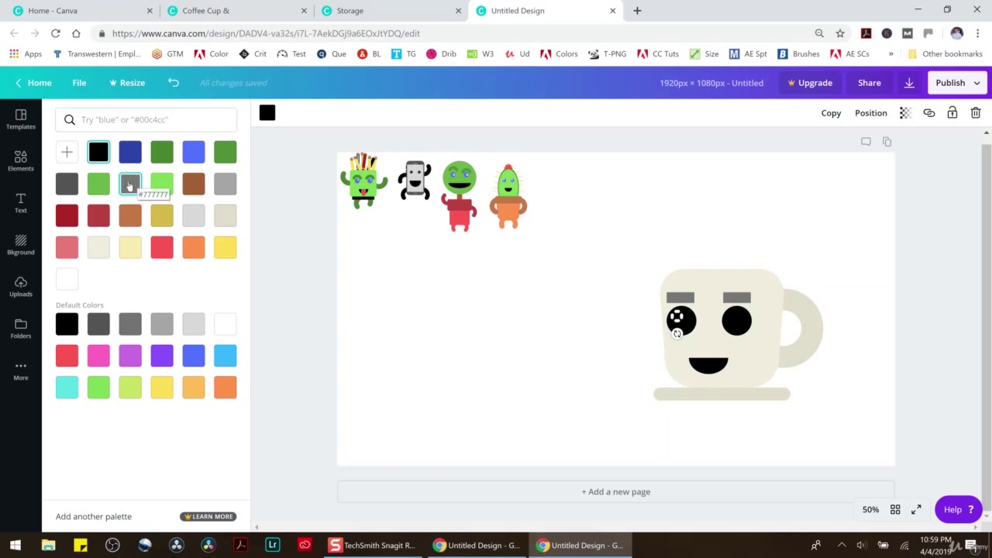
click(131, 329)
click(98, 326)
click(624, 310)
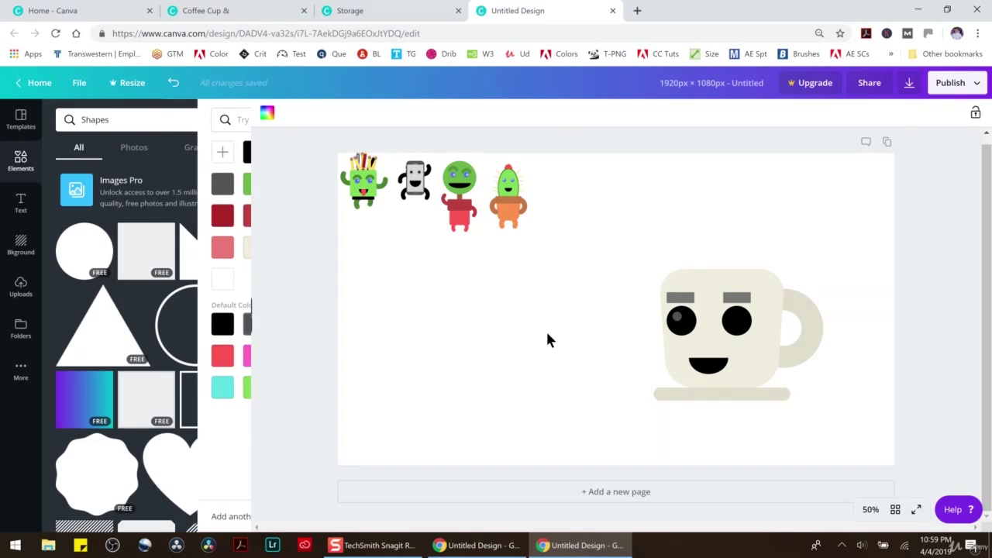
Step: Recolor the small highlight circle in the left eye to white
click(678, 326)
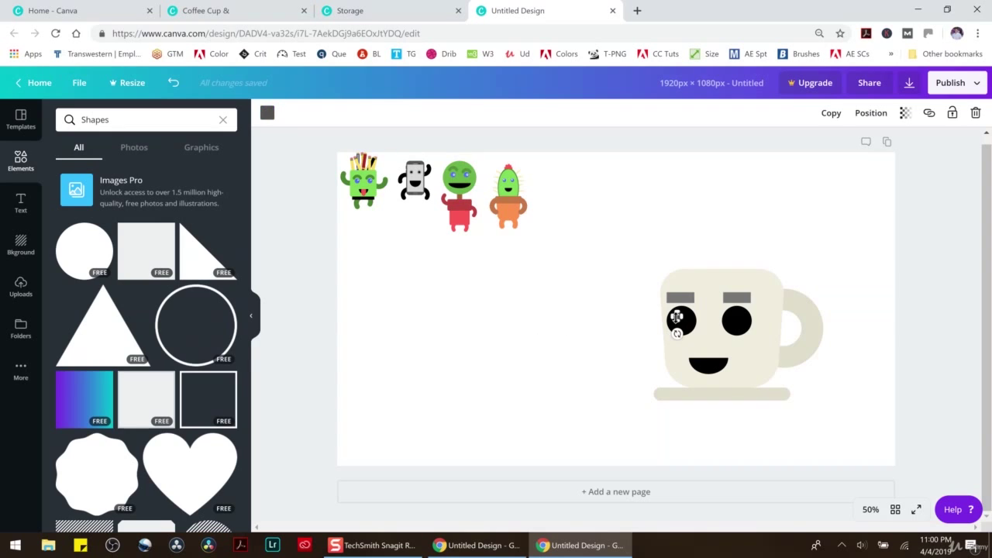
click(267, 113)
click(225, 325)
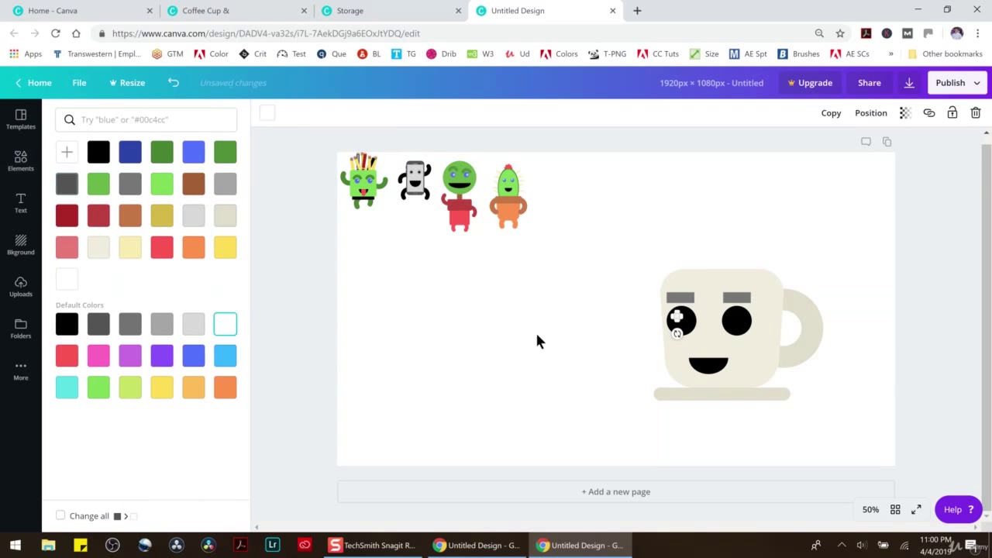
click(567, 353)
Step: Duplicate the white highlight and place the copy at the matching upper-left spot of the right eye
click(677, 324)
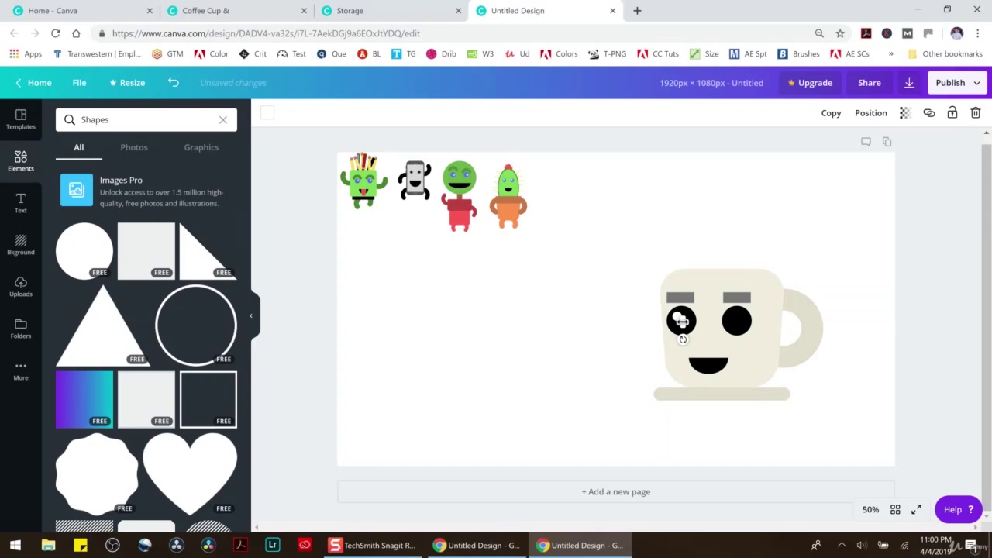
click(870, 512)
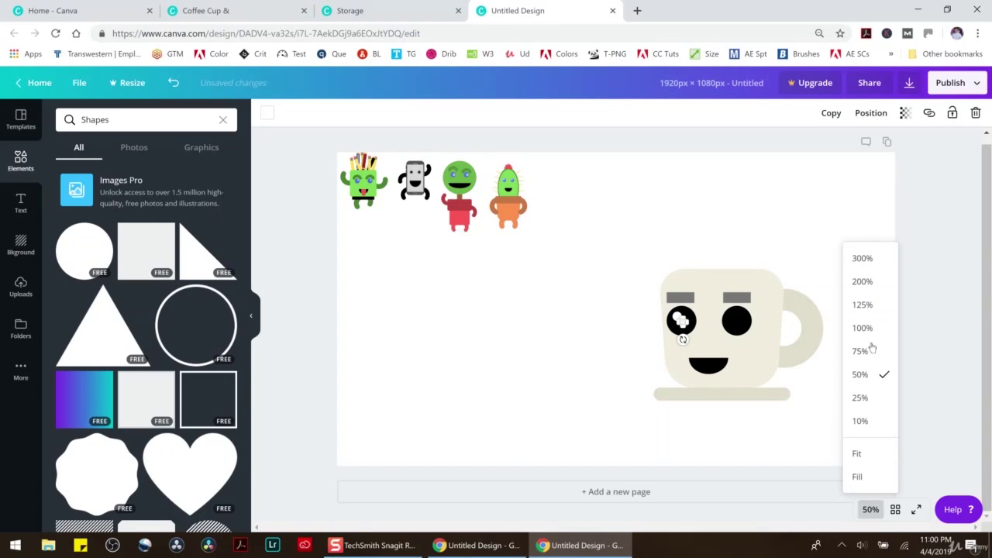
click(865, 307)
drag(775, 339, 906, 322)
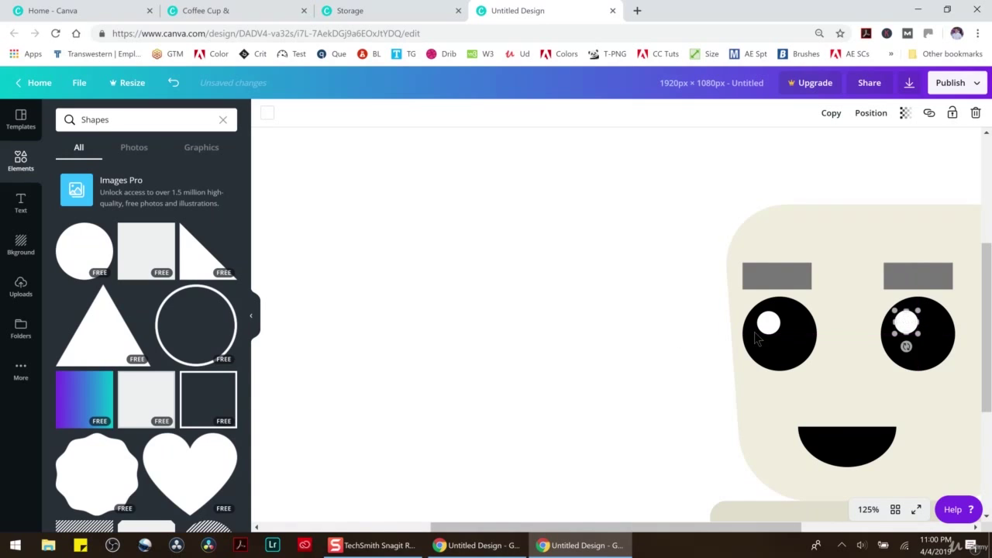
Step: Group all parts of the coffee cup and place the group, slightly reduced, in the lower-right corner of the page
click(884, 395)
click(868, 509)
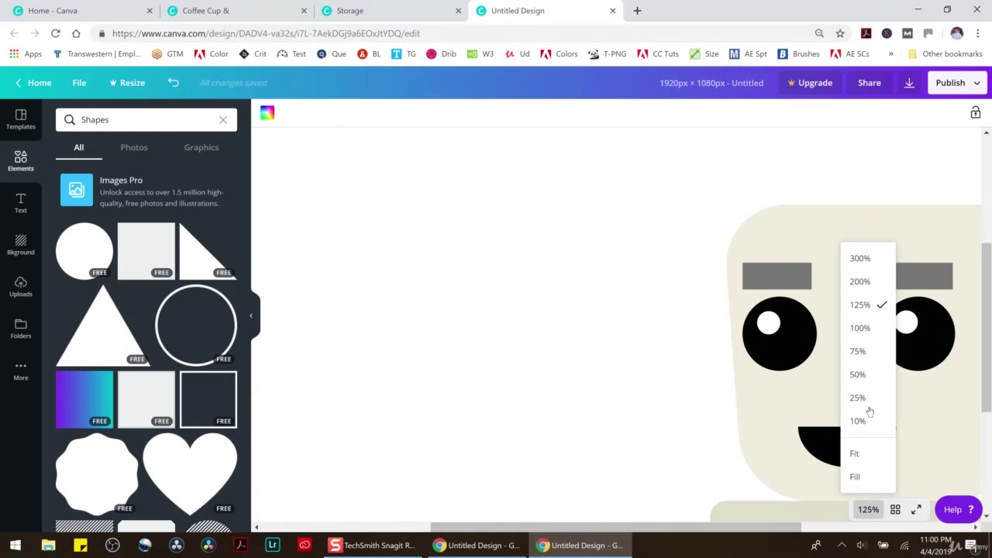
click(859, 377)
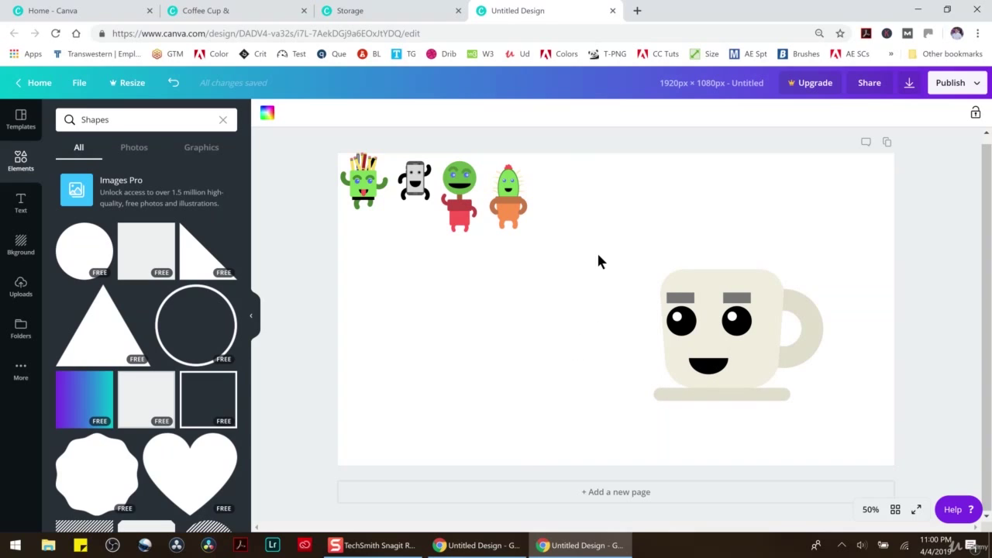
drag(602, 237, 813, 375)
click(818, 112)
drag(748, 324, 824, 365)
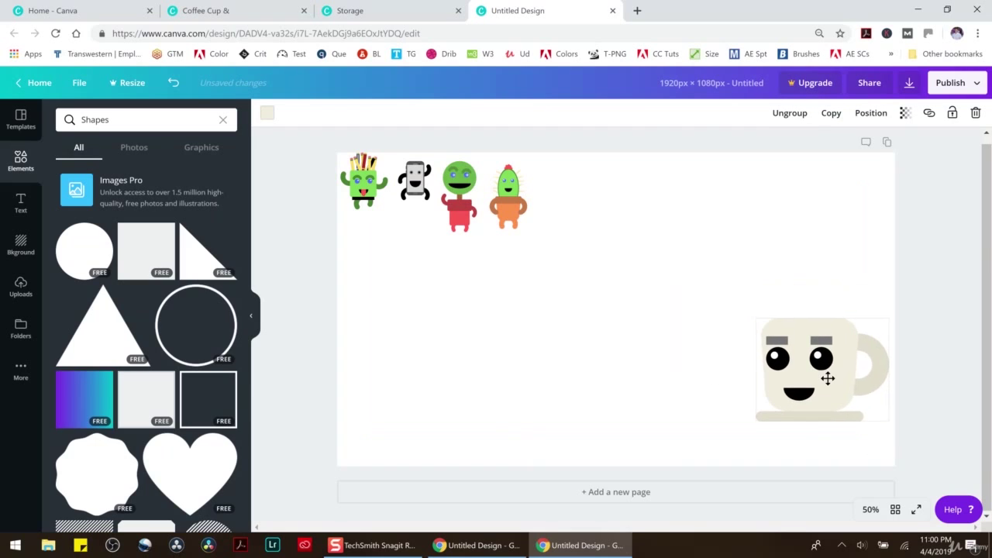
Step: Enlarge the cactus and the round-headed tree character and line them up side by side to the left of the coffee cup
click(510, 186)
drag(527, 231, 707, 363)
drag(481, 221, 620, 428)
drag(578, 368, 587, 368)
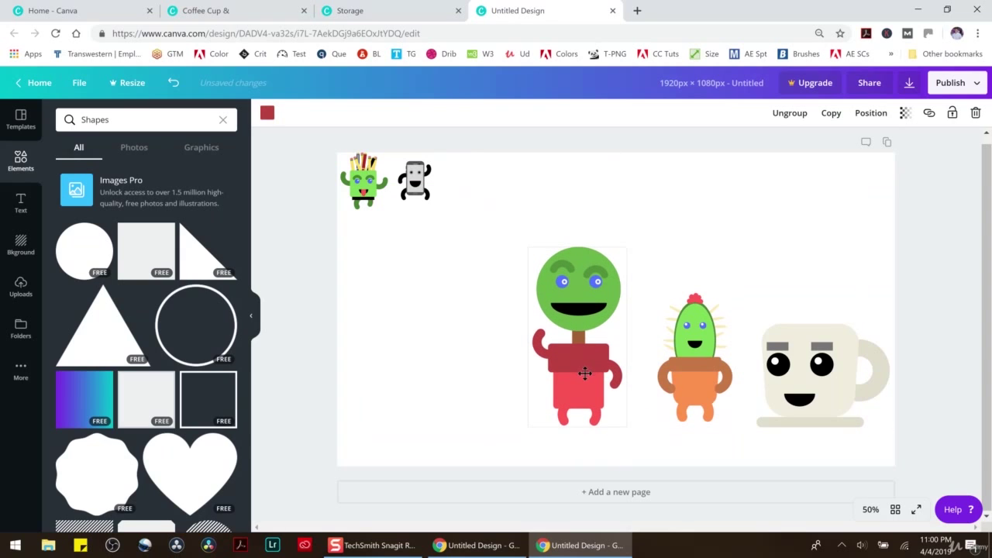
Step: Enlarge the phone character and place it in the page's upper-right area, directly above the coffee cup
click(417, 183)
drag(436, 206, 512, 288)
drag(457, 217, 816, 247)
Step: Enlarge the green pencil-holder character and place it in the page's left part, beside the tree character
click(364, 183)
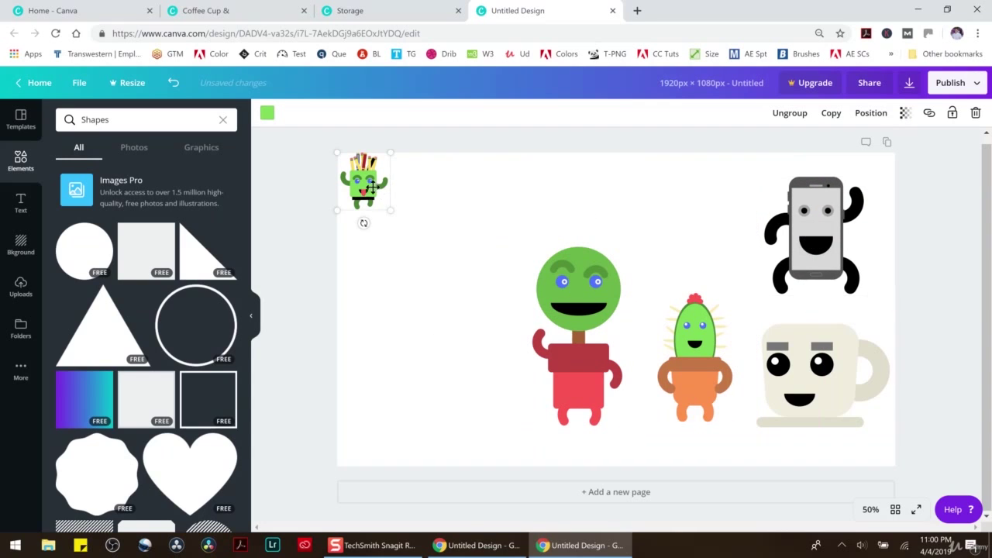
drag(394, 213, 461, 281)
mouse_move(401, 236)
mouse_down()
mouse_move(436, 309)
mouse_move(422, 299)
mouse_up()
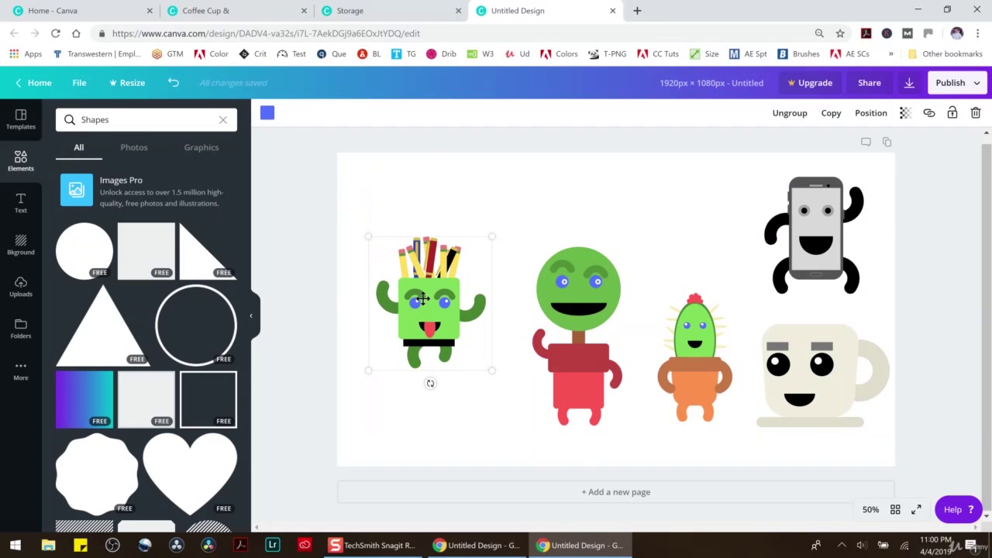